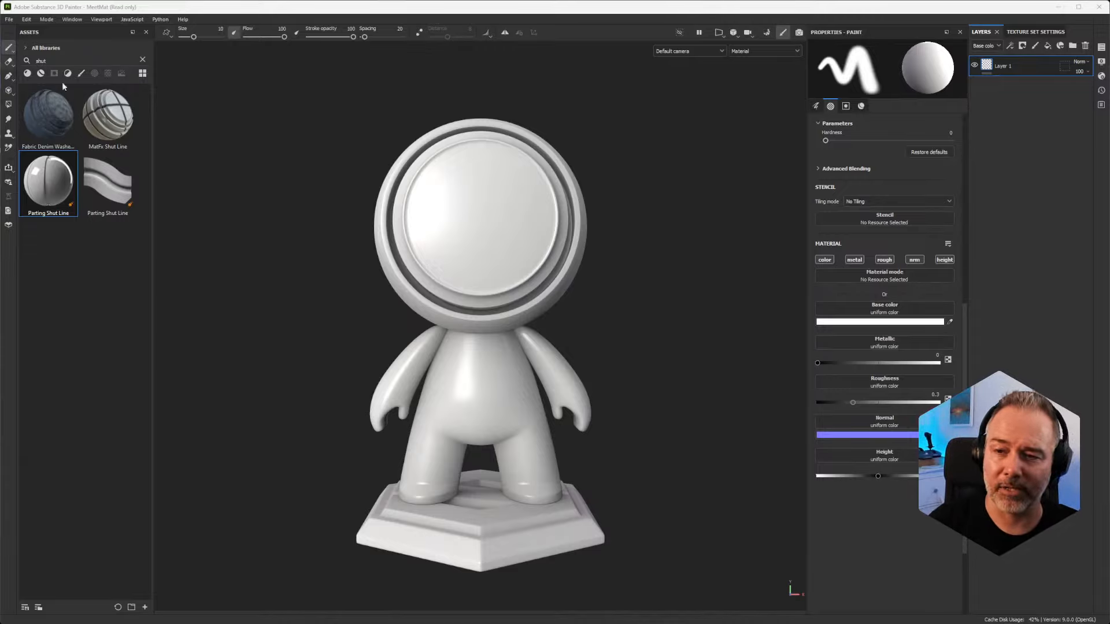
Step: Clear the search filter in the asset library so all assets are listed
{"action": "scroll", "coordinate": [515, 261], "scroll_direction": "up", "scroll_amount": 3}
{"action": "scroll", "coordinate": [502, 253], "scroll_direction": "down", "scroll_amount": 1}
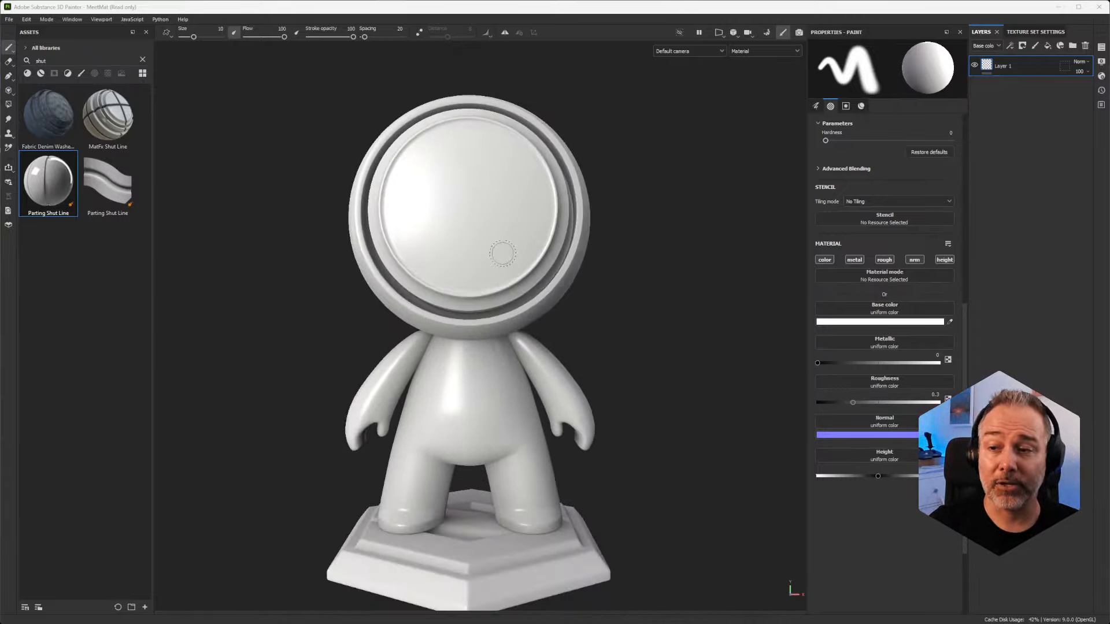
{"action": "middle_click_drag", "start_coordinate": [483, 226], "coordinate": [498, 268], "text": "alt"}
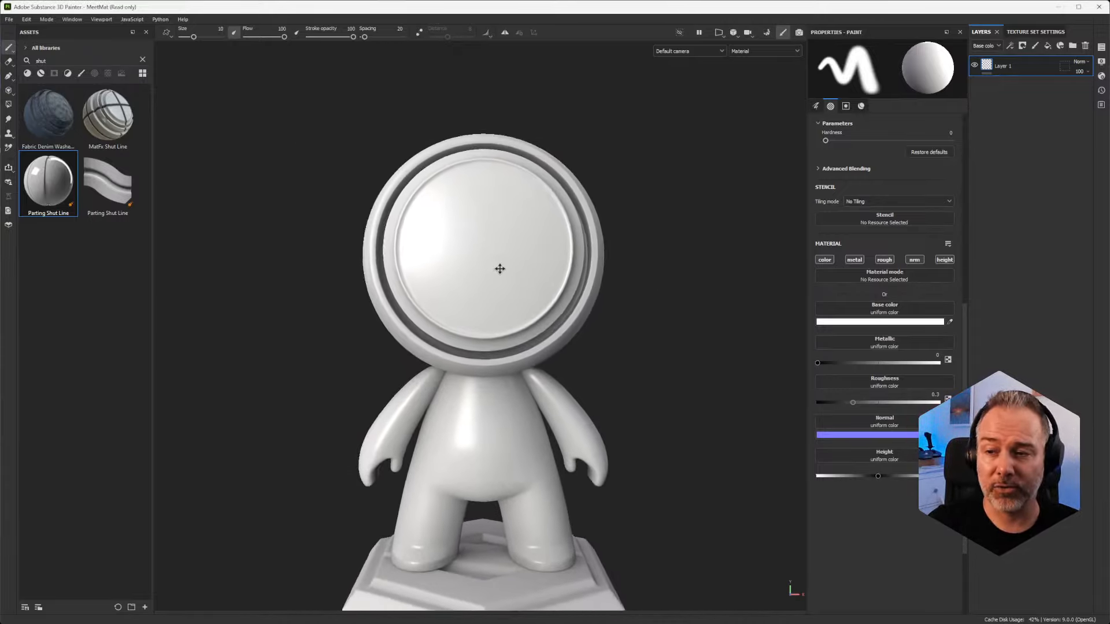
{"action": "scroll", "coordinate": [484, 224], "scroll_direction": "up", "scroll_amount": 4}
{"action": "scroll", "coordinate": [483, 224], "scroll_direction": "down", "scroll_amount": 1}
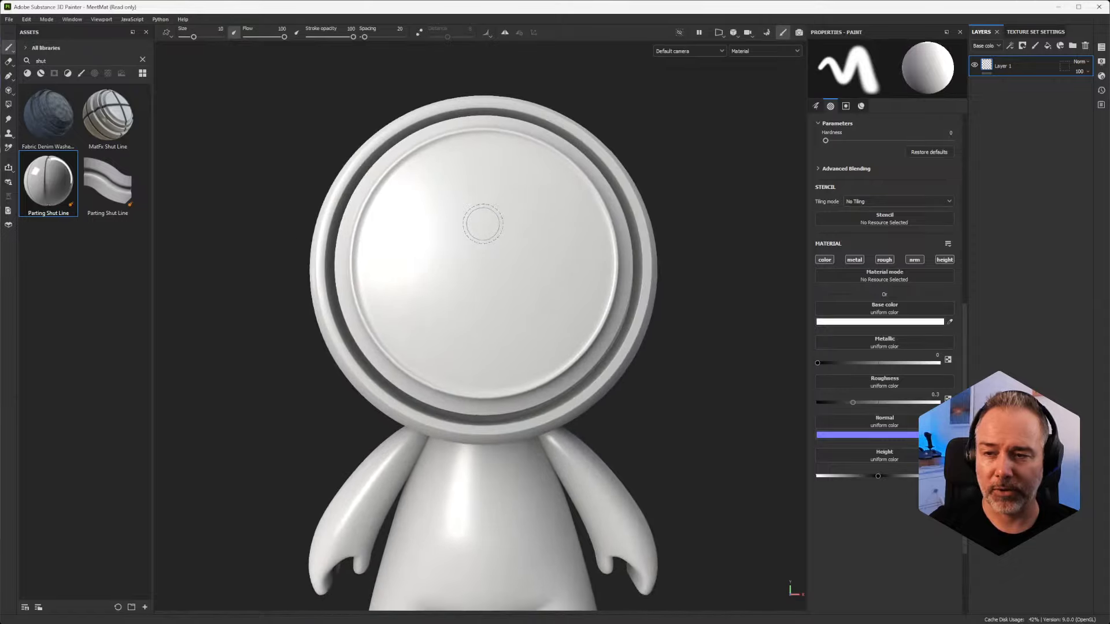
{"action": "mouse_move", "coordinate": [483, 224]}
{"action": "left_mouse_down", "text": "alt"}
{"action": "mouse_move", "coordinate": [483, 237]}
{"action": "mouse_move", "coordinate": [401, 237]}
{"action": "mouse_move", "coordinate": [436, 243]}
{"action": "left_mouse_up", "text": "alt"}
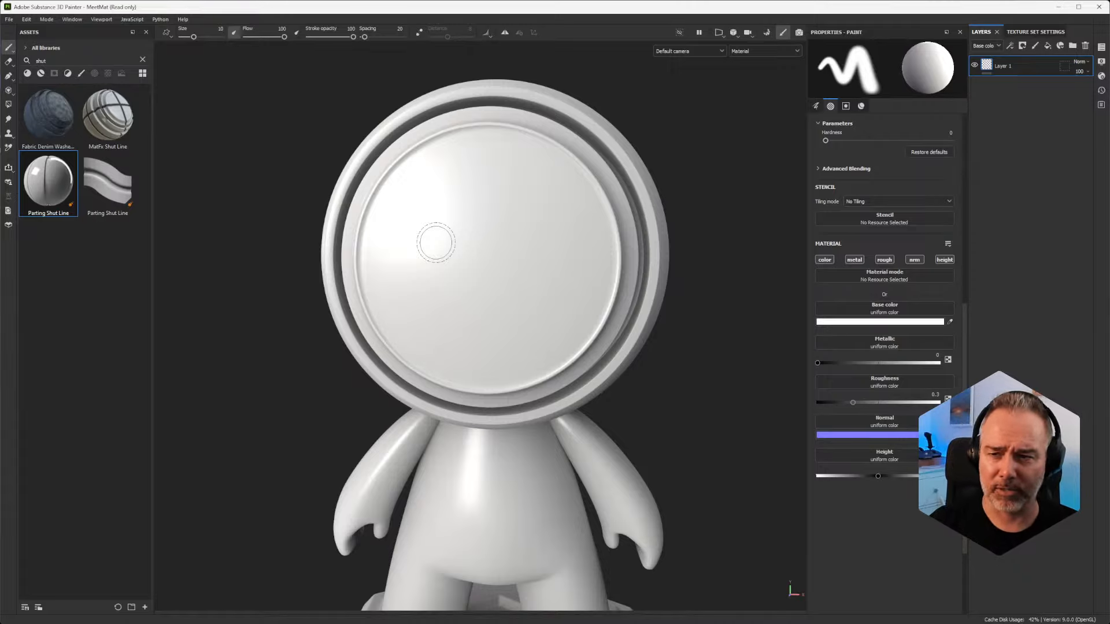
{"action": "scroll", "coordinate": [428, 214], "scroll_direction": "up", "scroll_amount": 2}
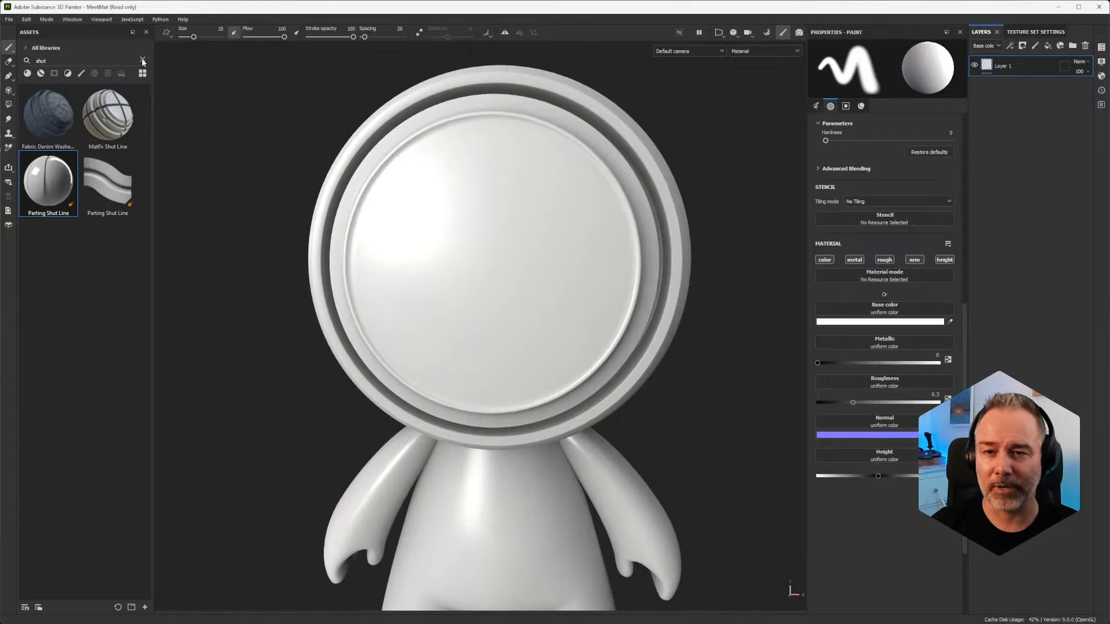
{"action": "left_click", "coordinate": [143, 61]}
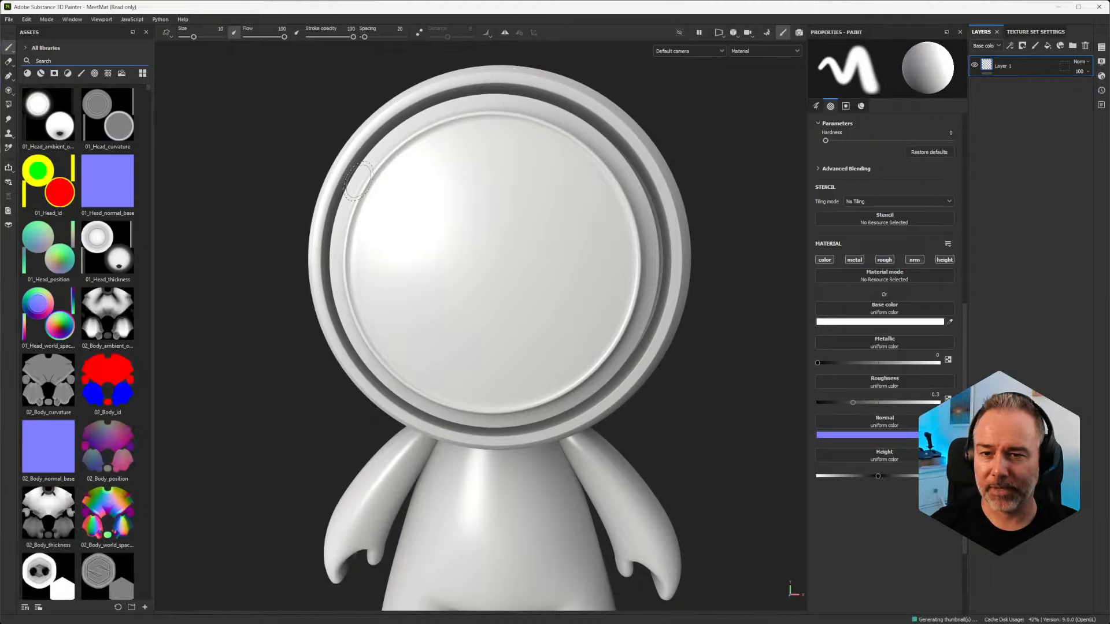
Step: Draw a three-point paint path on the head's face disc, from the upper edge through the lower-left area to the lower centre
{"action": "scroll", "coordinate": [408, 211], "scroll_direction": "up", "scroll_amount": 2}
{"action": "scroll", "coordinate": [411, 212], "scroll_direction": "down", "scroll_amount": 3}
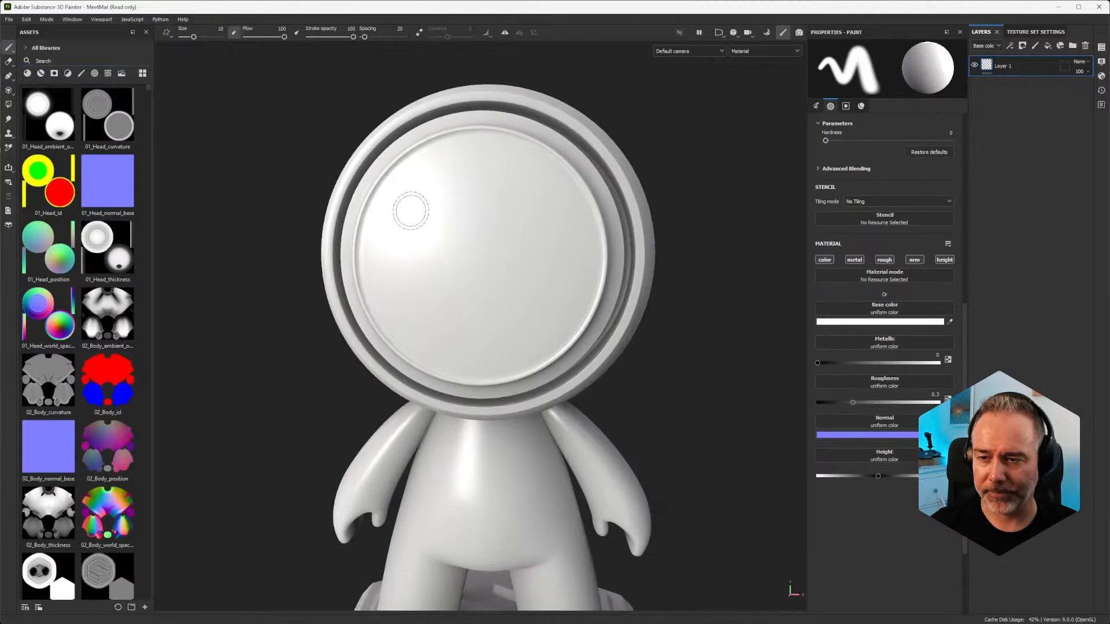
{"action": "mouse_move", "coordinate": [448, 169]}
{"action": "left_mouse_down", "text": "alt"}
{"action": "mouse_move", "coordinate": [426, 203]}
{"action": "mouse_move", "coordinate": [408, 184]}
{"action": "mouse_move", "coordinate": [396, 206]}
{"action": "left_mouse_up", "text": "alt"}
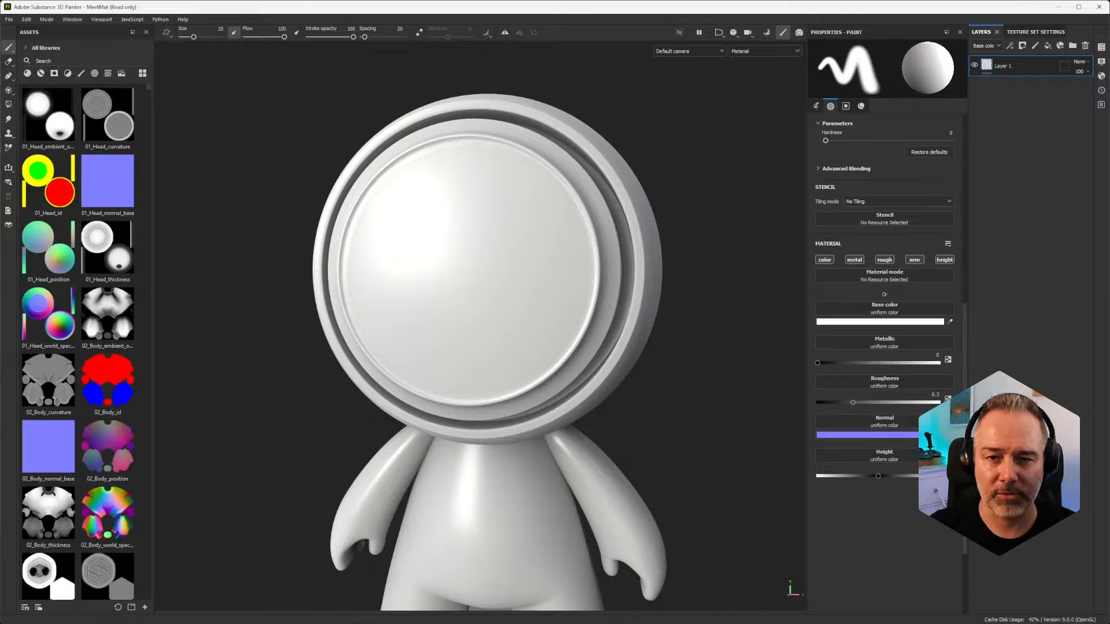
{"action": "mouse_move", "coordinate": [320, 180]}
{"action": "left_mouse_down", "text": "alt"}
{"action": "mouse_move", "coordinate": [358, 204]}
{"action": "mouse_move", "coordinate": [330, 162]}
{"action": "left_mouse_up", "text": "alt"}
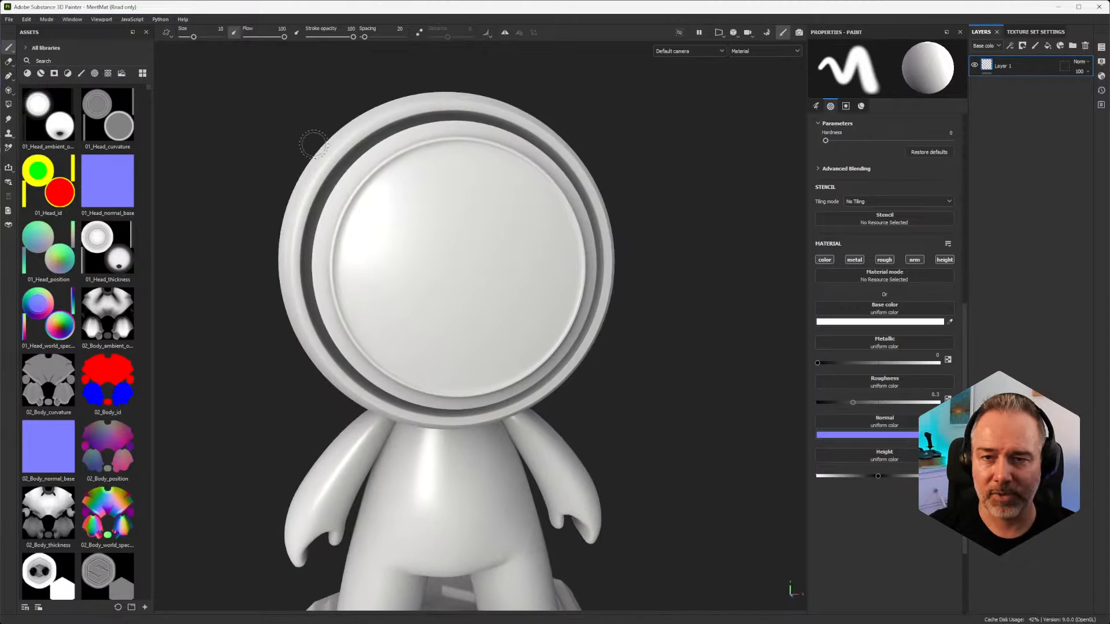
{"action": "left_click", "coordinate": [8, 75]}
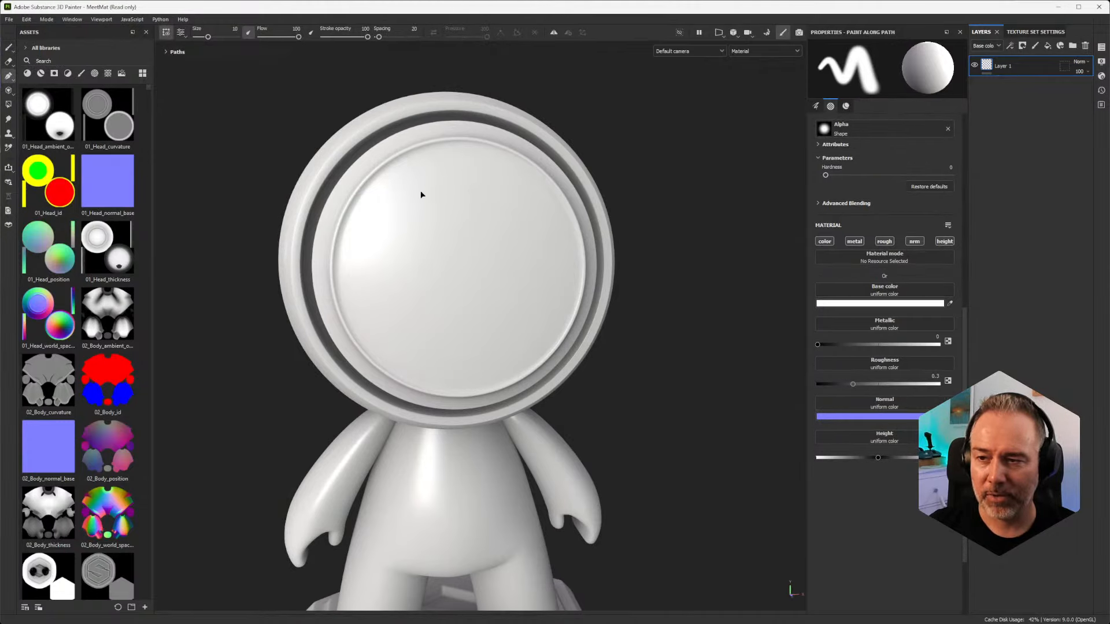
{"action": "left_click", "coordinate": [464, 149]}
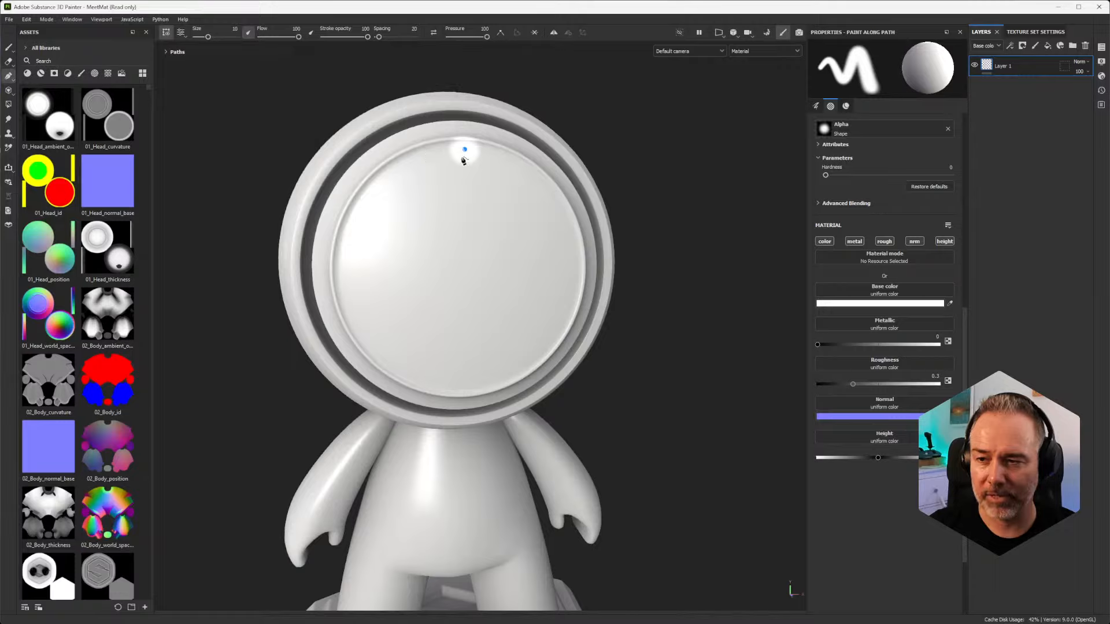
{"action": "left_click", "coordinate": [362, 316]}
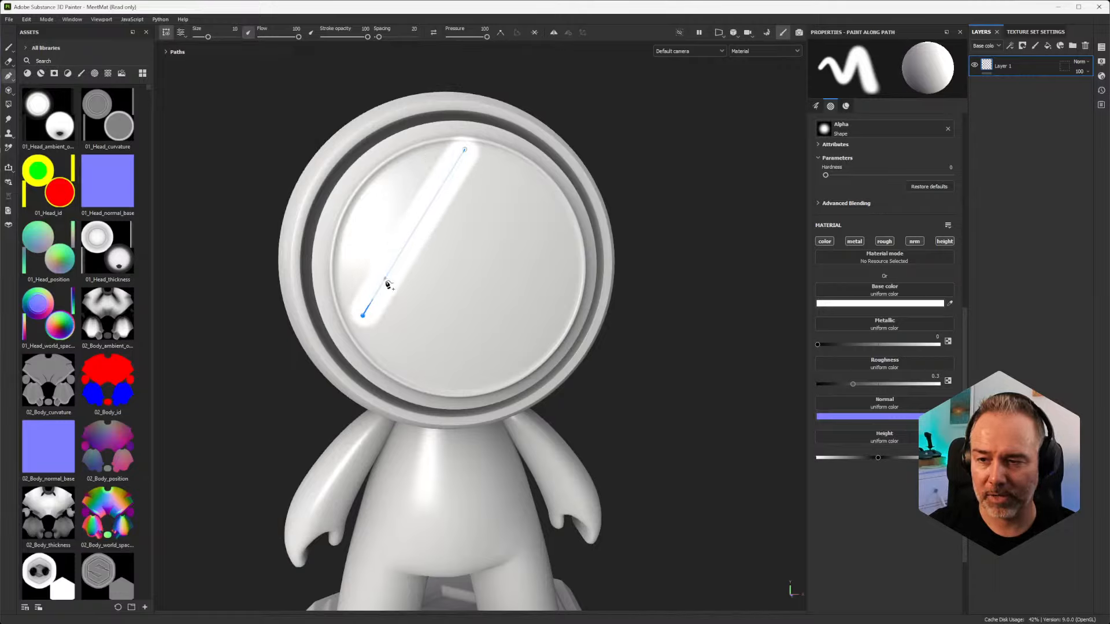
{"action": "left_click_drag", "start_coordinate": [488, 247], "coordinate": [446, 214], "text": "alt"}
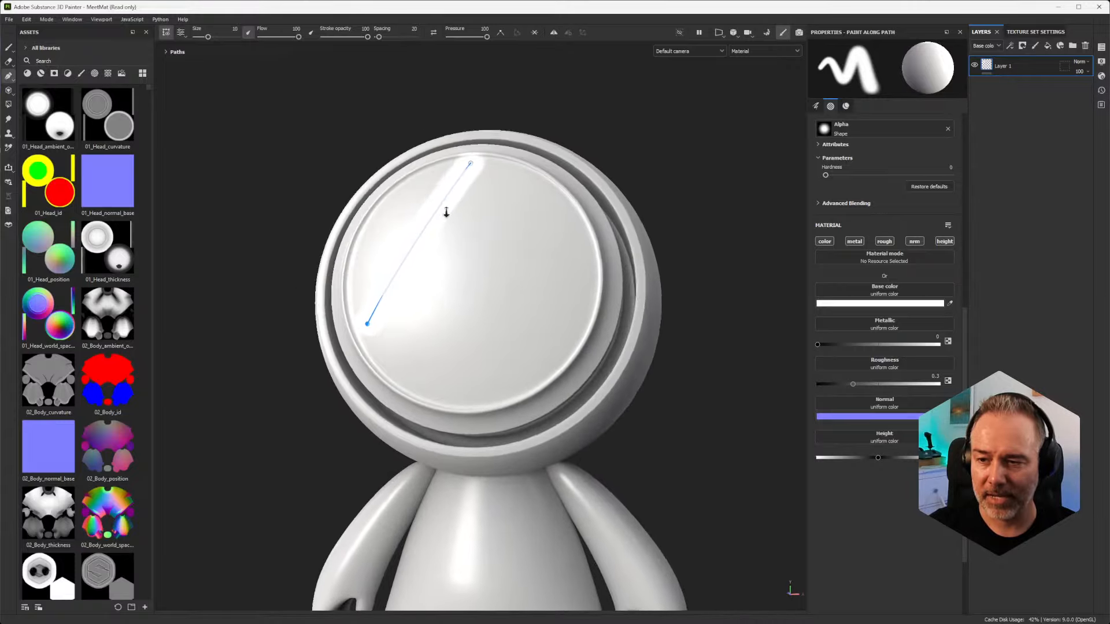
{"action": "right_click_drag", "start_coordinate": [446, 213], "coordinate": [439, 343], "text": "alt"}
{"action": "mouse_move", "coordinate": [439, 342]}
{"action": "left_mouse_down", "text": "alt"}
{"action": "mouse_move", "coordinate": [602, 399]}
{"action": "mouse_move", "coordinate": [600, 383]}
{"action": "left_mouse_up", "text": "alt"}
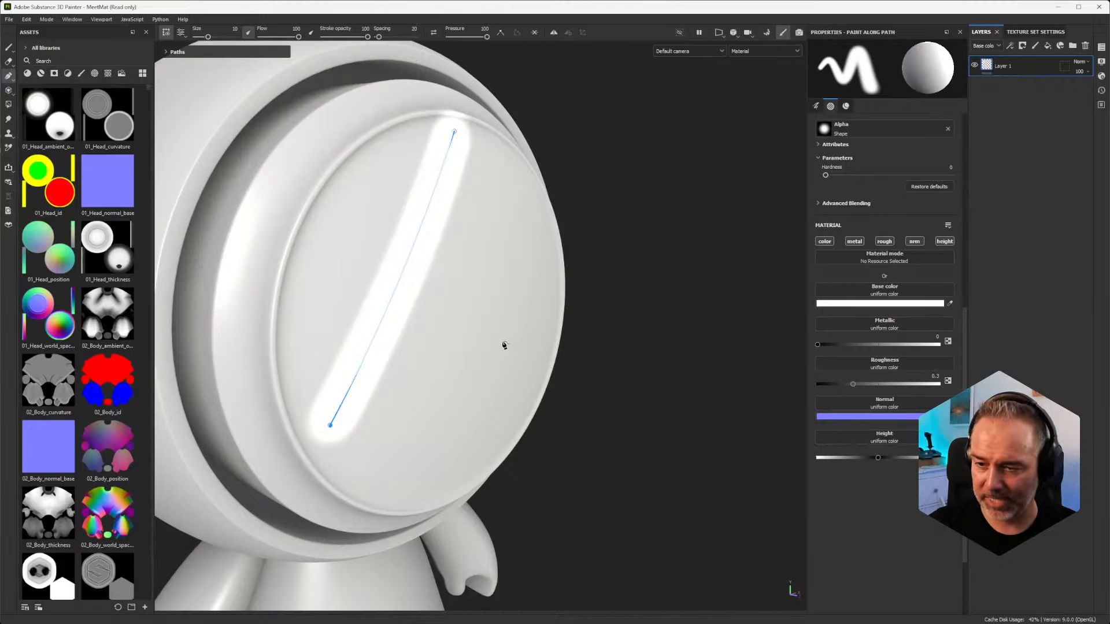
{"action": "mouse_move", "coordinate": [503, 345]}
{"action": "left_mouse_down", "text": "alt"}
{"action": "mouse_move", "coordinate": [391, 329]}
{"action": "mouse_move", "coordinate": [416, 304]}
{"action": "mouse_move", "coordinate": [450, 421]}
{"action": "left_mouse_up", "text": "alt"}
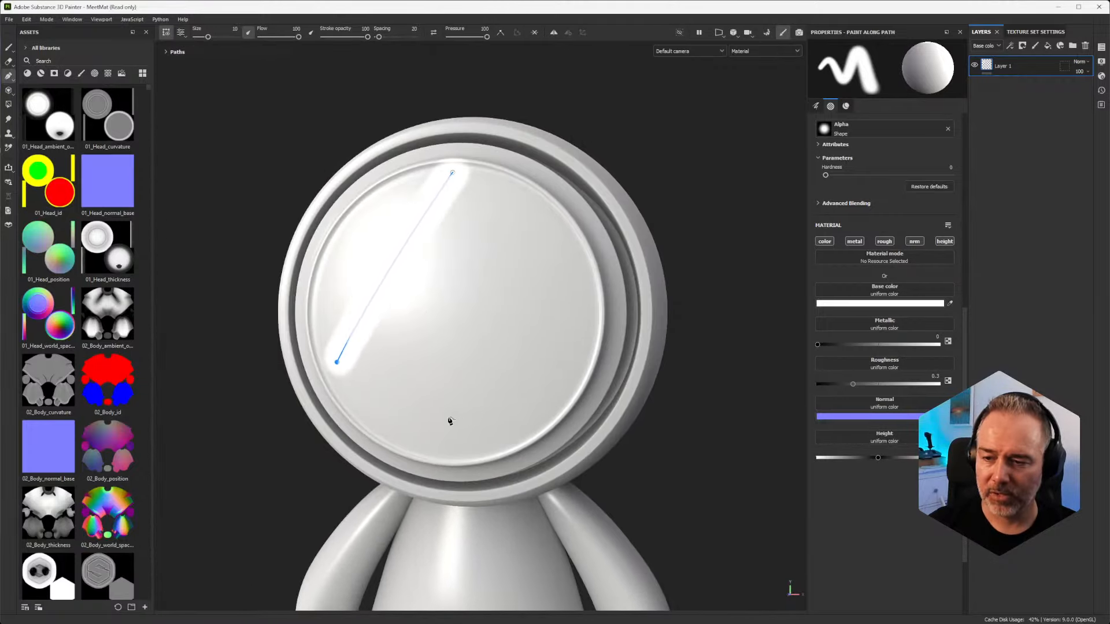
{"action": "left_click", "coordinate": [449, 435]}
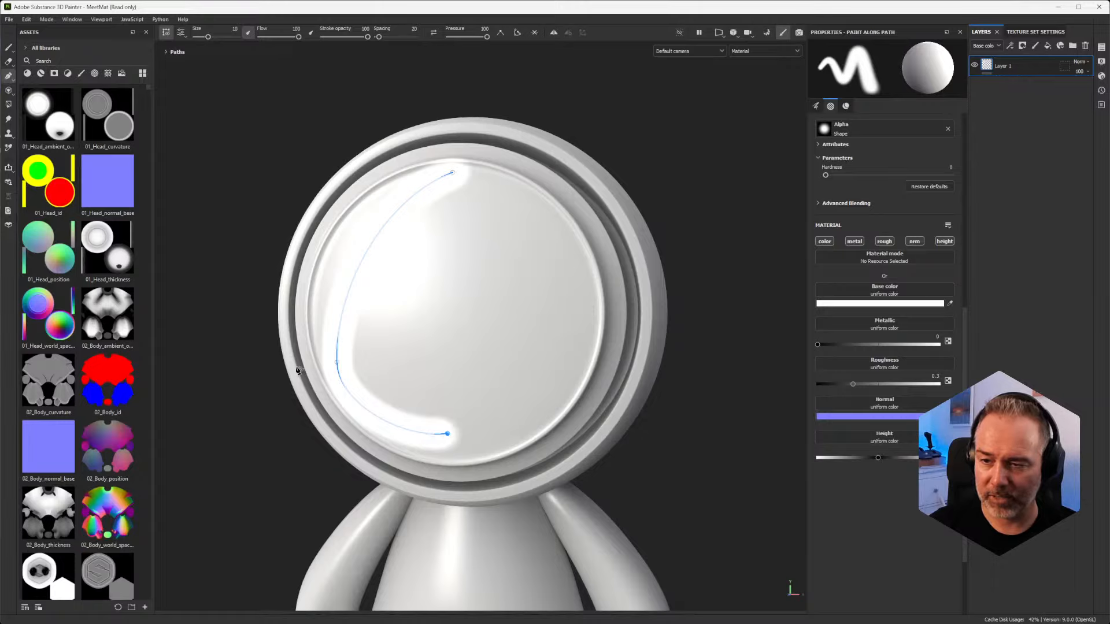
Step: Switch the path's middle point to a sharp corner and back to a smooth curve
{"action": "double_click", "coordinate": [338, 363]}
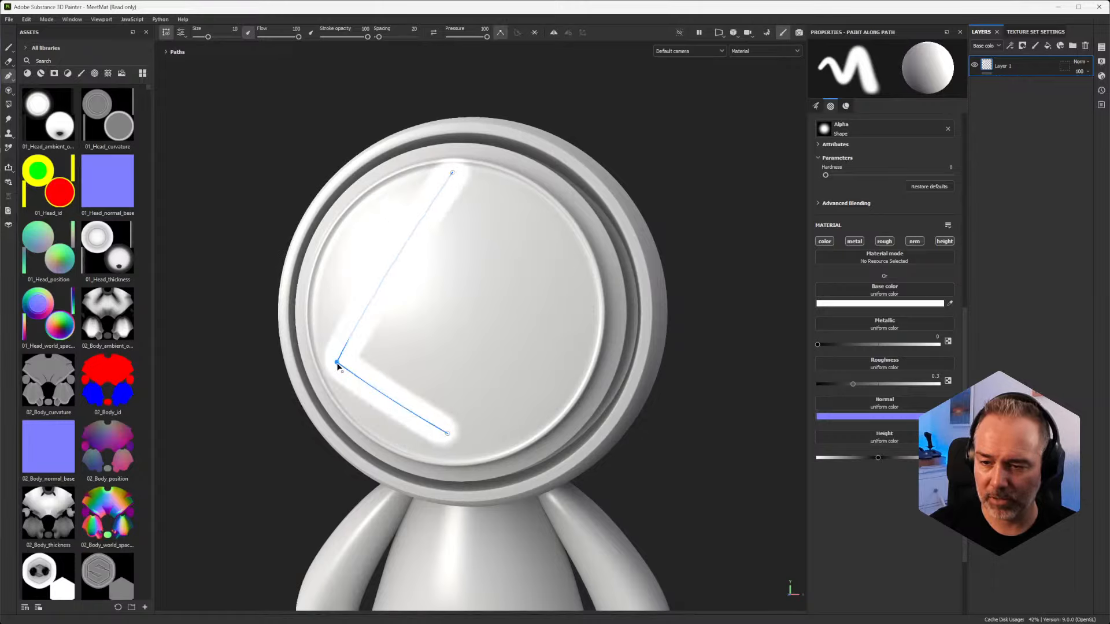
{"action": "double_click", "coordinate": [338, 364]}
{"action": "left_click_drag", "start_coordinate": [387, 336], "coordinate": [475, 364], "text": "alt"}
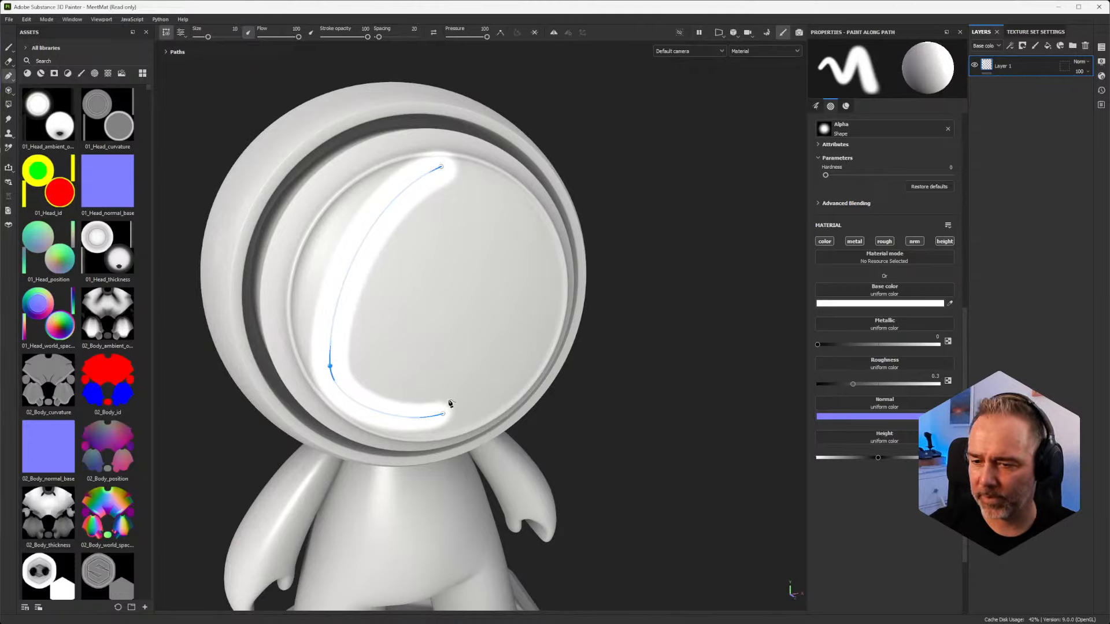
Step: Add a fourth point inside the path's lower curve and delete it again
{"action": "left_click", "coordinate": [388, 354]}
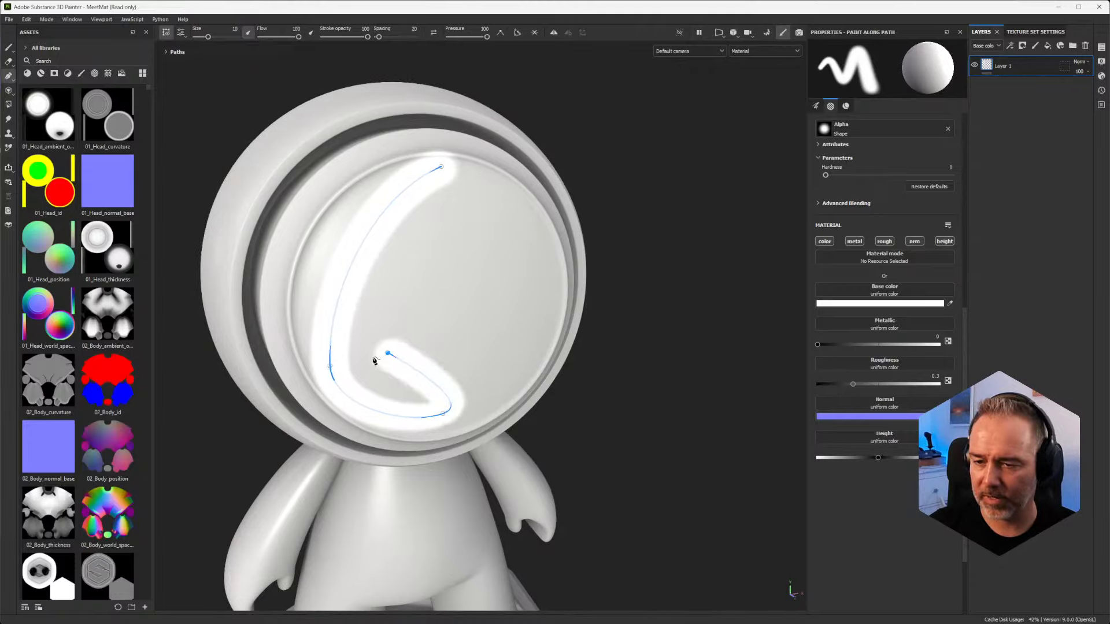
{"action": "key", "text": "Delete"}
{"action": "left_click_drag", "start_coordinate": [392, 341], "coordinate": [320, 386]}
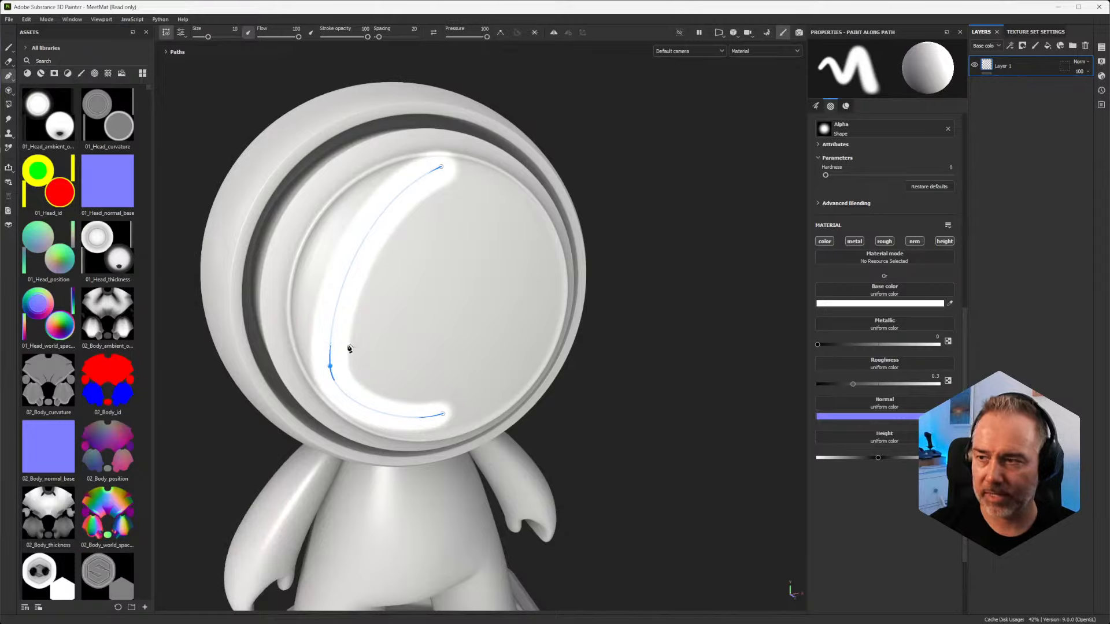
Step: Toggle the selected middle path point between corner and smooth several times
{"action": "left_click", "coordinate": [501, 33]}
{"action": "left_click", "coordinate": [501, 33]}
{"action": "left_click", "coordinate": [501, 33]}
{"action": "left_click", "coordinate": [500, 35]}
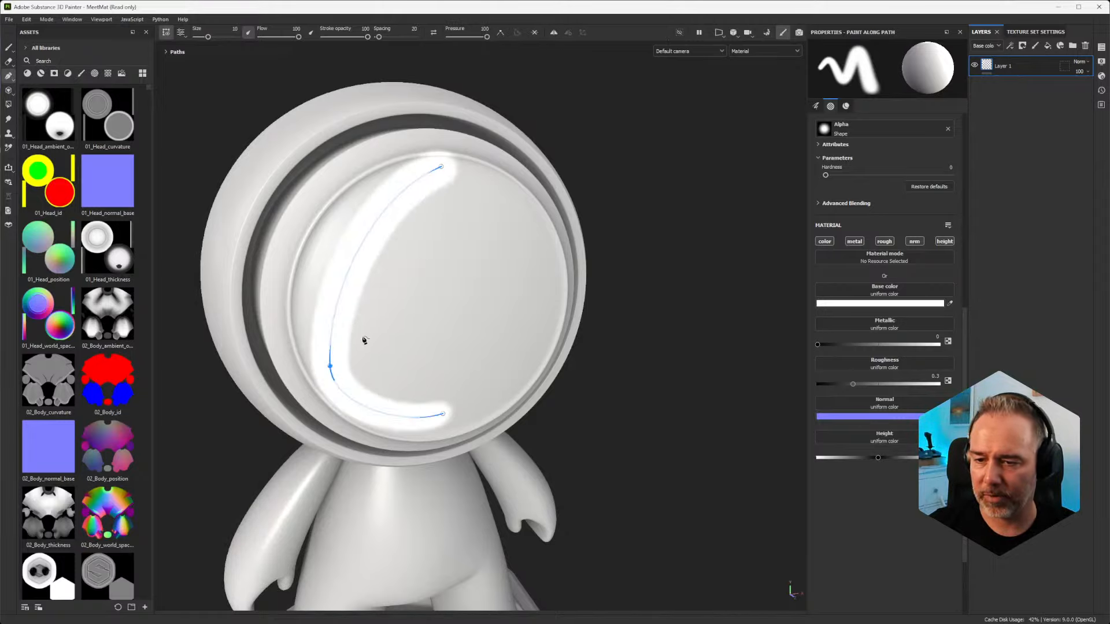
Step: Convert the path's middle point to a sharp corner and move it slightly up and inward on the face disc
{"action": "double_click", "coordinate": [330, 366]}
{"action": "left_click_drag", "start_coordinate": [643, 320], "coordinate": [716, 312], "text": "alt"}
{"action": "middle_click_drag", "start_coordinate": [475, 282], "coordinate": [498, 270], "text": "alt"}
{"action": "scroll", "coordinate": [513, 267], "scroll_direction": "up", "scroll_amount": 4}
{"action": "scroll", "coordinate": [512, 267], "scroll_direction": "down", "scroll_amount": 2}
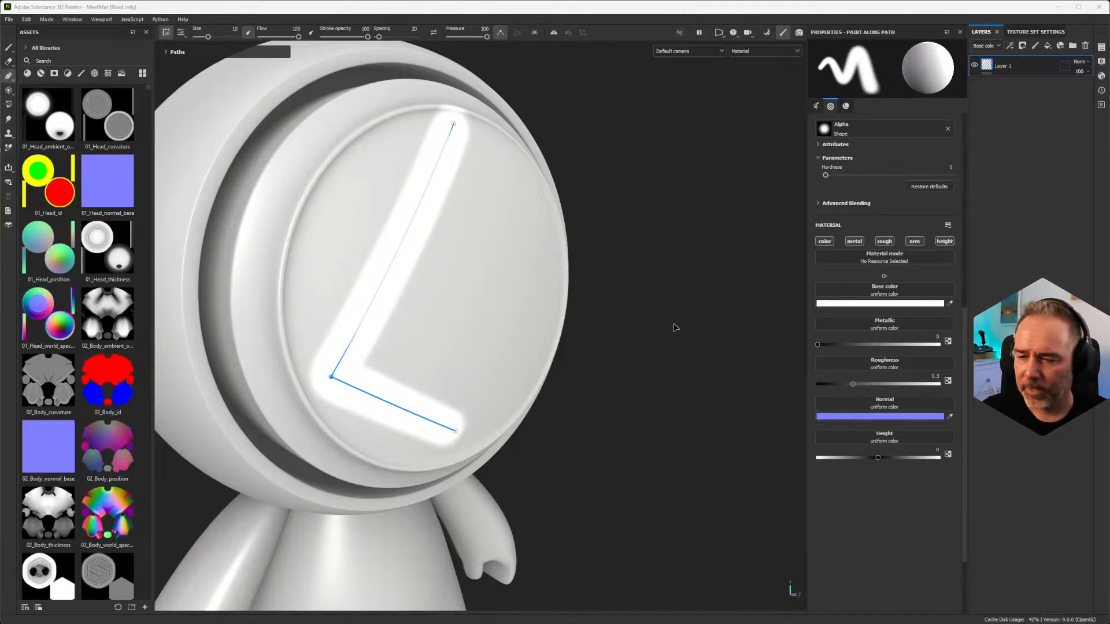
{"action": "mouse_move", "coordinate": [503, 421]}
{"action": "left_mouse_down", "text": "alt"}
{"action": "mouse_move", "coordinate": [488, 404]}
{"action": "mouse_move", "coordinate": [406, 391]}
{"action": "left_mouse_up", "text": "alt"}
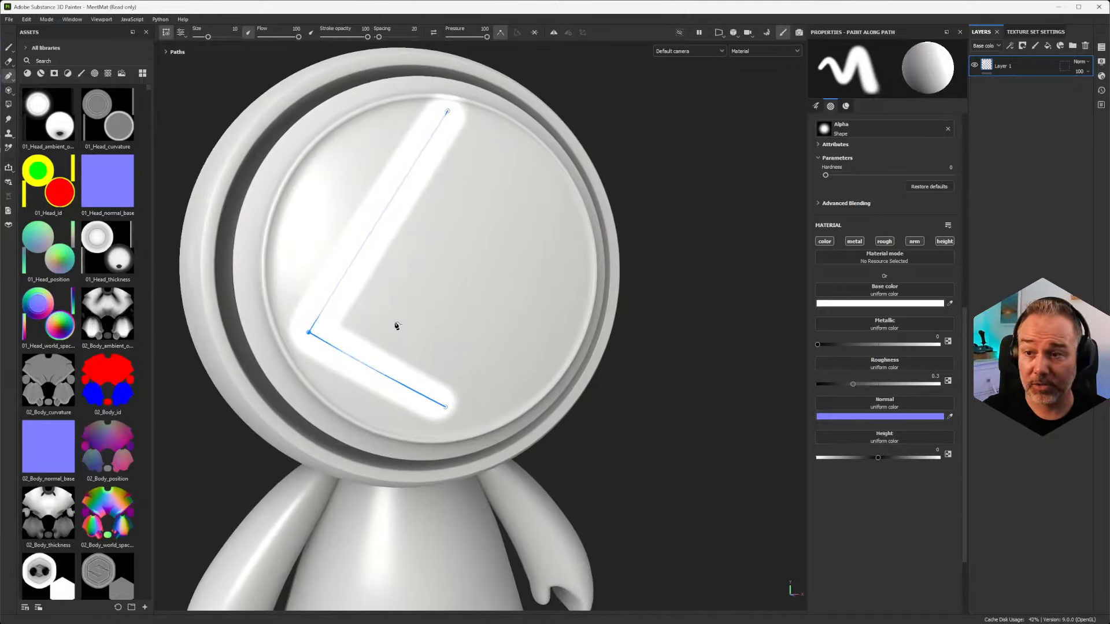
{"action": "mouse_move", "coordinate": [310, 333]}
{"action": "left_mouse_down"}
{"action": "mouse_move", "coordinate": [560, 243]}
{"action": "mouse_move", "coordinate": [373, 330]}
{"action": "mouse_move", "coordinate": [341, 294]}
{"action": "left_mouse_up"}
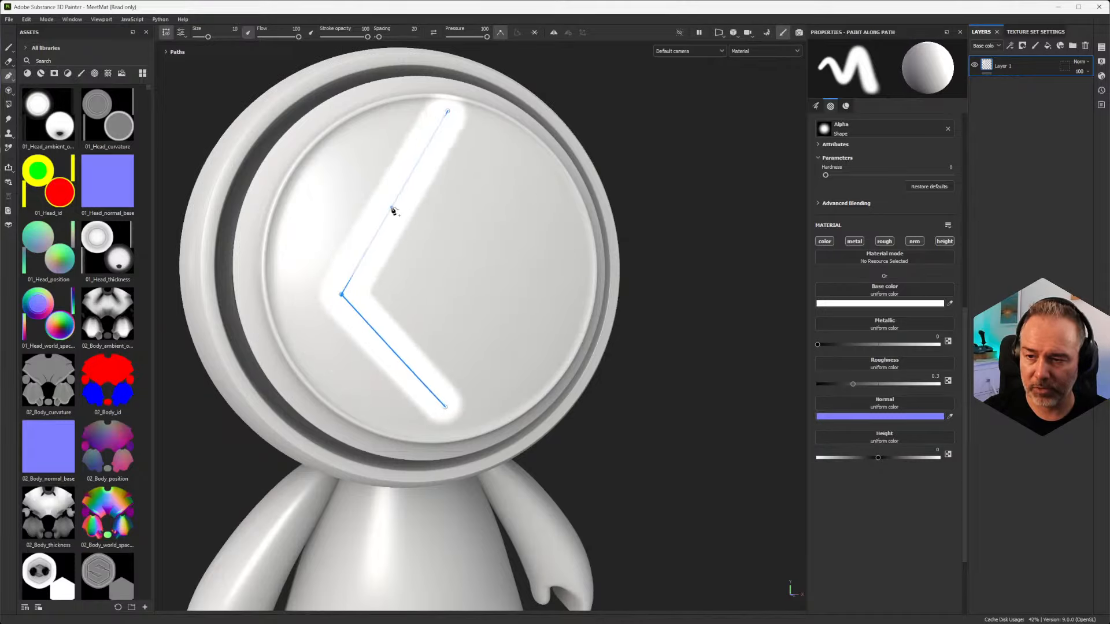
Step: Insert a point on the path's upper segment, pull it outward to the upper left, and make the corner point below it smooth
{"action": "left_click_drag", "start_coordinate": [393, 210], "coordinate": [345, 180]}
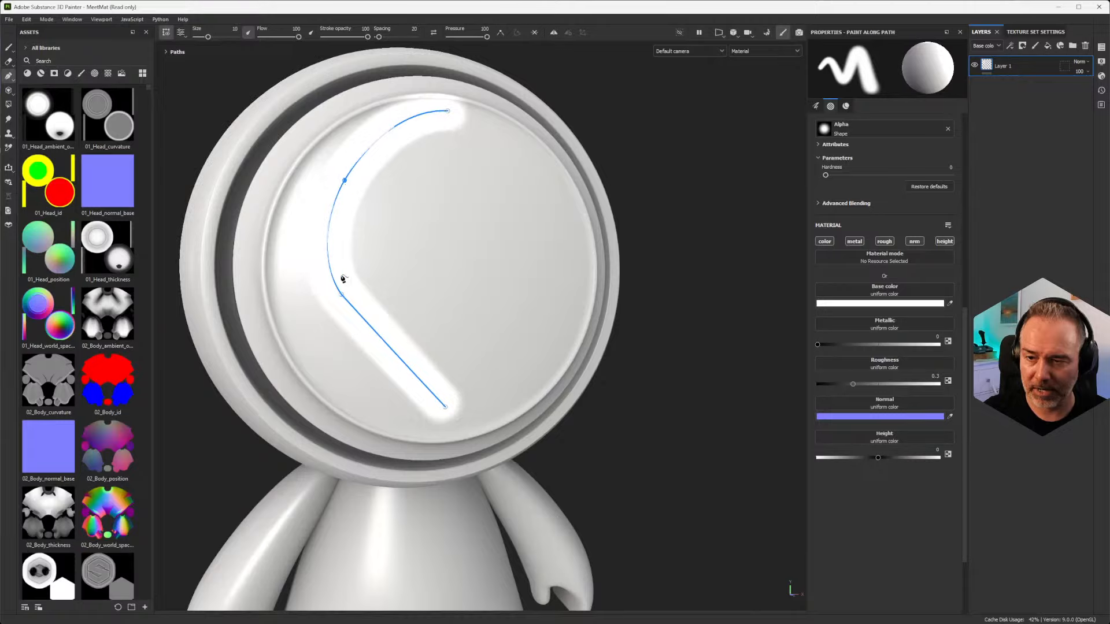
{"action": "double_click", "coordinate": [341, 296]}
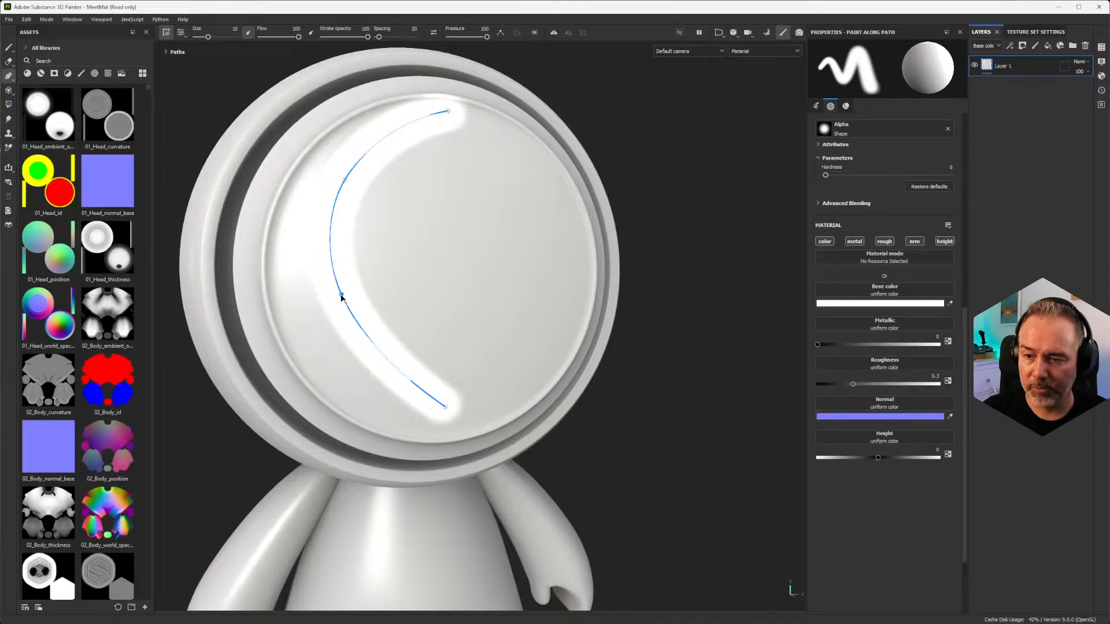
Step: Delete the smoothed lower-left point, and insert a replacement on the curve moved outward to form an even arc
{"action": "key", "text": "Delete"}
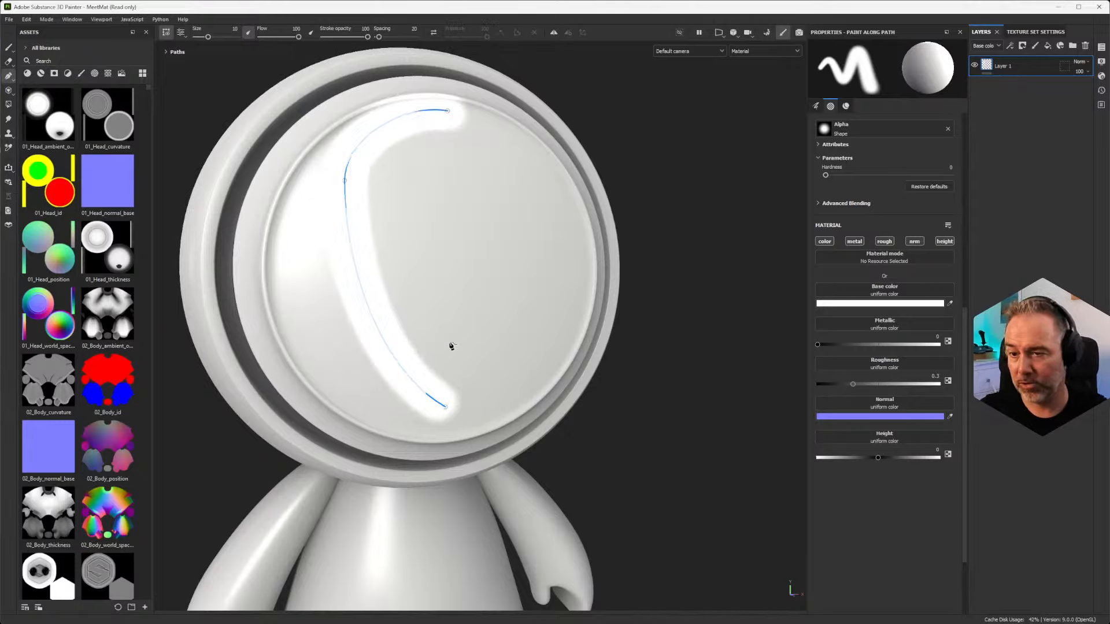
{"action": "left_click", "coordinate": [362, 290]}
{"action": "mouse_move", "coordinate": [360, 289]}
{"action": "left_mouse_down"}
{"action": "mouse_move", "coordinate": [308, 319]}
{"action": "mouse_move", "coordinate": [333, 310]}
{"action": "left_mouse_up"}
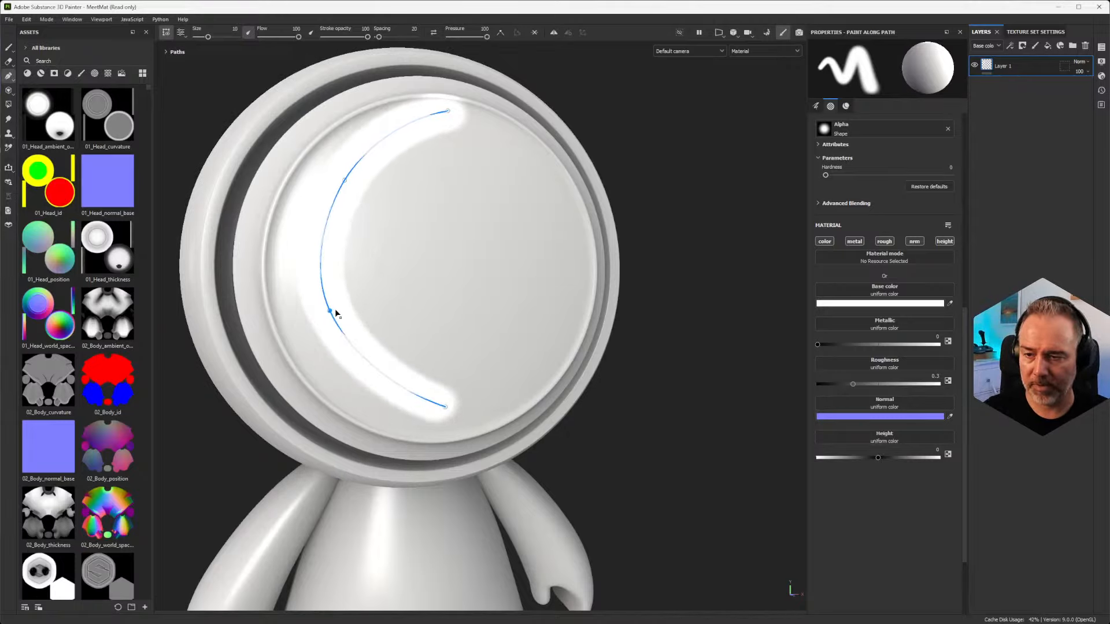
{"action": "middle_click_drag", "start_coordinate": [437, 303], "coordinate": [405, 343], "text": "alt"}
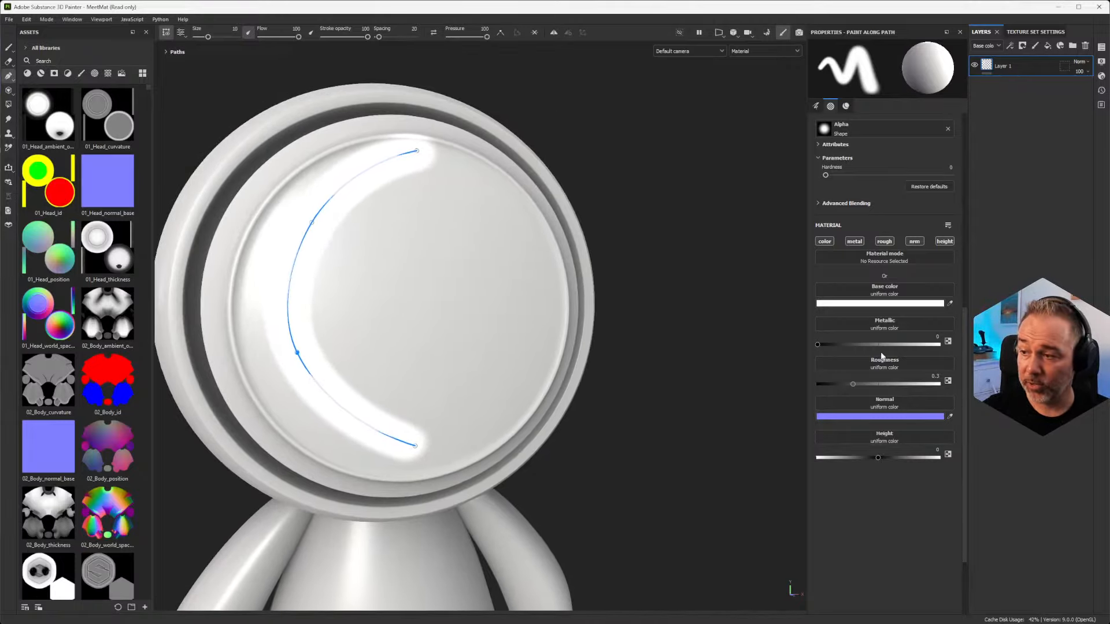
Step: Set the painted path's base color to red (CC2F2F)
{"action": "scroll", "coordinate": [879, 349], "scroll_direction": "up", "scroll_amount": 4}
{"action": "scroll", "coordinate": [880, 352], "scroll_direction": "down", "scroll_amount": 6}
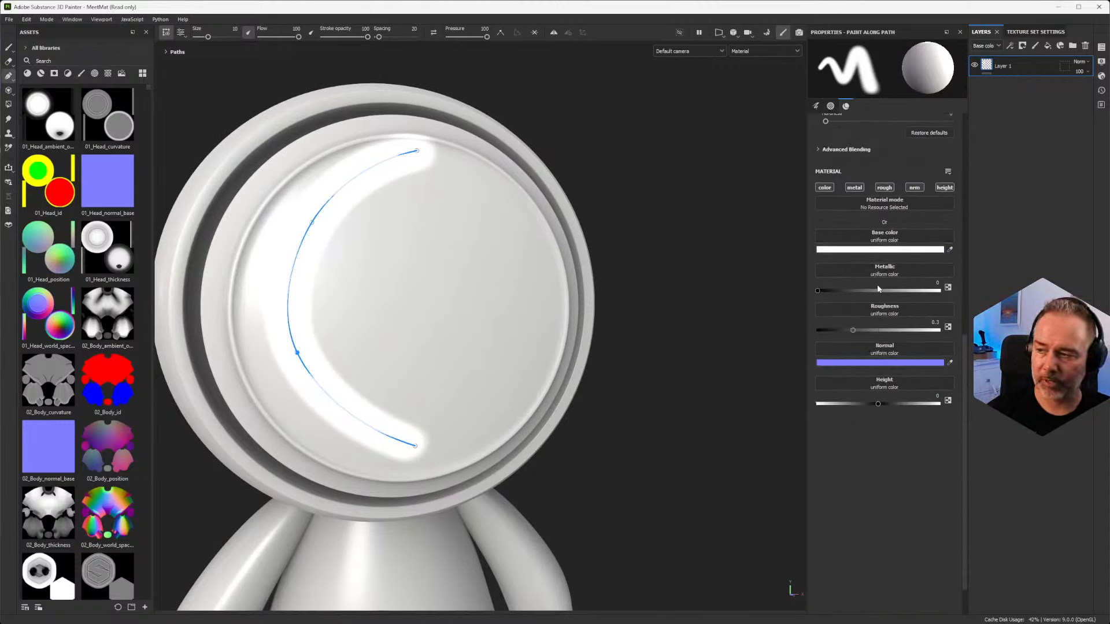
{"action": "left_click", "coordinate": [877, 251]}
{"action": "left_click", "coordinate": [969, 437]}
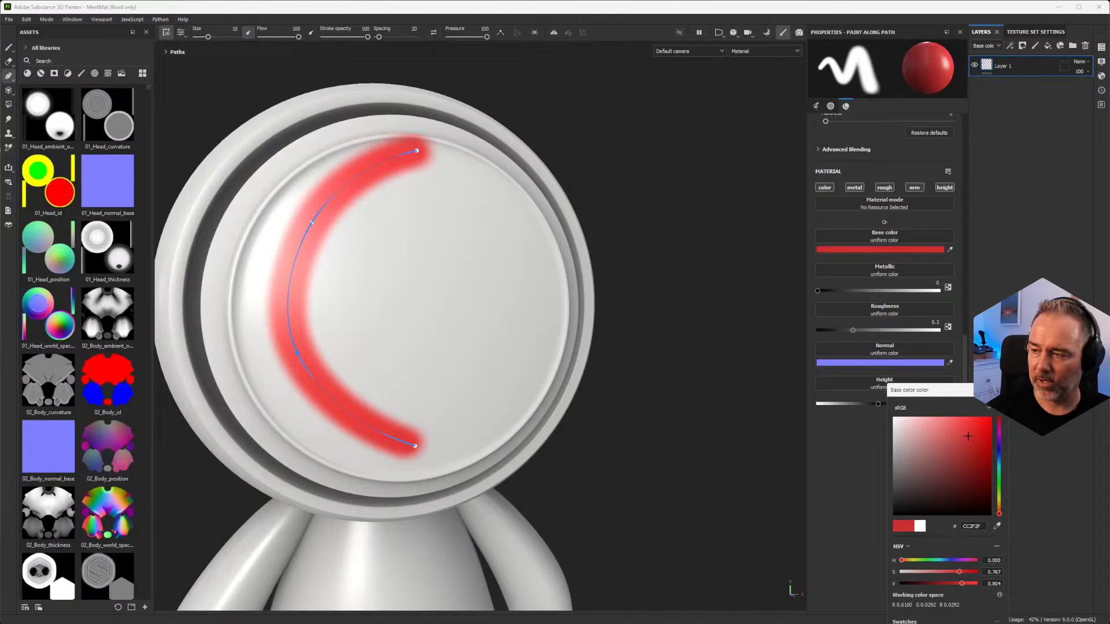
Step: Reduce the path's brush size to 7.6
{"action": "scroll", "coordinate": [853, 337], "scroll_direction": "up", "scroll_amount": 15}
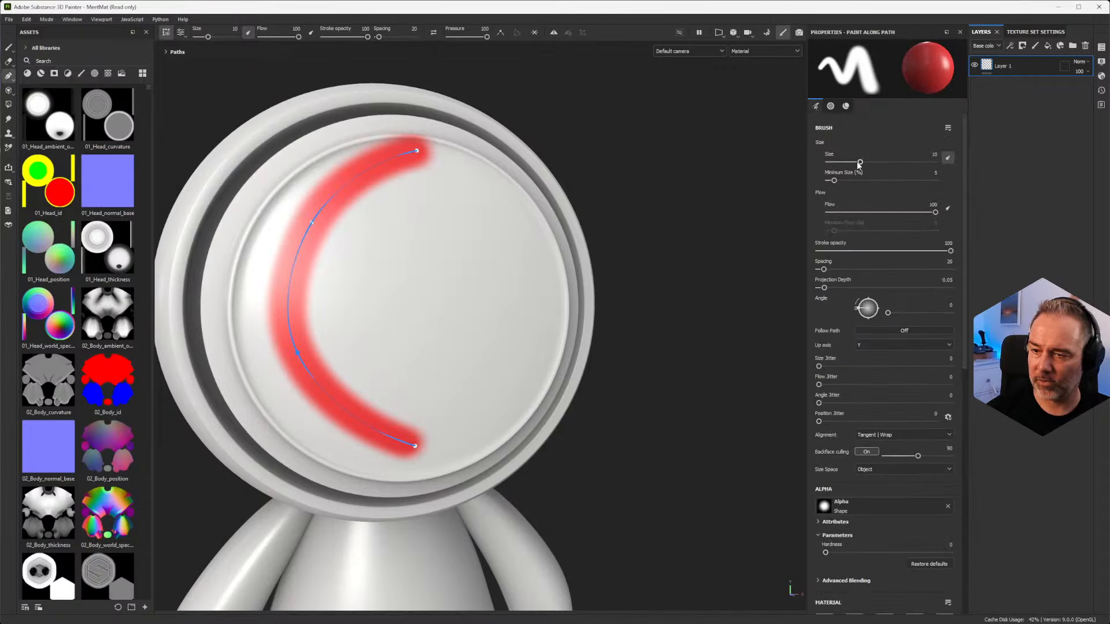
{"action": "left_click_drag", "start_coordinate": [859, 165], "coordinate": [856, 163]}
{"action": "scroll", "coordinate": [829, 453], "scroll_direction": "down", "scroll_amount": 15}
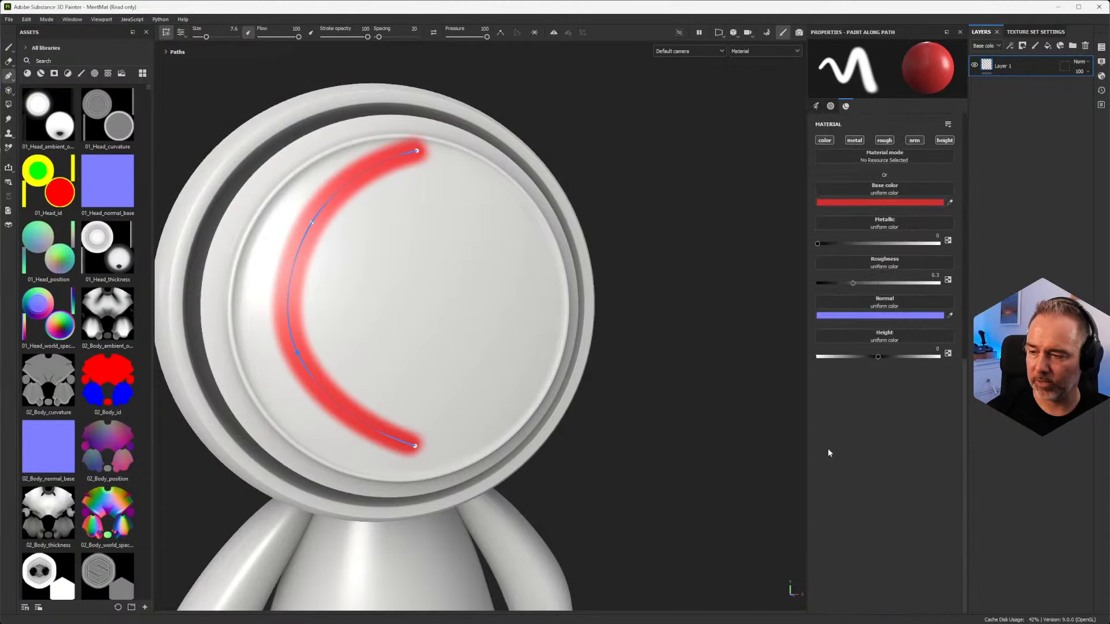
{"action": "scroll", "coordinate": [902, 371], "scroll_direction": "up", "scroll_amount": 5}
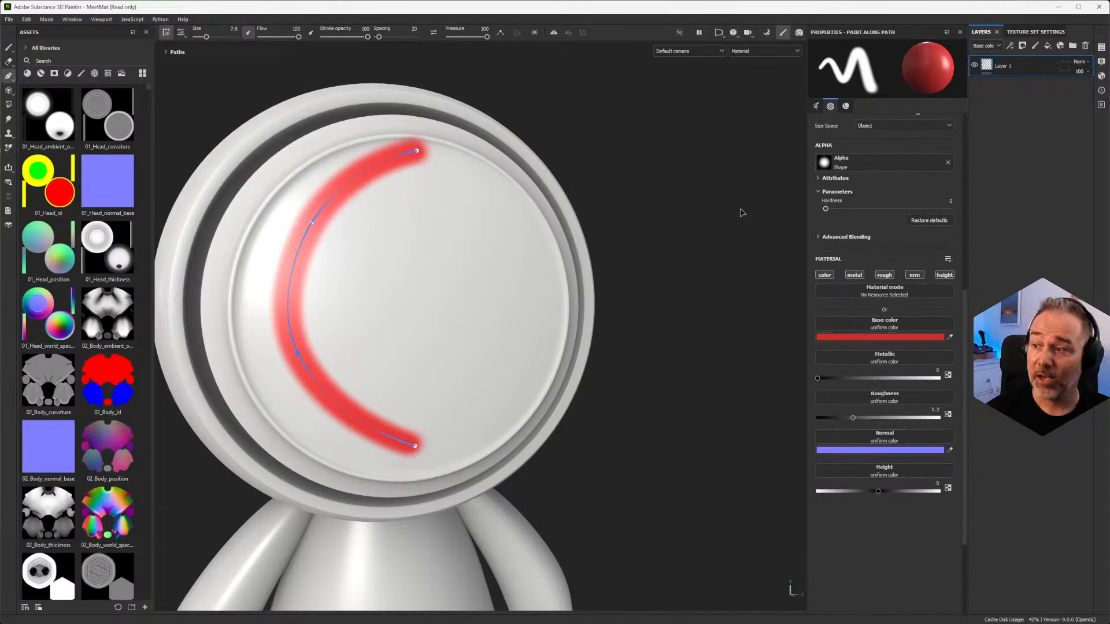
Step: Filter the asset library to brushes and search for "kyle"
{"action": "left_click", "coordinate": [82, 74]}
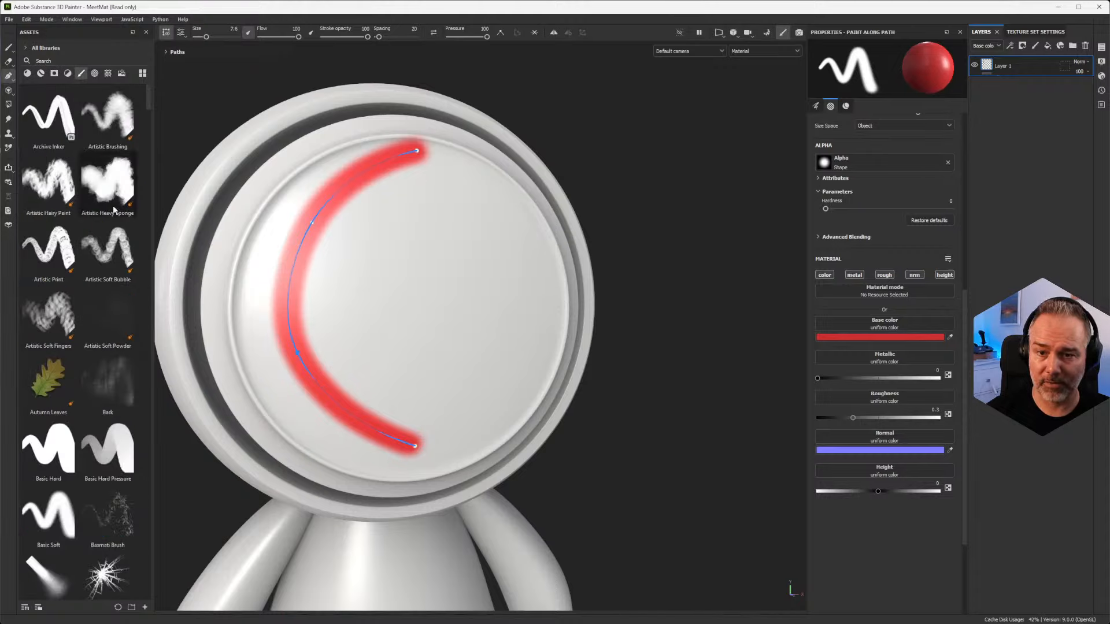
{"action": "left_click", "coordinate": [74, 59]}
{"action": "type", "text": "k"}
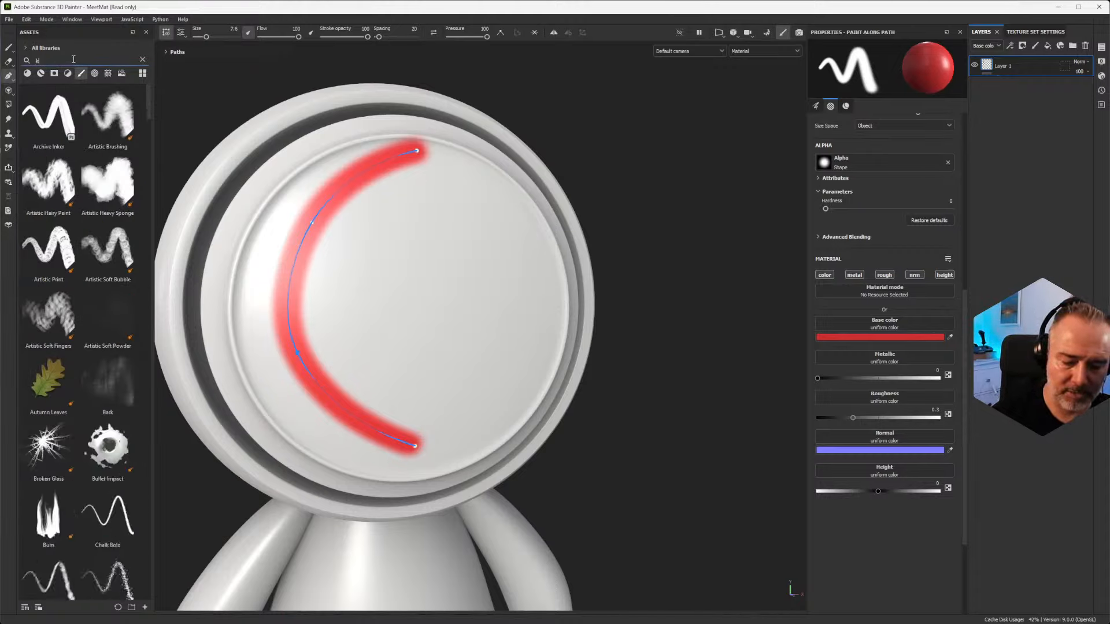
{"action": "type", "text": "yle"}
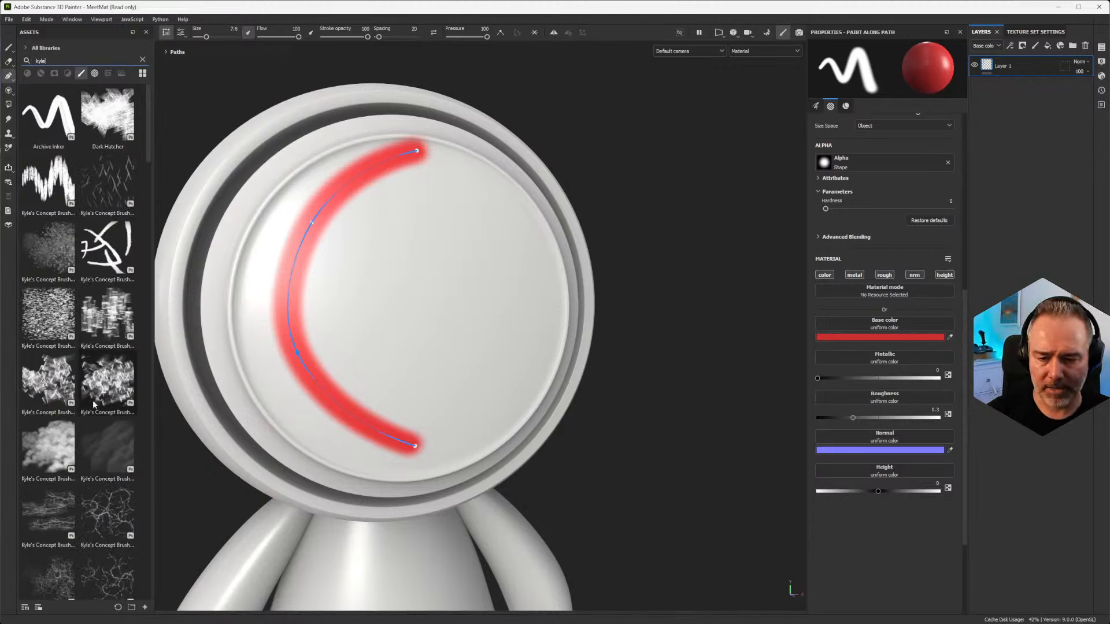
Step: Try the branching crack-line Kyle's Concept brush on the path and reduce its size
{"action": "left_click", "coordinate": [108, 514]}
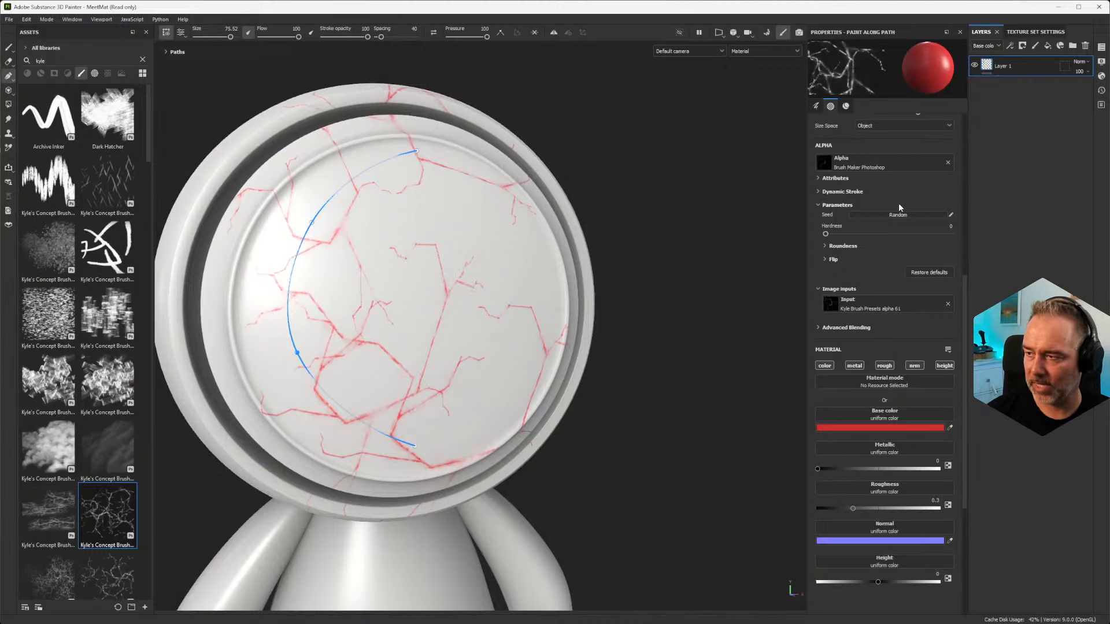
{"action": "scroll", "coordinate": [900, 202], "scroll_direction": "up", "scroll_amount": 5}
{"action": "left_click_drag", "start_coordinate": [919, 162], "coordinate": [866, 165]}
Step: Switch the path to the hatched Kyle's Concept brush with short block-like strokes and reduce its size to 16.52
{"action": "left_click", "coordinate": [49, 382]}
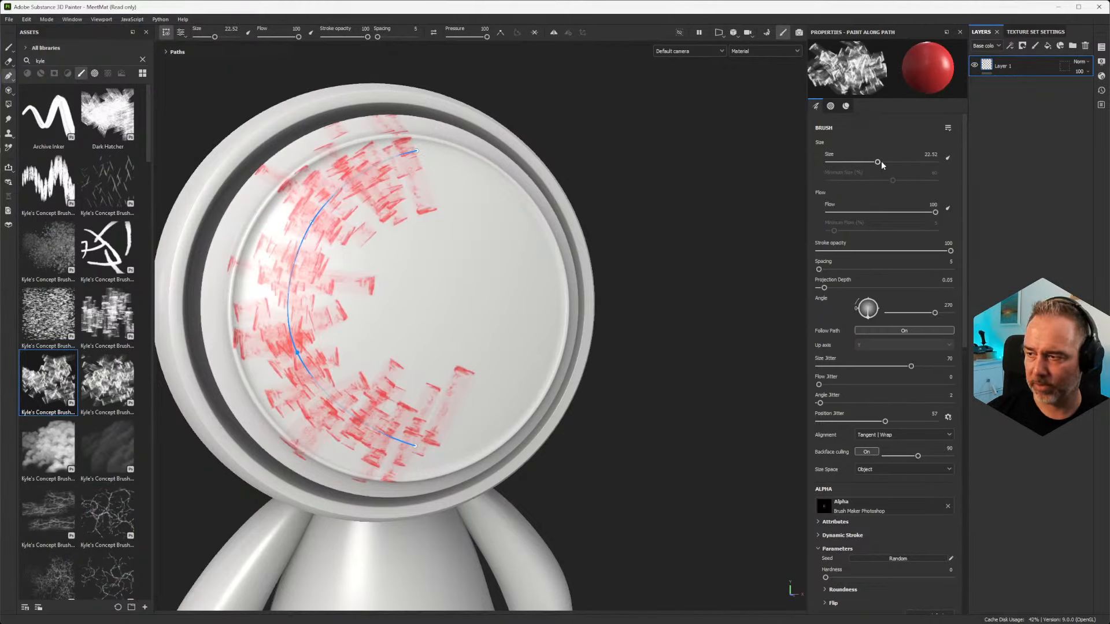
{"action": "left_click_drag", "start_coordinate": [881, 163], "coordinate": [876, 163]}
{"action": "scroll", "coordinate": [339, 315], "scroll_direction": "up", "scroll_amount": 2}
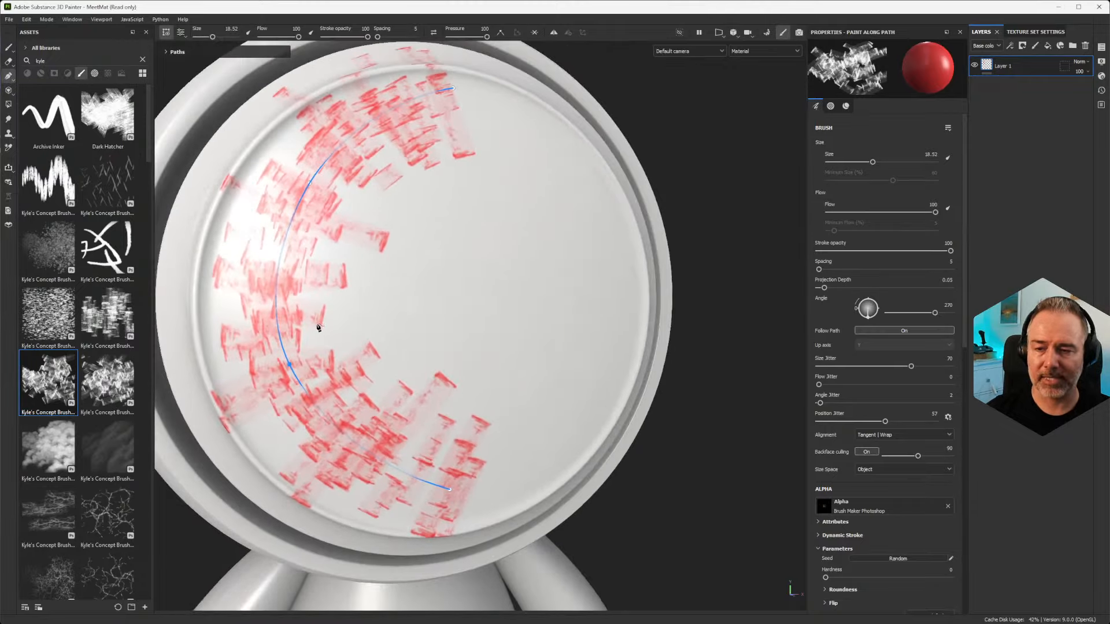
Step: Move the path's lower-left point inward, toward the center of the head's disc
{"action": "left_click_drag", "start_coordinate": [469, 408], "coordinate": [417, 363], "text": "alt"}
{"action": "scroll", "coordinate": [416, 364], "scroll_direction": "down", "scroll_amount": 3}
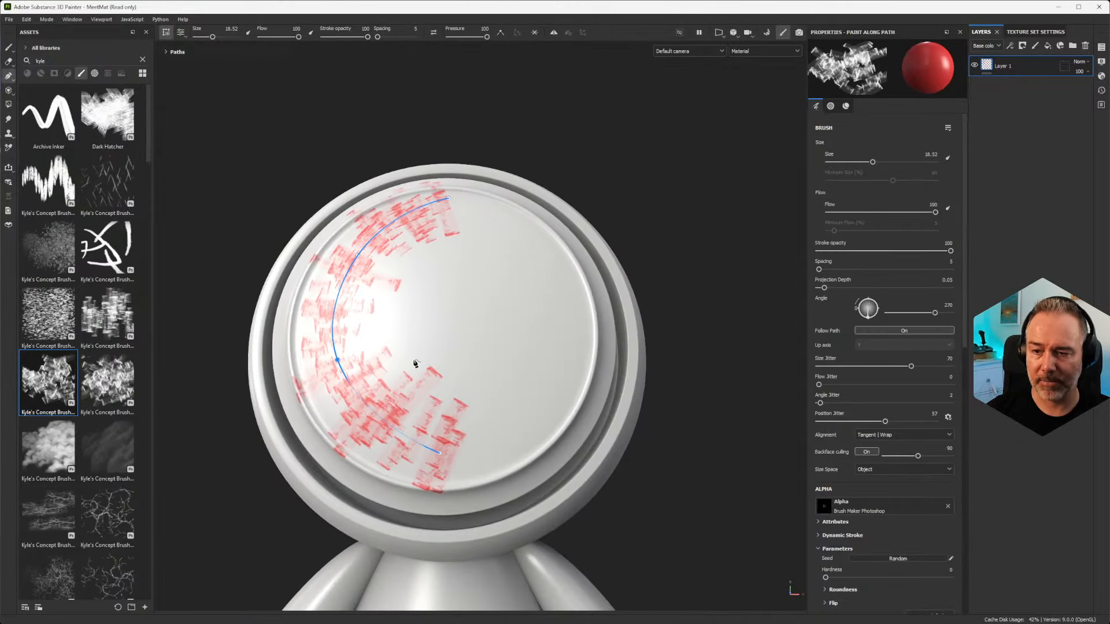
{"action": "middle_click_drag", "start_coordinate": [294, 313], "coordinate": [318, 364], "text": "alt"}
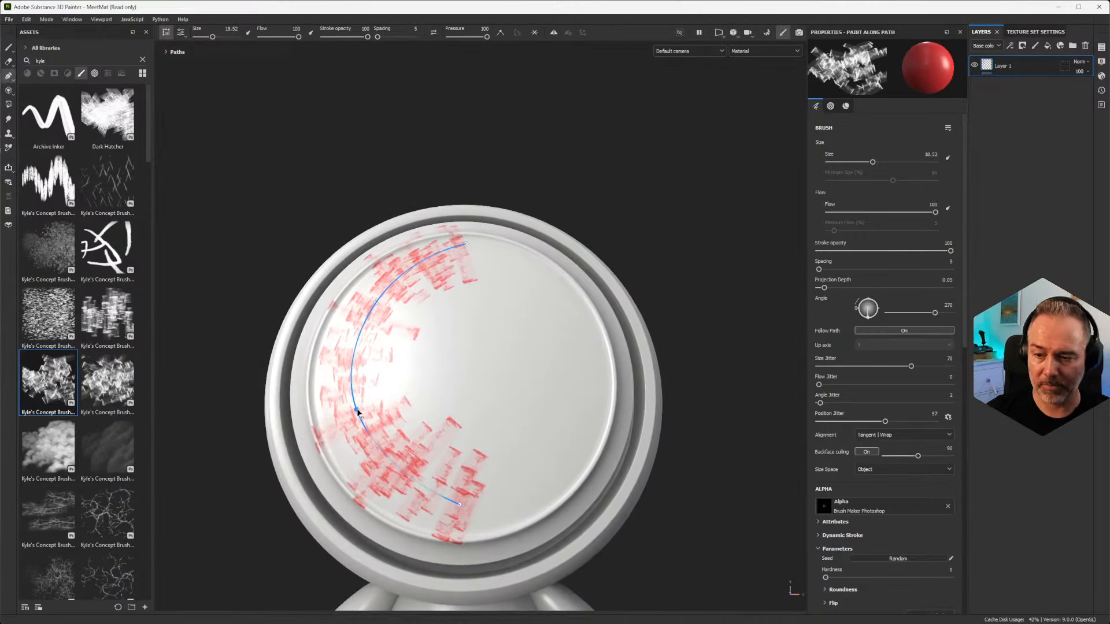
{"action": "mouse_move", "coordinate": [358, 412]}
{"action": "left_mouse_down"}
{"action": "mouse_move", "coordinate": [547, 304]}
{"action": "mouse_move", "coordinate": [525, 404]}
{"action": "mouse_move", "coordinate": [339, 401]}
{"action": "mouse_move", "coordinate": [375, 387]}
{"action": "left_mouse_up"}
{"action": "scroll", "coordinate": [537, 389], "scroll_direction": "up", "scroll_amount": 5}
{"action": "scroll", "coordinate": [537, 389], "scroll_direction": "down", "scroll_amount": 4}
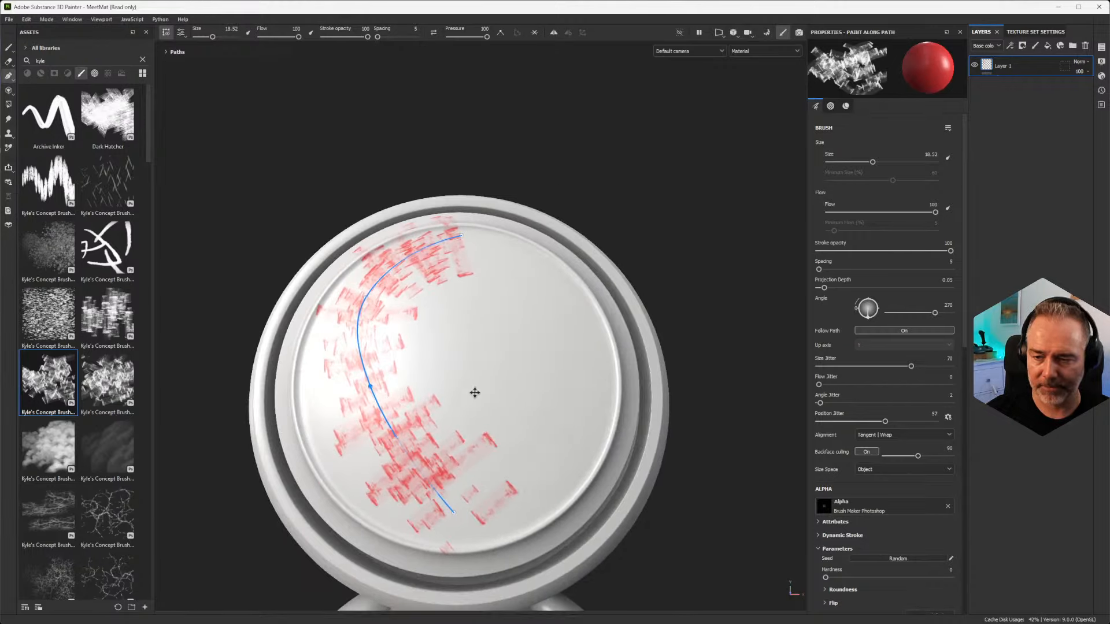
{"action": "scroll", "coordinate": [470, 339], "scroll_direction": "up", "scroll_amount": 4}
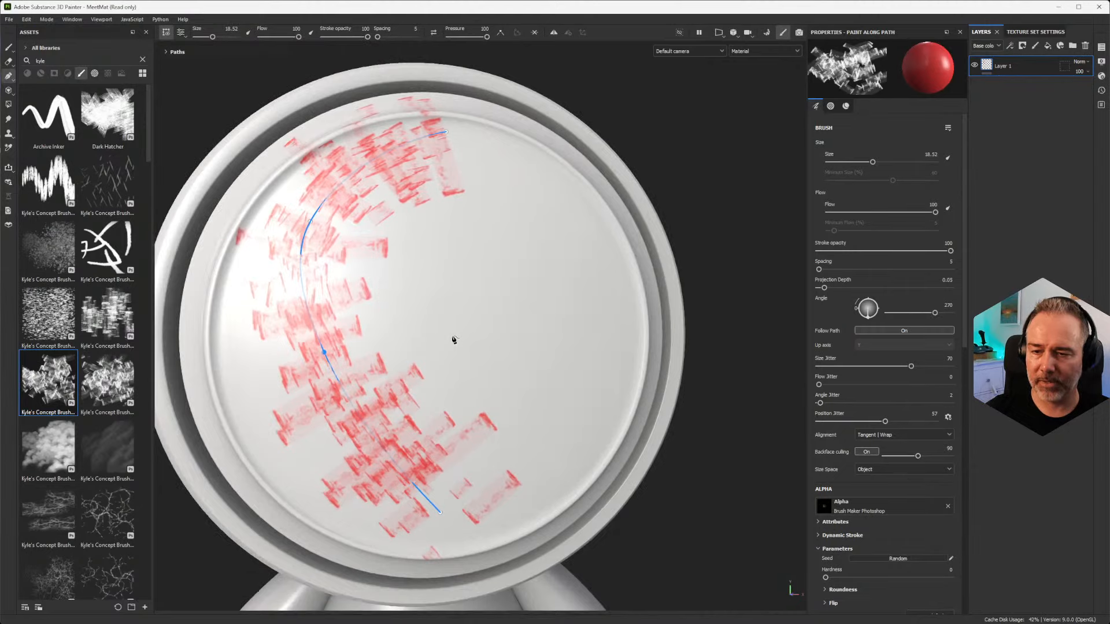
{"action": "scroll", "coordinate": [454, 340], "scroll_direction": "down", "scroll_amount": 3}
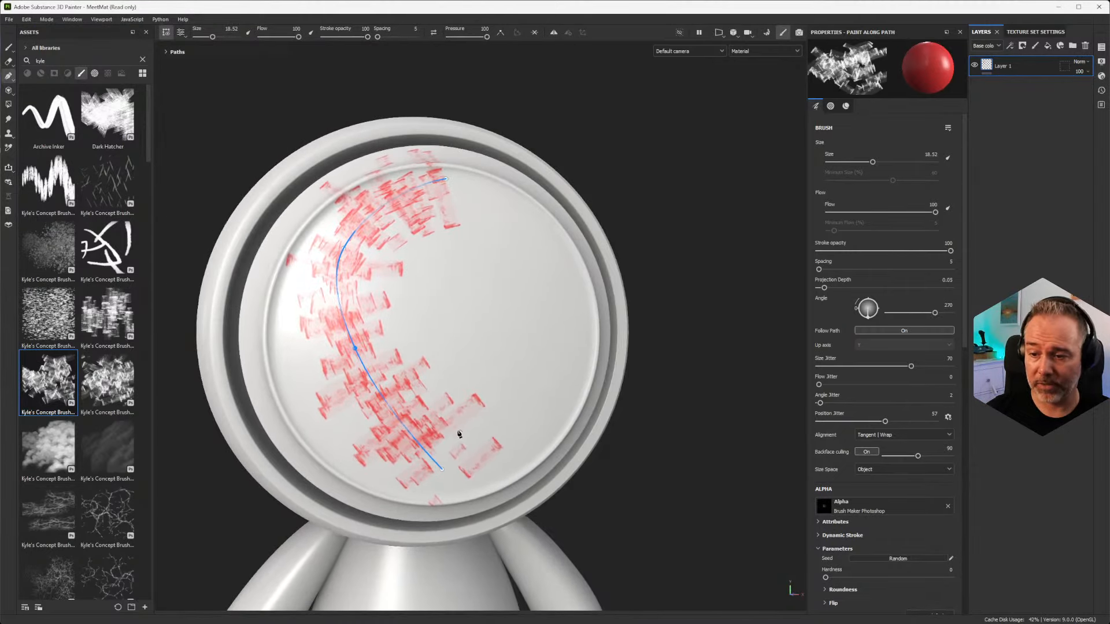
Step: Search the brush assets for "stitchin" and apply the Topstitching brush to the path
{"action": "left_click", "coordinate": [51, 60]}
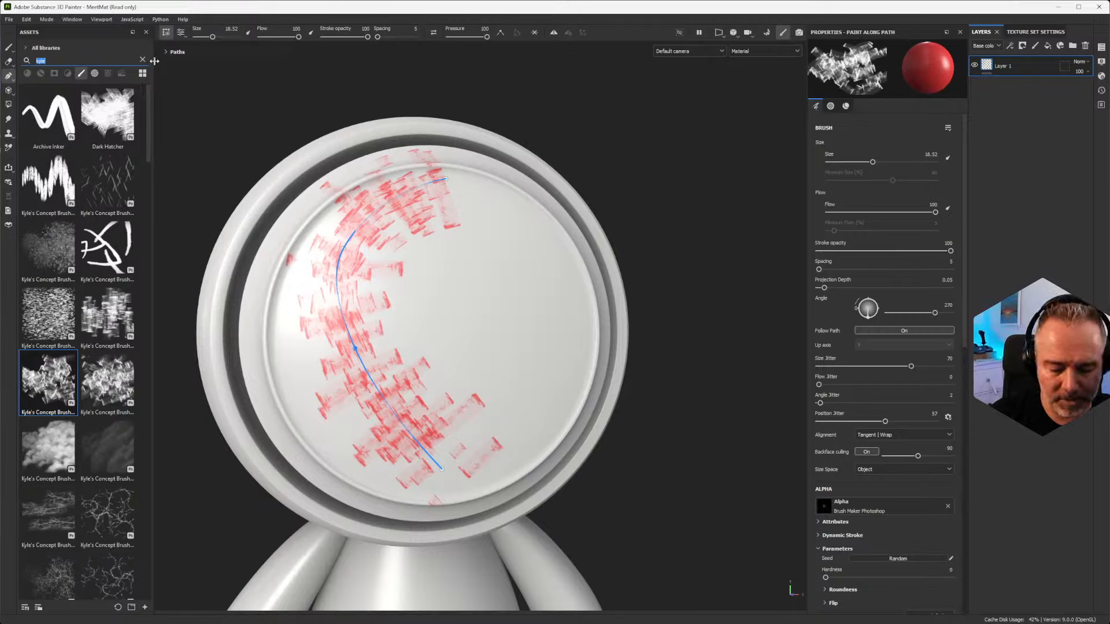
{"action": "type", "text": "stitchin"}
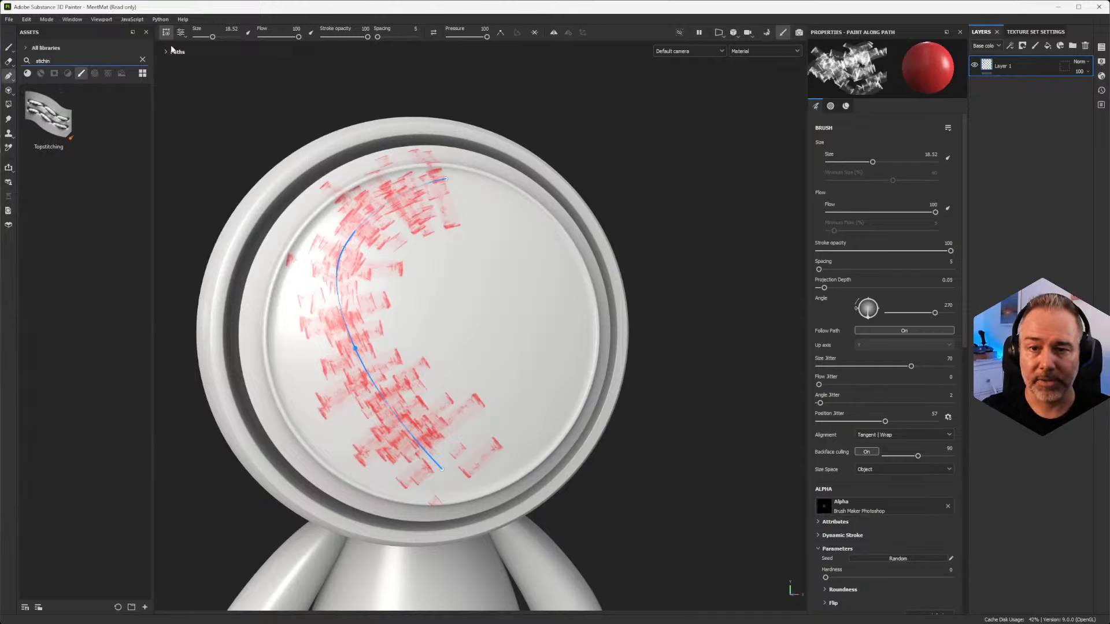
{"action": "mouse_move", "coordinate": [44, 124]}
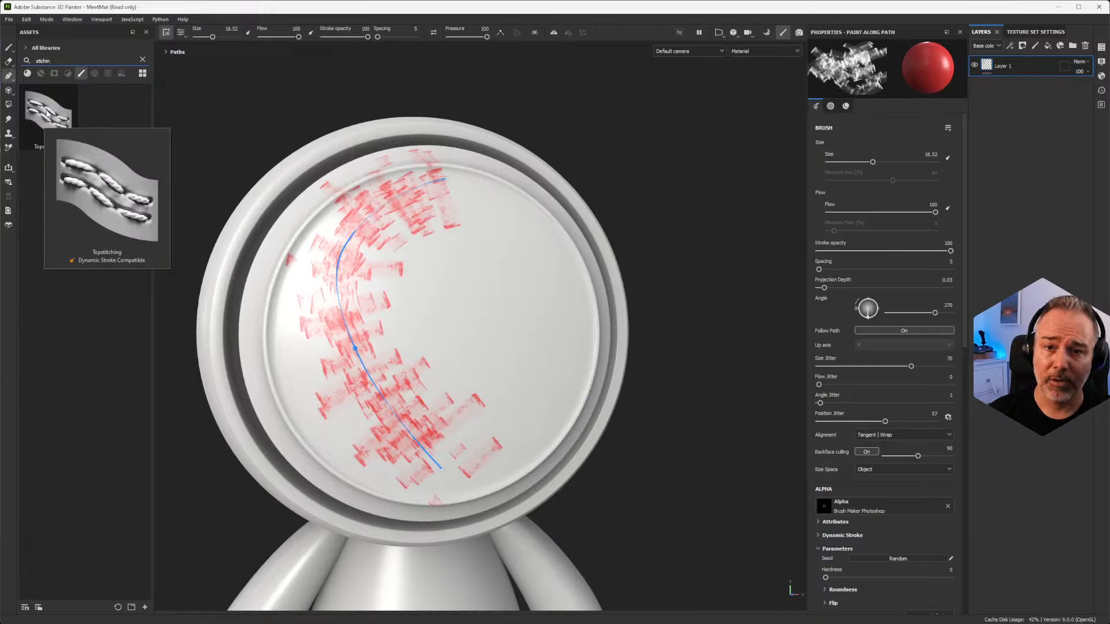
{"action": "left_click", "coordinate": [46, 114]}
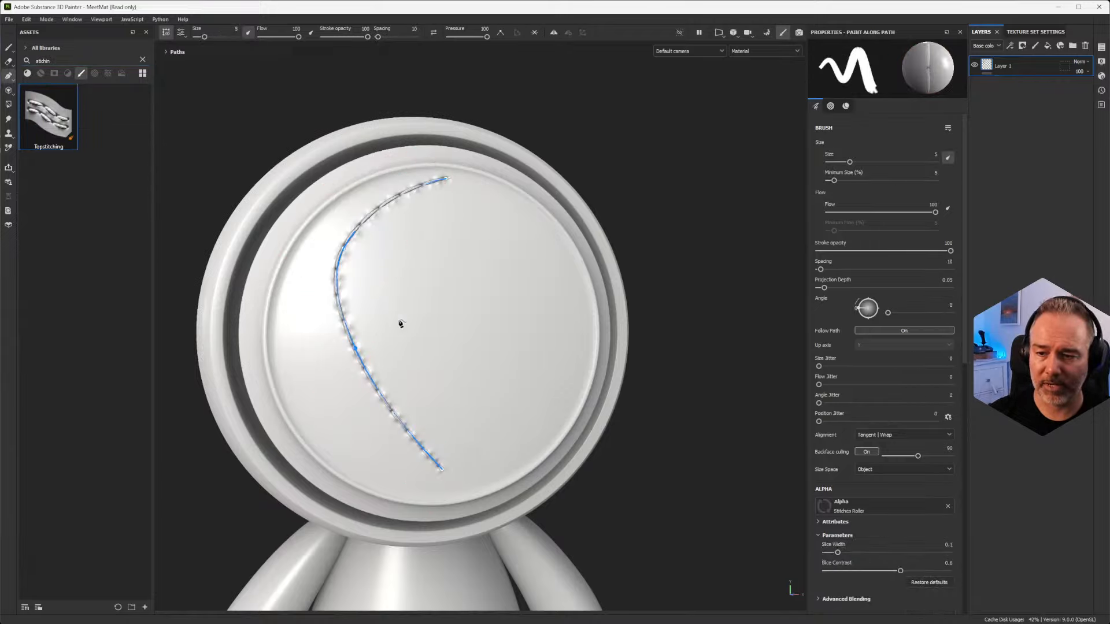
Step: Move the stitched path's lower-left point outward, toward the rim of the head's disc
{"action": "middle_click_drag", "start_coordinate": [359, 305], "coordinate": [377, 327], "text": "alt"}
{"action": "left_click_drag", "start_coordinate": [376, 326], "coordinate": [353, 324], "text": "alt"}
{"action": "right_click_drag", "start_coordinate": [389, 250], "coordinate": [433, 430], "text": "alt"}
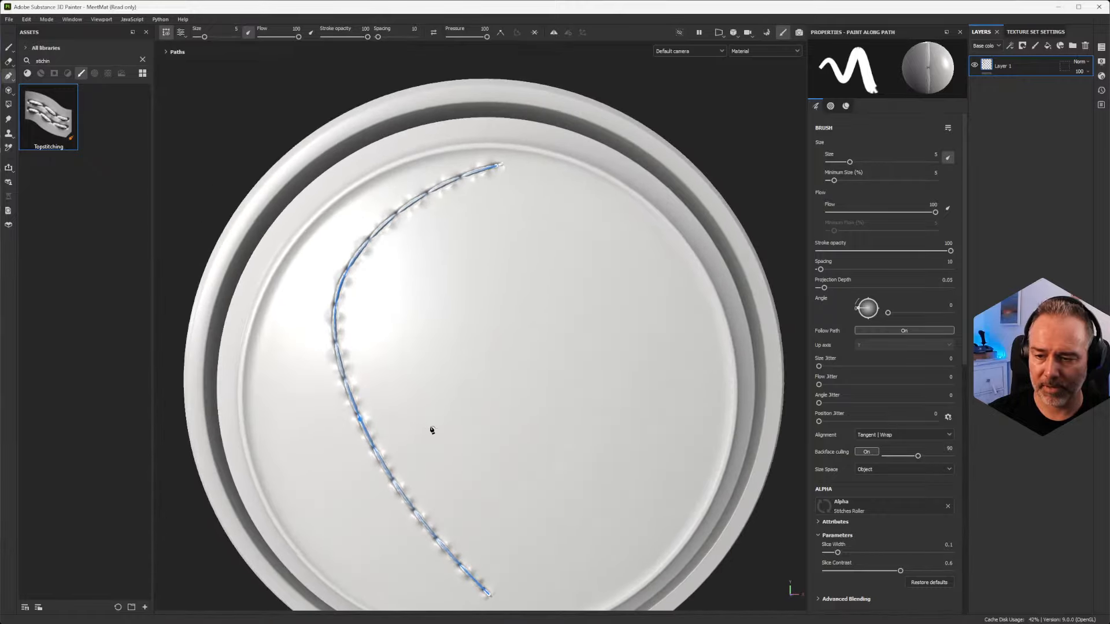
{"action": "mouse_move", "coordinate": [433, 430]}
{"action": "left_mouse_down", "text": "alt"}
{"action": "mouse_move", "coordinate": [389, 404]}
{"action": "mouse_move", "coordinate": [428, 416]}
{"action": "left_mouse_up", "text": "alt"}
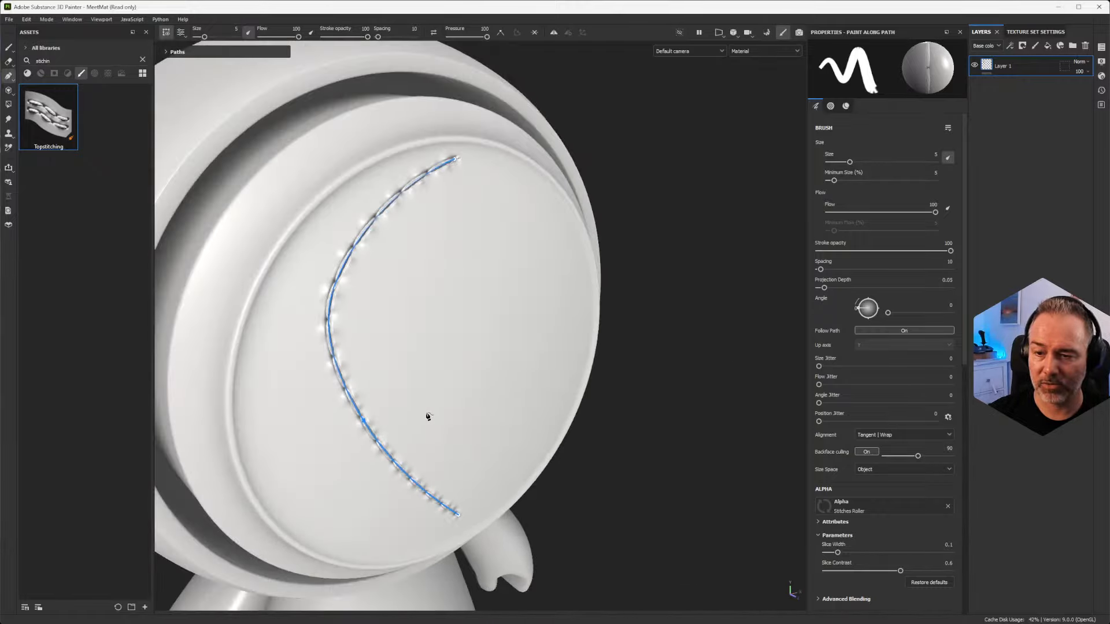
{"action": "left_click_drag", "start_coordinate": [384, 349], "coordinate": [279, 448], "text": "alt"}
{"action": "scroll", "coordinate": [279, 448], "scroll_direction": "down", "scroll_amount": 3}
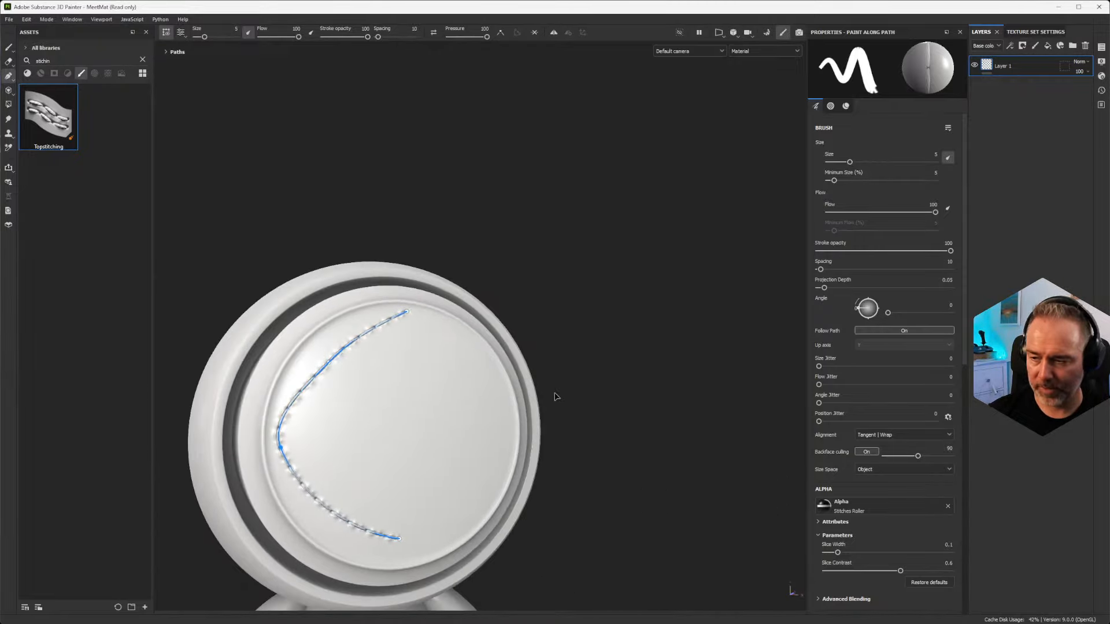
Step: Keep the topstitching material's category as Classic and set its classic stitches to Zigzag Stitch
{"action": "scroll", "coordinate": [884, 489], "scroll_direction": "down", "scroll_amount": 8}
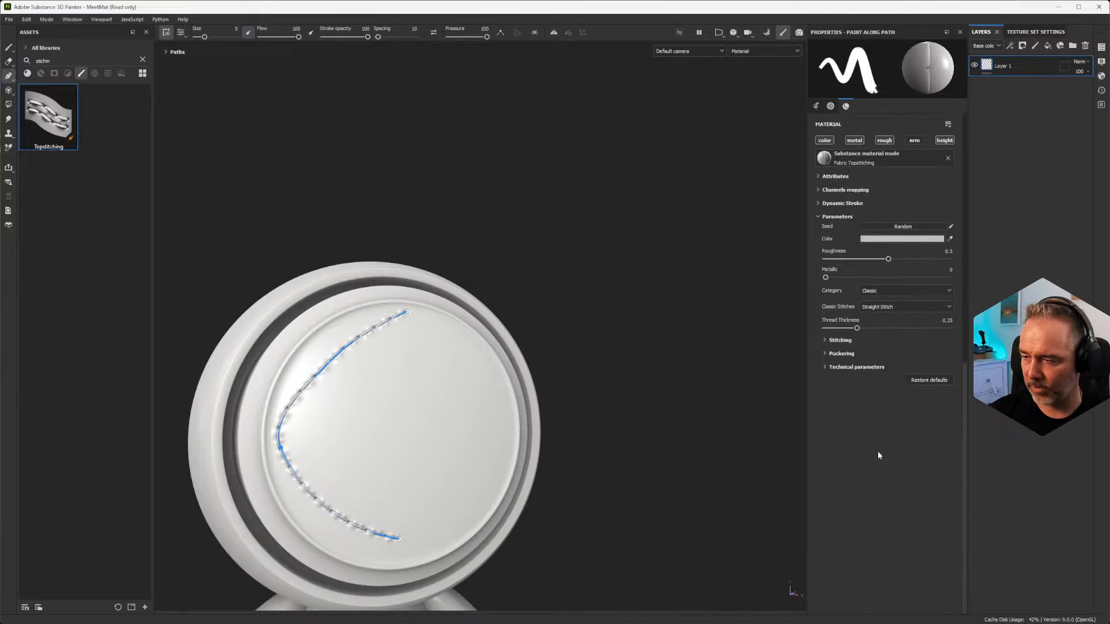
{"action": "left_click", "coordinate": [902, 425]}
{"action": "left_click", "coordinate": [870, 437]}
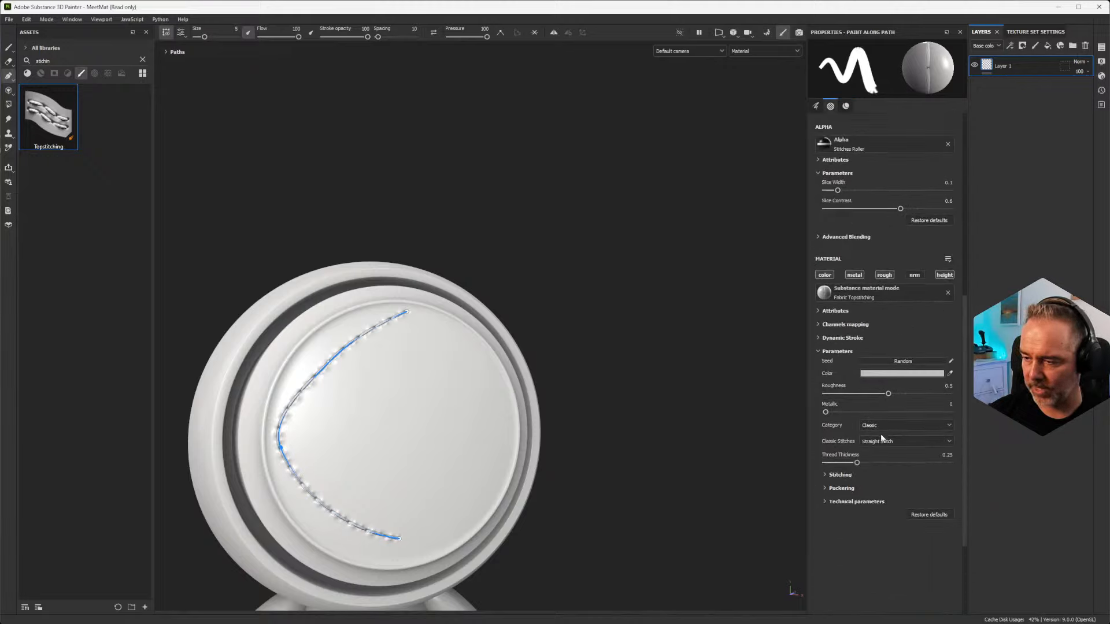
{"action": "left_click", "coordinate": [881, 442]}
{"action": "left_click", "coordinate": [874, 480]}
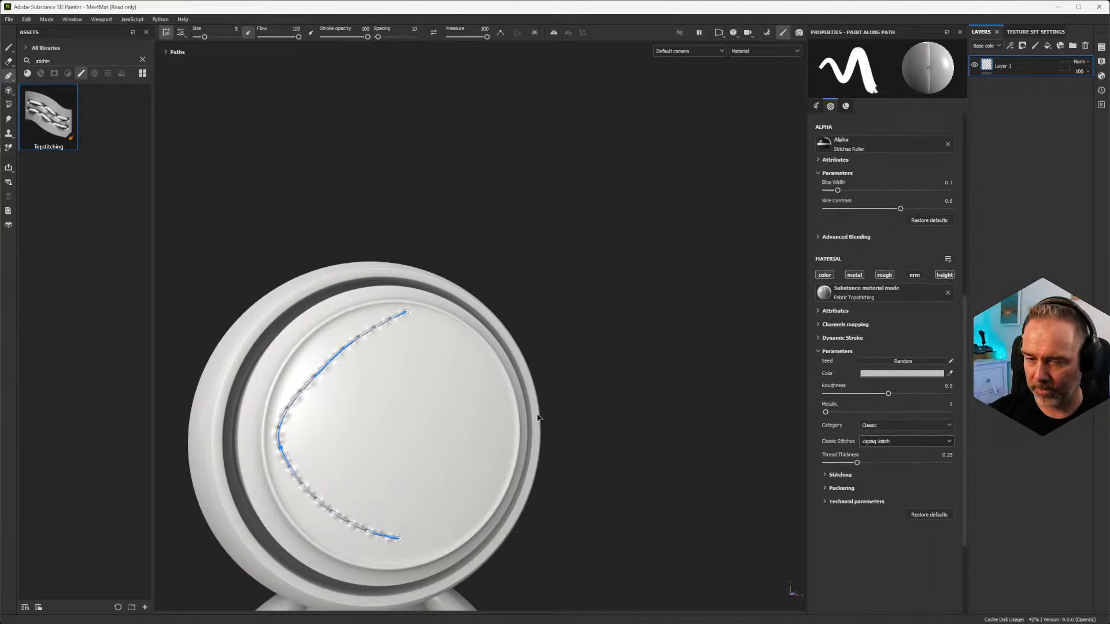
Step: Move the path's upper-left point outward and extend the path with a new point near the disc's right rim
{"action": "scroll", "coordinate": [336, 367], "scroll_direction": "up", "scroll_amount": 2}
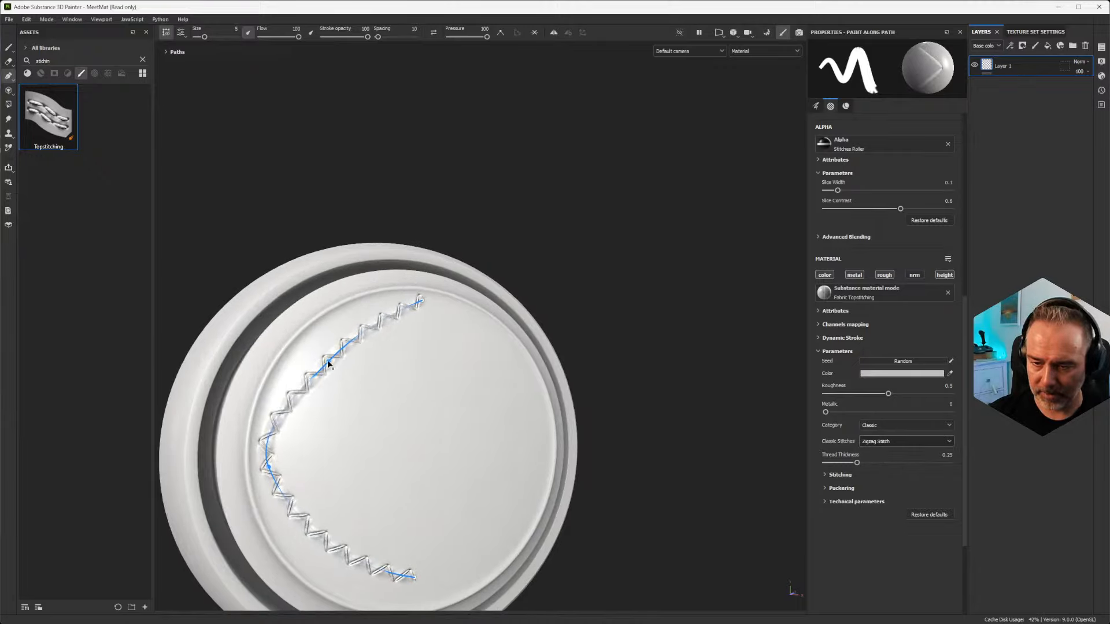
{"action": "left_click_drag", "start_coordinate": [328, 363], "coordinate": [322, 342]}
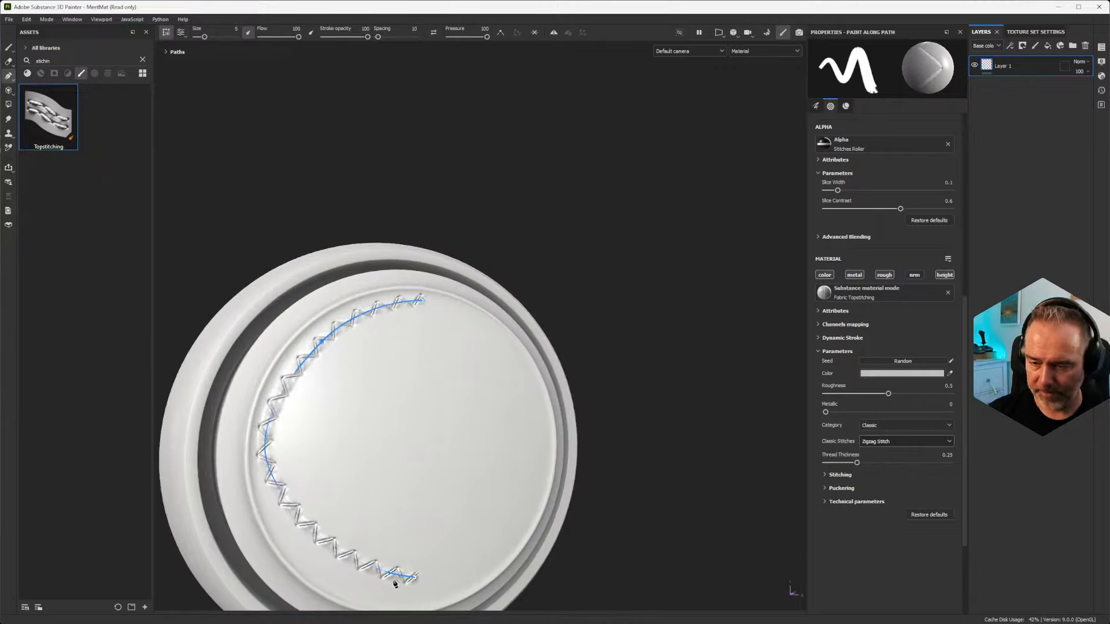
{"action": "left_click", "coordinate": [513, 434]}
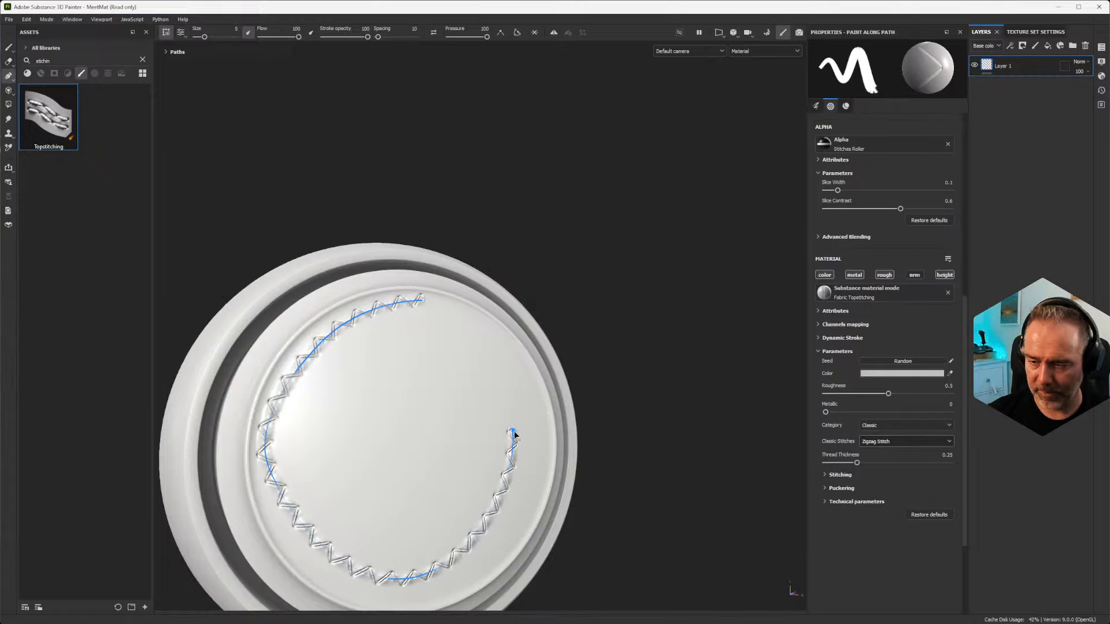
{"action": "left_click_drag", "start_coordinate": [514, 434], "coordinate": [531, 424]}
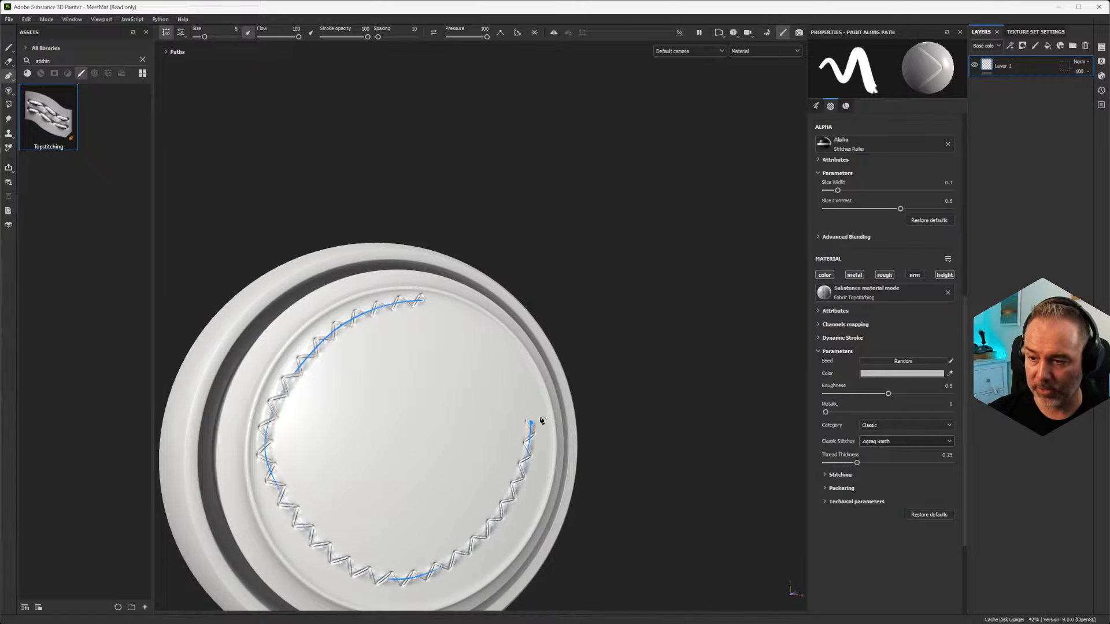
Step: Close the stitched path into a loop and move its bottom point outward toward the disc's rim
{"action": "left_click", "coordinate": [517, 33]}
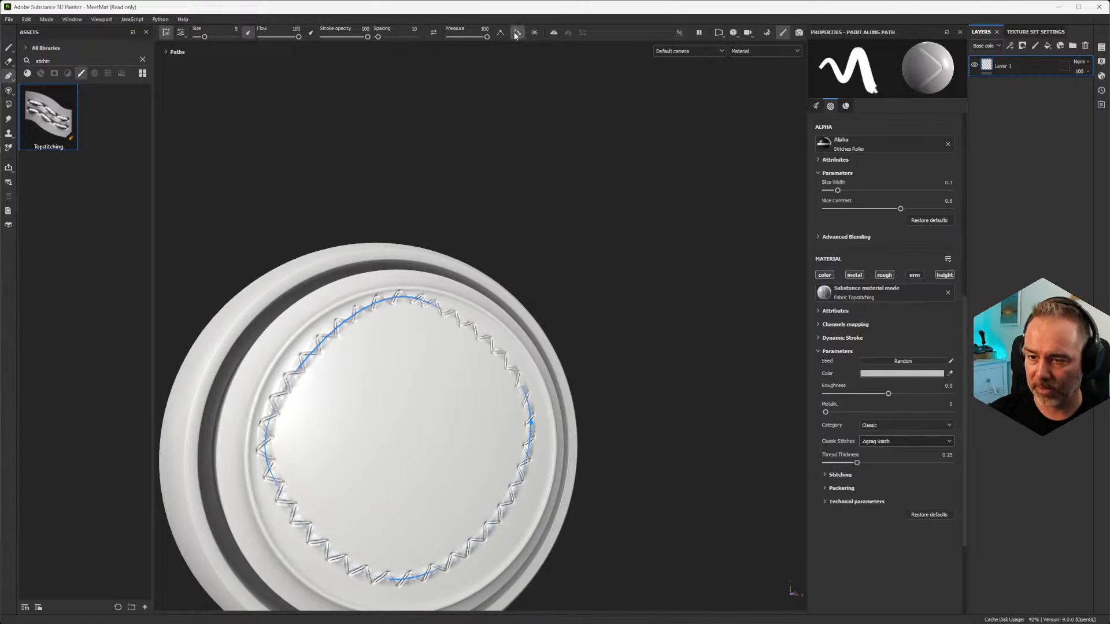
{"action": "left_click_drag", "start_coordinate": [508, 341], "coordinate": [537, 438], "text": "alt"}
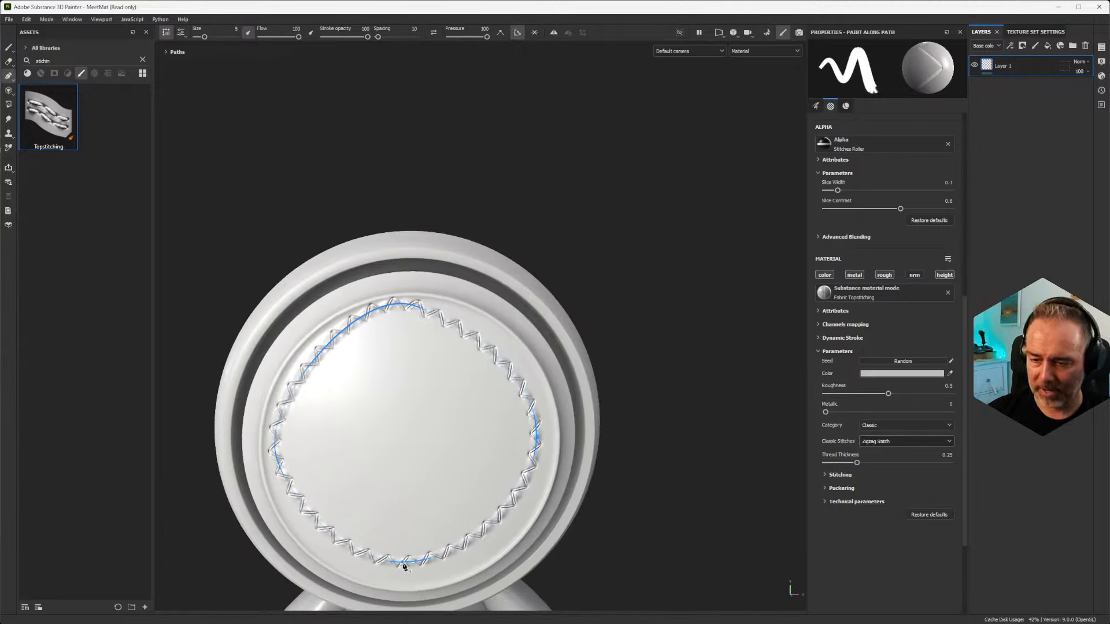
{"action": "left_click_drag", "start_coordinate": [412, 563], "coordinate": [412, 573]}
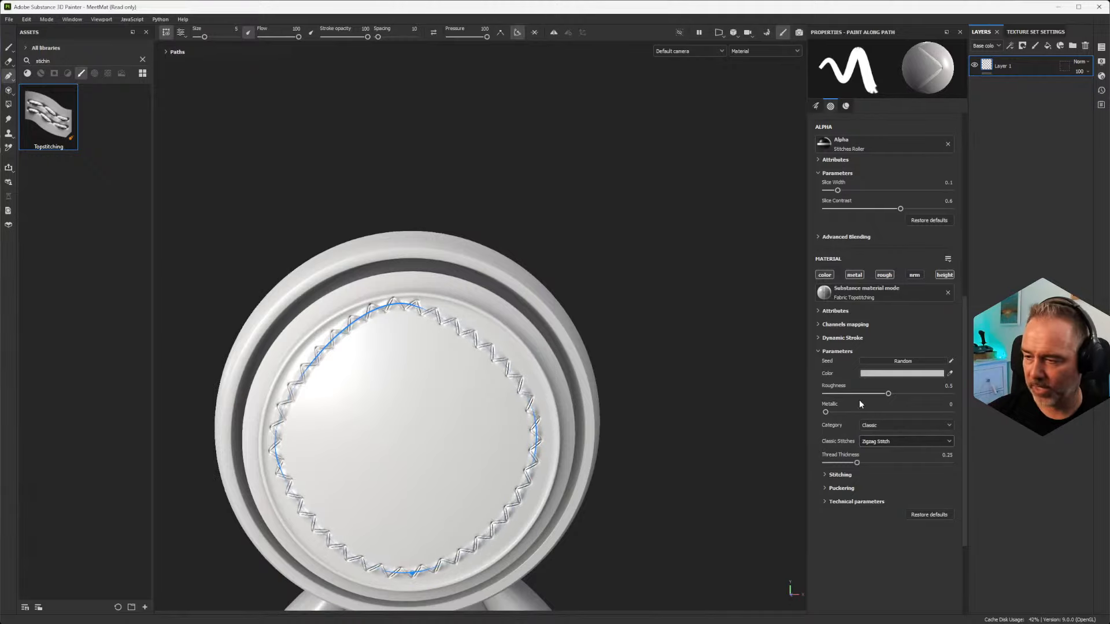
Step: Expand the topstitching material's stitching parameters and change the stitch category to Decorative
{"action": "scroll", "coordinate": [876, 361], "scroll_direction": "up", "scroll_amount": 1}
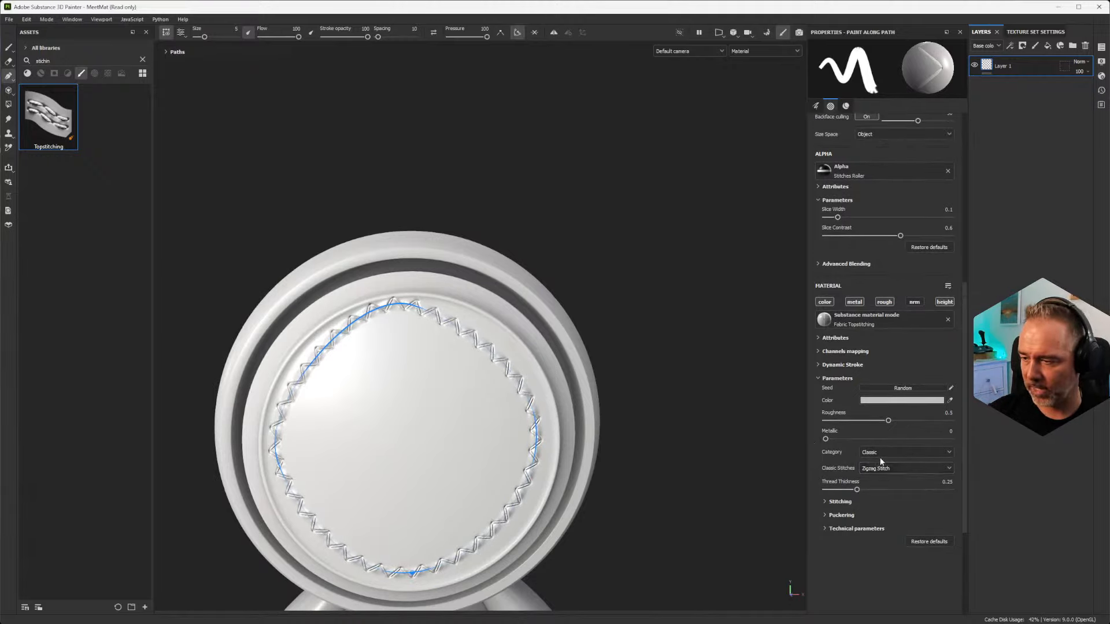
{"action": "left_click", "coordinate": [834, 502]}
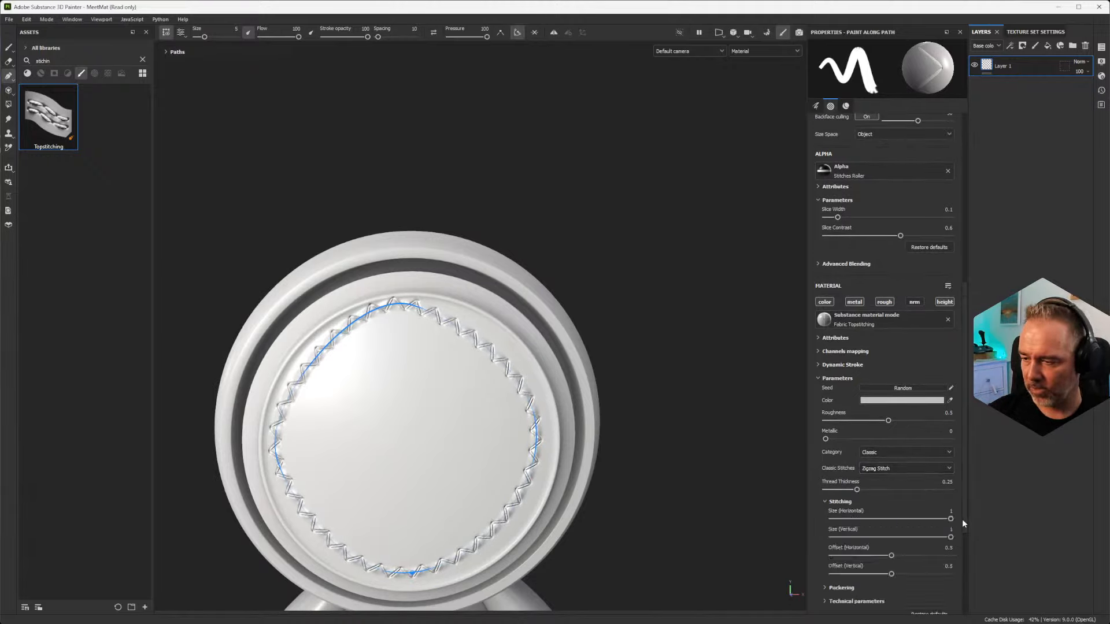
{"action": "left_click_drag", "start_coordinate": [950, 519], "coordinate": [975, 524]}
{"action": "left_click", "coordinate": [892, 454]}
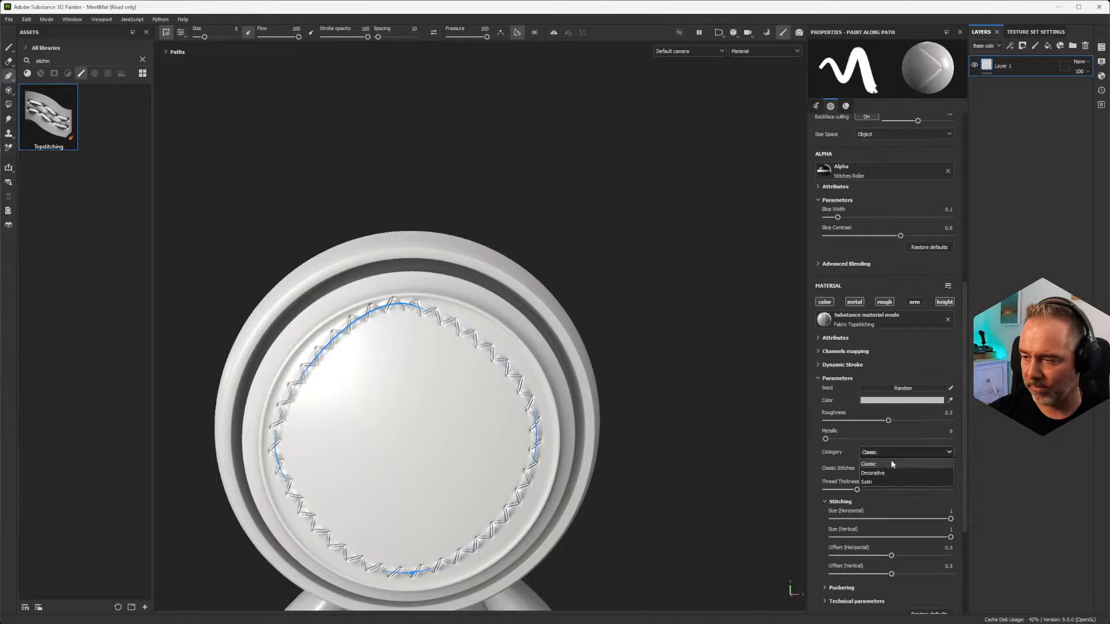
{"action": "left_click", "coordinate": [882, 473]}
Step: Move the closed path's bottom and right-hand points slightly outward to follow the disc's rim
{"action": "scroll", "coordinate": [349, 391], "scroll_direction": "up", "scroll_amount": 4}
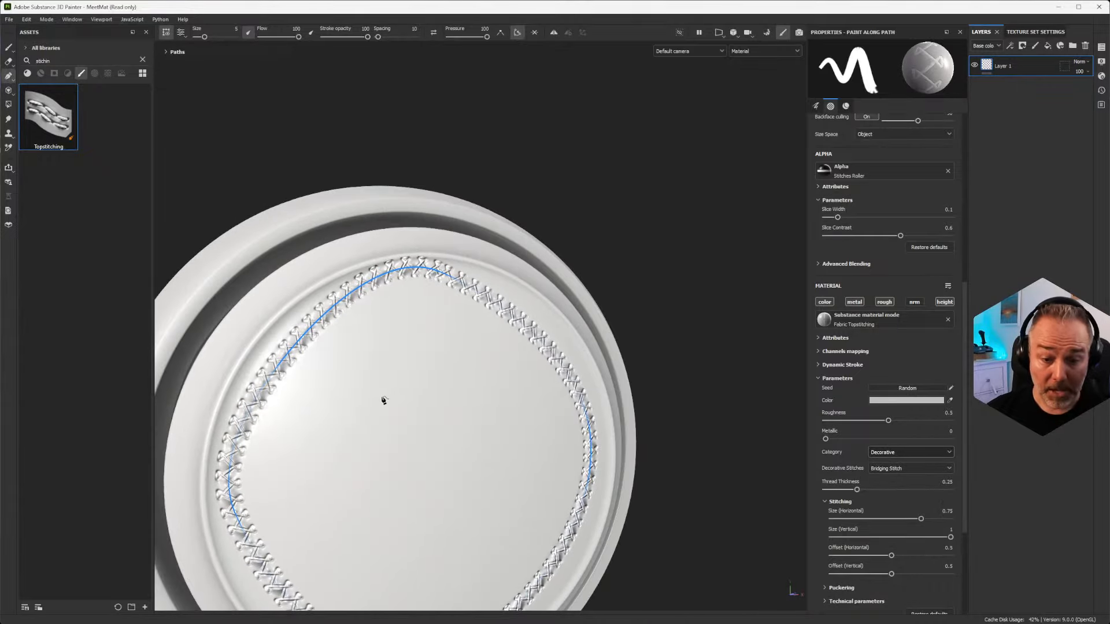
{"action": "middle_click_drag", "start_coordinate": [397, 421], "coordinate": [450, 331], "text": "alt"}
{"action": "left_click_drag", "start_coordinate": [547, 350], "coordinate": [428, 343], "text": "alt"}
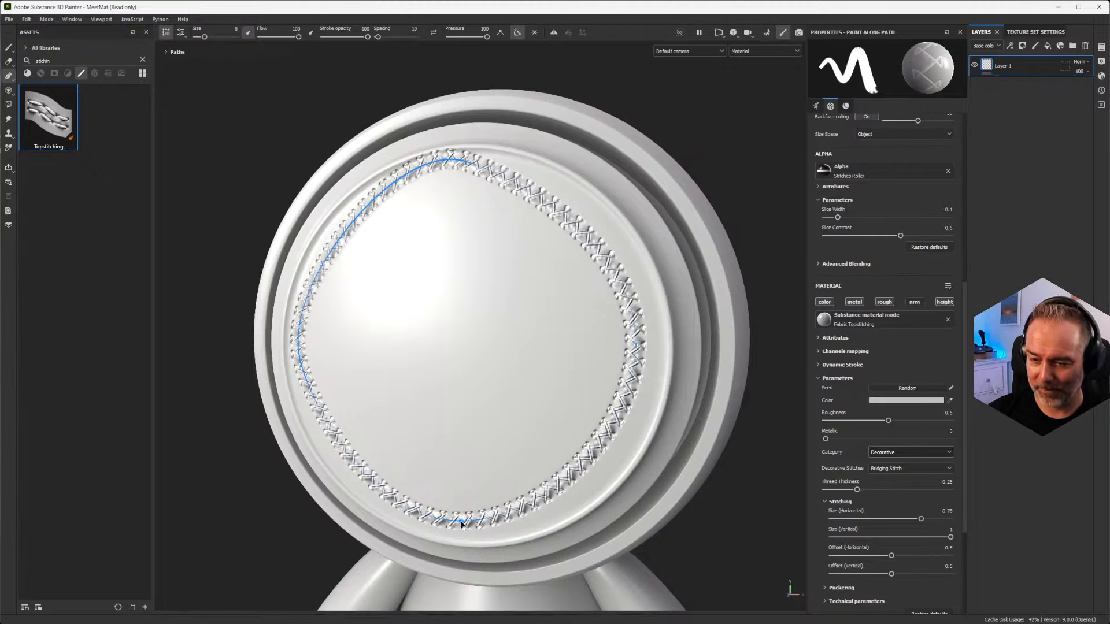
{"action": "left_click_drag", "start_coordinate": [463, 523], "coordinate": [470, 528]}
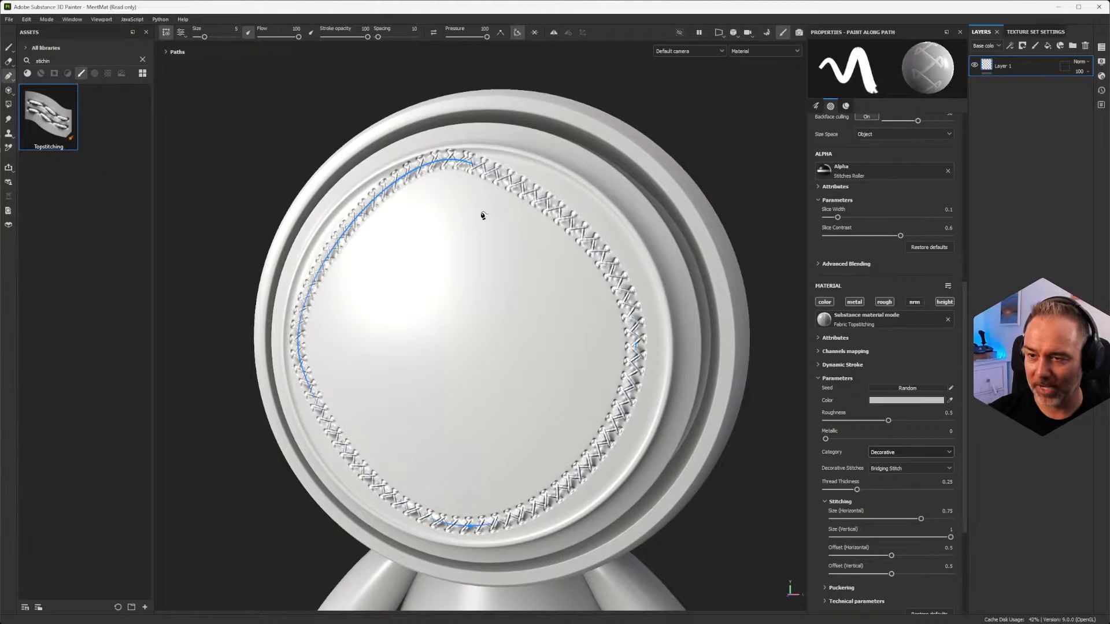
{"action": "left_click_drag", "start_coordinate": [635, 345], "coordinate": [650, 349]}
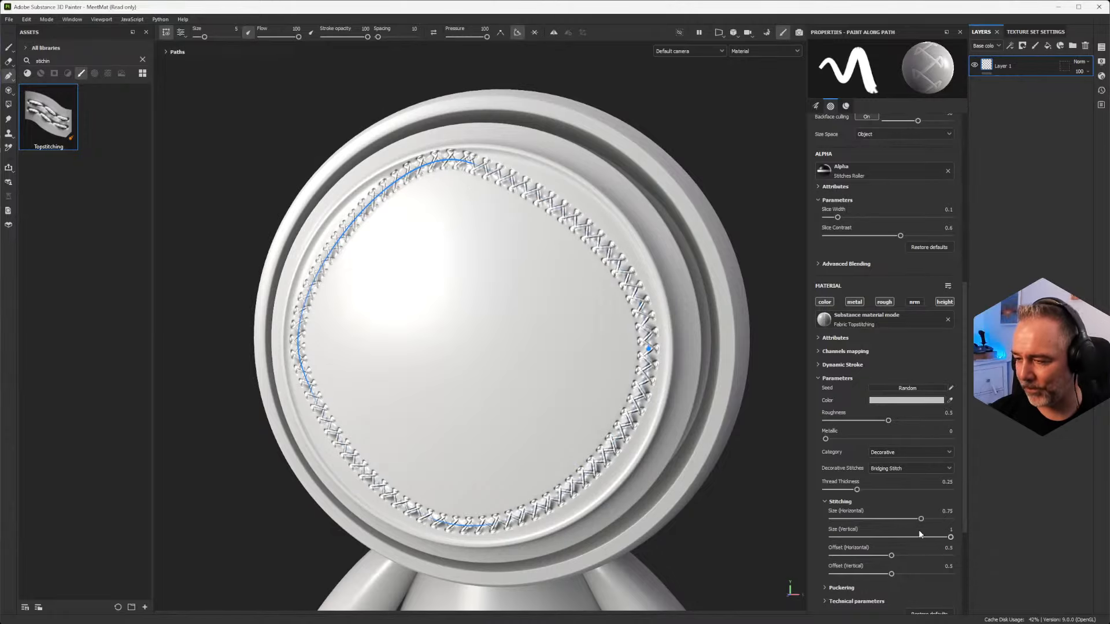
Step: Inspect the decorative stitching around the head's disc from several angles and distances
{"action": "left_click_drag", "start_coordinate": [478, 396], "coordinate": [520, 341], "text": "alt"}
{"action": "right_click_drag", "start_coordinate": [520, 342], "coordinate": [453, 352], "text": "alt"}
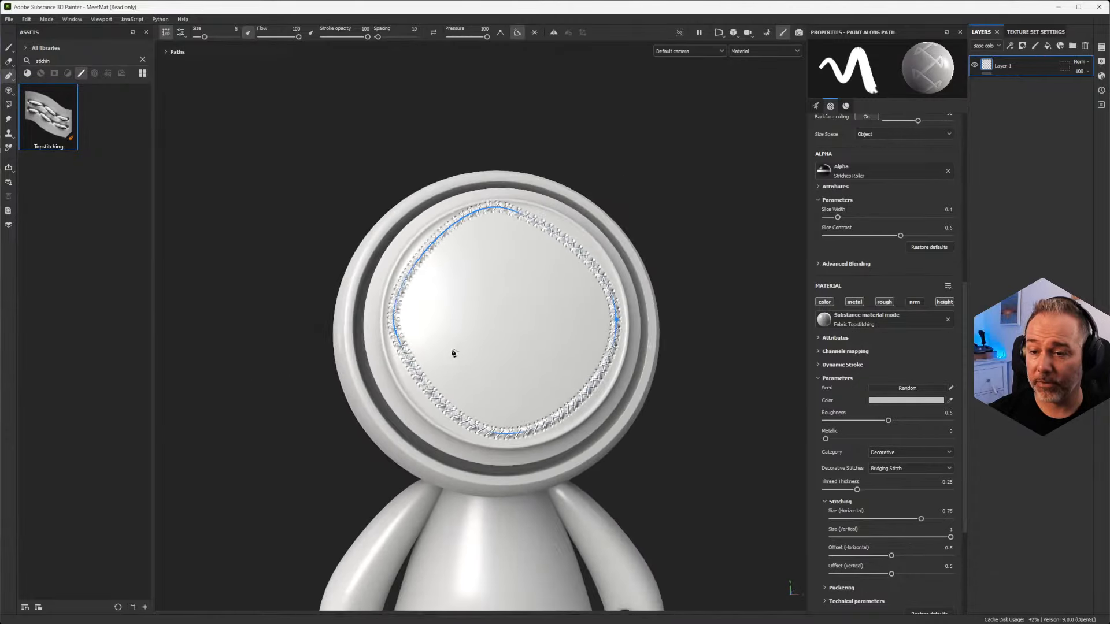
{"action": "left_click_drag", "start_coordinate": [453, 353], "coordinate": [512, 358], "text": "alt"}
{"action": "right_click_drag", "start_coordinate": [512, 358], "coordinate": [425, 336], "text": "alt"}
{"action": "mouse_move", "coordinate": [483, 305]}
{"action": "middle_mouse_down", "text": "alt"}
{"action": "mouse_move", "coordinate": [476, 335]}
{"action": "mouse_move", "coordinate": [478, 324]}
{"action": "middle_mouse_up", "text": "alt"}
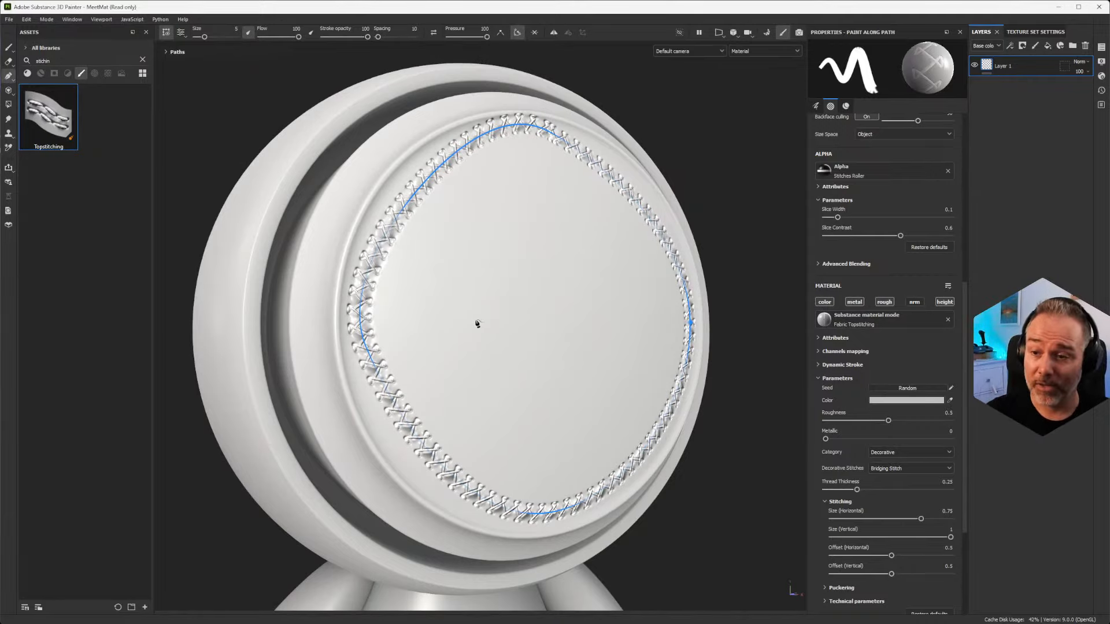
{"action": "left_click_drag", "start_coordinate": [489, 313], "coordinate": [433, 252], "text": "alt"}
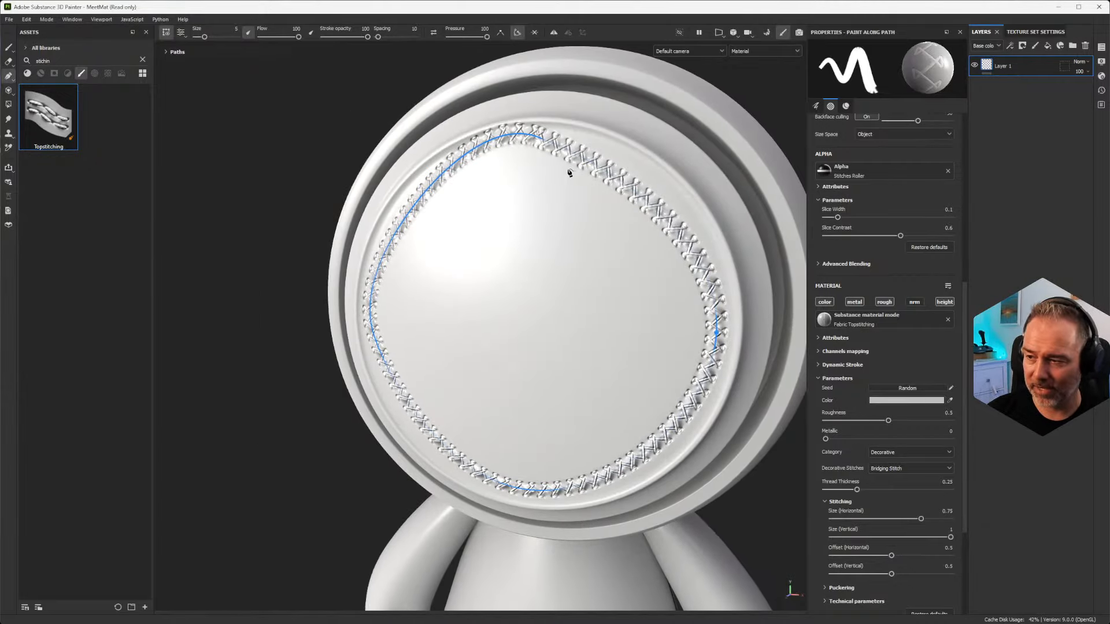
Step: Delete the paint layer that holds the topstitching path on the character's head
{"action": "key", "text": "Delete"}
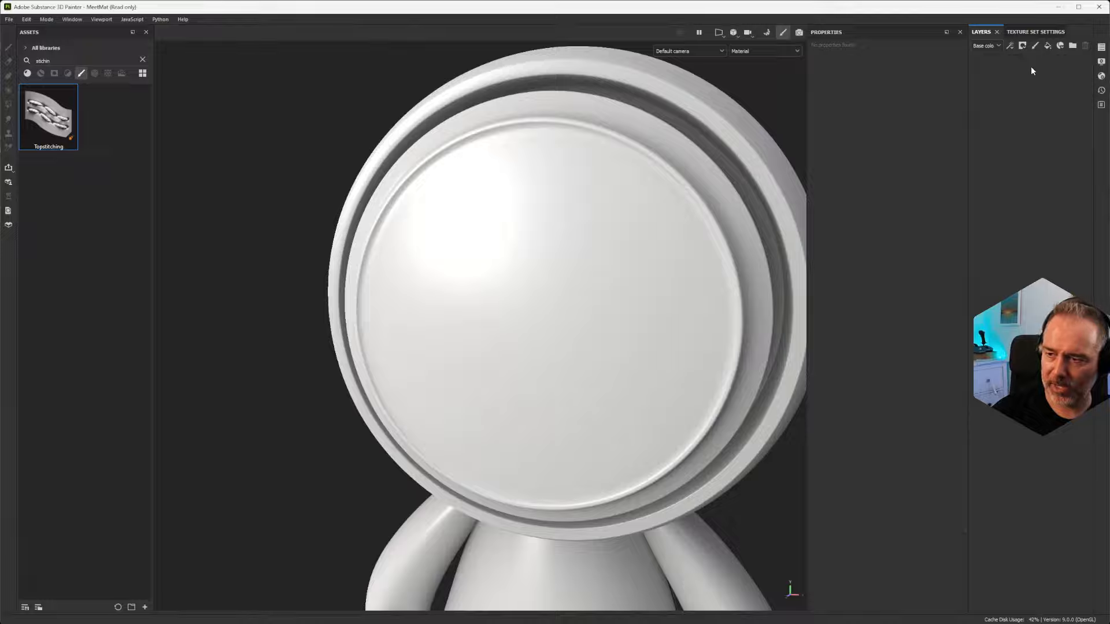
{"action": "mouse_move", "coordinate": [550, 249]}
{"action": "left_mouse_down", "text": "alt"}
{"action": "mouse_move", "coordinate": [421, 312]}
{"action": "mouse_move", "coordinate": [478, 294]}
{"action": "left_mouse_up", "text": "alt"}
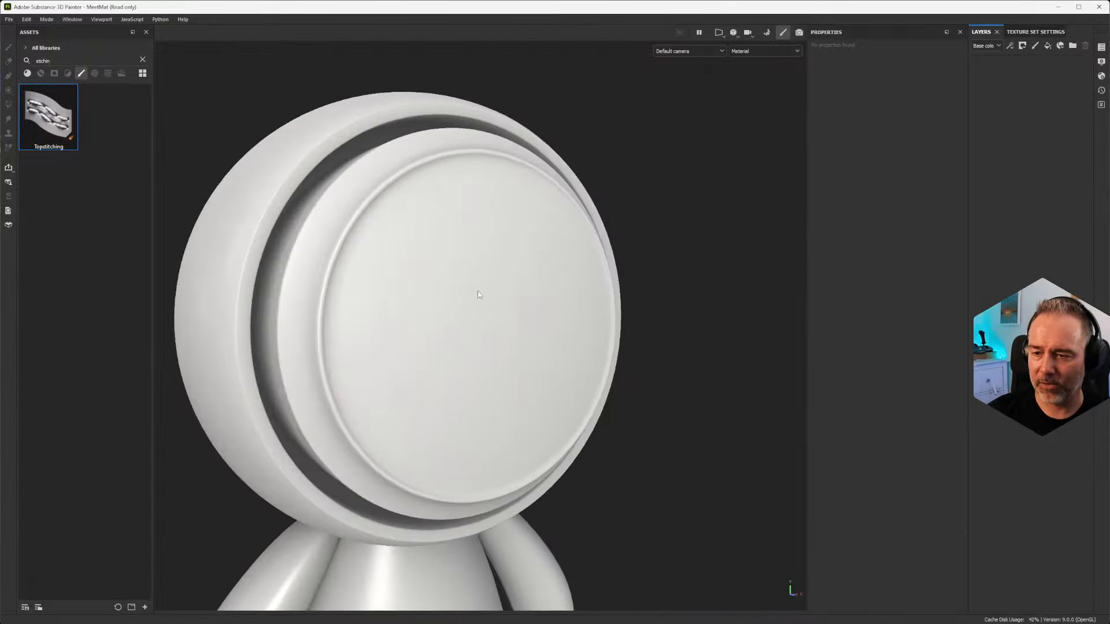
{"action": "right_click_drag", "start_coordinate": [478, 294], "coordinate": [462, 347], "text": "alt"}
{"action": "left_click_drag", "start_coordinate": [478, 293], "coordinate": [452, 277], "text": "alt"}
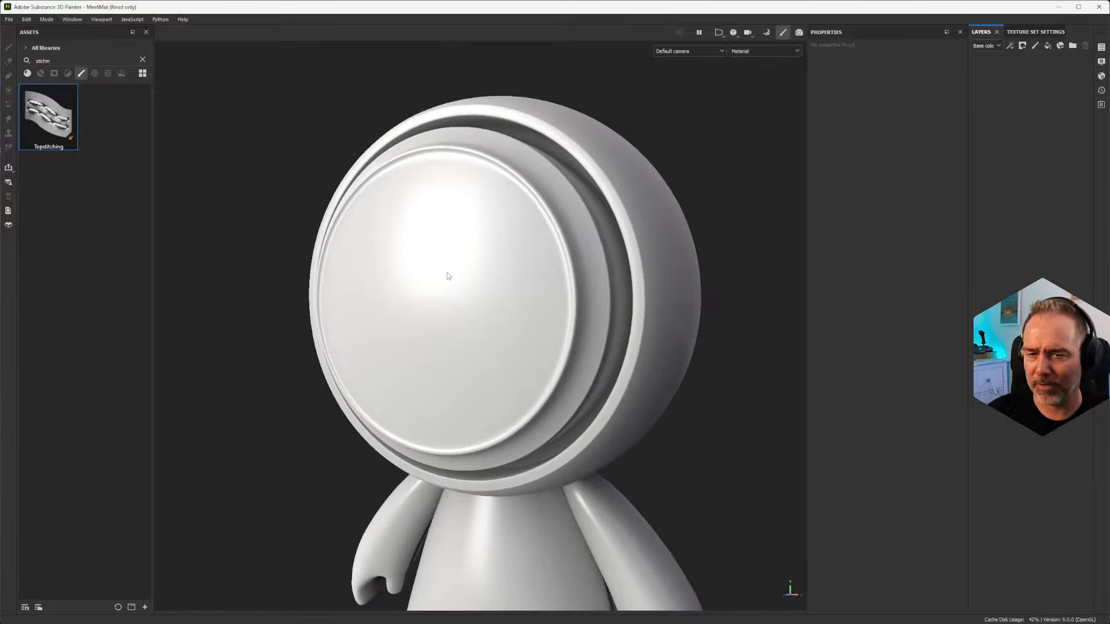
{"action": "scroll", "coordinate": [444, 282], "scroll_direction": "up", "scroll_amount": 2}
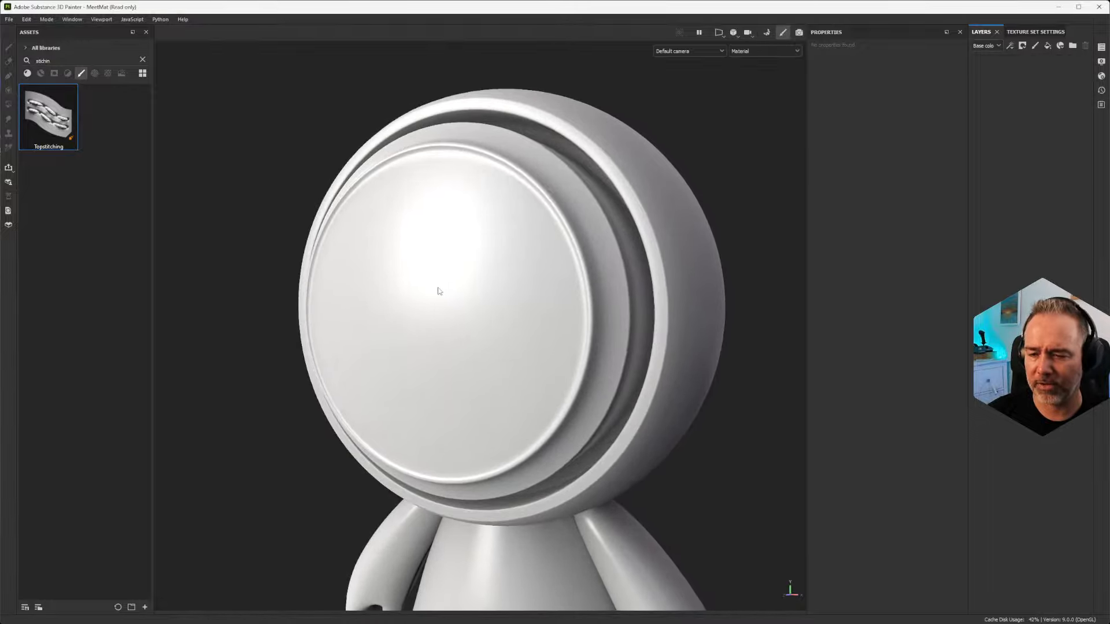
{"action": "scroll", "coordinate": [438, 289], "scroll_direction": "down", "scroll_amount": 2}
{"action": "left_click_drag", "start_coordinate": [401, 305], "coordinate": [306, 324], "text": "alt"}
{"action": "scroll", "coordinate": [421, 287], "scroll_direction": "down", "scroll_amount": 2}
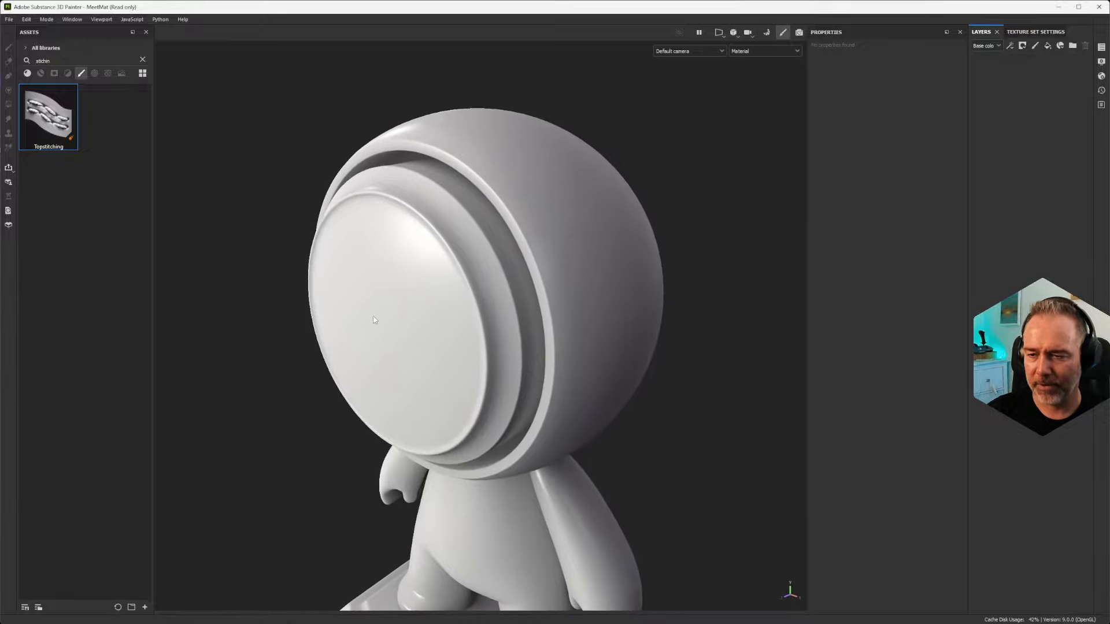
{"action": "scroll", "coordinate": [375, 326], "scroll_direction": "up", "scroll_amount": 2}
{"action": "left_click_drag", "start_coordinate": [380, 323], "coordinate": [304, 257], "text": "alt"}
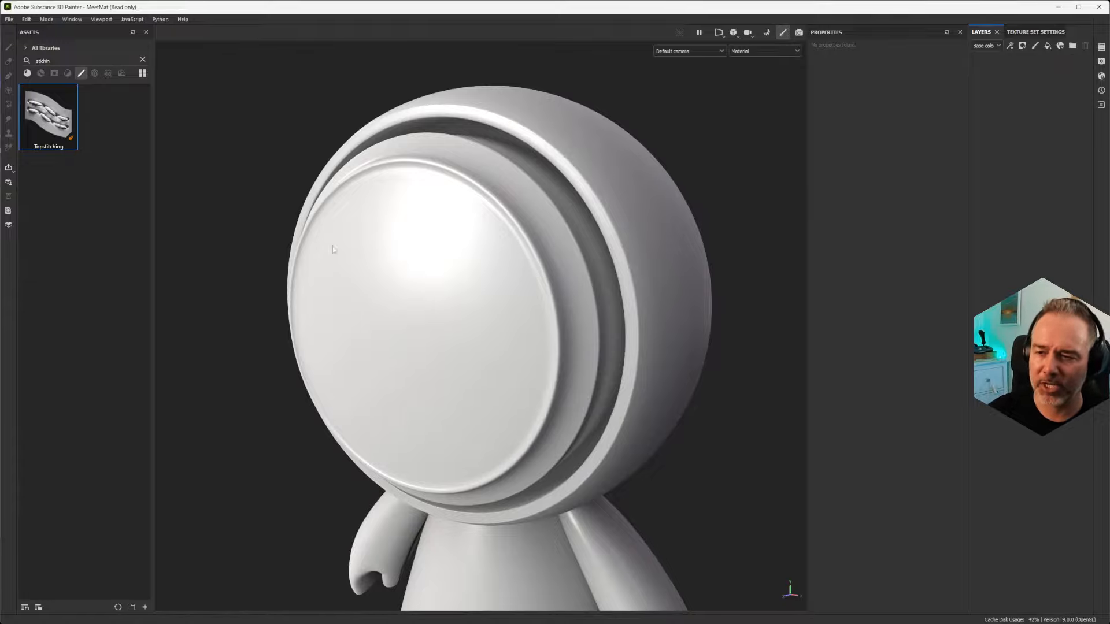
{"action": "scroll", "coordinate": [353, 256], "scroll_direction": "down", "scroll_amount": 3}
{"action": "scroll", "coordinate": [357, 258], "scroll_direction": "up", "scroll_amount": 3}
{"action": "scroll", "coordinate": [358, 262], "scroll_direction": "down", "scroll_amount": 2}
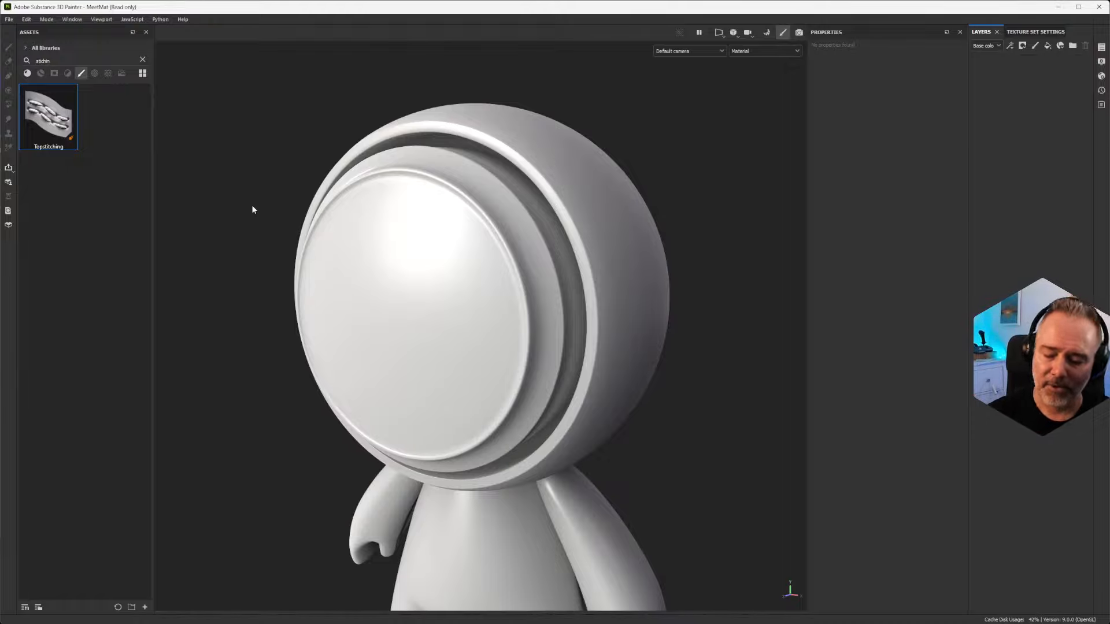
{"action": "left_click_drag", "start_coordinate": [359, 268], "coordinate": [330, 286], "text": "alt"}
{"action": "scroll", "coordinate": [335, 286], "scroll_direction": "up", "scroll_amount": 2}
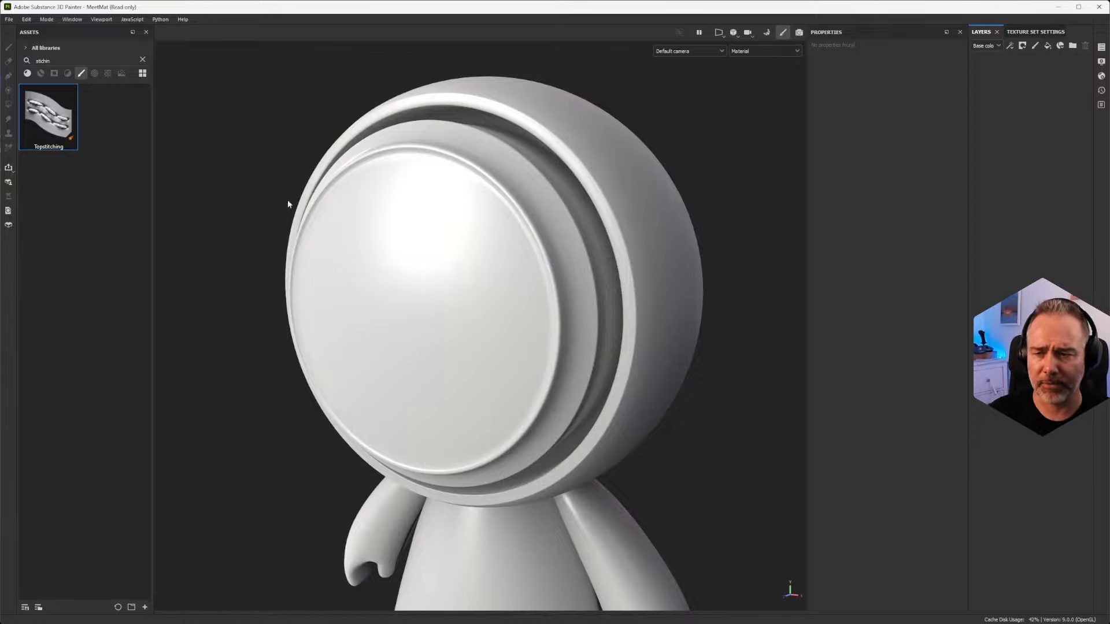
{"action": "scroll", "coordinate": [461, 302], "scroll_direction": "down", "scroll_amount": 3}
{"action": "scroll", "coordinate": [450, 297], "scroll_direction": "up", "scroll_amount": 3}
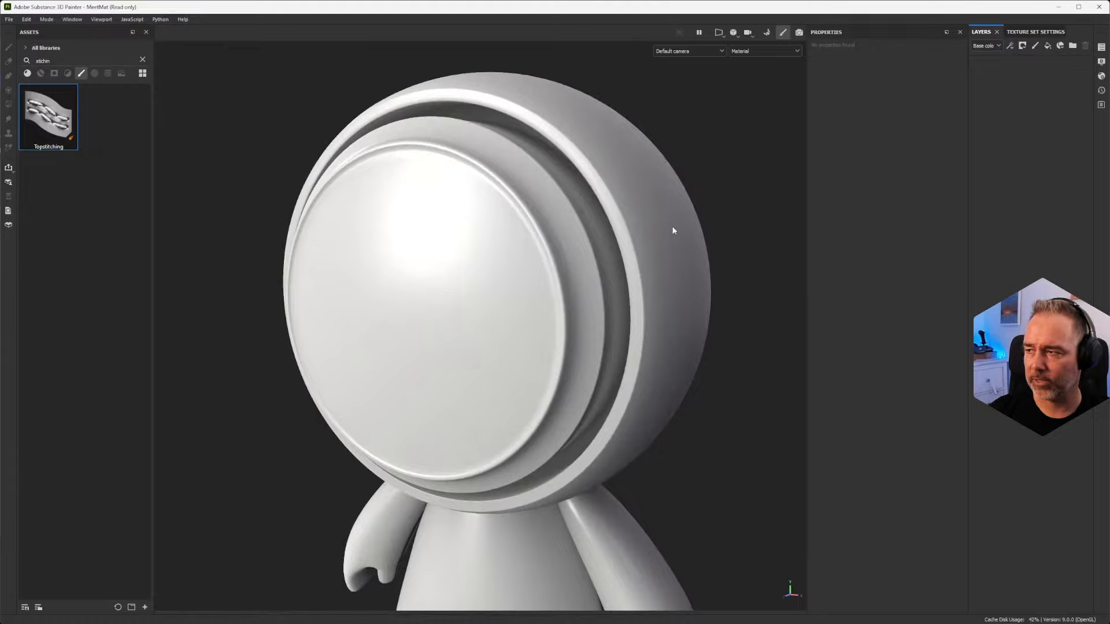
Step: Clear the asset search and search the brushes for "shut"
{"action": "left_click", "coordinate": [143, 60]}
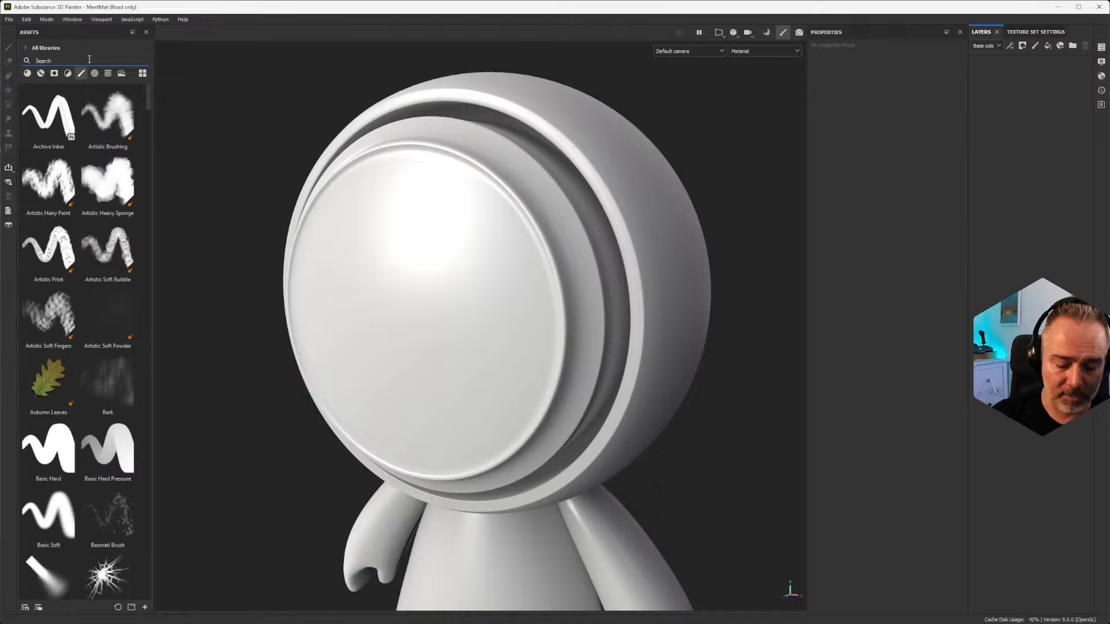
{"action": "type", "text": "shut"}
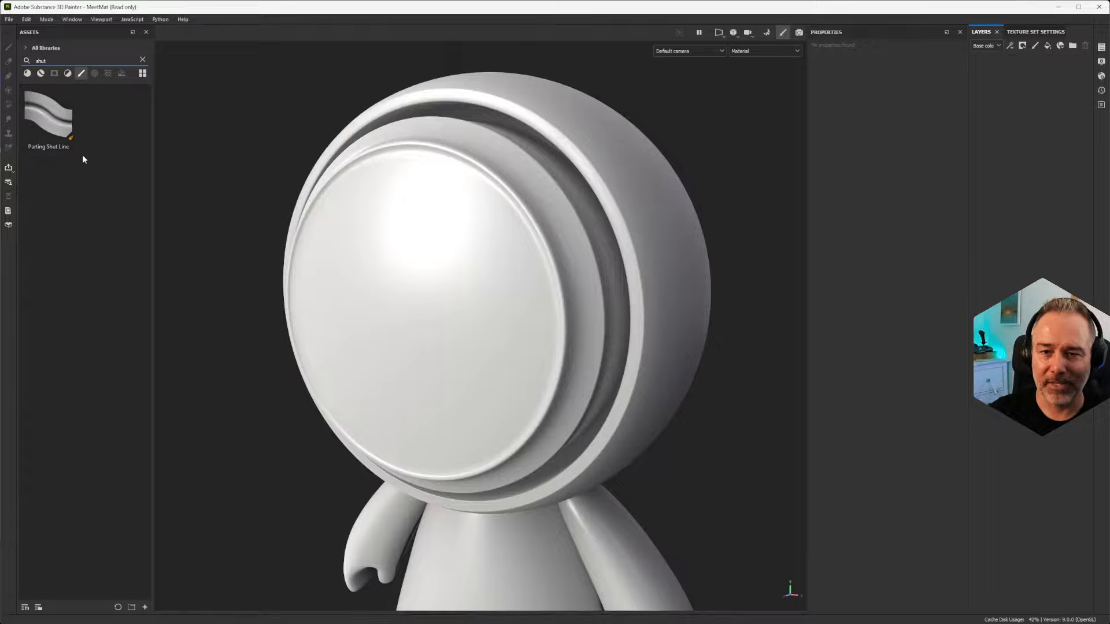
{"action": "mouse_move", "coordinate": [369, 243]}
{"action": "left_mouse_down", "text": "alt"}
{"action": "mouse_move", "coordinate": [346, 223]}
{"action": "mouse_move", "coordinate": [475, 273]}
{"action": "mouse_move", "coordinate": [361, 243]}
{"action": "left_mouse_up", "text": "alt"}
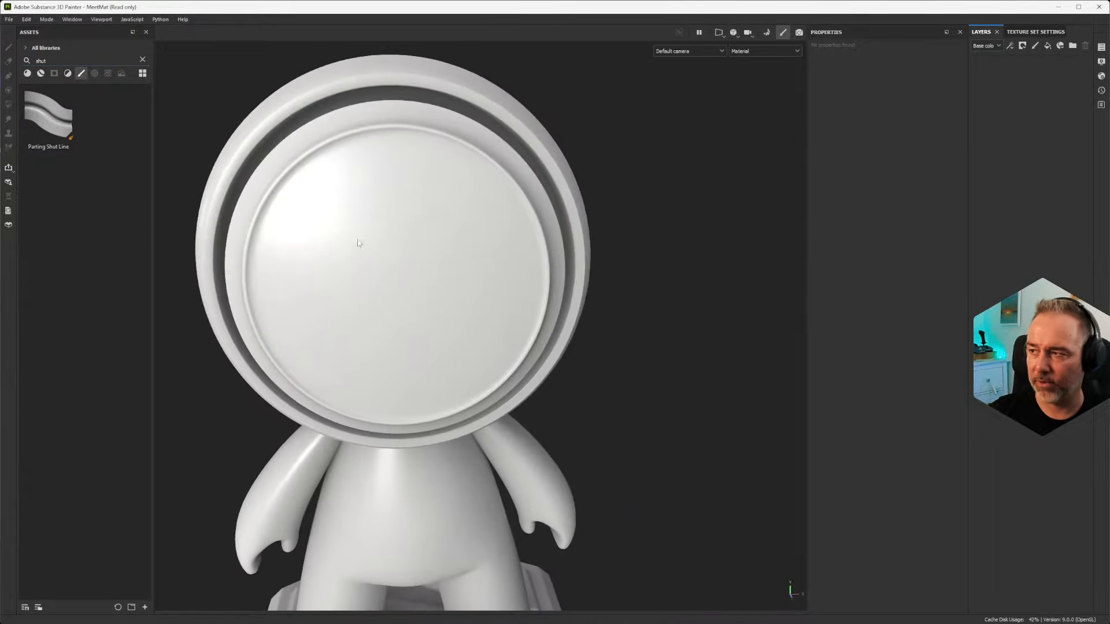
{"action": "middle_click_drag", "start_coordinate": [360, 244], "coordinate": [425, 256], "text": "alt"}
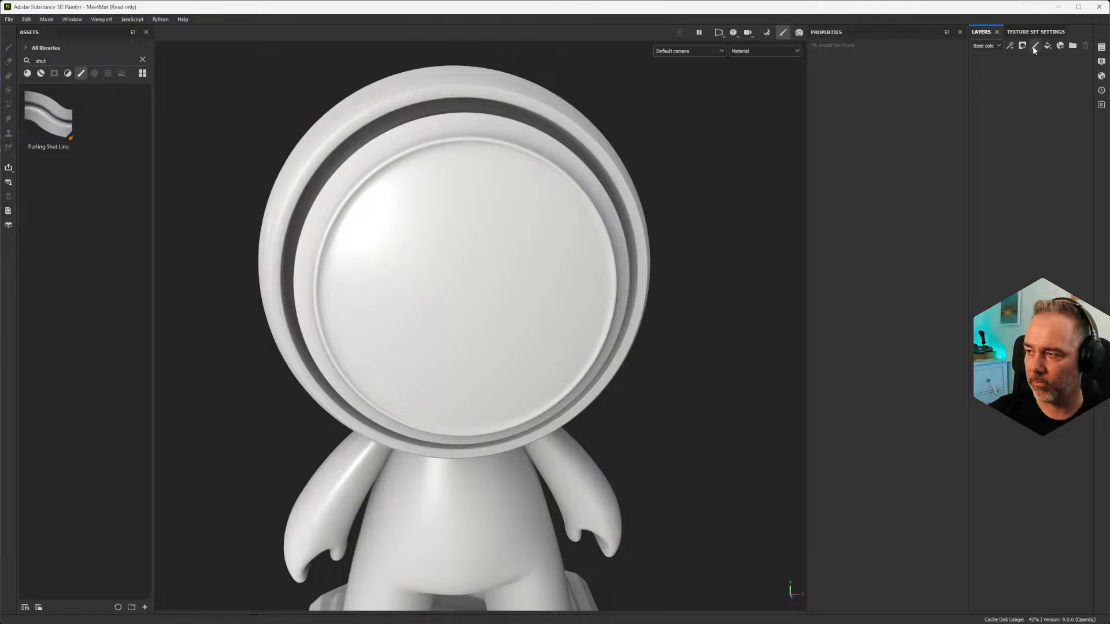
Step: Open the recent car_clay project and discard the changes to the current project
{"action": "left_click", "coordinate": [27, 19]}
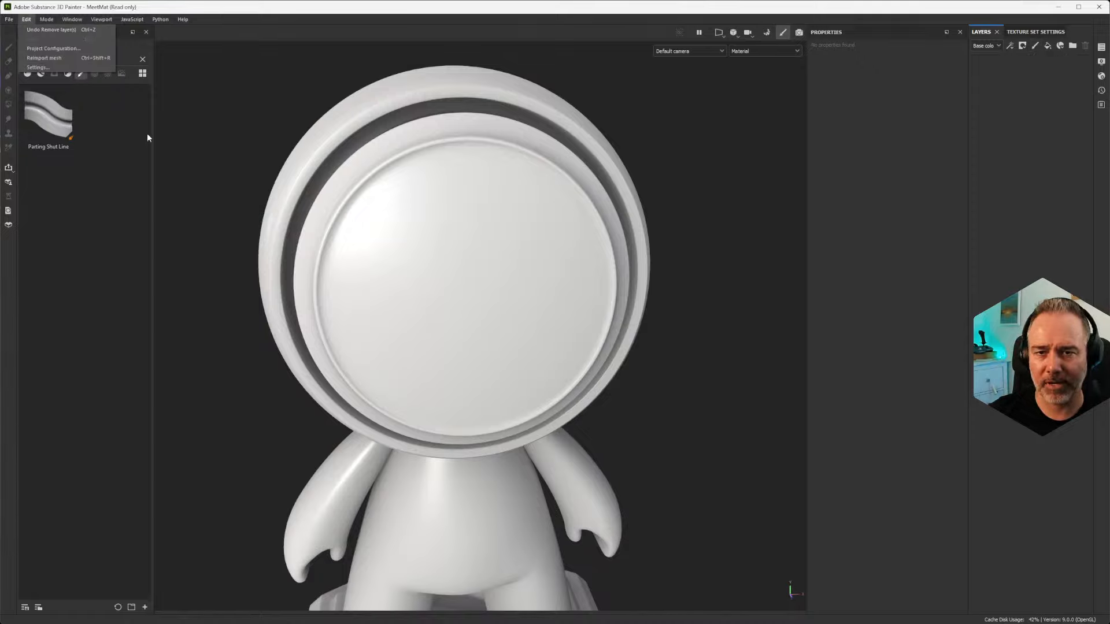
{"action": "left_click", "coordinate": [8, 19]}
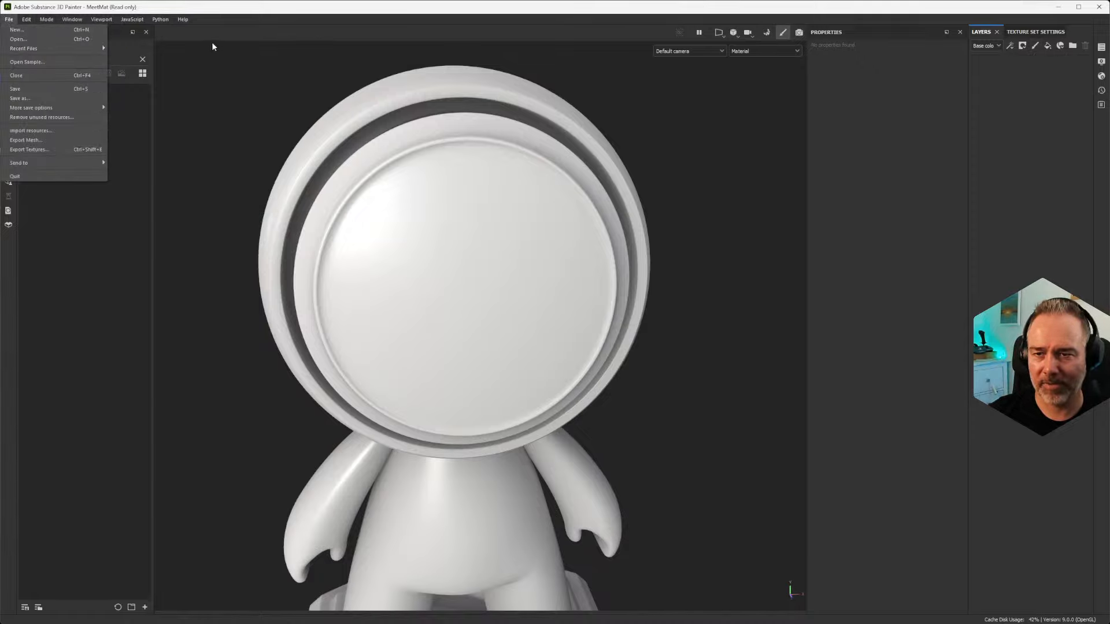
{"action": "mouse_move", "coordinate": [87, 48]}
{"action": "left_click", "coordinate": [192, 59]}
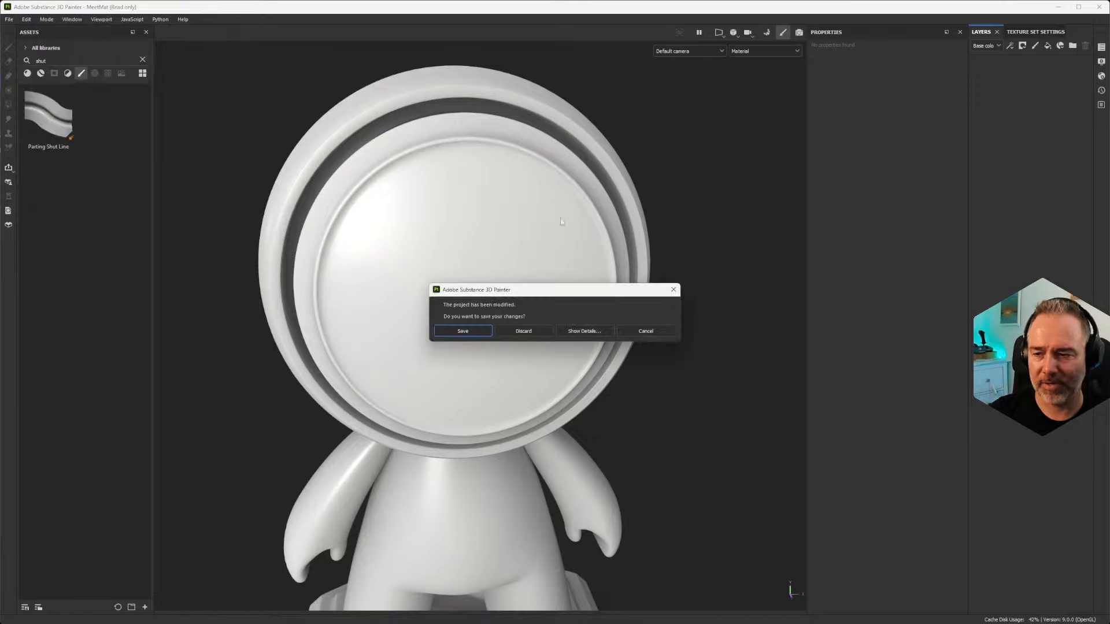
{"action": "left_click", "coordinate": [533, 328]}
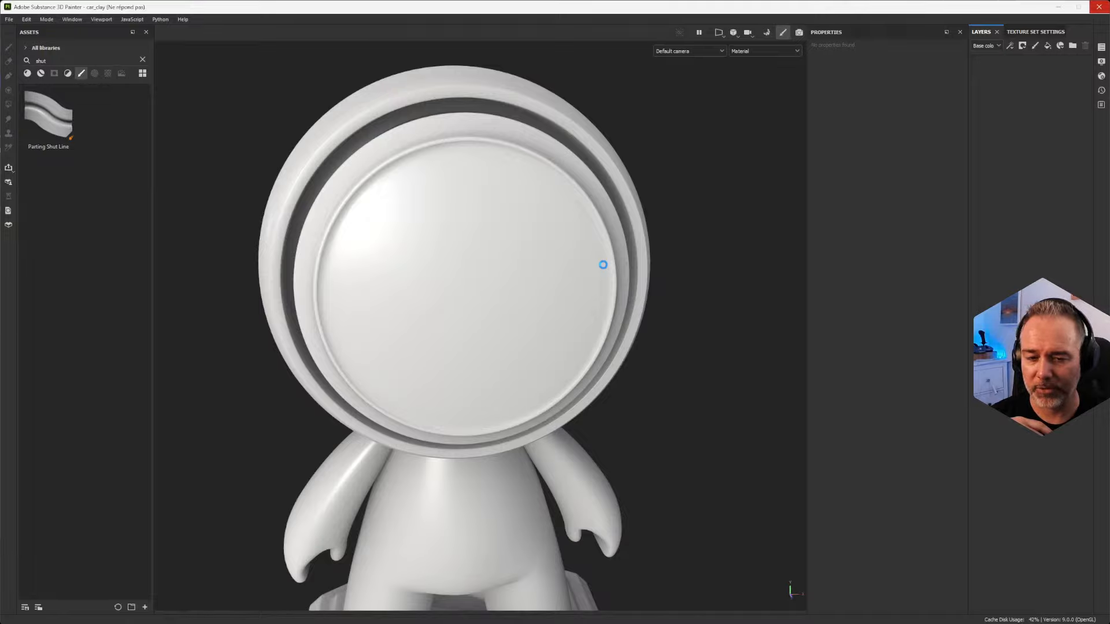
Step: Examine the clay car from several angles and review the shader's displacement and tessellation settings
{"action": "right_click_drag", "start_coordinate": [660, 281], "coordinate": [602, 275], "text": "alt"}
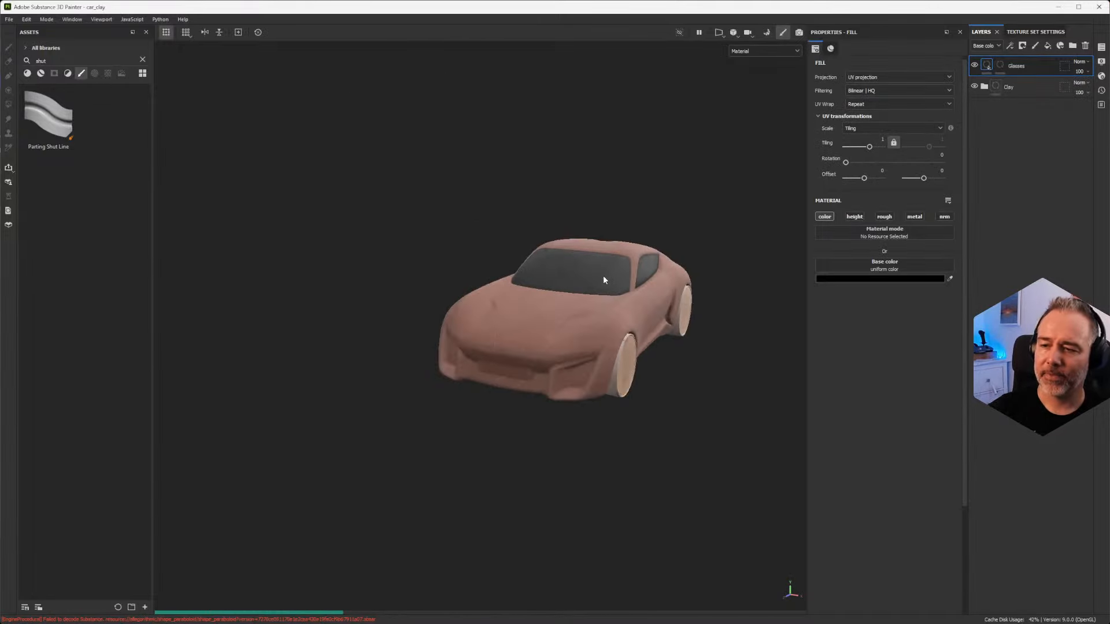
{"action": "middle_click_drag", "start_coordinate": [602, 276], "coordinate": [551, 307], "text": "alt"}
{"action": "left_click_drag", "start_coordinate": [551, 308], "coordinate": [532, 301], "text": "alt"}
{"action": "right_click_drag", "start_coordinate": [532, 301], "coordinate": [539, 471], "text": "alt"}
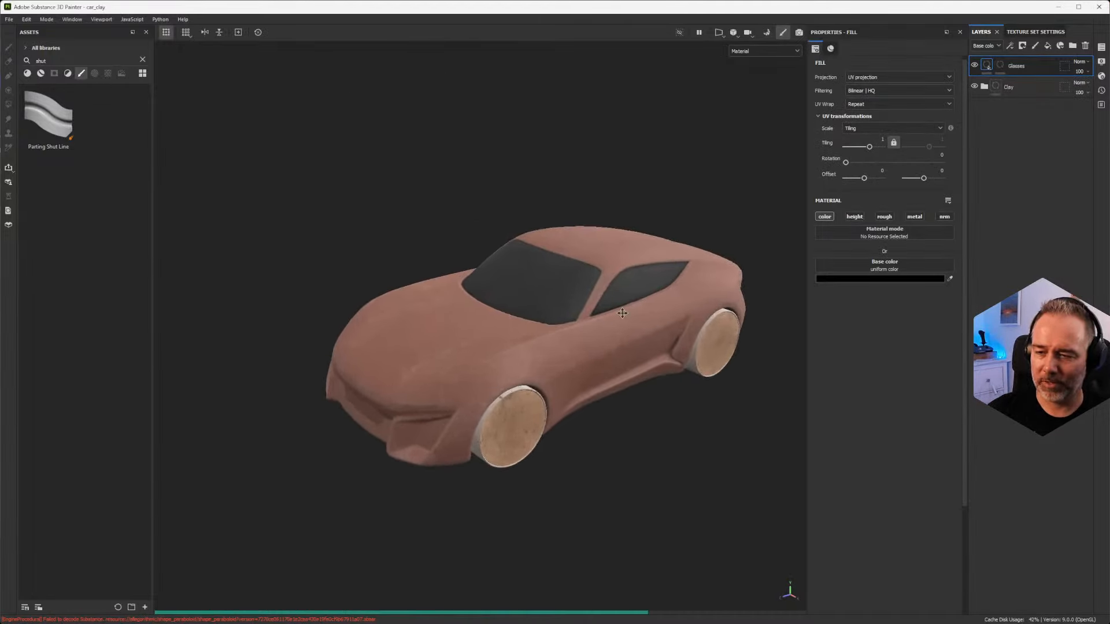
{"action": "middle_click_drag", "start_coordinate": [622, 308], "coordinate": [535, 316], "text": "alt"}
{"action": "left_click_drag", "start_coordinate": [536, 319], "coordinate": [565, 322], "text": "alt"}
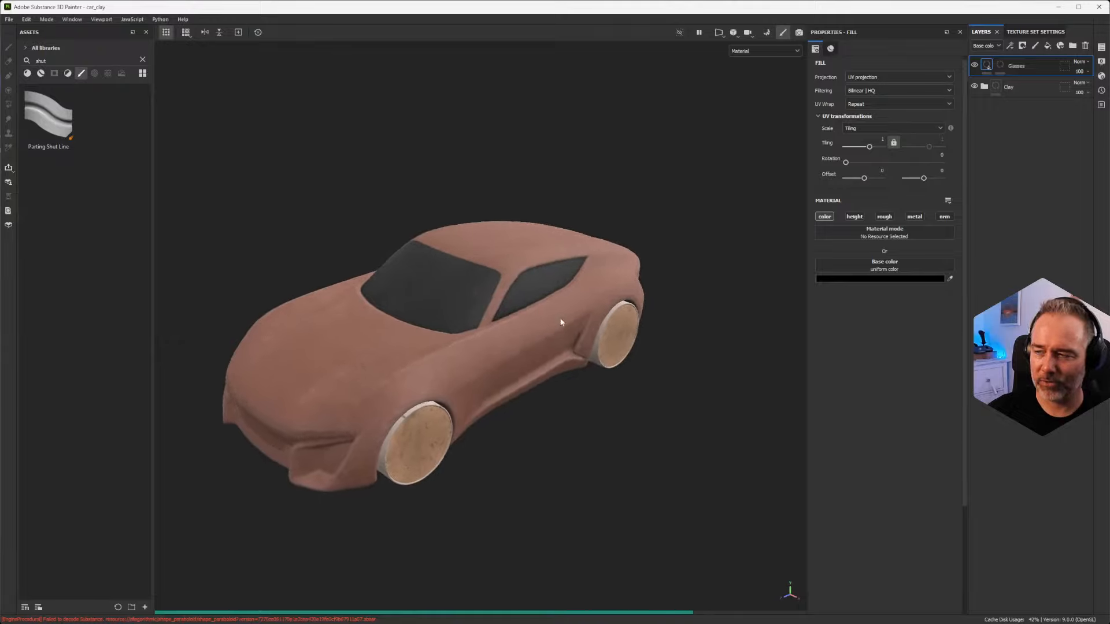
{"action": "left_click", "coordinate": [1102, 75]}
{"action": "scroll", "coordinate": [1028, 250], "scroll_direction": "down", "scroll_amount": 3}
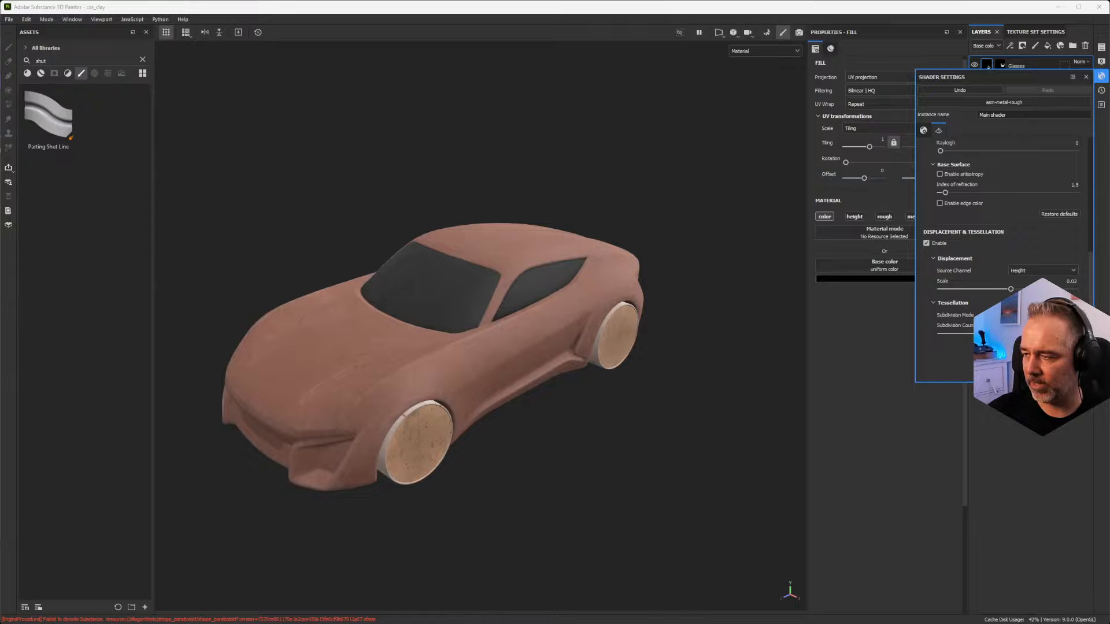
{"action": "left_click_drag", "start_coordinate": [533, 281], "coordinate": [475, 280], "text": "alt"}
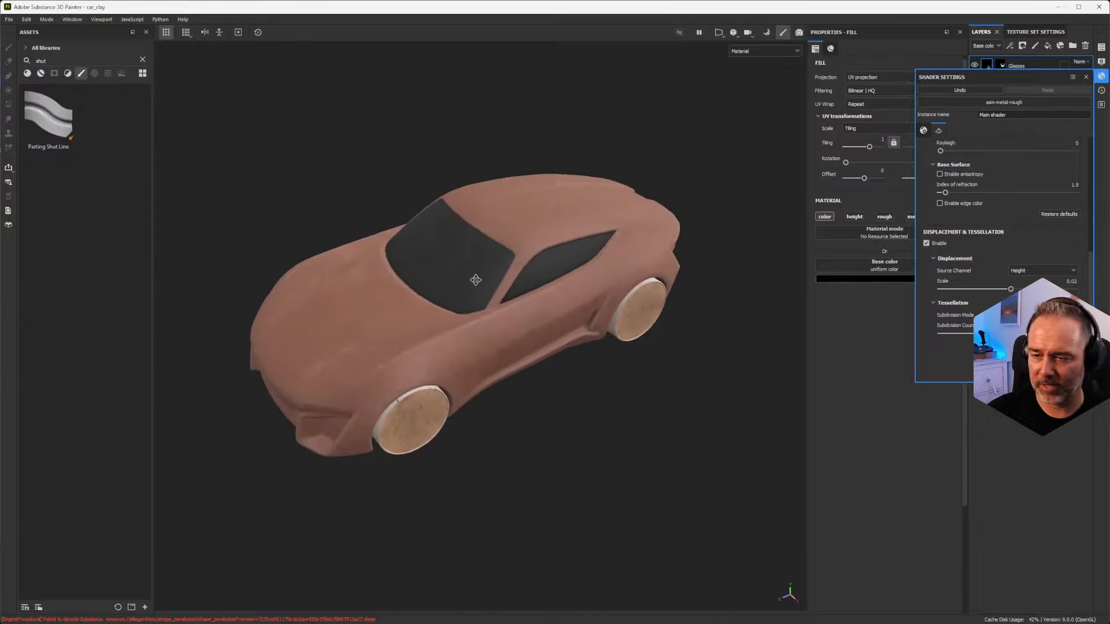
{"action": "middle_click_drag", "start_coordinate": [475, 280], "coordinate": [468, 324], "text": "alt"}
{"action": "right_click_drag", "start_coordinate": [468, 324], "coordinate": [491, 258], "text": "alt"}
{"action": "left_click", "coordinate": [1086, 77]}
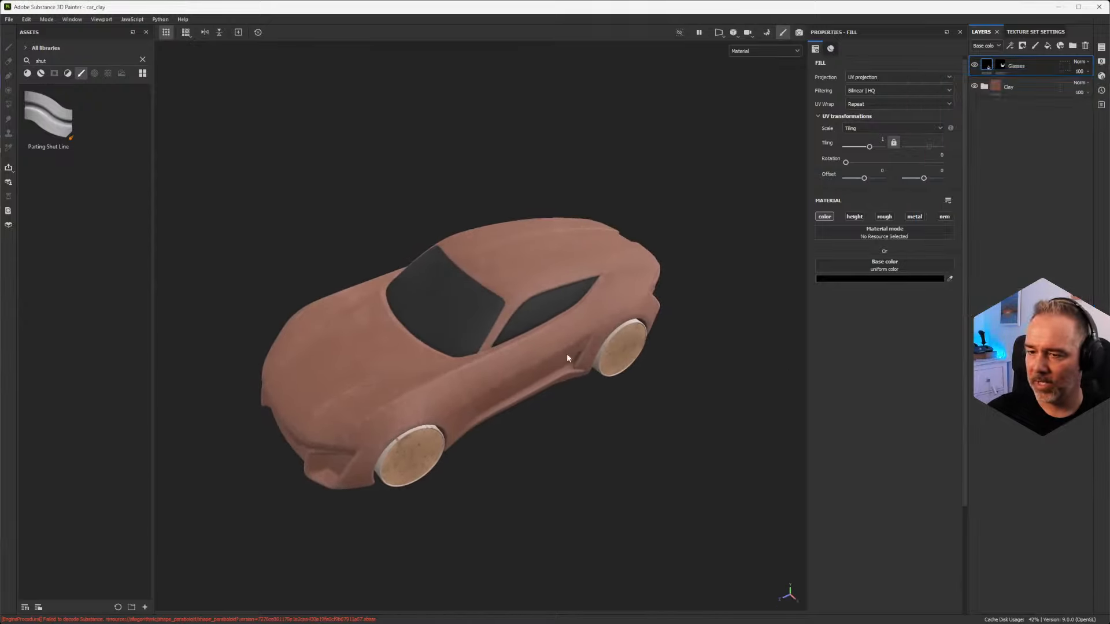
Step: Add a paint layer above the Glasses layer and activate the Path tool for work on the car's hood
{"action": "right_click_drag", "start_coordinate": [568, 355], "coordinate": [368, 329], "text": "alt"}
{"action": "left_click_drag", "start_coordinate": [369, 329], "coordinate": [428, 312], "text": "alt"}
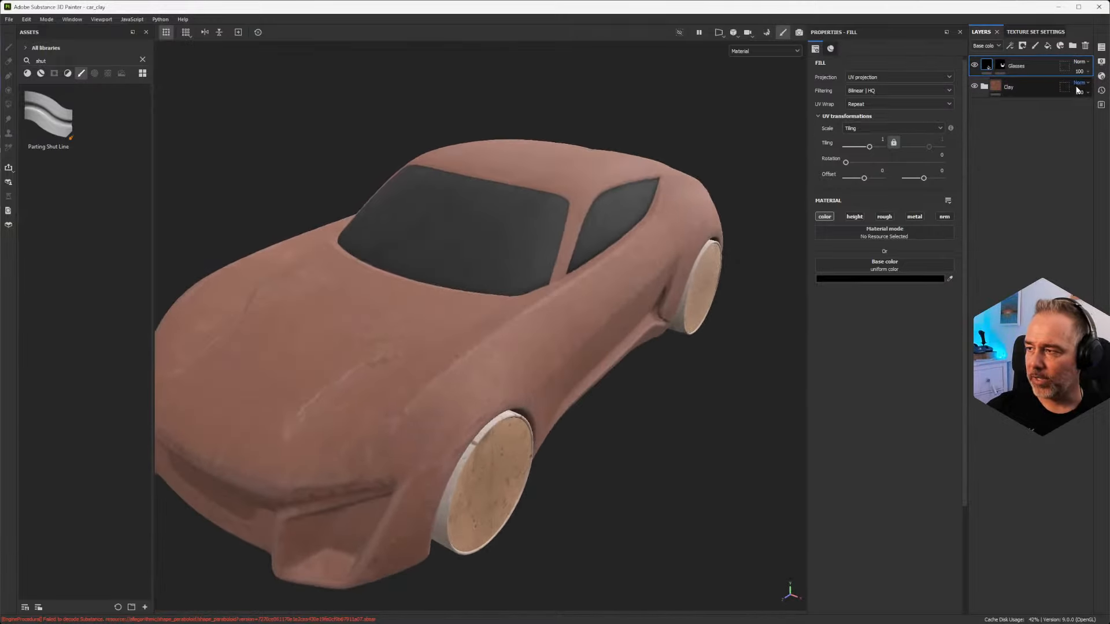
{"action": "left_click", "coordinate": [1035, 46]}
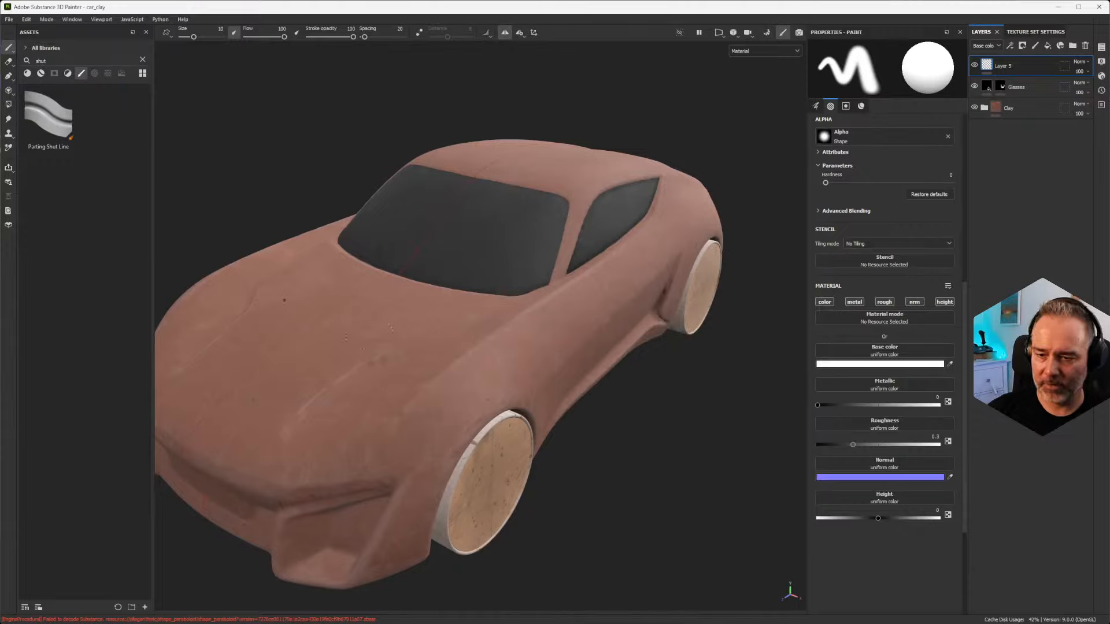
{"action": "left_click", "coordinate": [7, 77]}
{"action": "left_click_drag", "start_coordinate": [367, 302], "coordinate": [530, 311], "text": "alt"}
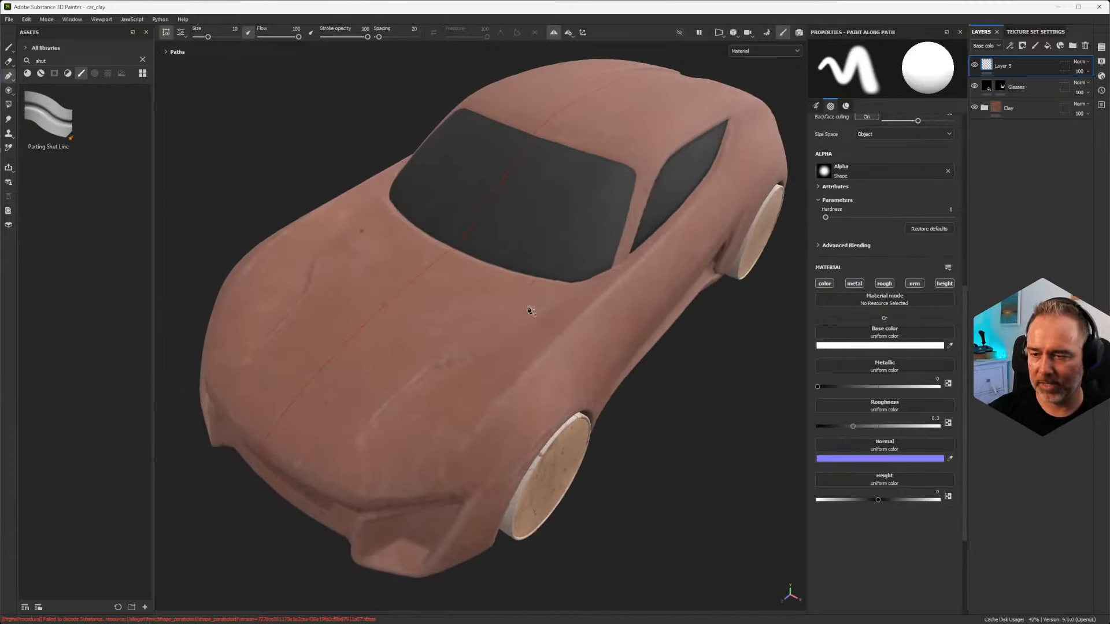
{"action": "left_click_drag", "start_coordinate": [424, 369], "coordinate": [485, 370], "text": "alt"}
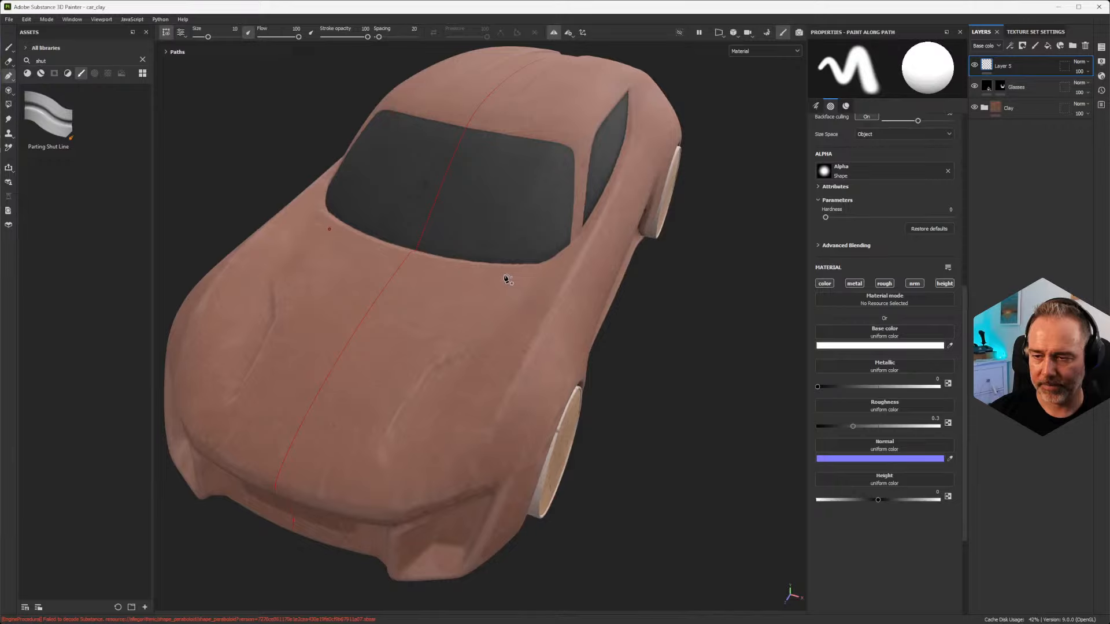
Step: Draw a curved three-point symmetrical path along the hood, from the windshield's base toward the car's nose
{"action": "left_click", "coordinate": [506, 275]}
{"action": "left_click", "coordinate": [395, 351]}
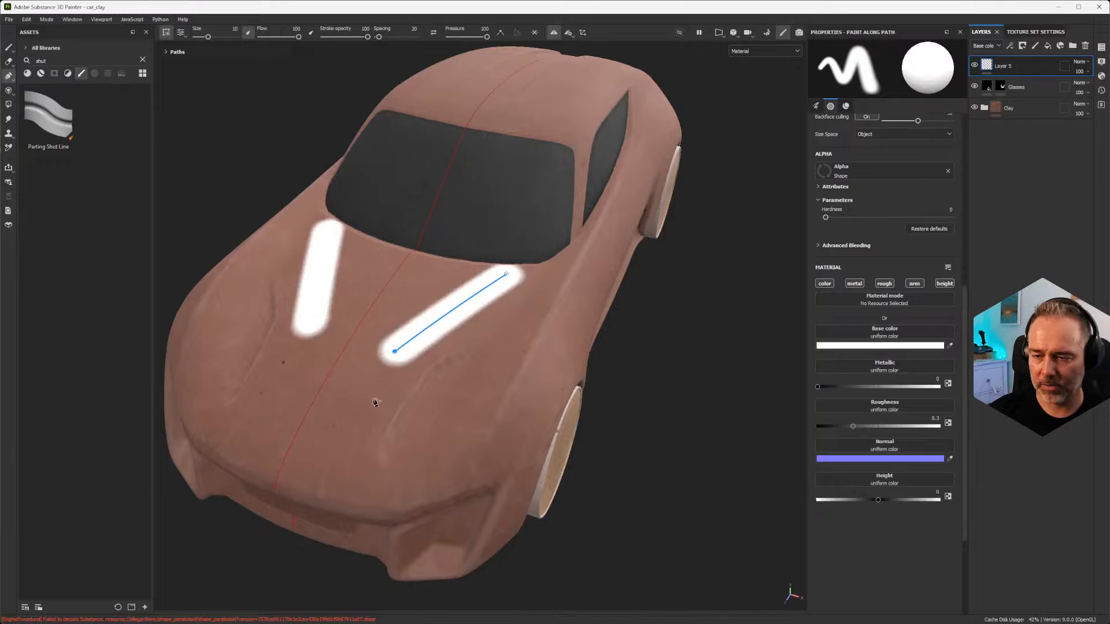
{"action": "left_click", "coordinate": [347, 450]}
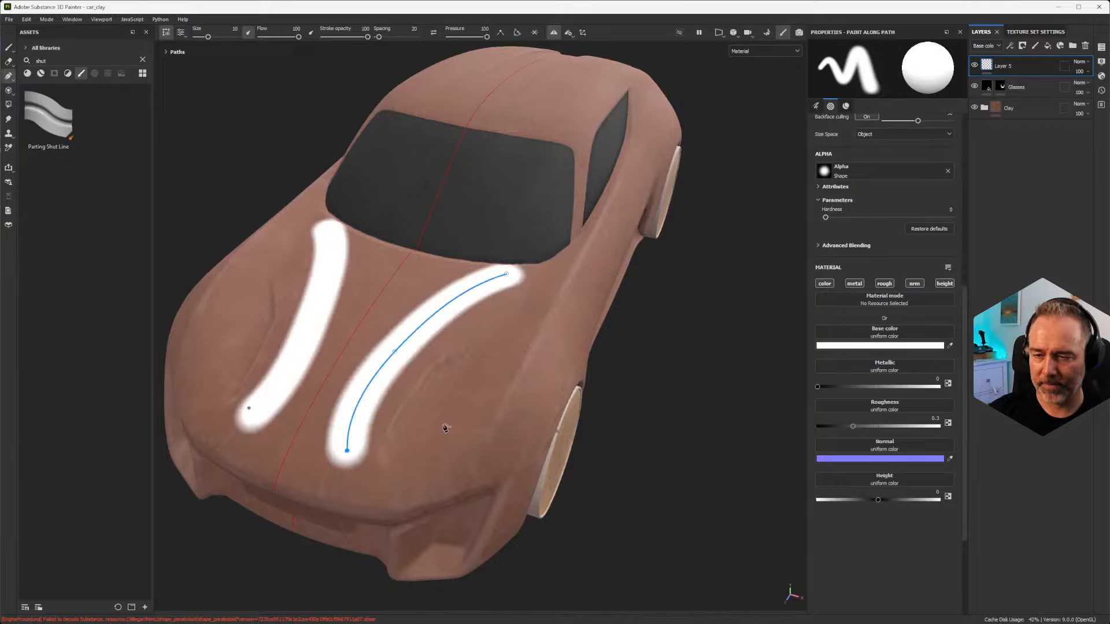
{"action": "left_click_drag", "start_coordinate": [445, 427], "coordinate": [442, 410], "text": "alt"}
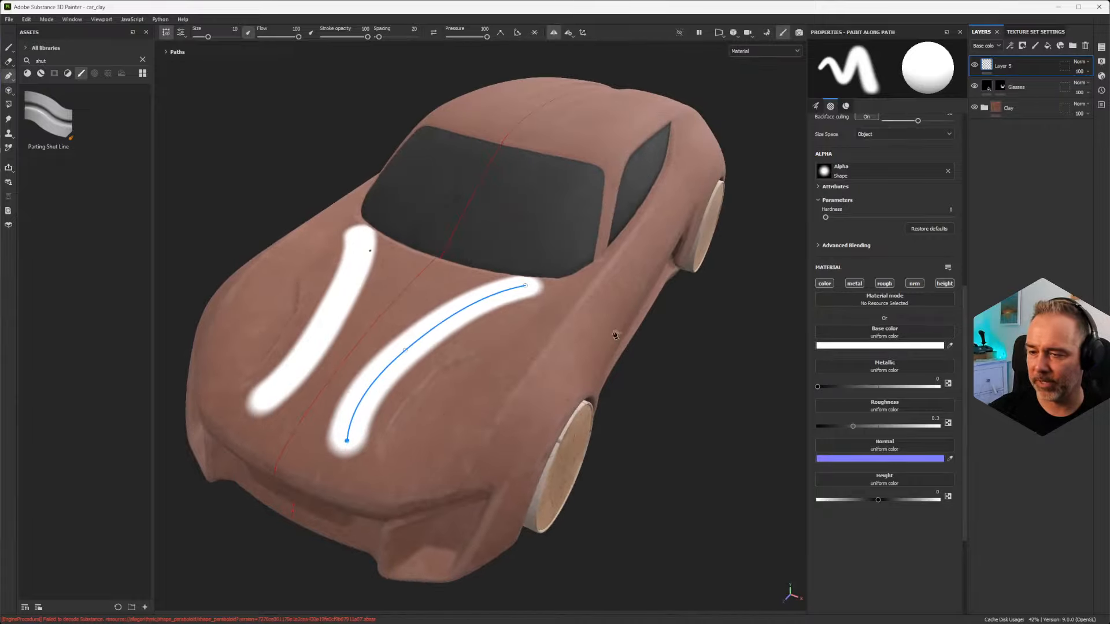
{"action": "left_click_drag", "start_coordinate": [567, 361], "coordinate": [528, 315], "text": "alt"}
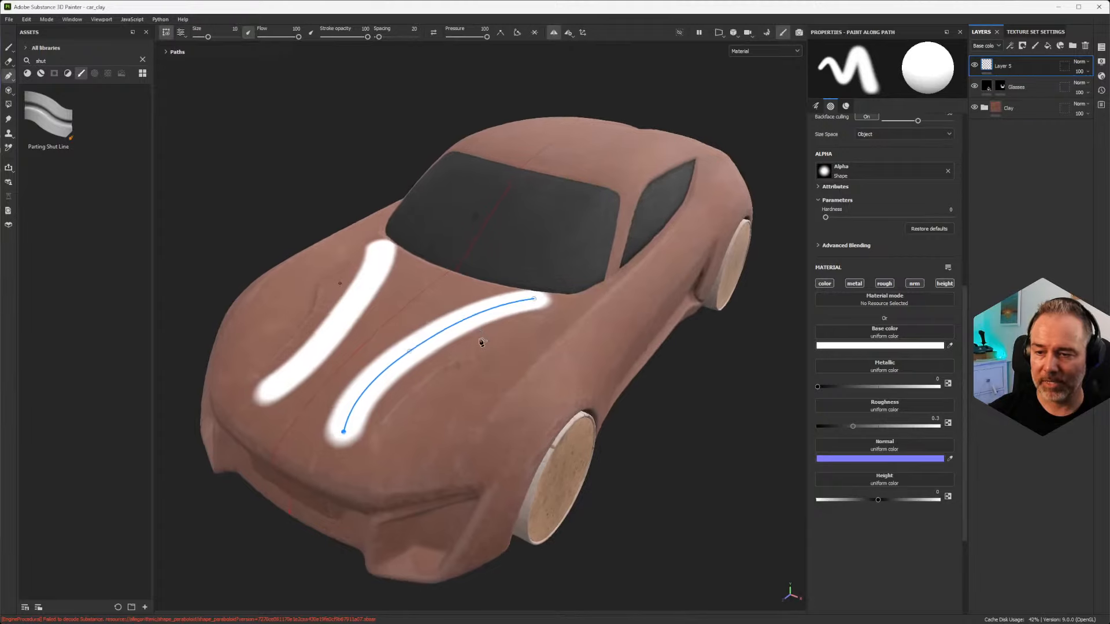
Step: Apply the Parting Shut Line brush to the hood path and check its relief up close
{"action": "scroll", "coordinate": [481, 343], "scroll_direction": "up", "scroll_amount": 3}
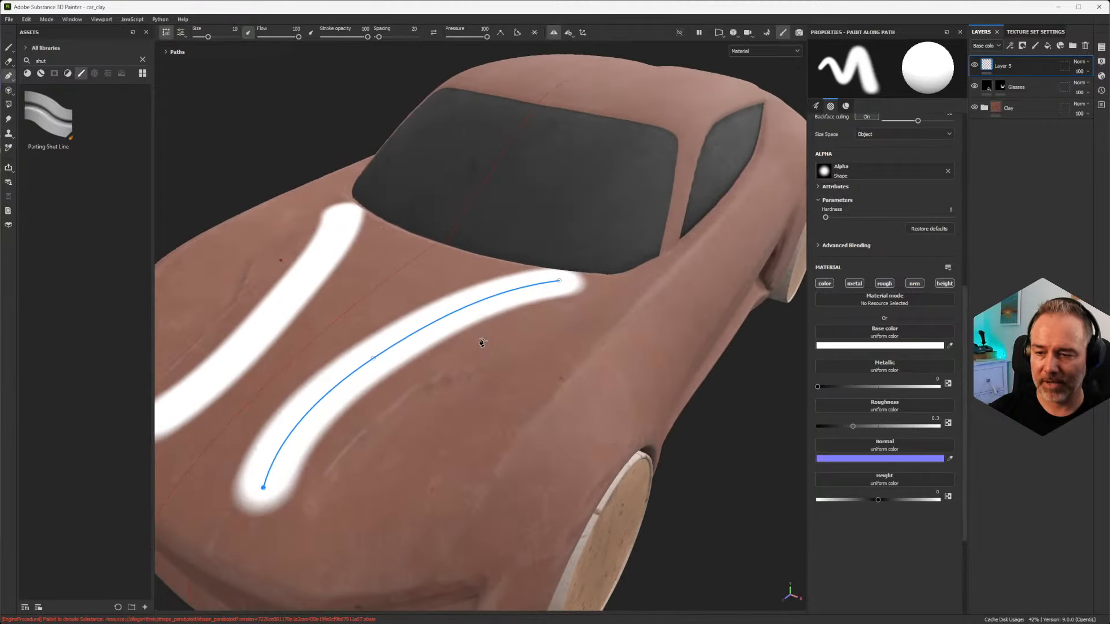
{"action": "left_click", "coordinate": [35, 123]}
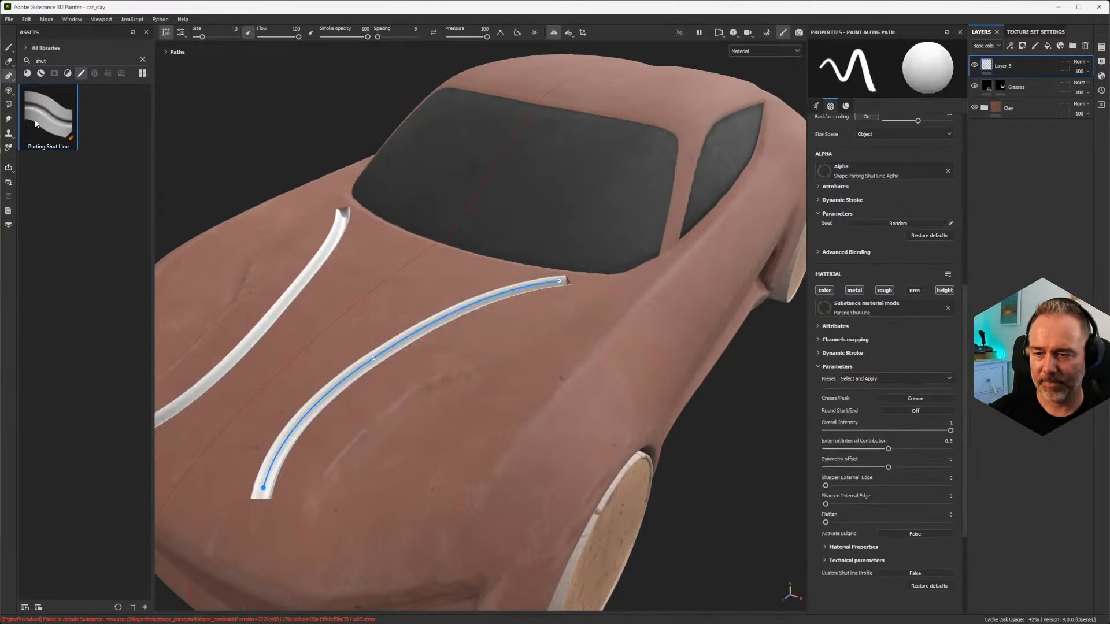
{"action": "mouse_move", "coordinate": [317, 336]}
{"action": "left_mouse_down", "text": "alt"}
{"action": "mouse_move", "coordinate": [363, 357]}
{"action": "mouse_move", "coordinate": [404, 453]}
{"action": "mouse_move", "coordinate": [396, 476]}
{"action": "mouse_move", "coordinate": [426, 381]}
{"action": "mouse_move", "coordinate": [482, 379]}
{"action": "left_mouse_up", "text": "alt"}
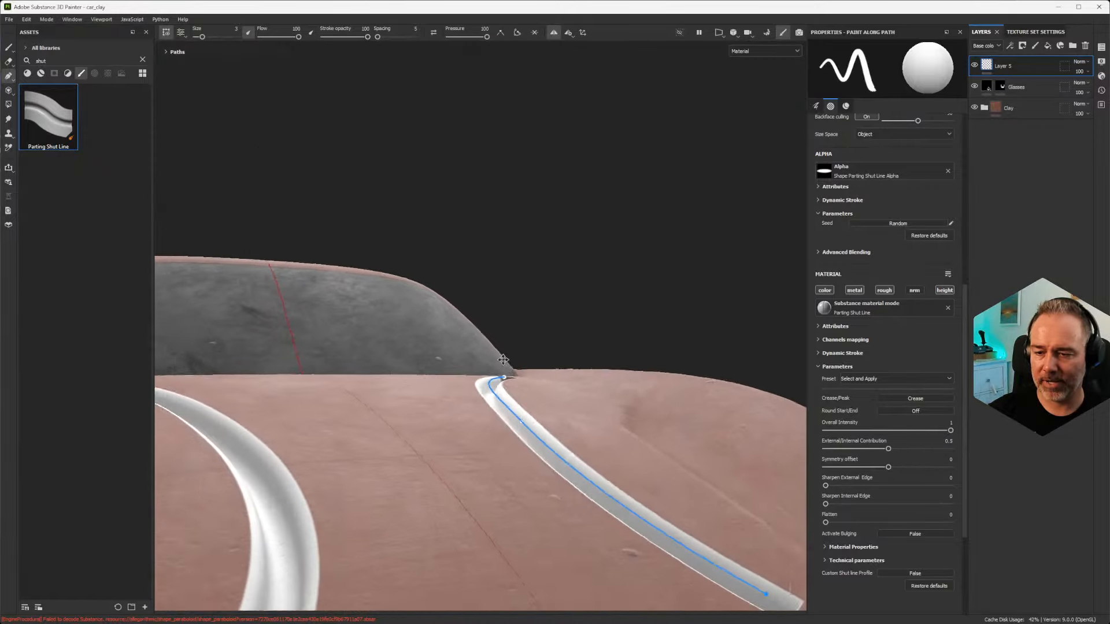
{"action": "right_click_drag", "start_coordinate": [483, 379], "coordinate": [509, 388], "text": "alt"}
{"action": "middle_click_drag", "start_coordinate": [548, 395], "coordinate": [546, 404], "text": "alt"}
{"action": "mouse_move", "coordinate": [473, 442]}
{"action": "left_mouse_down", "text": "alt"}
{"action": "mouse_move", "coordinate": [508, 411]}
{"action": "mouse_move", "coordinate": [490, 426]}
{"action": "left_mouse_up", "text": "alt"}
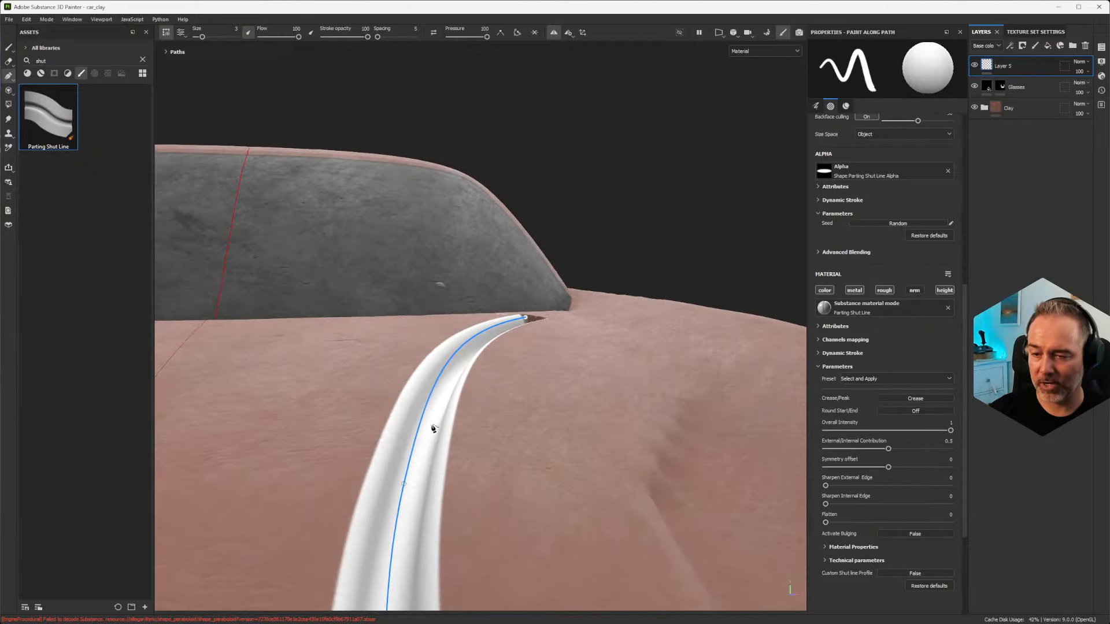
Step: Examine the mirrored shut lines on the hood up close, from the front and from the car's front quarter
{"action": "mouse_move", "coordinate": [433, 400]}
{"action": "left_mouse_down", "text": "alt"}
{"action": "mouse_move", "coordinate": [455, 415]}
{"action": "mouse_move", "coordinate": [485, 400]}
{"action": "left_mouse_up", "text": "alt"}
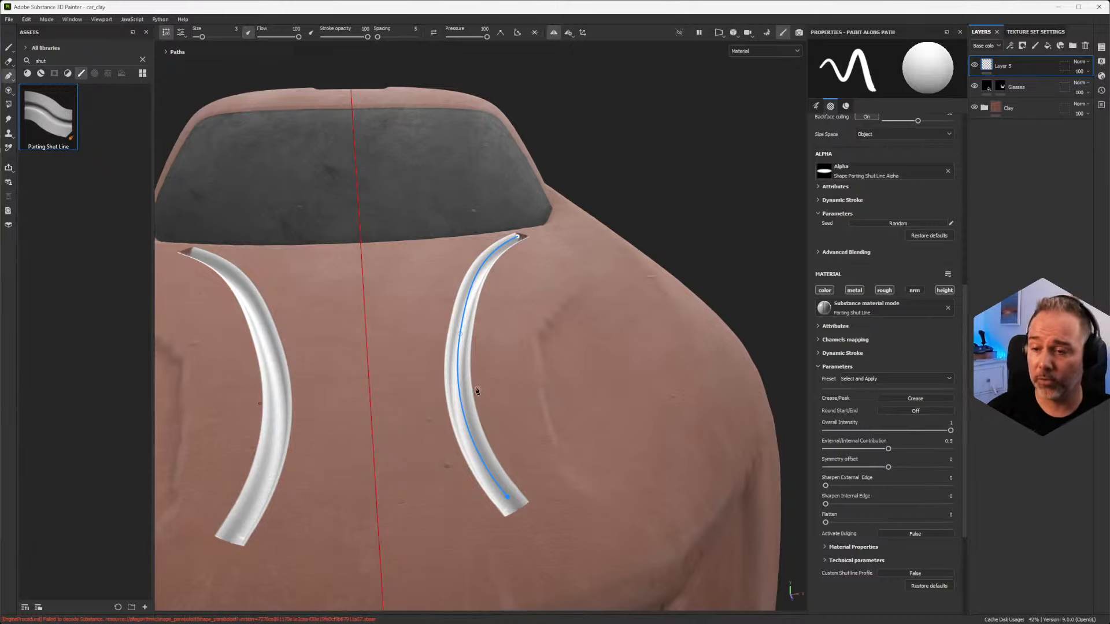
{"action": "left_click_drag", "start_coordinate": [477, 392], "coordinate": [507, 401], "text": "alt"}
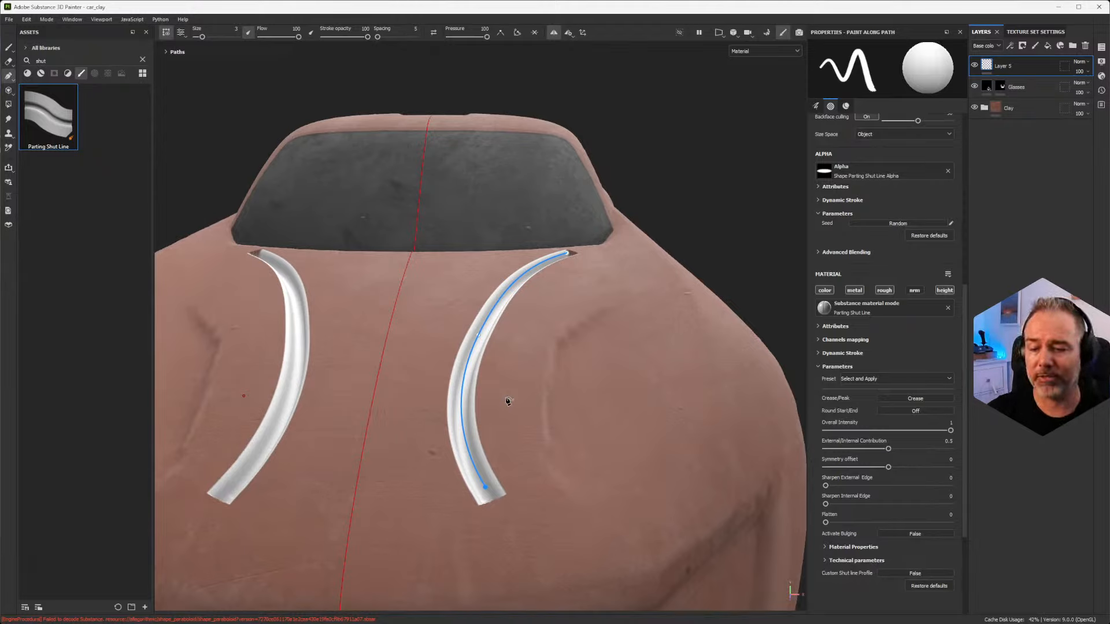
{"action": "scroll", "coordinate": [524, 399], "scroll_direction": "down", "scroll_amount": 5}
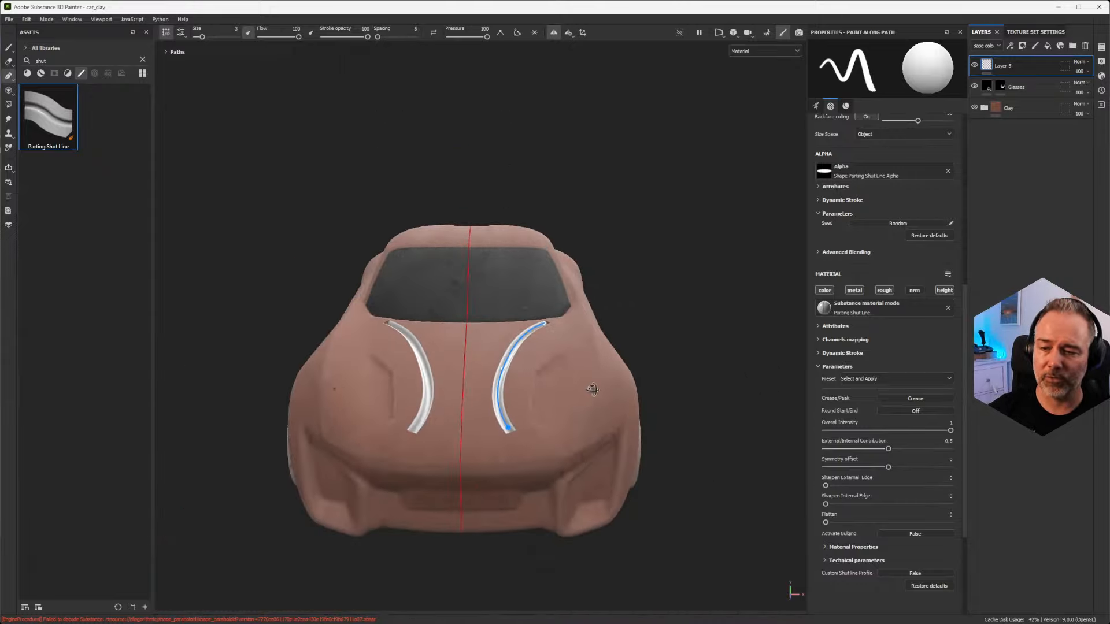
{"action": "left_click_drag", "start_coordinate": [595, 389], "coordinate": [466, 379], "text": "alt"}
{"action": "middle_click_drag", "start_coordinate": [581, 373], "coordinate": [334, 313], "text": "alt"}
{"action": "left_click_drag", "start_coordinate": [556, 364], "coordinate": [523, 374], "text": "alt"}
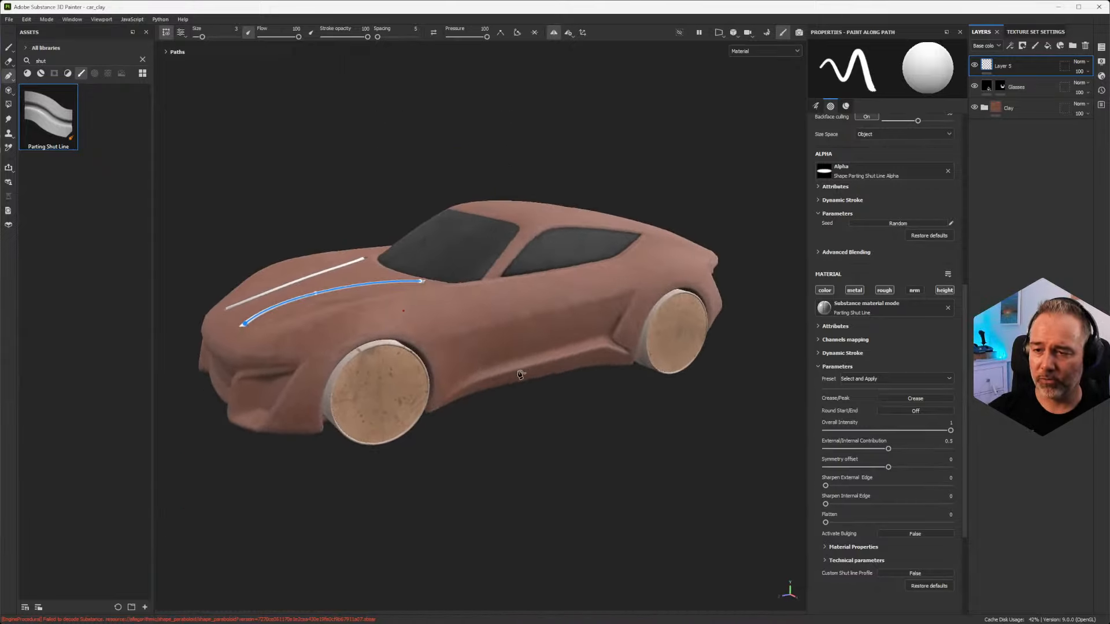
{"action": "right_click_drag", "start_coordinate": [435, 352], "coordinate": [412, 346], "text": "alt"}
{"action": "left_click_drag", "start_coordinate": [412, 346], "coordinate": [485, 338], "text": "alt"}
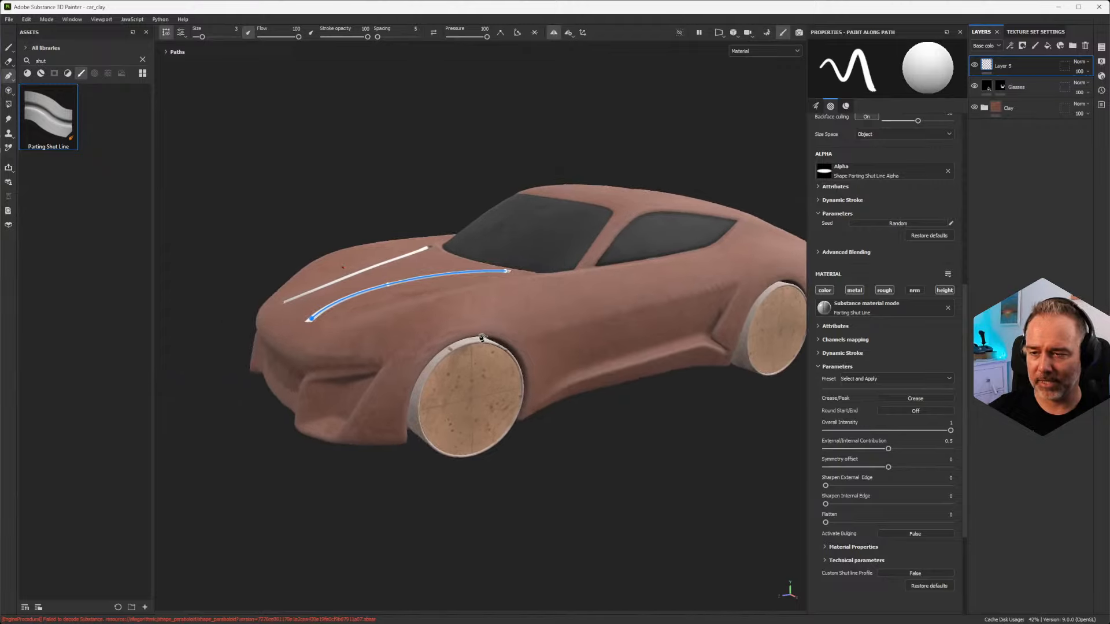
{"action": "middle_click_drag", "start_coordinate": [536, 309], "coordinate": [498, 315], "text": "alt"}
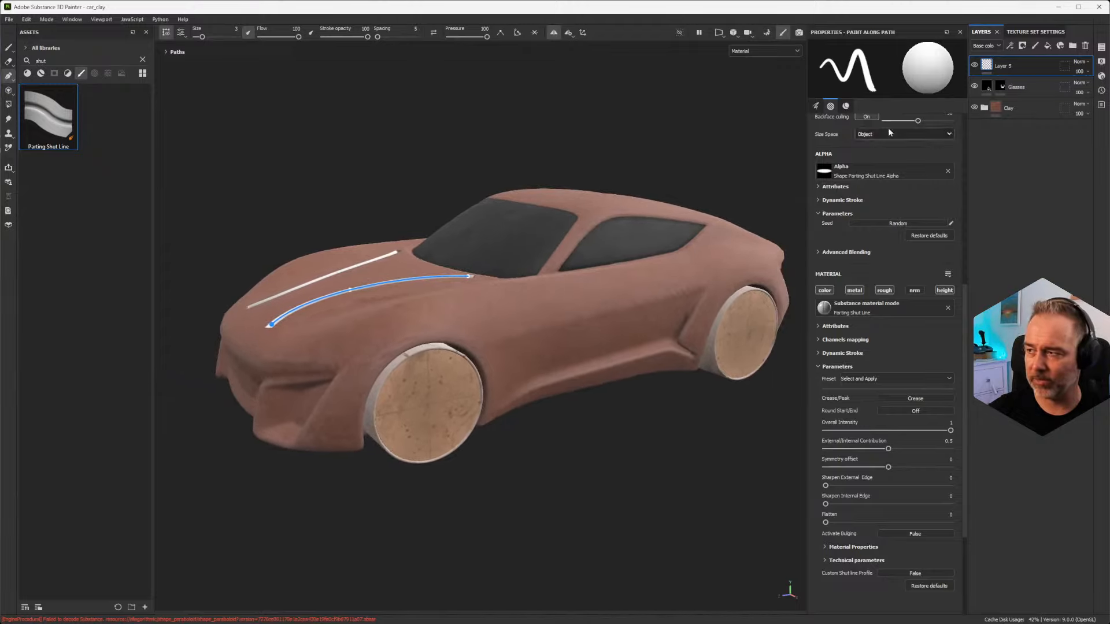
{"action": "left_click_drag", "start_coordinate": [506, 331], "coordinate": [473, 315], "text": "alt"}
{"action": "scroll", "coordinate": [482, 313], "scroll_direction": "up", "scroll_amount": 3}
{"action": "middle_click_drag", "start_coordinate": [479, 313], "coordinate": [516, 356], "text": "alt"}
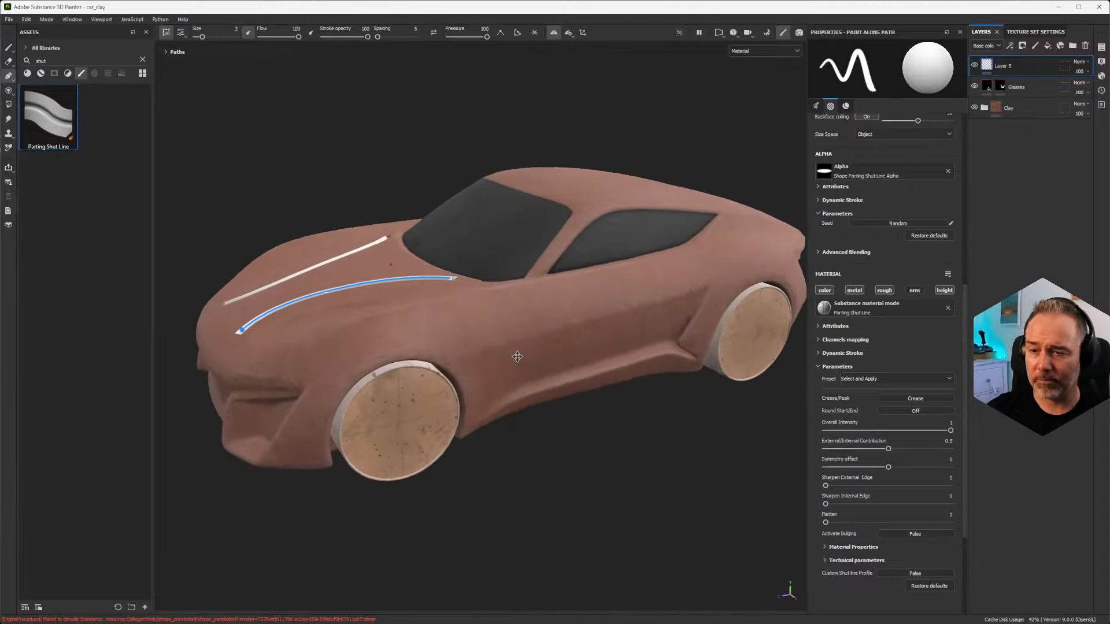
{"action": "scroll", "coordinate": [516, 356], "scroll_direction": "down", "scroll_amount": 3}
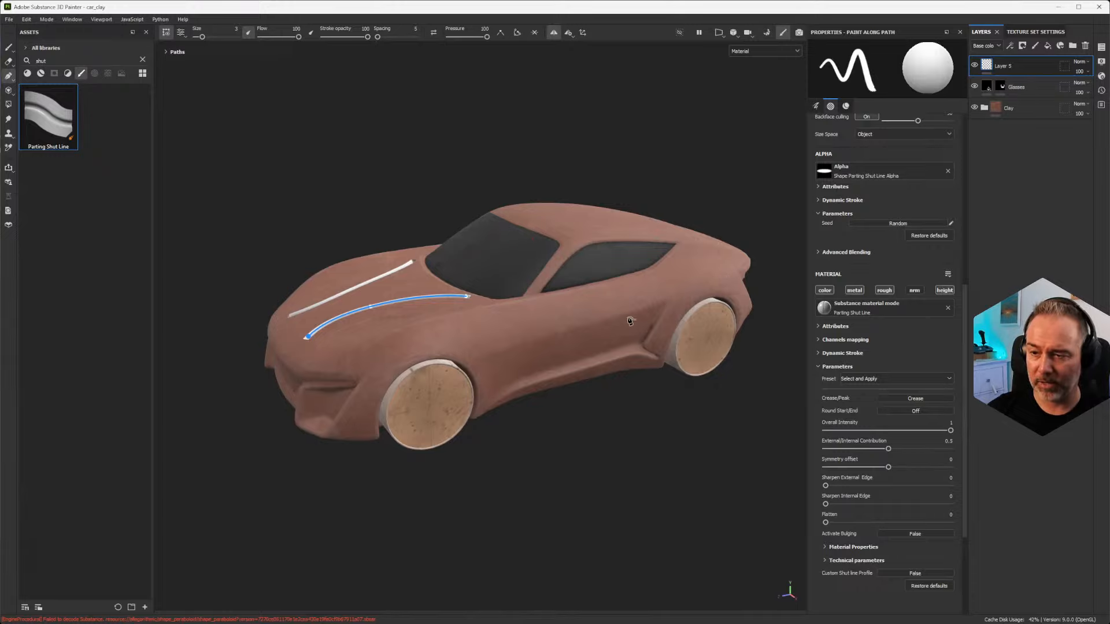
{"action": "scroll", "coordinate": [542, 319], "scroll_direction": "up", "scroll_amount": 2}
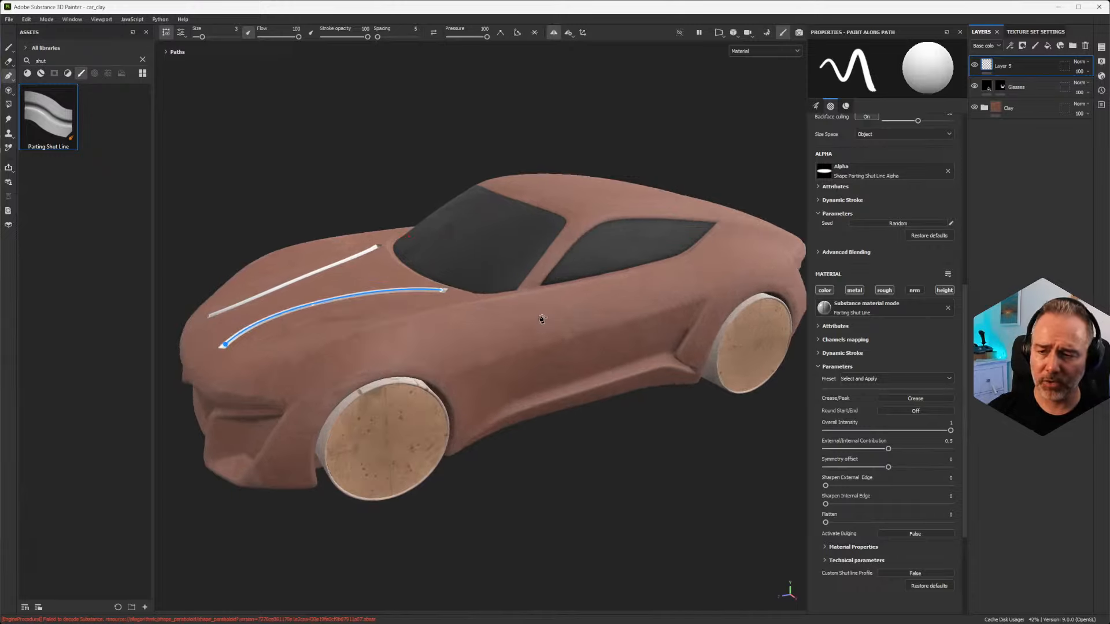
{"action": "scroll", "coordinate": [542, 319], "scroll_direction": "down", "scroll_amount": 2}
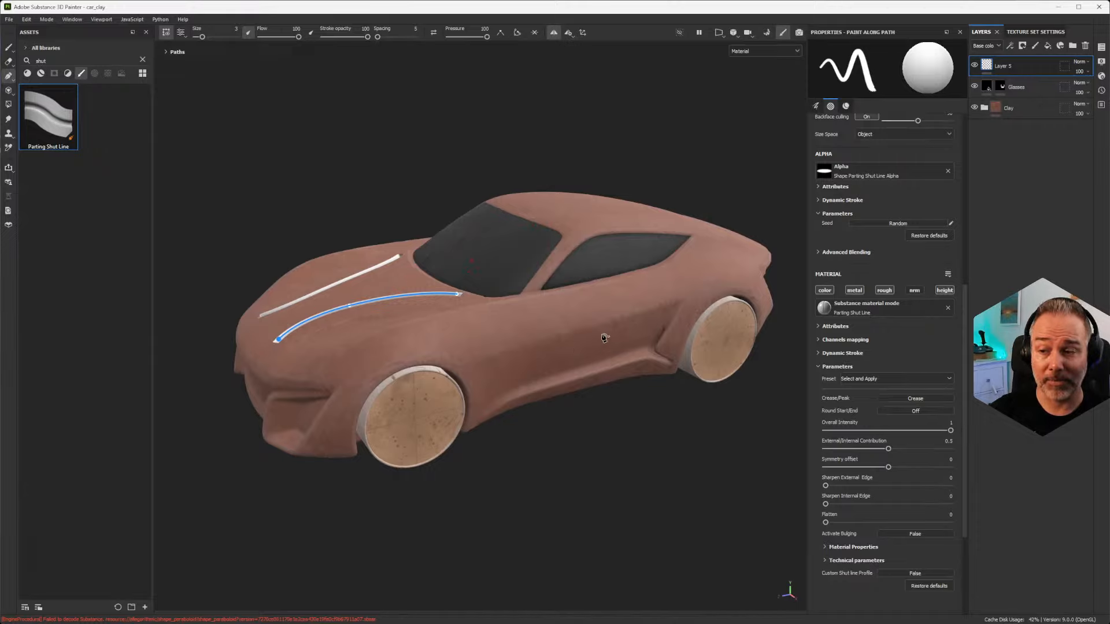
Step: Examine the car's side body between the two wheels, from the hood line to the rear window
{"action": "left_click_drag", "start_coordinate": [603, 336], "coordinate": [585, 306], "text": "alt"}
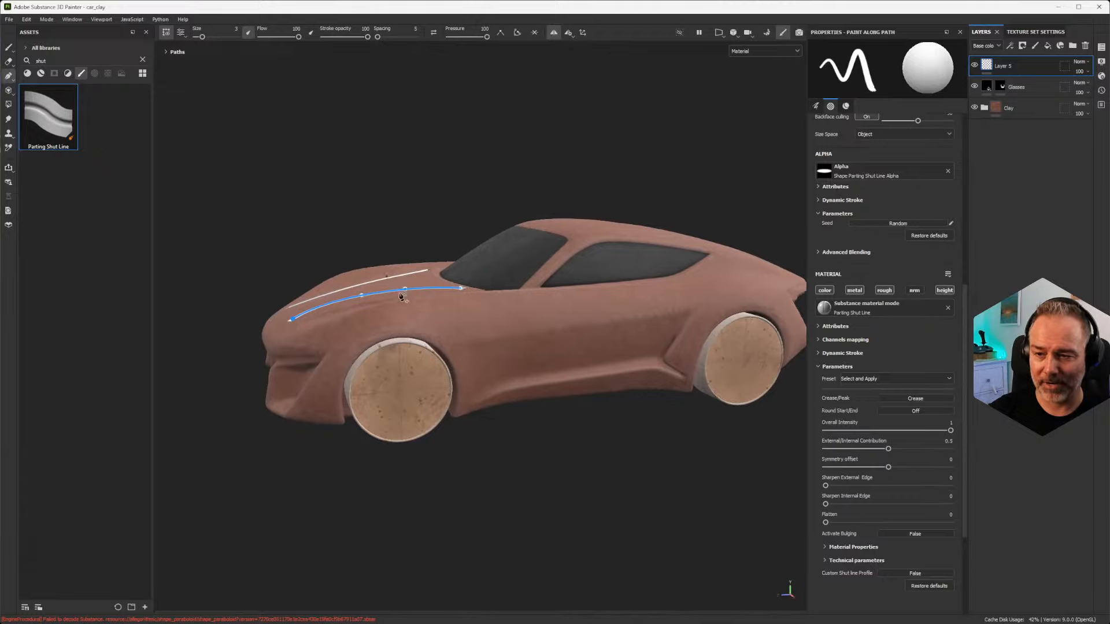
{"action": "left_click_drag", "start_coordinate": [403, 298], "coordinate": [547, 349], "text": "alt"}
{"action": "left_click_drag", "start_coordinate": [429, 282], "coordinate": [287, 272], "text": "alt"}
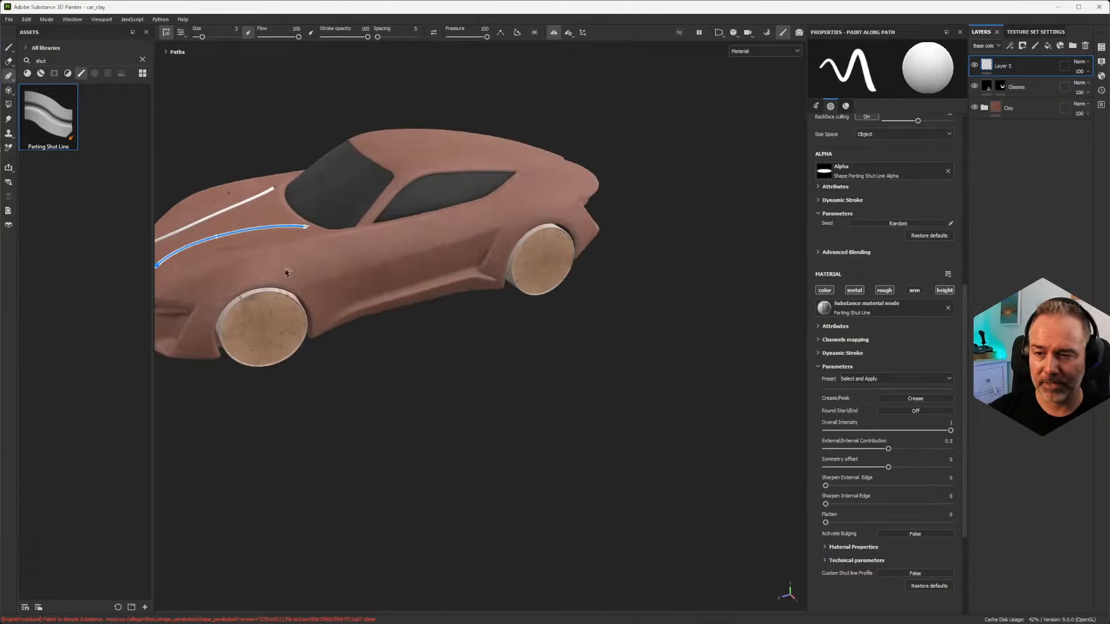
{"action": "scroll", "coordinate": [330, 297], "scroll_direction": "up", "scroll_amount": 3}
{"action": "middle_click_drag", "start_coordinate": [389, 224], "coordinate": [417, 307], "text": "alt"}
{"action": "left_click_drag", "start_coordinate": [417, 308], "coordinate": [358, 277], "text": "alt"}
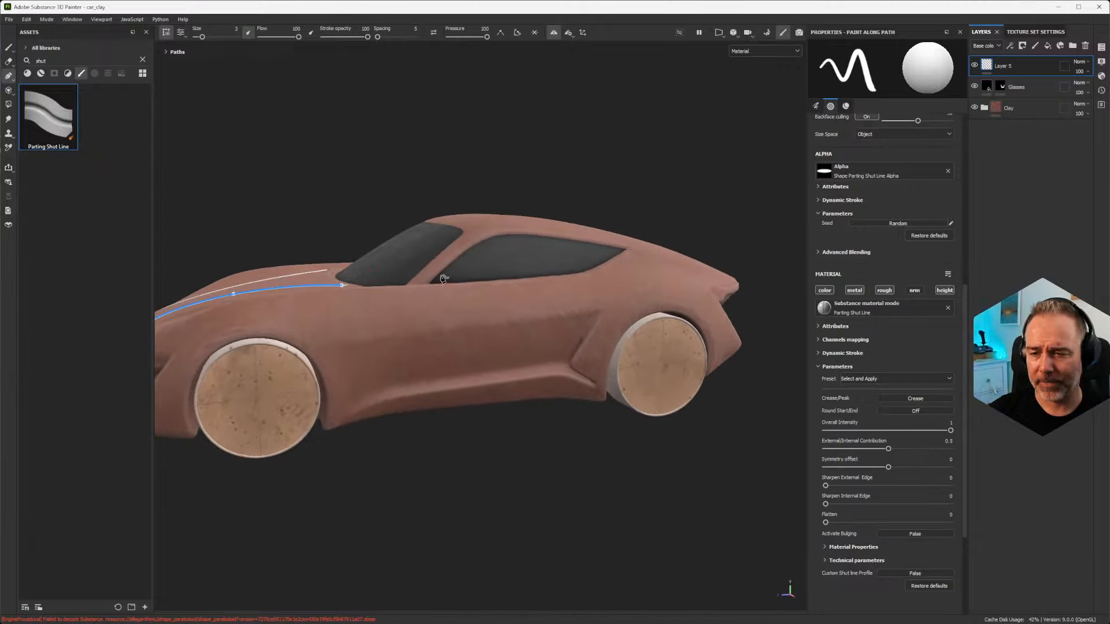
{"action": "scroll", "coordinate": [415, 303], "scroll_direction": "down", "scroll_amount": 3}
{"action": "scroll", "coordinate": [415, 302], "scroll_direction": "up", "scroll_amount": 3}
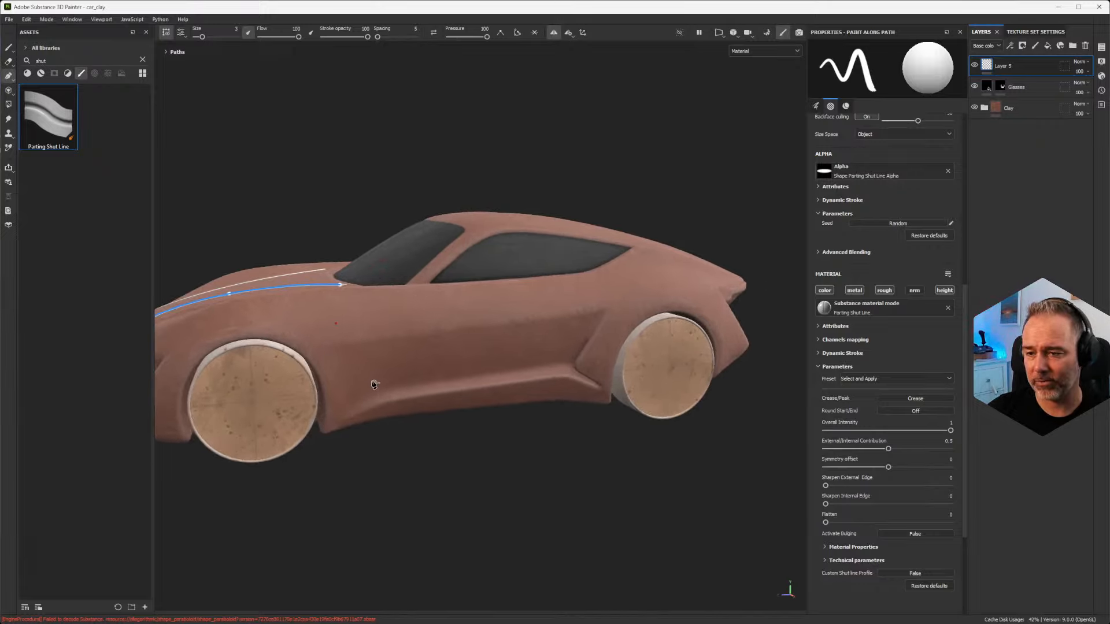
{"action": "middle_click_drag", "start_coordinate": [375, 384], "coordinate": [407, 384], "text": "alt"}
{"action": "scroll", "coordinate": [371, 353], "scroll_direction": "up", "scroll_amount": 3}
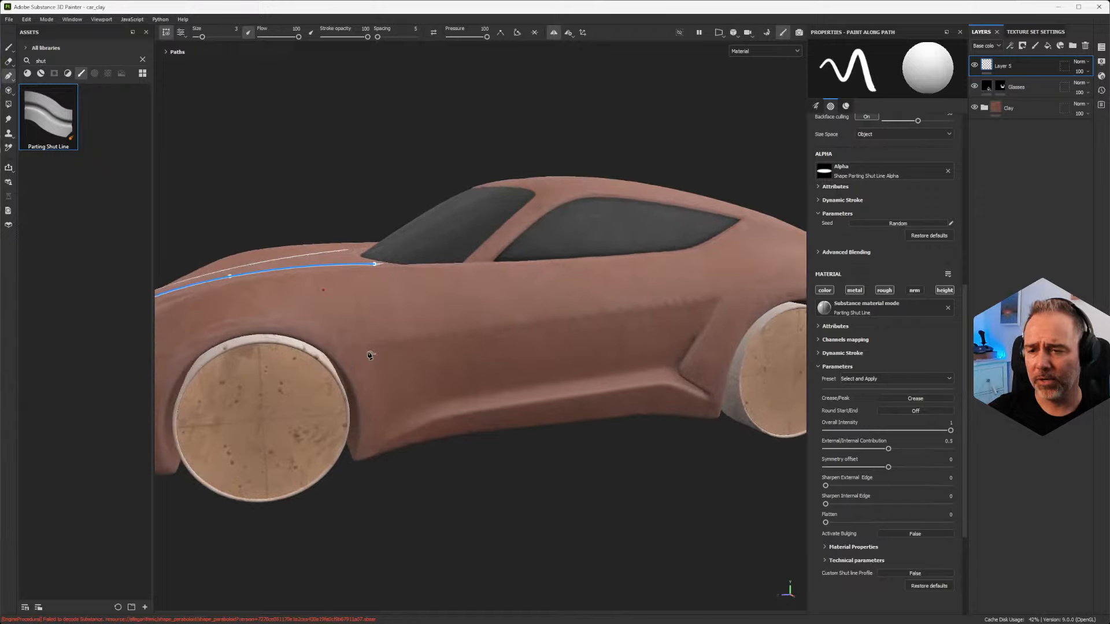
{"action": "scroll", "coordinate": [389, 361], "scroll_direction": "down", "scroll_amount": 4}
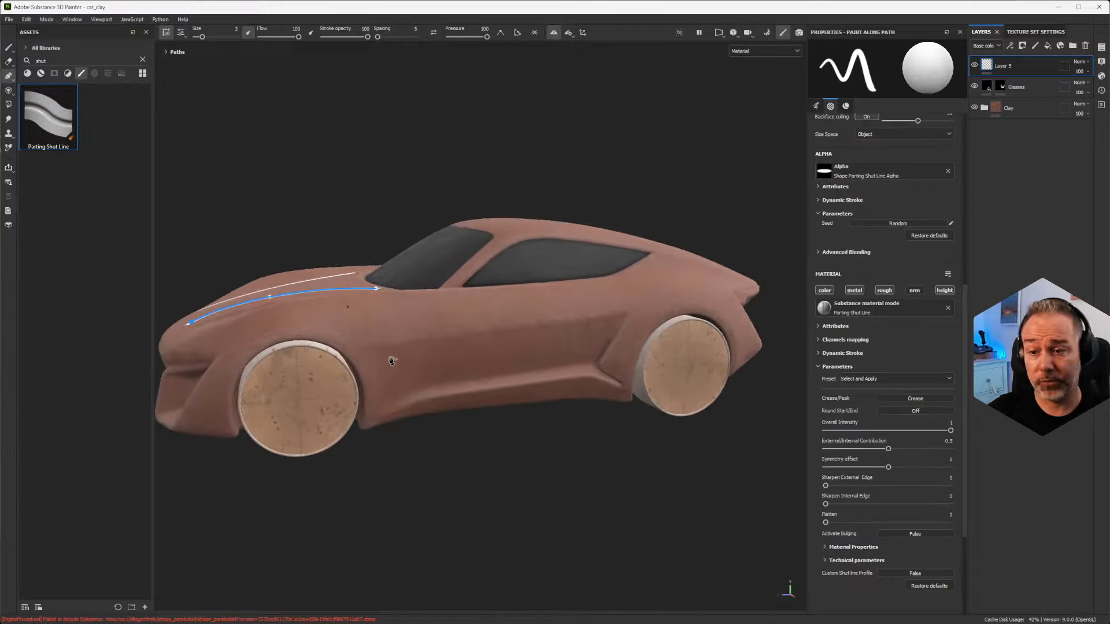
{"action": "scroll", "coordinate": [391, 361], "scroll_direction": "up", "scroll_amount": 3}
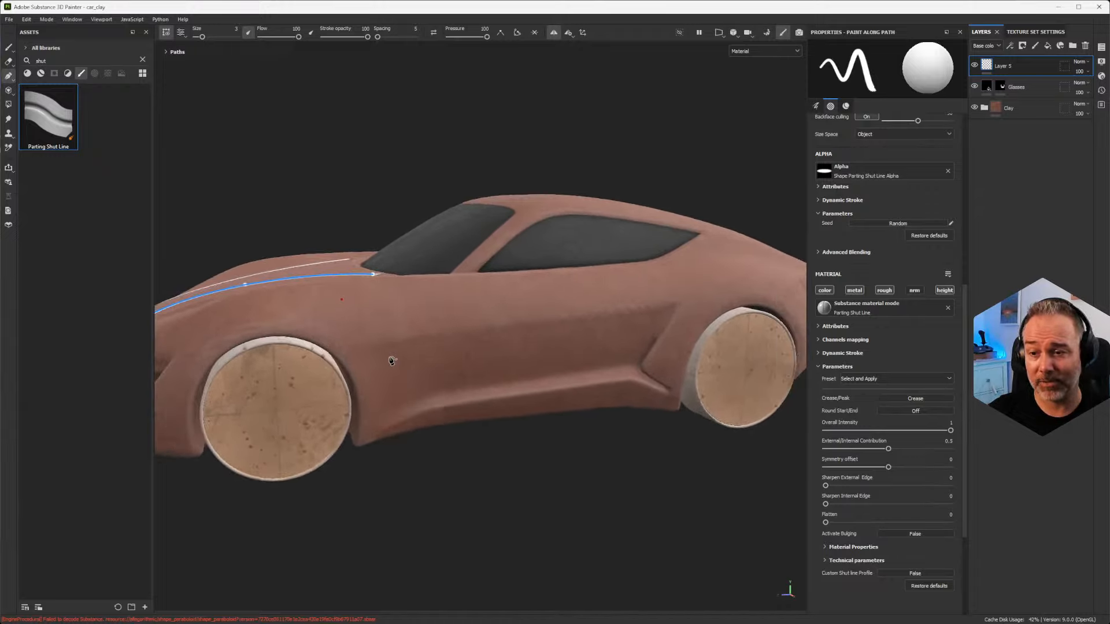
{"action": "scroll", "coordinate": [392, 361], "scroll_direction": "down", "scroll_amount": 3}
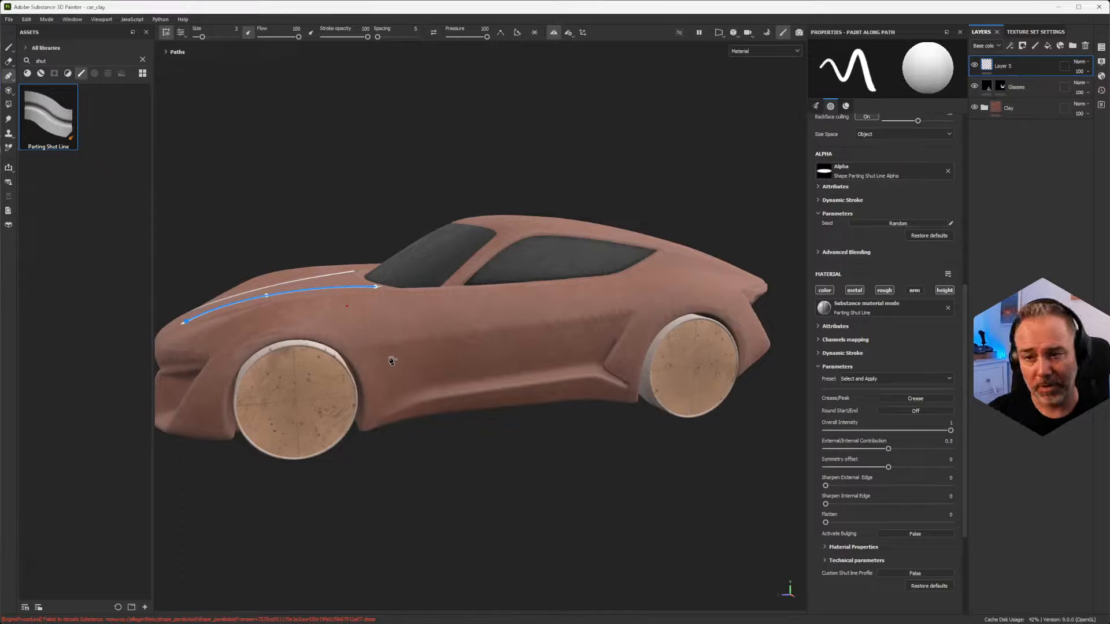
Step: Inspect the relief of the hood's shut line at close range, following it from the nose up to the windshield
{"action": "left_click_drag", "start_coordinate": [346, 318], "coordinate": [480, 370], "text": "alt"}
{"action": "middle_click_drag", "start_coordinate": [369, 339], "coordinate": [513, 295], "text": "alt"}
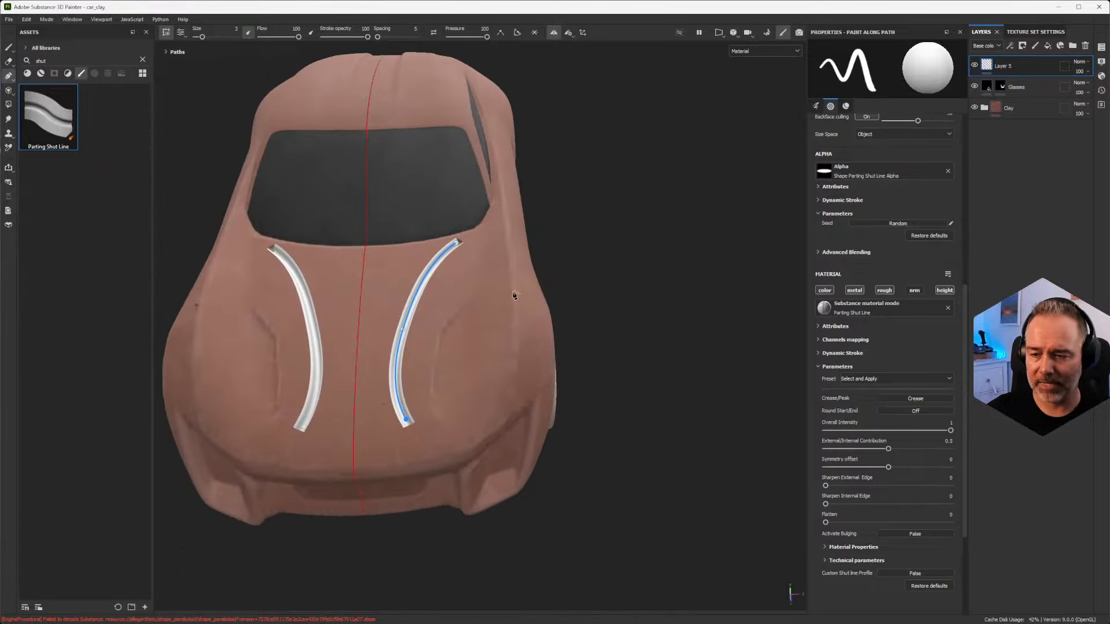
{"action": "right_click_drag", "start_coordinate": [422, 336], "coordinate": [414, 550], "text": "alt"}
{"action": "left_click_drag", "start_coordinate": [414, 549], "coordinate": [296, 335], "text": "alt"}
{"action": "middle_click_drag", "start_coordinate": [568, 318], "coordinate": [440, 315], "text": "alt"}
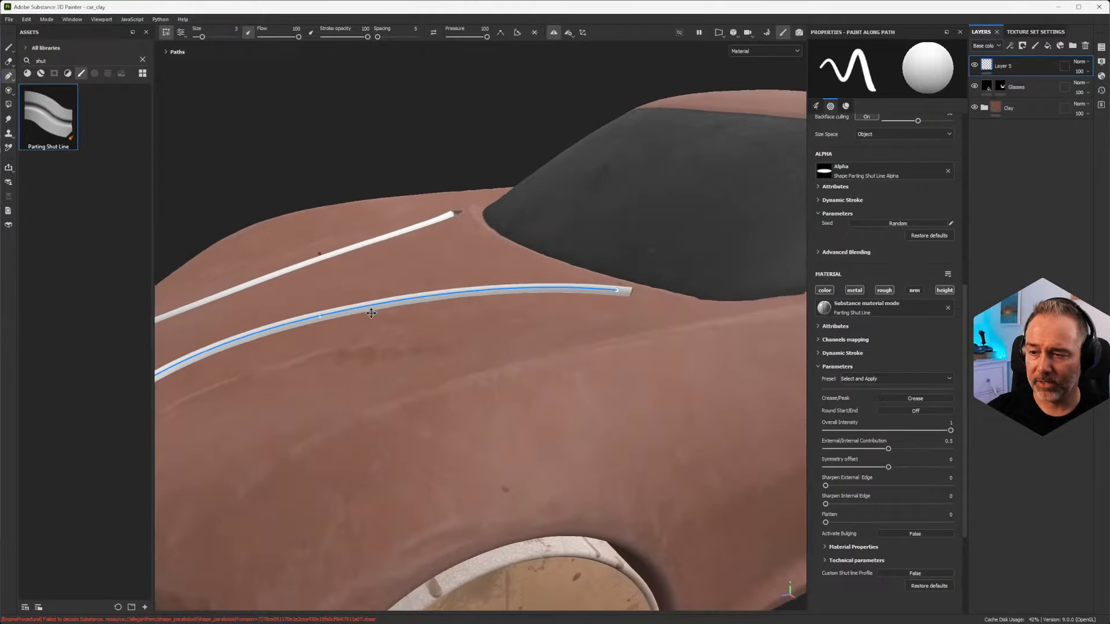
{"action": "left_click_drag", "start_coordinate": [423, 324], "coordinate": [514, 260], "text": "alt"}
{"action": "right_click_drag", "start_coordinate": [514, 260], "coordinate": [515, 488], "text": "alt"}
{"action": "right_click_drag", "start_coordinate": [502, 301], "coordinate": [508, 392], "text": "alt"}
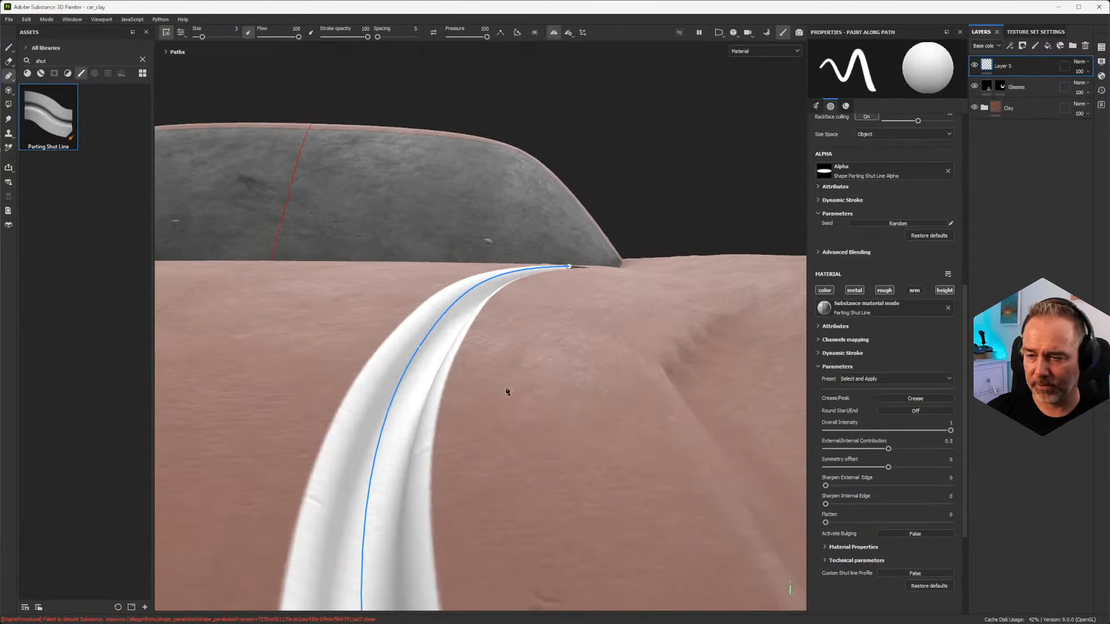
{"action": "left_click_drag", "start_coordinate": [496, 364], "coordinate": [420, 355], "text": "alt"}
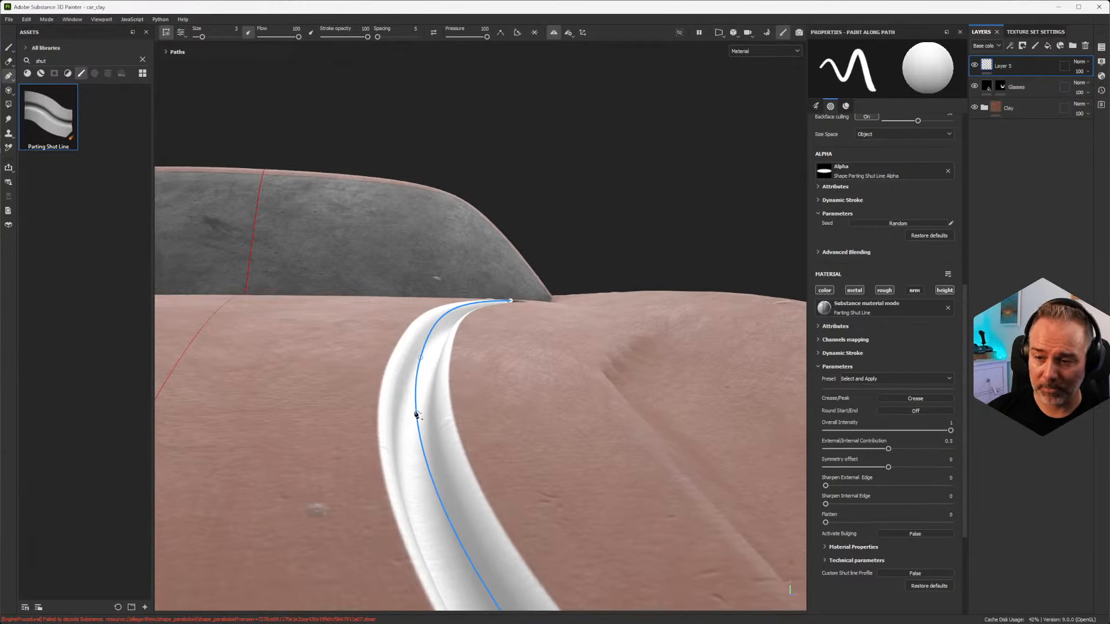
{"action": "left_click_drag", "start_coordinate": [437, 419], "coordinate": [467, 409], "text": "alt"}
Step: Filter the assets to materials and assign the Parting Shut Line material to the hood path's material
{"action": "scroll", "coordinate": [859, 355], "scroll_direction": "up", "scroll_amount": 5}
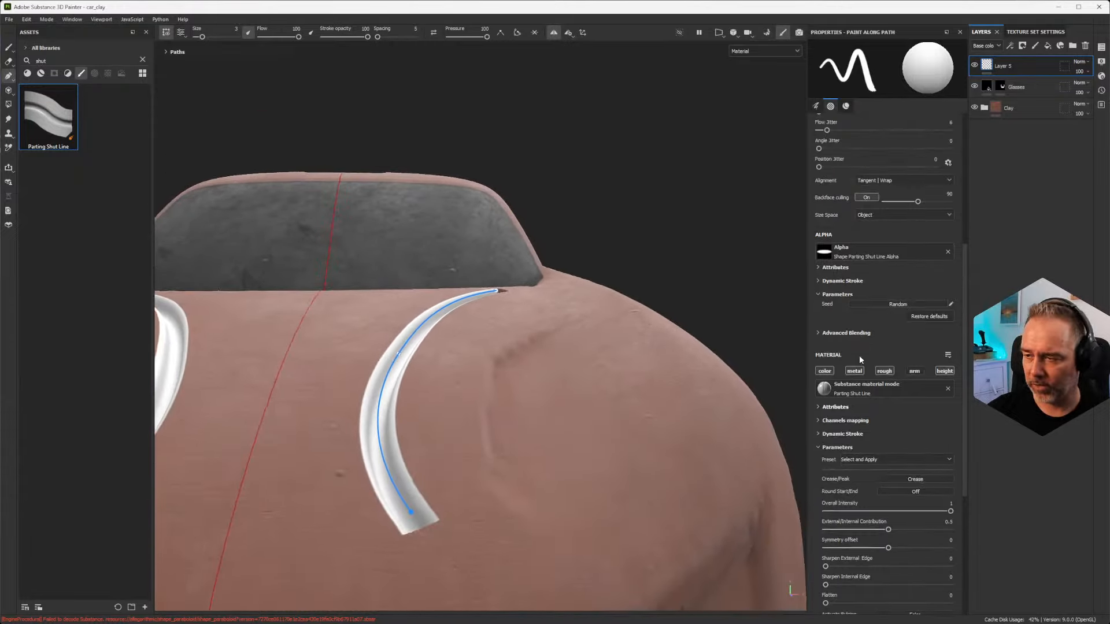
{"action": "scroll", "coordinate": [857, 370], "scroll_direction": "down", "scroll_amount": 5}
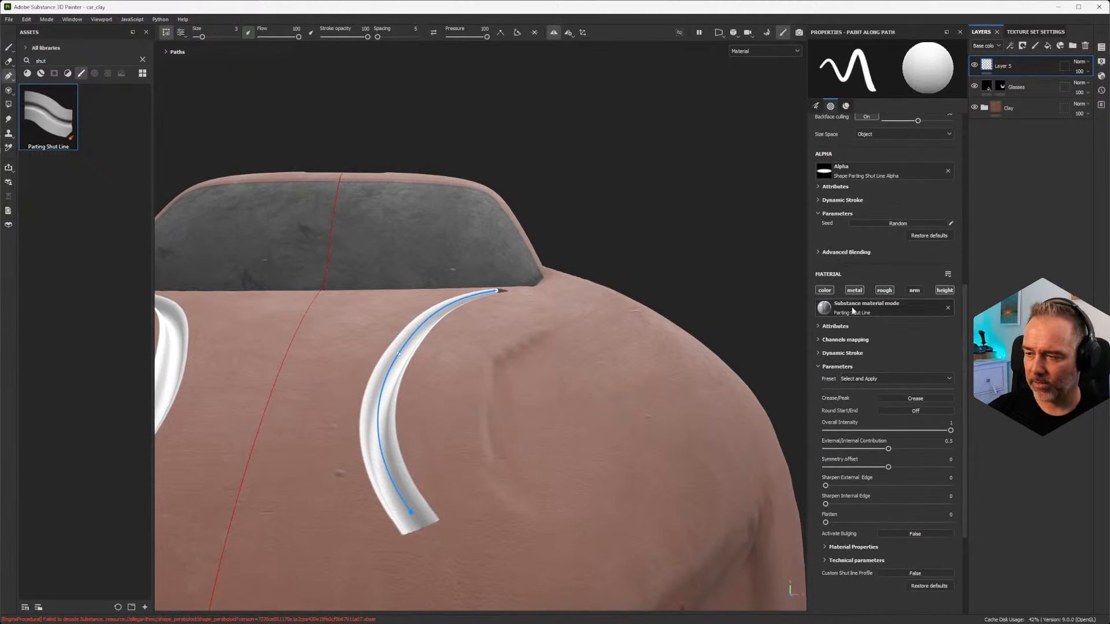
{"action": "scroll", "coordinate": [878, 281], "scroll_direction": "up", "scroll_amount": 4}
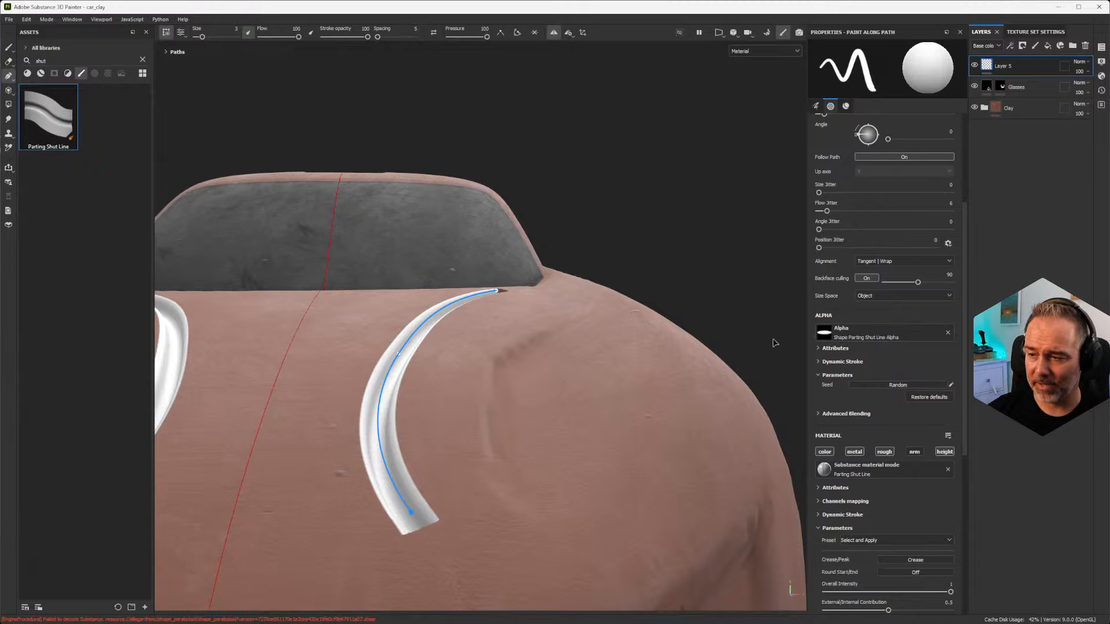
{"action": "left_click_drag", "start_coordinate": [447, 410], "coordinate": [328, 539], "text": "alt"}
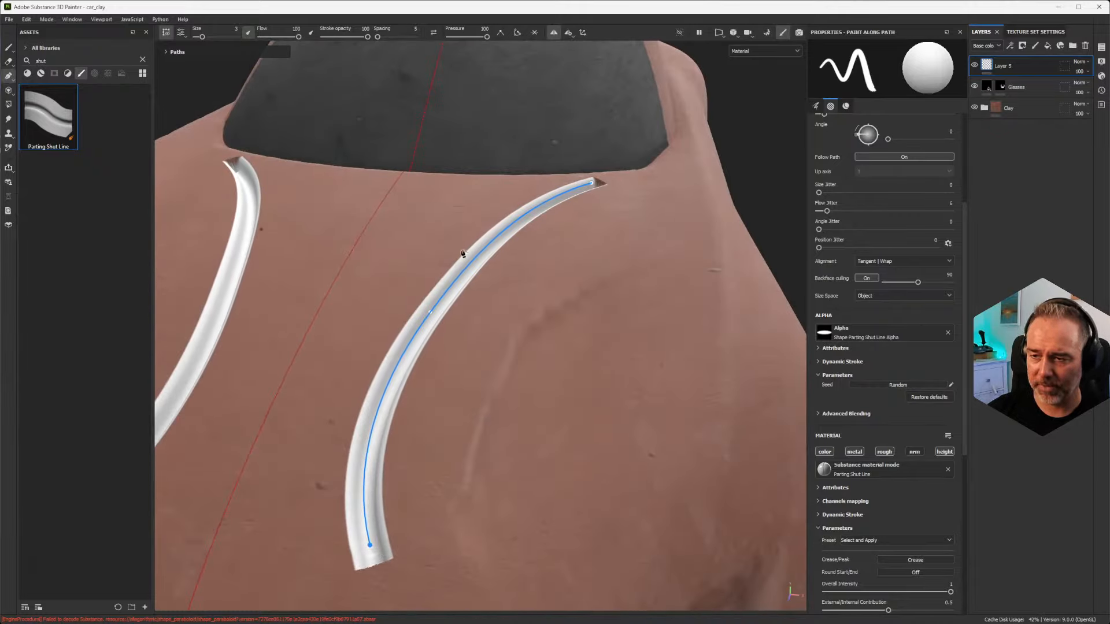
{"action": "left_click_drag", "start_coordinate": [587, 496], "coordinate": [585, 445], "text": "alt"}
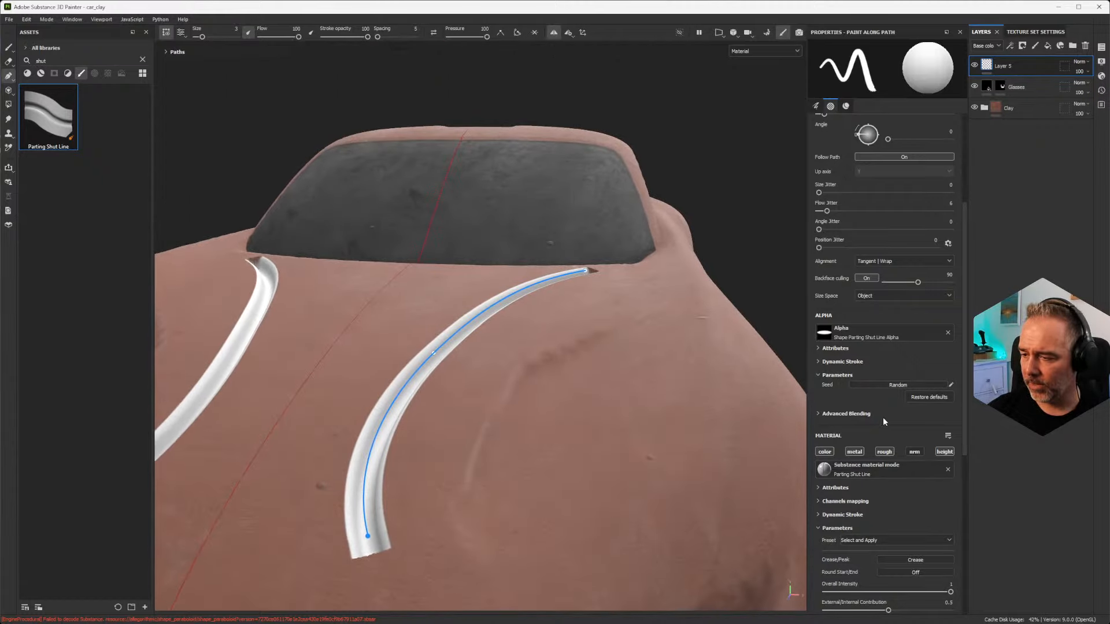
{"action": "scroll", "coordinate": [883, 417], "scroll_direction": "down", "scroll_amount": 3}
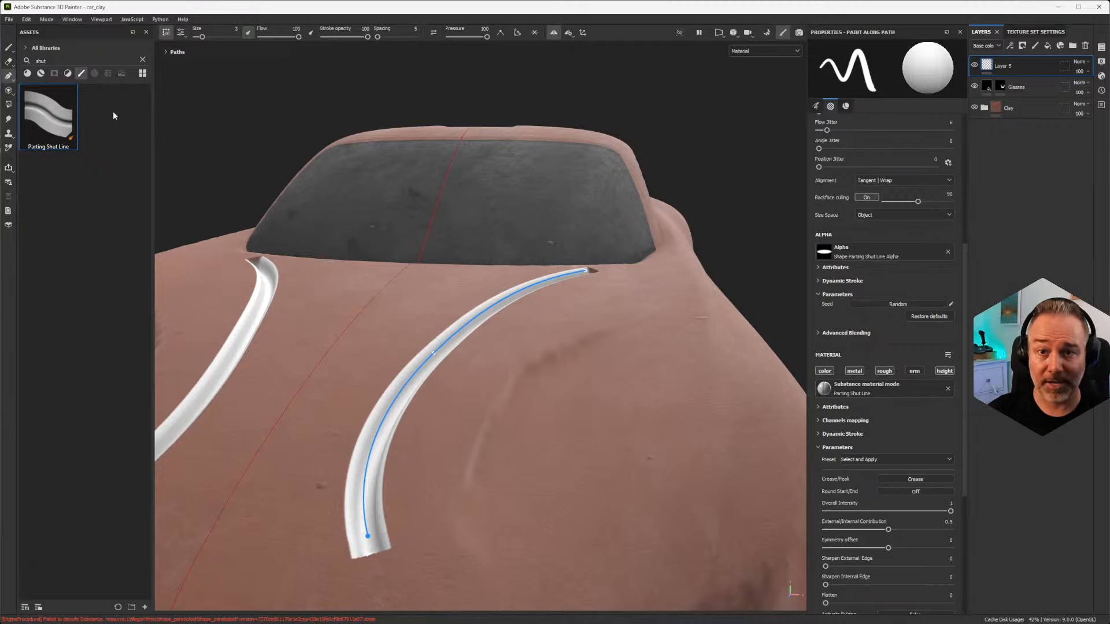
{"action": "left_click", "coordinate": [27, 73]}
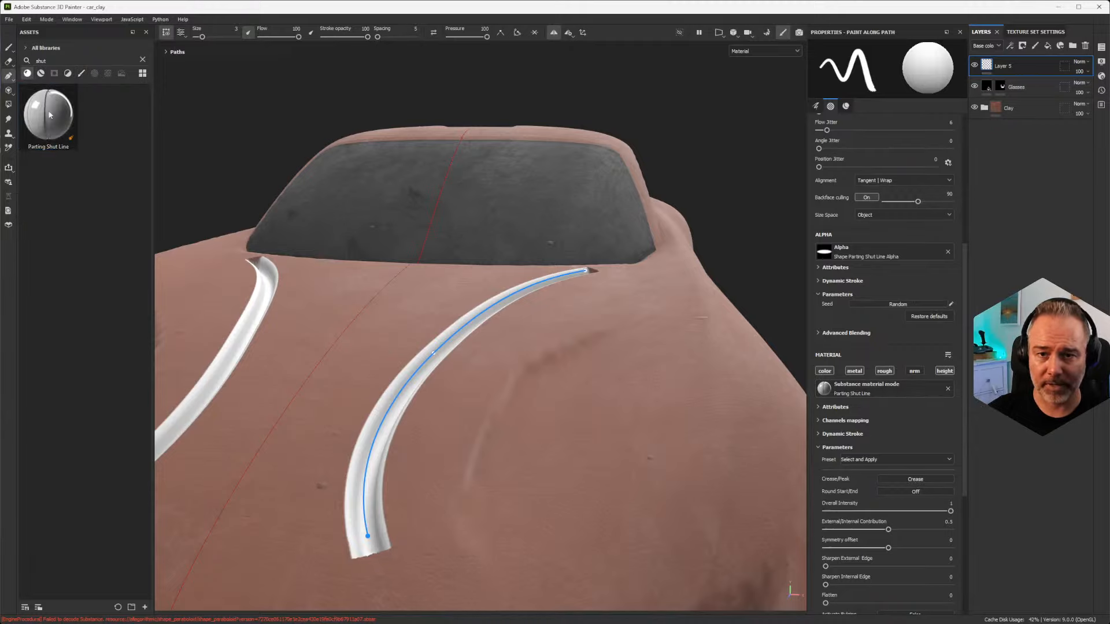
{"action": "left_click_drag", "start_coordinate": [50, 129], "coordinate": [877, 392]}
Step: Inspect the Parting Shut Line material on both hood lines from several angles and distances
{"action": "left_click_drag", "start_coordinate": [461, 349], "coordinate": [469, 350], "text": "alt"}
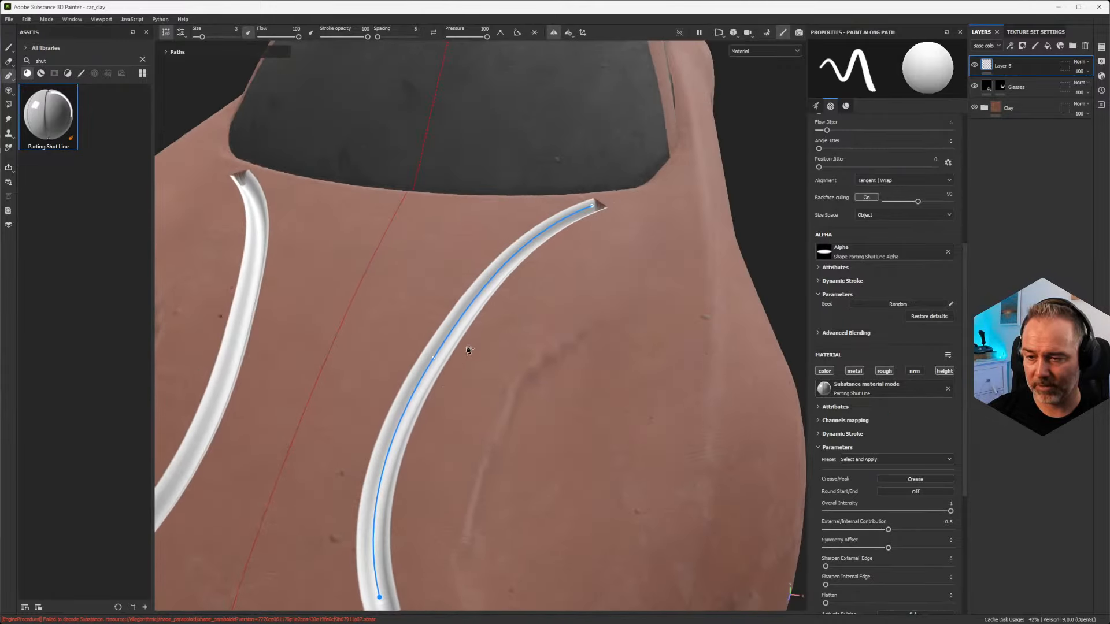
{"action": "right_click_drag", "start_coordinate": [469, 350], "coordinate": [510, 346], "text": "alt"}
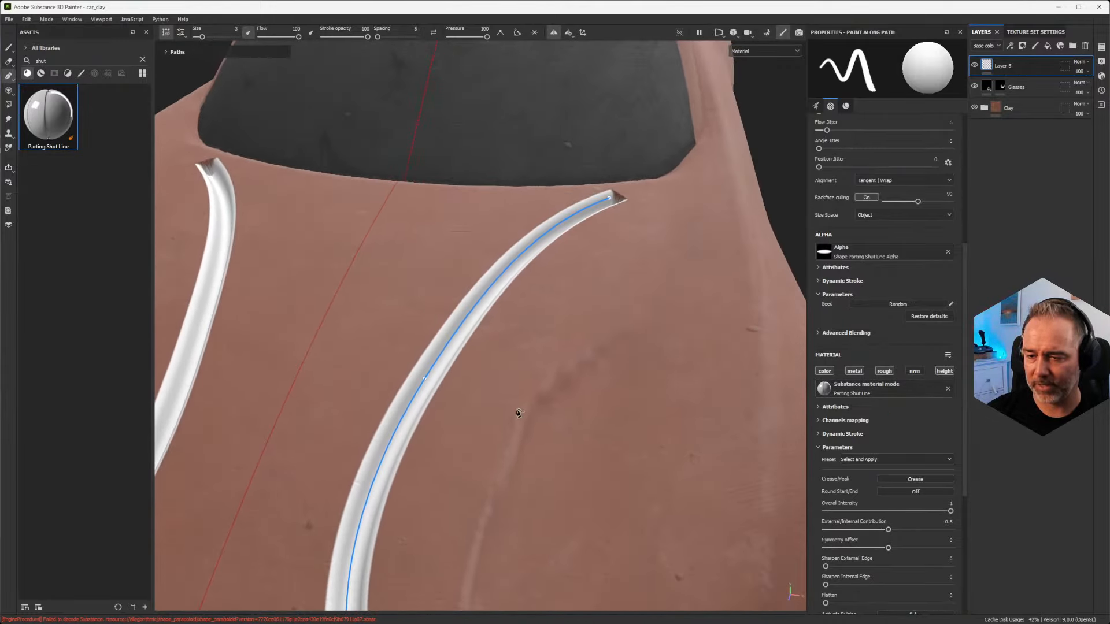
{"action": "middle_click_drag", "start_coordinate": [520, 413], "coordinate": [512, 339], "text": "alt"}
{"action": "scroll", "coordinate": [522, 357], "scroll_direction": "up", "scroll_amount": 2}
{"action": "scroll", "coordinate": [522, 357], "scroll_direction": "down", "scroll_amount": 4}
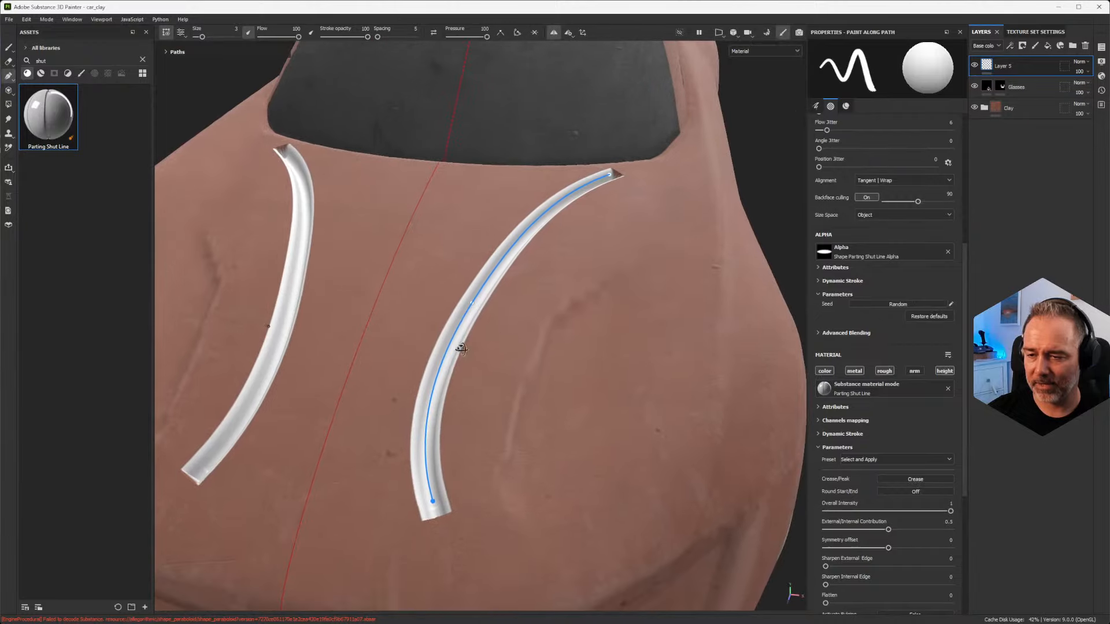
{"action": "left_click_drag", "start_coordinate": [461, 350], "coordinate": [492, 320], "text": "alt"}
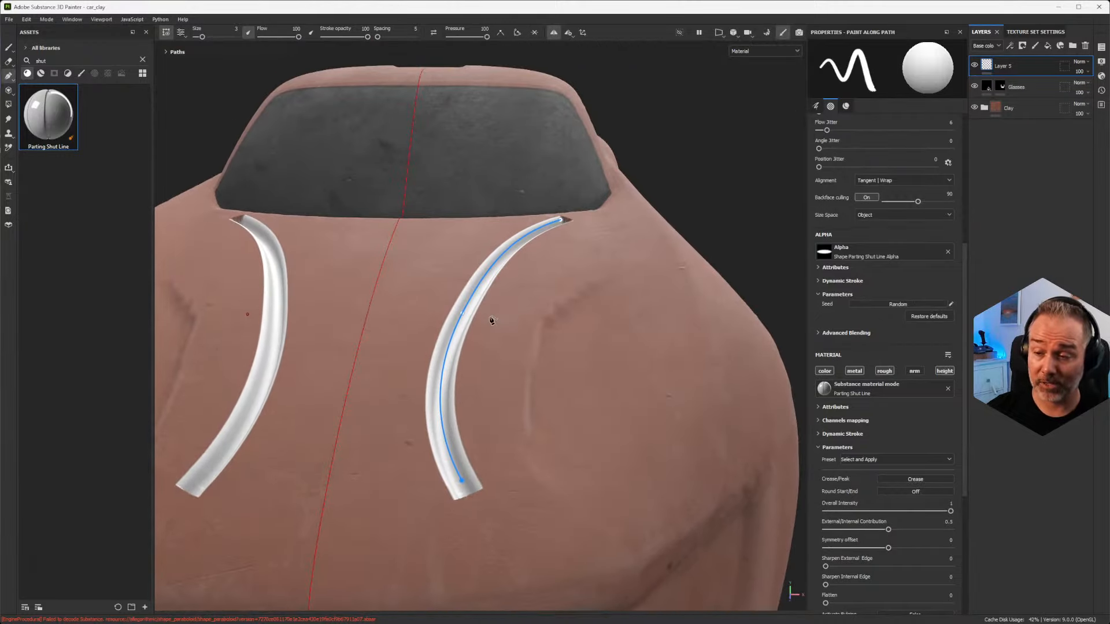
{"action": "scroll", "coordinate": [491, 319], "scroll_direction": "up", "scroll_amount": 2}
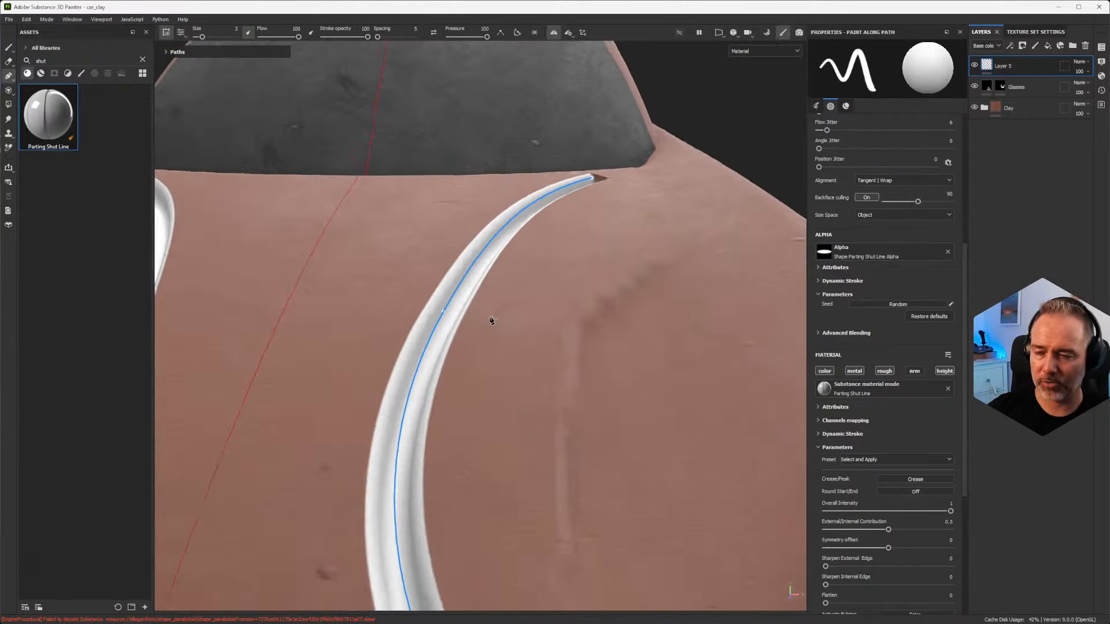
{"action": "scroll", "coordinate": [490, 319], "scroll_direction": "down", "scroll_amount": 5}
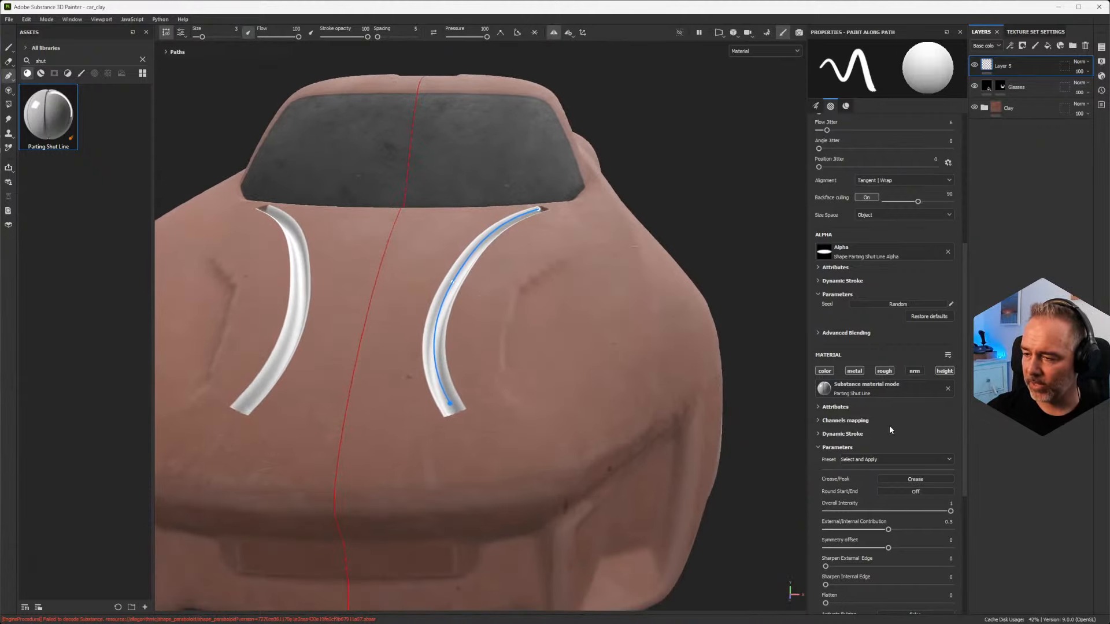
Step: Review the Parting Shut Line material's attributes, channels mapping and dynamic stroke settings
{"action": "scroll", "coordinate": [862, 414], "scroll_direction": "down", "scroll_amount": 2}
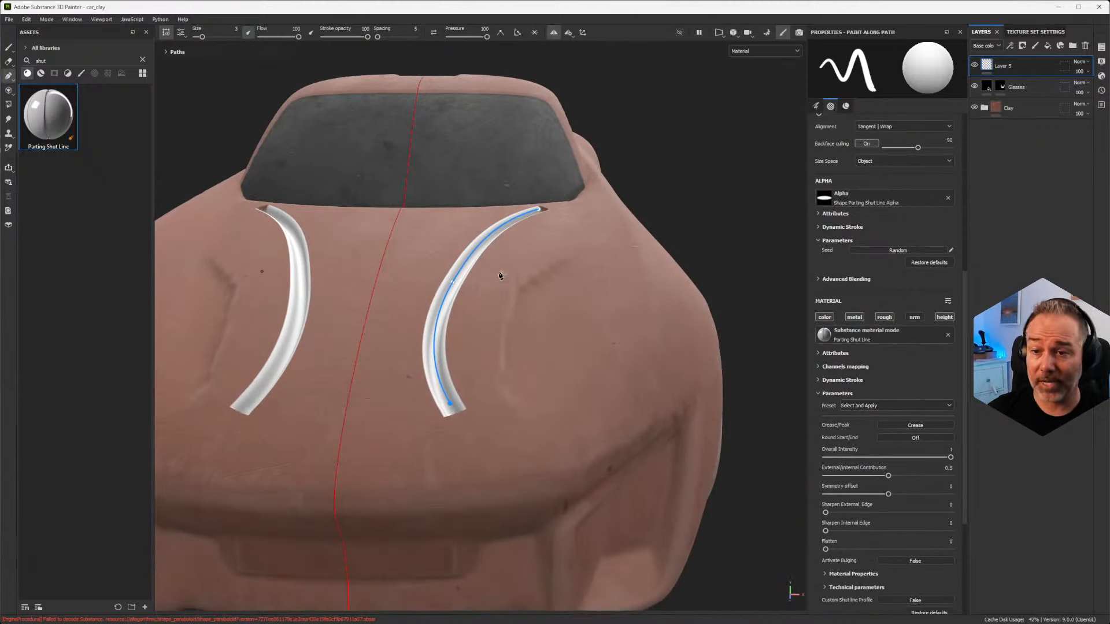
{"action": "scroll", "coordinate": [501, 275], "scroll_direction": "up", "scroll_amount": 3}
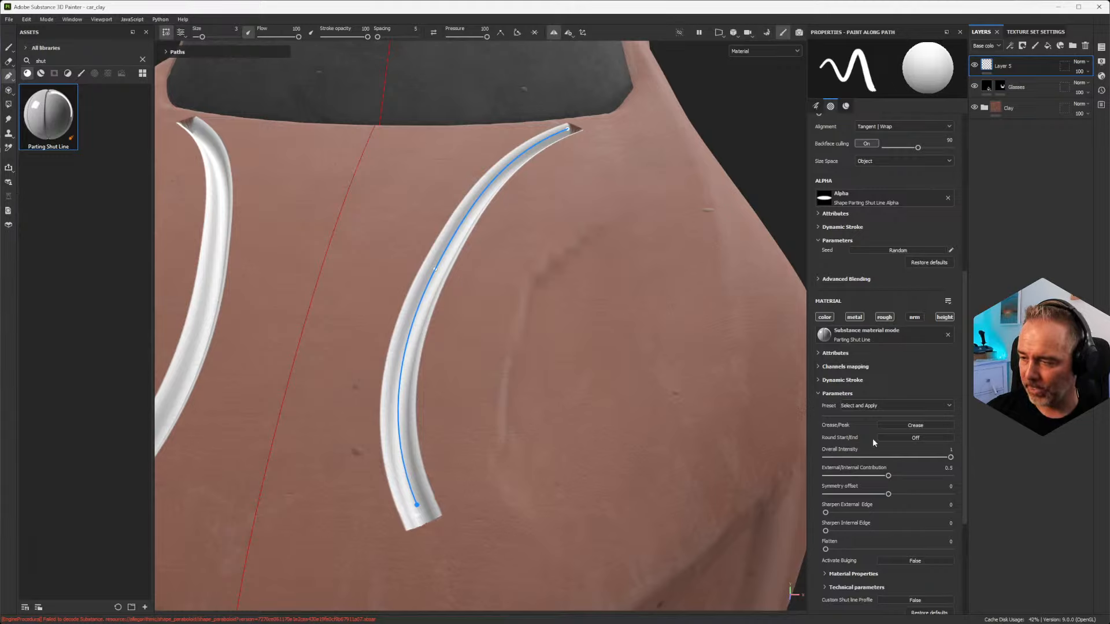
{"action": "left_click", "coordinate": [822, 354]}
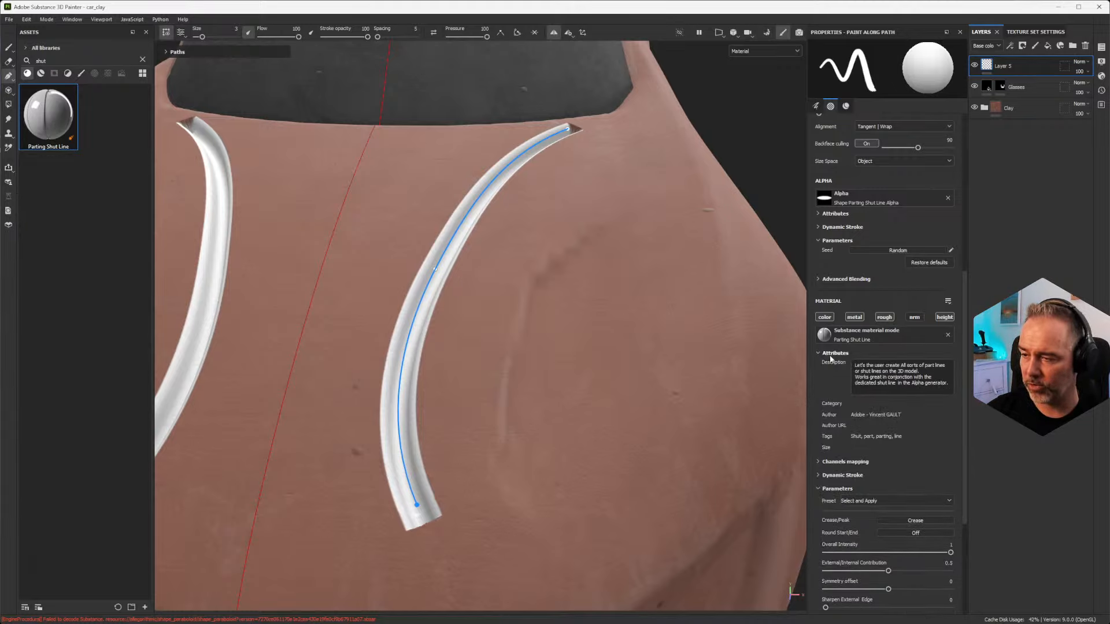
{"action": "left_click", "coordinate": [820, 354]}
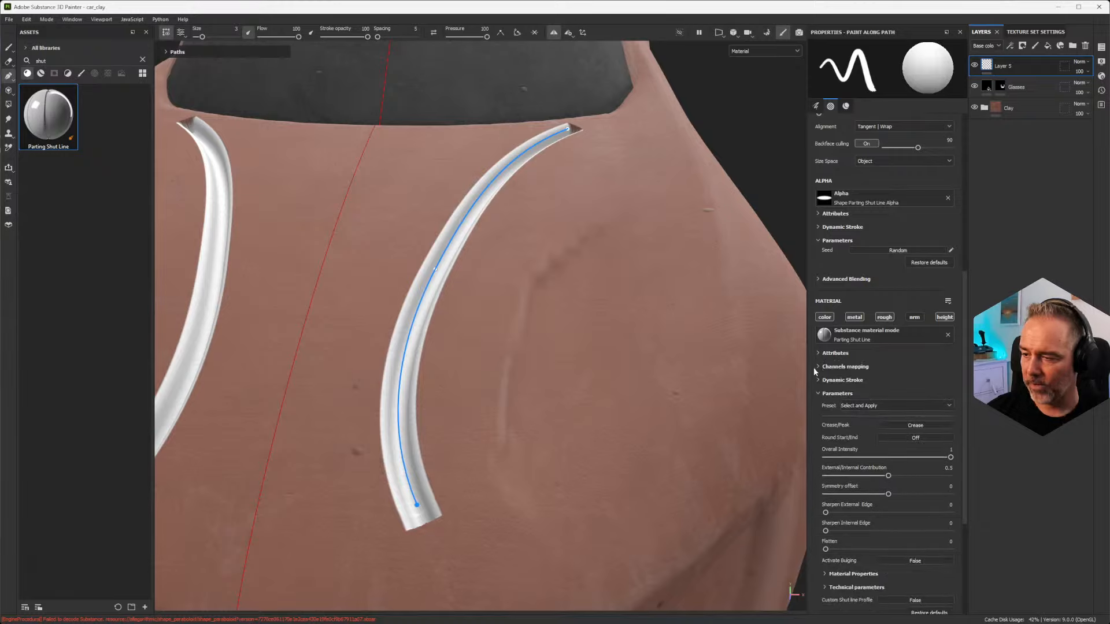
{"action": "left_click", "coordinate": [818, 366]}
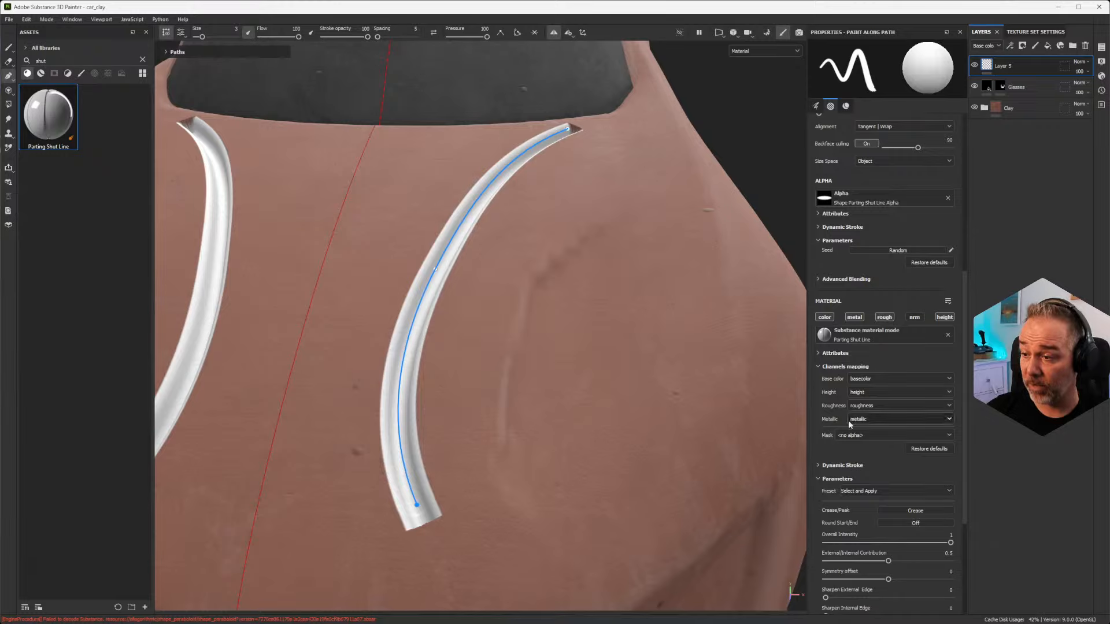
{"action": "left_click", "coordinate": [818, 367]}
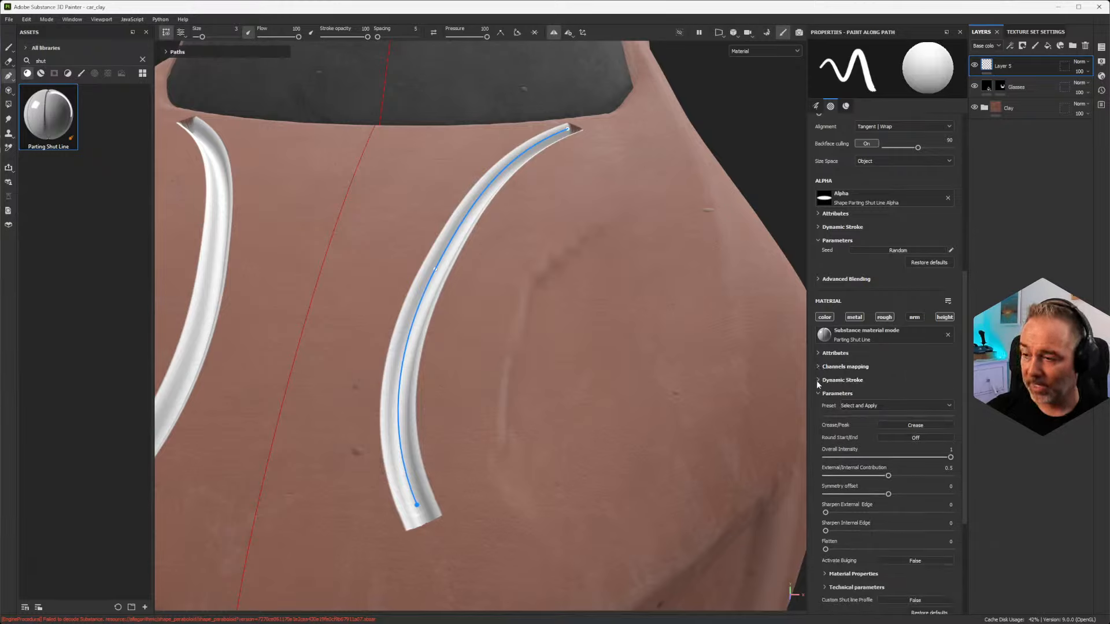
{"action": "left_click", "coordinate": [817, 380]}
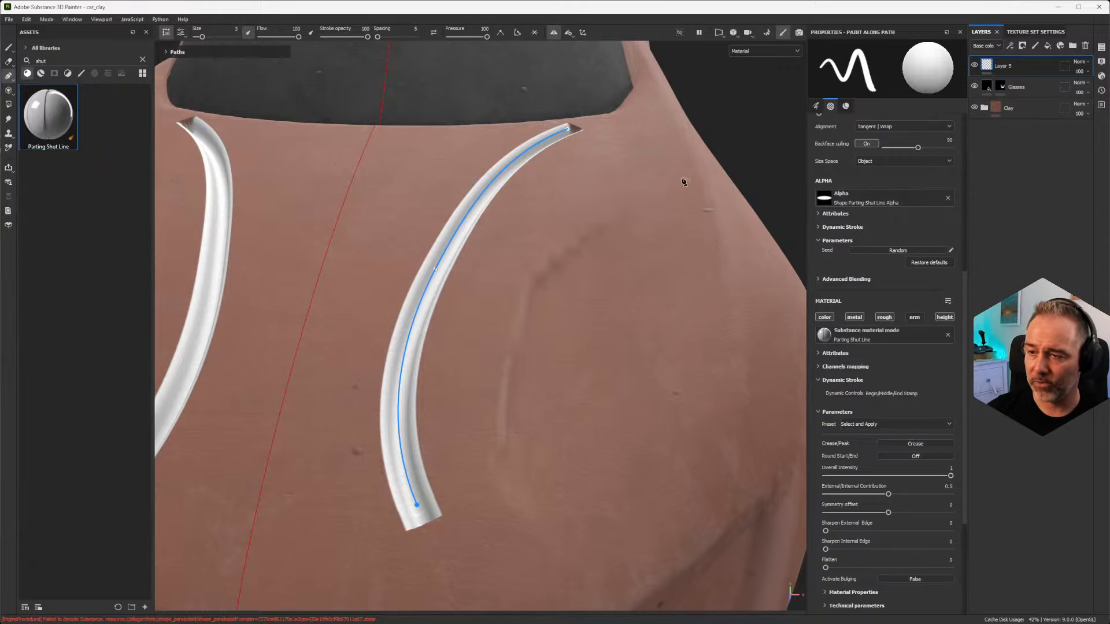
Step: Switch the hood shut line's Crease/Peak parameter to Peak and view the profile near the windshield
{"action": "left_click_drag", "start_coordinate": [631, 119], "coordinate": [602, 116], "text": "alt"}
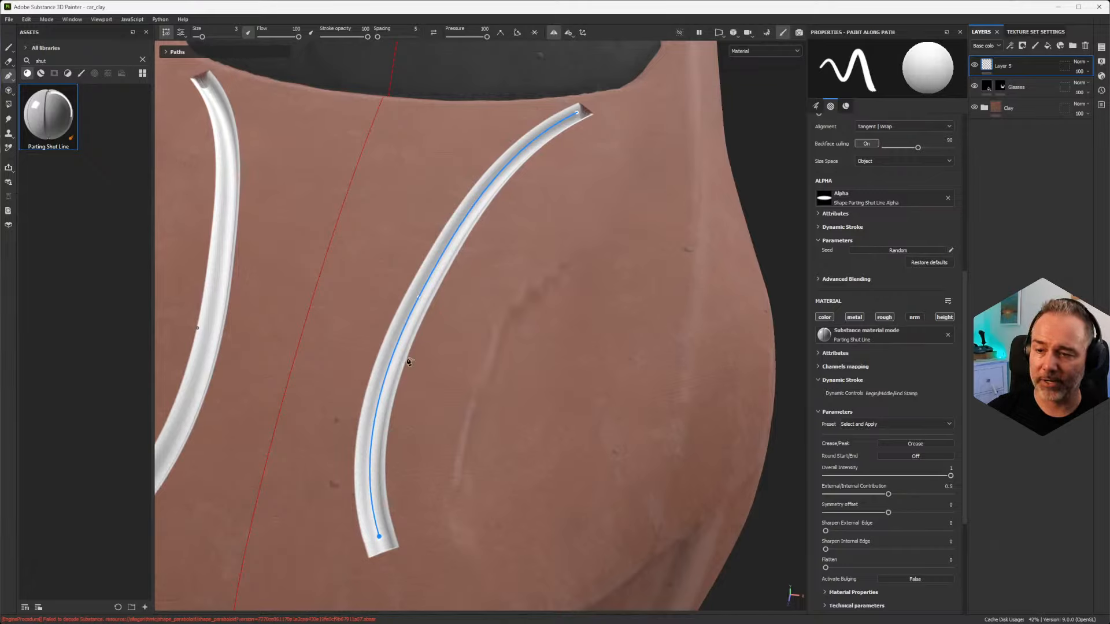
{"action": "left_click_drag", "start_coordinate": [525, 411], "coordinate": [523, 295], "text": "alt"}
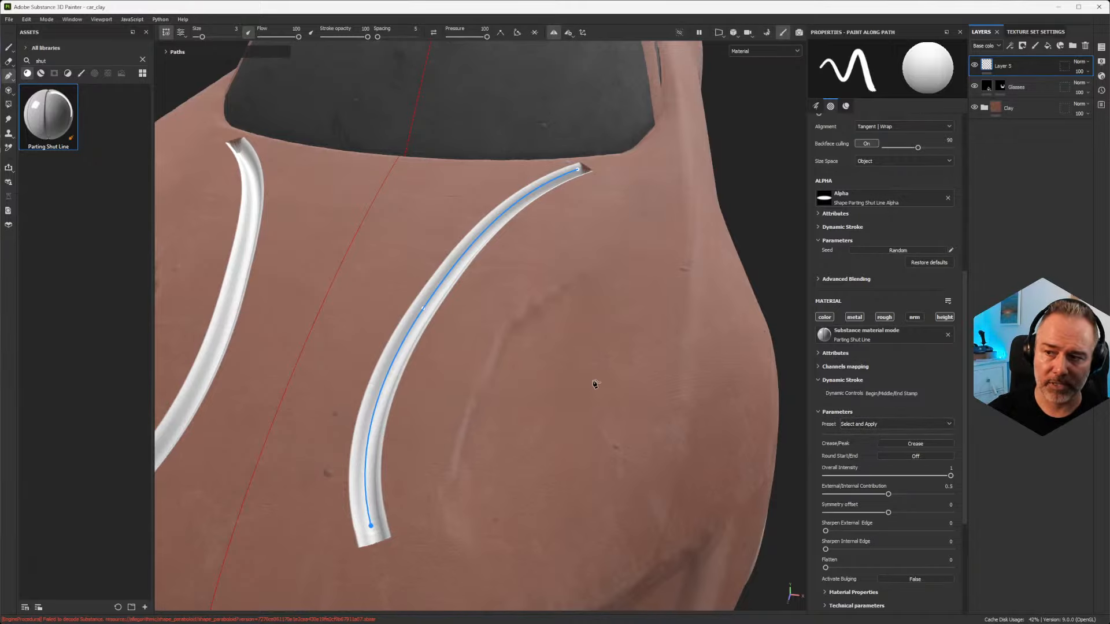
{"action": "scroll", "coordinate": [555, 388], "scroll_direction": "down", "scroll_amount": 2}
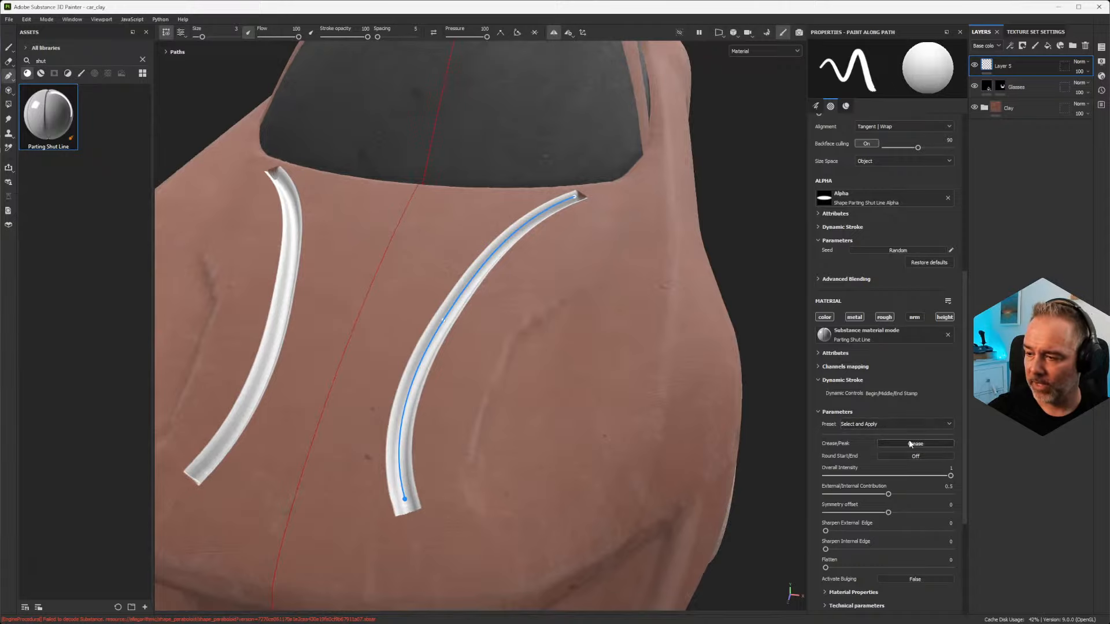
{"action": "right_click_drag", "start_coordinate": [532, 349], "coordinate": [535, 532], "text": "alt"}
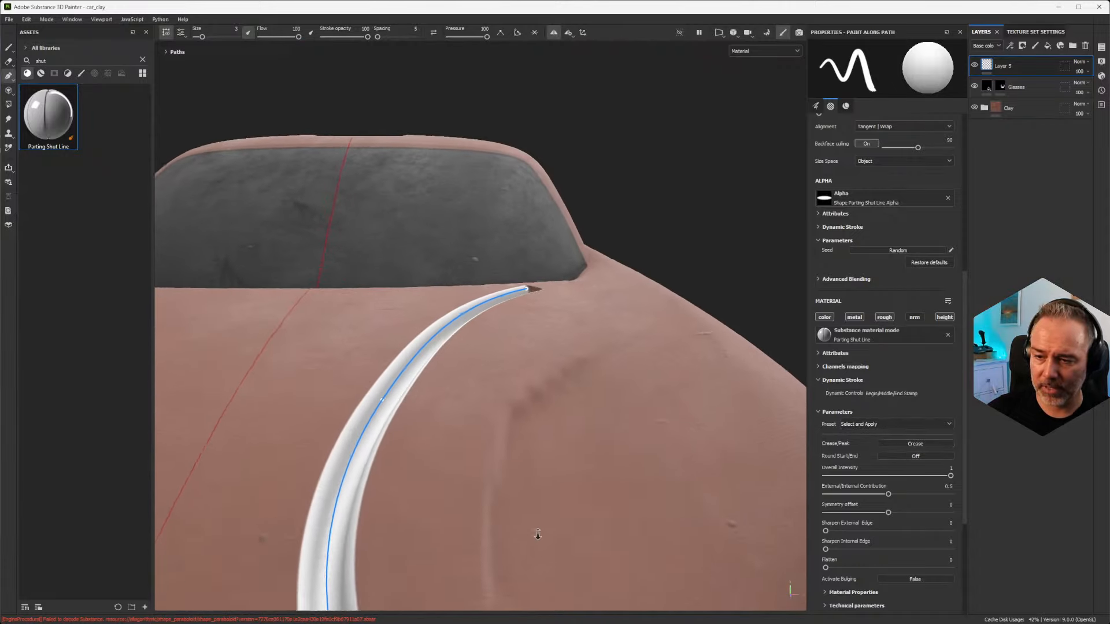
{"action": "middle_click_drag", "start_coordinate": [535, 532], "coordinate": [612, 330], "text": "alt"}
{"action": "mouse_move", "coordinate": [612, 329]}
{"action": "left_mouse_down", "text": "alt"}
{"action": "mouse_move", "coordinate": [599, 347]}
{"action": "mouse_move", "coordinate": [533, 288]}
{"action": "left_mouse_up", "text": "alt"}
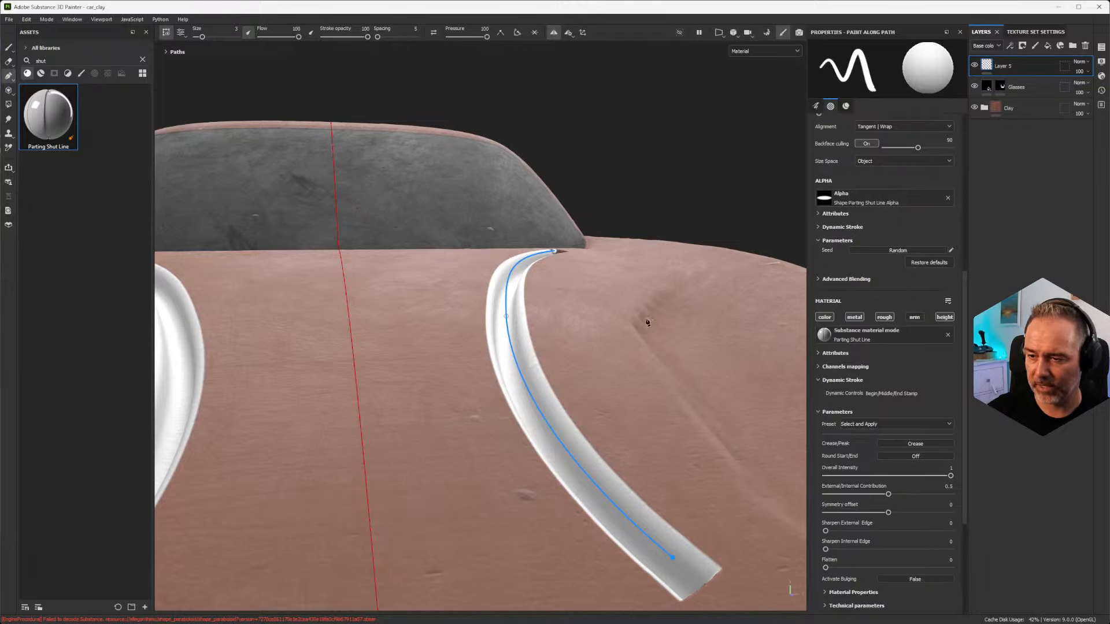
{"action": "left_click", "coordinate": [924, 444]}
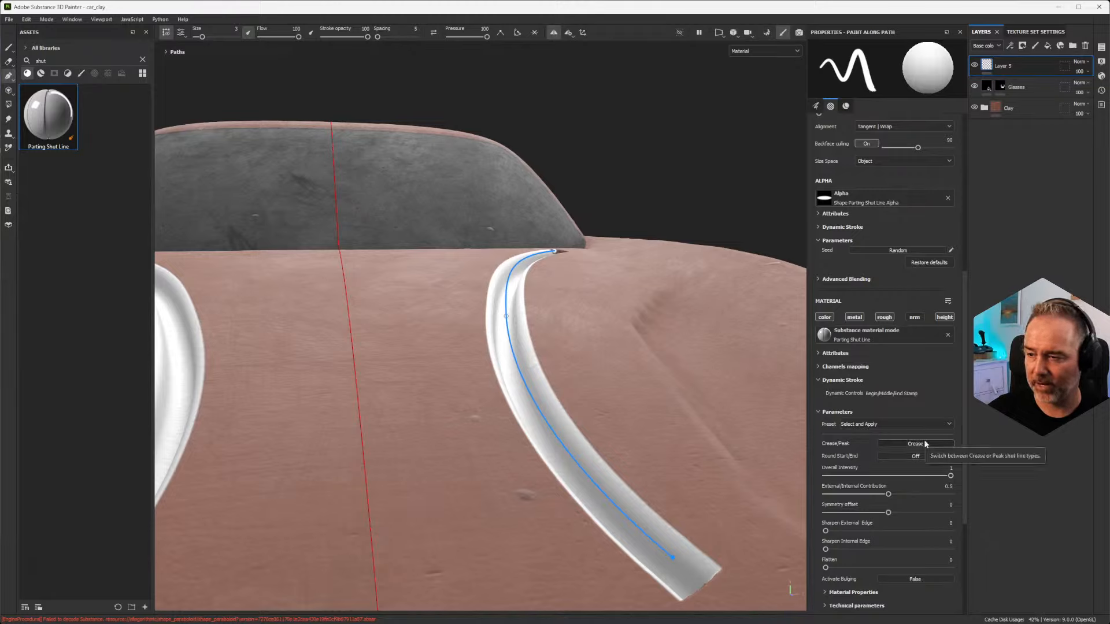
{"action": "left_click", "coordinate": [902, 441]}
{"action": "mouse_move", "coordinate": [628, 342]}
{"action": "left_mouse_down", "text": "alt"}
{"action": "mouse_move", "coordinate": [517, 347]}
{"action": "mouse_move", "coordinate": [619, 384]}
{"action": "mouse_move", "coordinate": [582, 345]}
{"action": "mouse_move", "coordinate": [535, 341]}
{"action": "mouse_move", "coordinate": [595, 312]}
{"action": "mouse_move", "coordinate": [529, 337]}
{"action": "mouse_move", "coordinate": [540, 349]}
{"action": "mouse_move", "coordinate": [595, 311]}
{"action": "mouse_move", "coordinate": [592, 328]}
{"action": "left_mouse_up", "text": "alt"}
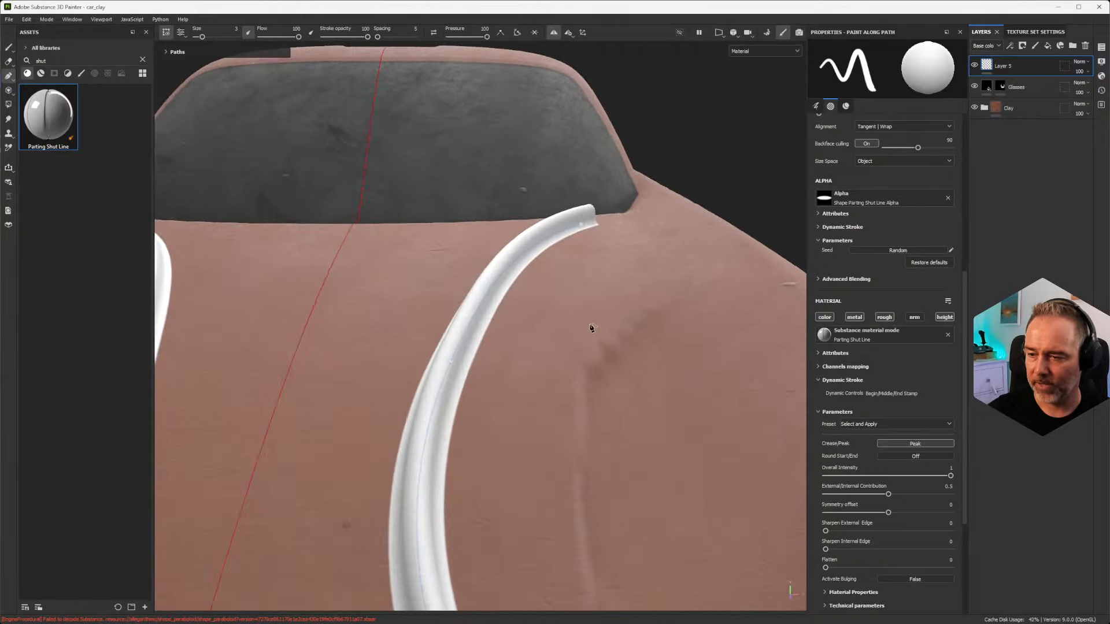
Step: Disable the color, metal and rough channels so the shut line affects only height, and set its type back to Crease
{"action": "left_click", "coordinate": [826, 319]}
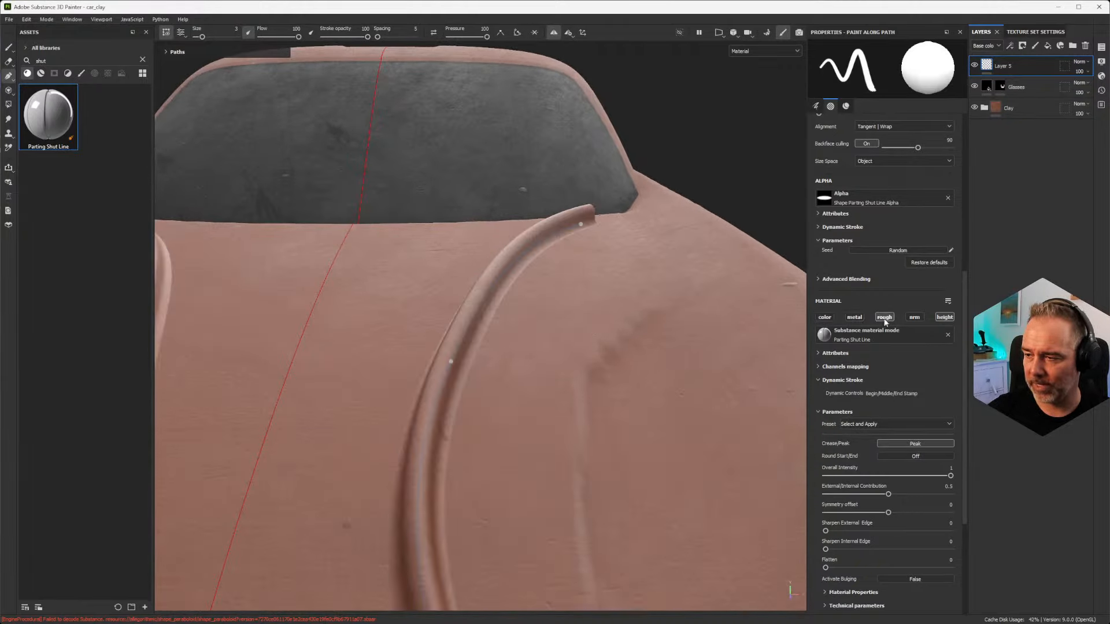
{"action": "left_click_drag", "start_coordinate": [543, 327], "coordinate": [518, 397], "text": "alt"}
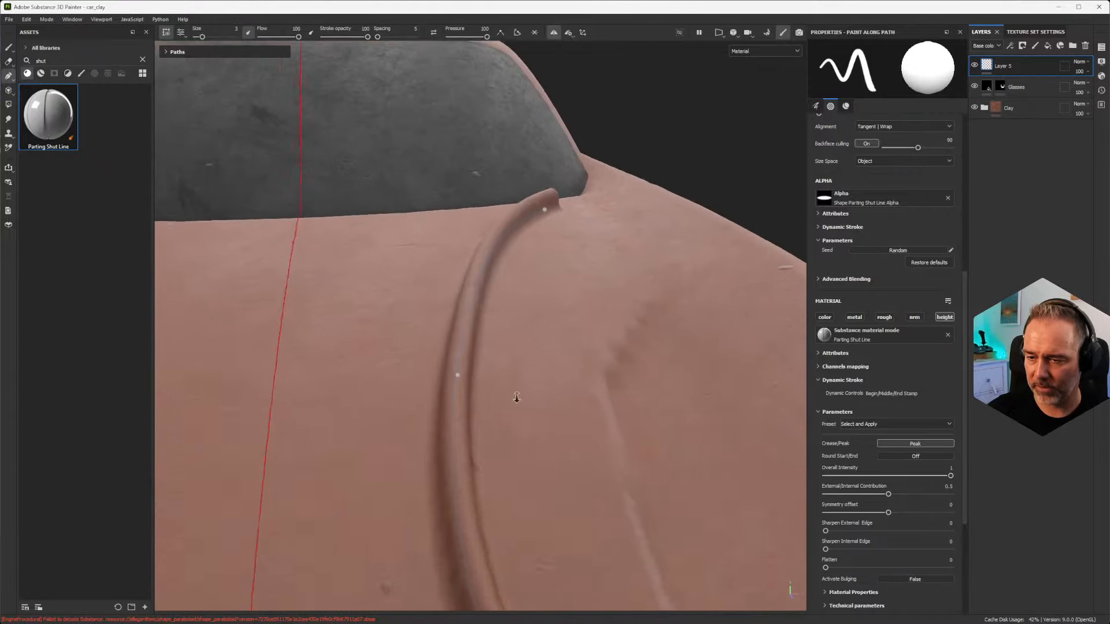
{"action": "left_click_drag", "start_coordinate": [518, 493], "coordinate": [617, 420], "text": "alt"}
{"action": "left_click", "coordinate": [903, 445]}
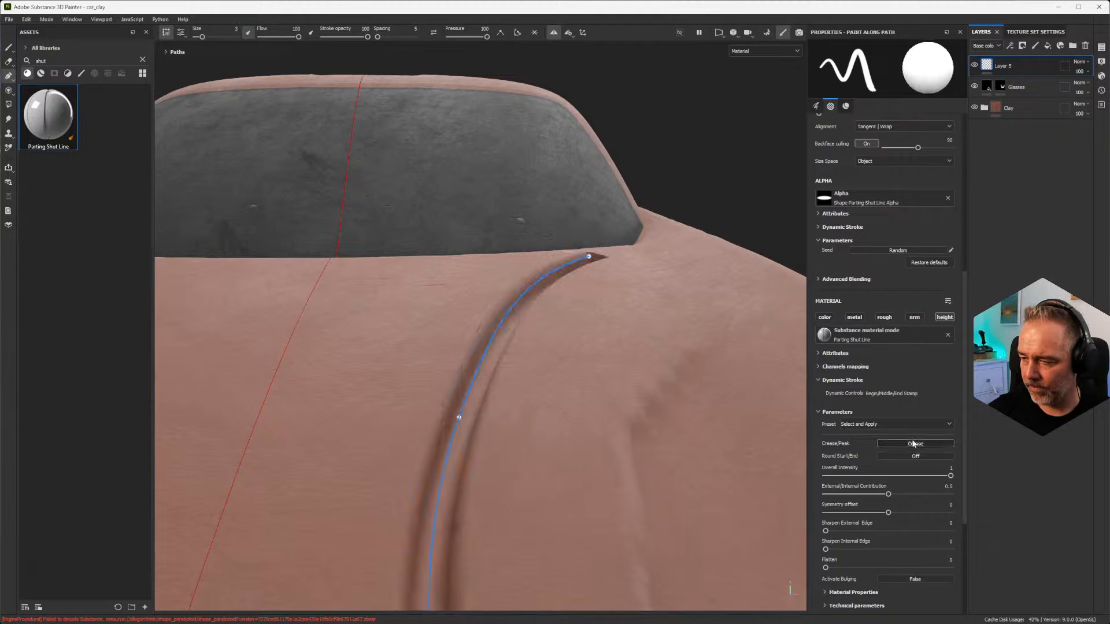
{"action": "left_click_drag", "start_coordinate": [626, 409], "coordinate": [607, 382], "text": "alt"}
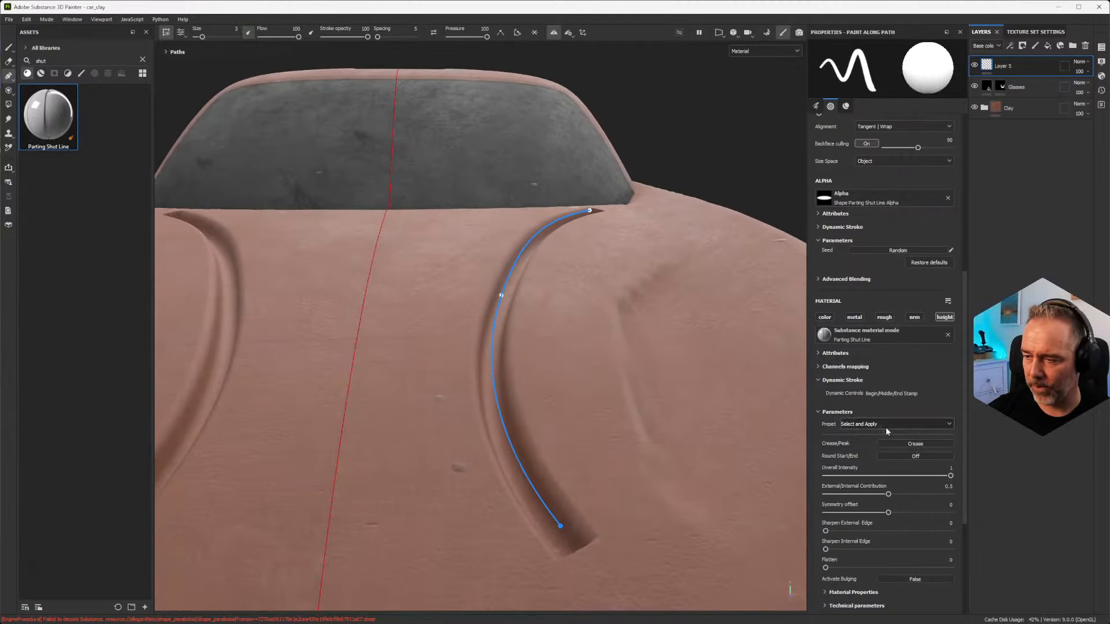
Step: Try the Round Start/End option on the hood shut lines, inspect their ends, and turn the option off again
{"action": "left_click_drag", "start_coordinate": [550, 446], "coordinate": [564, 495], "text": "alt"}
{"action": "left_click", "coordinate": [903, 455]}
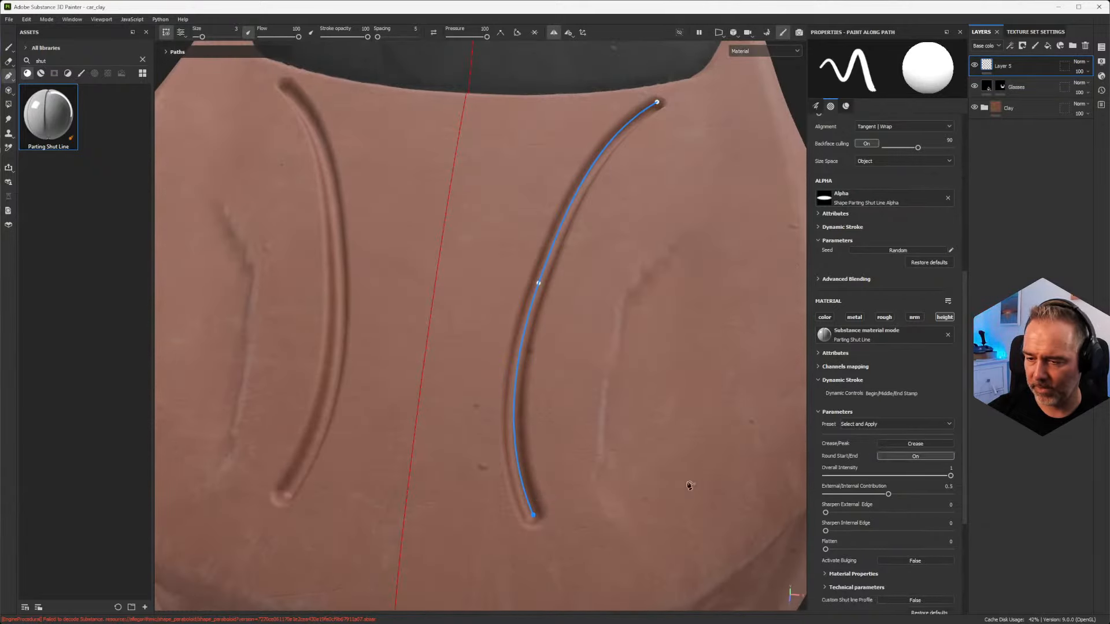
{"action": "middle_click_drag", "start_coordinate": [673, 202], "coordinate": [607, 336], "text": "alt"}
{"action": "left_click_drag", "start_coordinate": [607, 336], "coordinate": [577, 376], "text": "alt"}
{"action": "right_click_drag", "start_coordinate": [566, 270], "coordinate": [555, 520], "text": "alt"}
{"action": "left_click_drag", "start_coordinate": [566, 492], "coordinate": [545, 443], "text": "alt"}
{"action": "middle_click_drag", "start_coordinate": [559, 438], "coordinate": [544, 315], "text": "alt"}
{"action": "scroll", "coordinate": [527, 376], "scroll_direction": "down", "scroll_amount": 2}
{"action": "left_click_drag", "start_coordinate": [527, 377], "coordinate": [503, 292], "text": "alt"}
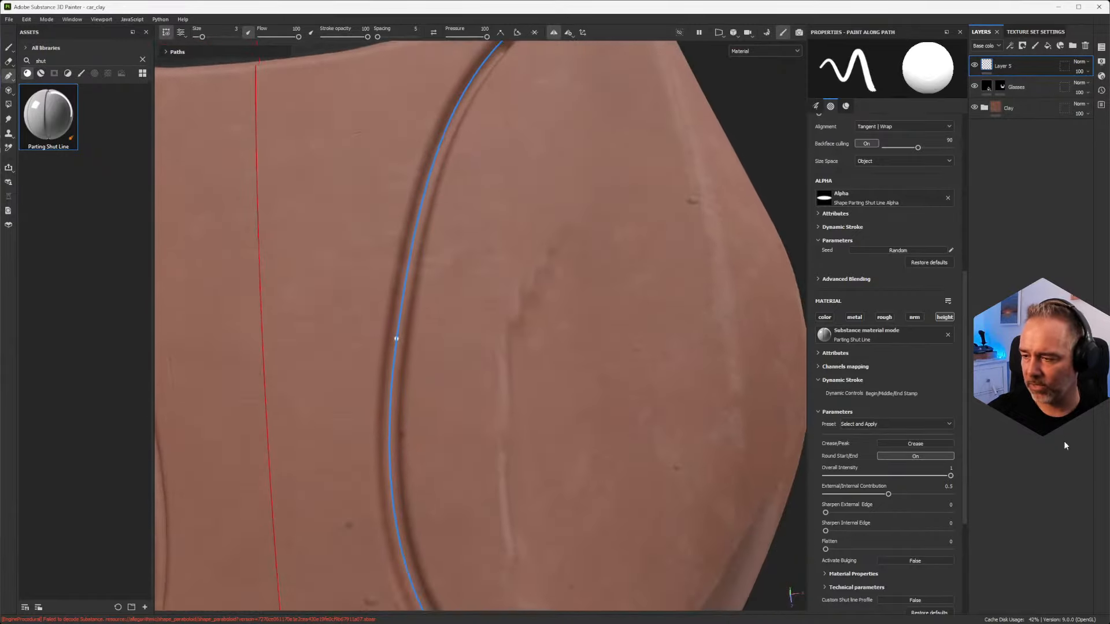
{"action": "left_click", "coordinate": [920, 456]}
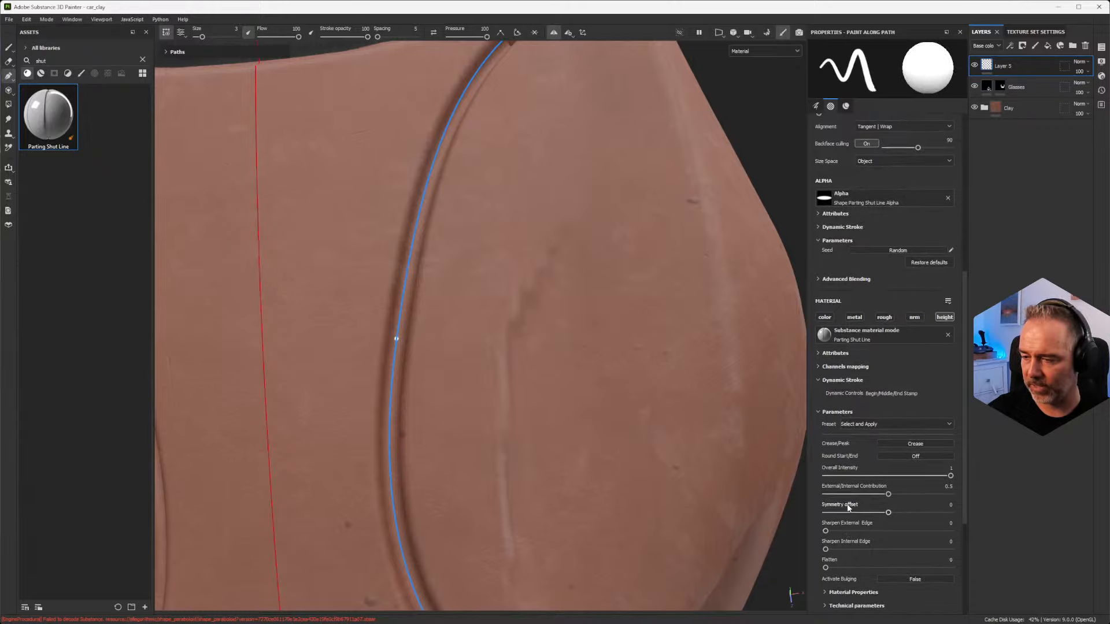
Step: Inspect the crease profile and the squared front end of the hood shut line at close range
{"action": "left_click_drag", "start_coordinate": [452, 473], "coordinate": [393, 411], "text": "alt"}
{"action": "middle_click_drag", "start_coordinate": [394, 411], "coordinate": [441, 324], "text": "alt"}
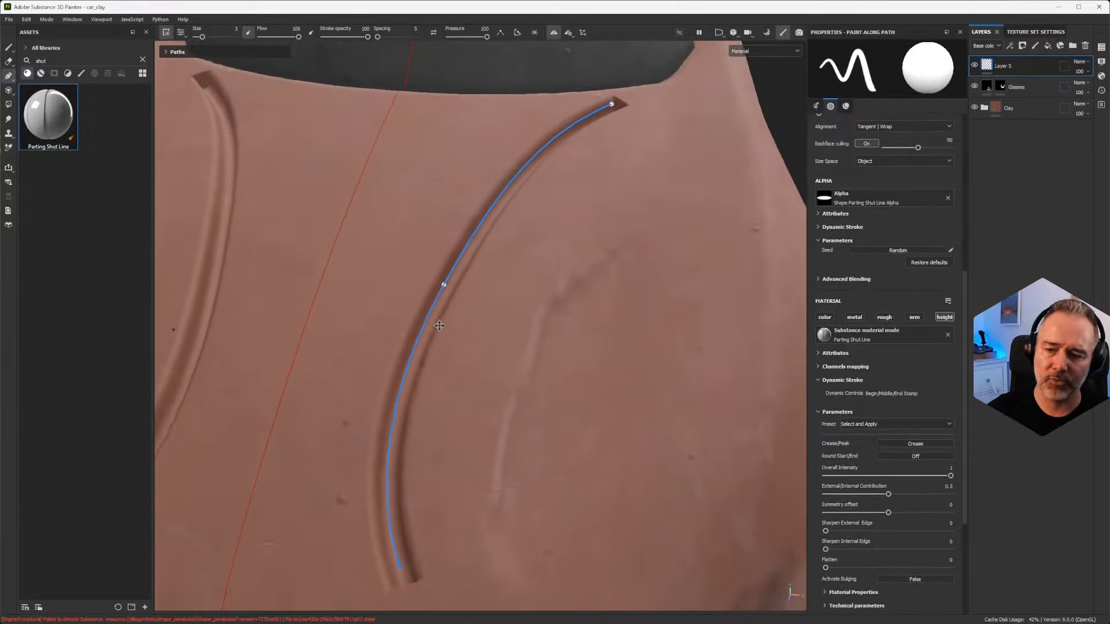
{"action": "right_click_drag", "start_coordinate": [441, 324], "coordinate": [456, 384], "text": "alt"}
{"action": "middle_click_drag", "start_coordinate": [456, 384], "coordinate": [559, 302], "text": "alt"}
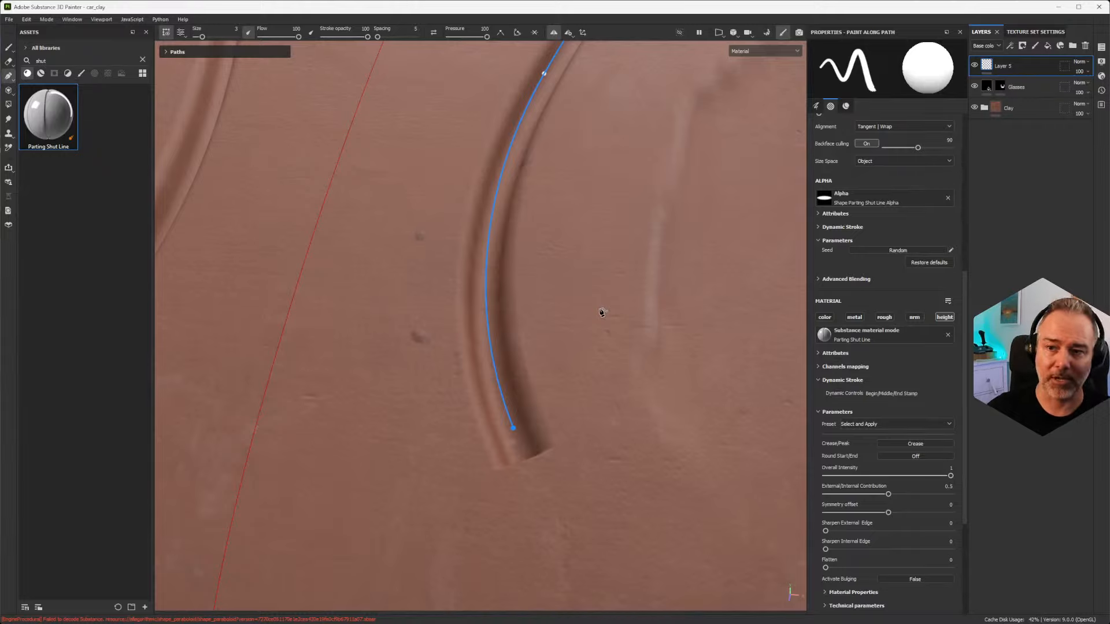
{"action": "middle_click_drag", "start_coordinate": [613, 303], "coordinate": [564, 378], "text": "alt"}
{"action": "scroll", "coordinate": [581, 325], "scroll_direction": "down", "scroll_amount": 3}
{"action": "left_click_drag", "start_coordinate": [562, 386], "coordinate": [536, 394], "text": "alt"}
{"action": "left_click_drag", "start_coordinate": [567, 345], "coordinate": [575, 400], "text": "alt"}
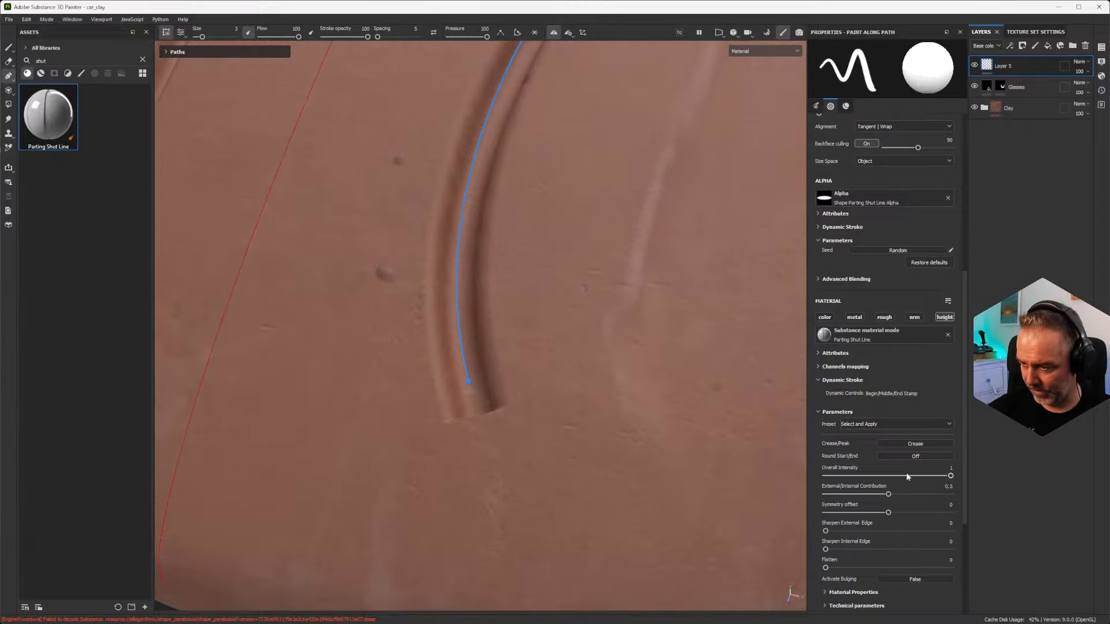
Step: Try varying the shut line's Overall Intensity while viewing the hood from a low angle, and leave it at 1
{"action": "left_click_drag", "start_coordinate": [465, 188], "coordinate": [607, 209], "text": "alt"}
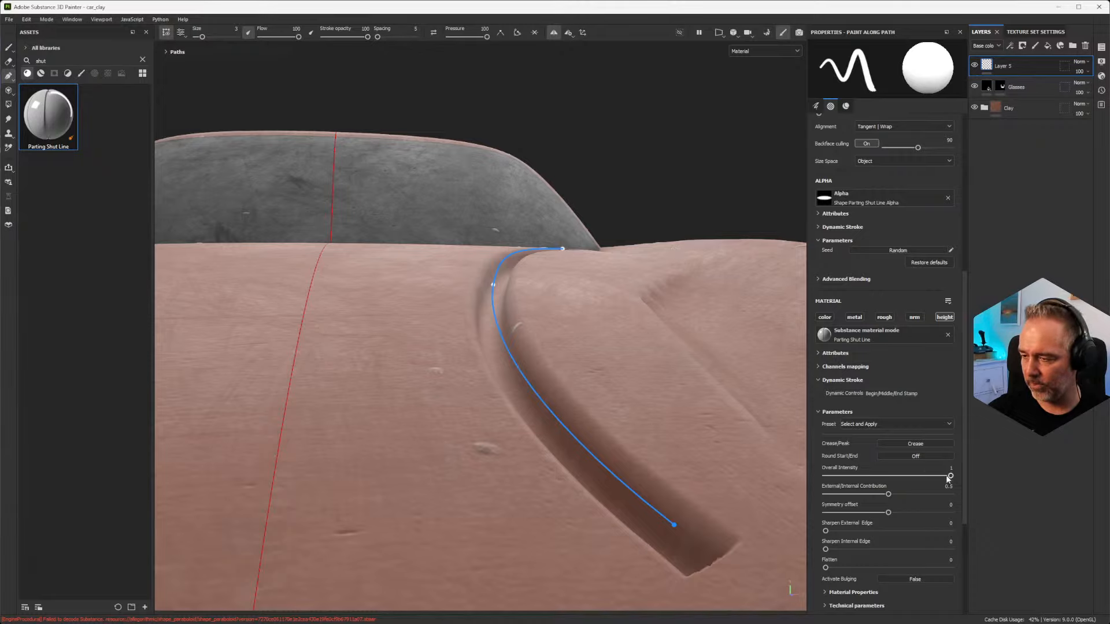
{"action": "left_click_drag", "start_coordinate": [948, 478], "coordinate": [987, 477]}
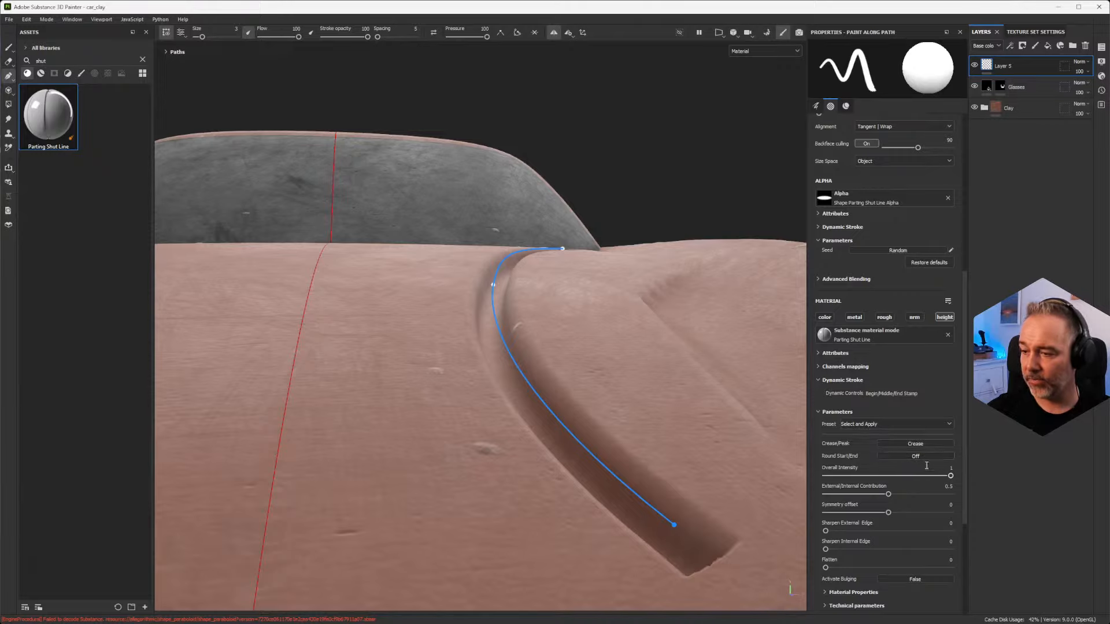
{"action": "left_click_drag", "start_coordinate": [544, 329], "coordinate": [515, 353], "text": "alt"}
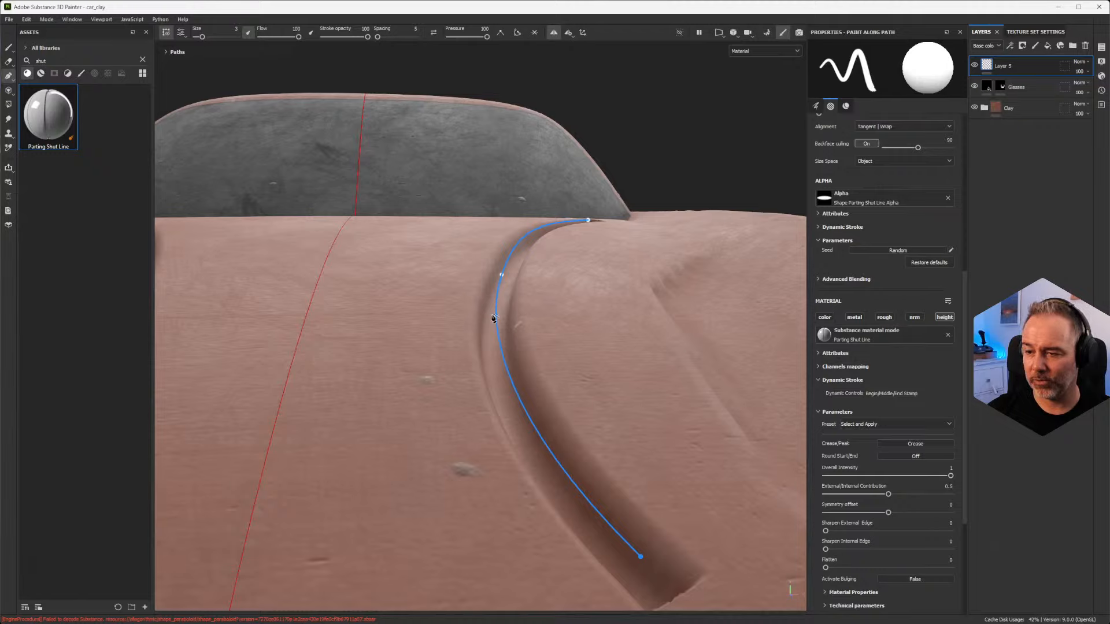
{"action": "left_click_drag", "start_coordinate": [477, 310], "coordinate": [453, 296], "text": "alt"}
Step: Raise the displacement scale in the shader settings and examine the depth of the shut line's groove
{"action": "left_click", "coordinate": [1102, 76]}
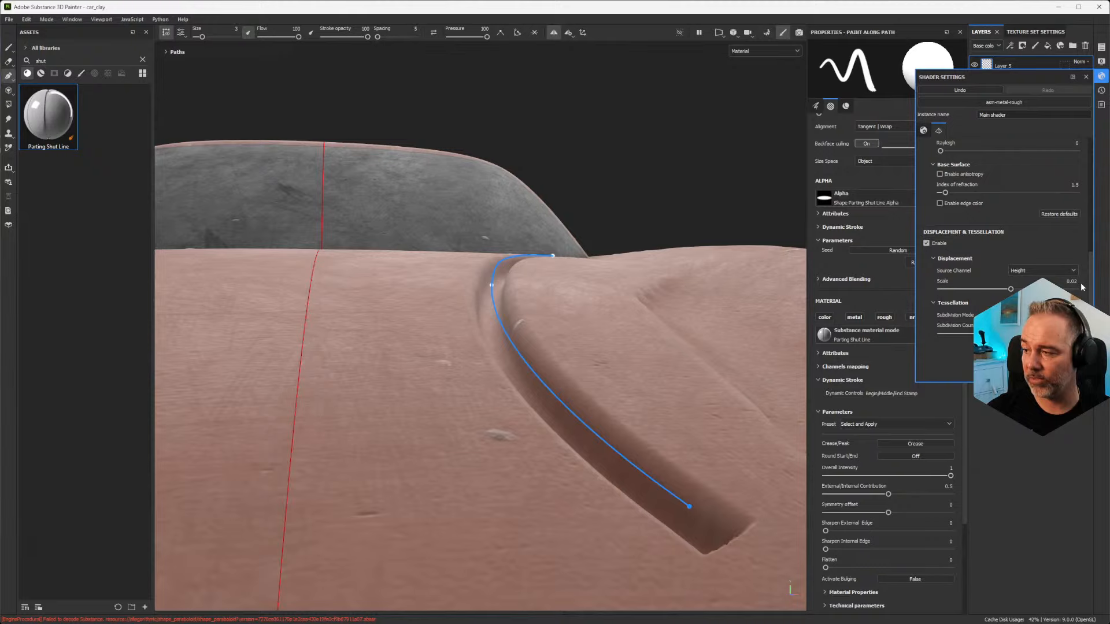
{"action": "left_click_drag", "start_coordinate": [579, 302], "coordinate": [541, 307], "text": "alt"}
{"action": "left_click_drag", "start_coordinate": [537, 252], "coordinate": [532, 391], "text": "alt"}
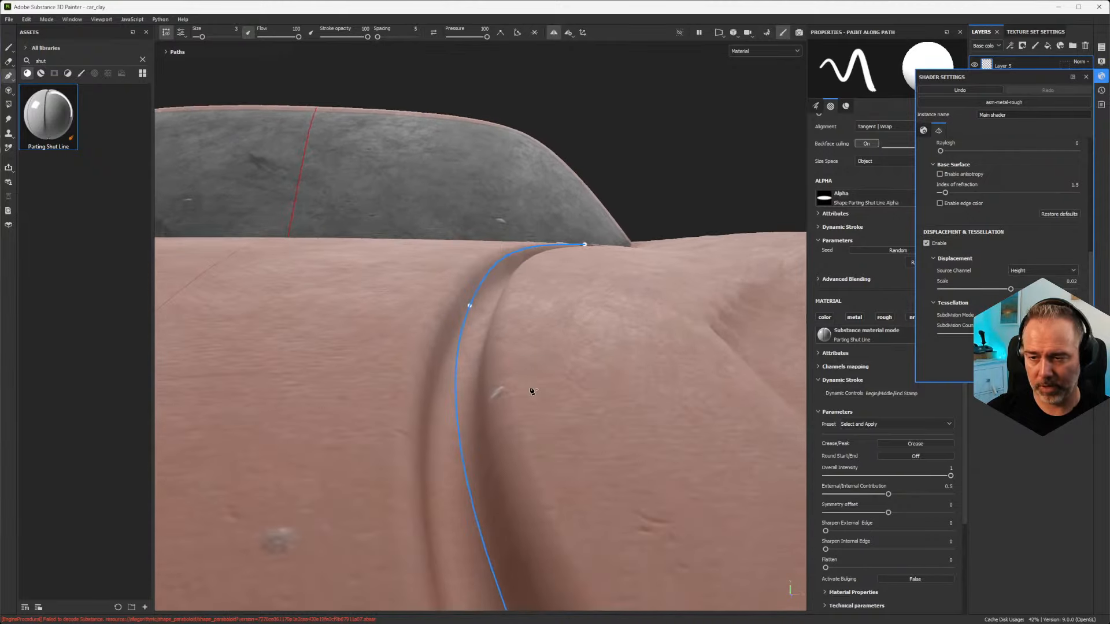
{"action": "mouse_move", "coordinate": [1010, 291]}
{"action": "left_mouse_down"}
{"action": "mouse_move", "coordinate": [1071, 289]}
{"action": "mouse_move", "coordinate": [1002, 289]}
{"action": "mouse_move", "coordinate": [1025, 289]}
{"action": "left_mouse_up"}
{"action": "left_click_drag", "start_coordinate": [664, 283], "coordinate": [701, 305], "text": "alt"}
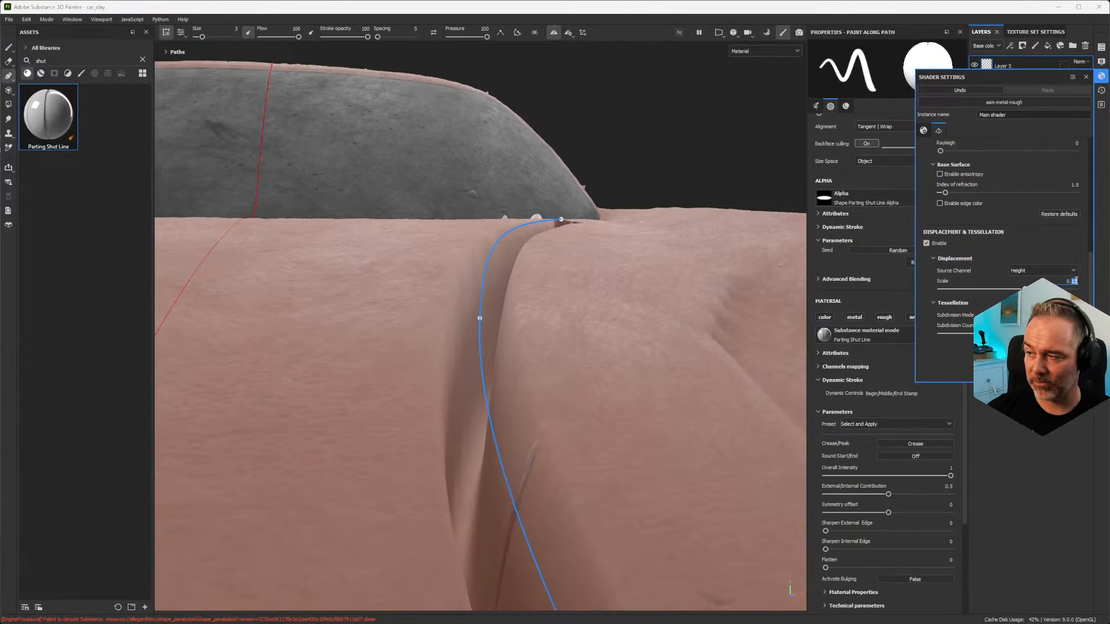
Step: Try a displacement scale of 0.2 on the car, and return the scale to 0.02
{"action": "double_click", "coordinate": [1068, 281]}
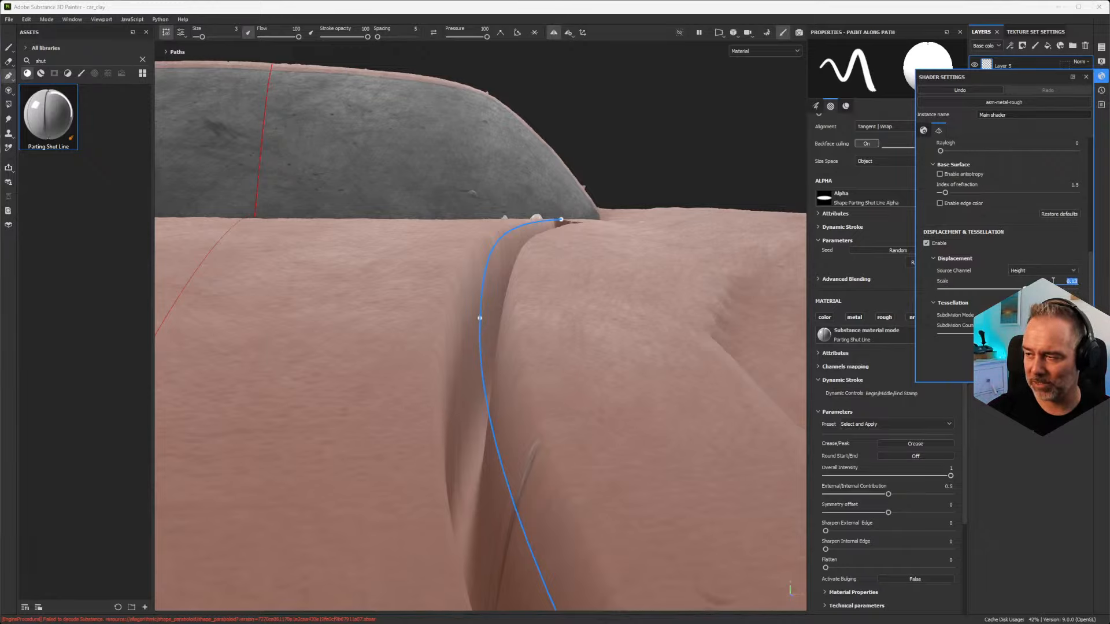
{"action": "mouse_move", "coordinate": [522, 349]}
{"action": "left_mouse_down", "text": "alt"}
{"action": "mouse_move", "coordinate": [518, 376]}
{"action": "mouse_move", "coordinate": [486, 379]}
{"action": "mouse_move", "coordinate": [528, 338]}
{"action": "left_mouse_up", "text": "alt"}
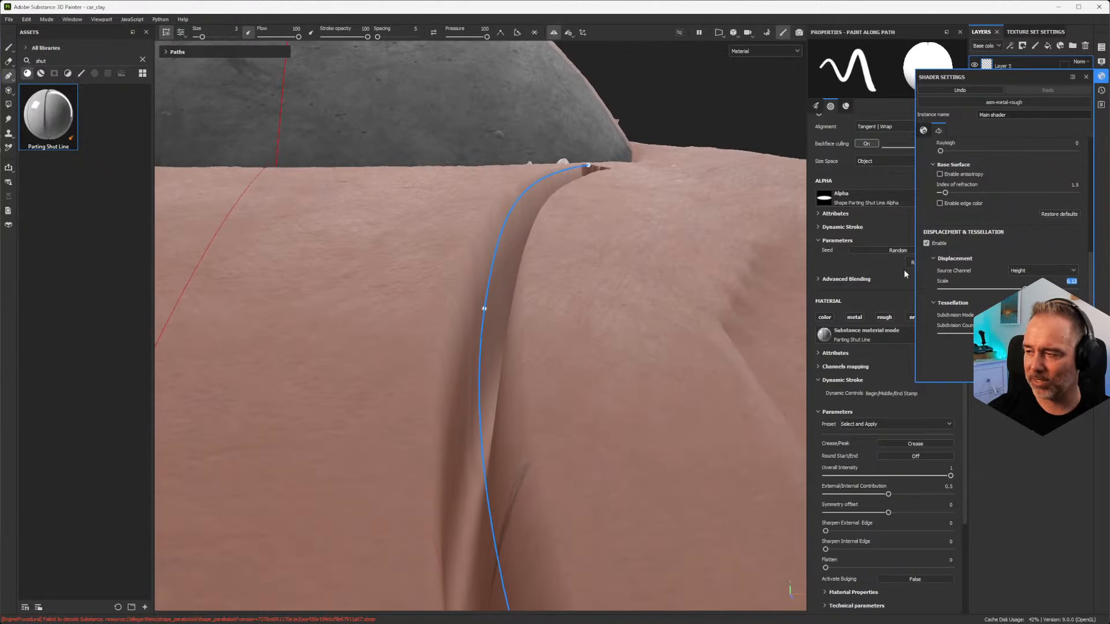
{"action": "type", "text": "0.11"}
{"action": "key", "text": "Return"}
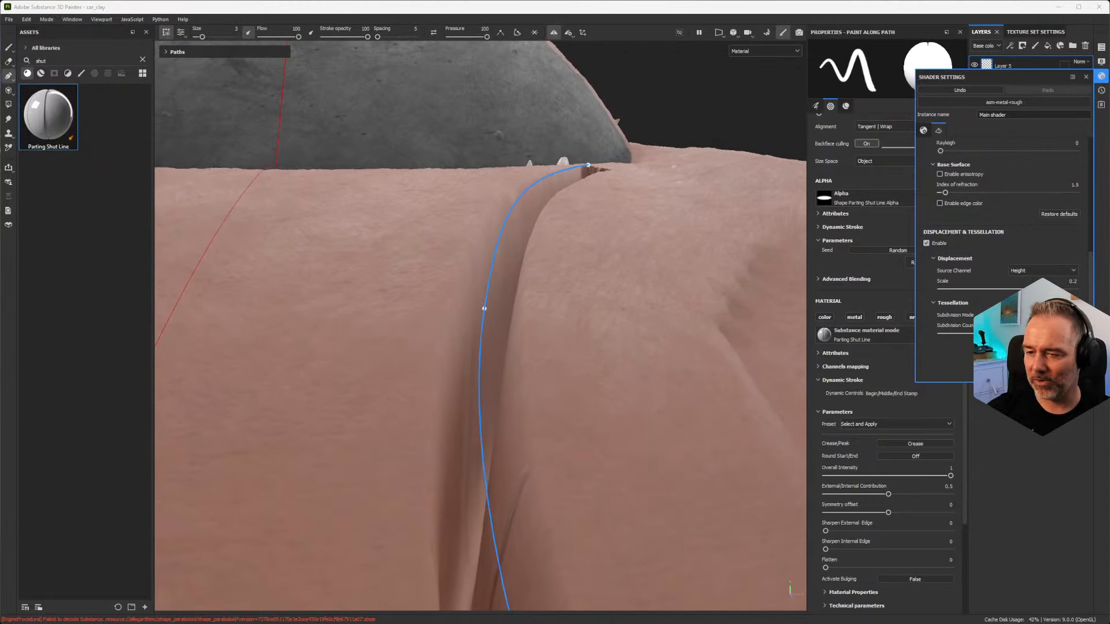
{"action": "left_click_drag", "start_coordinate": [1022, 290], "coordinate": [1012, 291]}
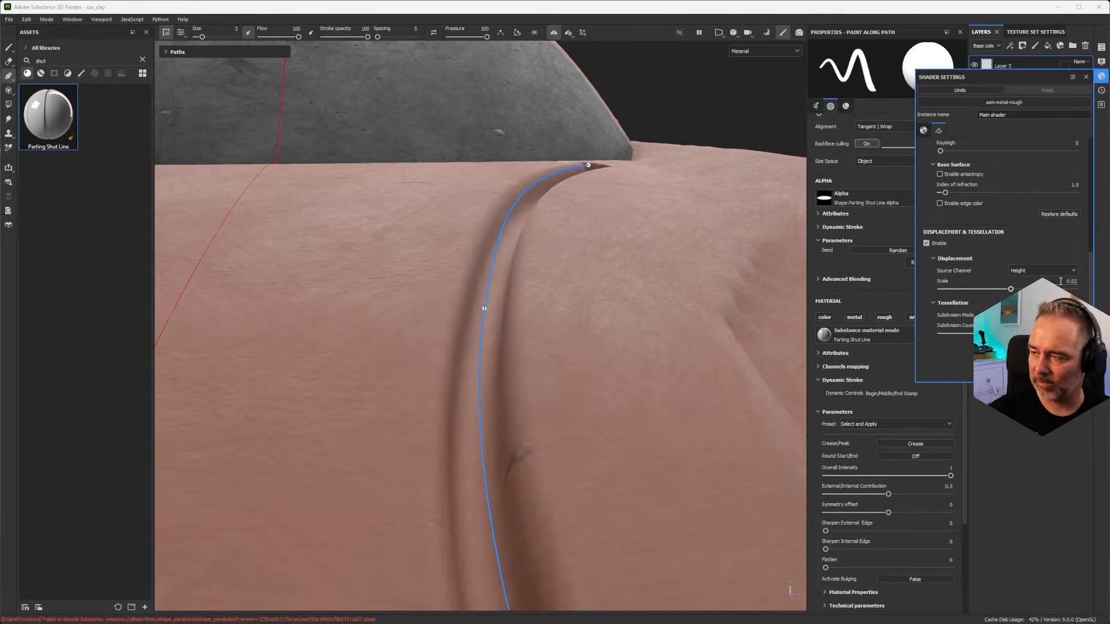
{"action": "left_click_drag", "start_coordinate": [541, 328], "coordinate": [549, 325], "text": "alt"}
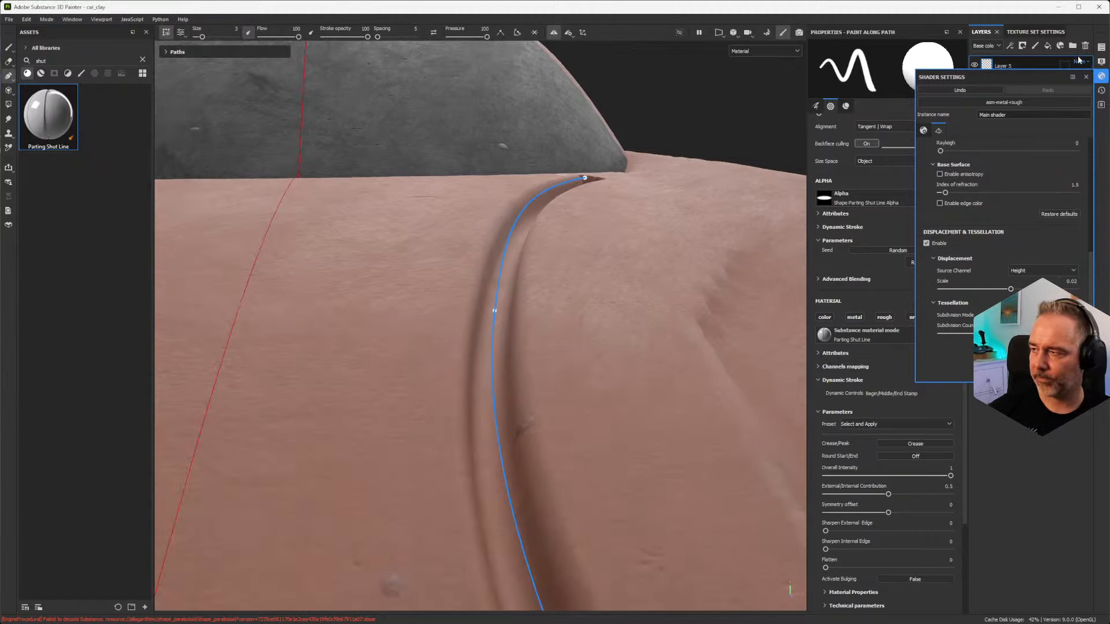
Step: Close the shader settings, try External/Internal Contribution up to 1 on the shut line, and return it to 0.5
{"action": "left_click", "coordinate": [1087, 77]}
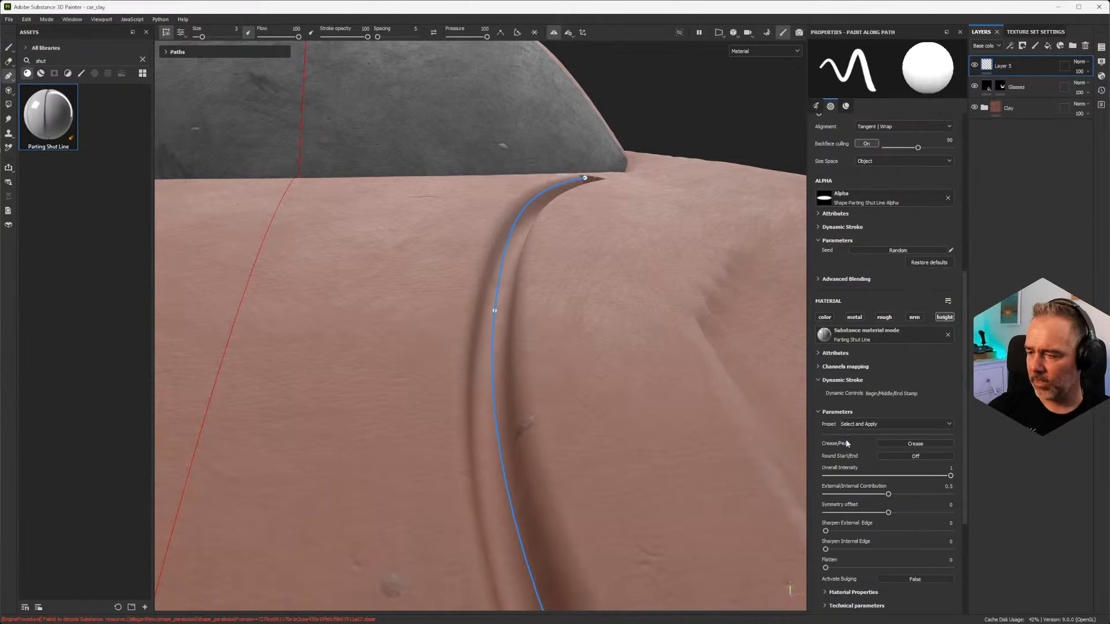
{"action": "scroll", "coordinate": [847, 444], "scroll_direction": "down", "scroll_amount": 1}
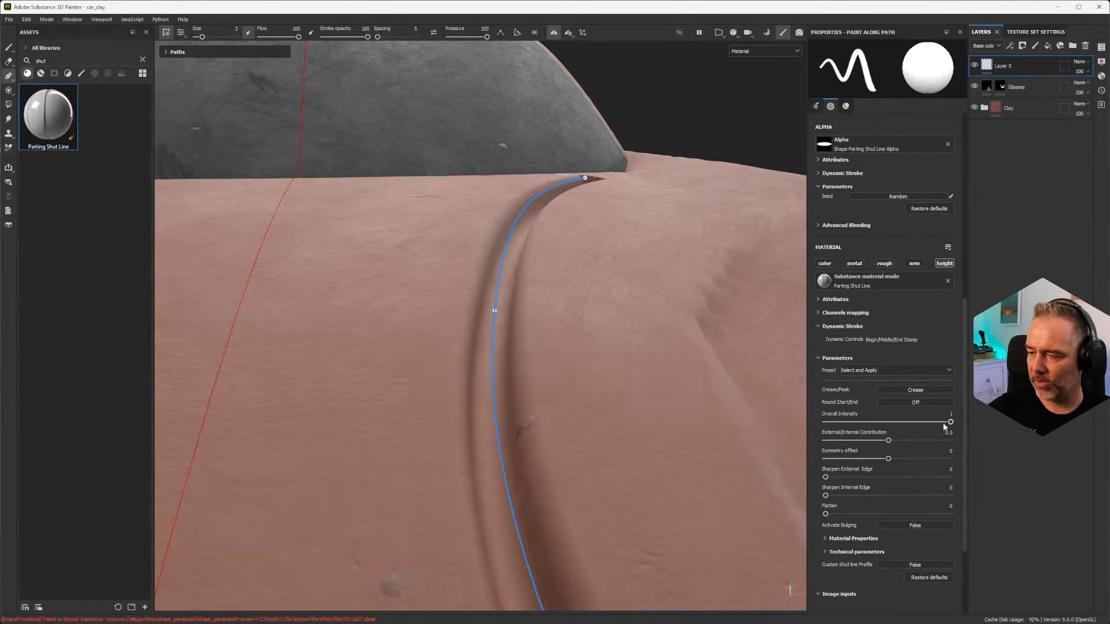
{"action": "left_click_drag", "start_coordinate": [465, 336], "coordinate": [419, 347], "text": "alt"}
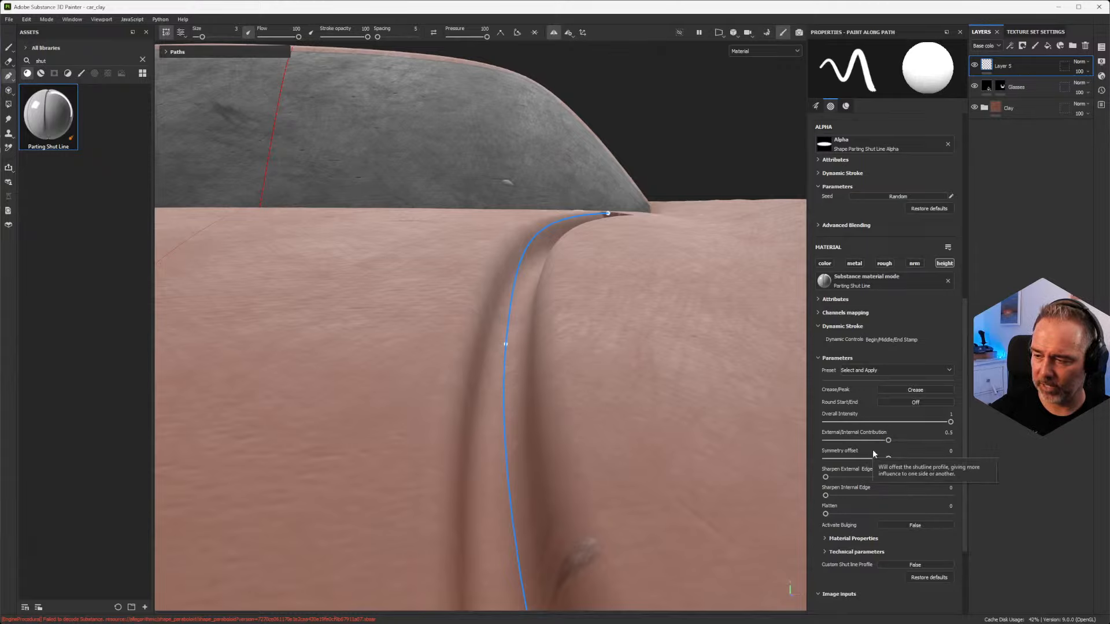
{"action": "mouse_move", "coordinate": [888, 440]}
{"action": "left_mouse_down"}
{"action": "mouse_move", "coordinate": [869, 441]}
{"action": "mouse_move", "coordinate": [944, 443]}
{"action": "mouse_move", "coordinate": [884, 442]}
{"action": "left_mouse_up"}
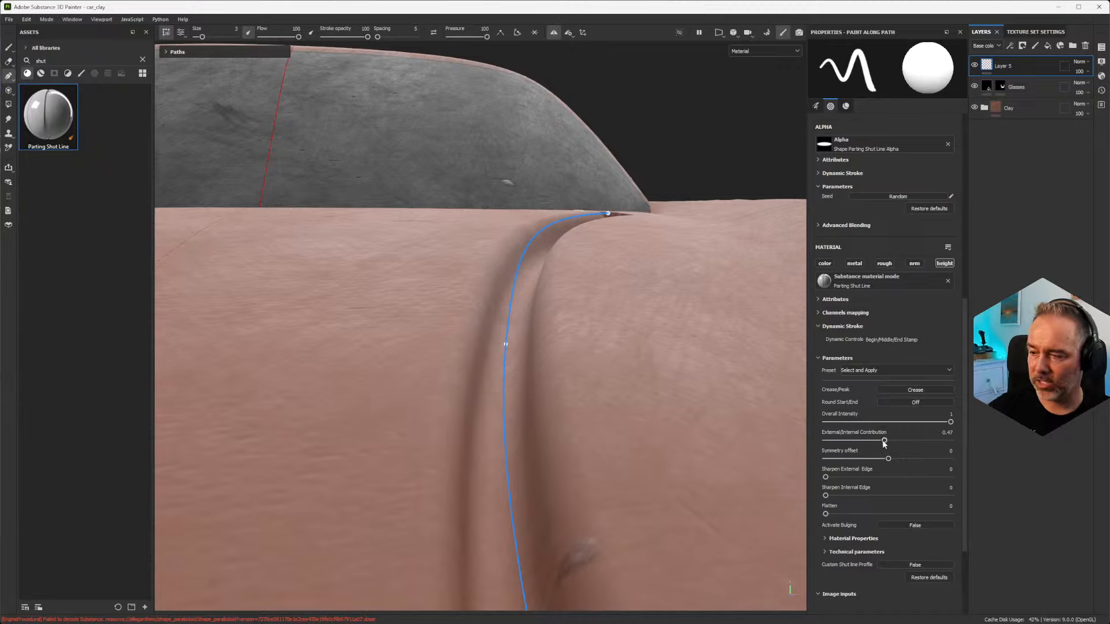
{"action": "left_click_drag", "start_coordinate": [884, 444], "coordinate": [964, 448]}
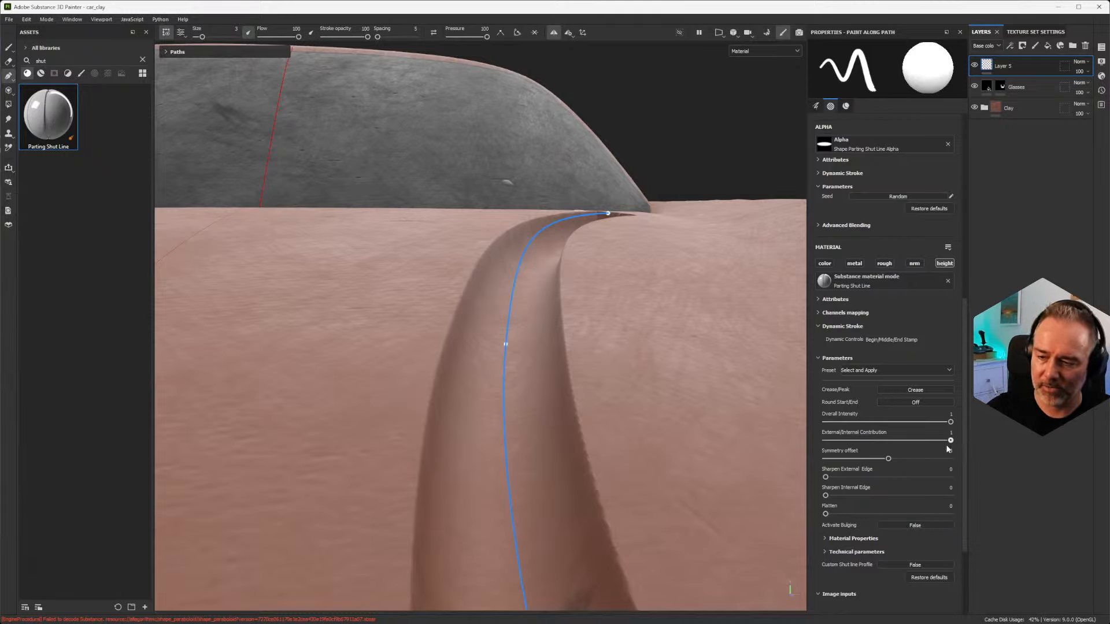
{"action": "left_click_drag", "start_coordinate": [950, 441], "coordinate": [880, 442]}
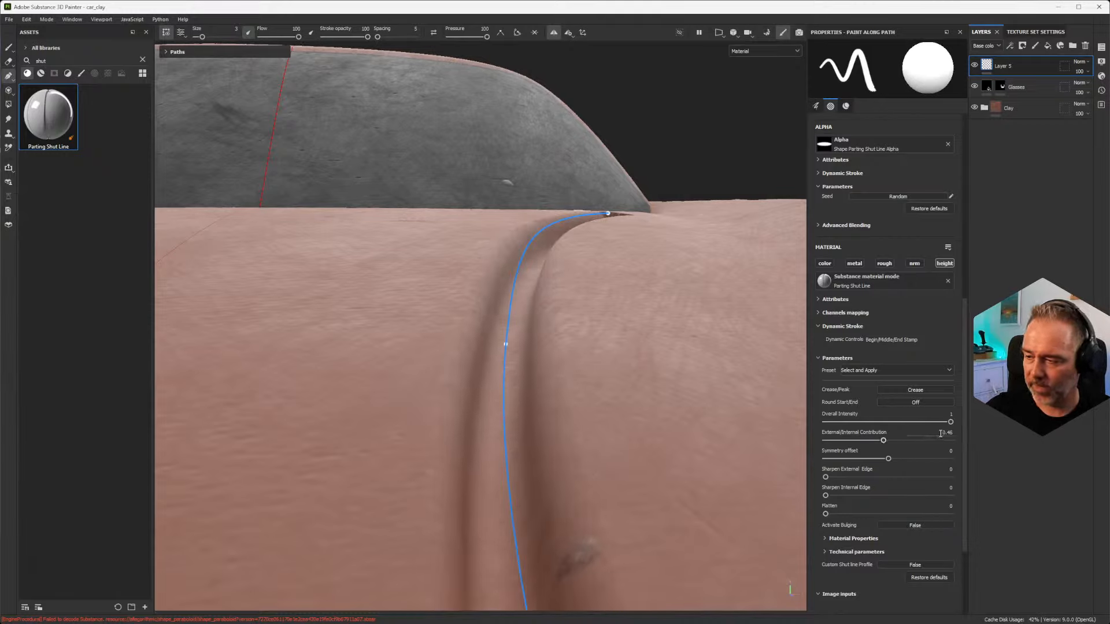
{"action": "type", "text": "5"}
{"action": "key", "text": "Return"}
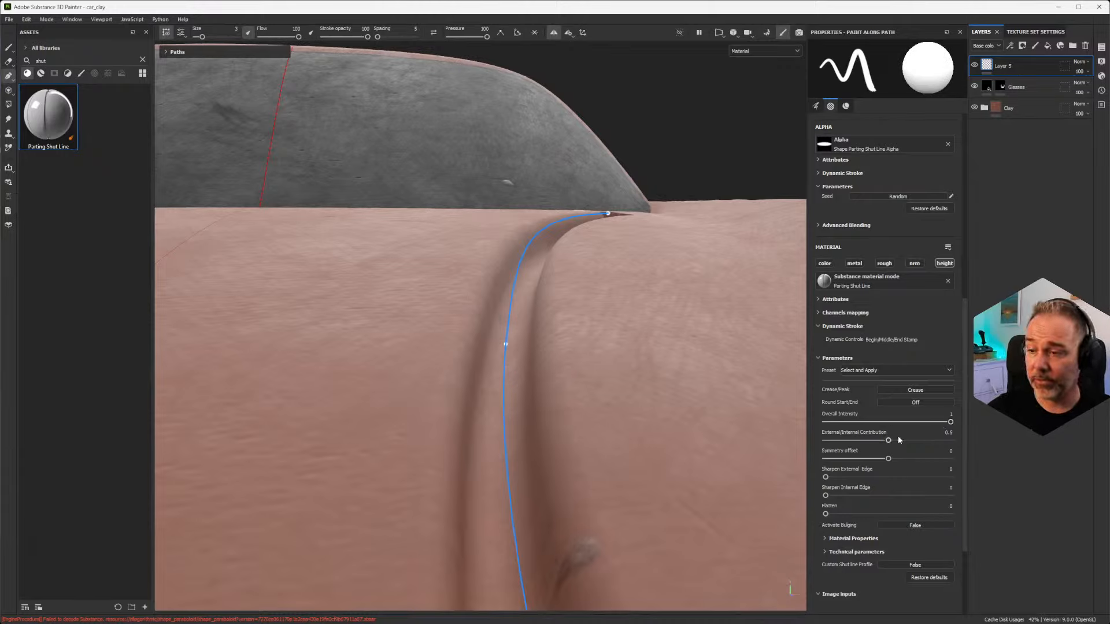
Step: Lower External/Internal Contribution to 0.2, try a Symmetry offset of 0.75 on the shut line, and return the offset to 0
{"action": "mouse_move", "coordinate": [950, 423]}
{"action": "left_mouse_down"}
{"action": "mouse_move", "coordinate": [853, 423]}
{"action": "mouse_move", "coordinate": [955, 426]}
{"action": "left_mouse_up"}
{"action": "left_click_drag", "start_coordinate": [890, 443], "coordinate": [936, 475]}
{"action": "left_click_drag", "start_coordinate": [495, 399], "coordinate": [578, 414], "text": "alt"}
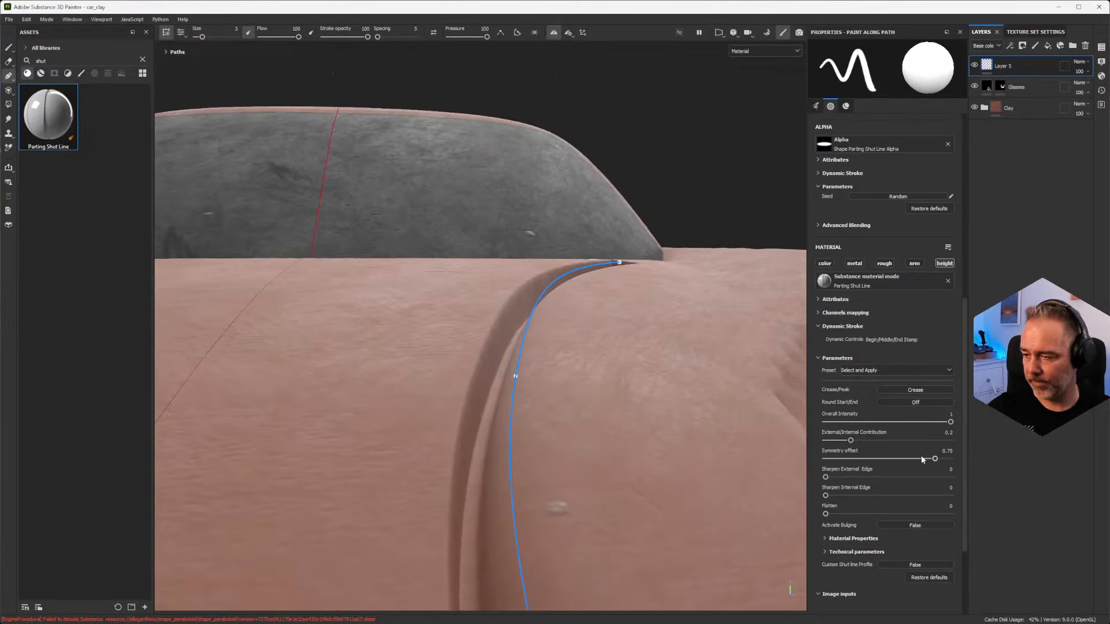
{"action": "left_click_drag", "start_coordinate": [935, 460], "coordinate": [896, 458]}
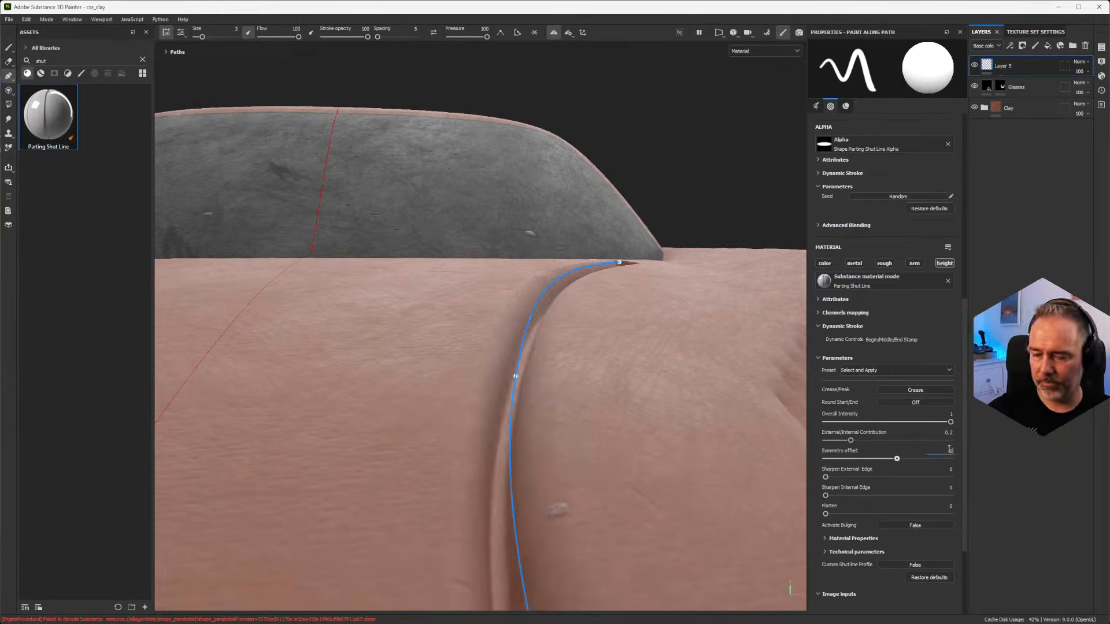
{"action": "key", "text": "Return"}
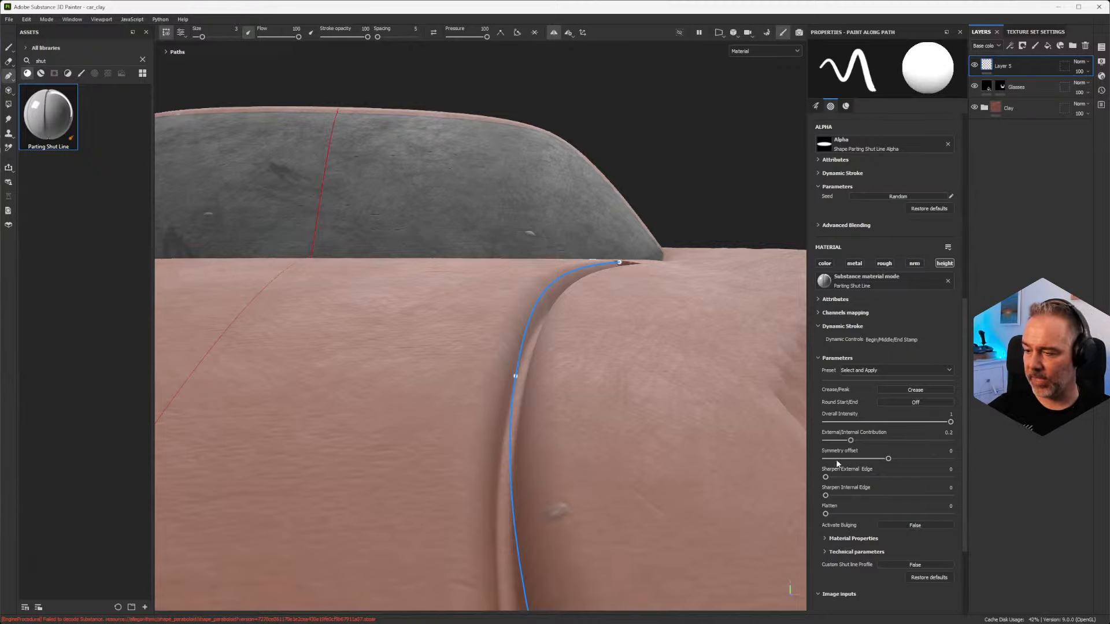
Step: Raise Sharpen External Edge to 0.89 and Sharpen Internal Edge to 1 while viewing the groove from low angles
{"action": "left_click_drag", "start_coordinate": [469, 369], "coordinate": [504, 326], "text": "alt"}
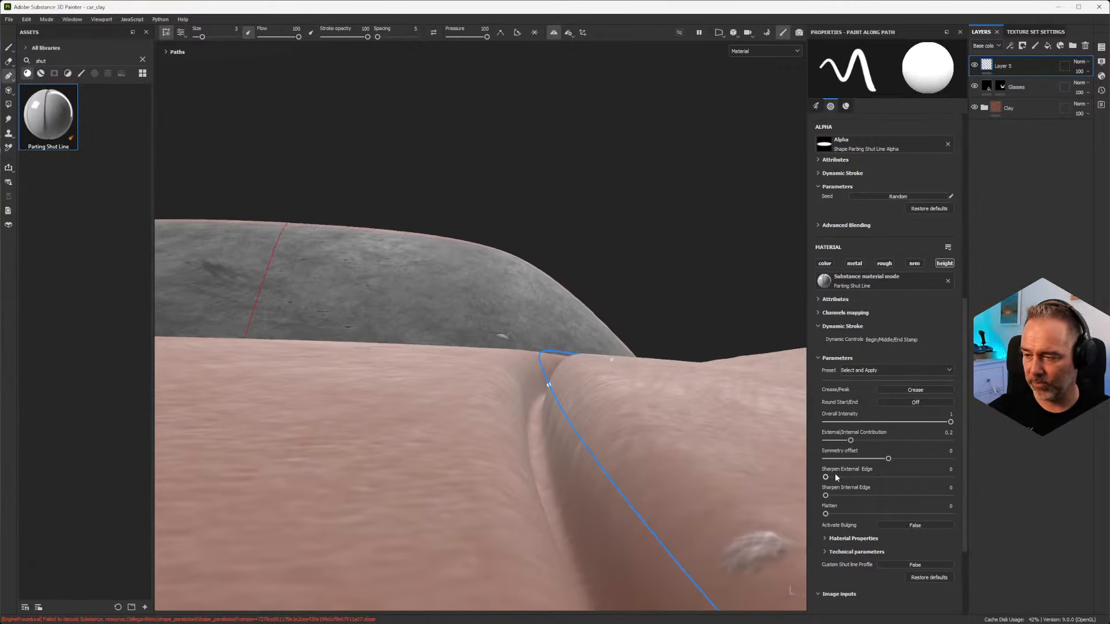
{"action": "left_click_drag", "start_coordinate": [852, 477], "coordinate": [937, 491]}
{"action": "left_click_drag", "start_coordinate": [607, 441], "coordinate": [721, 451], "text": "alt"}
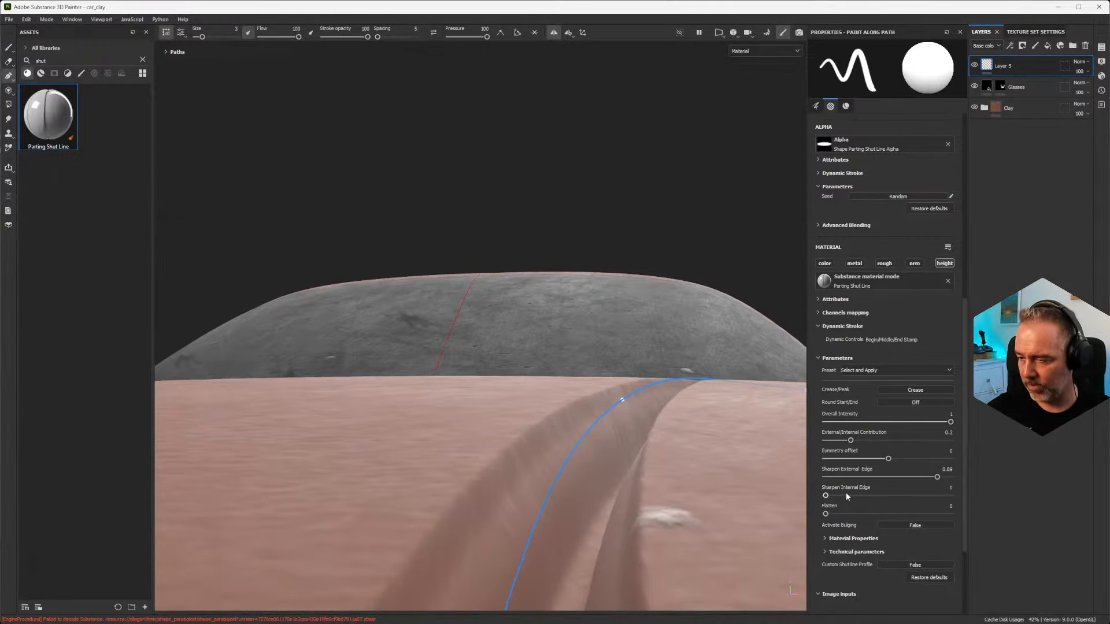
{"action": "left_click_drag", "start_coordinate": [845, 495], "coordinate": [956, 501]}
{"action": "left_click_drag", "start_coordinate": [503, 422], "coordinate": [502, 467], "text": "alt"}
{"action": "left_click", "coordinate": [1102, 76]}
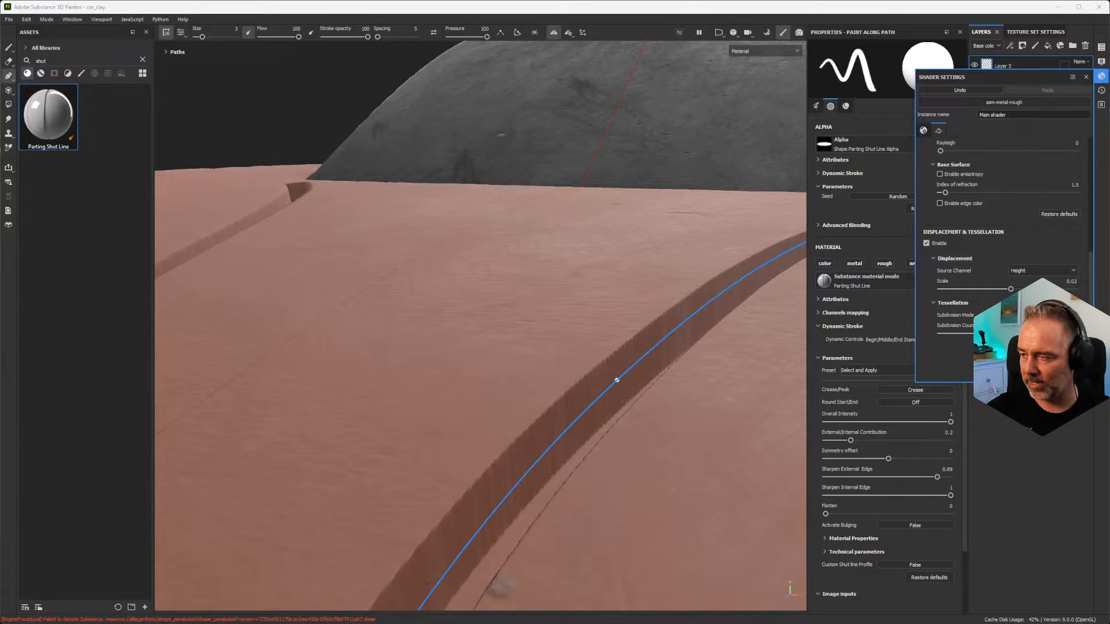
{"action": "mouse_move", "coordinate": [1109, 323]}
{"action": "left_mouse_down"}
{"action": "mouse_move", "coordinate": [913, 323]}
{"action": "mouse_move", "coordinate": [1073, 323]}
{"action": "left_mouse_up"}
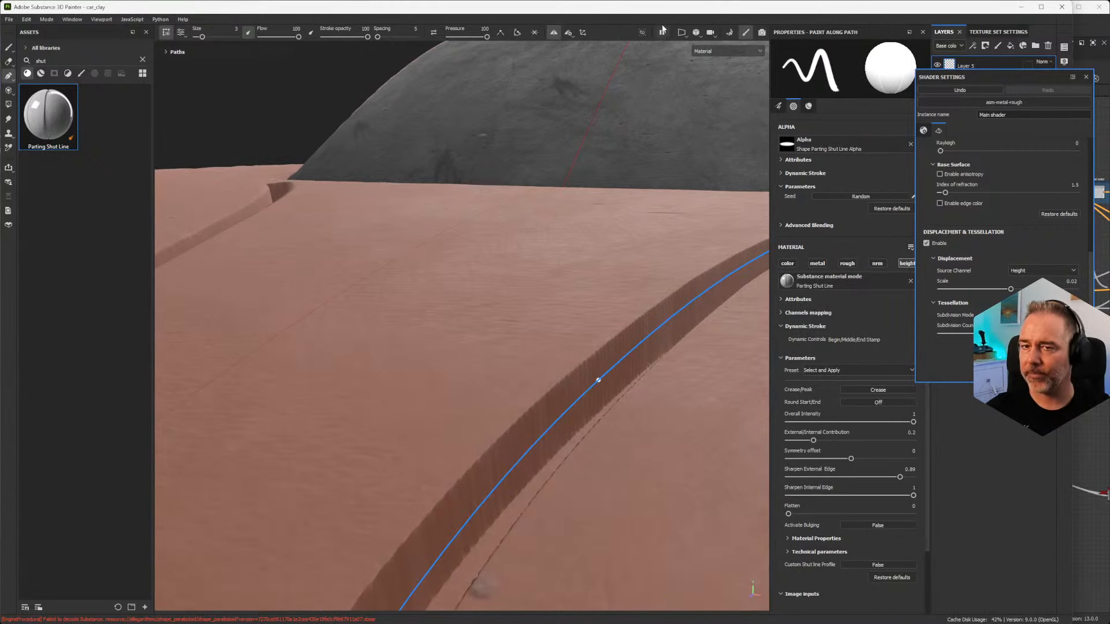
{"action": "mouse_move", "coordinate": [366, 16]}
{"action": "left_mouse_down"}
{"action": "mouse_move", "coordinate": [540, 57]}
{"action": "mouse_move", "coordinate": [602, 16]}
{"action": "mouse_move", "coordinate": [541, 1]}
{"action": "left_mouse_up"}
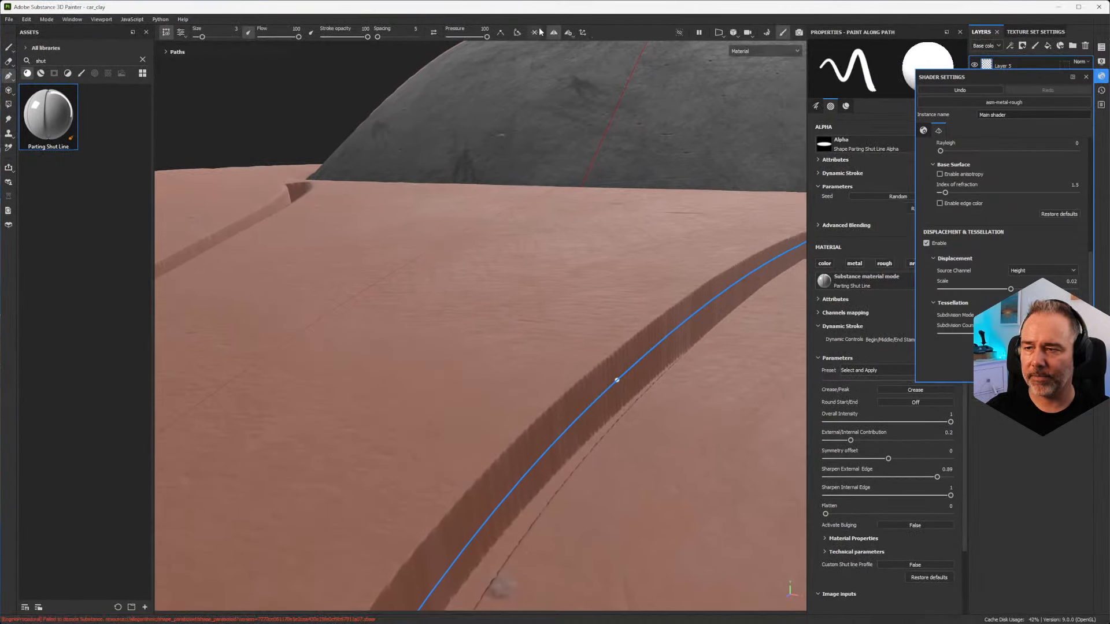
{"action": "left_click", "coordinate": [1086, 79]}
Step: Inspect the sharpened groove on the hood, and reset Sharpen External Edge and Sharpen Internal Edge to 0
{"action": "left_click_drag", "start_coordinate": [473, 444], "coordinate": [568, 416], "text": "alt"}
{"action": "scroll", "coordinate": [543, 472], "scroll_direction": "down", "scroll_amount": 6}
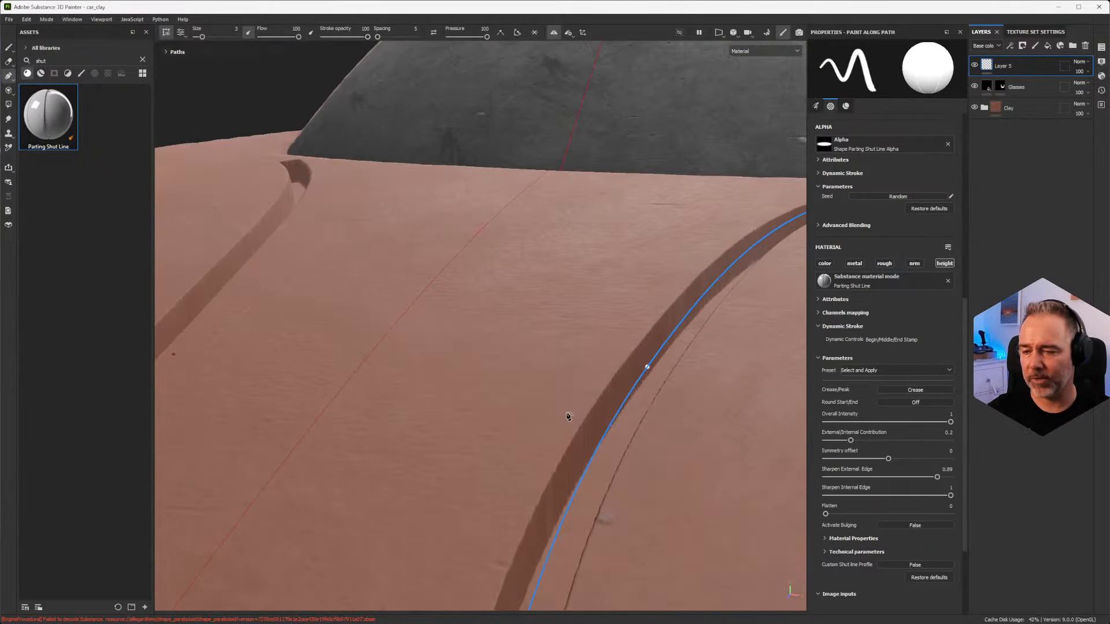
{"action": "left_click_drag", "start_coordinate": [619, 375], "coordinate": [664, 115], "text": "alt"}
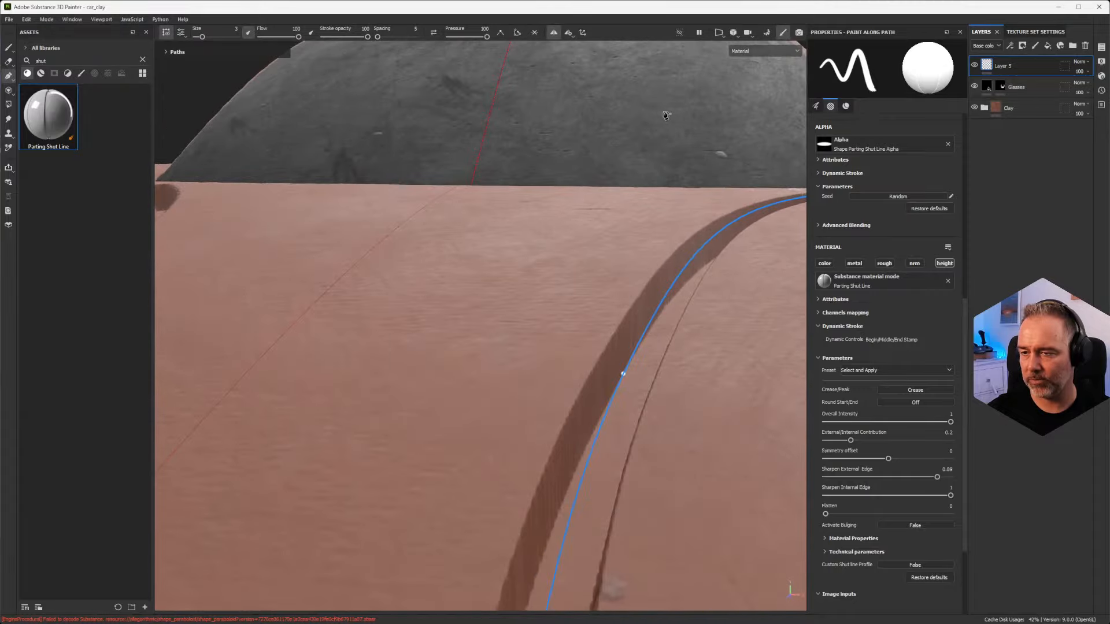
{"action": "mouse_move", "coordinate": [632, 280]}
{"action": "left_mouse_down", "text": "alt"}
{"action": "mouse_move", "coordinate": [630, 313]}
{"action": "mouse_move", "coordinate": [654, 380]}
{"action": "mouse_move", "coordinate": [620, 398]}
{"action": "mouse_move", "coordinate": [630, 391]}
{"action": "left_mouse_up", "text": "alt"}
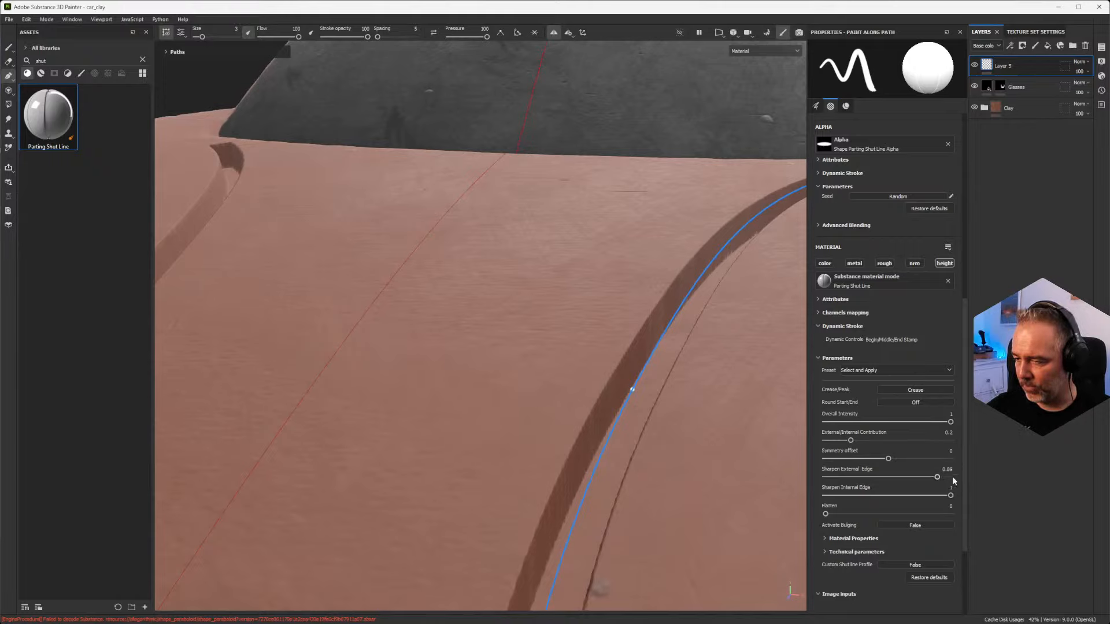
{"action": "left_click_drag", "start_coordinate": [938, 477], "coordinate": [836, 478]}
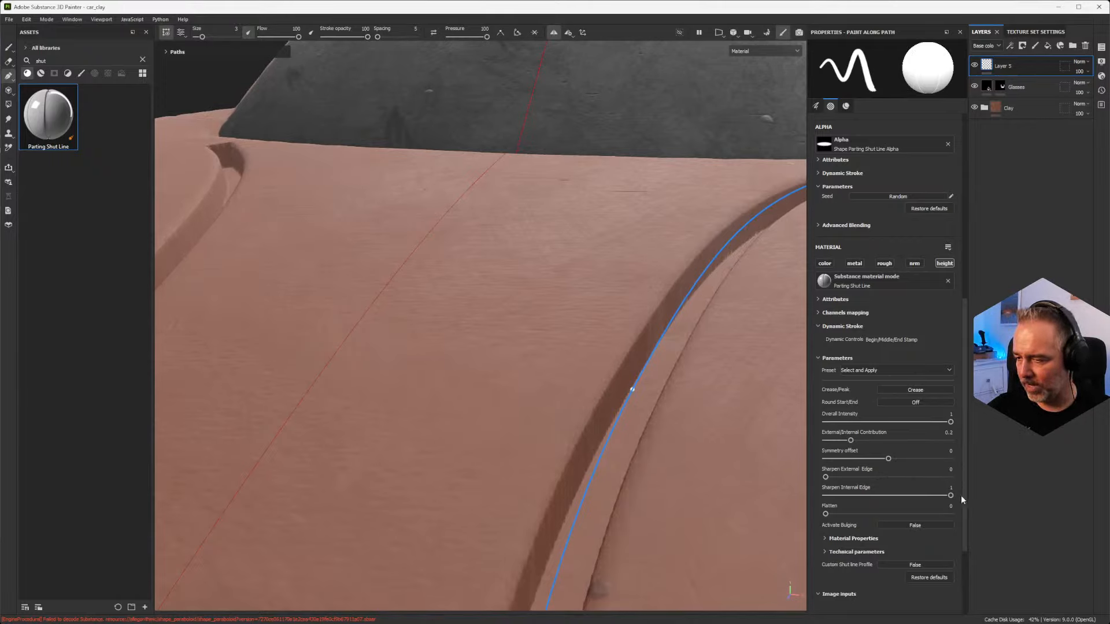
{"action": "left_click_drag", "start_coordinate": [950, 496], "coordinate": [810, 502]}
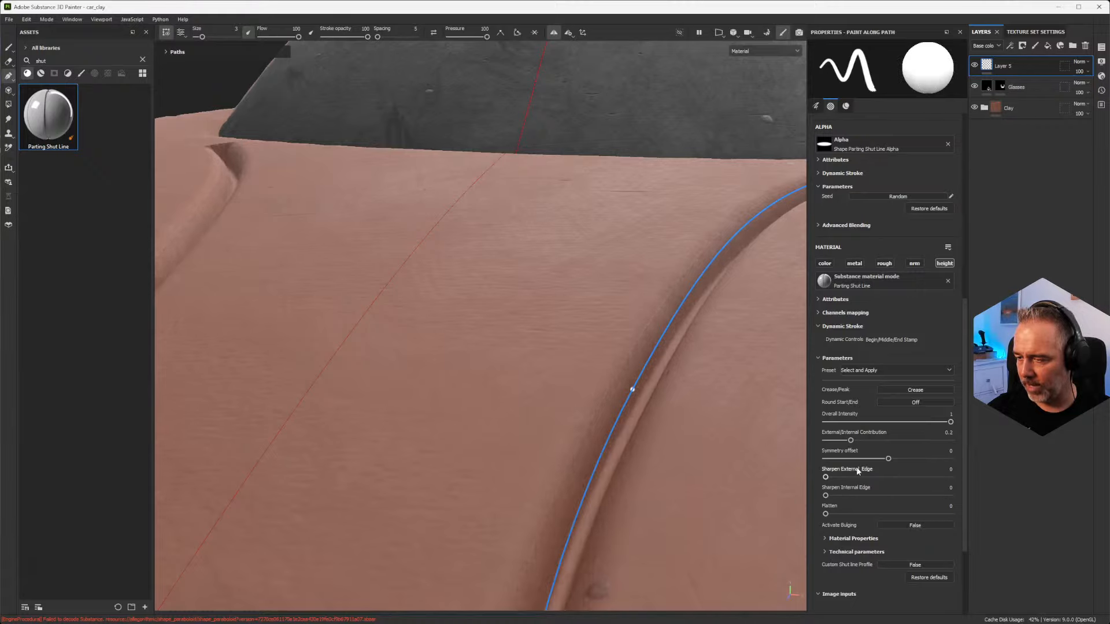
Step: Try a Flatten value of 1 on the shut line, view the groove from a low angle, and return Flatten to 0
{"action": "scroll", "coordinate": [858, 468], "scroll_direction": "down", "scroll_amount": 2}
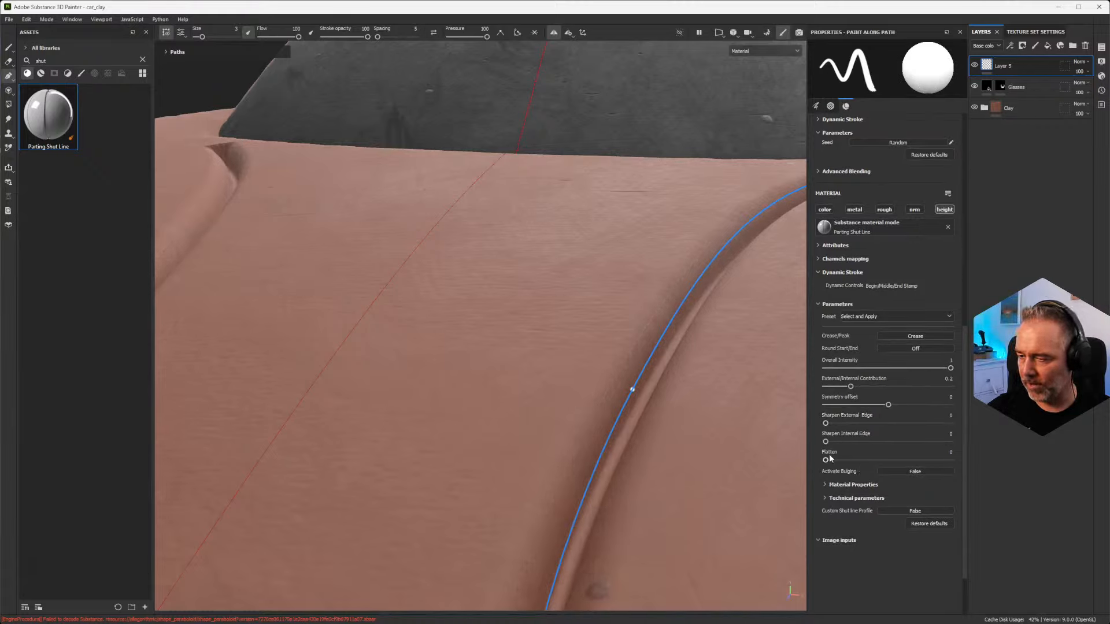
{"action": "left_click_drag", "start_coordinate": [899, 462], "coordinate": [949, 464]}
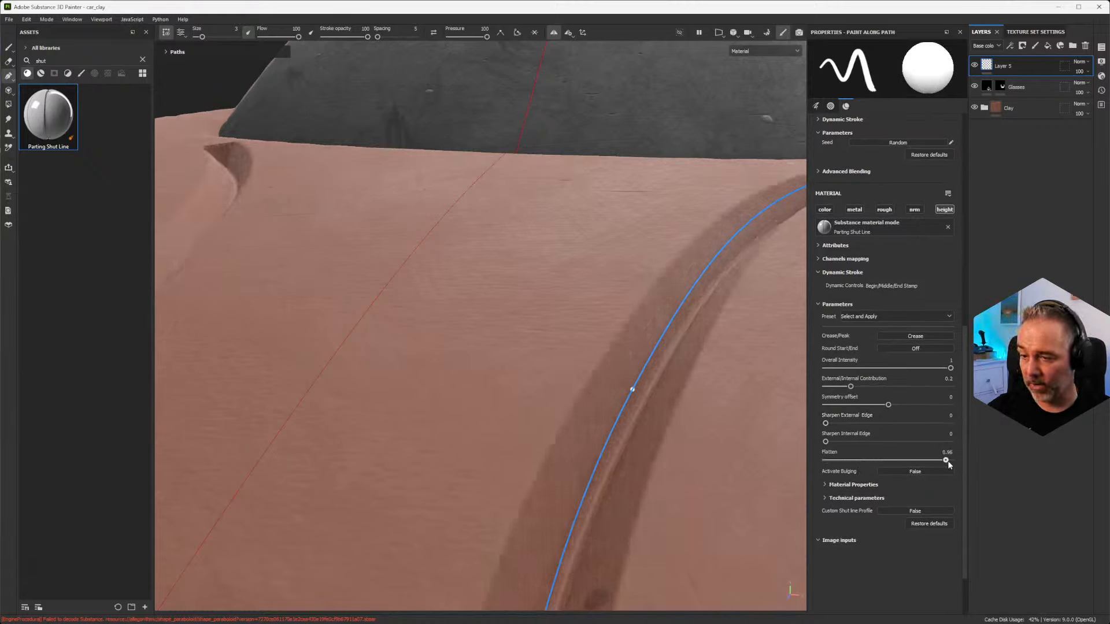
{"action": "left_click_drag", "start_coordinate": [617, 425], "coordinate": [668, 340], "text": "alt"}
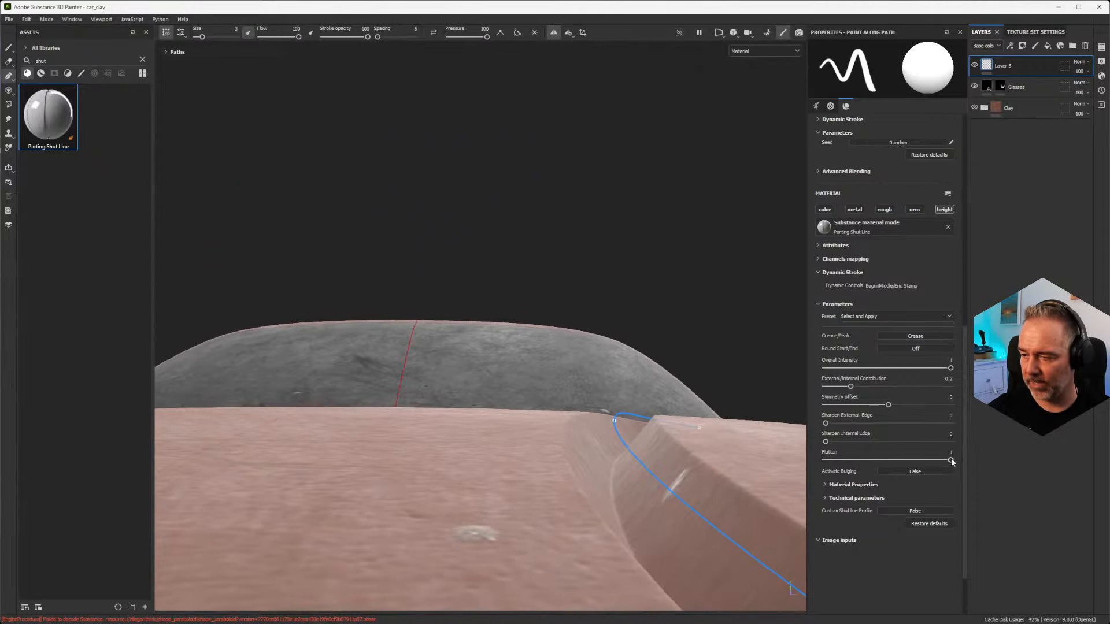
{"action": "left_click_drag", "start_coordinate": [950, 460], "coordinate": [991, 472]}
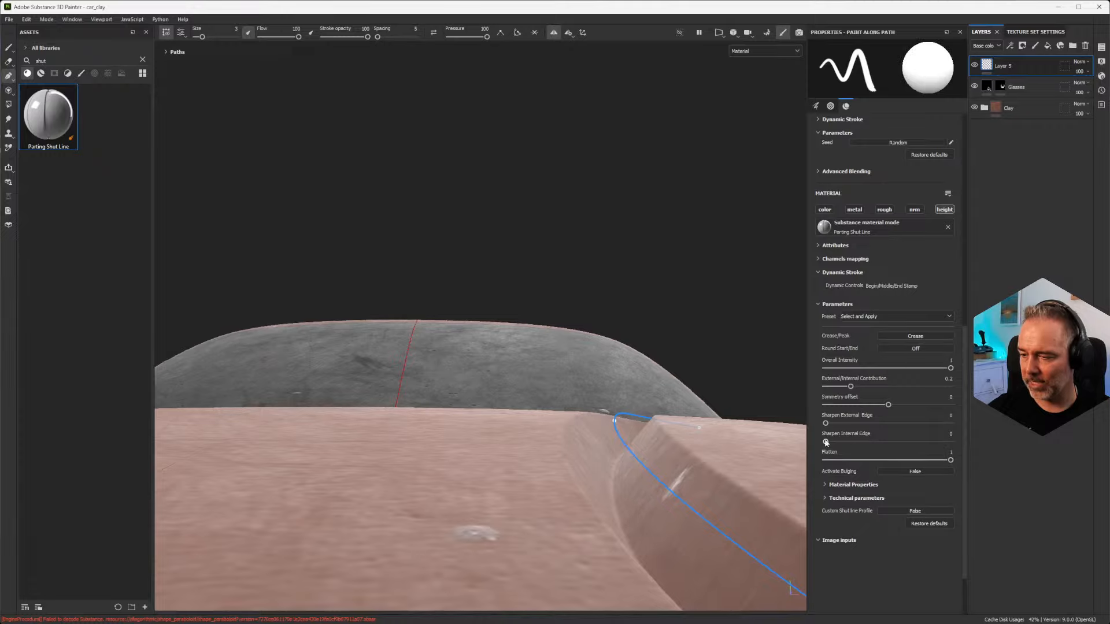
{"action": "left_click_drag", "start_coordinate": [827, 442], "coordinate": [802, 443]}
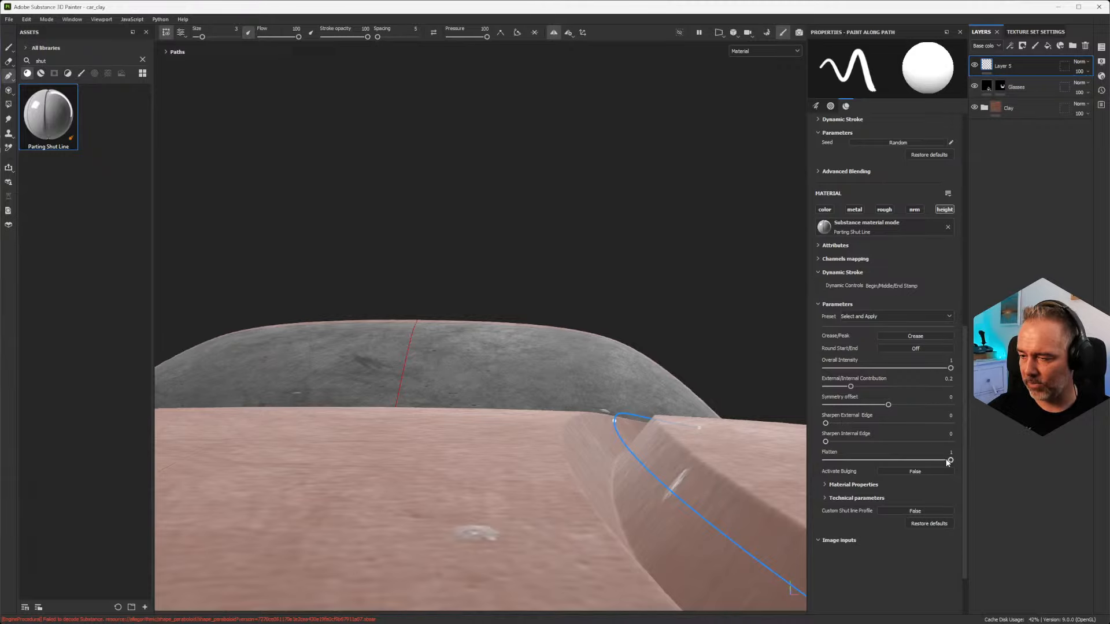
{"action": "left_click_drag", "start_coordinate": [889, 464], "coordinate": [792, 467]}
{"action": "left_click_drag", "start_coordinate": [675, 452], "coordinate": [647, 440], "text": "alt"}
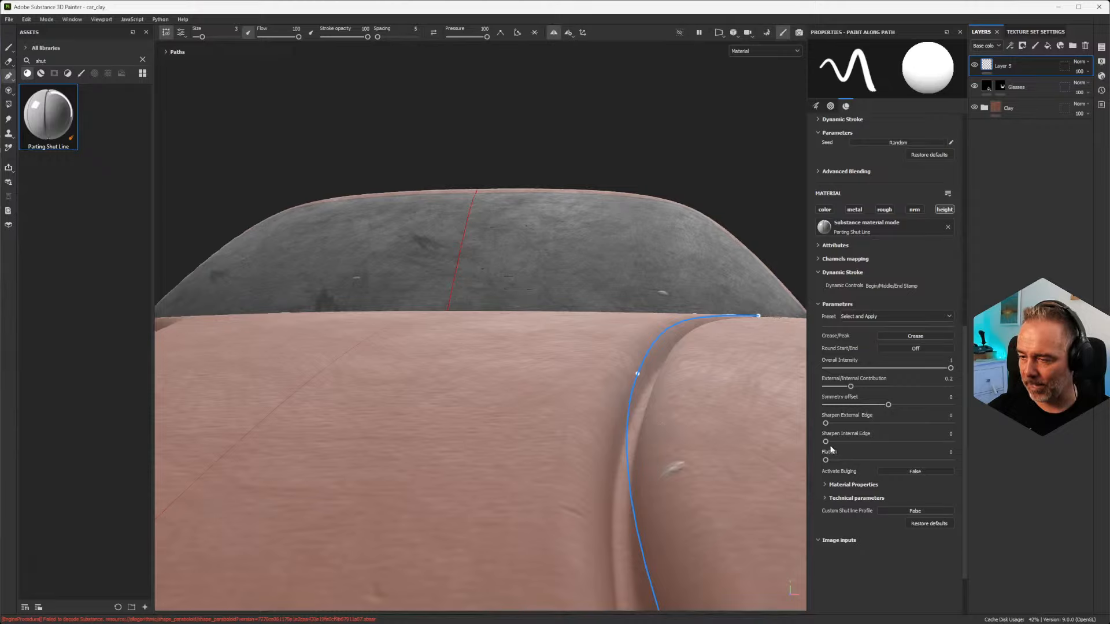
Step: Set Sharpen Internal Edge to 0.53 and examine the shut line's inner profile up close from several angles
{"action": "left_click_drag", "start_coordinate": [826, 443], "coordinate": [892, 441]}
{"action": "left_click_drag", "start_coordinate": [604, 391], "coordinate": [636, 393], "text": "alt"}
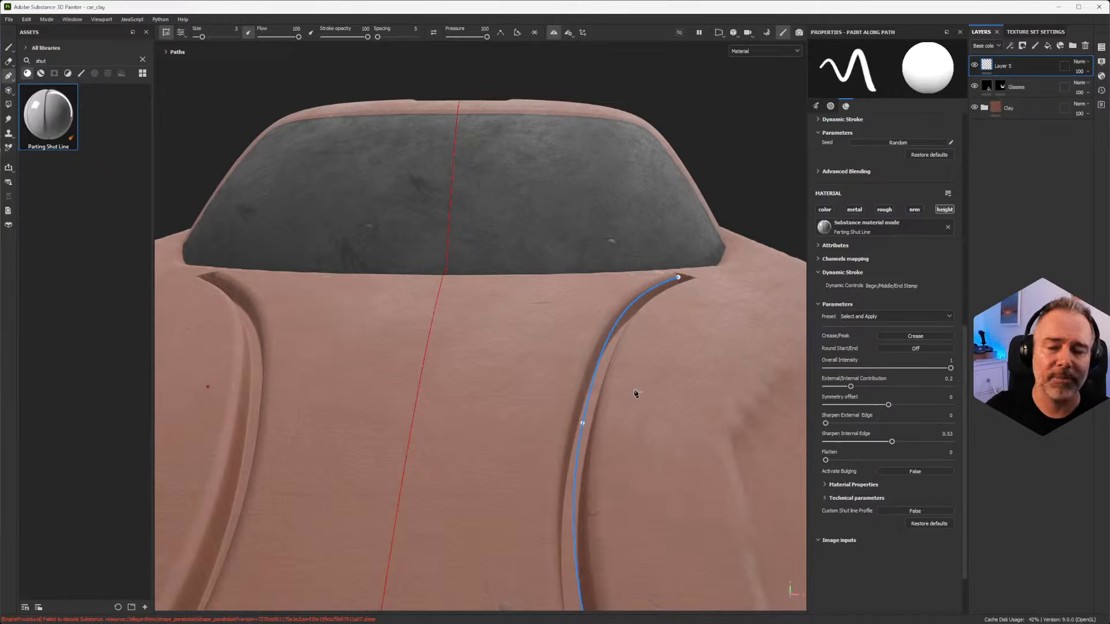
{"action": "scroll", "coordinate": [647, 368], "scroll_direction": "up", "scroll_amount": 5}
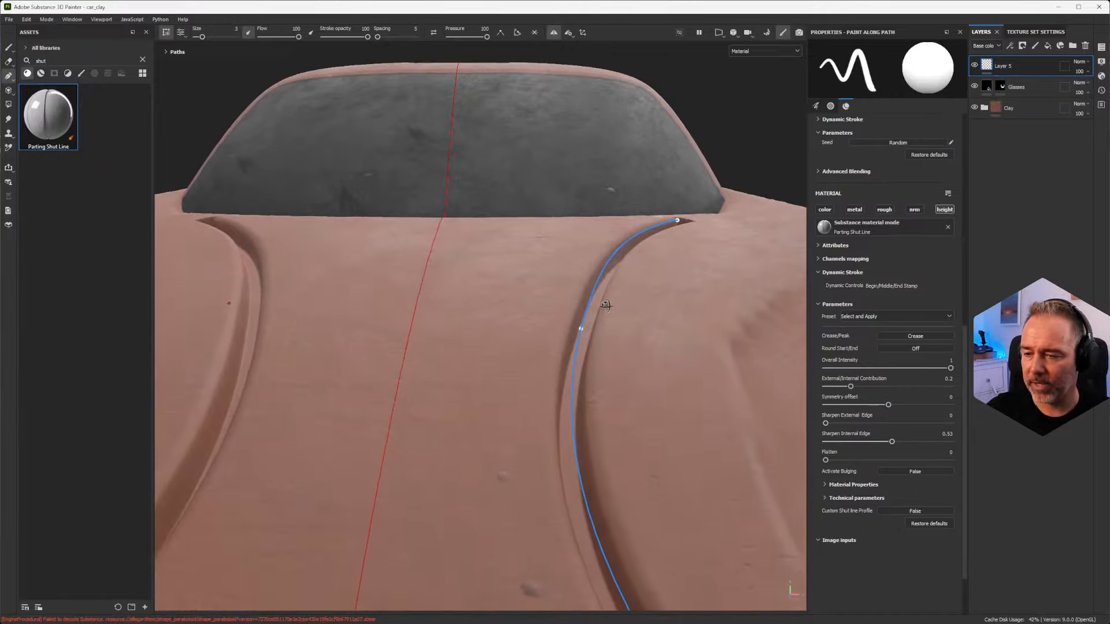
{"action": "left_click_drag", "start_coordinate": [622, 332], "coordinate": [672, 322], "text": "alt"}
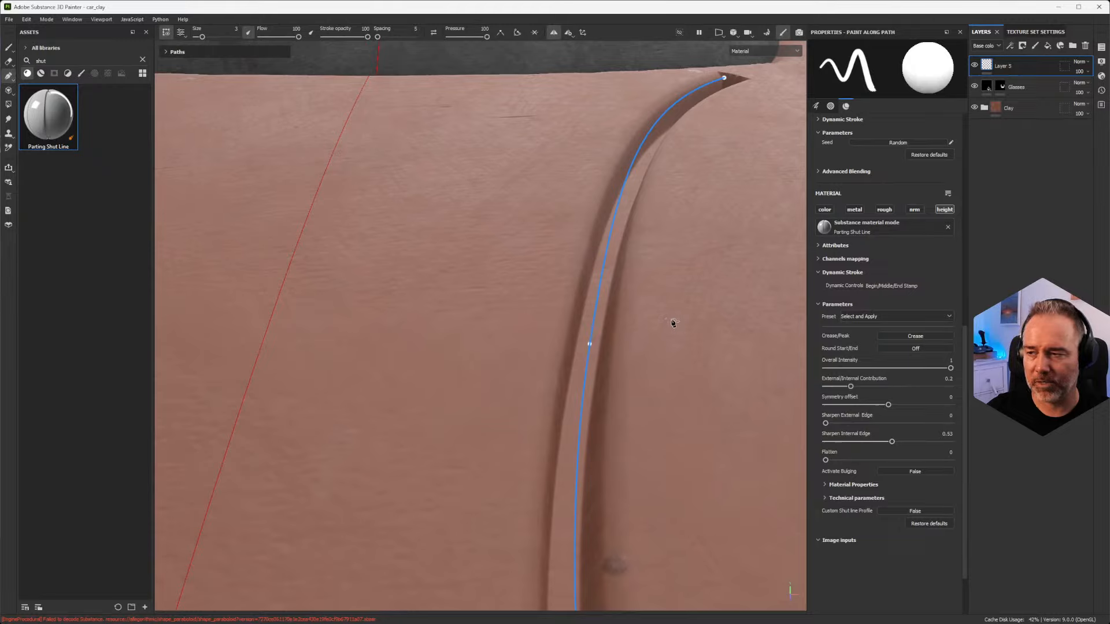
{"action": "left_click_drag", "start_coordinate": [706, 288], "coordinate": [631, 286], "text": "alt"}
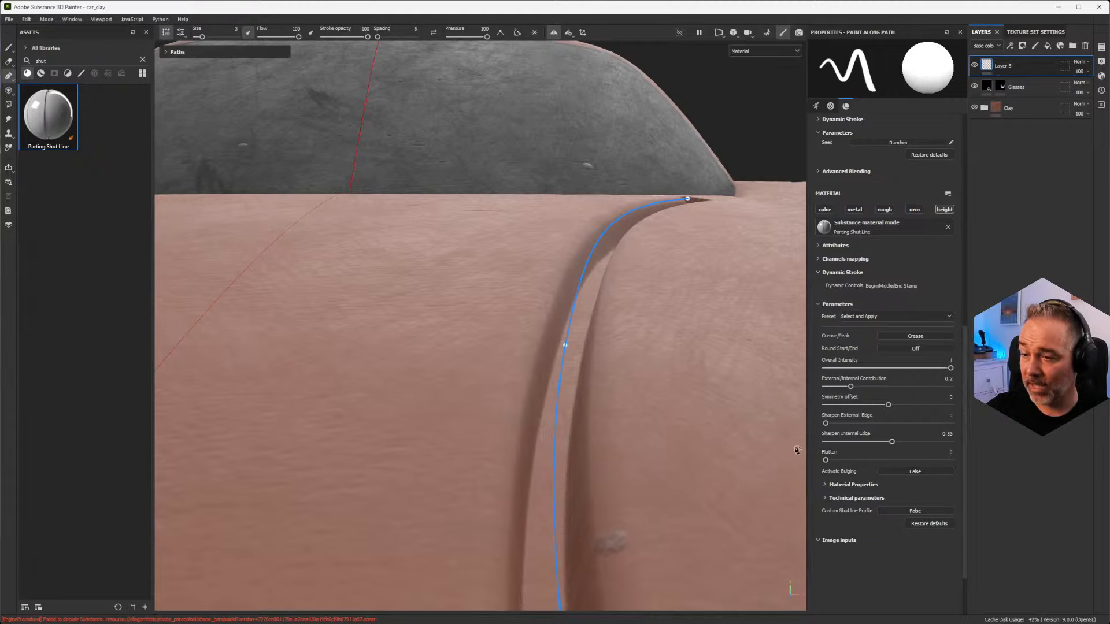
{"action": "scroll", "coordinate": [548, 401], "scroll_direction": "up", "scroll_amount": 2}
{"action": "scroll", "coordinate": [548, 400], "scroll_direction": "down", "scroll_amount": 1}
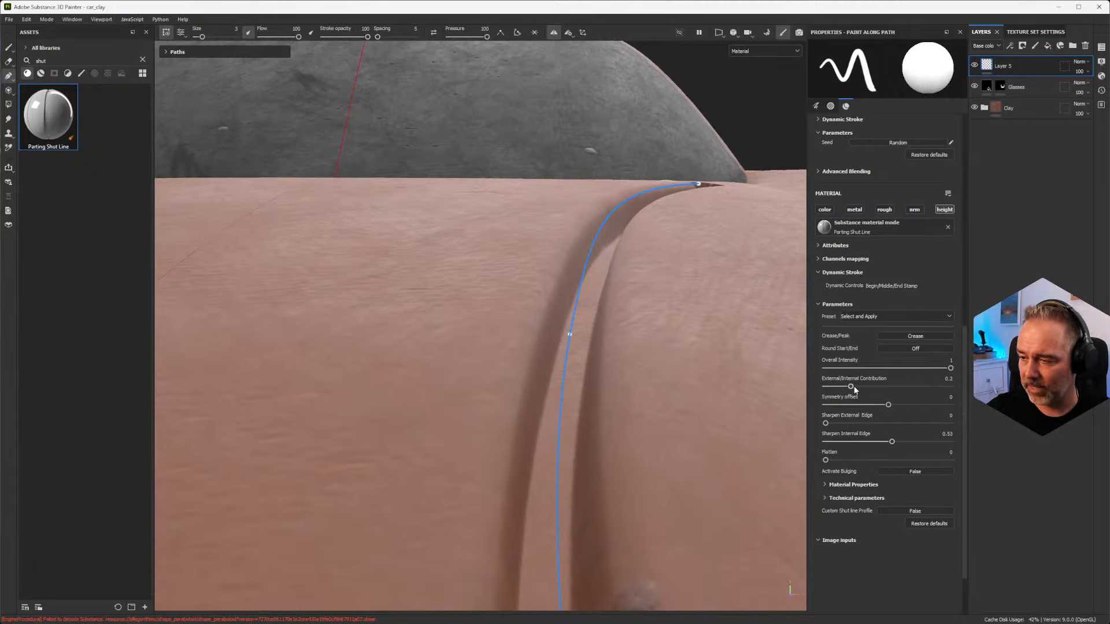
Step: Set External/Internal Contribution to 0.81 and lower Sharpen Internal Edge to 0, checking the groove on the hood
{"action": "left_click_drag", "start_coordinate": [851, 386], "coordinate": [927, 388]}
{"action": "left_click_drag", "start_coordinate": [700, 407], "coordinate": [686, 409], "text": "alt"}
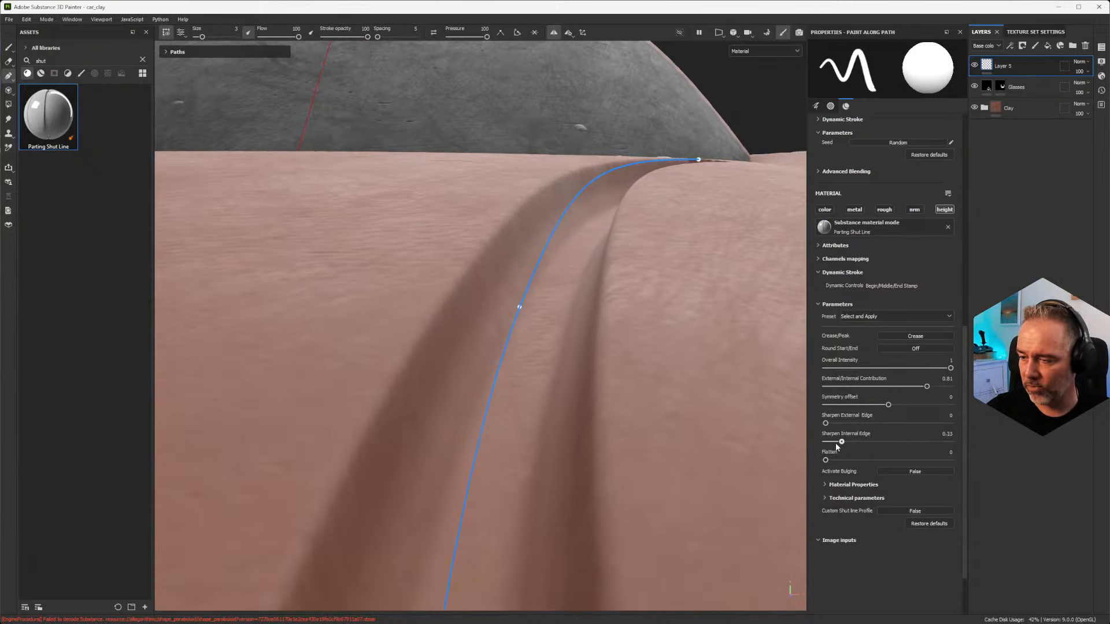
{"action": "left_click_drag", "start_coordinate": [564, 414], "coordinate": [605, 321], "text": "alt"}
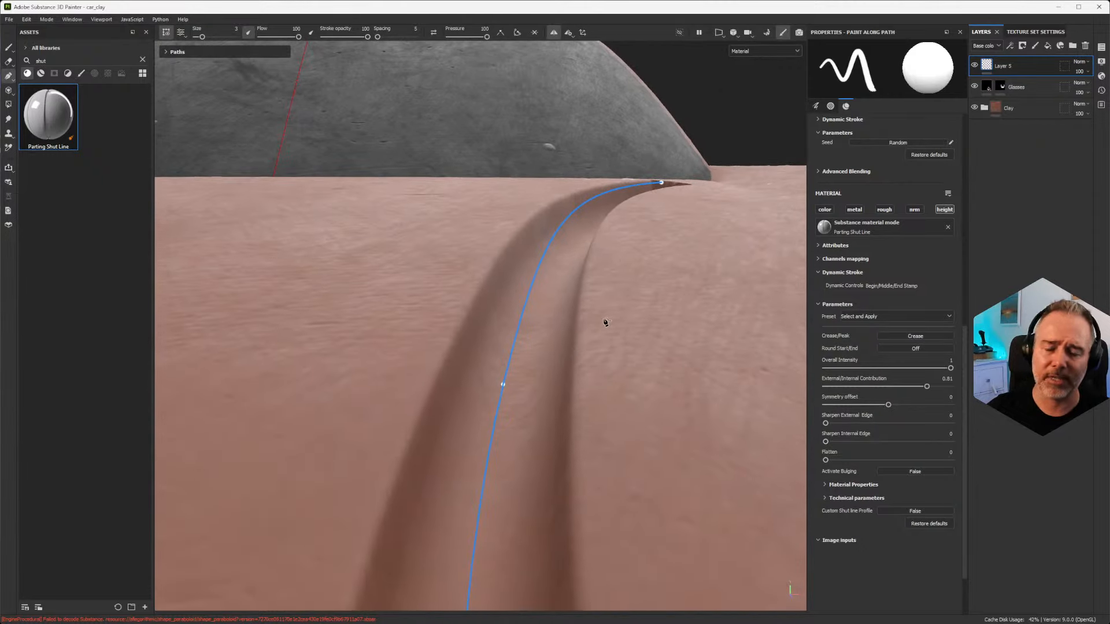
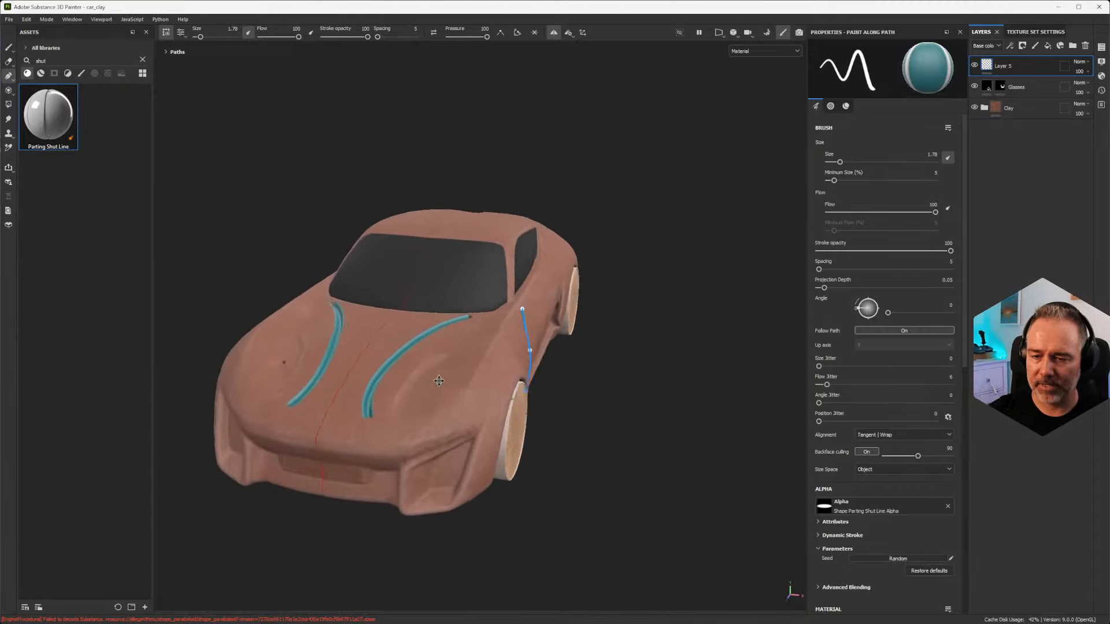
Step: Select the shut line path on the hood and activate Bulging in its Parting Shut Line material
{"action": "scroll", "coordinate": [472, 403], "scroll_direction": "up", "scroll_amount": 6}
{"action": "scroll", "coordinate": [403, 409], "scroll_direction": "down", "scroll_amount": 3}
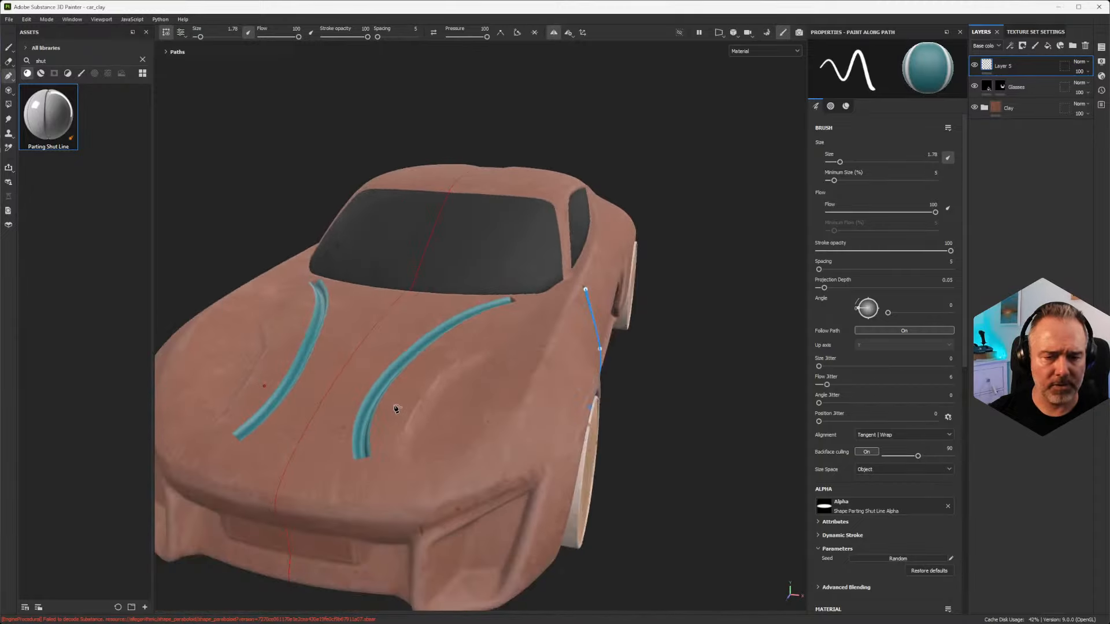
{"action": "scroll", "coordinate": [399, 405], "scroll_direction": "up", "scroll_amount": 1}
{"action": "middle_click_drag", "start_coordinate": [396, 340], "coordinate": [498, 364], "text": "alt"}
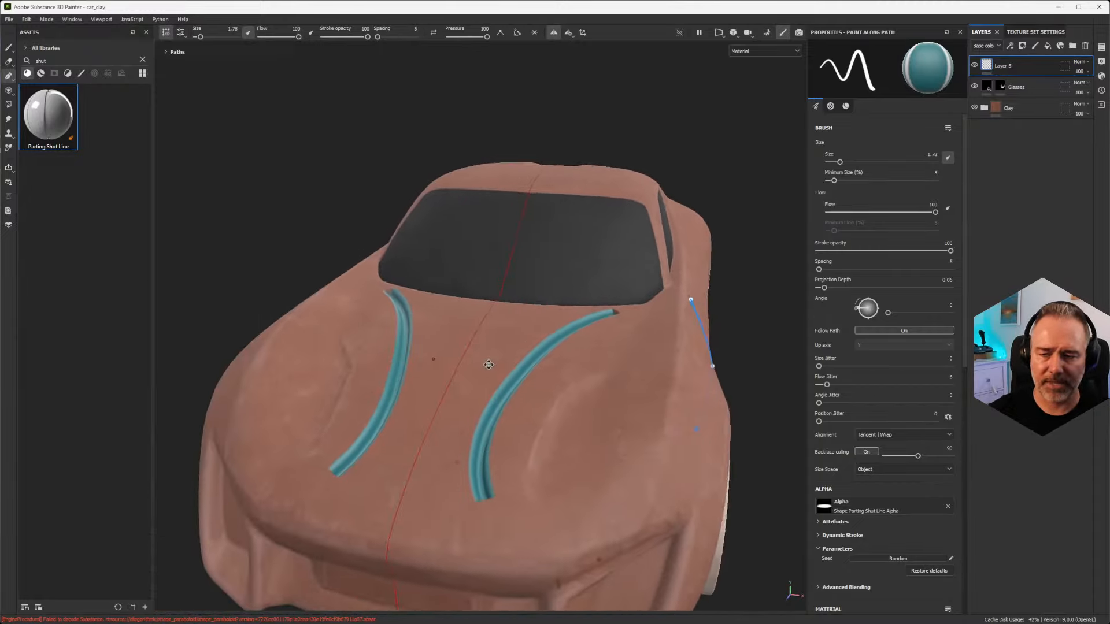
{"action": "scroll", "coordinate": [512, 372], "scroll_direction": "up", "scroll_amount": 5}
{"action": "middle_click_drag", "start_coordinate": [605, 382], "coordinate": [457, 332], "text": "alt"}
{"action": "left_click_drag", "start_coordinate": [456, 332], "coordinate": [419, 307], "text": "alt"}
{"action": "scroll", "coordinate": [508, 386], "scroll_direction": "up", "scroll_amount": 3}
{"action": "left_click_drag", "start_coordinate": [461, 550], "coordinate": [438, 436], "text": "alt"}
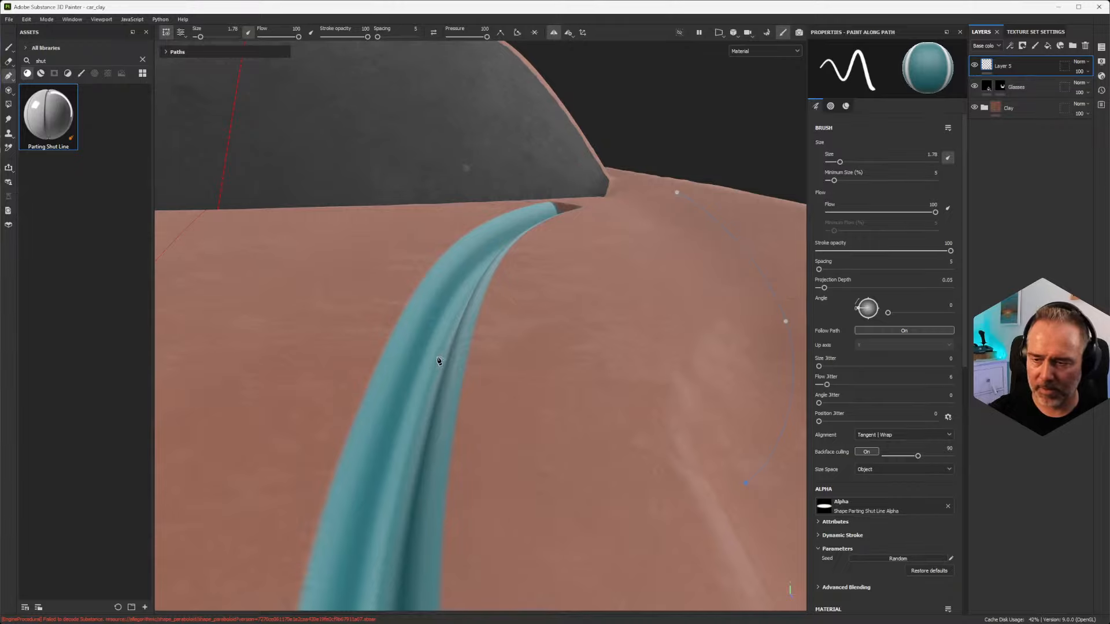
{"action": "left_click", "coordinate": [532, 362]}
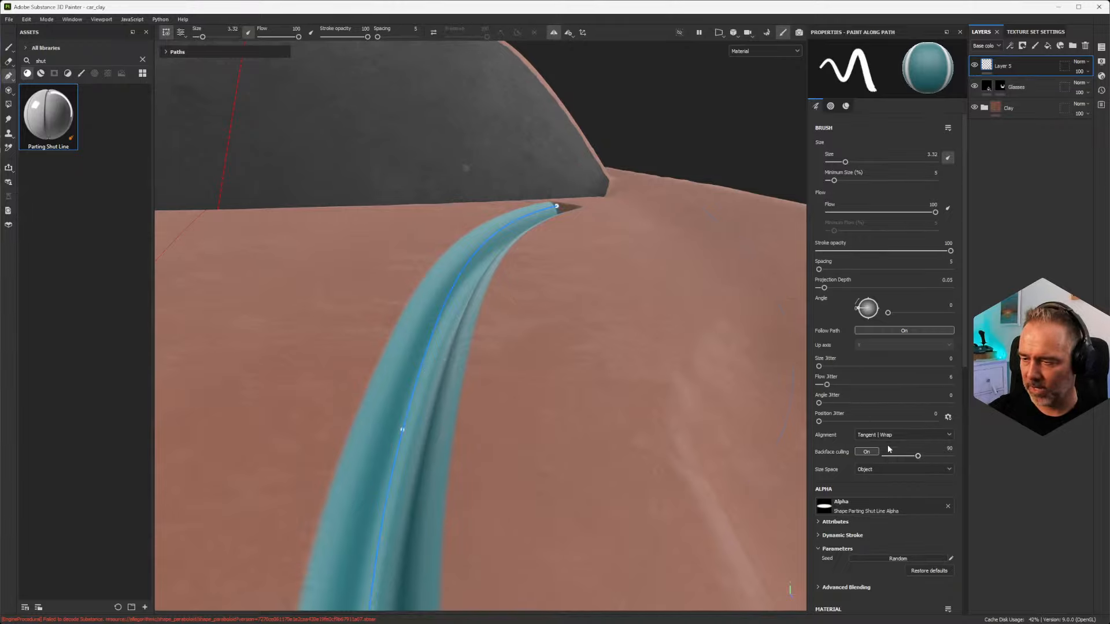
{"action": "scroll", "coordinate": [865, 382], "scroll_direction": "down", "scroll_amount": 15}
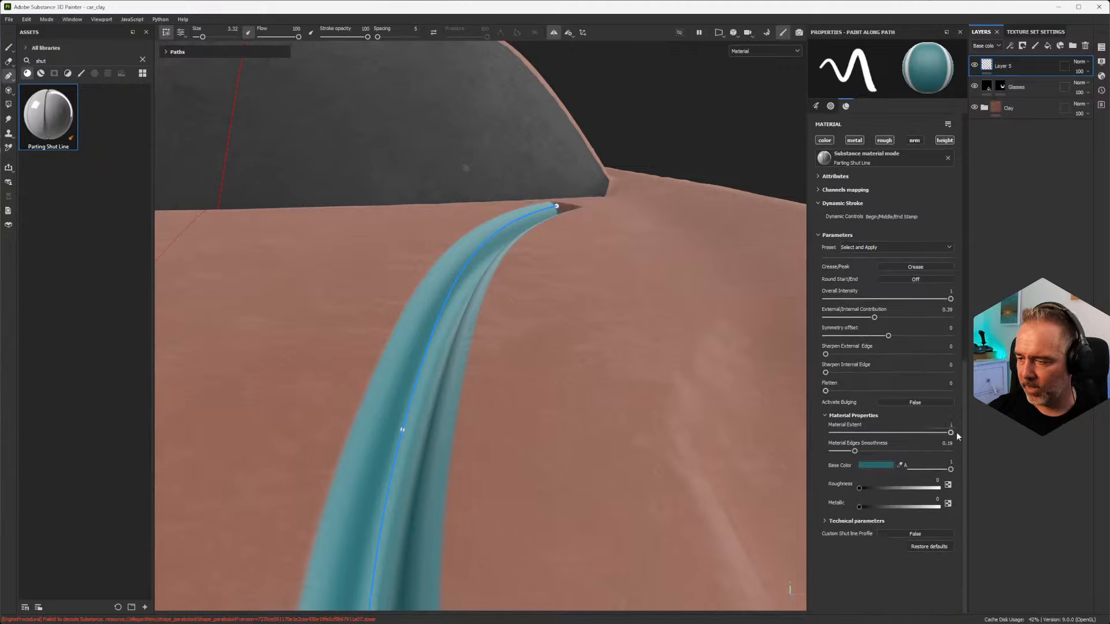
{"action": "left_click", "coordinate": [894, 403]}
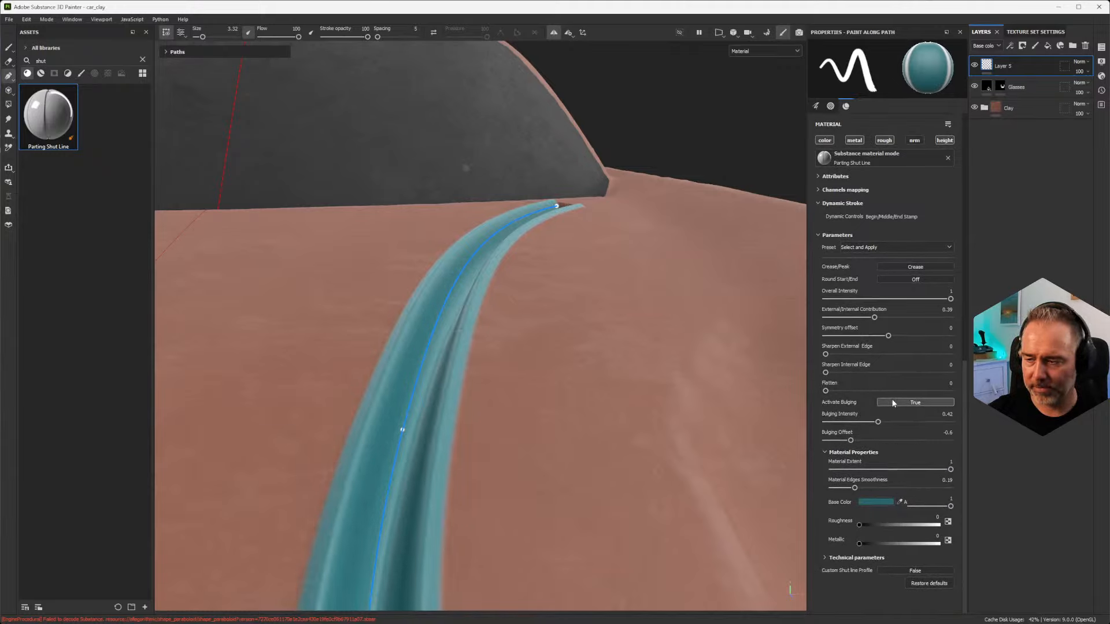
Step: Disable the color, metal and rough channels of the hood shut line, keeping only height
{"action": "left_click", "coordinate": [855, 141]}
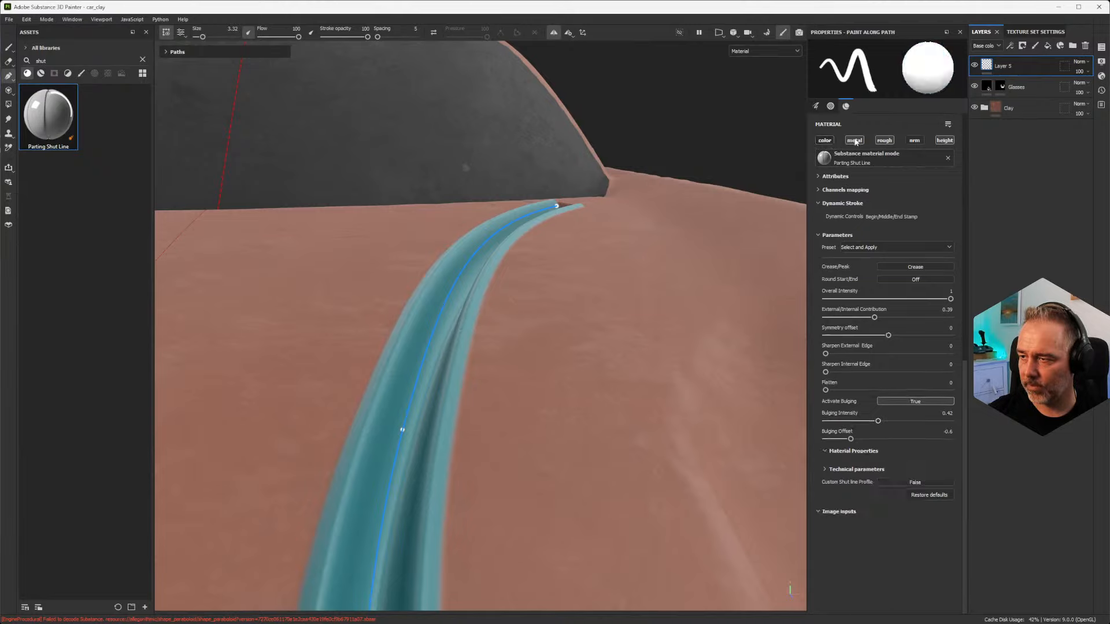
{"action": "left_click", "coordinate": [884, 140]}
{"action": "mouse_move", "coordinate": [438, 442]}
{"action": "left_mouse_down", "text": "alt"}
{"action": "mouse_move", "coordinate": [453, 435]}
{"action": "mouse_move", "coordinate": [448, 426]}
{"action": "left_mouse_up", "text": "alt"}
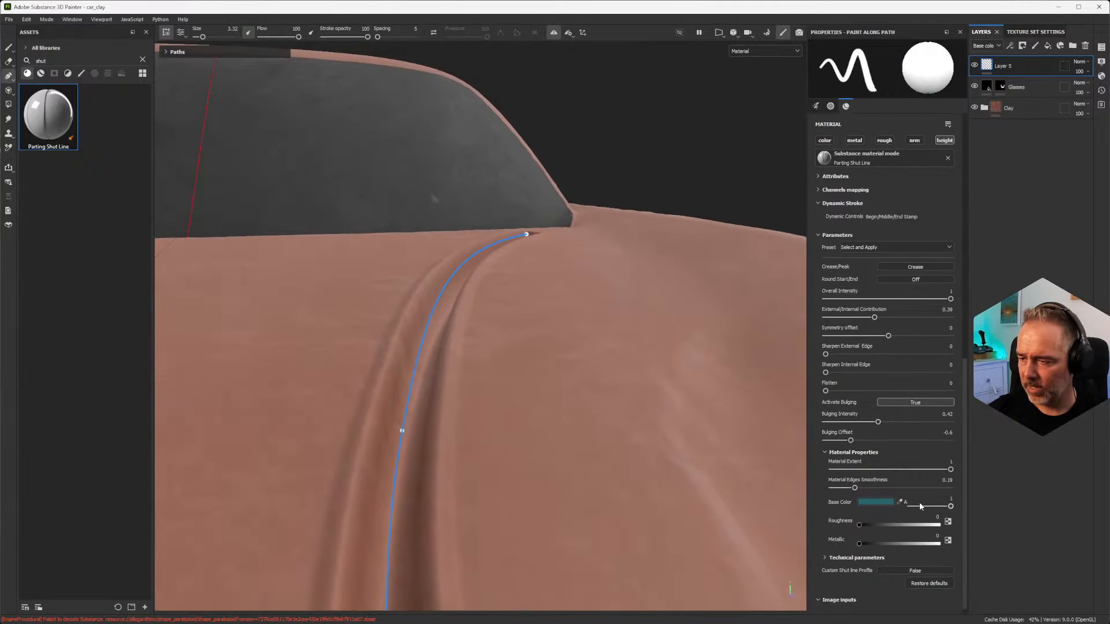
Step: Compare the groove with and without Bulging, then set Bulging Intensity to 0.36 and Bulging Offset to -0.43
{"action": "left_click", "coordinate": [916, 403]}
{"action": "left_click", "coordinate": [916, 403]}
{"action": "left_click_drag", "start_coordinate": [878, 422], "coordinate": [870, 427]}
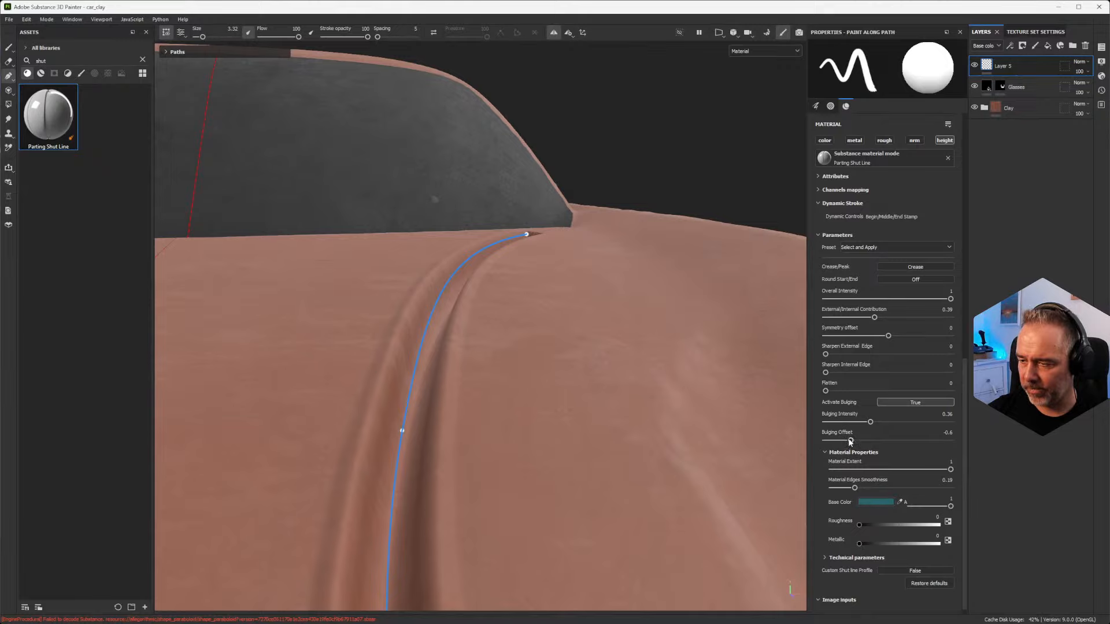
{"action": "mouse_move", "coordinate": [850, 440]}
{"action": "left_mouse_down"}
{"action": "mouse_move", "coordinate": [891, 441]}
{"action": "mouse_move", "coordinate": [860, 441]}
{"action": "left_mouse_up"}
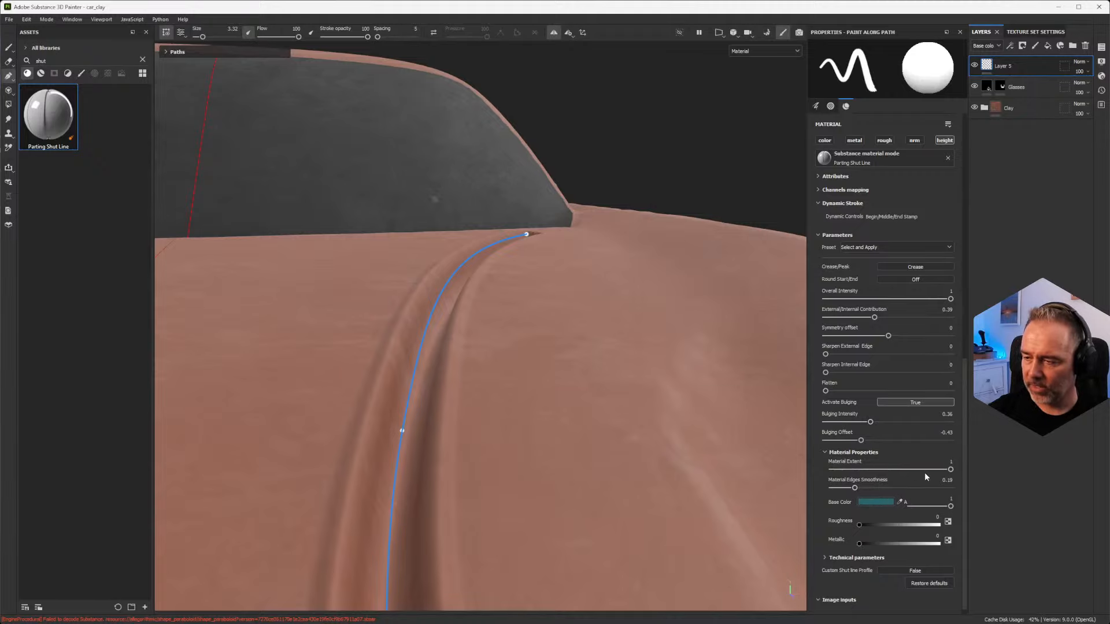
Step: Re-enable the color, metal and rough channels on the hood shut line's material
{"action": "scroll", "coordinate": [840, 234], "scroll_direction": "up", "scroll_amount": 2}
{"action": "left_click", "coordinate": [824, 195]}
{"action": "left_click", "coordinate": [855, 194]}
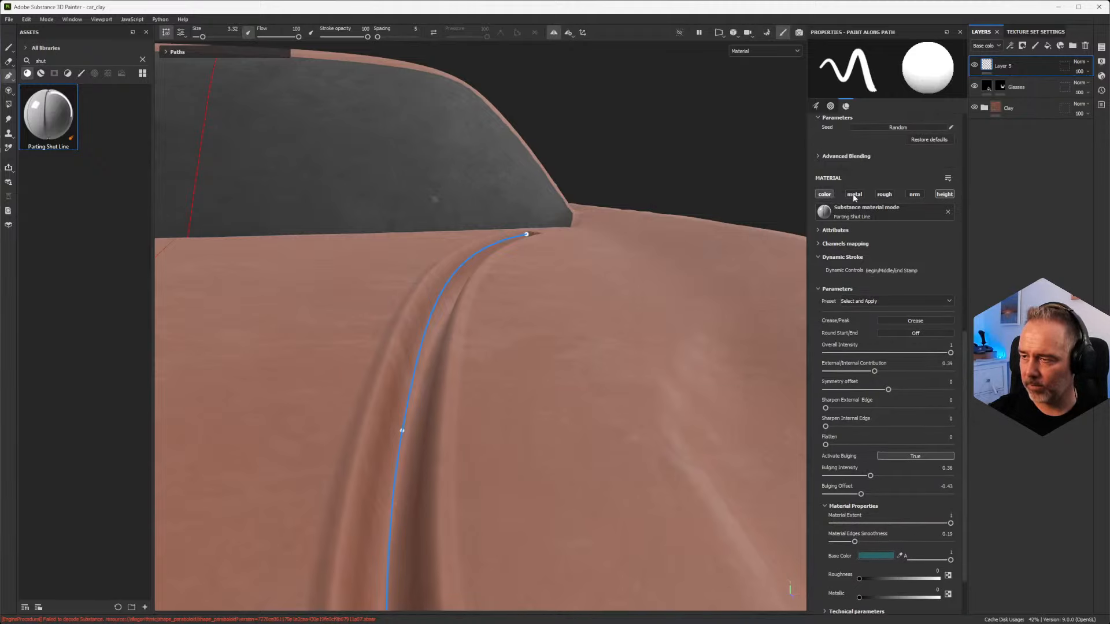
{"action": "left_click", "coordinate": [884, 194]}
Step: Deactivate Bulging, and set Material Extent to 0.51 and Material Edges Smoothness to 0.53 on the hood shut line
{"action": "scroll", "coordinate": [869, 454], "scroll_direction": "down", "scroll_amount": 2}
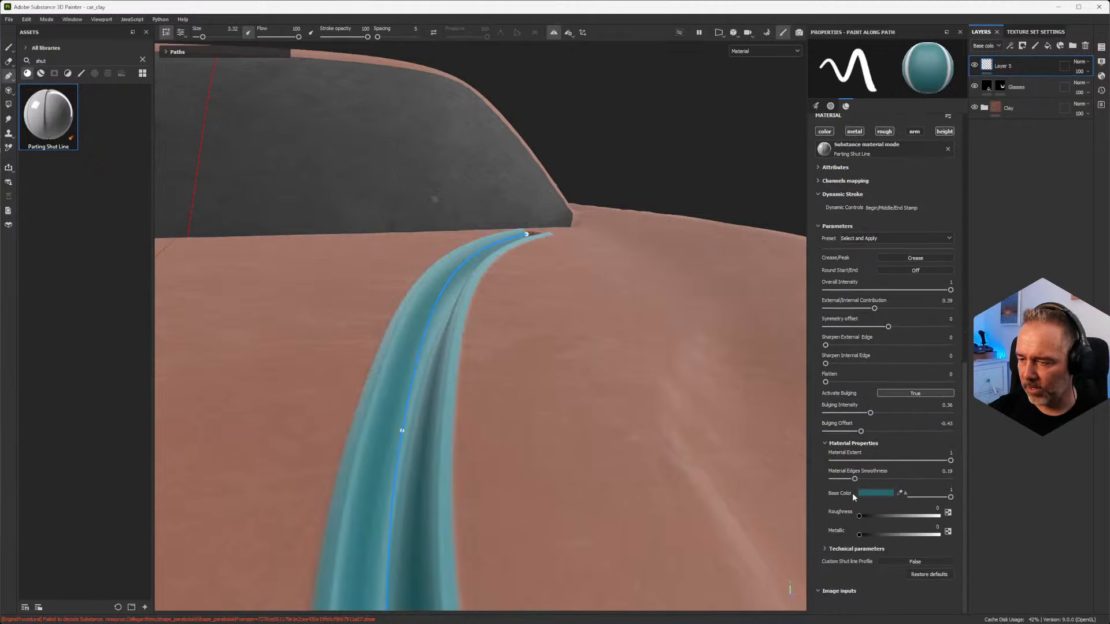
{"action": "mouse_move", "coordinate": [950, 460]}
{"action": "left_mouse_down"}
{"action": "mouse_move", "coordinate": [858, 461]}
{"action": "mouse_move", "coordinate": [888, 471]}
{"action": "left_mouse_up"}
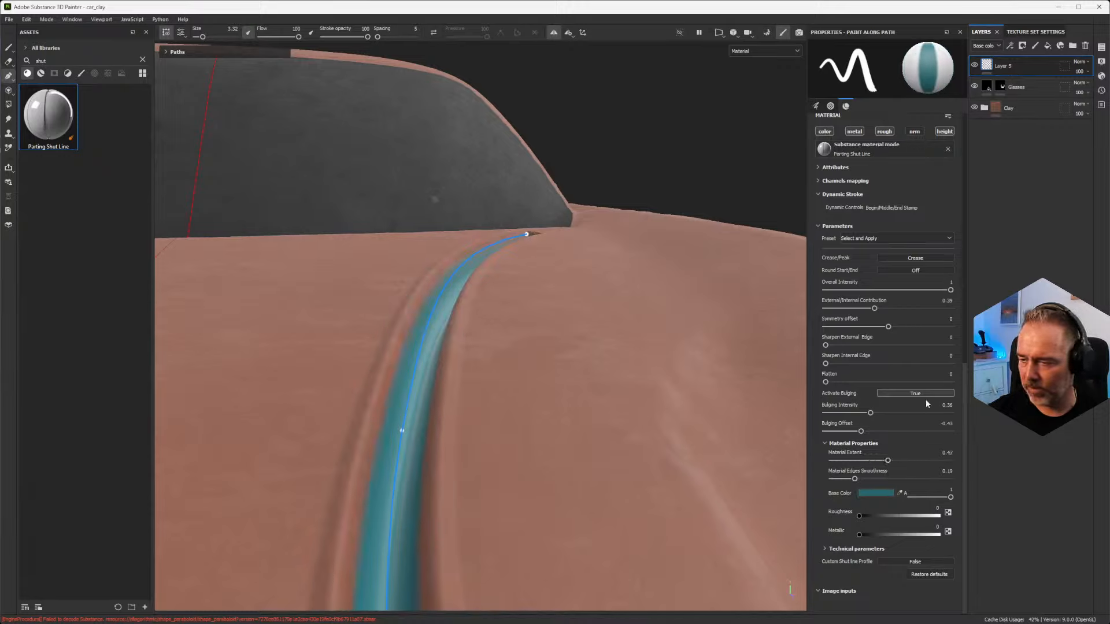
{"action": "left_click", "coordinate": [883, 394]}
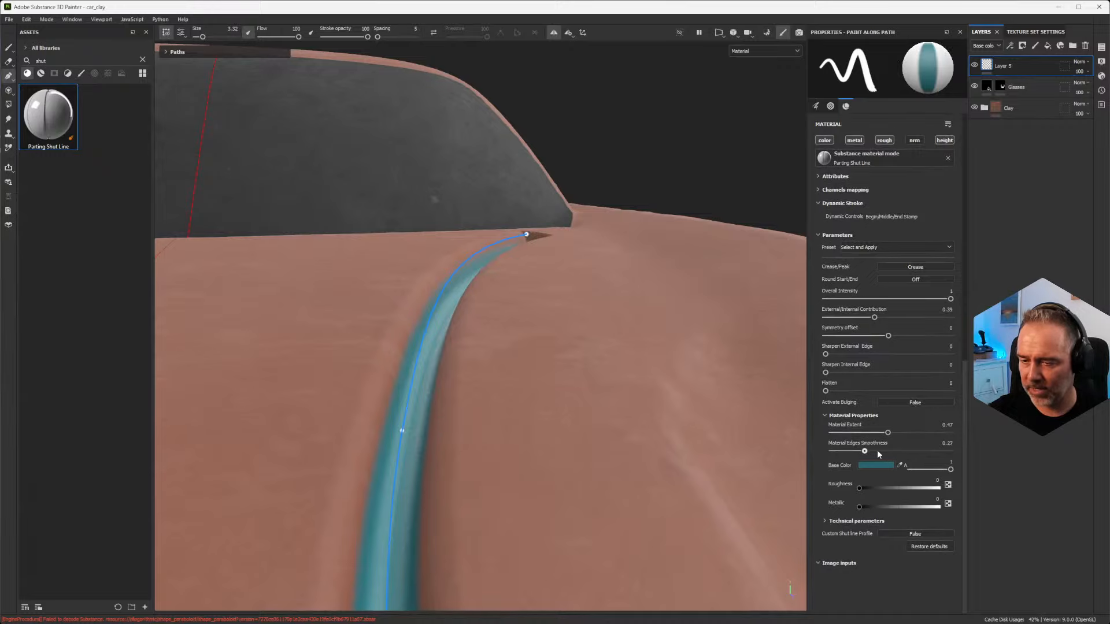
{"action": "mouse_move", "coordinate": [878, 454]}
{"action": "left_mouse_down"}
{"action": "mouse_move", "coordinate": [898, 453]}
{"action": "mouse_move", "coordinate": [896, 433]}
{"action": "mouse_move", "coordinate": [853, 452]}
{"action": "mouse_move", "coordinate": [893, 453]}
{"action": "left_mouse_up"}
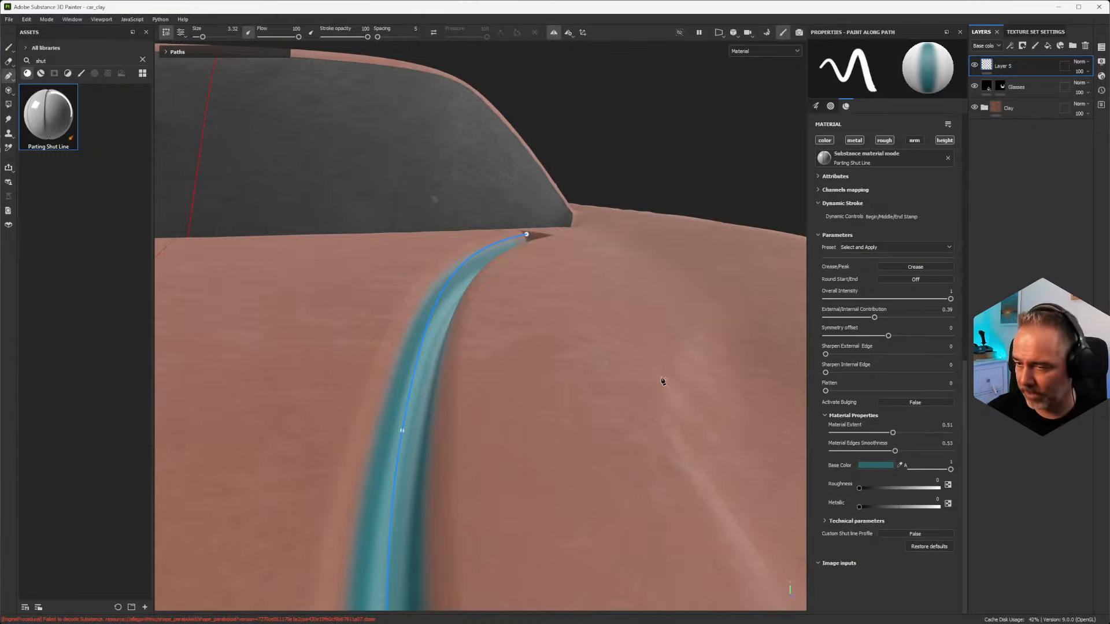
Step: Select the curved shut line path on the car's side, just behind the front wheel
{"action": "scroll", "coordinate": [570, 357], "scroll_direction": "down", "scroll_amount": 5}
{"action": "left_click_drag", "start_coordinate": [654, 365], "coordinate": [484, 380], "text": "alt"}
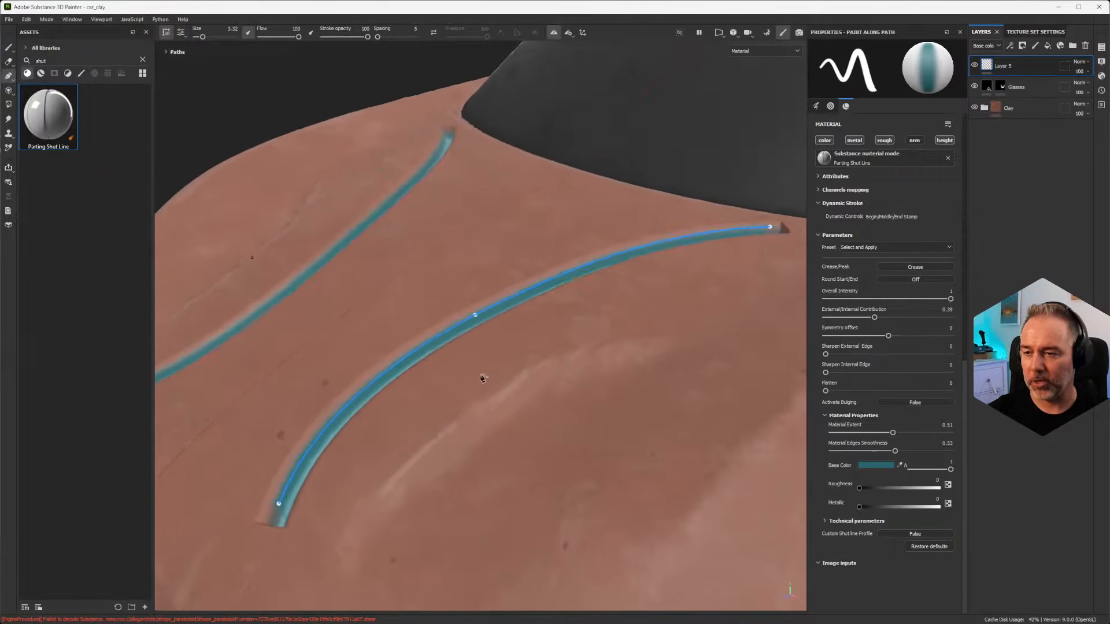
{"action": "middle_click_drag", "start_coordinate": [547, 355], "coordinate": [310, 362], "text": "alt"}
{"action": "middle_click_drag", "start_coordinate": [578, 382], "coordinate": [424, 397], "text": "alt"}
{"action": "left_click_drag", "start_coordinate": [515, 399], "coordinate": [418, 318], "text": "alt"}
{"action": "scroll", "coordinate": [428, 266], "scroll_direction": "up", "scroll_amount": 2}
{"action": "mouse_move", "coordinate": [426, 256]}
{"action": "middle_mouse_down", "text": "alt"}
{"action": "mouse_move", "coordinate": [458, 294]}
{"action": "mouse_move", "coordinate": [527, 310]}
{"action": "middle_mouse_up", "text": "alt"}
{"action": "scroll", "coordinate": [533, 305], "scroll_direction": "up", "scroll_amount": 4}
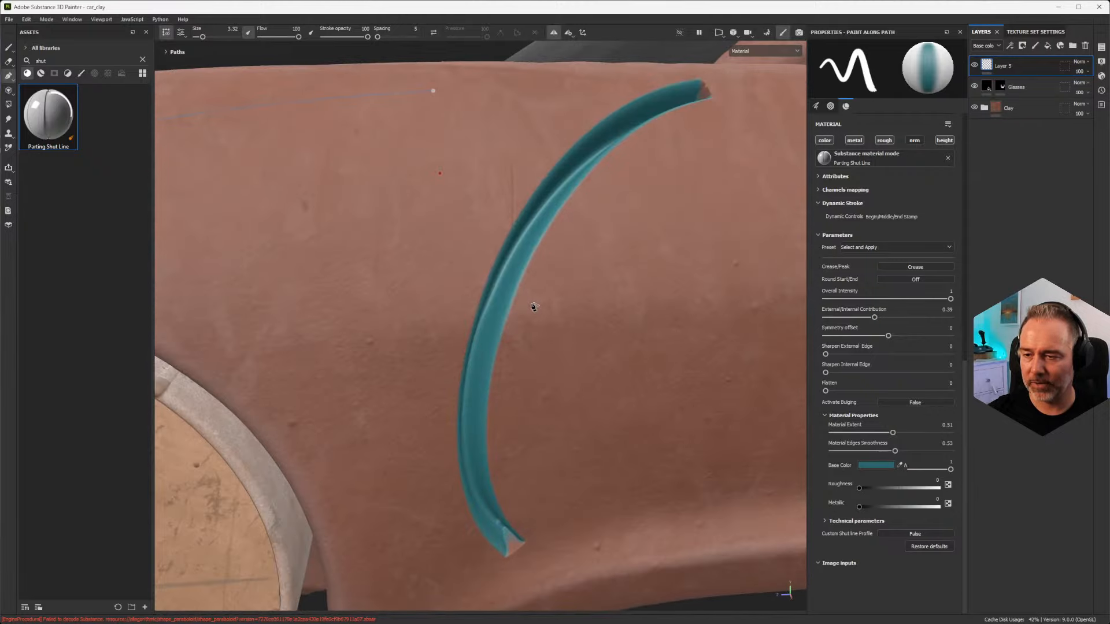
{"action": "left_click", "coordinate": [534, 222]}
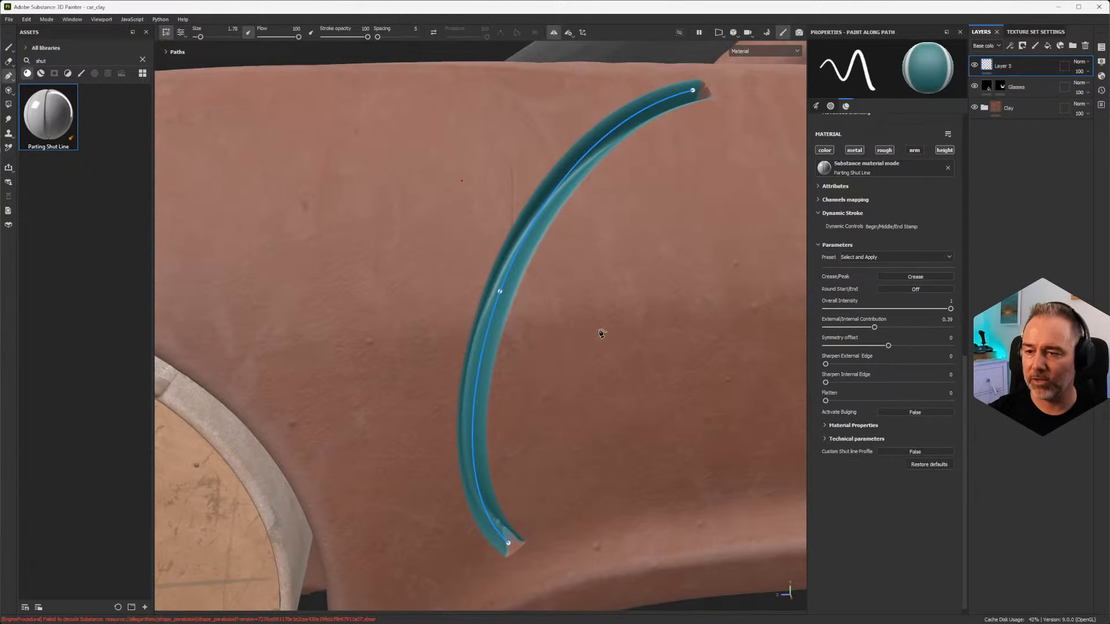
Step: Apply the Shut Line (Automotive) preset to the curved path on the car's side
{"action": "scroll", "coordinate": [584, 346], "scroll_direction": "down", "scroll_amount": 3}
{"action": "left_click_drag", "start_coordinate": [610, 346], "coordinate": [550, 322], "text": "alt"}
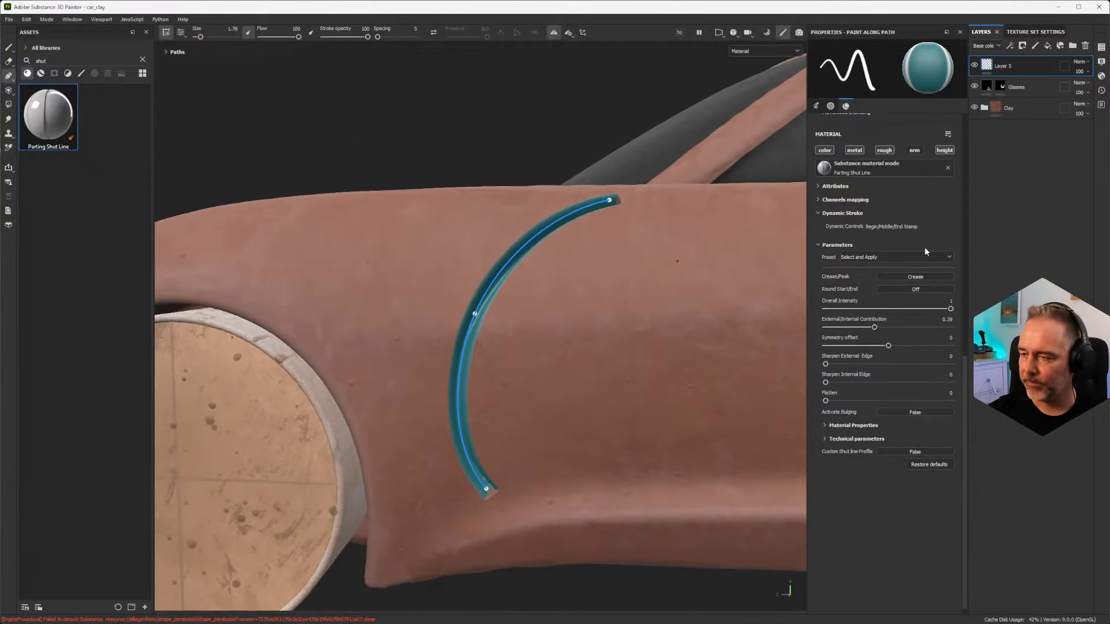
{"action": "left_click", "coordinate": [888, 258]}
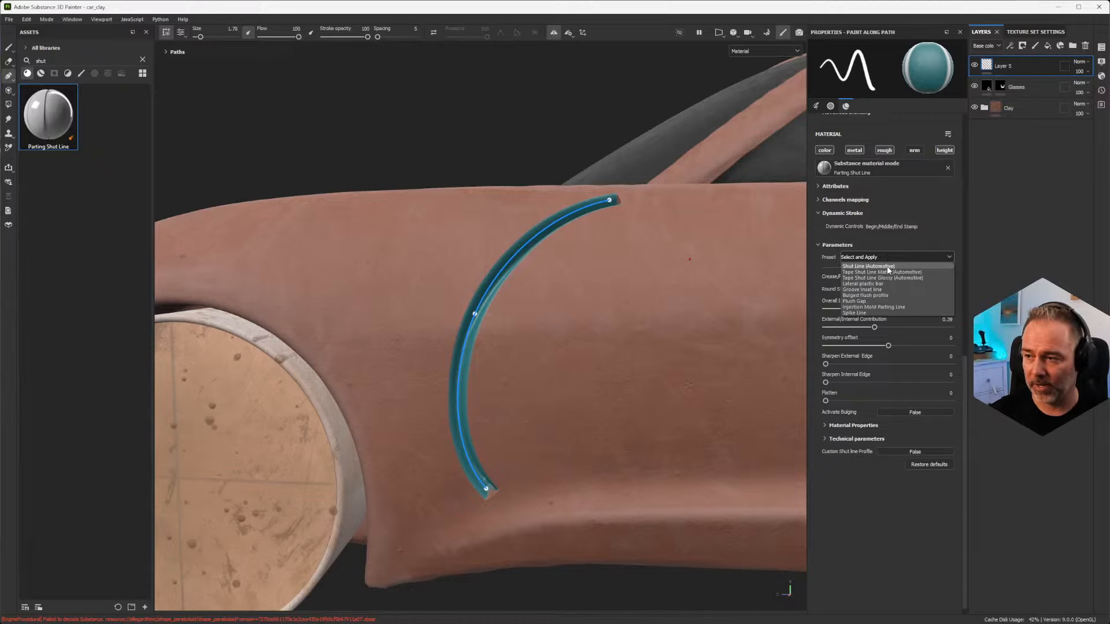
{"action": "left_click", "coordinate": [888, 267]}
{"action": "left_click_drag", "start_coordinate": [584, 260], "coordinate": [551, 247], "text": "alt"}
{"action": "scroll", "coordinate": [551, 247], "scroll_direction": "up", "scroll_amount": 2}
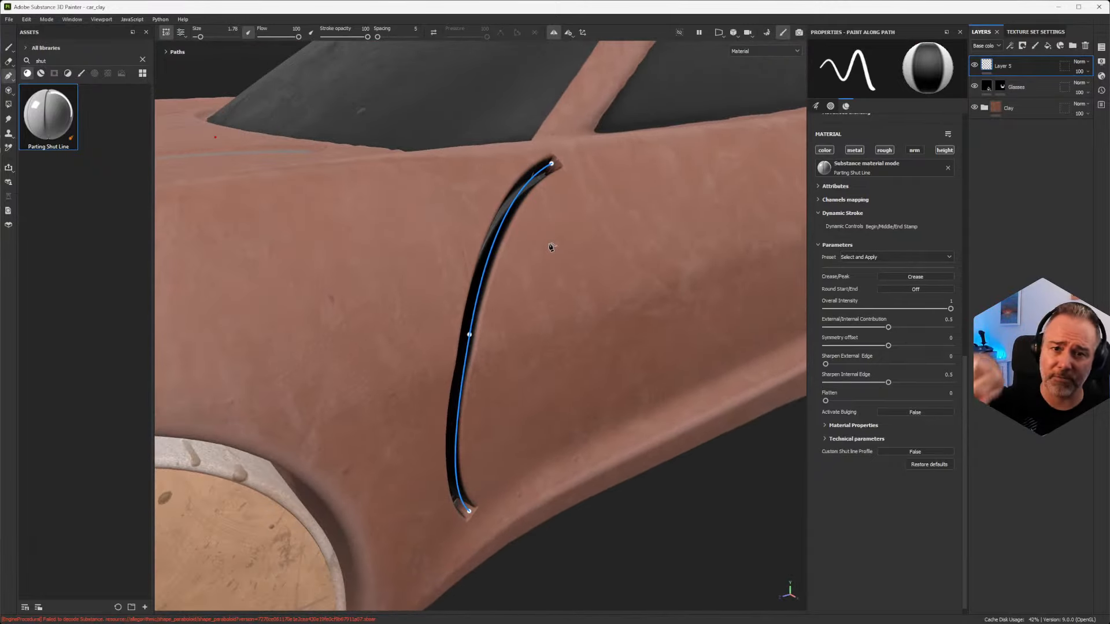
Step: Examine the black automotive shut line's groove on the car's side from several angles and distances
{"action": "left_click_drag", "start_coordinate": [560, 299], "coordinate": [468, 298], "text": "alt"}
{"action": "left_click_drag", "start_coordinate": [541, 209], "coordinate": [602, 243], "text": "alt"}
{"action": "right_click_drag", "start_coordinate": [601, 243], "coordinate": [347, 509], "text": "alt"}
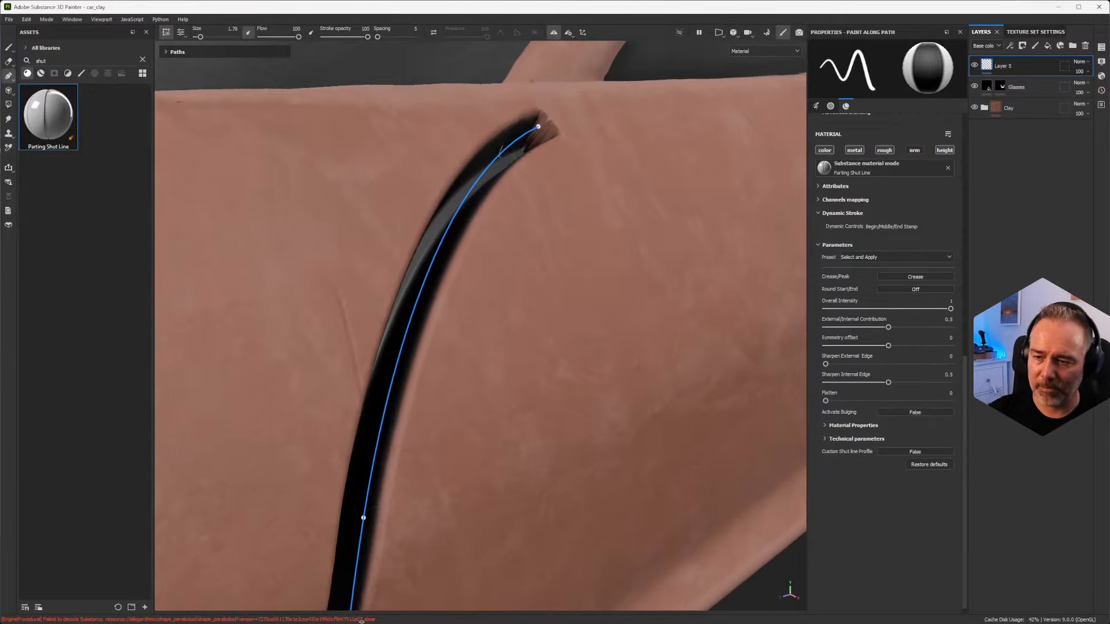
{"action": "left_click_drag", "start_coordinate": [347, 509], "coordinate": [269, 449], "text": "alt"}
{"action": "scroll", "coordinate": [331, 481], "scroll_direction": "down", "scroll_amount": 6}
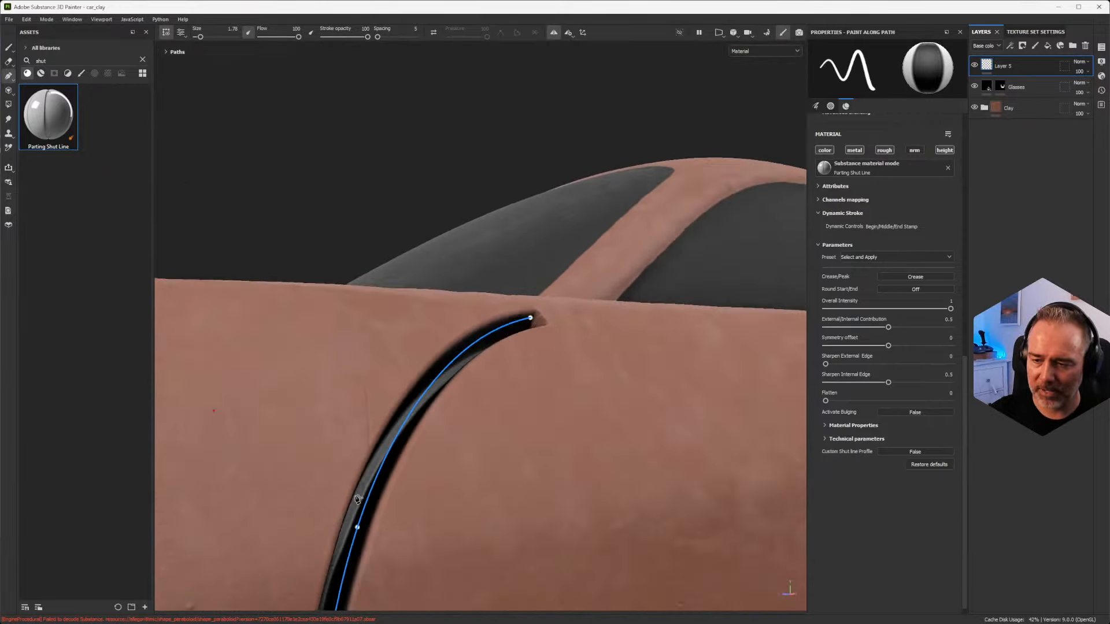
{"action": "middle_click_drag", "start_coordinate": [436, 496], "coordinate": [495, 436], "text": "alt"}
{"action": "left_click_drag", "start_coordinate": [482, 449], "coordinate": [438, 448], "text": "alt"}
{"action": "scroll", "coordinate": [437, 447], "scroll_direction": "up", "scroll_amount": 5}
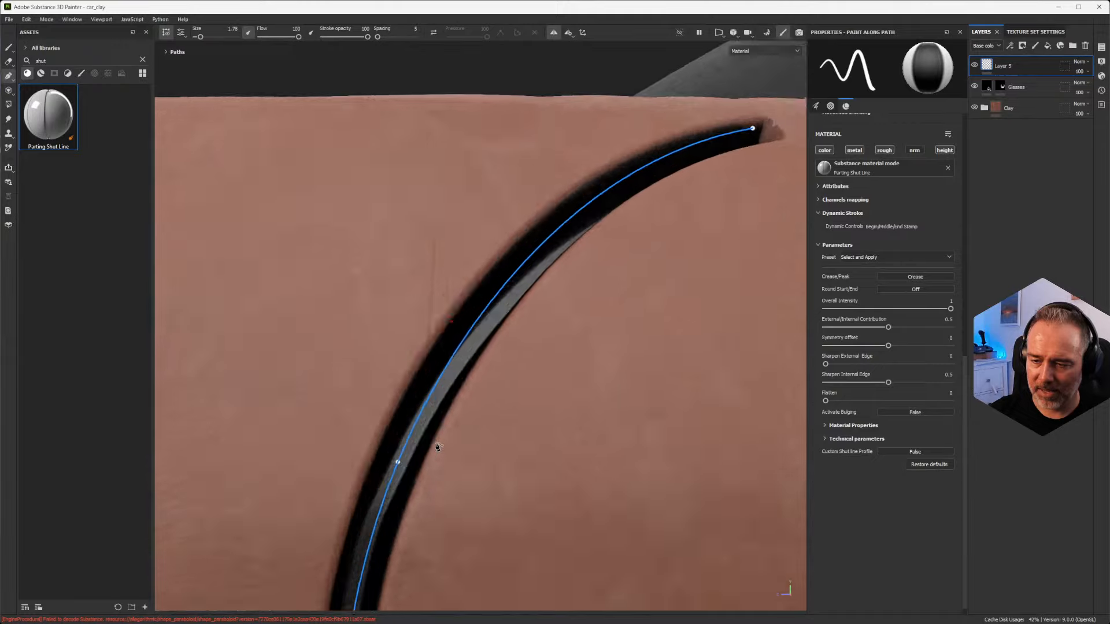
{"action": "scroll", "coordinate": [438, 447], "scroll_direction": "down", "scroll_amount": 5}
{"action": "scroll", "coordinate": [418, 475], "scroll_direction": "down", "scroll_amount": 5}
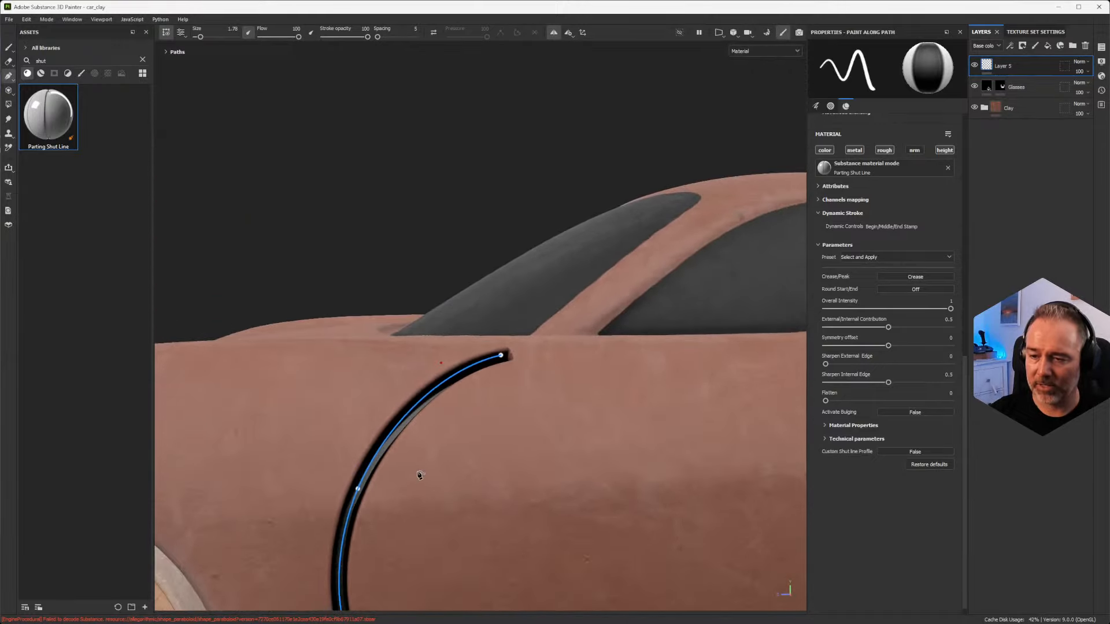
Step: Reshape the front door shut line by moving its lower endpoint to the sill edge and its middle point rearward for a gentler curve
{"action": "left_click_drag", "start_coordinate": [477, 389], "coordinate": [508, 379]}
{"action": "scroll", "coordinate": [510, 428], "scroll_direction": "down", "scroll_amount": 3}
{"action": "left_click_drag", "start_coordinate": [505, 446], "coordinate": [518, 469], "text": "alt"}
{"action": "middle_click_drag", "start_coordinate": [518, 469], "coordinate": [509, 375], "text": "alt"}
{"action": "left_click_drag", "start_coordinate": [420, 468], "coordinate": [420, 509]}
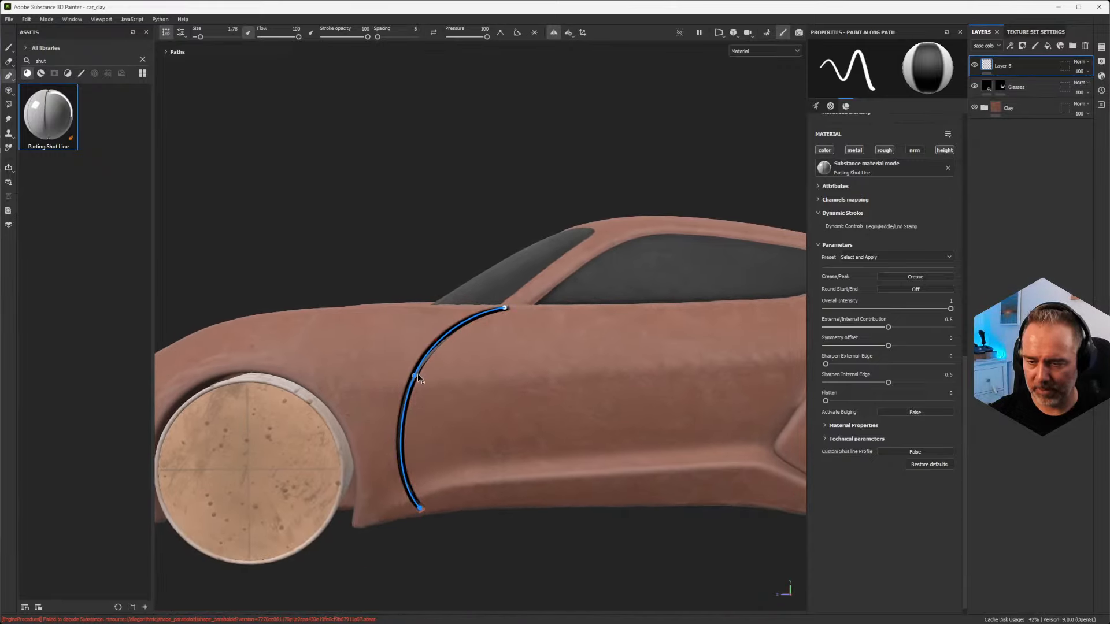
{"action": "left_click_drag", "start_coordinate": [415, 378], "coordinate": [466, 402]}
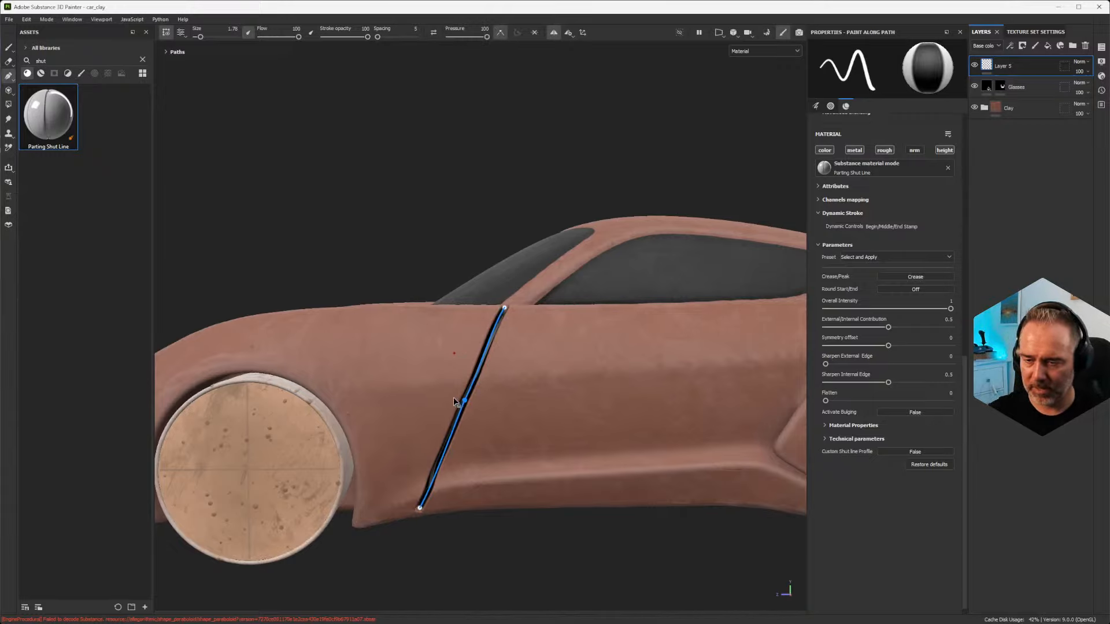
{"action": "mouse_move", "coordinate": [453, 397]}
{"action": "left_mouse_down"}
{"action": "mouse_move", "coordinate": [470, 399]}
{"action": "mouse_move", "coordinate": [450, 395]}
{"action": "left_mouse_up"}
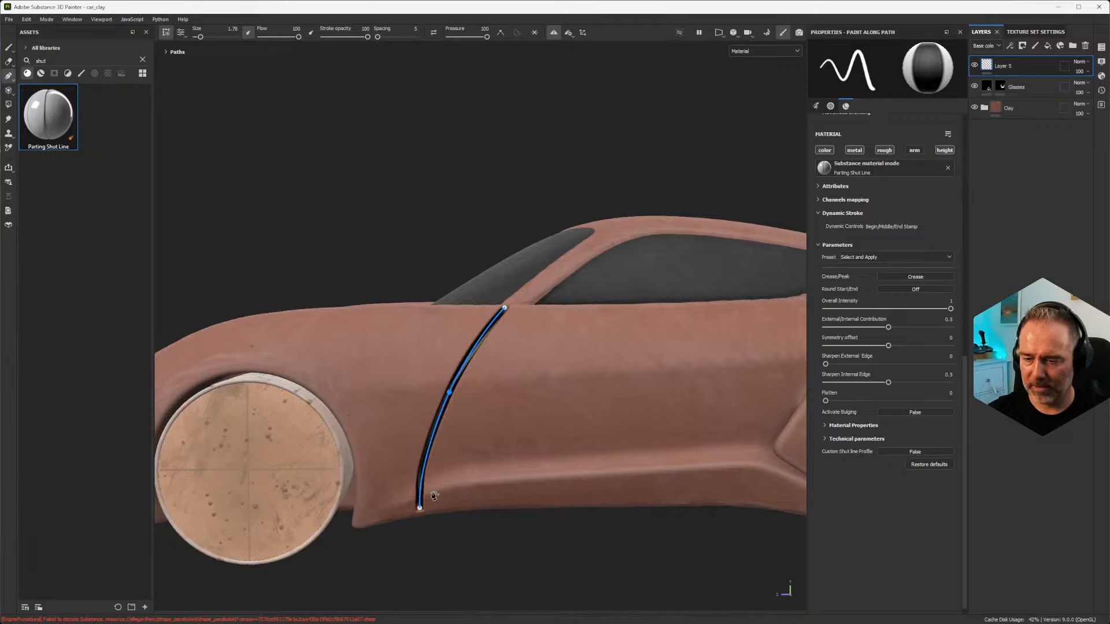
{"action": "left_click_drag", "start_coordinate": [418, 512], "coordinate": [415, 511]}
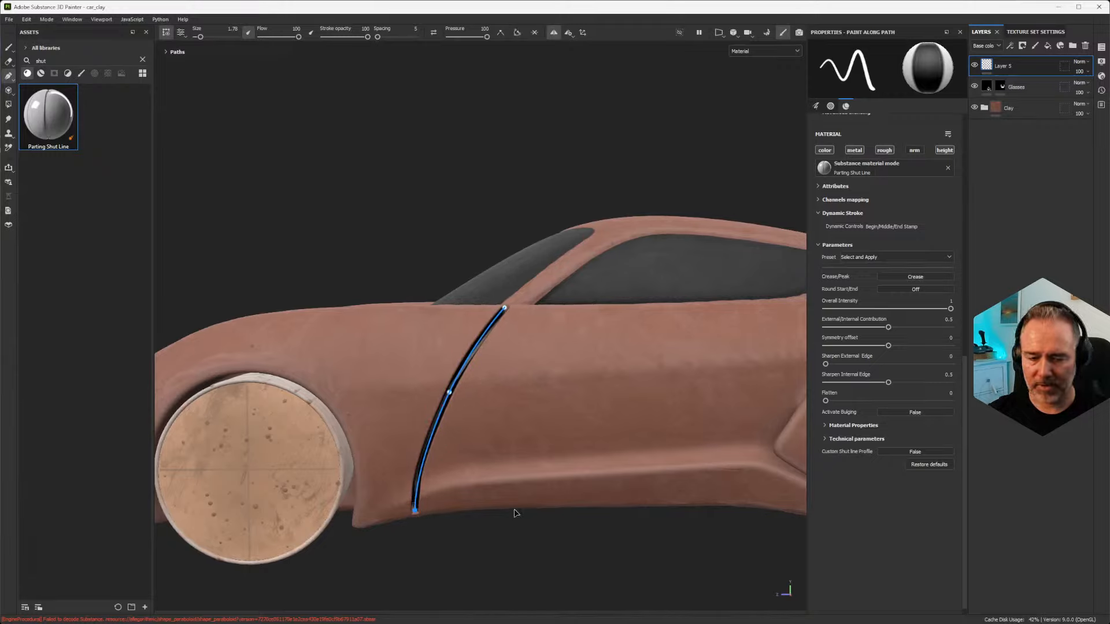
Step: Hide the path overlay to view the front door shut line along the car's side, and show it again
{"action": "scroll", "coordinate": [488, 314], "scroll_direction": "up", "scroll_amount": 3}
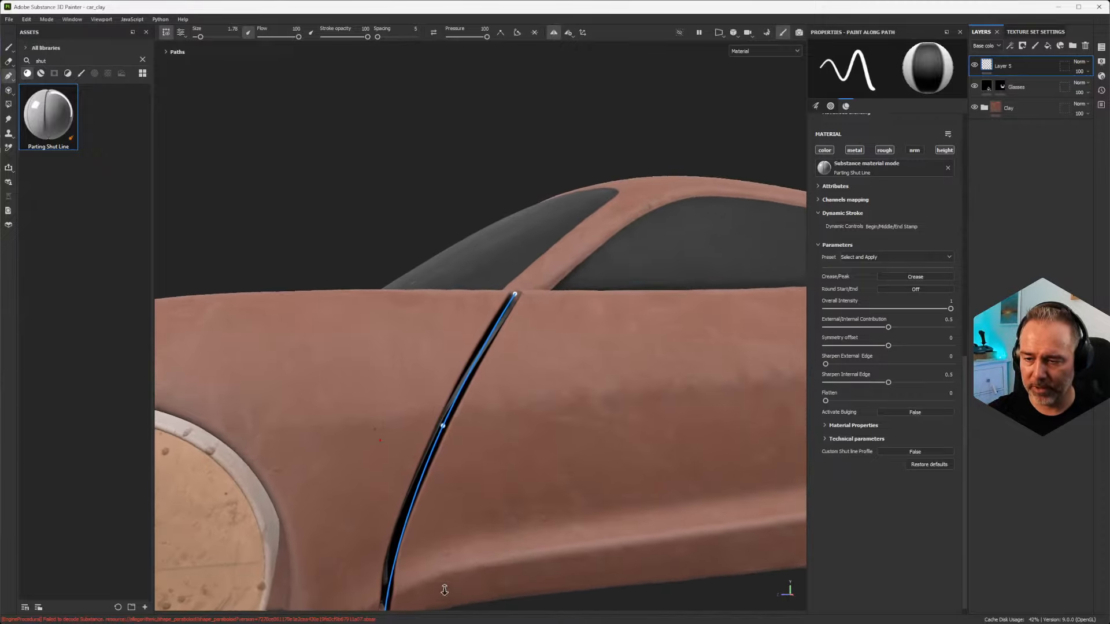
{"action": "left_click", "coordinate": [166, 36]}
{"action": "left_click_drag", "start_coordinate": [550, 430], "coordinate": [494, 431], "text": "alt"}
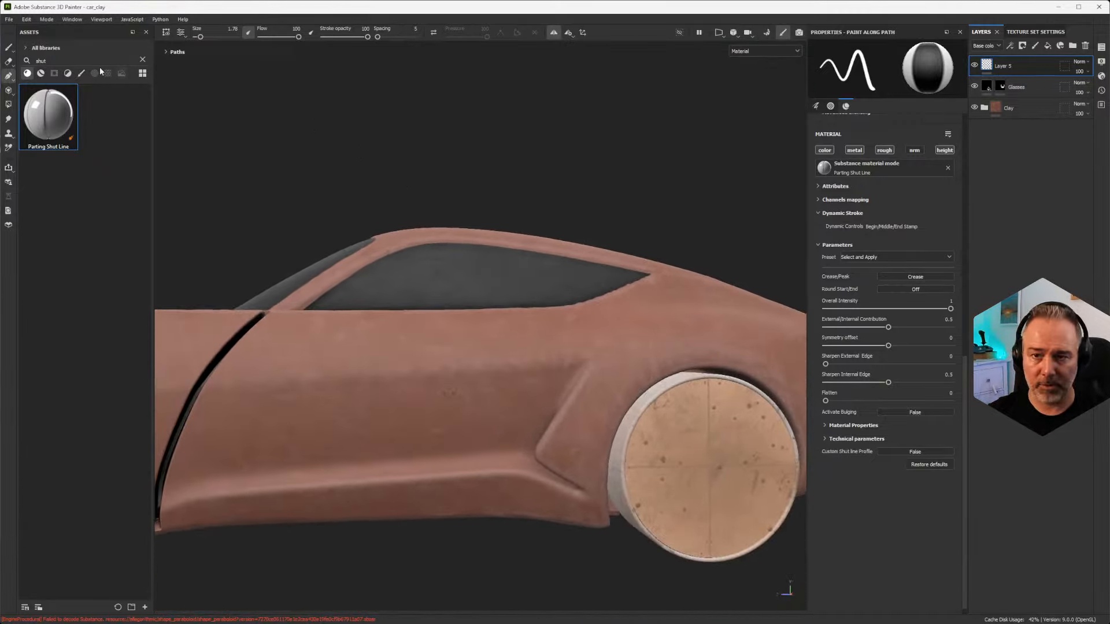
{"action": "left_click", "coordinate": [166, 33]}
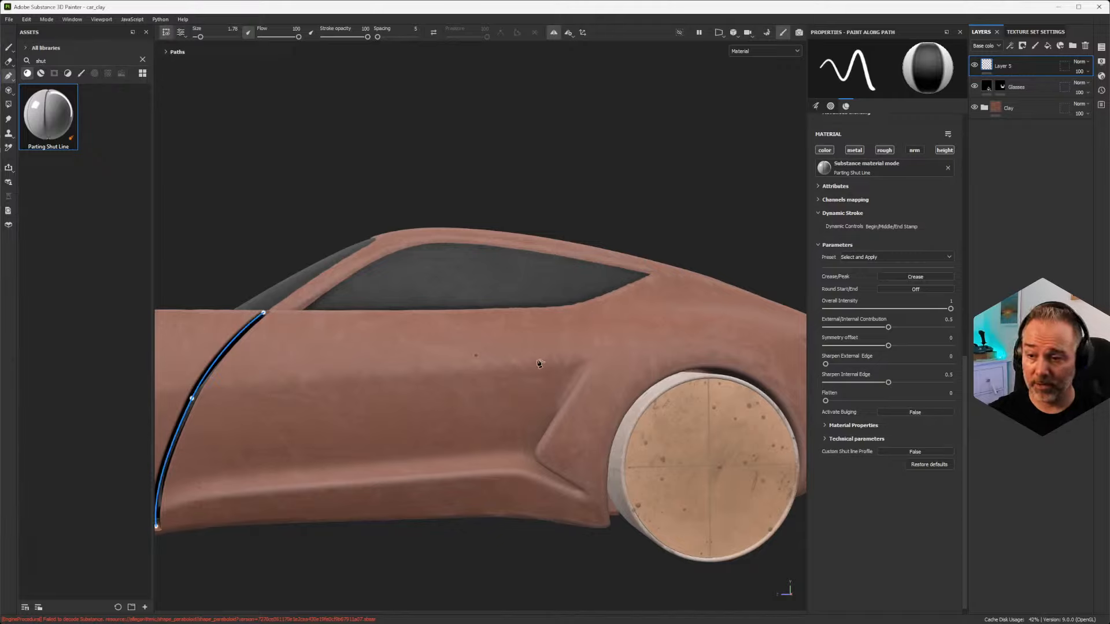
Step: Draw a rear door shut line path from the lower edge of the side window down to the sill ahead of the rear wheel
{"action": "left_click", "coordinate": [563, 309]}
{"action": "left_click", "coordinate": [490, 513]}
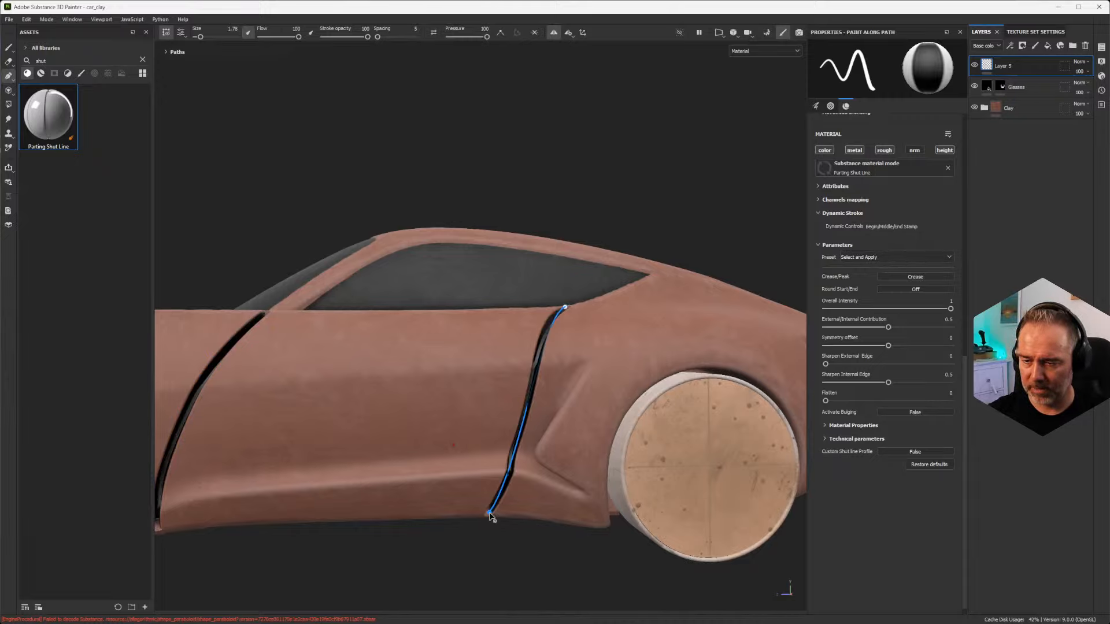
{"action": "left_click_drag", "start_coordinate": [510, 469], "coordinate": [491, 443], "text": "alt"}
{"action": "right_click_drag", "start_coordinate": [491, 443], "coordinate": [379, 592], "text": "alt"}
{"action": "left_click_drag", "start_coordinate": [379, 592], "coordinate": [448, 566], "text": "alt"}
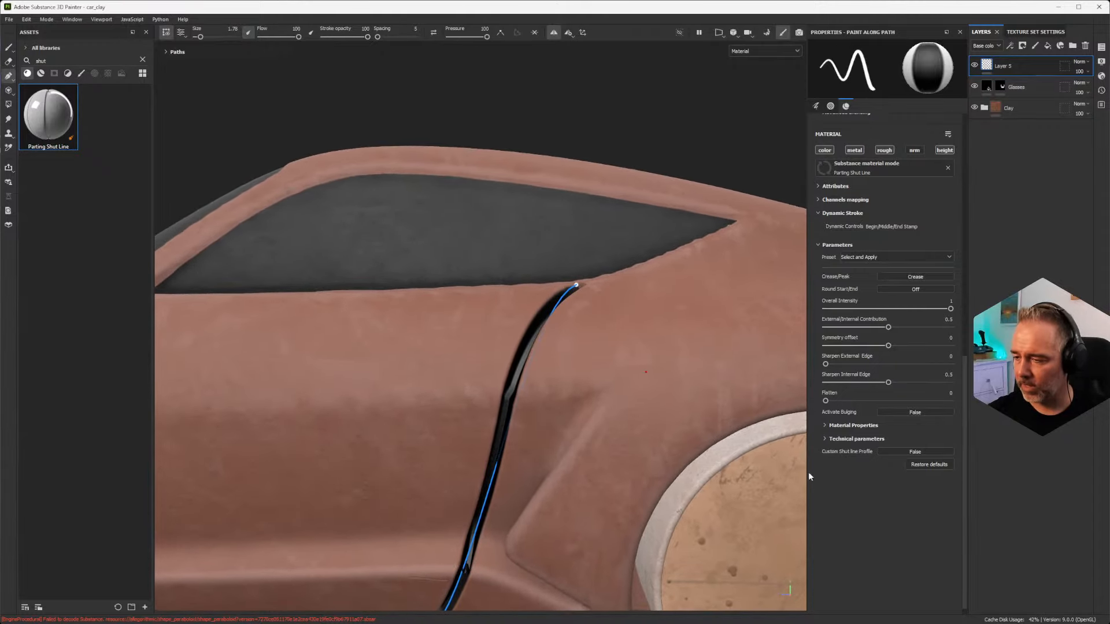
Step: Apply the Tape Shut Line Matte (Automotive) preset to the rear door shut line and show its material properties
{"action": "left_click", "coordinate": [906, 258]}
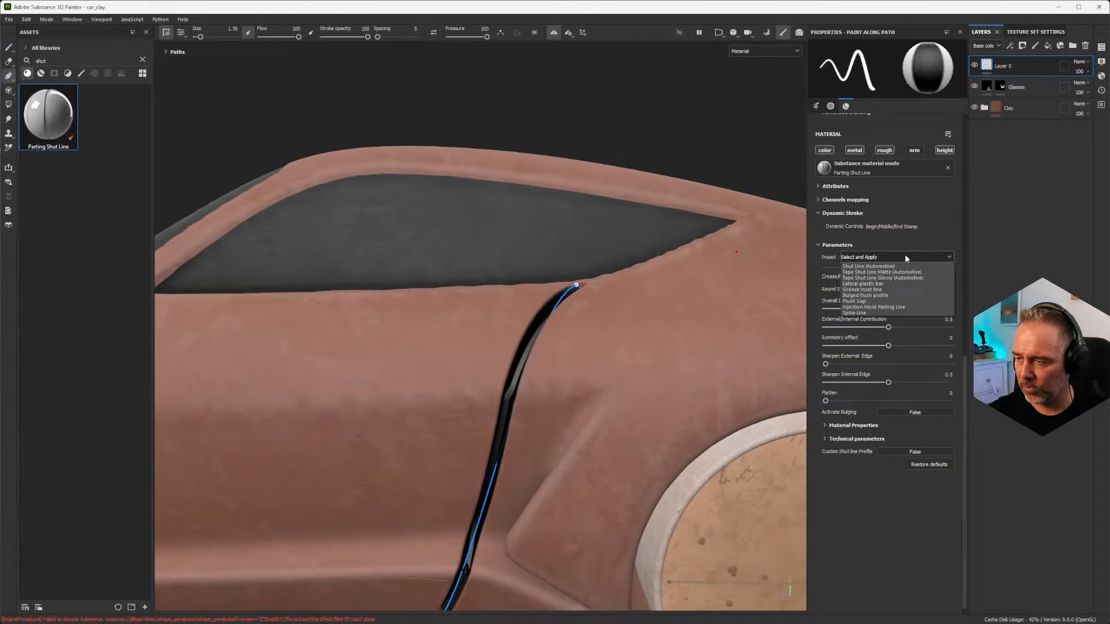
{"action": "left_click", "coordinate": [886, 272]}
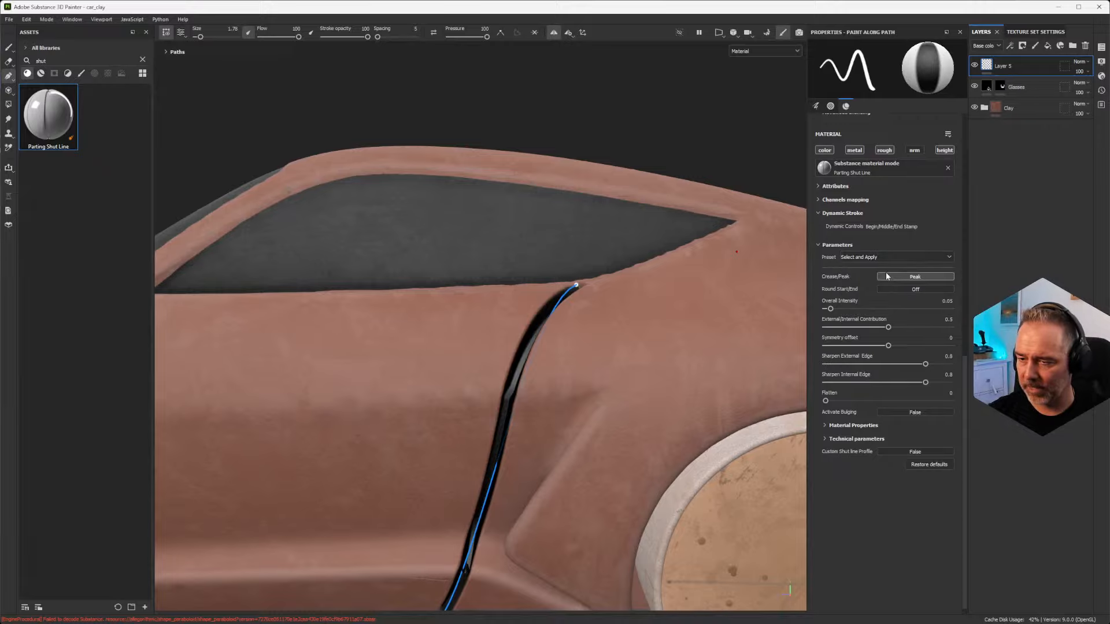
{"action": "left_click_drag", "start_coordinate": [540, 384], "coordinate": [718, 443], "text": "alt"}
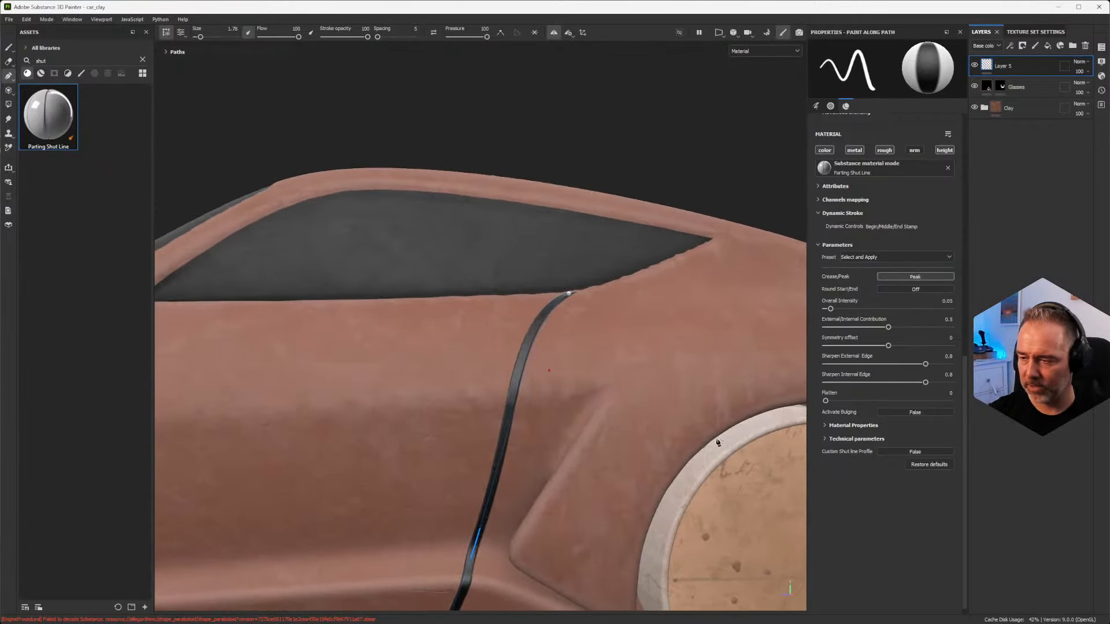
{"action": "left_click", "coordinate": [825, 426]}
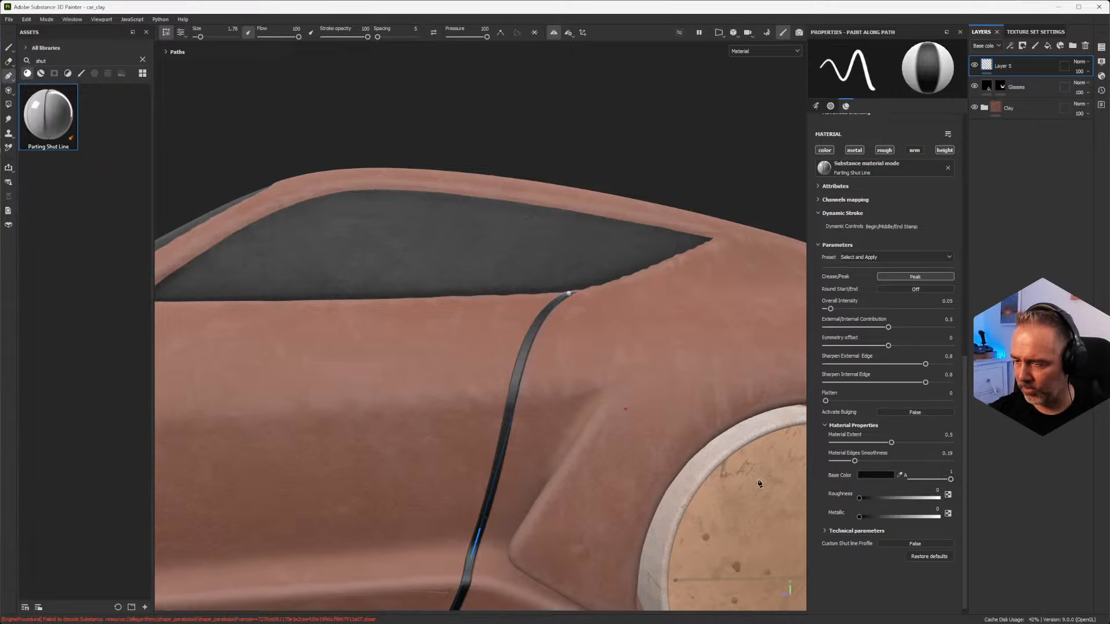
{"action": "left_click_drag", "start_coordinate": [569, 409], "coordinate": [510, 418], "text": "alt"}
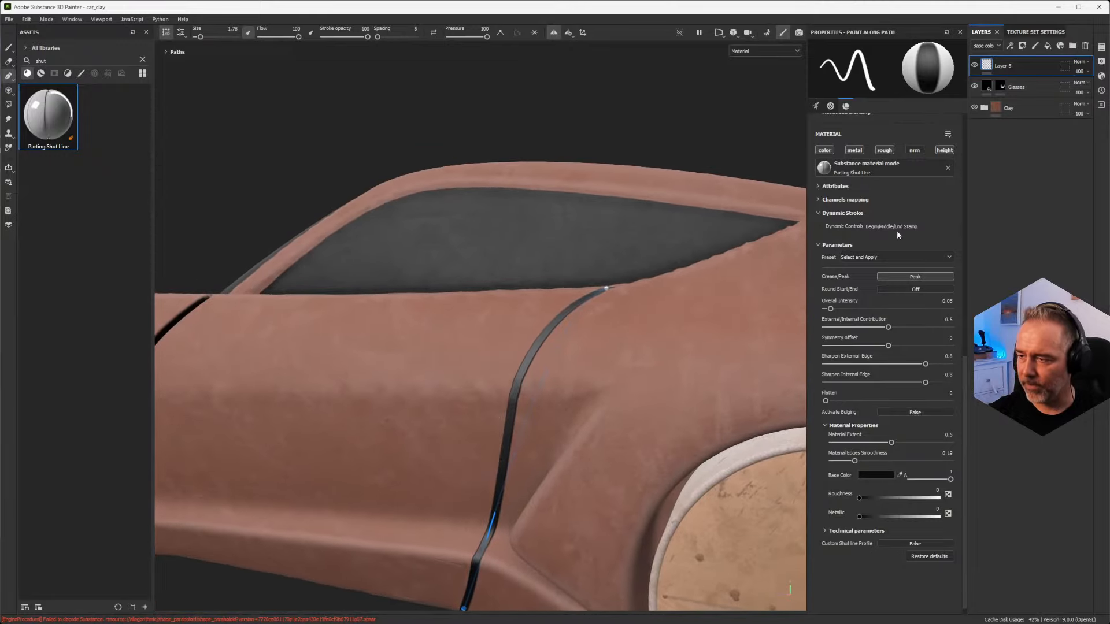
Step: Apply the Tape Shut Line Glossy (Automotive) preset to the rear door shut line and set its roughness to 0.1793
{"action": "left_click", "coordinate": [900, 252]}
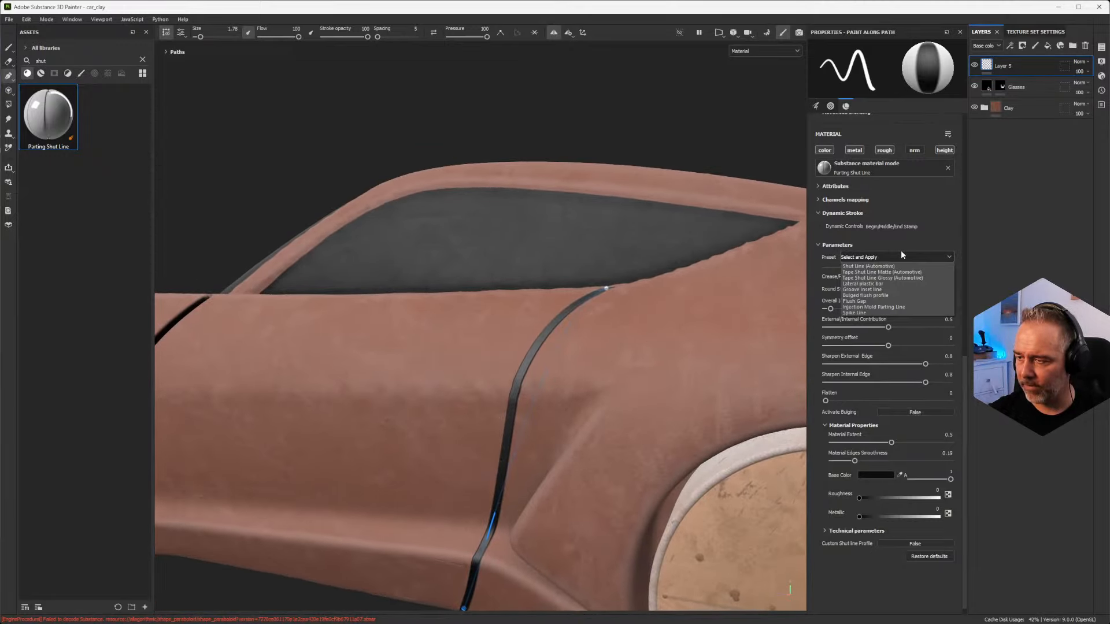
{"action": "left_click", "coordinate": [895, 279]}
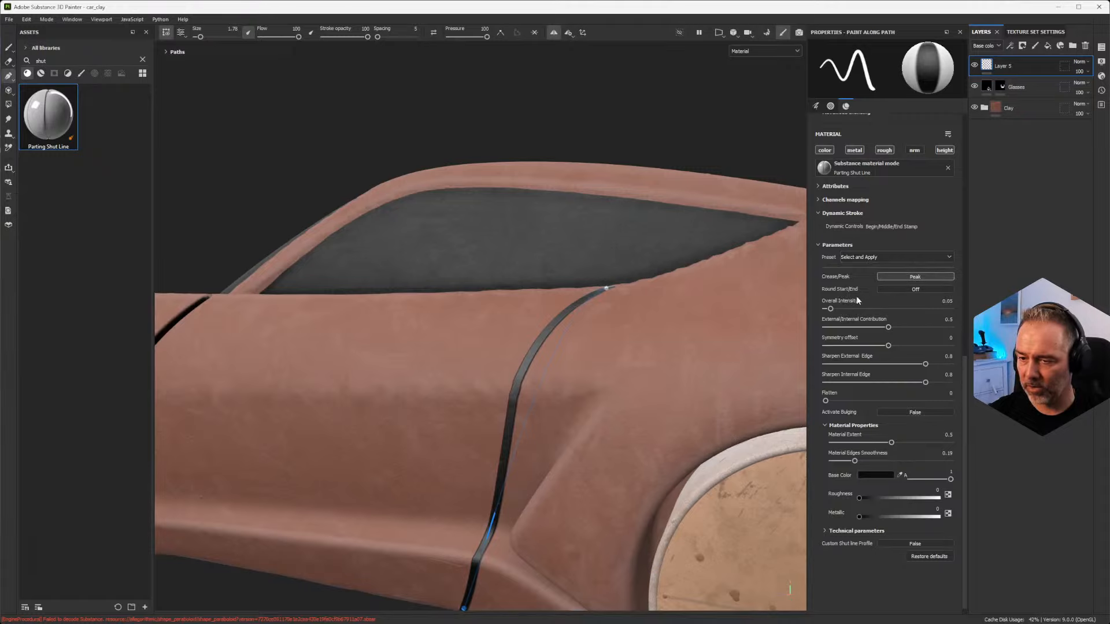
{"action": "scroll", "coordinate": [507, 390], "scroll_direction": "up", "scroll_amount": 5}
{"action": "scroll", "coordinate": [513, 384], "scroll_direction": "up", "scroll_amount": 3}
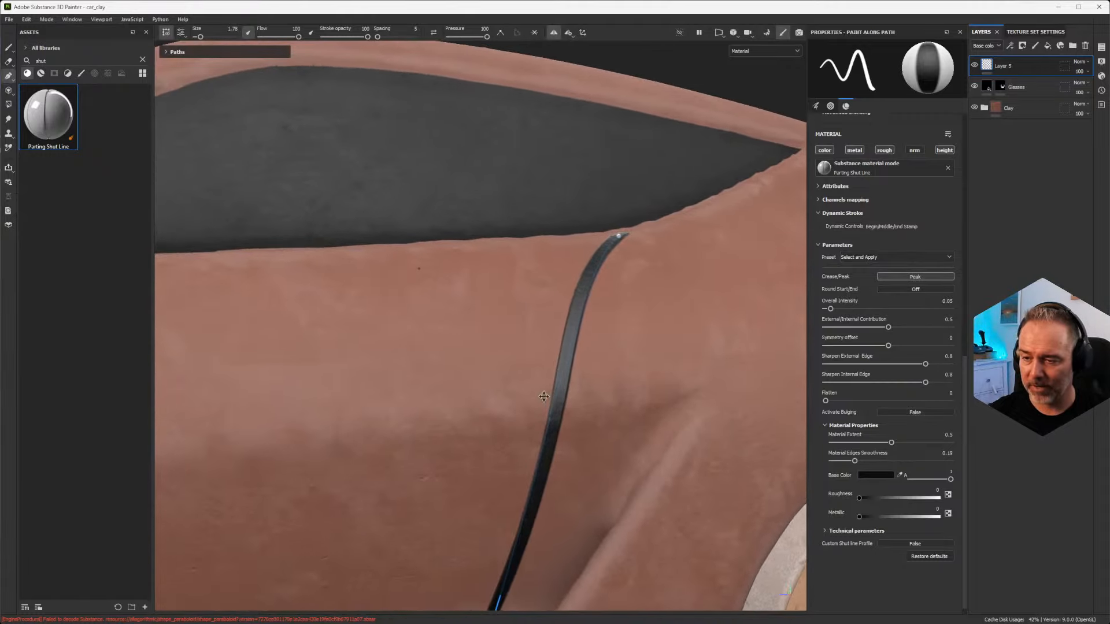
{"action": "left_click_drag", "start_coordinate": [617, 363], "coordinate": [561, 365], "text": "alt"}
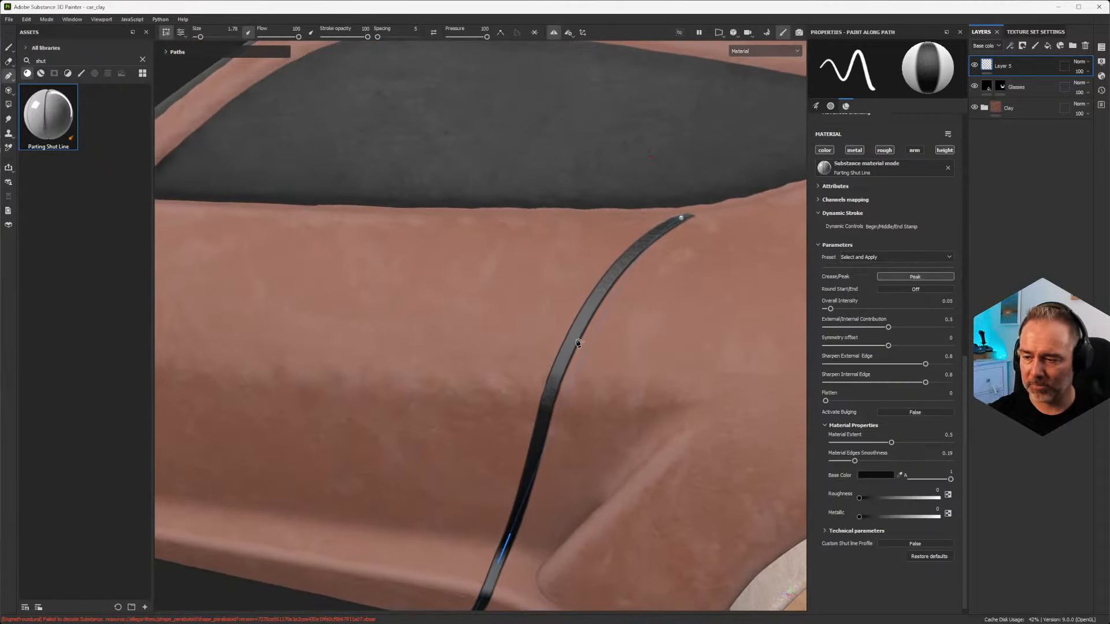
{"action": "mouse_move", "coordinate": [872, 497]}
{"action": "left_mouse_down"}
{"action": "mouse_move", "coordinate": [959, 500]}
{"action": "mouse_move", "coordinate": [871, 501]}
{"action": "left_mouse_up"}
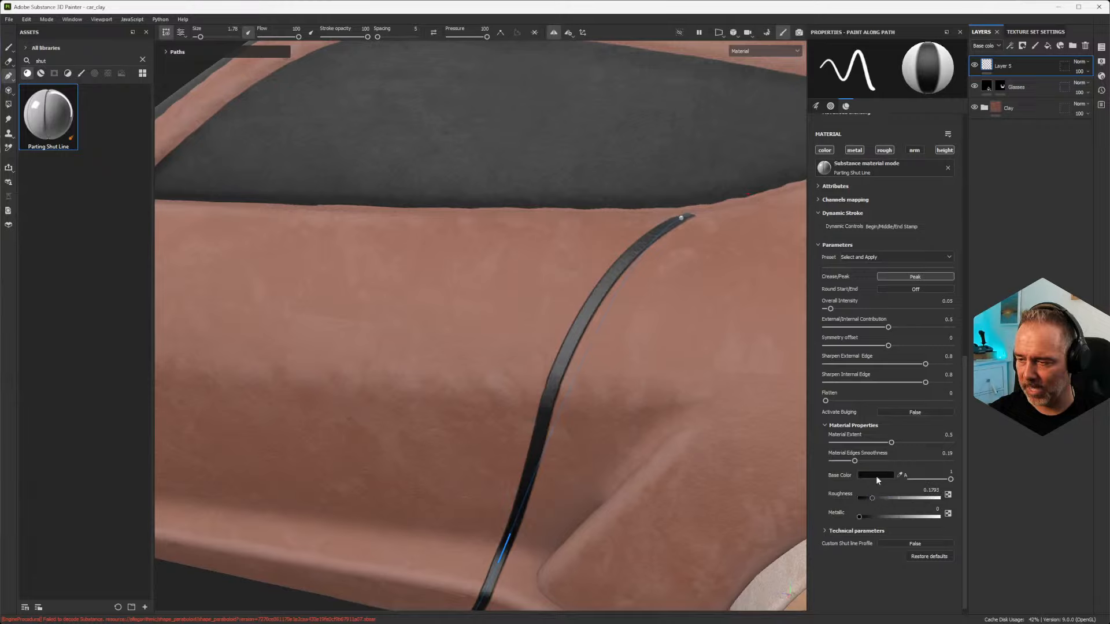
{"action": "left_click_drag", "start_coordinate": [779, 333], "coordinate": [970, 265], "text": "alt"}
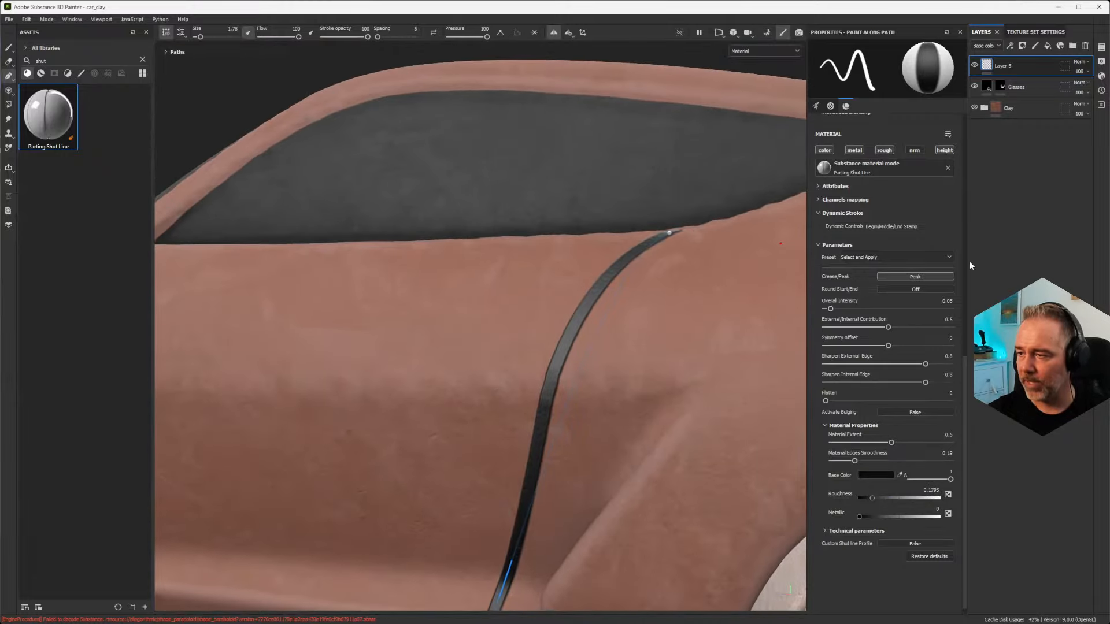
Step: Delete the layer holding both door shut lines and add a new empty paint layer in its place
{"action": "left_click", "coordinate": [900, 257]}
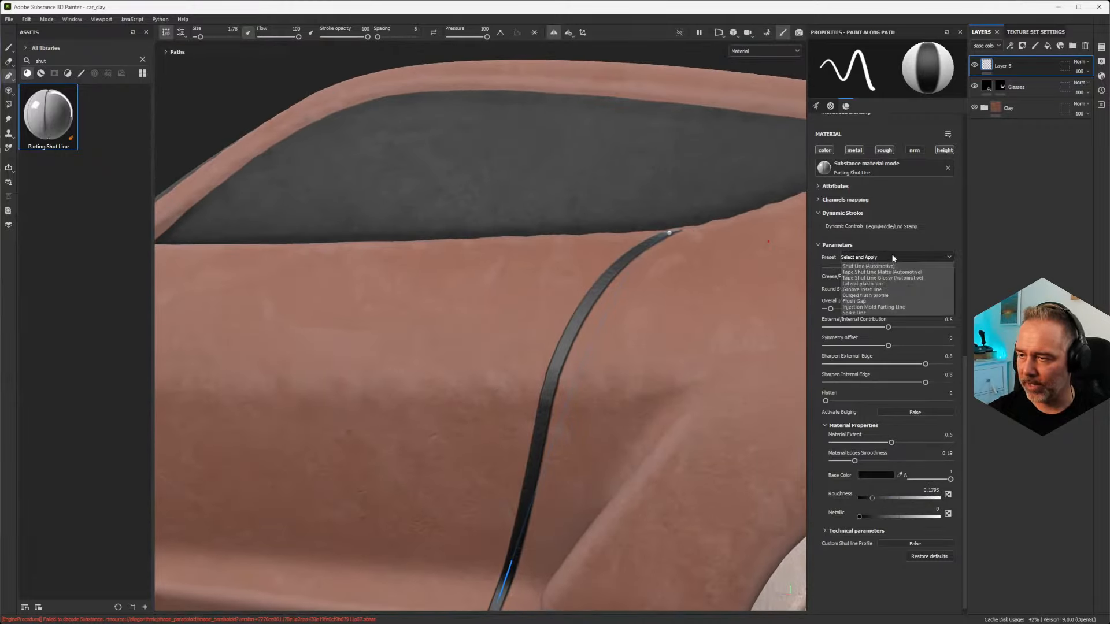
{"action": "left_click", "coordinate": [878, 284]}
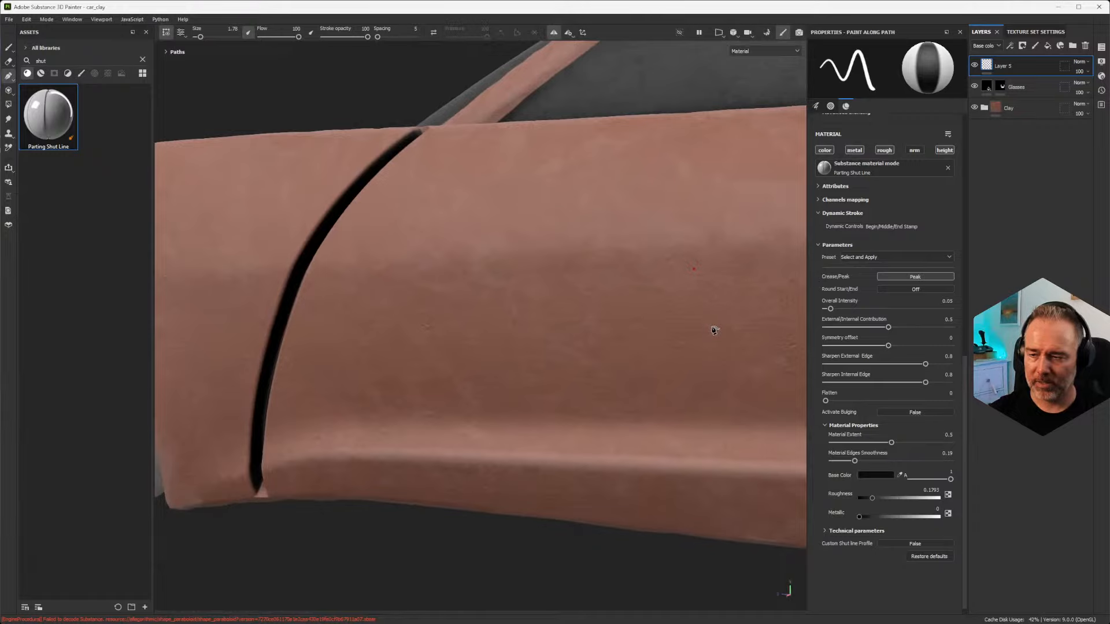
{"action": "middle_click_drag", "start_coordinate": [714, 330], "coordinate": [552, 302], "text": "alt"}
{"action": "scroll", "coordinate": [578, 313], "scroll_direction": "down", "scroll_amount": 3}
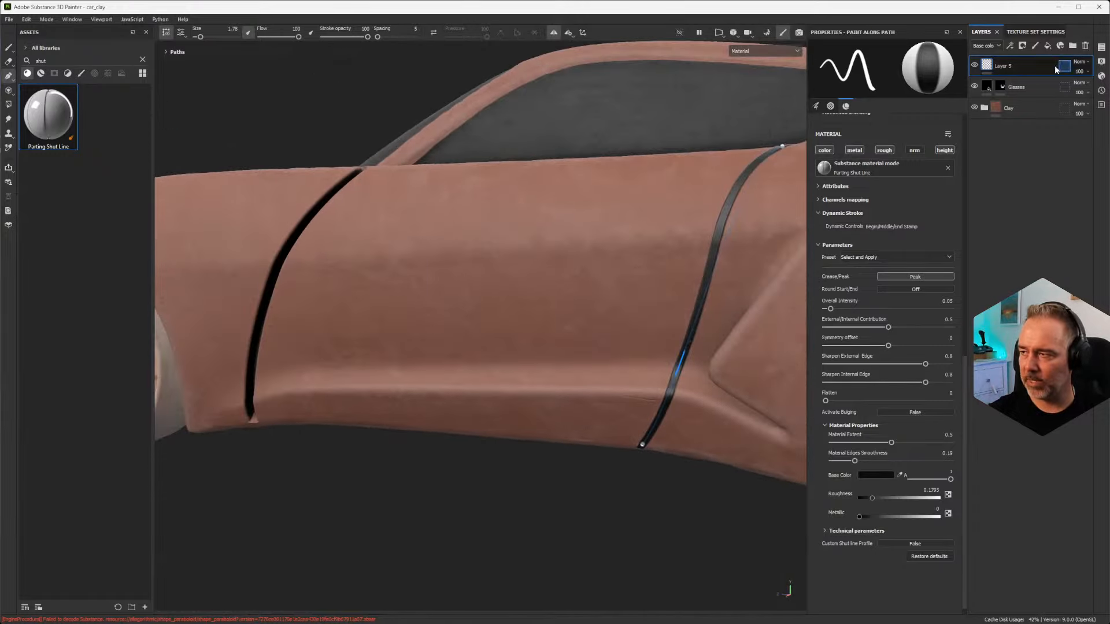
{"action": "key", "text": "Delete"}
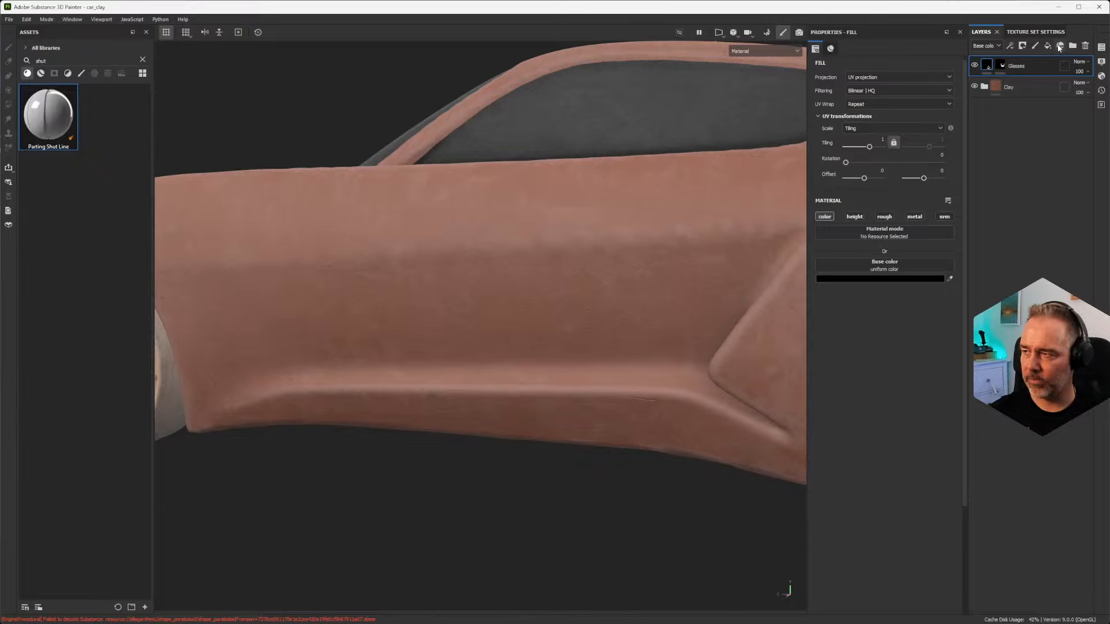
{"action": "key", "text": "ctrl+z"}
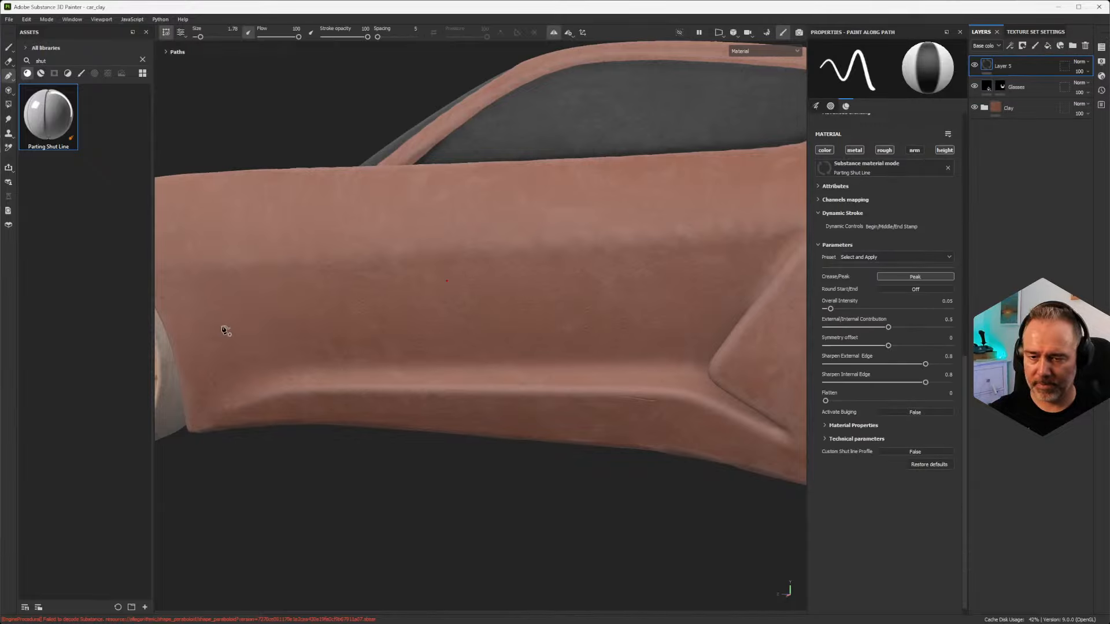
Step: Draw a straight path along the car's side from the front wheel arch to the crease ahead of the rear wheel
{"action": "left_click", "coordinate": [174, 333]}
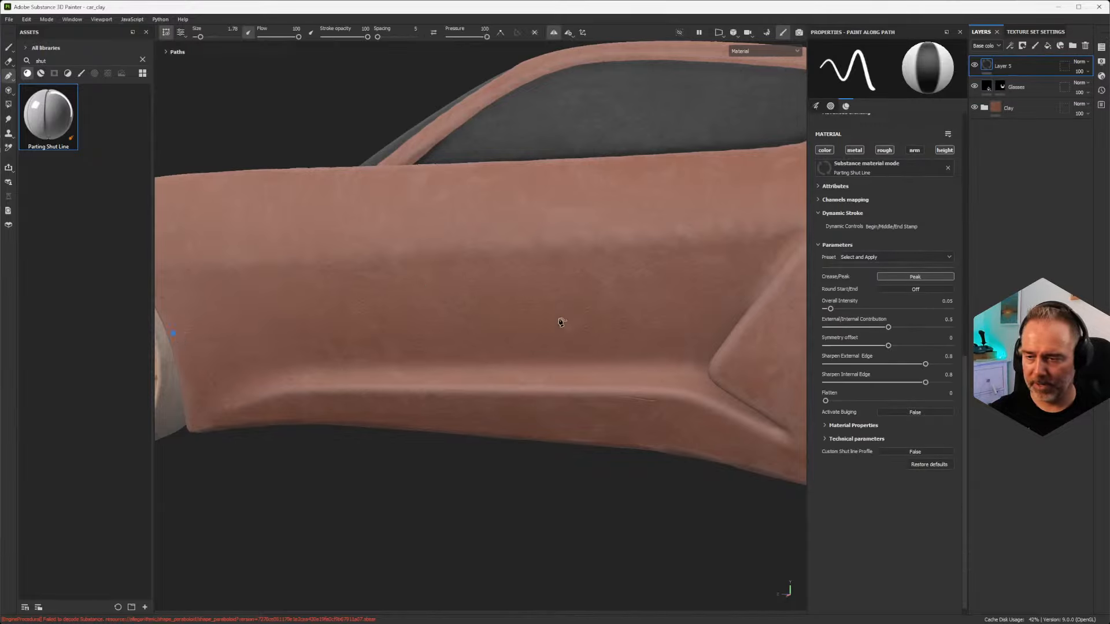
{"action": "left_click", "coordinate": [722, 323]}
{"action": "mouse_move", "coordinate": [403, 301]}
{"action": "left_mouse_down", "text": "alt"}
{"action": "mouse_move", "coordinate": [636, 277]}
{"action": "mouse_move", "coordinate": [497, 241]}
{"action": "left_mouse_up", "text": "alt"}
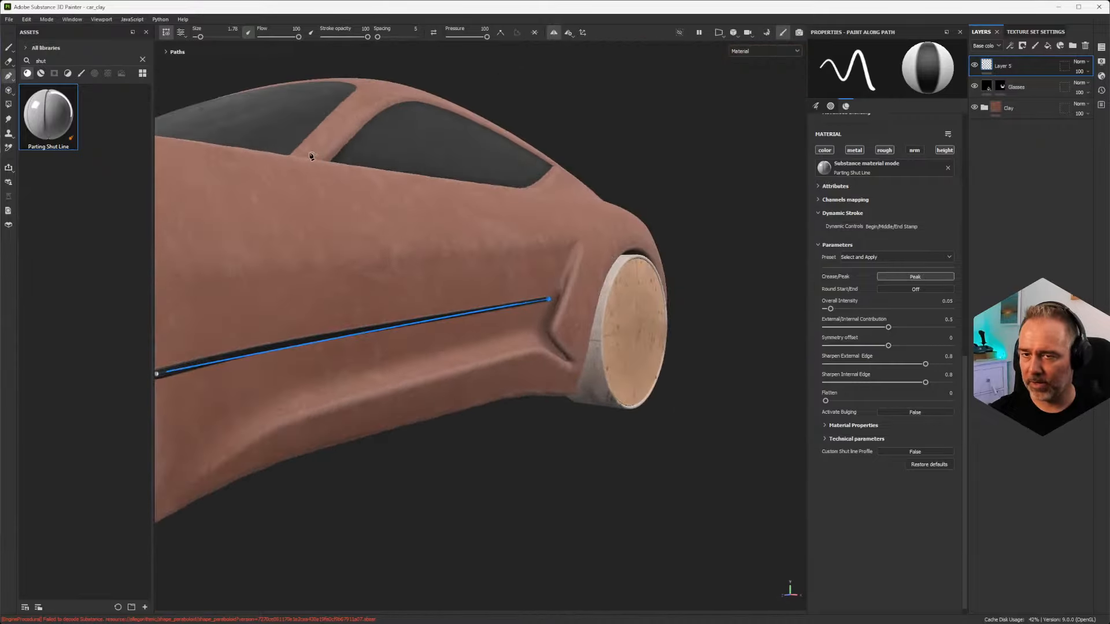
Step: Apply the Lateral plastic bar preset to the side path and inspect the raised bar along the door
{"action": "left_click", "coordinate": [892, 259]}
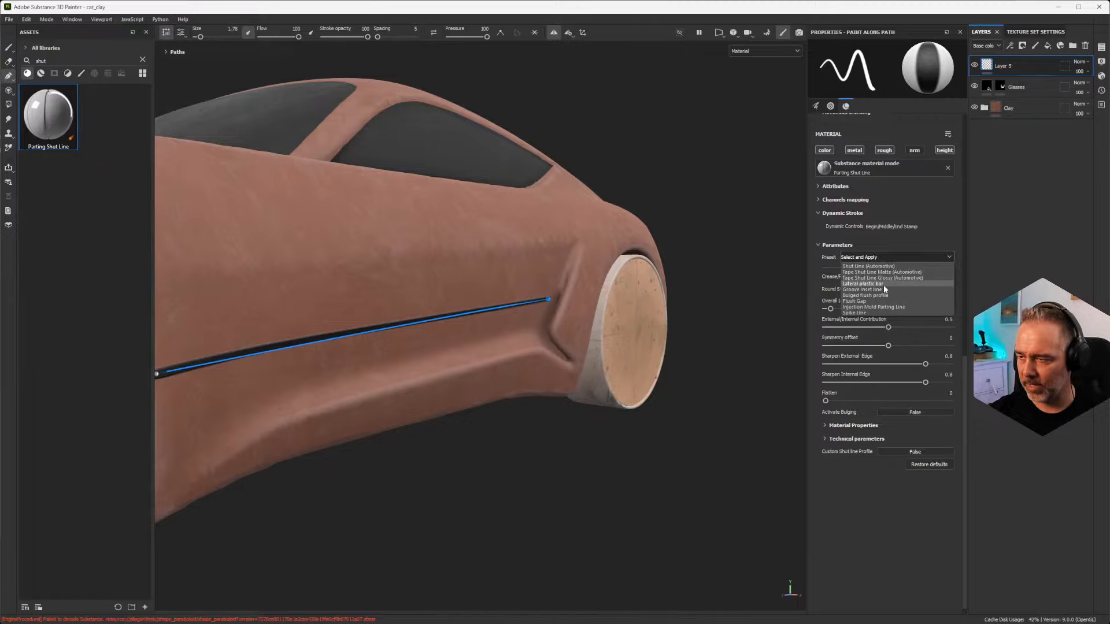
{"action": "left_click", "coordinate": [884, 286]}
{"action": "right_click_drag", "start_coordinate": [579, 223], "coordinate": [575, 567], "text": "alt"}
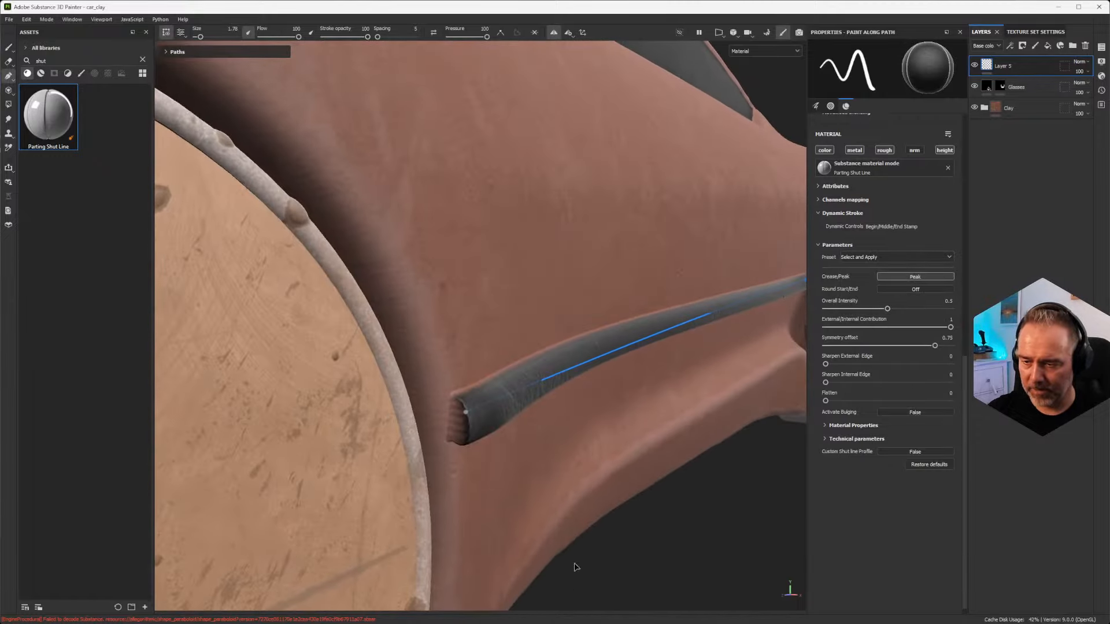
{"action": "left_click_drag", "start_coordinate": [710, 318], "coordinate": [417, 334], "text": "alt"}
{"action": "middle_click_drag", "start_coordinate": [490, 329], "coordinate": [502, 332], "text": "alt"}
{"action": "left_click_drag", "start_coordinate": [502, 331], "coordinate": [465, 308], "text": "alt"}
{"action": "left_click_drag", "start_coordinate": [653, 276], "coordinate": [404, 338], "text": "alt"}
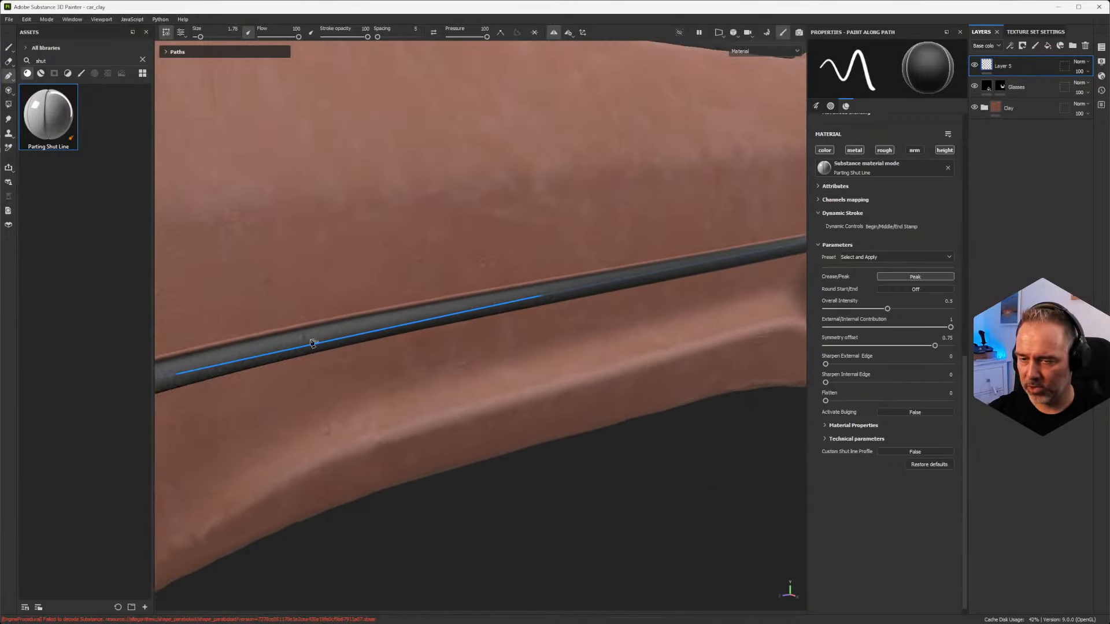
Step: Set the side bar layer's blending mode to Replace for the Height channel
{"action": "left_click", "coordinate": [986, 46]}
{"action": "left_click", "coordinate": [993, 68]}
{"action": "left_click", "coordinate": [1076, 70]}
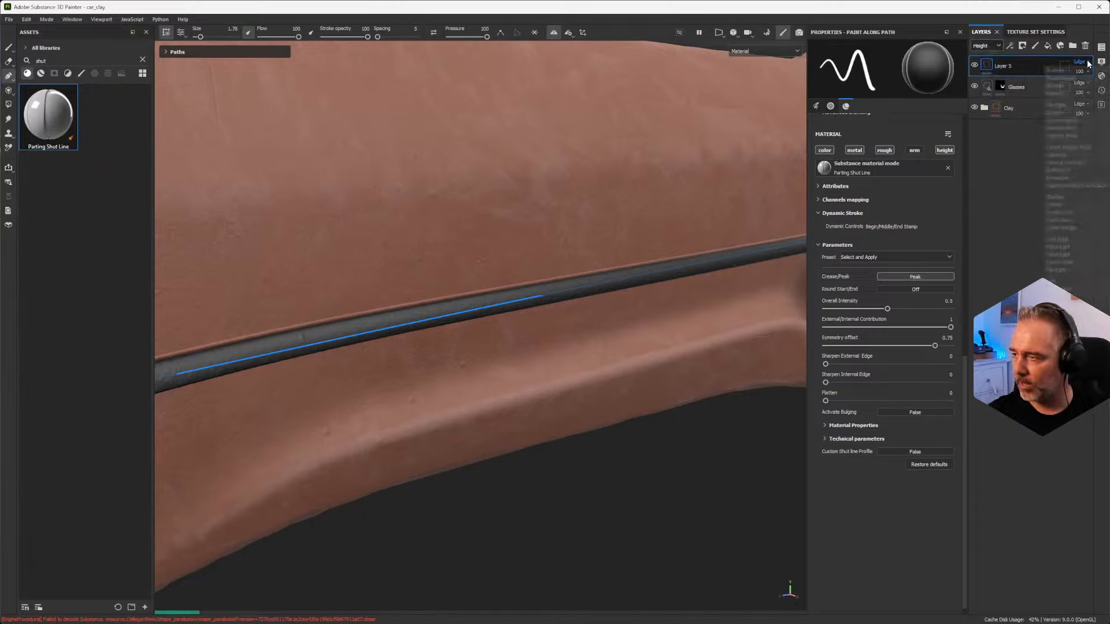
{"action": "left_click", "coordinate": [1077, 70]}
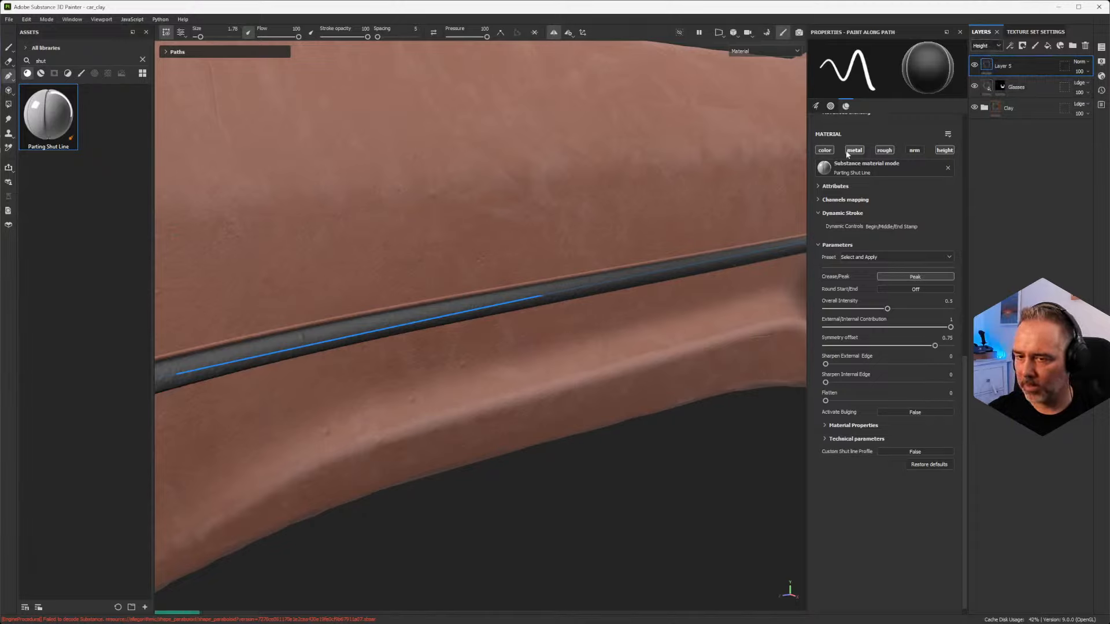
{"action": "left_click", "coordinate": [1078, 62]}
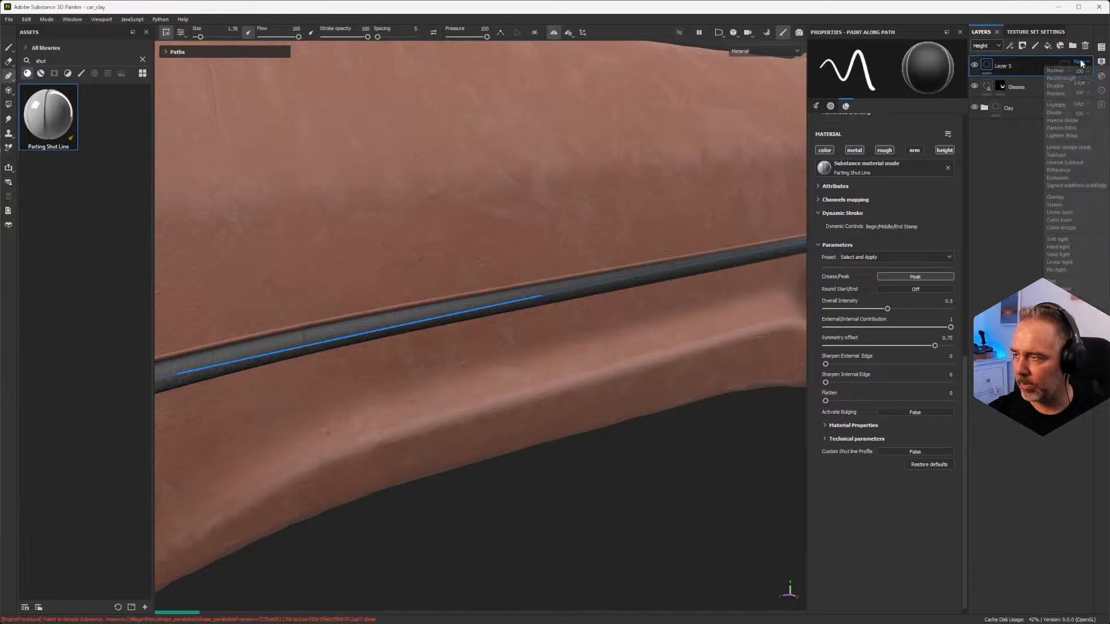
{"action": "left_click", "coordinate": [1071, 94]}
{"action": "left_click_drag", "start_coordinate": [686, 231], "coordinate": [586, 250], "text": "alt"}
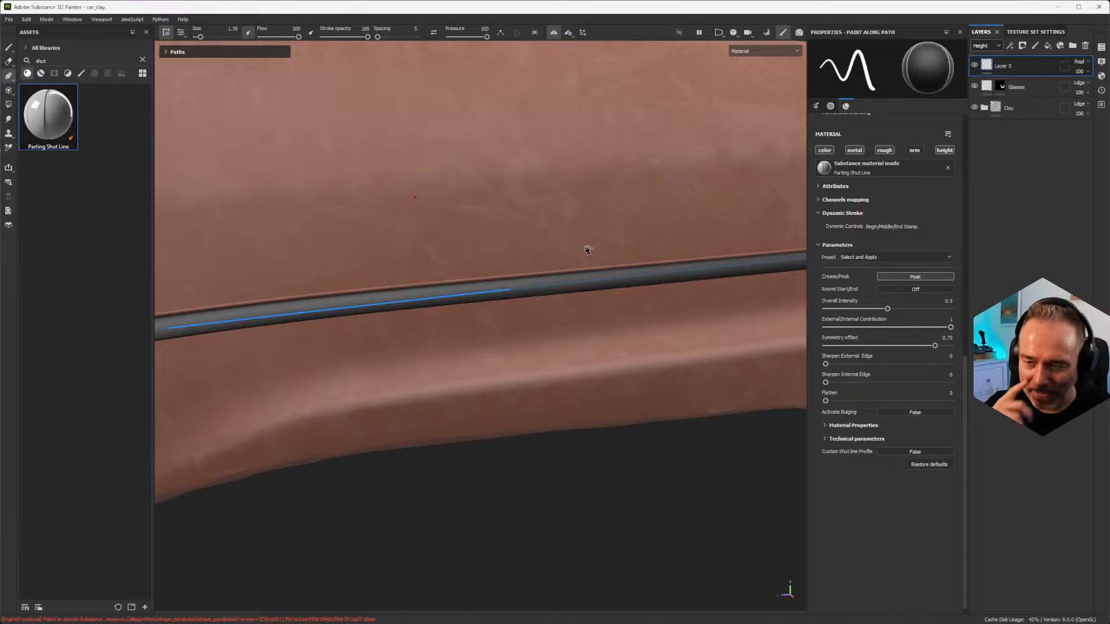
Step: Turn the side bar into chrome by setting Metallic to 1 and the base color to light gray C1C1C1
{"action": "mouse_move", "coordinate": [368, 279]}
{"action": "left_mouse_down", "text": "alt"}
{"action": "mouse_move", "coordinate": [414, 265]}
{"action": "mouse_move", "coordinate": [431, 233]}
{"action": "mouse_move", "coordinate": [425, 253]}
{"action": "mouse_move", "coordinate": [566, 268]}
{"action": "mouse_move", "coordinate": [486, 307]}
{"action": "mouse_move", "coordinate": [453, 458]}
{"action": "mouse_move", "coordinate": [518, 407]}
{"action": "mouse_move", "coordinate": [451, 414]}
{"action": "mouse_move", "coordinate": [481, 417]}
{"action": "left_mouse_up", "text": "alt"}
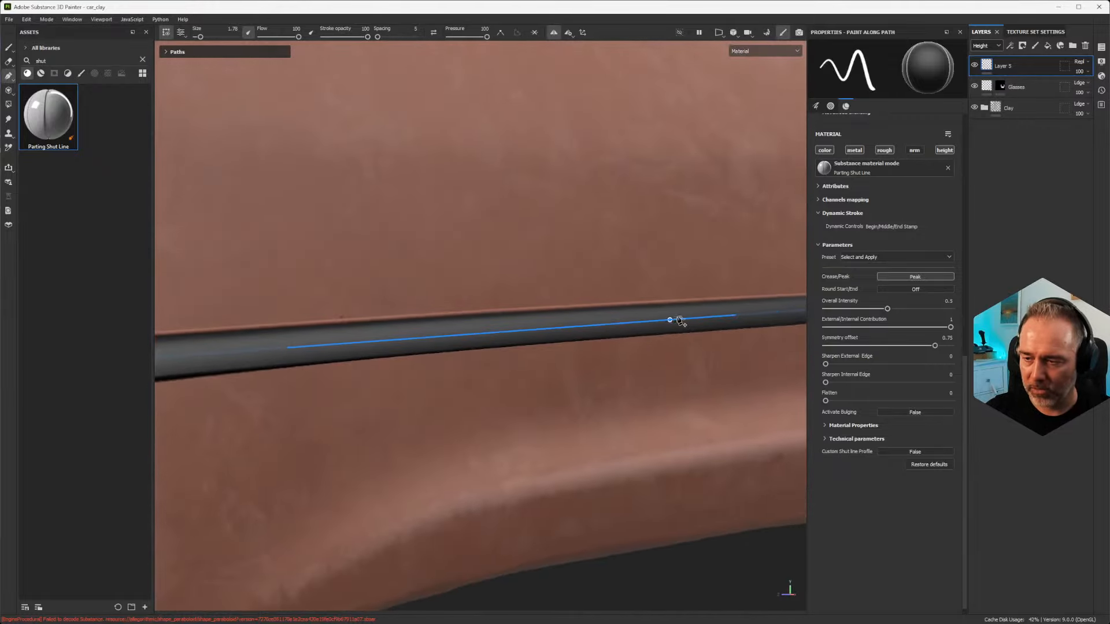
{"action": "middle_click_drag", "start_coordinate": [675, 319], "coordinate": [589, 303], "text": "alt"}
{"action": "scroll", "coordinate": [590, 302], "scroll_direction": "down", "scroll_amount": 3}
{"action": "scroll", "coordinate": [590, 303], "scroll_direction": "down", "scroll_amount": 3}
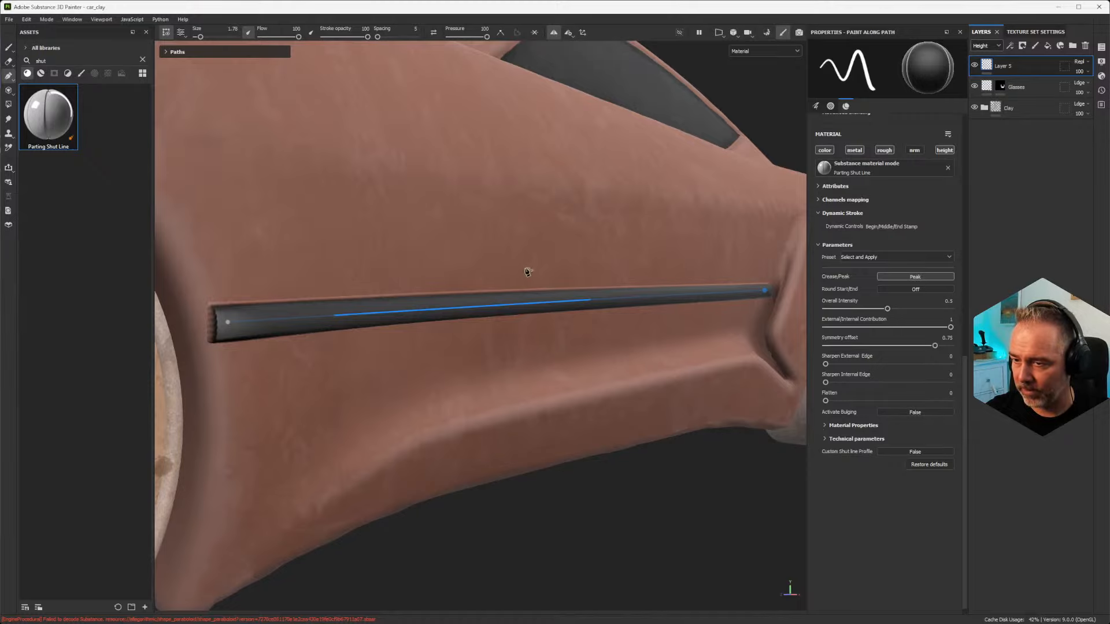
{"action": "left_click", "coordinate": [848, 425]}
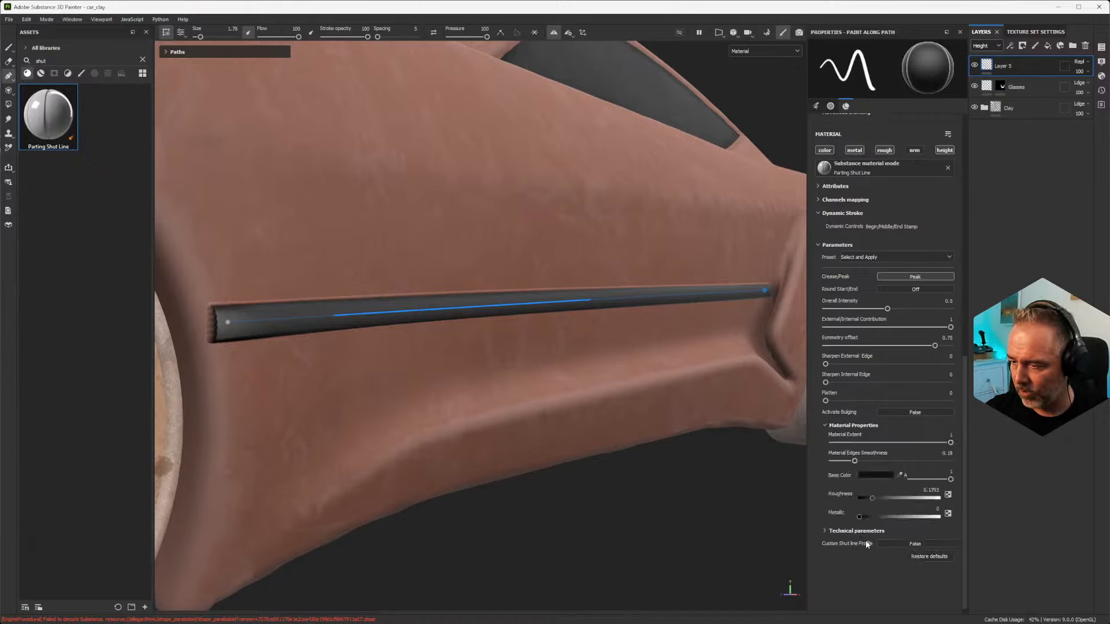
{"action": "left_click_drag", "start_coordinate": [931, 517], "coordinate": [1050, 519]}
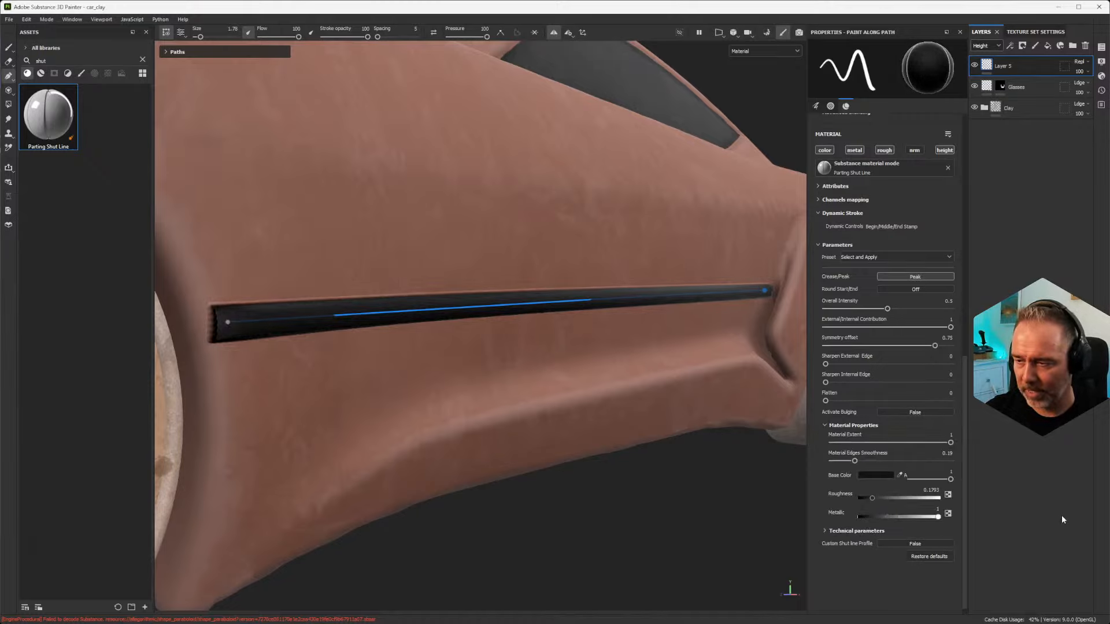
{"action": "left_click", "coordinate": [877, 477]}
{"action": "mouse_move", "coordinate": [899, 462]}
{"action": "left_mouse_down"}
{"action": "mouse_move", "coordinate": [875, 421]}
{"action": "mouse_move", "coordinate": [876, 442]}
{"action": "left_mouse_up"}
Step: Examine the chrome side bar from several angles and check its rear end up close
{"action": "left_click_drag", "start_coordinate": [549, 301], "coordinate": [564, 193], "text": "alt"}
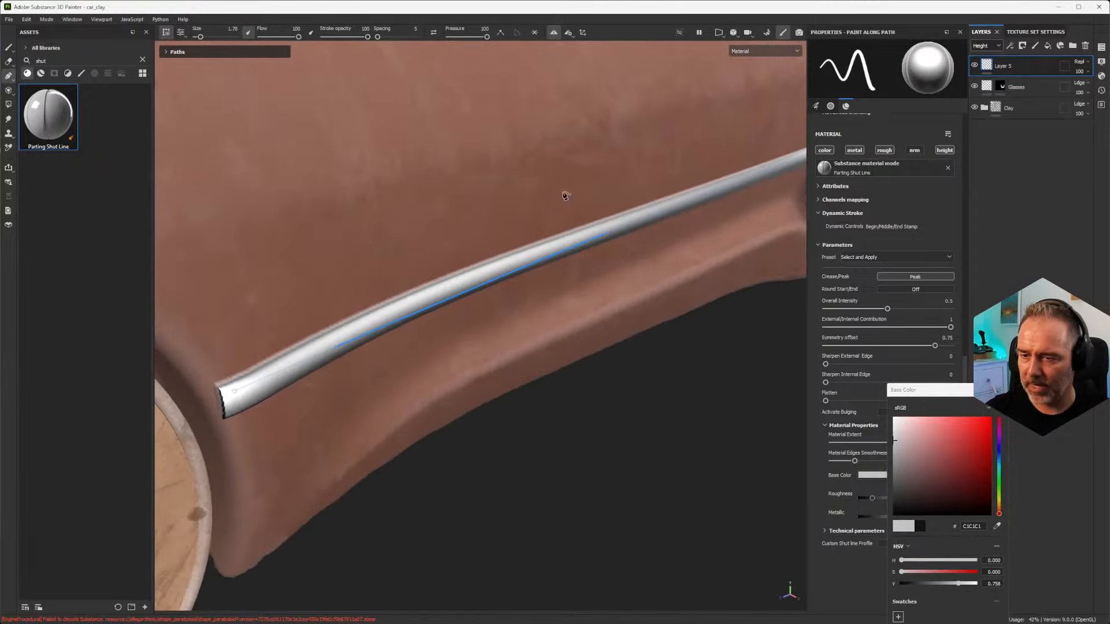
{"action": "right_click_drag", "start_coordinate": [565, 193], "coordinate": [498, 202], "text": "alt"}
{"action": "mouse_move", "coordinate": [497, 202]}
{"action": "left_mouse_down", "text": "alt"}
{"action": "mouse_move", "coordinate": [428, 263]}
{"action": "mouse_move", "coordinate": [480, 191]}
{"action": "left_mouse_up", "text": "alt"}
{"action": "middle_click_drag", "start_coordinate": [480, 191], "coordinate": [324, 399], "text": "alt"}
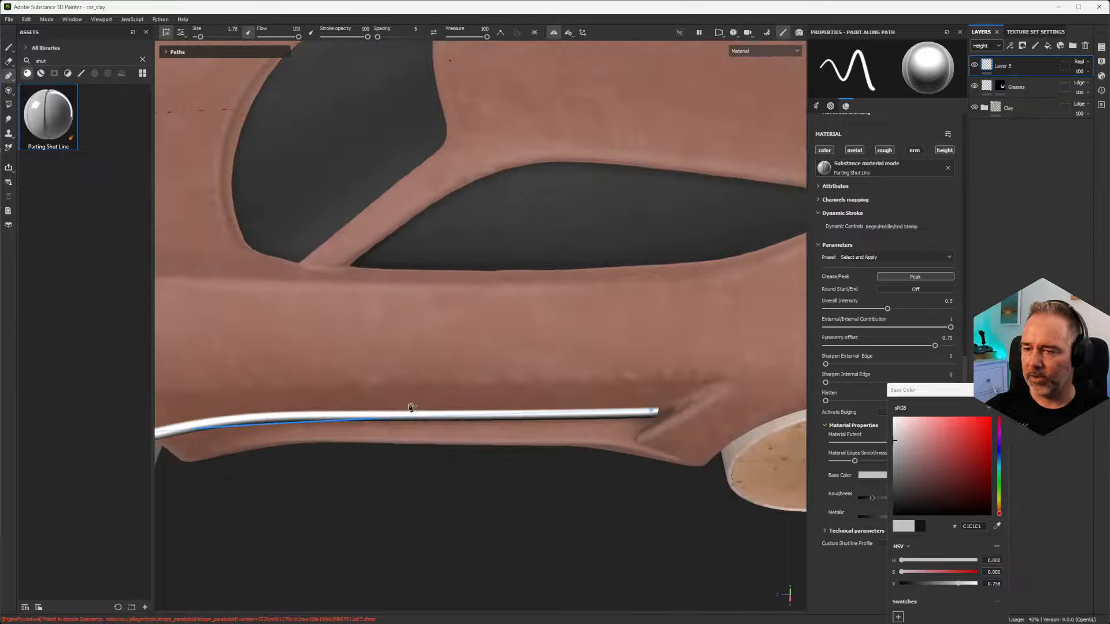
{"action": "left_click_drag", "start_coordinate": [324, 399], "coordinate": [412, 261], "text": "alt"}
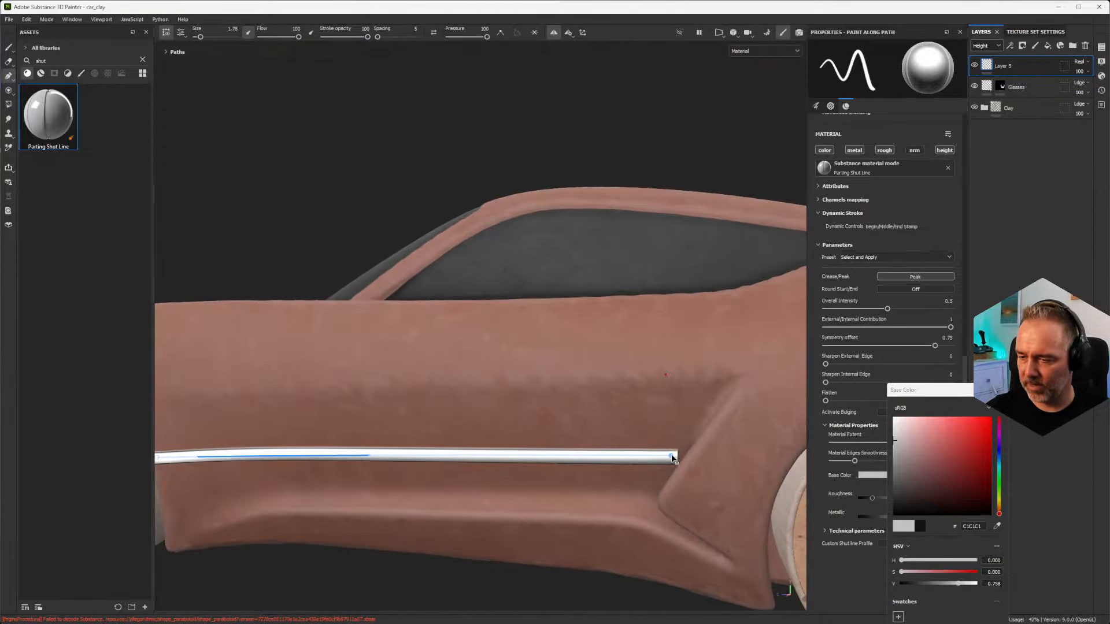
{"action": "scroll", "coordinate": [680, 452], "scroll_direction": "up", "scroll_amount": 5}
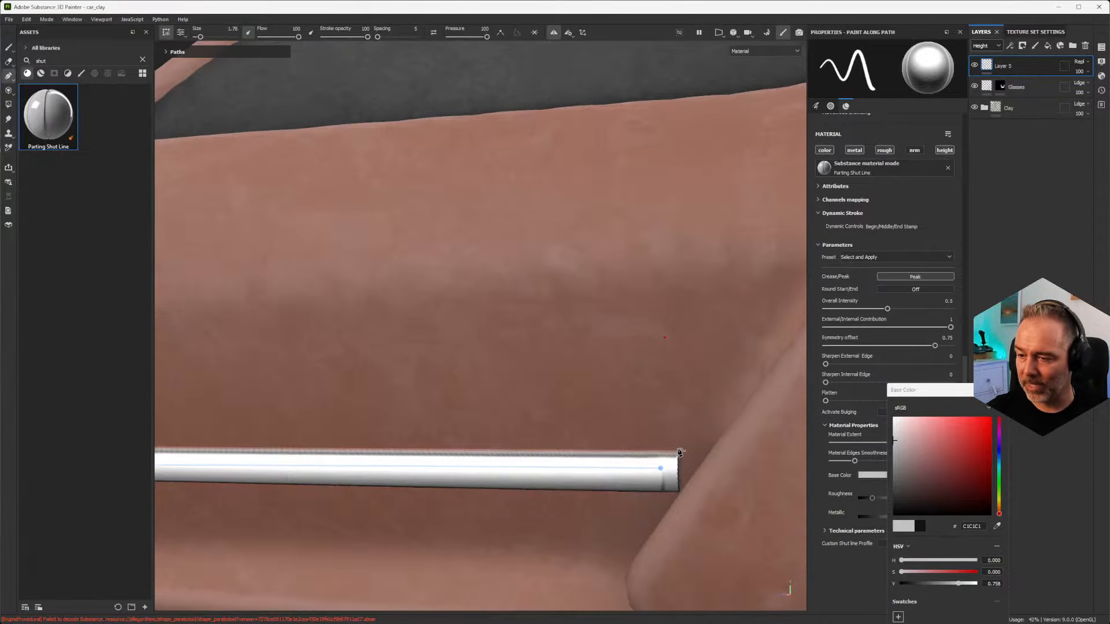
{"action": "scroll", "coordinate": [680, 452], "scroll_direction": "down", "scroll_amount": 3}
{"action": "middle_click_drag", "start_coordinate": [612, 464], "coordinate": [642, 388], "text": "alt"}
Step: Erase a short section of the chrome side bar near its rear end with the Eraser tool
{"action": "left_click_drag", "start_coordinate": [443, 399], "coordinate": [421, 380], "text": "alt"}
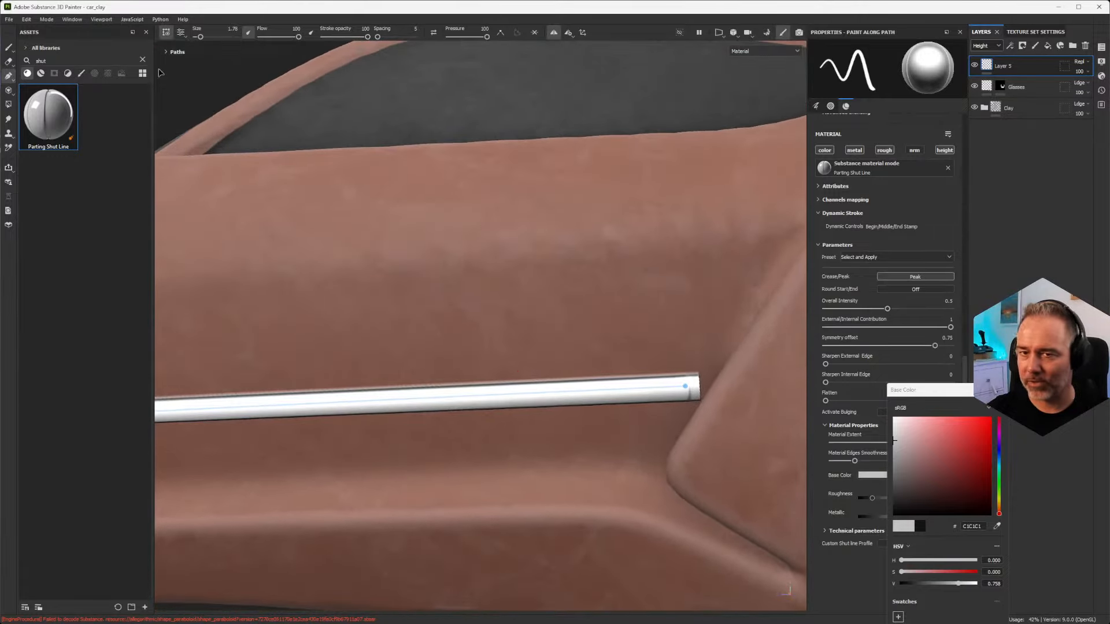
{"action": "left_click", "coordinate": [9, 61]}
{"action": "mouse_move", "coordinate": [549, 347]}
{"action": "left_mouse_down"}
{"action": "mouse_move", "coordinate": [451, 348]}
{"action": "mouse_move", "coordinate": [519, 344]}
{"action": "mouse_move", "coordinate": [494, 365]}
{"action": "left_mouse_up"}
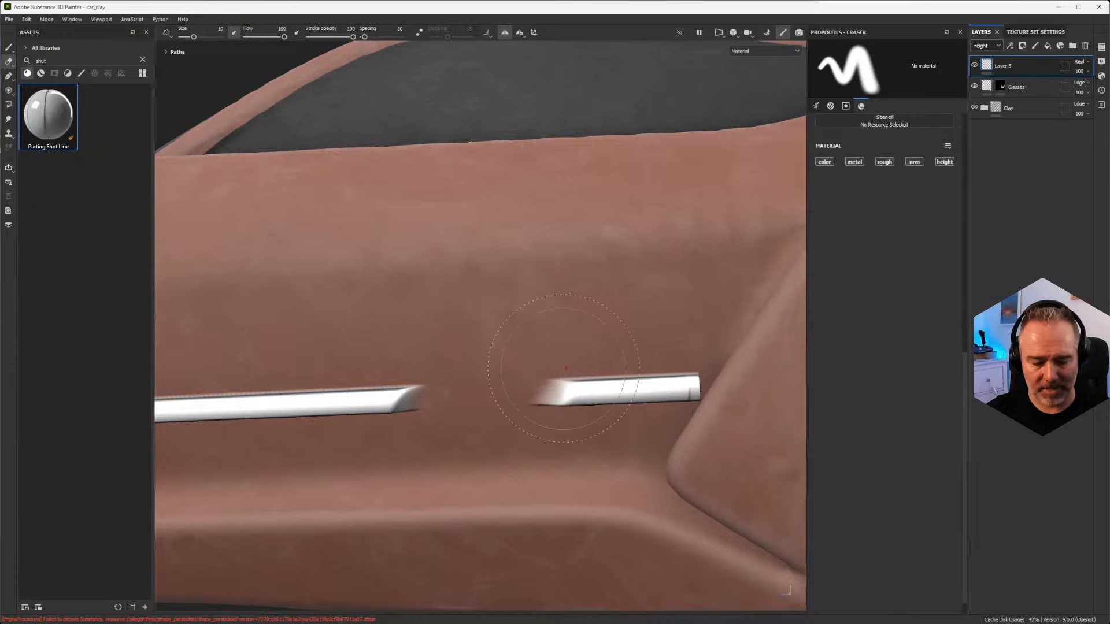
Step: Undo the erased gap in the chrome side bar and erase its rear and front tips to taper both ends
{"action": "key", "text": "ctrl+z"}
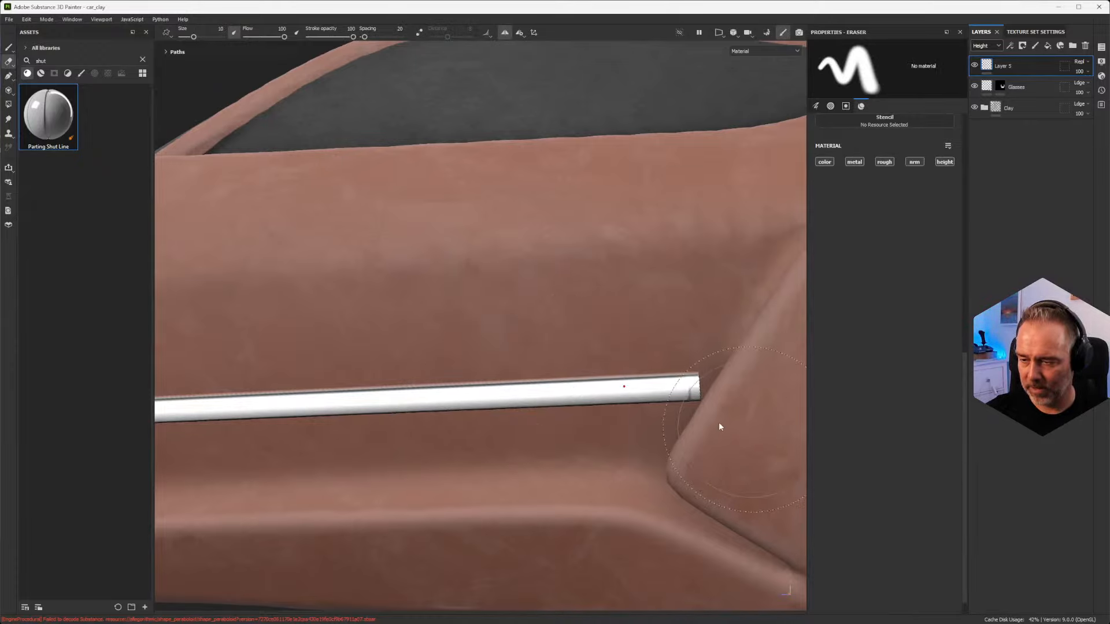
{"action": "mouse_move", "coordinate": [707, 424]}
{"action": "left_mouse_down"}
{"action": "mouse_move", "coordinate": [759, 339]}
{"action": "mouse_move", "coordinate": [711, 384]}
{"action": "left_mouse_up"}
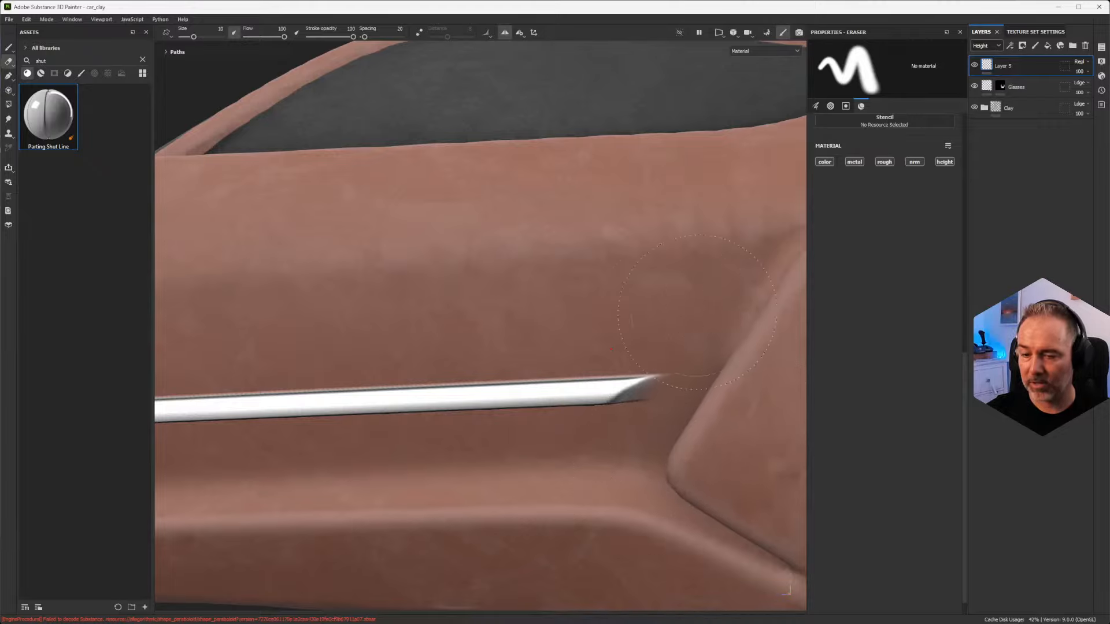
{"action": "scroll", "coordinate": [698, 312], "scroll_direction": "down", "scroll_amount": 5}
{"action": "middle_click_drag", "start_coordinate": [480, 338], "coordinate": [726, 320], "text": "alt"}
{"action": "middle_click_drag", "start_coordinate": [294, 381], "coordinate": [538, 300], "text": "alt"}
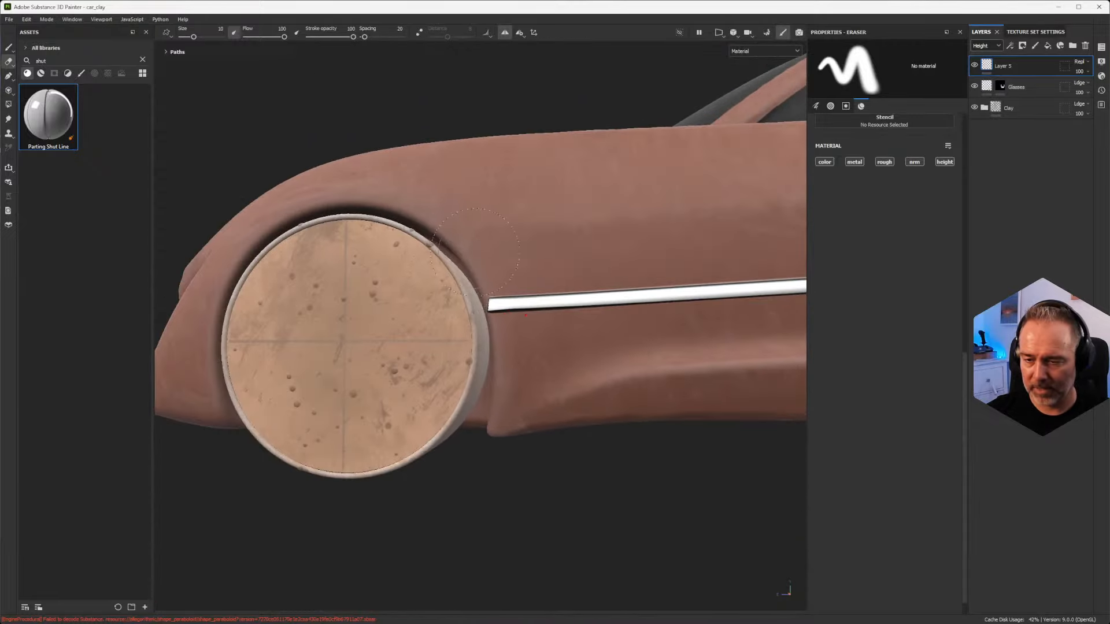
{"action": "scroll", "coordinate": [524, 315], "scroll_direction": "up", "scroll_amount": 3}
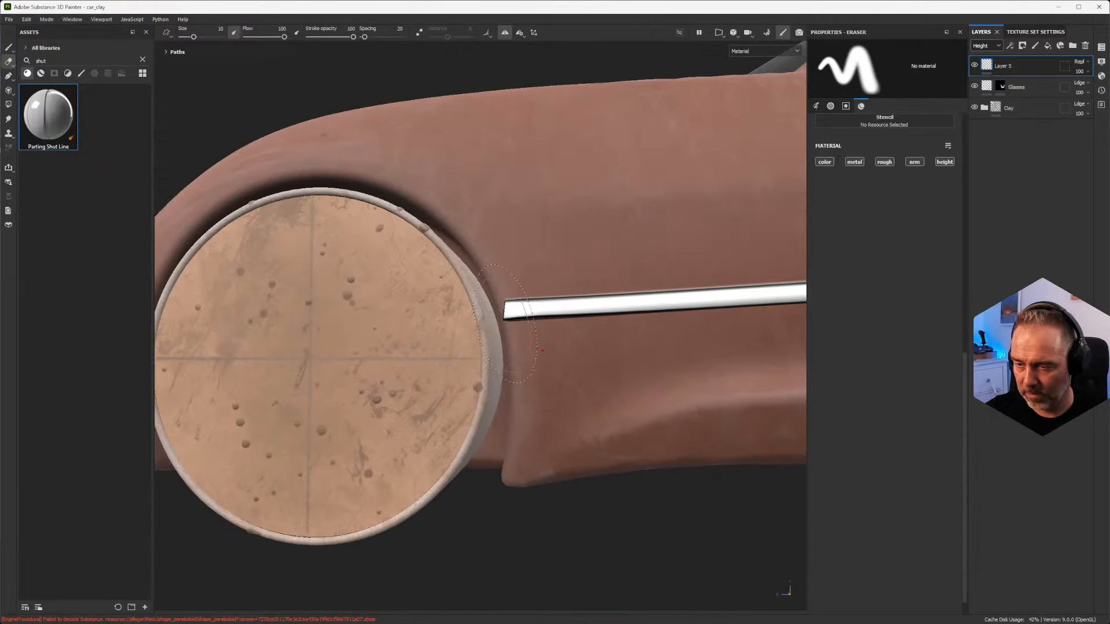
{"action": "left_click_drag", "start_coordinate": [532, 347], "coordinate": [521, 306]}
Step: Examine the chrome side bar along its length and inspect the tapered rear end up close
{"action": "middle_click_drag", "start_coordinate": [565, 328], "coordinate": [181, 341], "text": "alt"}
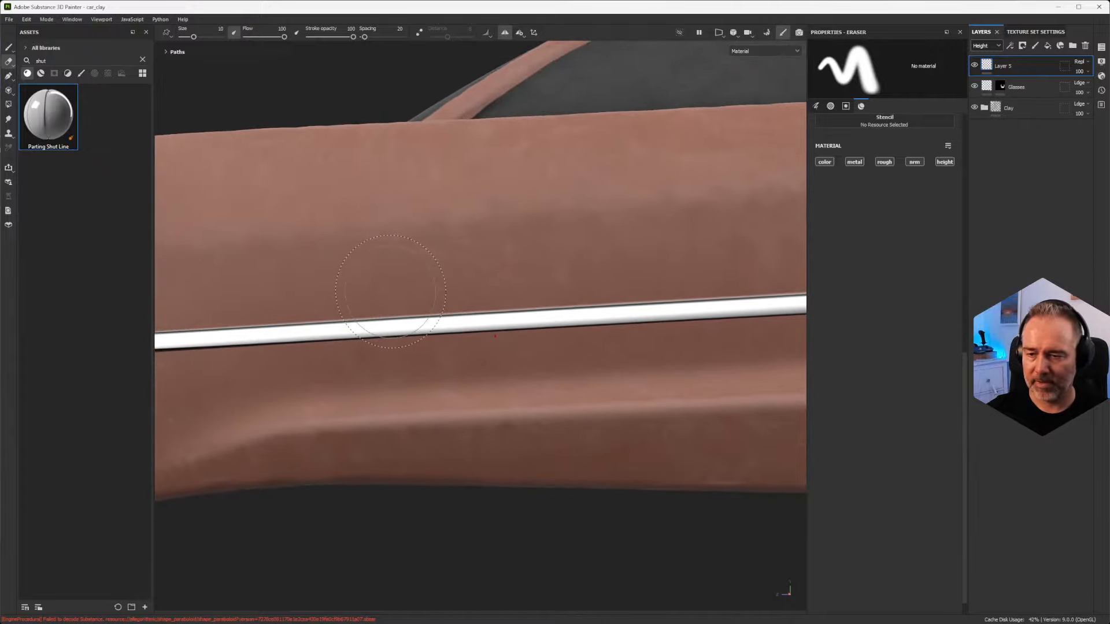
{"action": "middle_click_drag", "start_coordinate": [411, 317], "coordinate": [375, 302], "text": "alt"}
{"action": "scroll", "coordinate": [616, 280], "scroll_direction": "down", "scroll_amount": 3}
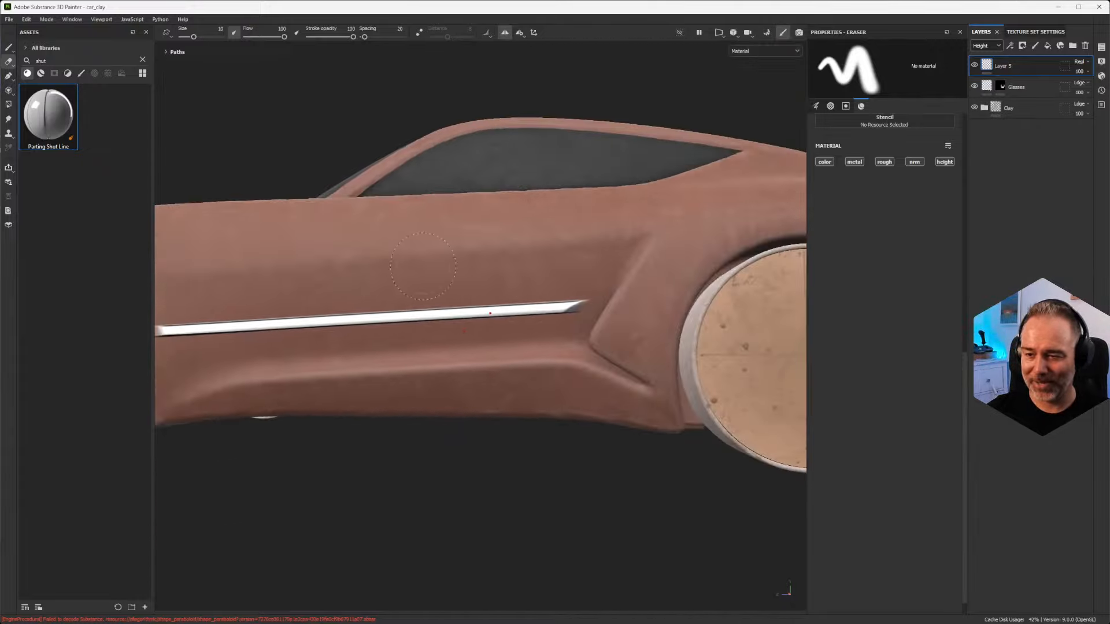
{"action": "scroll", "coordinate": [421, 267], "scroll_direction": "up", "scroll_amount": 3}
{"action": "middle_click_drag", "start_coordinate": [740, 328], "coordinate": [610, 282], "text": "alt"}
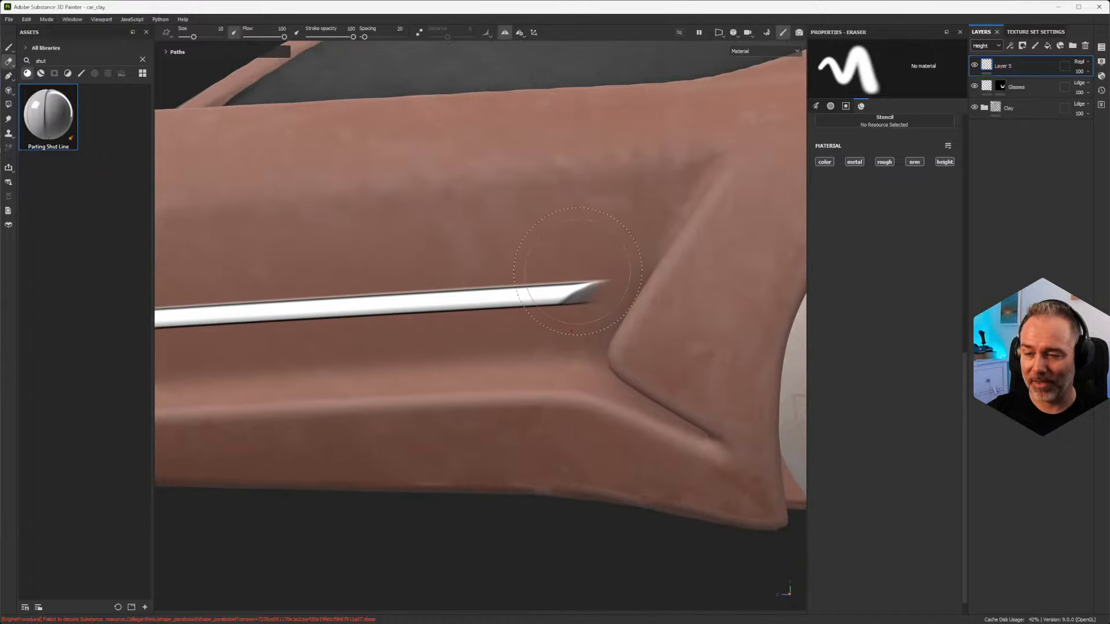
{"action": "scroll", "coordinate": [641, 294], "scroll_direction": "up", "scroll_amount": 3}
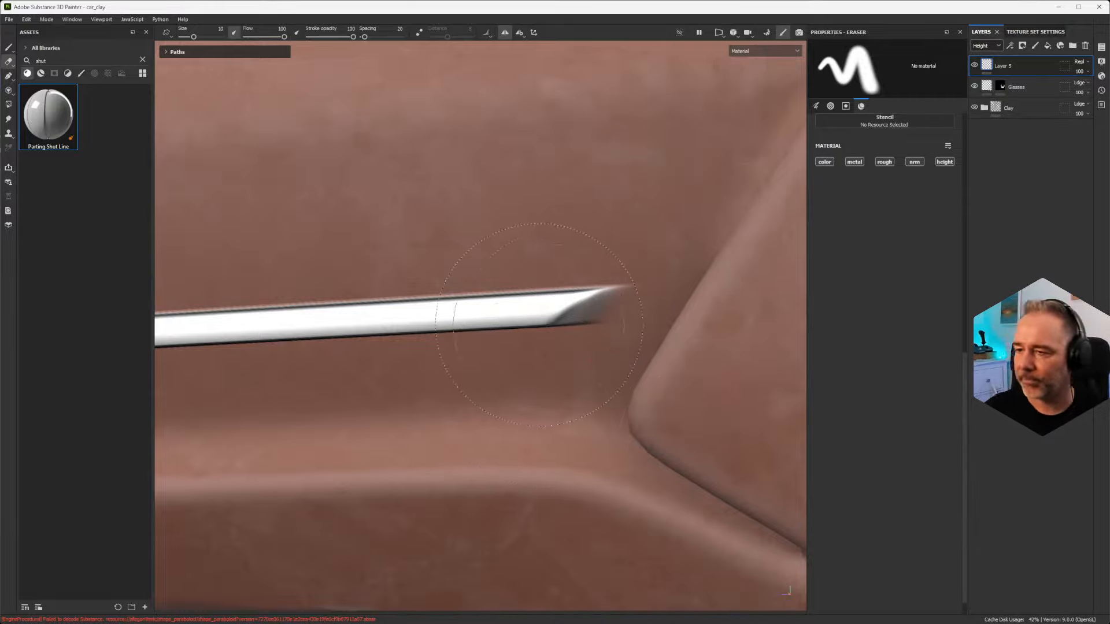
{"action": "scroll", "coordinate": [549, 325], "scroll_direction": "down", "scroll_amount": 3}
{"action": "scroll", "coordinate": [503, 325], "scroll_direction": "up", "scroll_amount": 2}
Step: Draw a short, curved diagonal path with the Path tool on the upper door, starting below the base of the windshield pillar
{"action": "middle_click_drag", "start_coordinate": [441, 252], "coordinate": [626, 305], "text": "alt"}
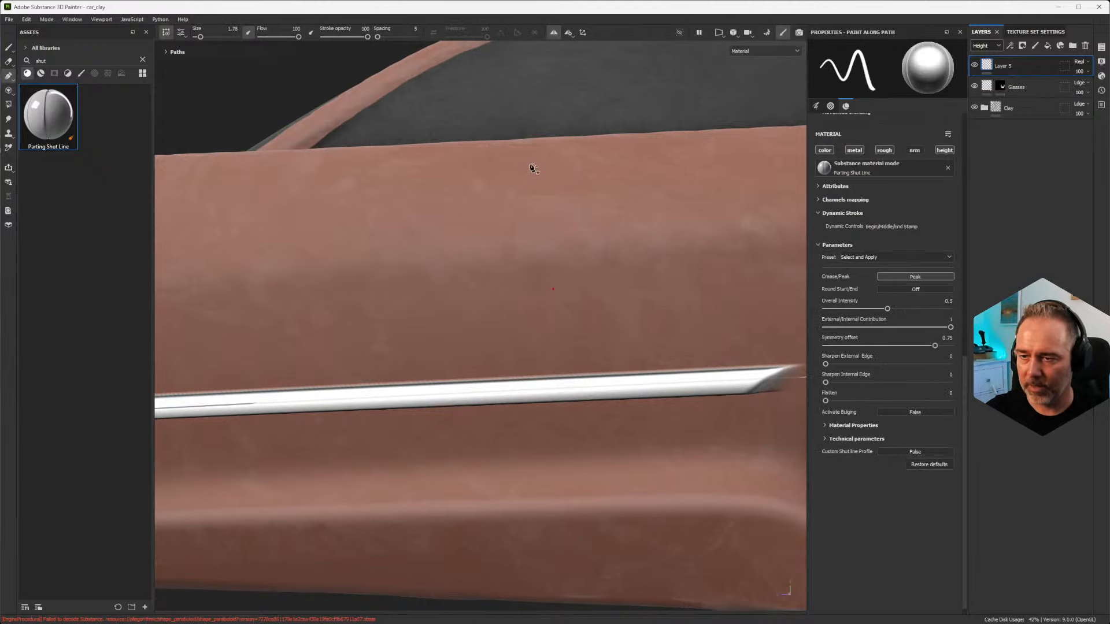
{"action": "right_click_drag", "start_coordinate": [532, 168], "coordinate": [457, 183], "text": "alt"}
{"action": "left_click", "coordinate": [384, 168]}
{"action": "left_click", "coordinate": [293, 279]}
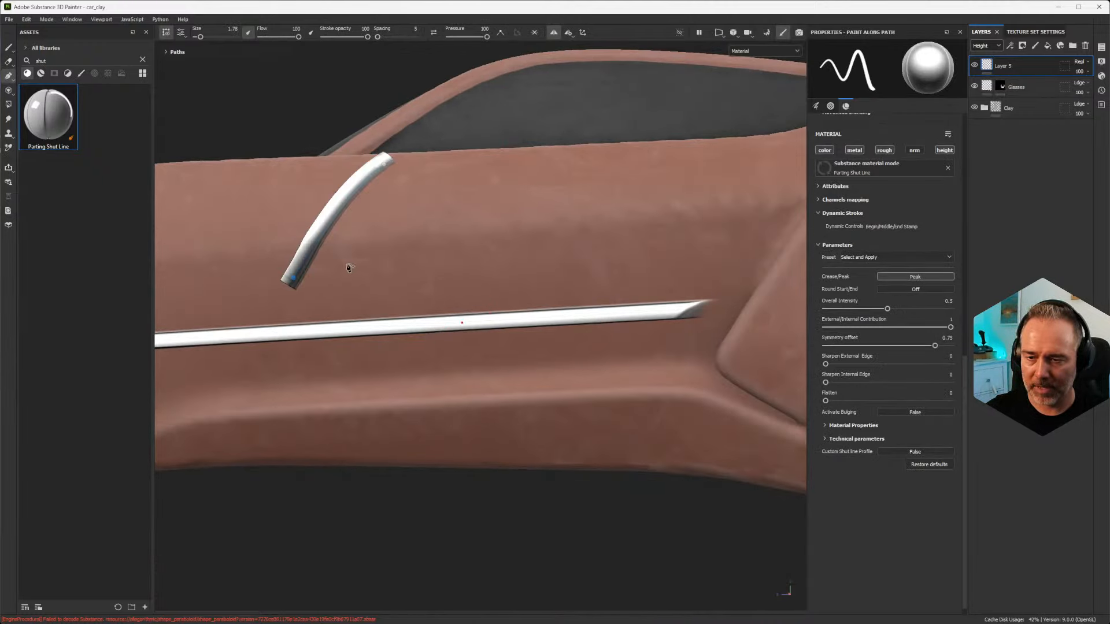
{"action": "middle_click_drag", "start_coordinate": [506, 225], "coordinate": [518, 225], "text": "alt"}
Step: Apply the Groove inset line preset to the diagonal path and inspect its profile up close
{"action": "left_click", "coordinate": [896, 257]}
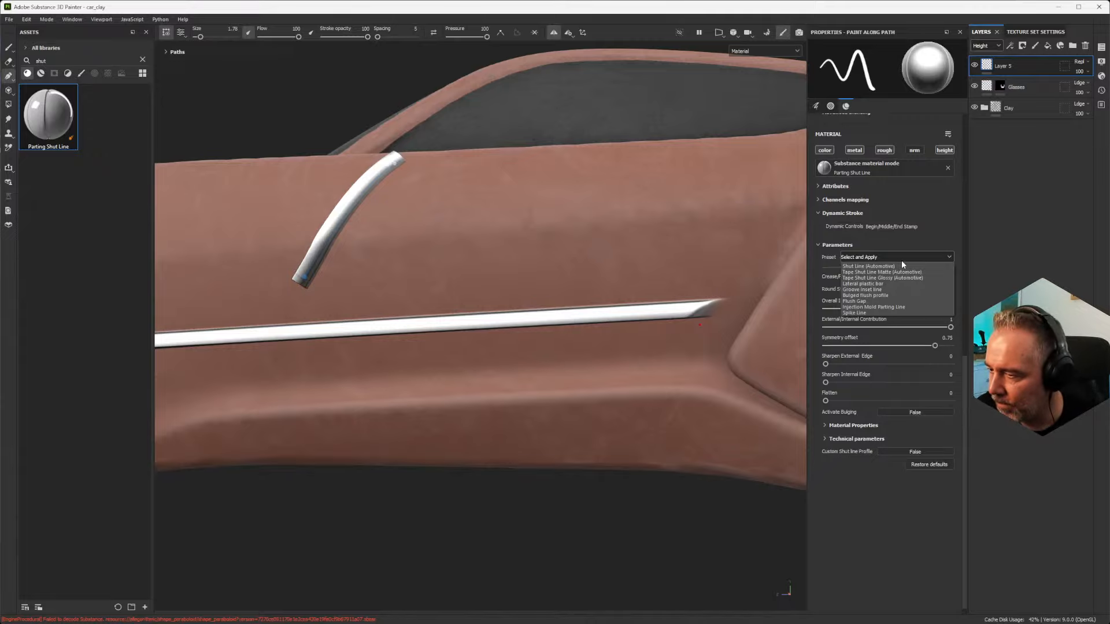
{"action": "left_click", "coordinate": [883, 290]}
{"action": "mouse_move", "coordinate": [390, 181]}
{"action": "left_mouse_down", "text": "alt"}
{"action": "mouse_move", "coordinate": [461, 228]}
{"action": "mouse_move", "coordinate": [391, 540]}
{"action": "mouse_move", "coordinate": [434, 281]}
{"action": "mouse_move", "coordinate": [372, 257]}
{"action": "left_mouse_up", "text": "alt"}
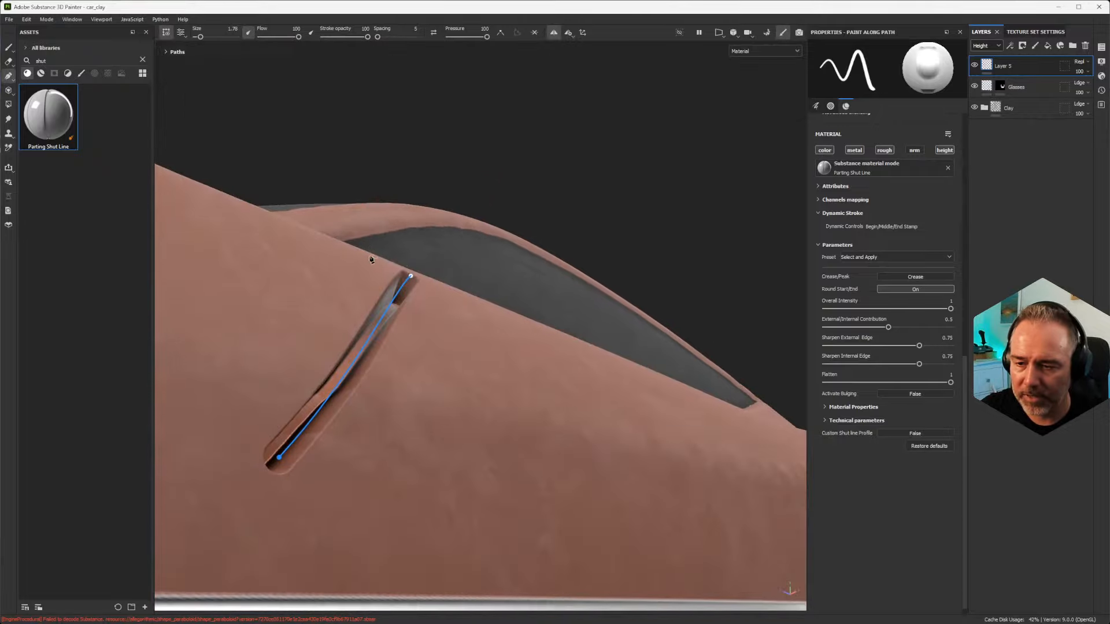
{"action": "right_click_drag", "start_coordinate": [372, 258], "coordinate": [423, 496], "text": "alt"}
{"action": "left_click_drag", "start_coordinate": [422, 437], "coordinate": [407, 344], "text": "alt"}
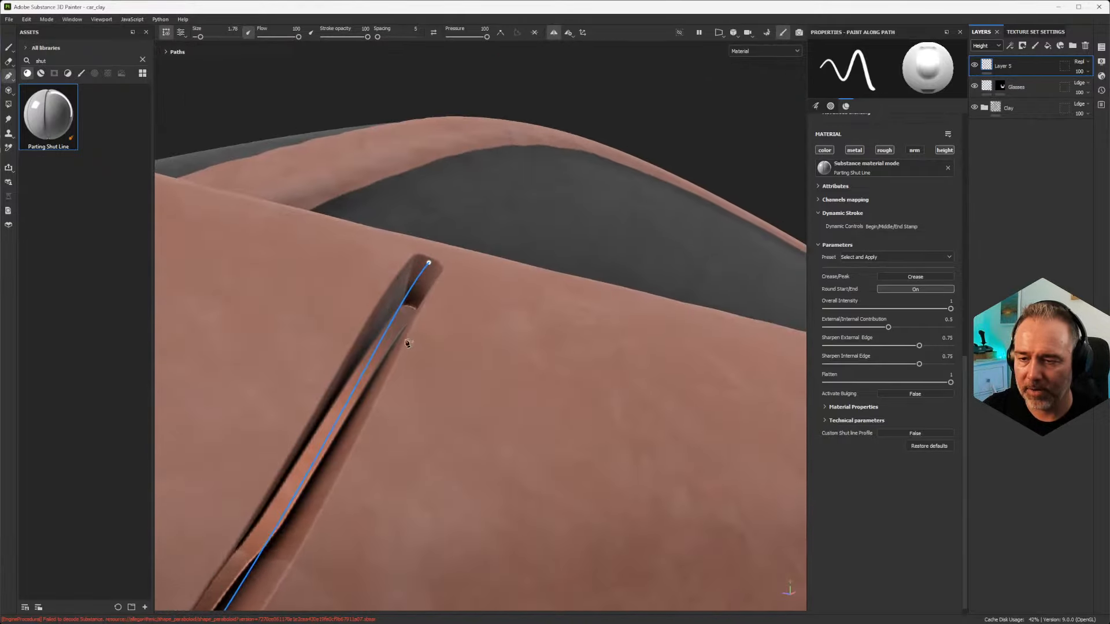
{"action": "left_click_drag", "start_coordinate": [435, 259], "coordinate": [734, 364]}
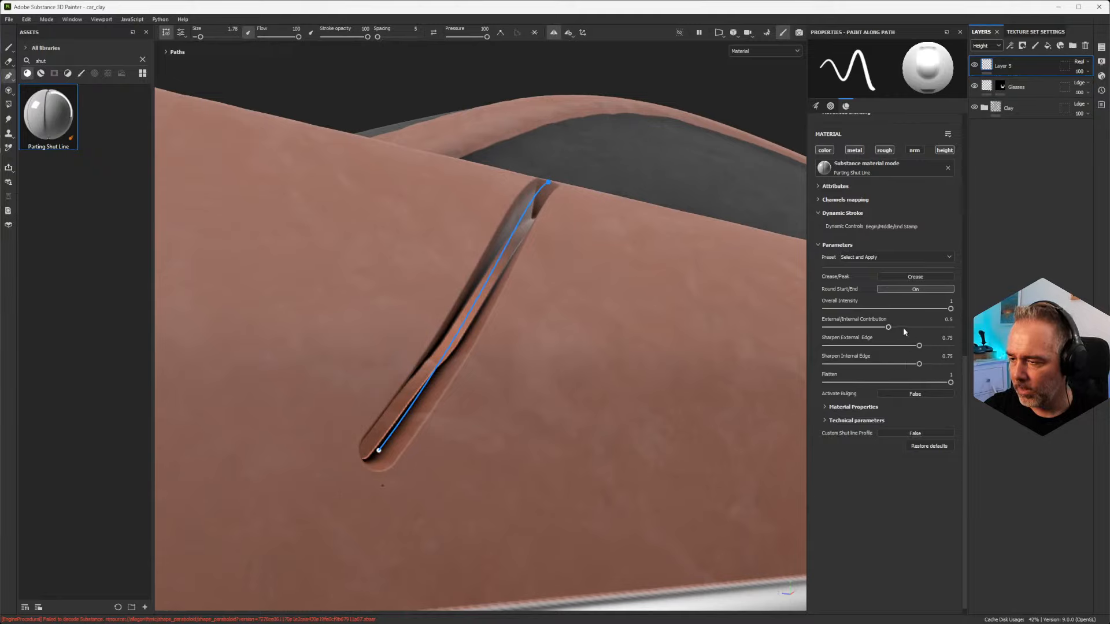
{"action": "scroll", "coordinate": [886, 313], "scroll_direction": "up", "scroll_amount": 1}
{"action": "mouse_move", "coordinate": [951, 336]}
{"action": "left_mouse_down"}
{"action": "mouse_move", "coordinate": [929, 336]}
{"action": "mouse_move", "coordinate": [966, 346]}
{"action": "left_mouse_up"}
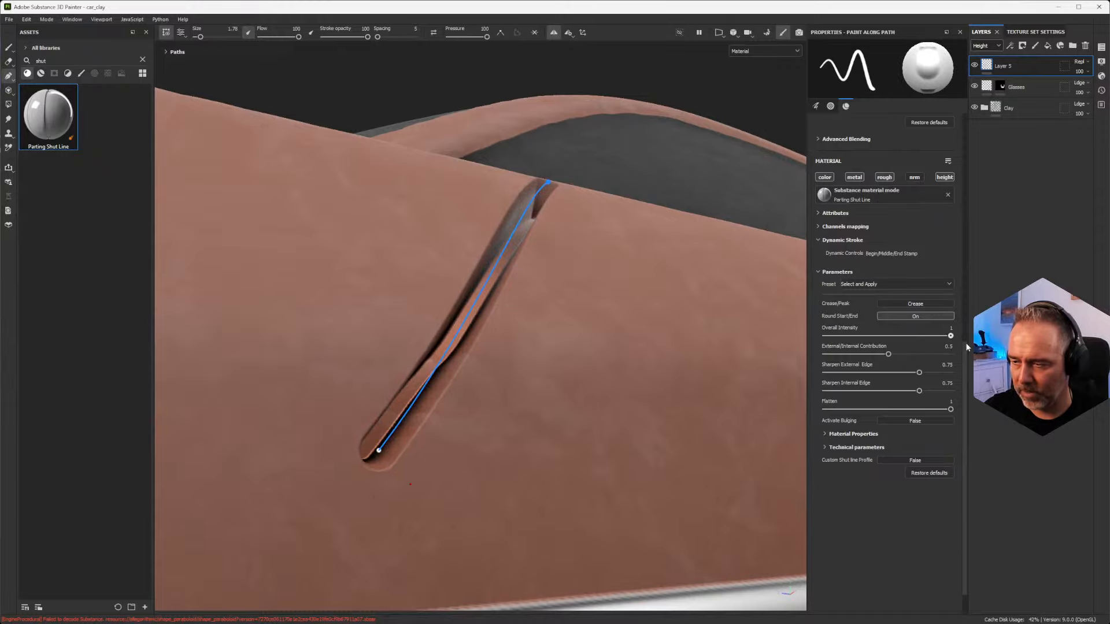
Step: Switch the diagonal path to the Bulged flush profile preset and inspect the groove from low angles
{"action": "left_click", "coordinate": [883, 284]}
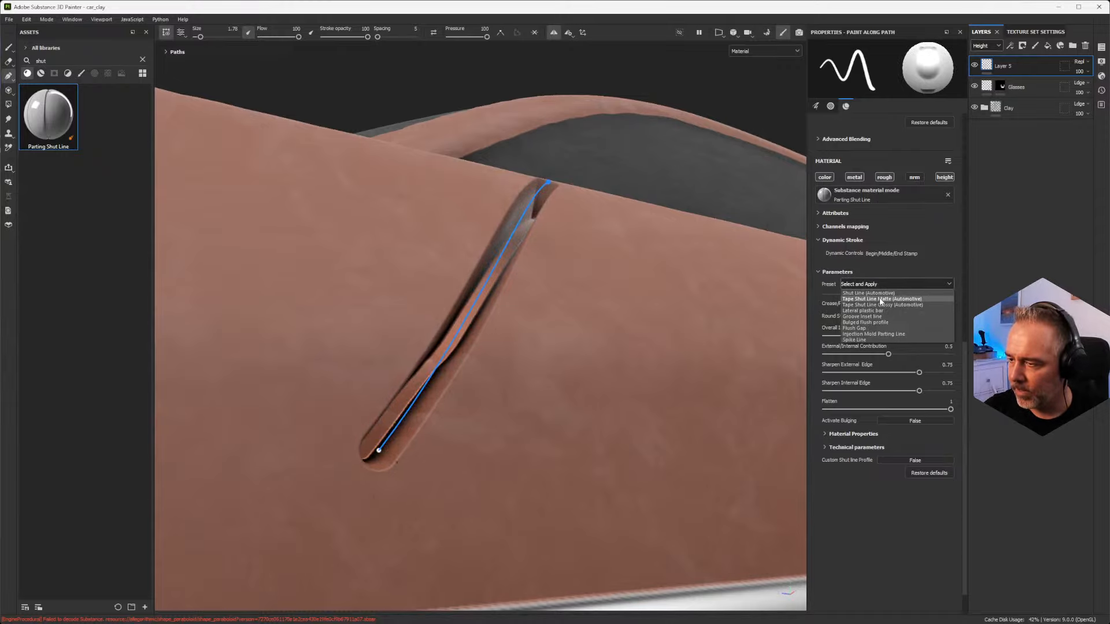
{"action": "left_click", "coordinate": [881, 323]}
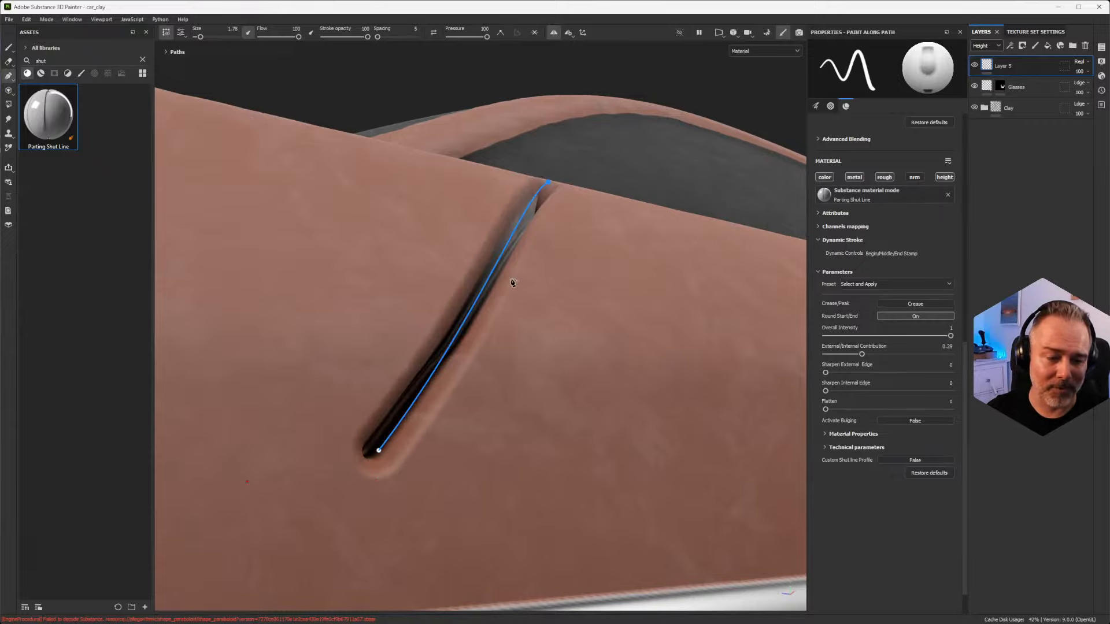
{"action": "left_click_drag", "start_coordinate": [404, 291], "coordinate": [515, 259], "text": "alt"}
{"action": "right_click_drag", "start_coordinate": [515, 259], "coordinate": [475, 421], "text": "alt"}
{"action": "left_click_drag", "start_coordinate": [475, 421], "coordinate": [445, 327], "text": "alt"}
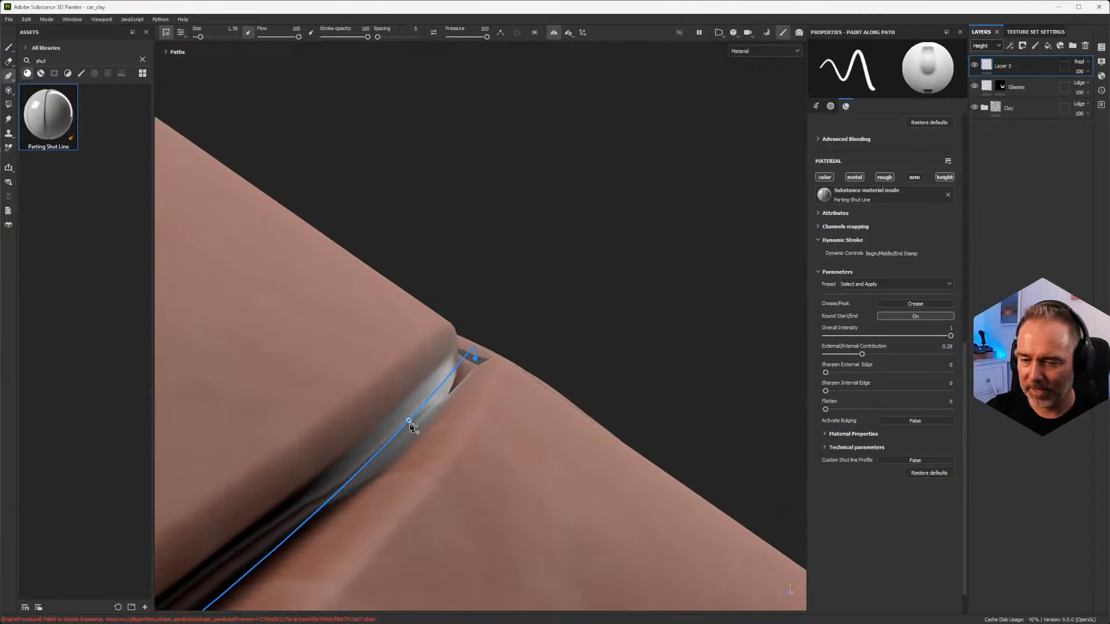
{"action": "left_click_drag", "start_coordinate": [411, 422], "coordinate": [589, 377], "text": "alt"}
{"action": "left_click_drag", "start_coordinate": [466, 377], "coordinate": [584, 341], "text": "alt"}
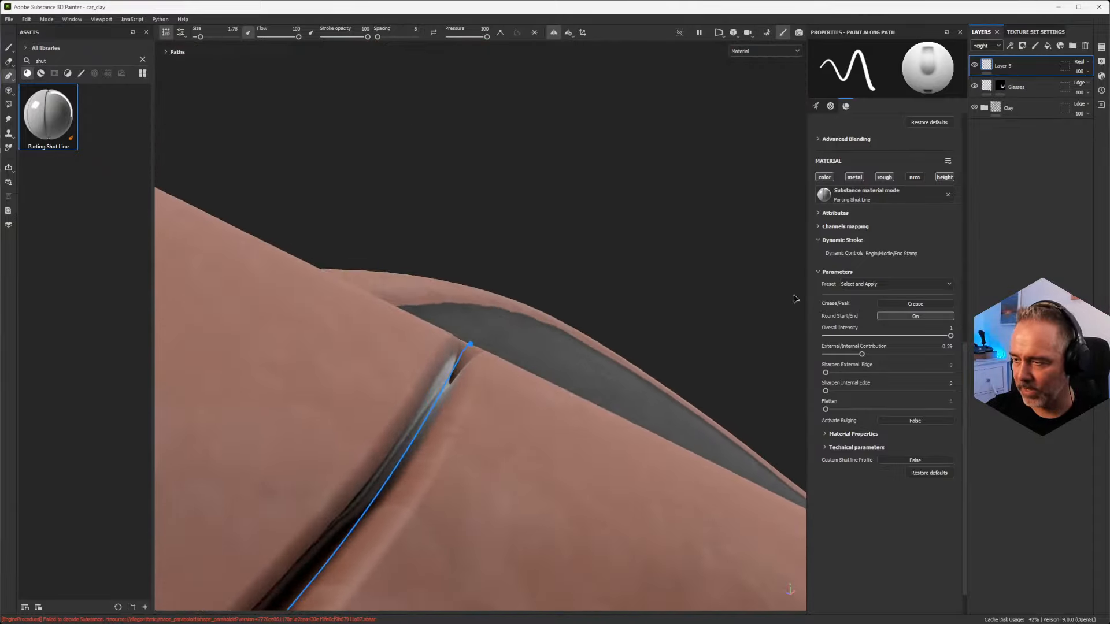
Step: Lower the Overall Intensity of the bulged flush profile to about 0.25 and view it from the side
{"action": "left_click", "coordinate": [889, 336]}
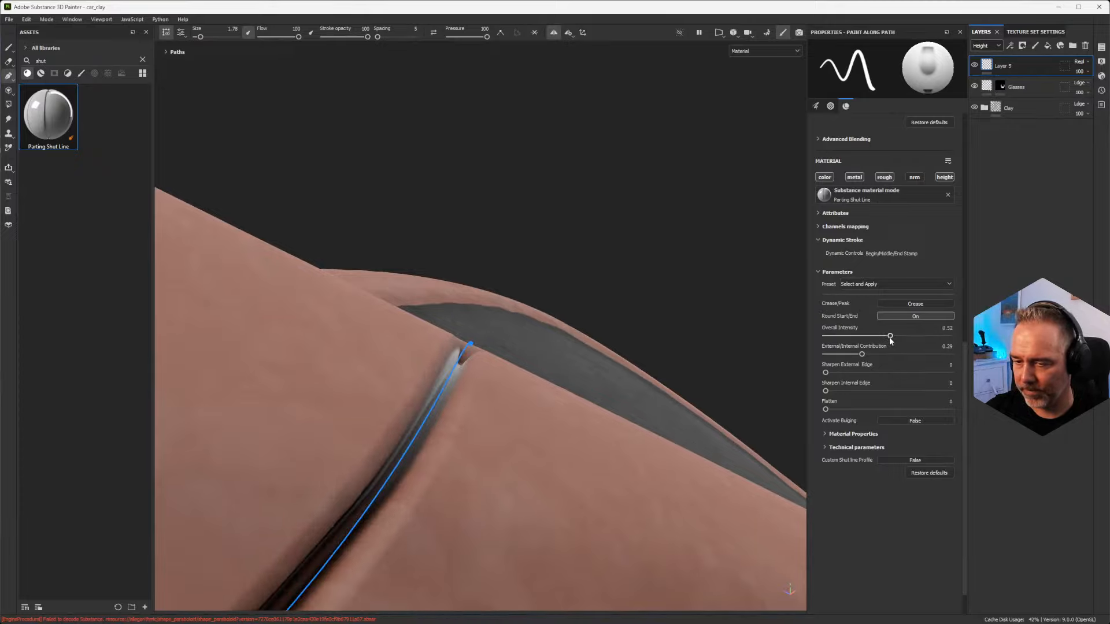
{"action": "left_click", "coordinate": [855, 336]}
{"action": "left_click_drag", "start_coordinate": [803, 341], "coordinate": [479, 354], "text": "alt"}
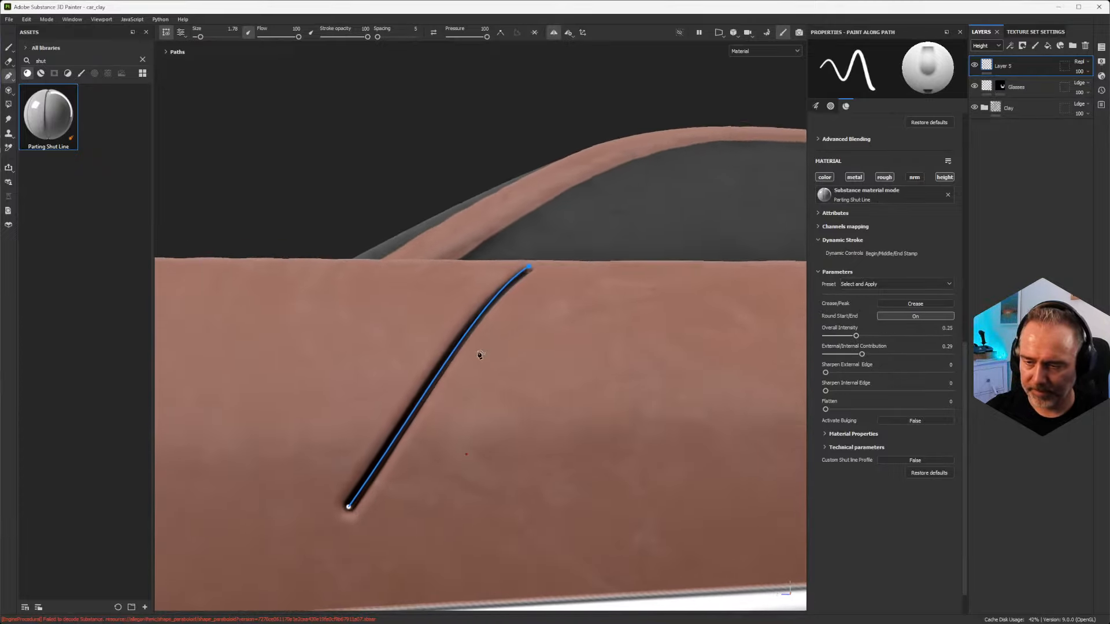
Step: Apply the Flush Gap preset to the diagonal path and inspect the gap from several angles
{"action": "left_click", "coordinate": [913, 284]}
{"action": "left_click", "coordinate": [897, 328]}
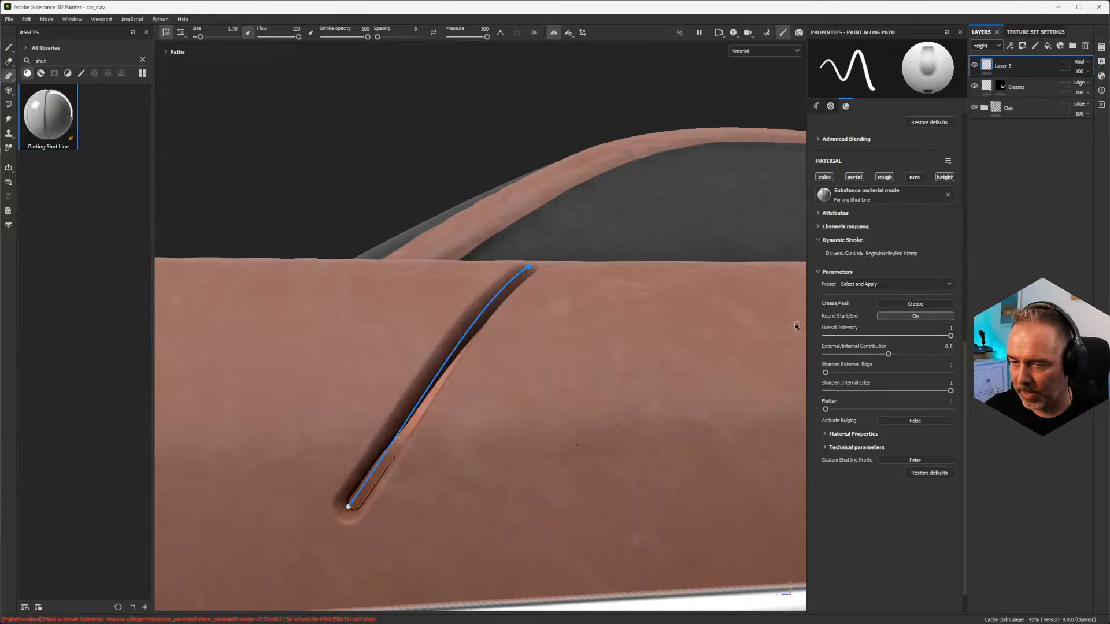
{"action": "left_click_drag", "start_coordinate": [538, 313], "coordinate": [425, 328], "text": "alt"}
{"action": "scroll", "coordinate": [461, 324], "scroll_direction": "up", "scroll_amount": 3}
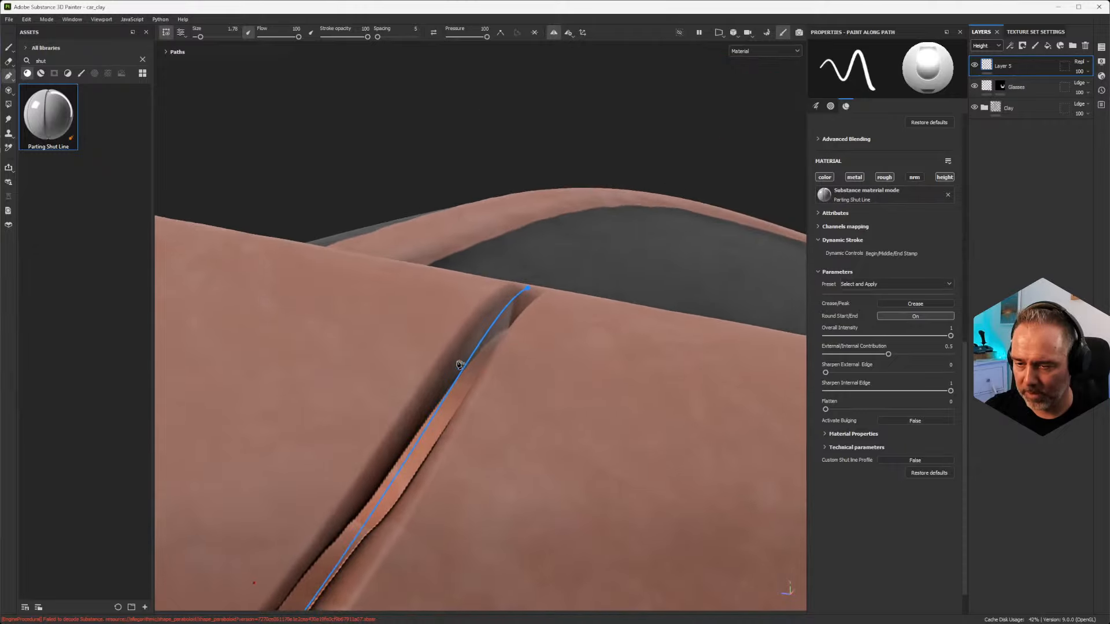
{"action": "left_click_drag", "start_coordinate": [723, 389], "coordinate": [389, 363], "text": "alt"}
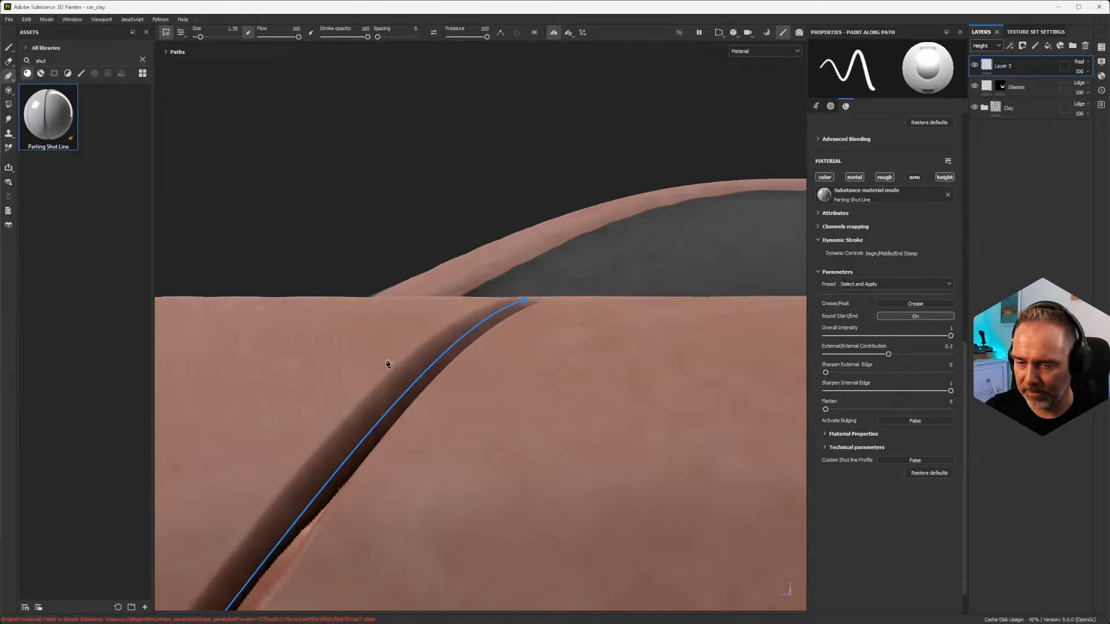
{"action": "left_click_drag", "start_coordinate": [585, 379], "coordinate": [505, 371], "text": "alt"}
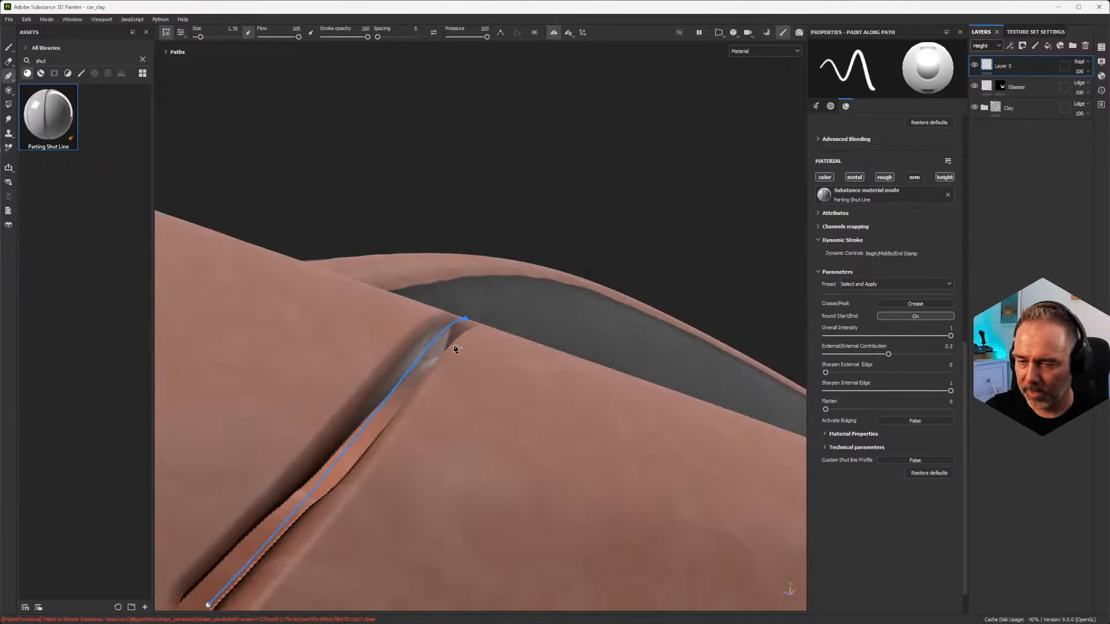
Step: Apply the Injection Mold Parting Line preset to the diagonal path
{"action": "left_click", "coordinate": [893, 285]}
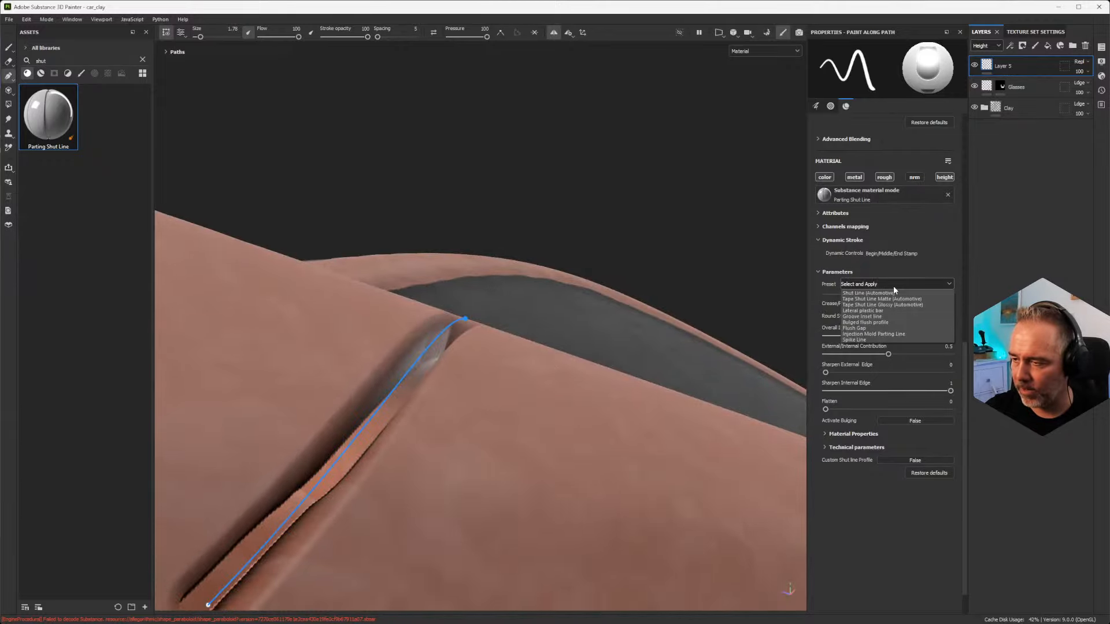
{"action": "left_click", "coordinate": [885, 331]}
{"action": "scroll", "coordinate": [597, 357], "scroll_direction": "down", "scroll_amount": 5}
{"action": "mouse_move", "coordinate": [597, 357]}
{"action": "left_mouse_down", "text": "alt"}
{"action": "mouse_move", "coordinate": [550, 424]}
{"action": "mouse_move", "coordinate": [467, 454]}
{"action": "left_mouse_up", "text": "alt"}
Step: Disable the path material's rough, metal and color channels so that only height is painted
{"action": "left_click", "coordinate": [882, 179]}
{"action": "left_click", "coordinate": [855, 178]}
{"action": "left_click", "coordinate": [825, 178]}
{"action": "scroll", "coordinate": [513, 323], "scroll_direction": "up", "scroll_amount": 3}
{"action": "scroll", "coordinate": [519, 325], "scroll_direction": "down", "scroll_amount": 3}
{"action": "left_click_drag", "start_coordinate": [518, 324], "coordinate": [526, 389], "text": "alt"}
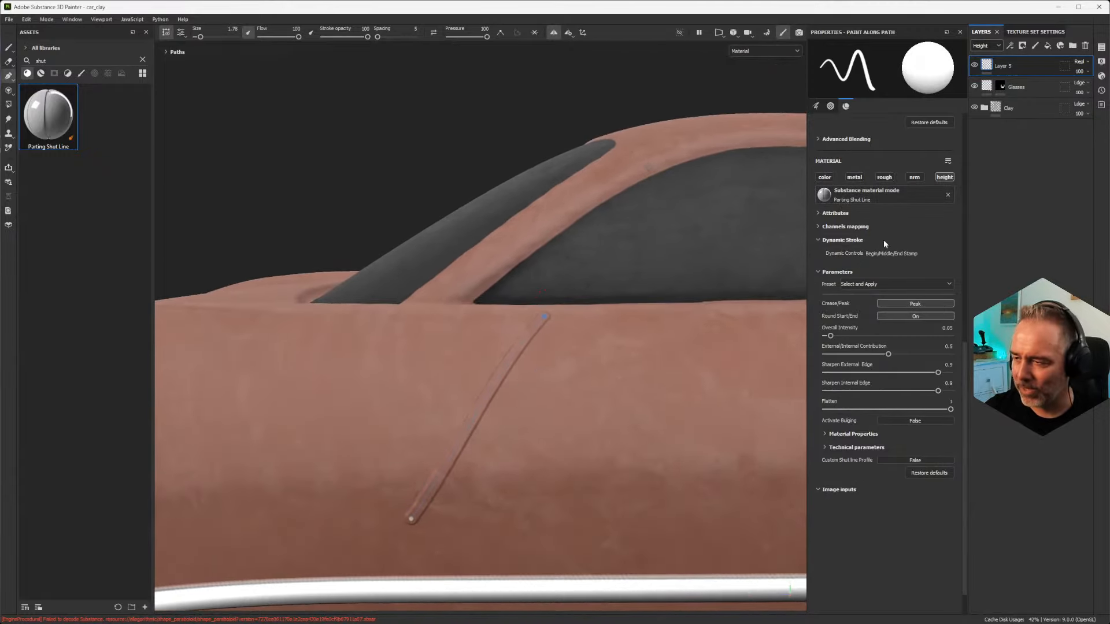
Step: Reduce the path's brush size to 0.16 for a very thin parting line
{"action": "scroll", "coordinate": [880, 243], "scroll_direction": "up", "scroll_amount": 10}
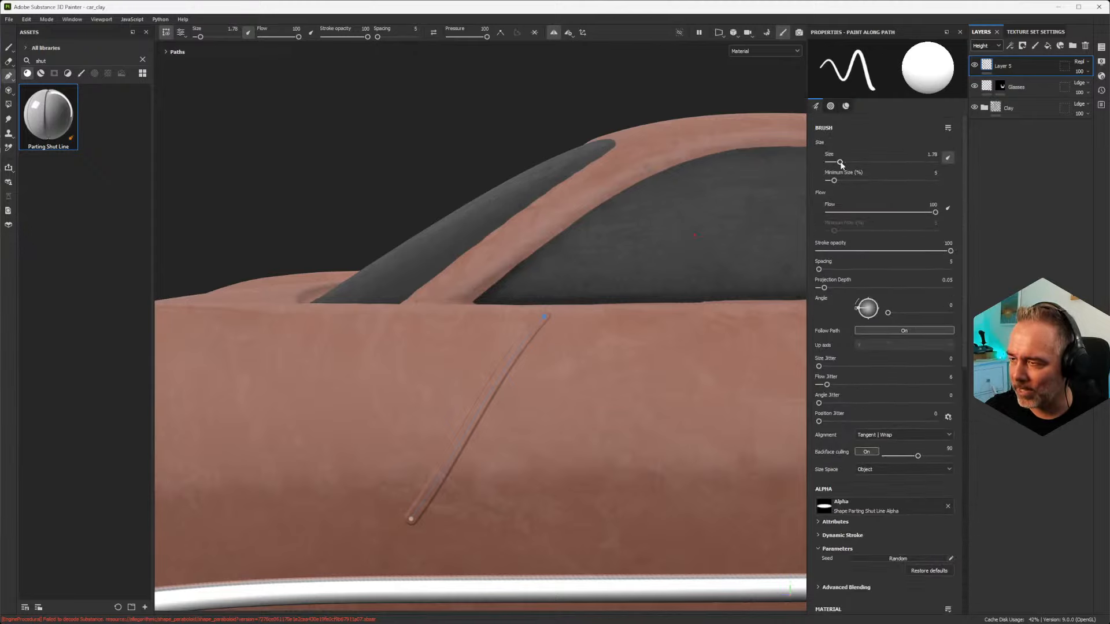
{"action": "left_click_drag", "start_coordinate": [841, 165], "coordinate": [833, 165]}
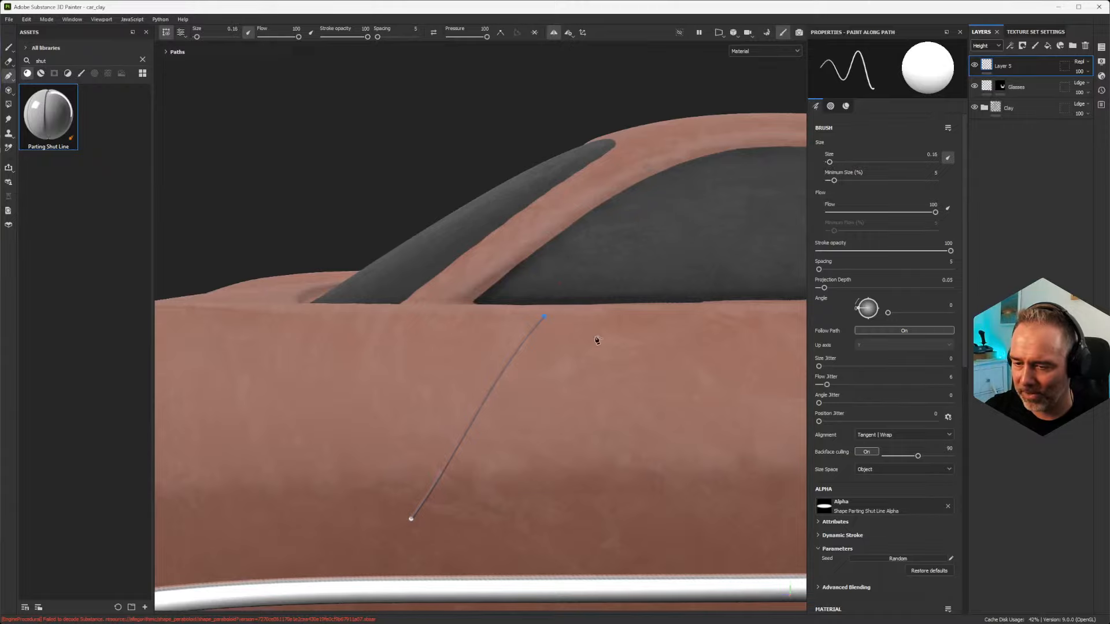
Step: Reshape the parting line path into a straight vertical seam running from below the side window across the chrome bar to the sill
{"action": "left_click_drag", "start_coordinate": [597, 340], "coordinate": [590, 307], "text": "alt"}
{"action": "middle_click_drag", "start_coordinate": [590, 307], "coordinate": [556, 367], "text": "alt"}
{"action": "right_click_drag", "start_coordinate": [557, 366], "coordinate": [607, 486], "text": "alt"}
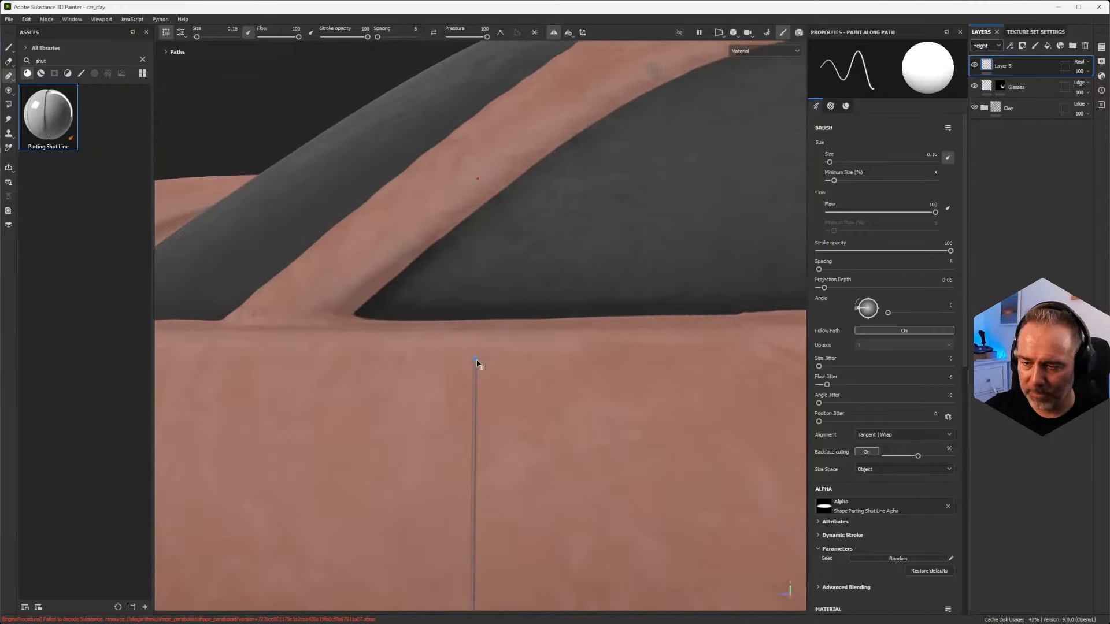
{"action": "left_click_drag", "start_coordinate": [476, 332], "coordinate": [477, 351]}
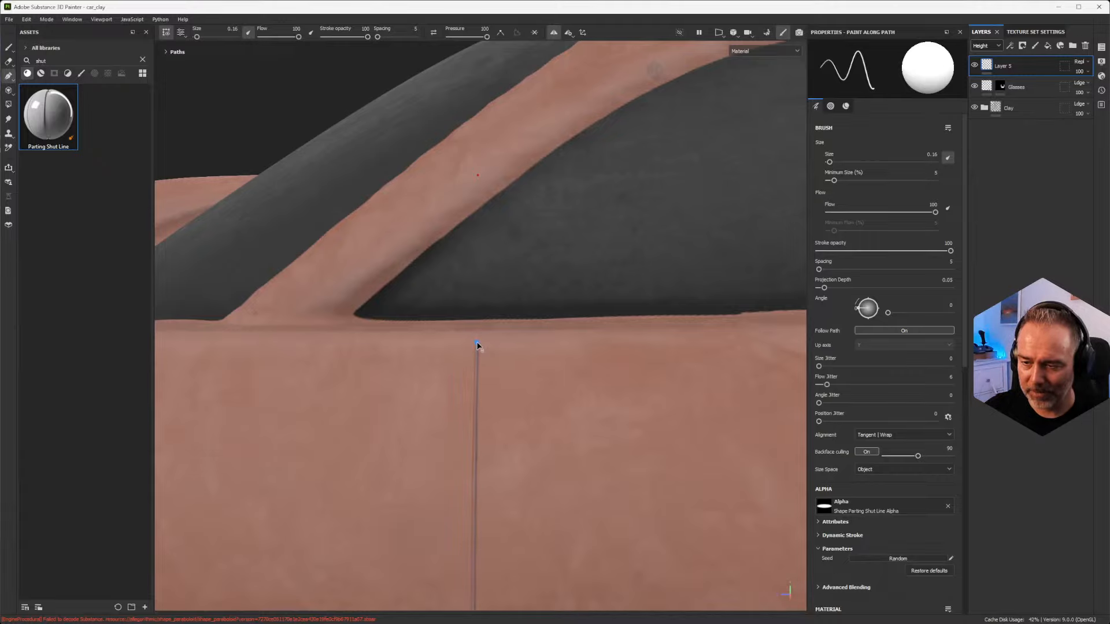
{"action": "scroll", "coordinate": [514, 387], "scroll_direction": "down", "scroll_amount": 2}
{"action": "middle_click_drag", "start_coordinate": [543, 435], "coordinate": [564, 119], "text": "alt"}
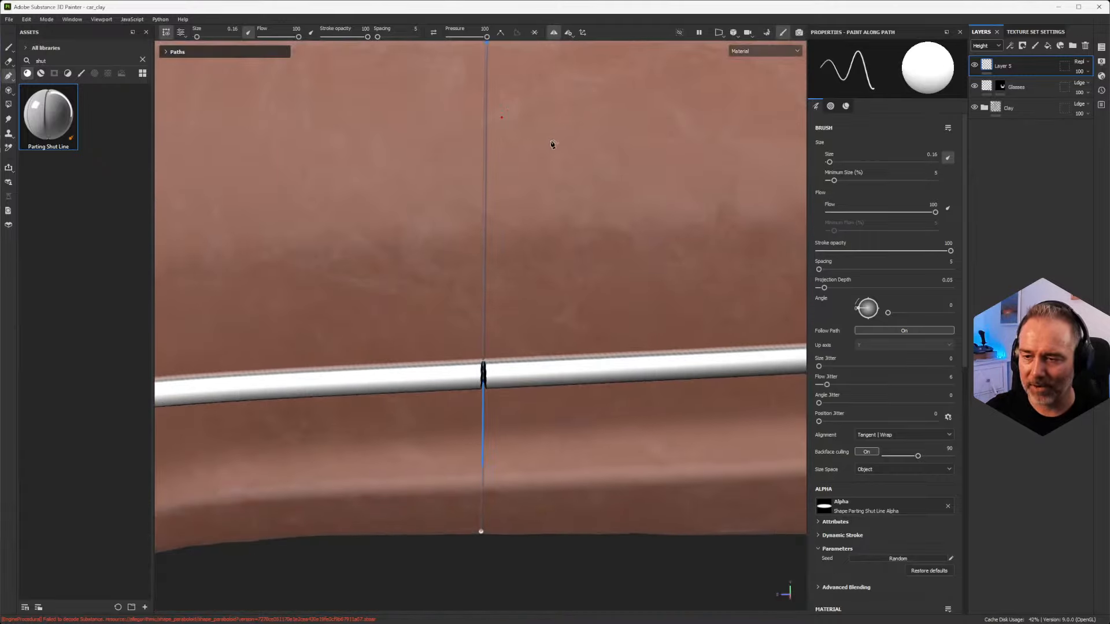
Step: Move the seam path's upper endpoint up to the lower edge of the side window and check the whole line
{"action": "scroll", "coordinate": [553, 144], "scroll_direction": "down", "scroll_amount": 2}
{"action": "left_click_drag", "start_coordinate": [549, 152], "coordinate": [593, 185], "text": "alt"}
{"action": "left_click_drag", "start_coordinate": [507, 200], "coordinate": [532, 173], "text": "alt"}
{"action": "right_click_drag", "start_coordinate": [532, 231], "coordinate": [572, 385], "text": "alt"}
{"action": "middle_click_drag", "start_coordinate": [514, 137], "coordinate": [564, 322], "text": "alt"}
{"action": "left_click_drag", "start_coordinate": [565, 322], "coordinate": [517, 292], "text": "alt"}
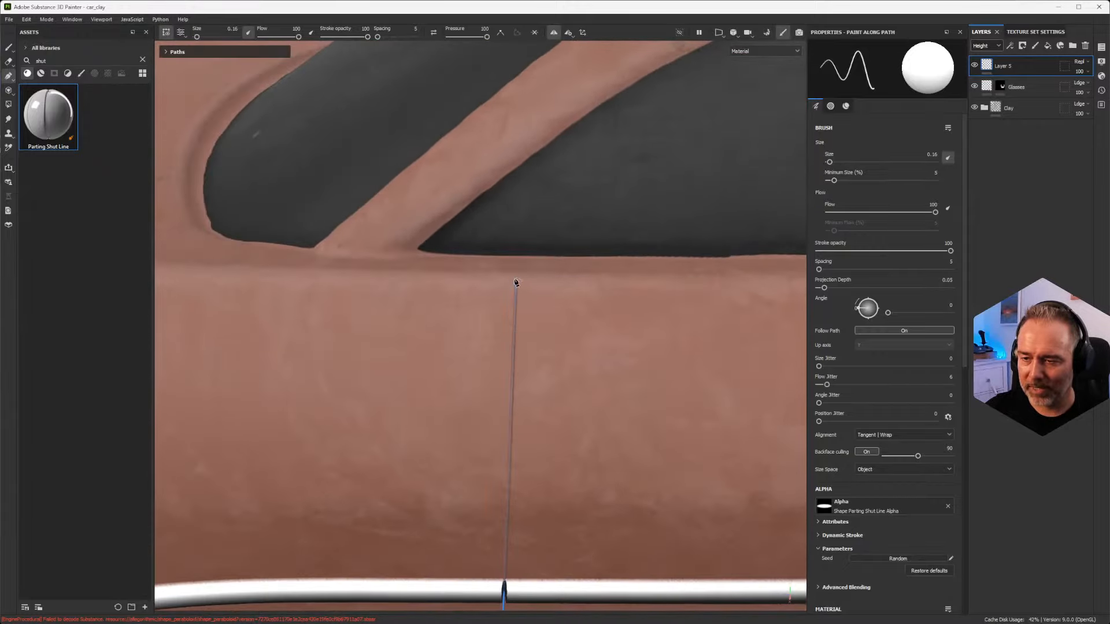
{"action": "left_click", "coordinate": [516, 283]}
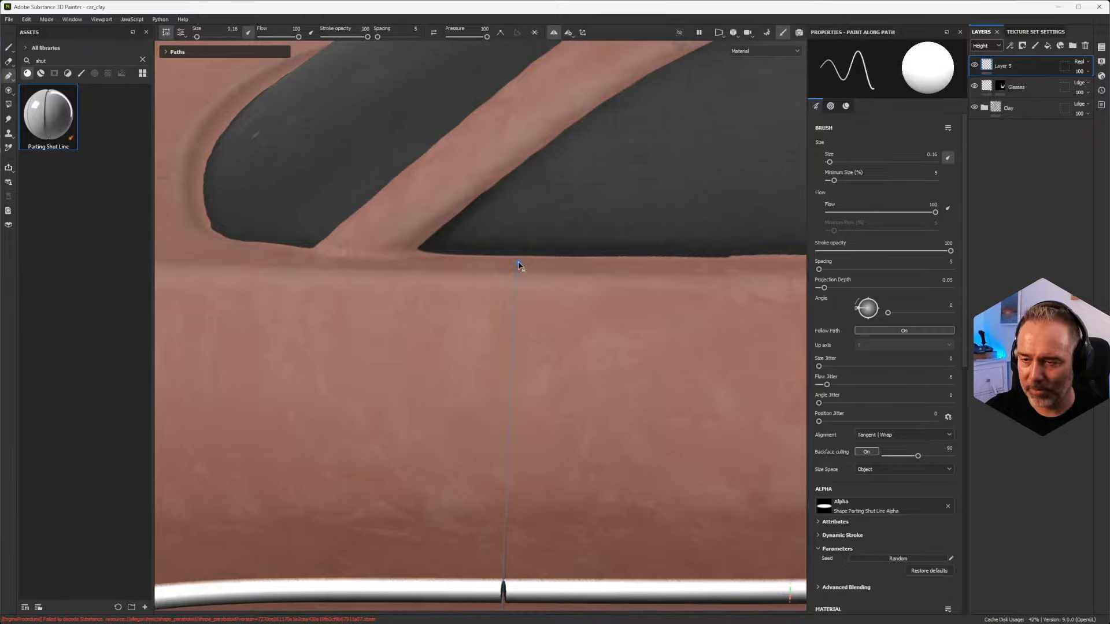
{"action": "mouse_move", "coordinate": [567, 362]}
{"action": "left_mouse_down", "text": "alt"}
{"action": "mouse_move", "coordinate": [439, 366]}
{"action": "mouse_move", "coordinate": [285, 310]}
{"action": "mouse_move", "coordinate": [289, 260]}
{"action": "mouse_move", "coordinate": [582, 324]}
{"action": "mouse_move", "coordinate": [562, 308]}
{"action": "left_mouse_up", "text": "alt"}
{"action": "scroll", "coordinate": [563, 346], "scroll_direction": "down", "scroll_amount": 3}
{"action": "middle_click_drag", "start_coordinate": [565, 419], "coordinate": [547, 243], "text": "alt"}
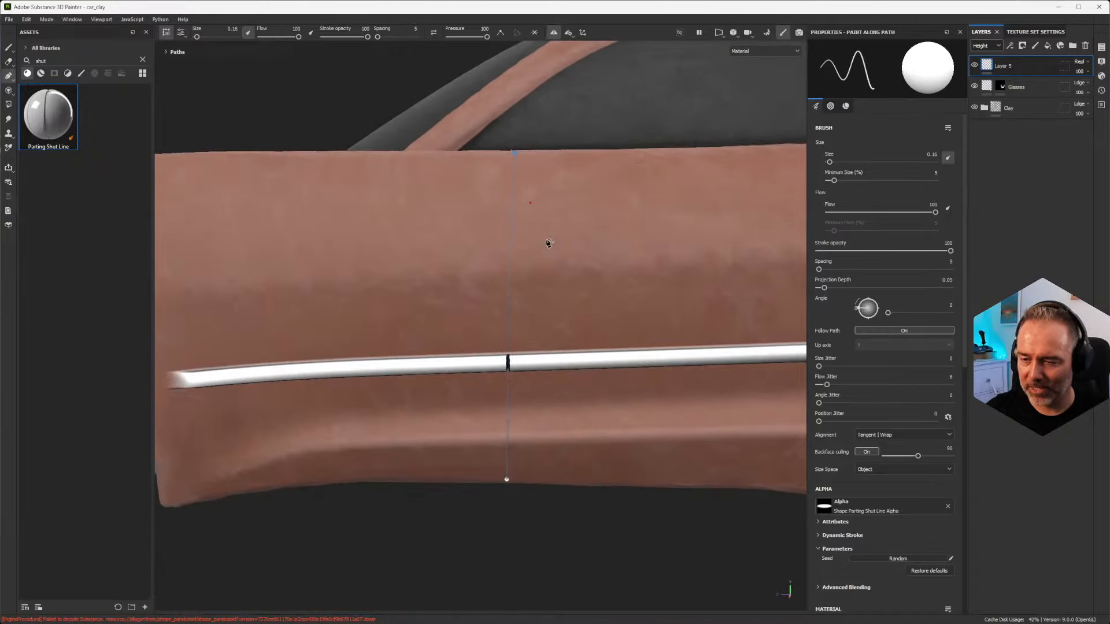
Step: Add a middle point to the vertical seam path on the body between window and side bar, and check the curve from several angles
{"action": "scroll", "coordinate": [548, 242], "scroll_direction": "up", "scroll_amount": 3}
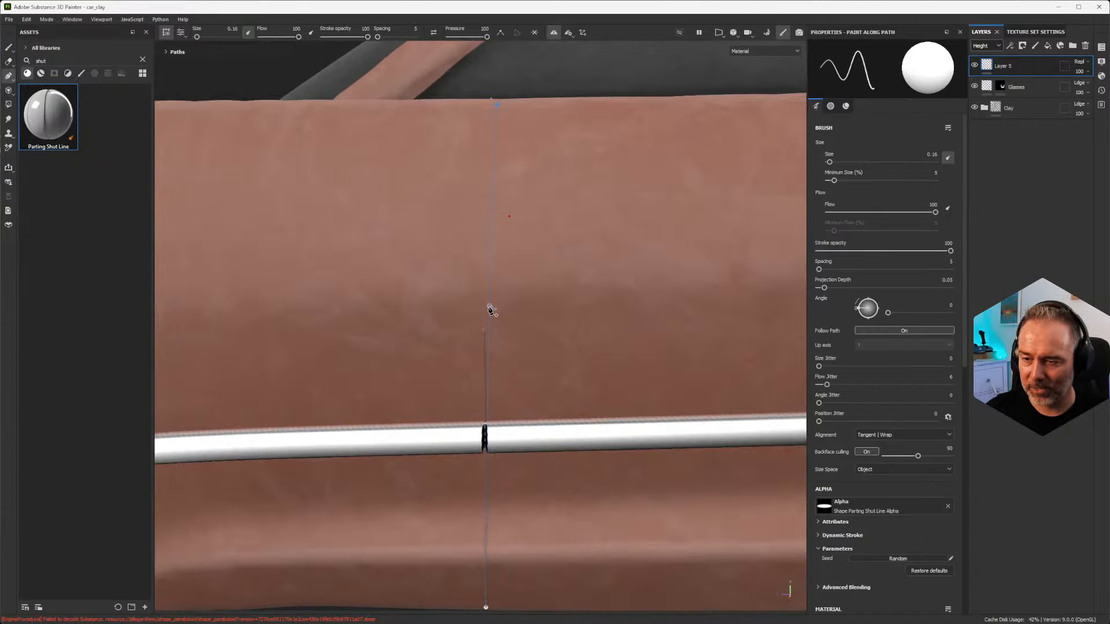
{"action": "left_click", "coordinate": [489, 309]}
{"action": "left_click_drag", "start_coordinate": [349, 274], "coordinate": [653, 100], "text": "alt"}
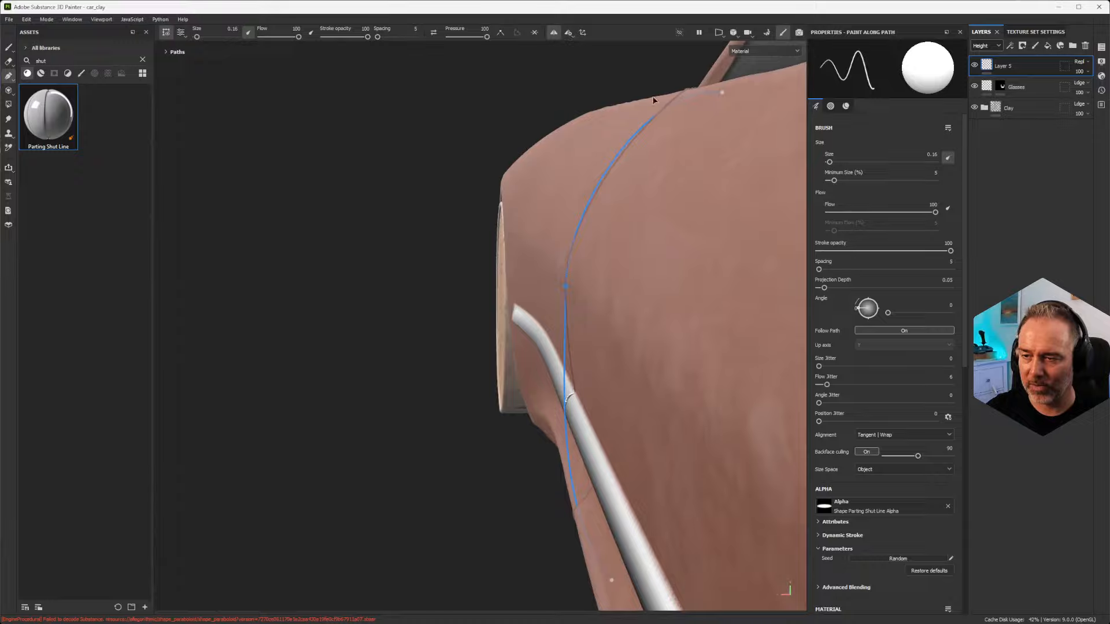
{"action": "left_click_drag", "start_coordinate": [590, 352], "coordinate": [629, 307], "text": "alt"}
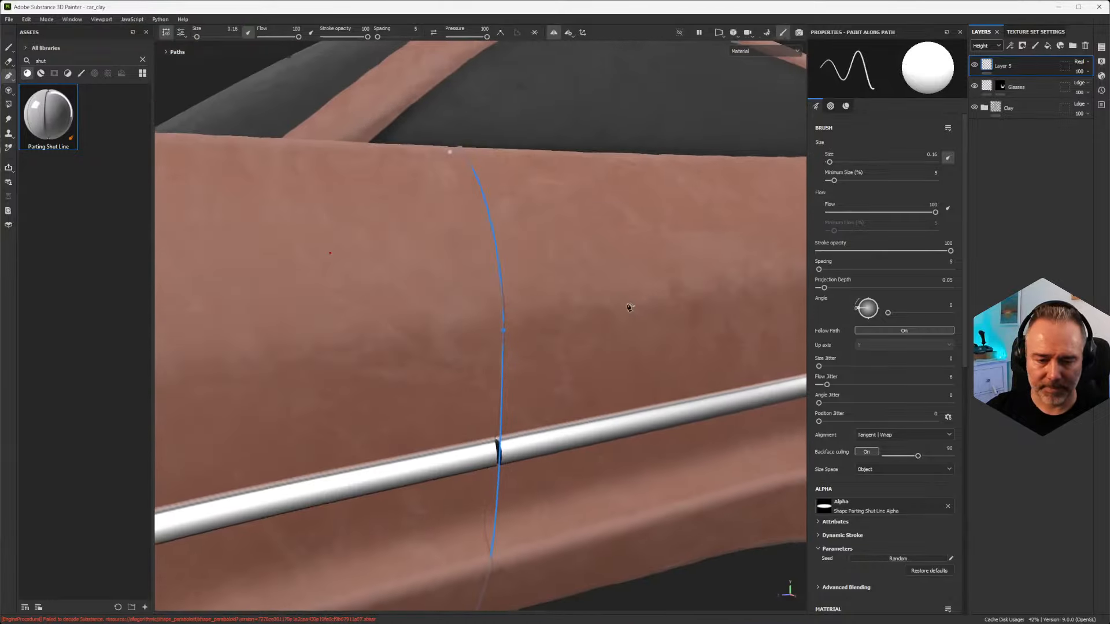
{"action": "scroll", "coordinate": [538, 275], "scroll_direction": "up", "scroll_amount": 3}
{"action": "scroll", "coordinate": [538, 275], "scroll_direction": "down", "scroll_amount": 2}
{"action": "mouse_move", "coordinate": [538, 276]}
{"action": "left_mouse_down", "text": "alt"}
{"action": "mouse_move", "coordinate": [570, 255]}
{"action": "mouse_move", "coordinate": [538, 275]}
{"action": "mouse_move", "coordinate": [630, 307]}
{"action": "mouse_move", "coordinate": [545, 277]}
{"action": "mouse_move", "coordinate": [522, 285]}
{"action": "left_mouse_up", "text": "alt"}
{"action": "scroll", "coordinate": [570, 255], "scroll_direction": "up", "scroll_amount": 3}
{"action": "scroll", "coordinate": [570, 255], "scroll_direction": "down", "scroll_amount": 2}
{"action": "scroll", "coordinate": [522, 285], "scroll_direction": "down", "scroll_amount": 4}
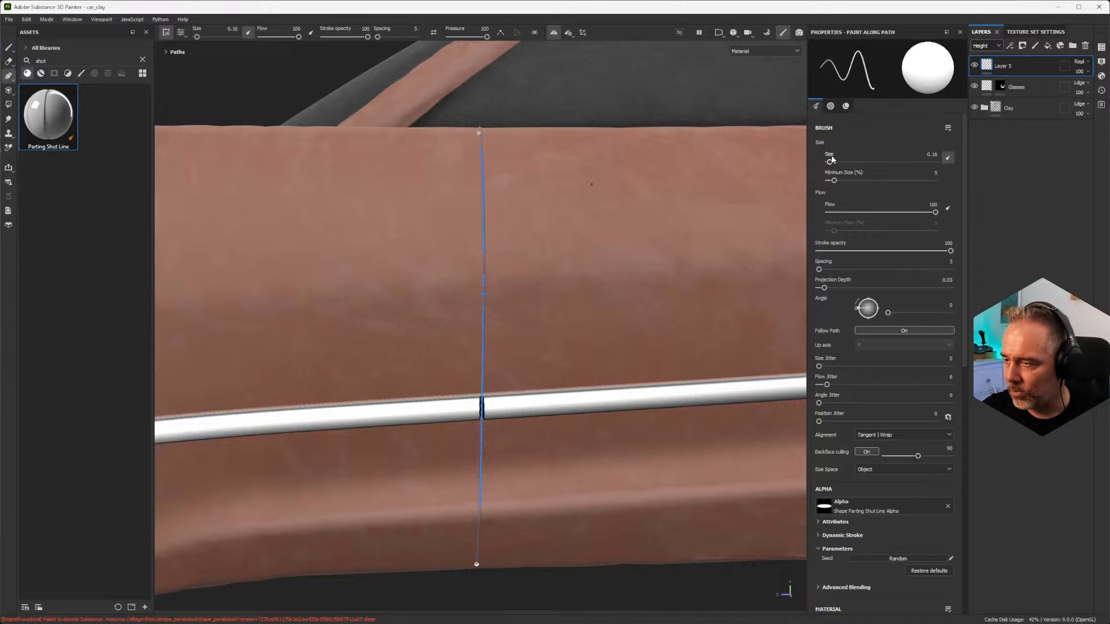
Step: Increase the vertical seam path's brush size to 5.91
{"action": "left_click_drag", "start_coordinate": [830, 159], "coordinate": [851, 168]}
{"action": "scroll", "coordinate": [726, 248], "scroll_direction": "down", "scroll_amount": 4}
{"action": "left_click_drag", "start_coordinate": [723, 250], "coordinate": [643, 263], "text": "alt"}
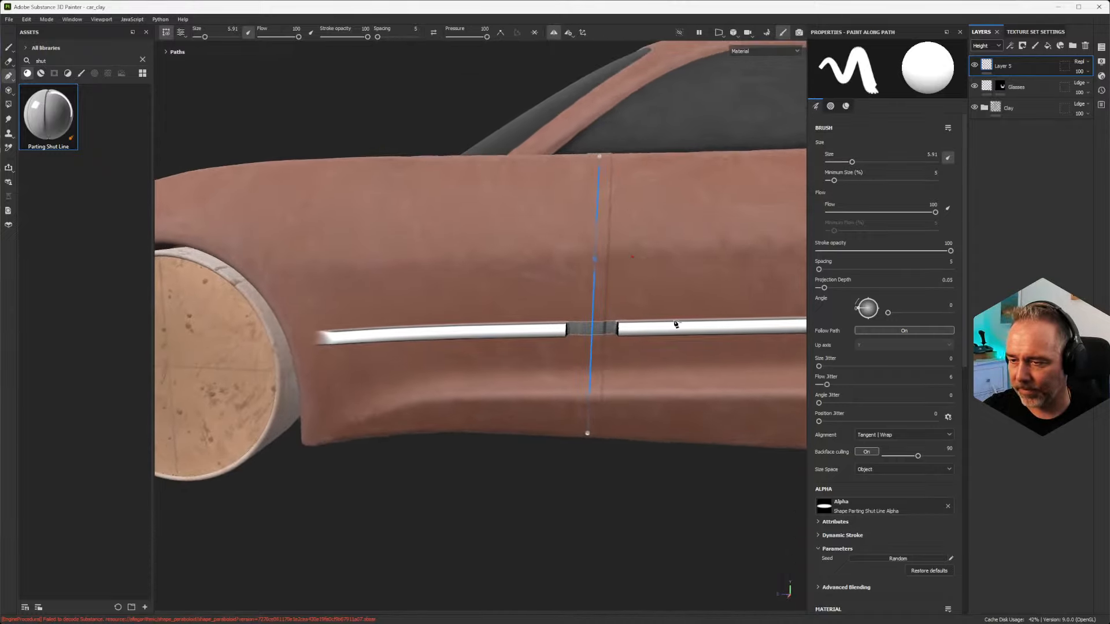
Step: Delete the chrome side bar path from the car's side
{"action": "left_click", "coordinate": [705, 331], "text": "ctrl"}
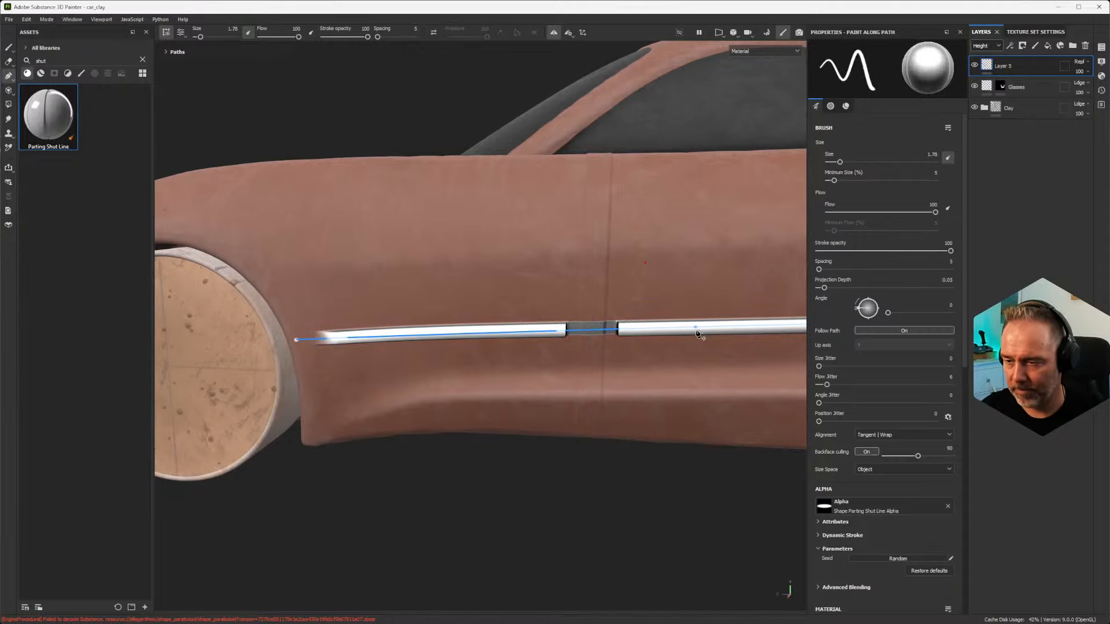
{"action": "left_click", "coordinate": [296, 340]}
{"action": "key", "text": "Delete"}
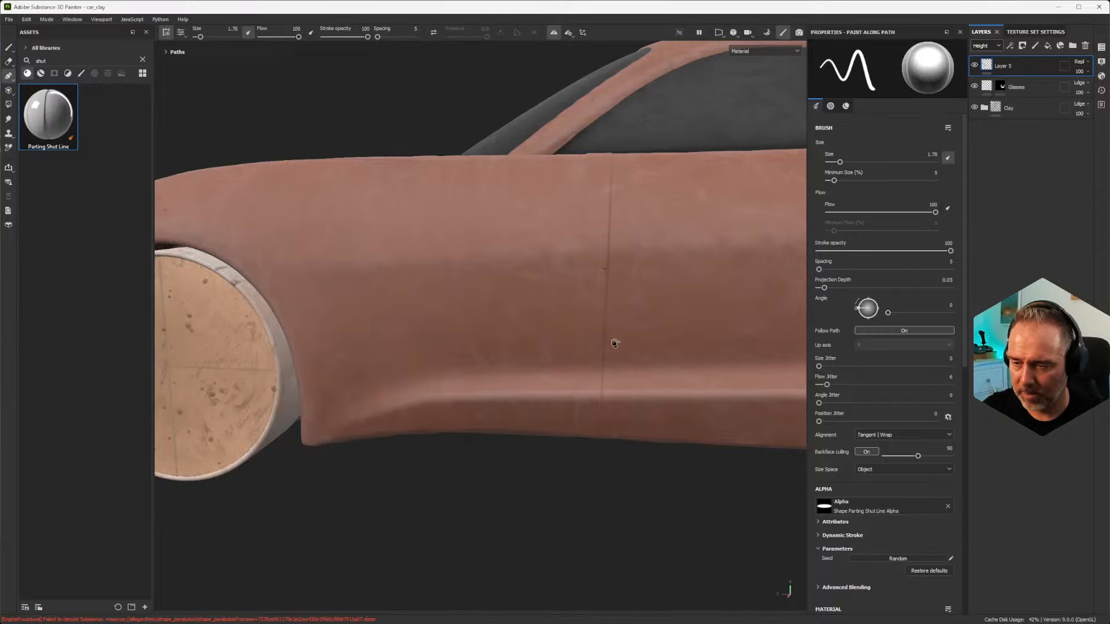
{"action": "scroll", "coordinate": [750, 307], "scroll_direction": "down", "scroll_amount": 4}
{"action": "scroll", "coordinate": [679, 262], "scroll_direction": "up", "scroll_amount": 1}
{"action": "scroll", "coordinate": [679, 261], "scroll_direction": "up", "scroll_amount": 4}
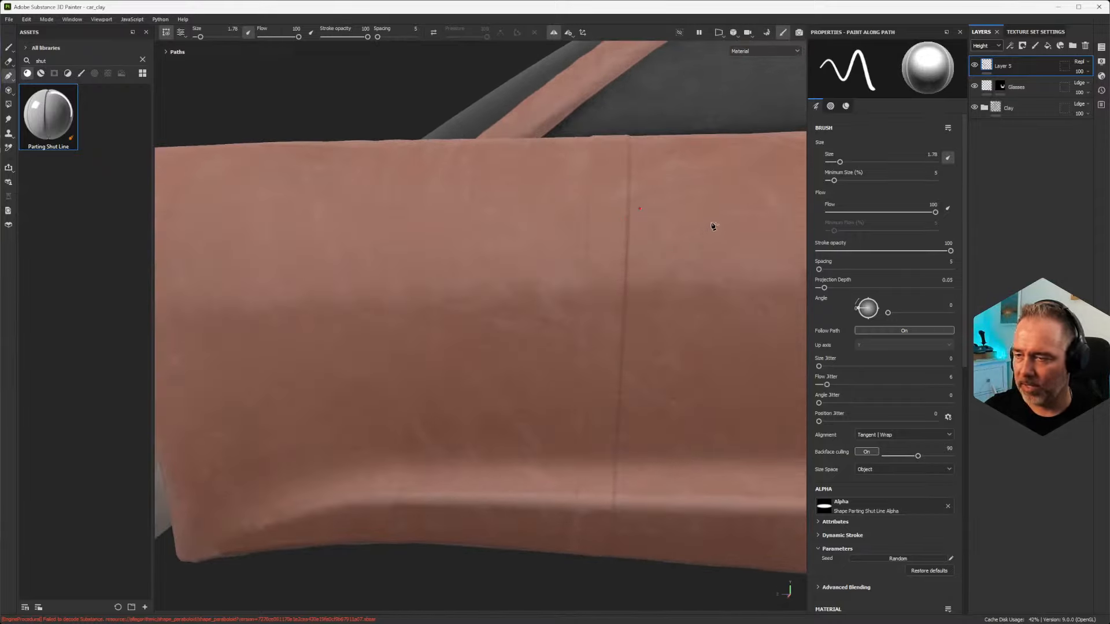
Step: Select the vertical seam path and open the preset list of its Parting Shut Line material
{"action": "left_click", "coordinate": [606, 295]}
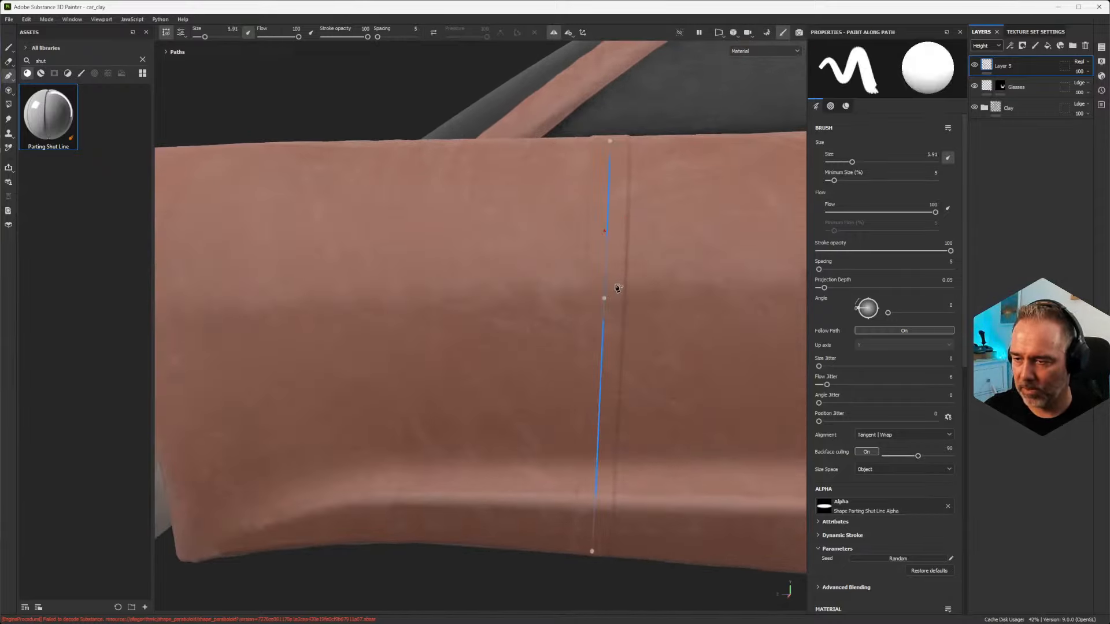
{"action": "scroll", "coordinate": [447, 250], "scroll_direction": "down", "scroll_amount": 2}
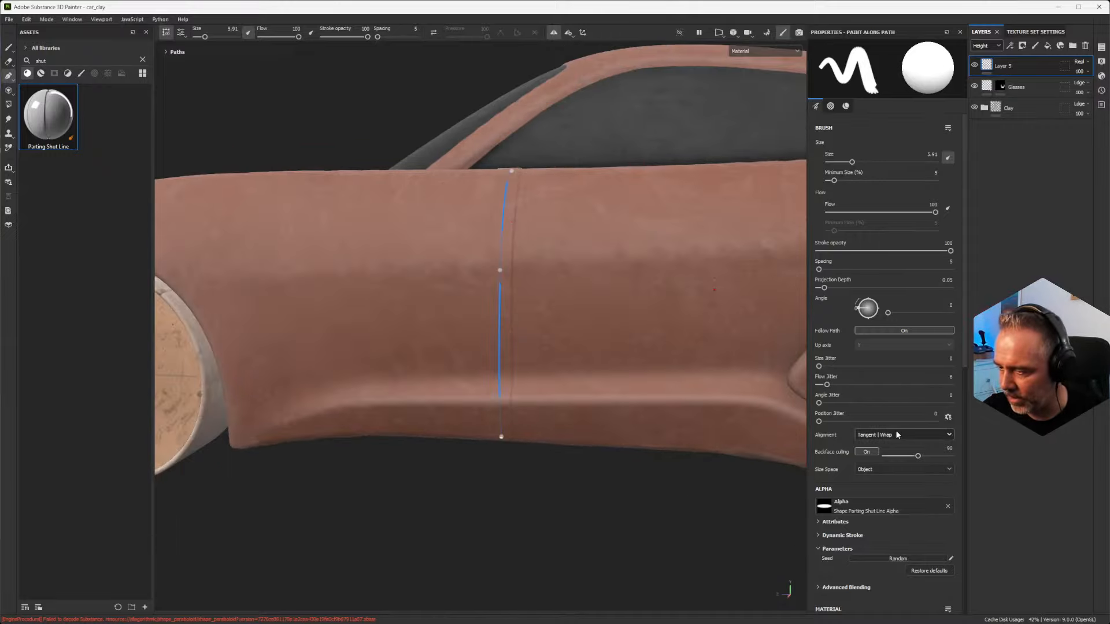
{"action": "scroll", "coordinate": [890, 438], "scroll_direction": "down", "scroll_amount": 5}
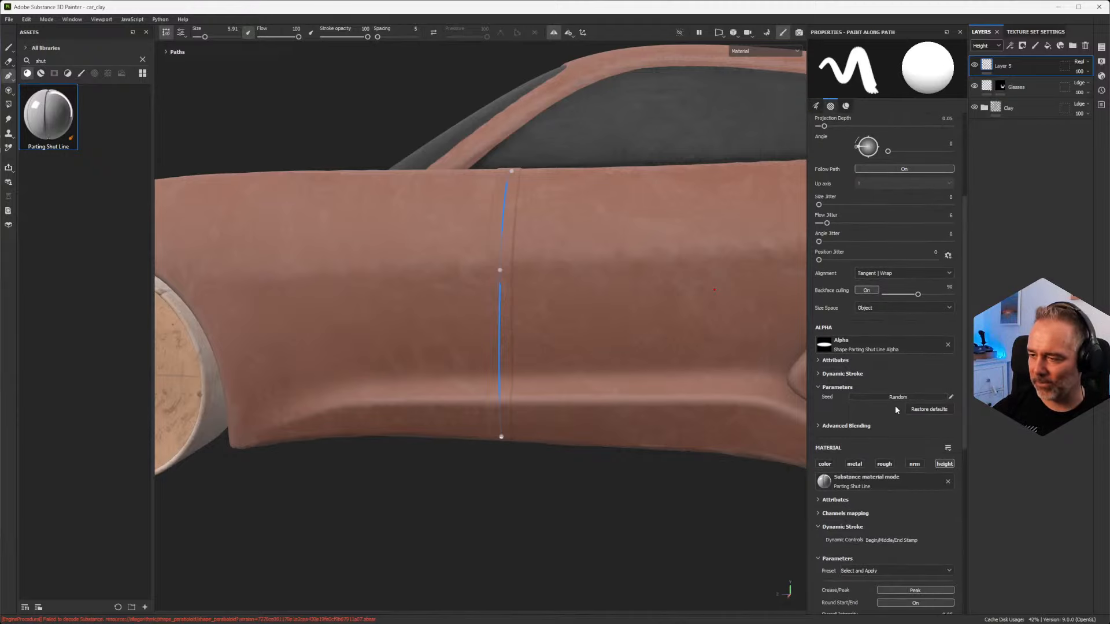
{"action": "scroll", "coordinate": [878, 481], "scroll_direction": "down", "scroll_amount": 5}
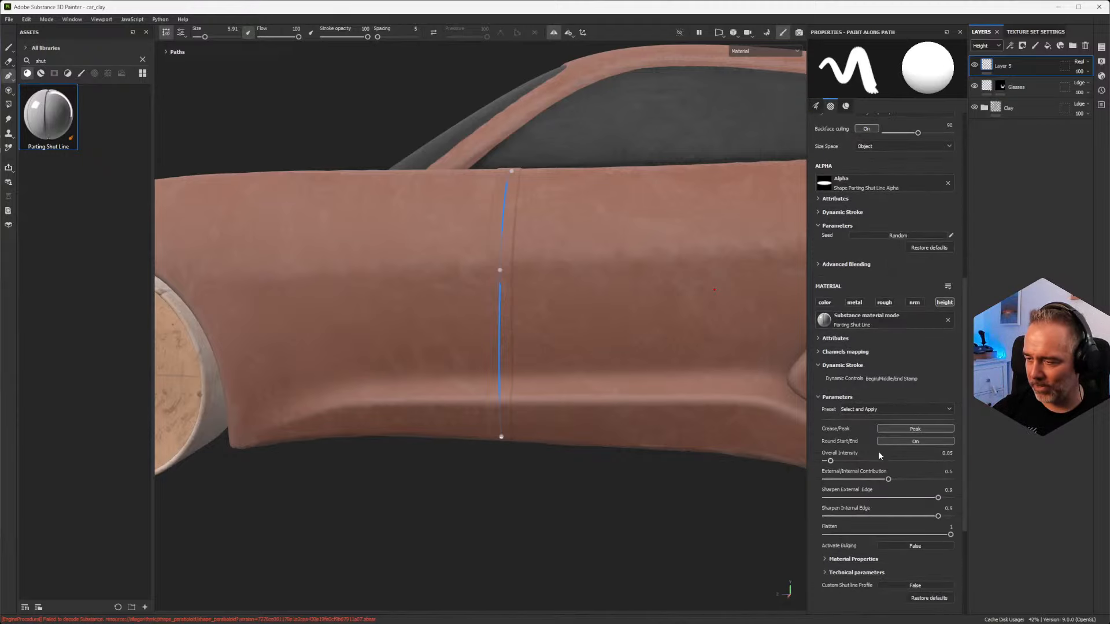
{"action": "left_click", "coordinate": [883, 409]}
Step: Draw a mirrored, curved three-point path on the hood from the windshield's base toward the nose
{"action": "left_click_drag", "start_coordinate": [409, 231], "coordinate": [559, 193], "text": "alt"}
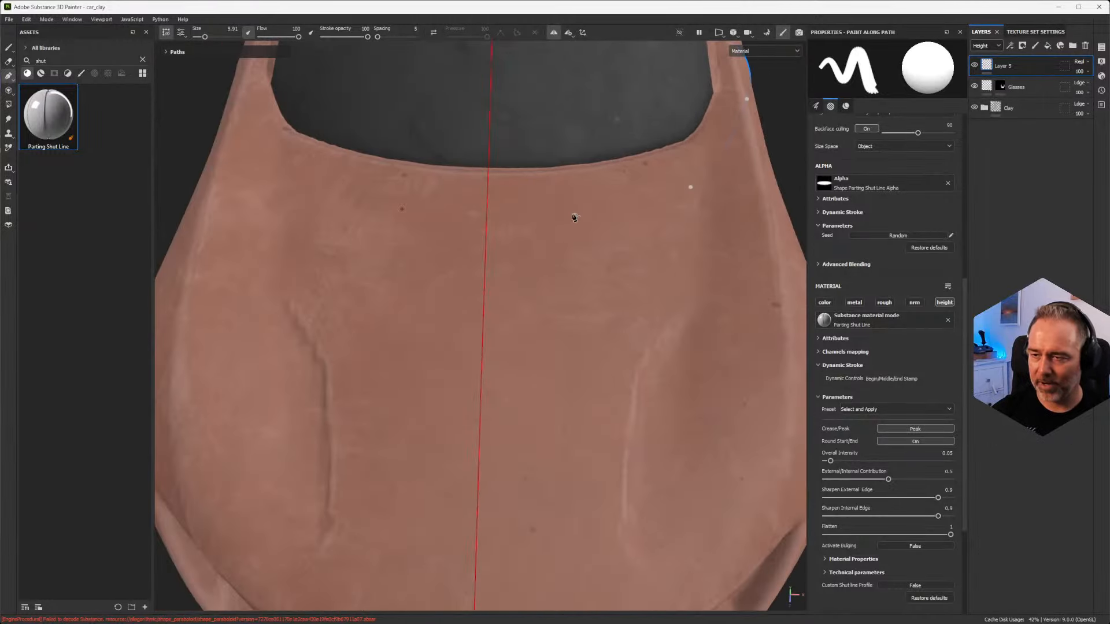
{"action": "left_click_drag", "start_coordinate": [678, 259], "coordinate": [553, 269], "text": "alt"}
{"action": "scroll", "coordinate": [498, 227], "scroll_direction": "up", "scroll_amount": 2}
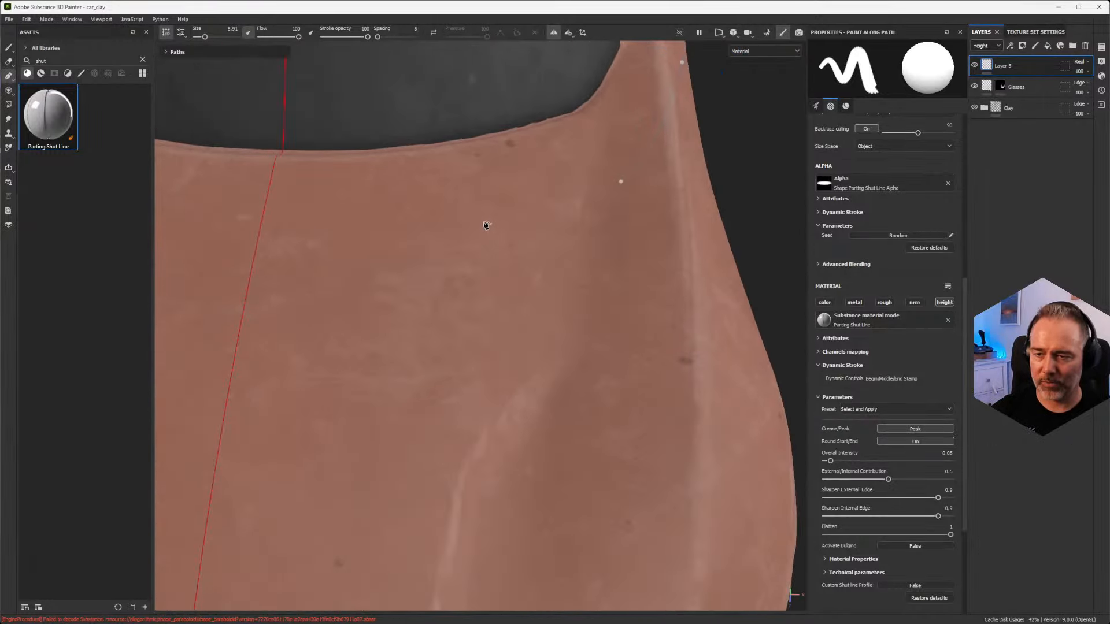
{"action": "scroll", "coordinate": [484, 220], "scroll_direction": "down", "scroll_amount": 1}
{"action": "left_click", "coordinate": [486, 182]}
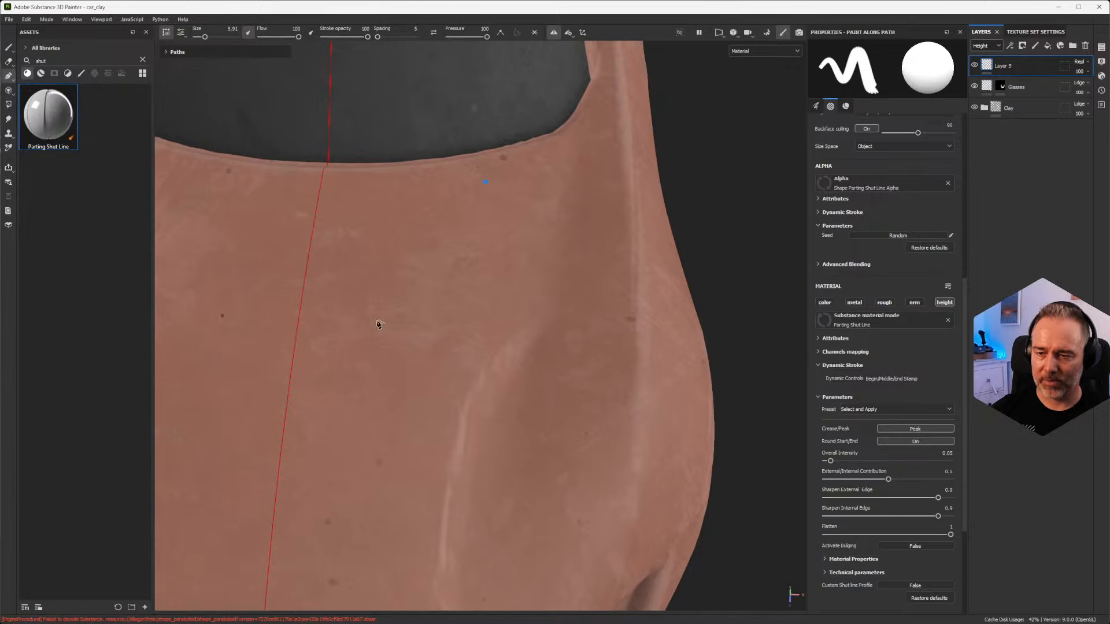
{"action": "middle_click_drag", "start_coordinate": [483, 417], "coordinate": [504, 257], "text": "alt"}
{"action": "left_click", "coordinate": [393, 441]}
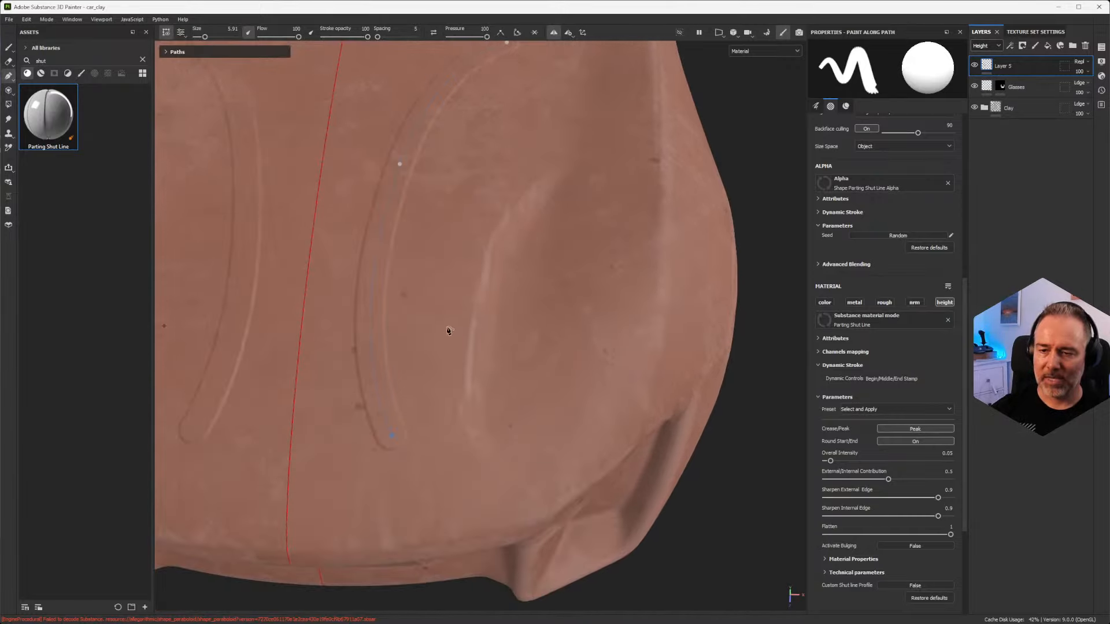
{"action": "middle_click_drag", "start_coordinate": [448, 327], "coordinate": [460, 348], "text": "alt"}
Step: Apply the Spike Line preset to the hood path and inspect the resulting crease
{"action": "left_click", "coordinate": [868, 409]}
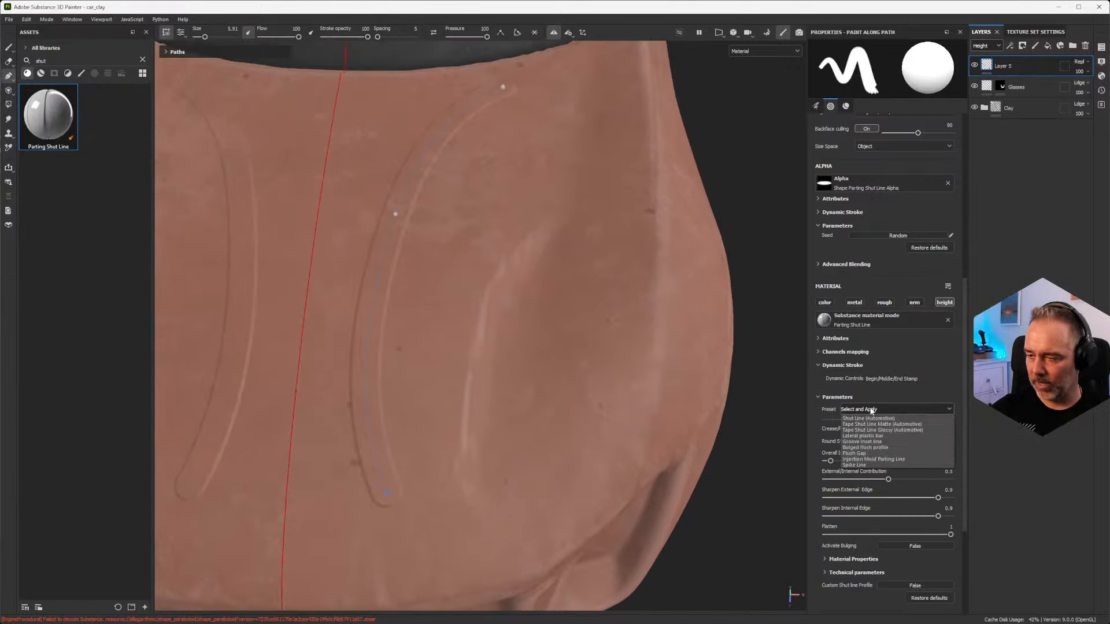
{"action": "left_click", "coordinate": [873, 464]}
{"action": "left_click_drag", "start_coordinate": [613, 389], "coordinate": [357, 299], "text": "alt"}
{"action": "left_click_drag", "start_coordinate": [549, 356], "coordinate": [513, 393], "text": "alt"}
{"action": "scroll", "coordinate": [513, 393], "scroll_direction": "down", "scroll_amount": 3}
{"action": "left_click_drag", "start_coordinate": [406, 395], "coordinate": [485, 367], "text": "alt"}
{"action": "middle_click_drag", "start_coordinate": [426, 474], "coordinate": [441, 382], "text": "alt"}
{"action": "left_click_drag", "start_coordinate": [452, 395], "coordinate": [463, 445], "text": "alt"}
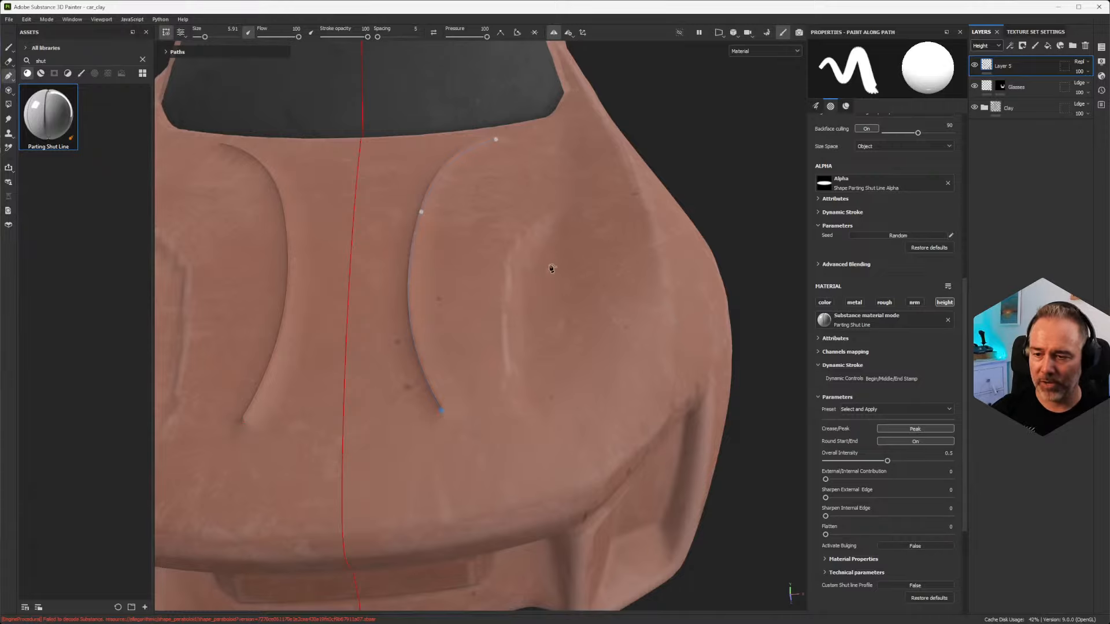
{"action": "left_click_drag", "start_coordinate": [519, 400], "coordinate": [489, 402], "text": "alt"}
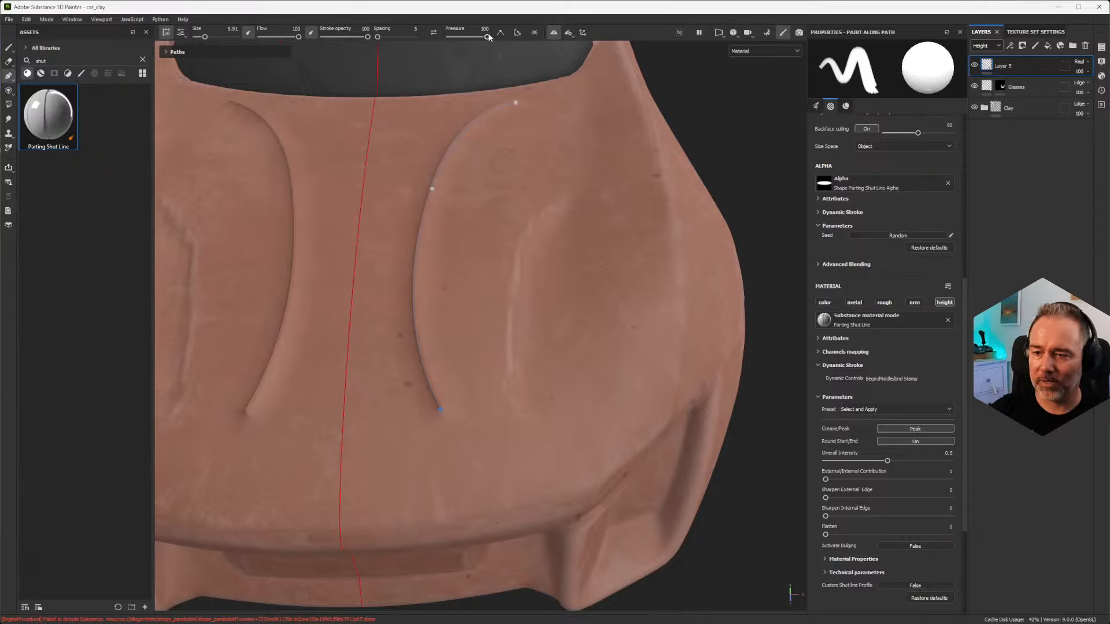
Step: Set the pressure to 0 at the hood path's front endpoint to taper the line, and check it from several angles
{"action": "left_click_drag", "start_coordinate": [476, 37], "coordinate": [445, 43]}
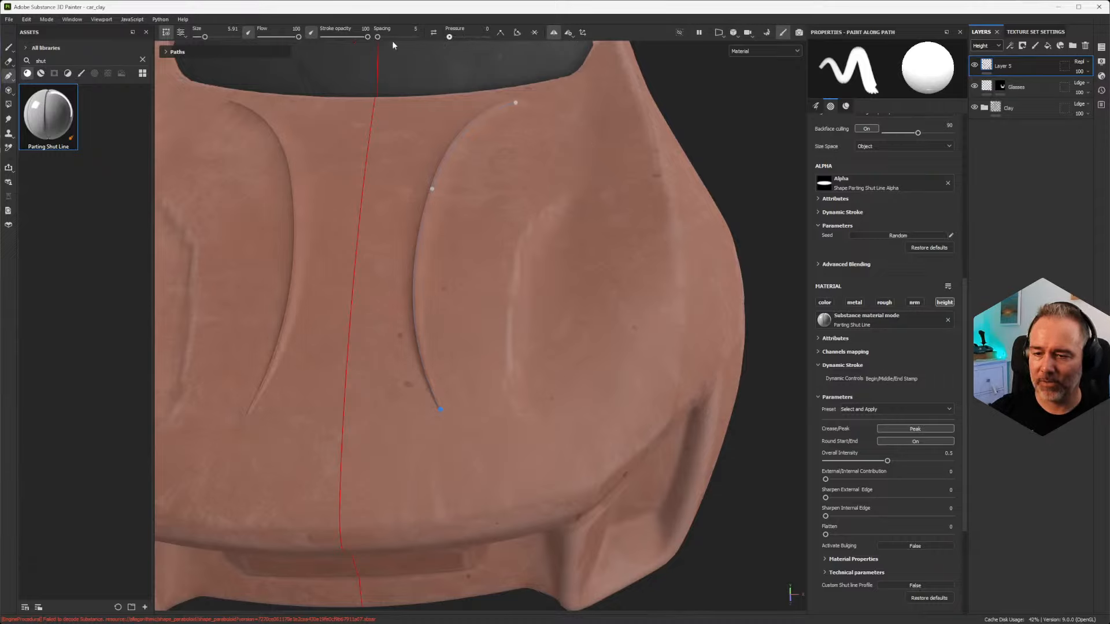
{"action": "left_click_drag", "start_coordinate": [567, 422], "coordinate": [408, 399], "text": "alt"}
{"action": "right_click_drag", "start_coordinate": [440, 399], "coordinate": [512, 595], "text": "alt"}
{"action": "left_click_drag", "start_coordinate": [481, 363], "coordinate": [562, 369], "text": "alt"}
{"action": "left_click_drag", "start_coordinate": [494, 398], "coordinate": [474, 390], "text": "alt"}
{"action": "right_click_drag", "start_coordinate": [474, 390], "coordinate": [465, 396], "text": "alt"}
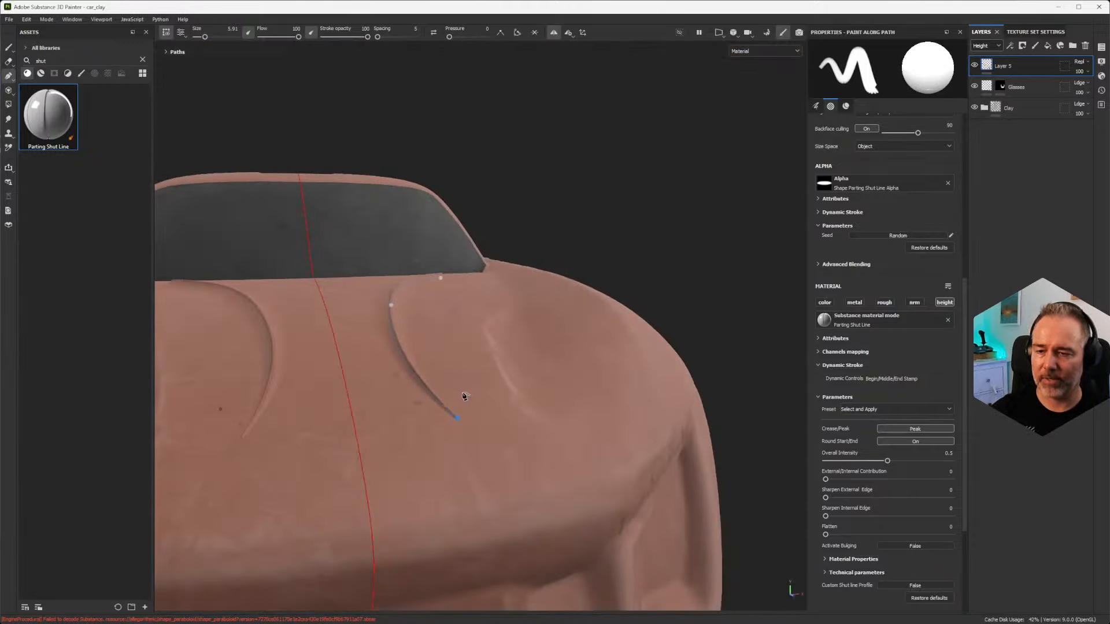
{"action": "left_click_drag", "start_coordinate": [465, 396], "coordinate": [461, 421], "text": "alt"}
{"action": "left_click_drag", "start_coordinate": [434, 326], "coordinate": [397, 379], "text": "alt"}
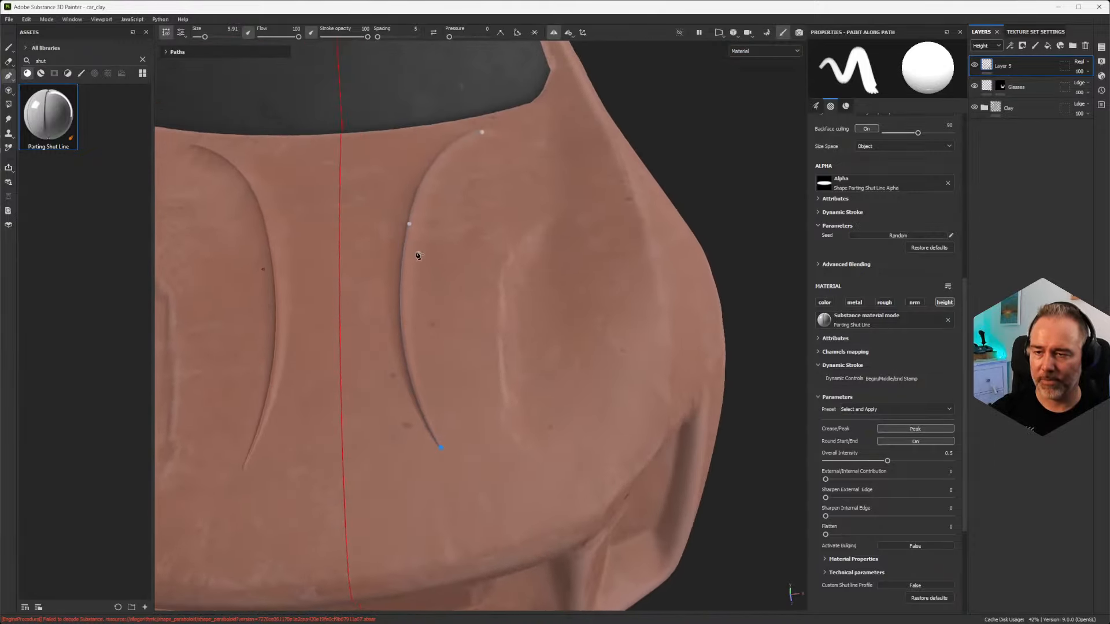
Step: Increase the hood path's brush size to 17.15 and hide the path overlay to view the car's whole front
{"action": "scroll", "coordinate": [855, 231], "scroll_direction": "up", "scroll_amount": 6}
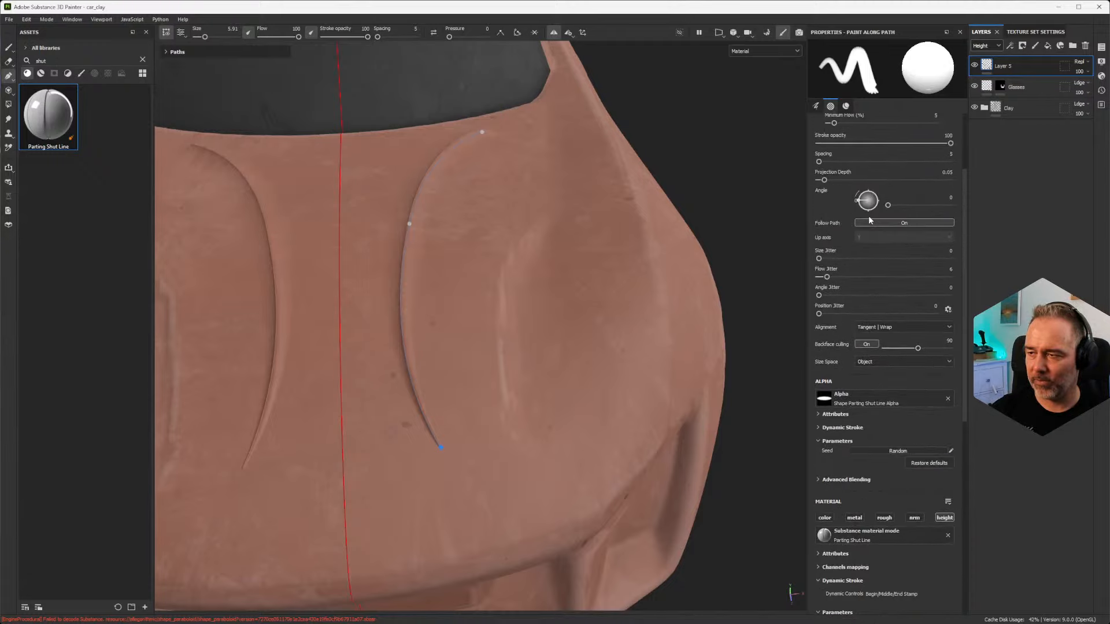
{"action": "left_click_drag", "start_coordinate": [855, 164], "coordinate": [871, 162]}
{"action": "mouse_move", "coordinate": [659, 285]}
{"action": "left_mouse_down", "text": "alt"}
{"action": "mouse_move", "coordinate": [412, 314]}
{"action": "mouse_move", "coordinate": [471, 228]}
{"action": "mouse_move", "coordinate": [426, 213]}
{"action": "mouse_move", "coordinate": [436, 300]}
{"action": "mouse_move", "coordinate": [444, 288]}
{"action": "mouse_move", "coordinate": [454, 296]}
{"action": "left_mouse_up", "text": "alt"}
{"action": "left_click", "coordinate": [166, 33]}
{"action": "scroll", "coordinate": [381, 249], "scroll_direction": "down", "scroll_amount": 3}
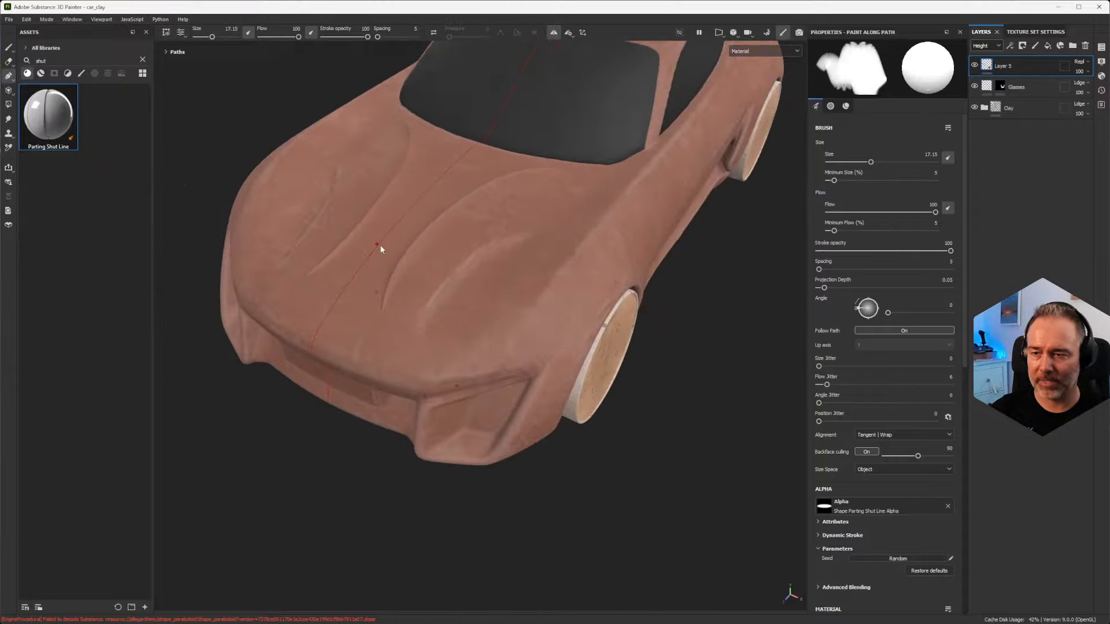
{"action": "scroll", "coordinate": [404, 349], "scroll_direction": "down", "scroll_amount": 5}
{"action": "left_click_drag", "start_coordinate": [384, 361], "coordinate": [398, 356], "text": "alt"}
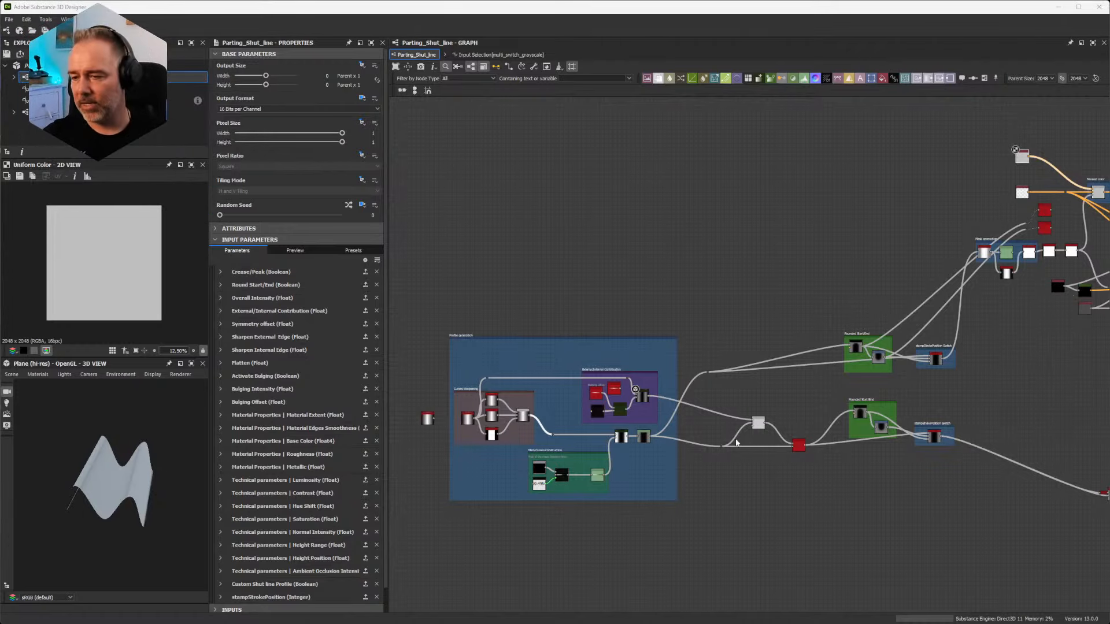
Step: In Substance 3D Designer, show the Parting_Shut_line graph's input parameter preview and view the graph's outputs in the 3D view
{"action": "scroll", "coordinate": [771, 303], "scroll_direction": "down", "scroll_amount": 3}
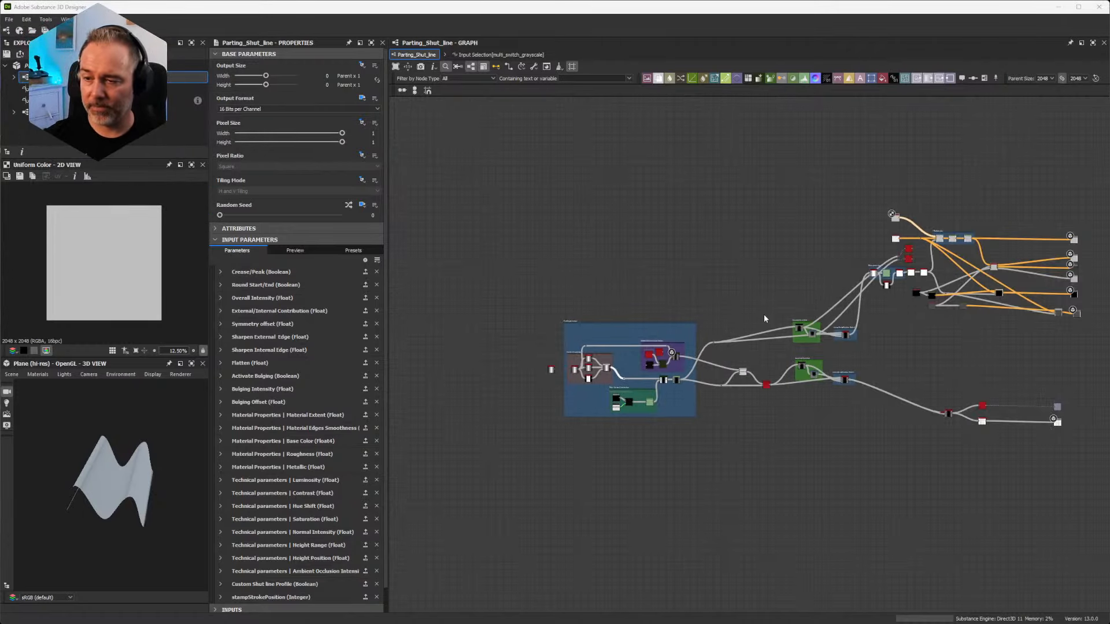
{"action": "middle_click_drag", "start_coordinate": [764, 314], "coordinate": [653, 345]}
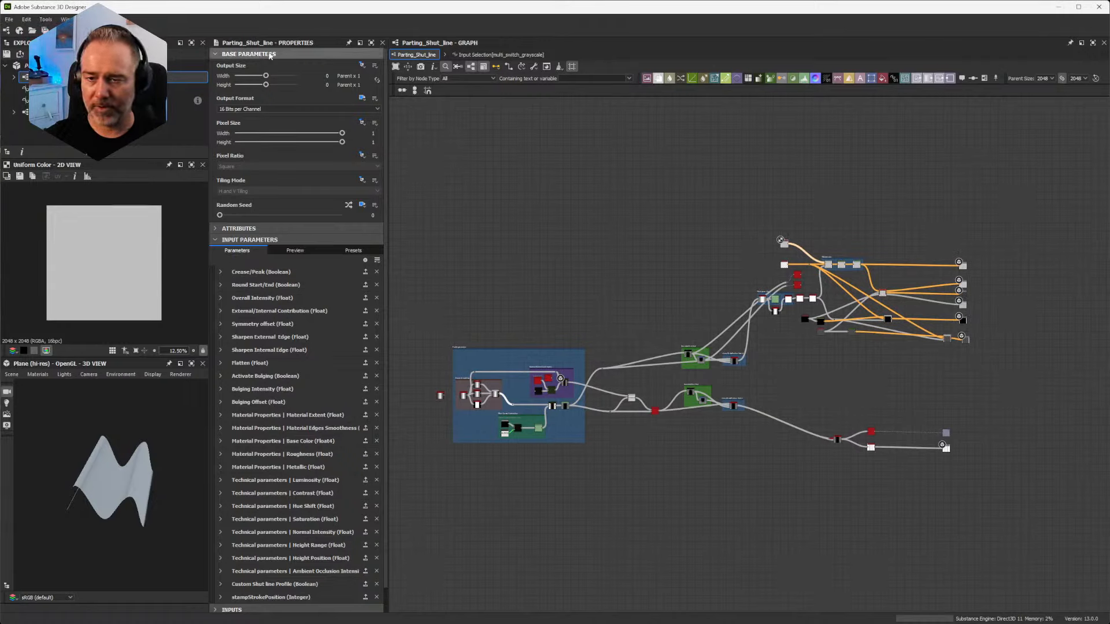
{"action": "left_click", "coordinate": [292, 251]}
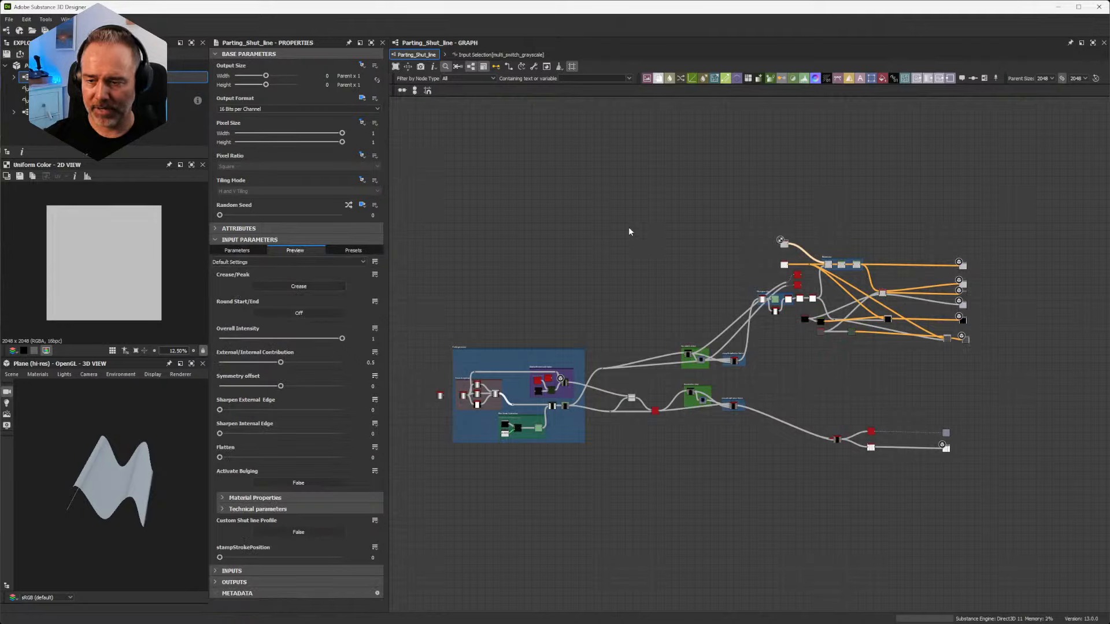
{"action": "right_click", "coordinate": [670, 235]}
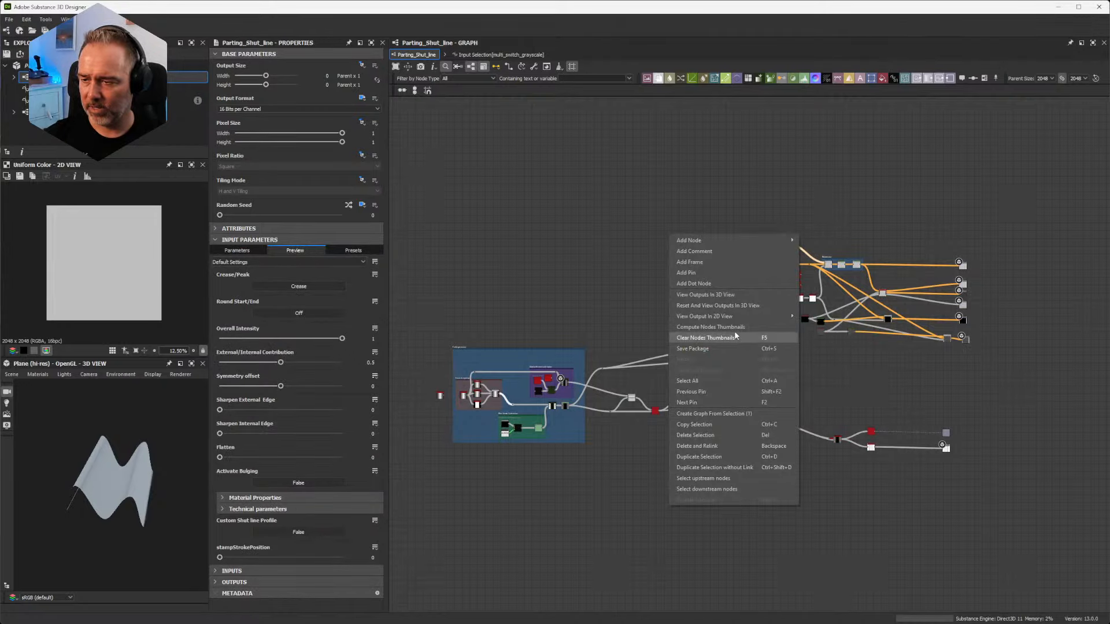
{"action": "left_click", "coordinate": [731, 296]}
{"action": "left_click_drag", "start_coordinate": [134, 485], "coordinate": [131, 457]}
{"action": "scroll", "coordinate": [116, 525], "scroll_direction": "up", "scroll_amount": 4}
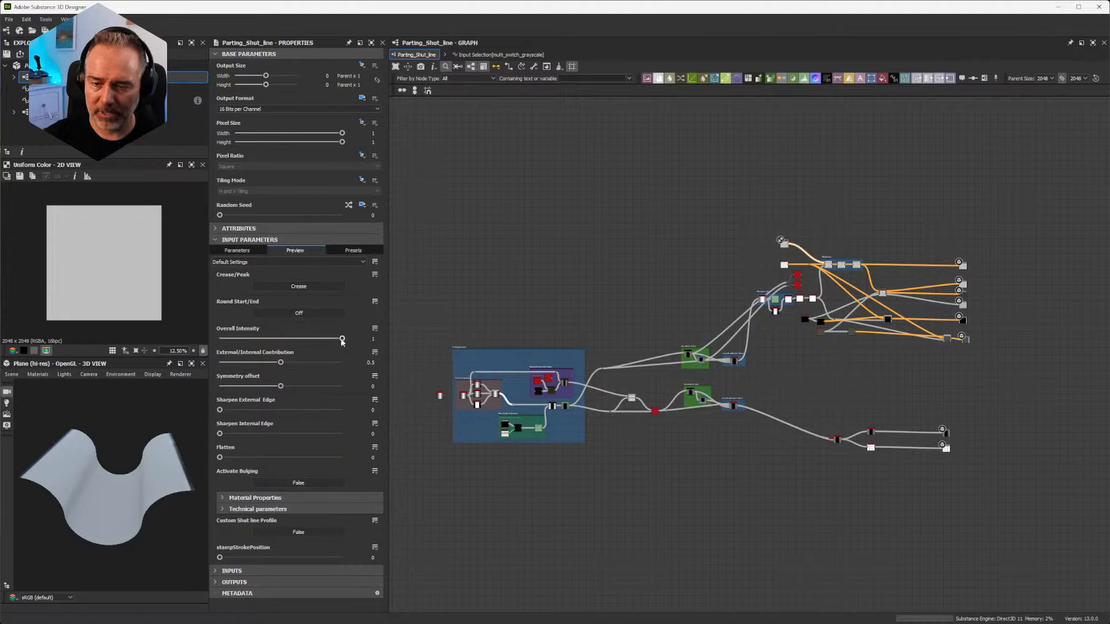
Step: Try other Overall Intensity and External/Internal Contribution values, ending with the intensity at 1 and the contribution at 0.5
{"action": "mouse_move", "coordinate": [342, 339]}
{"action": "left_mouse_down"}
{"action": "mouse_move", "coordinate": [234, 339]}
{"action": "mouse_move", "coordinate": [346, 342]}
{"action": "left_mouse_up"}
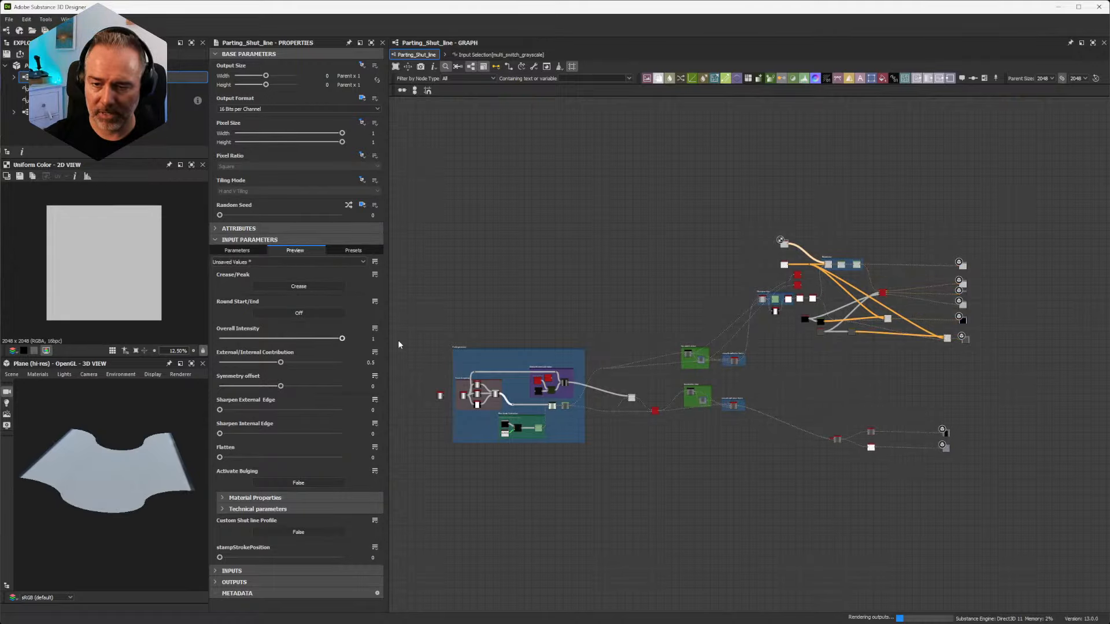
{"action": "mouse_move", "coordinate": [280, 363]}
{"action": "left_mouse_down"}
{"action": "mouse_move", "coordinate": [324, 363]}
{"action": "mouse_move", "coordinate": [295, 362]}
{"action": "left_mouse_up"}
{"action": "double_click", "coordinate": [364, 362]}
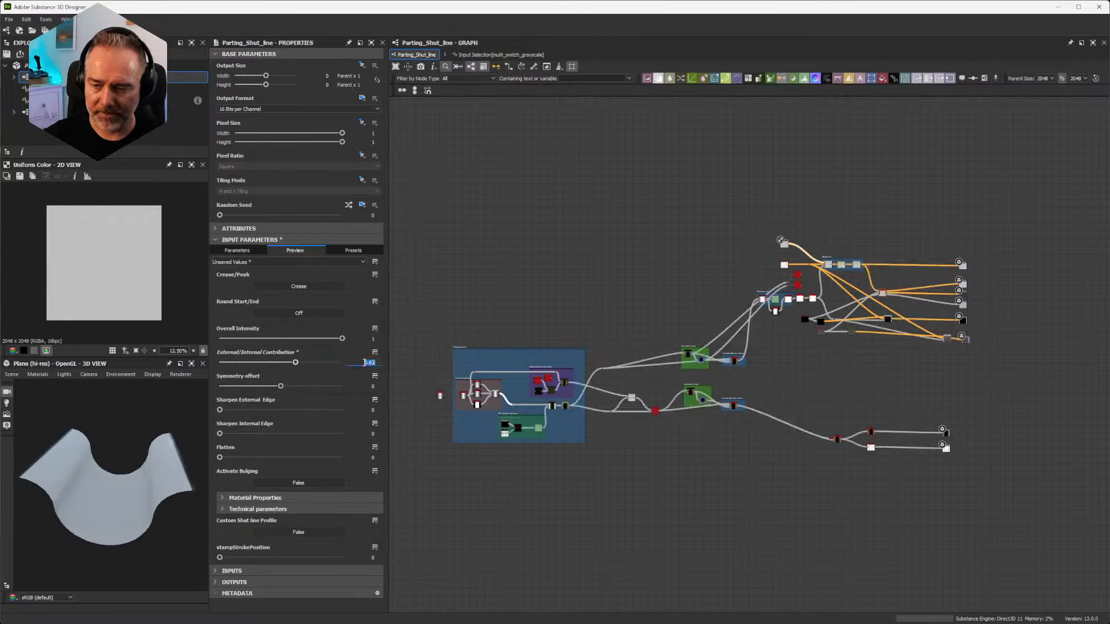
{"action": "type", "text": "0.5"}
{"action": "key", "text": "Return"}
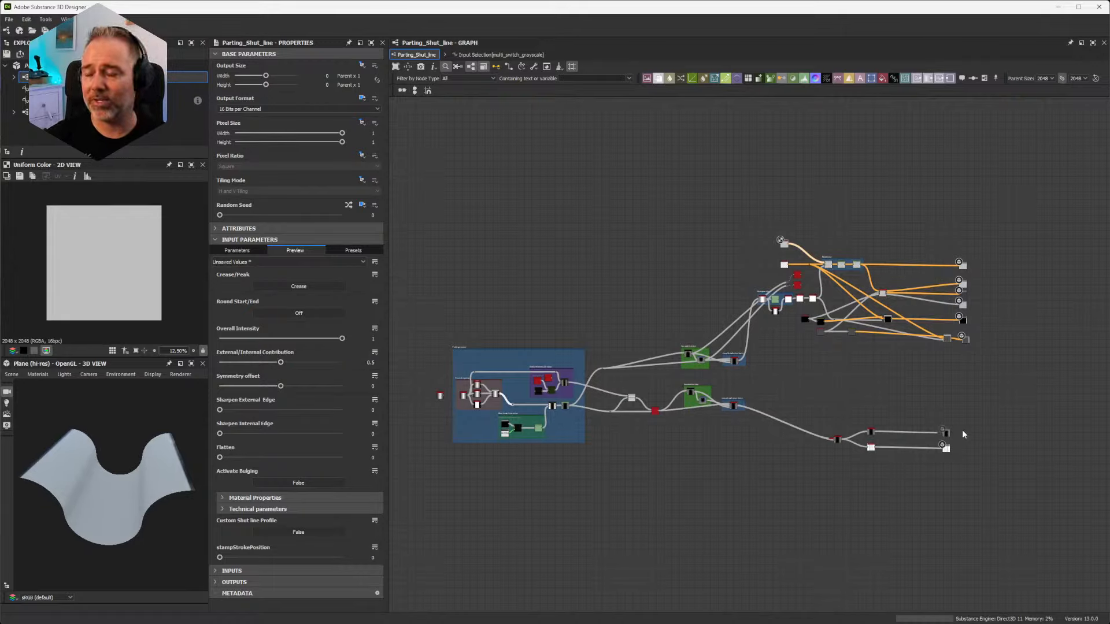
Step: Trace the Parting_Shut_line graph from its Height and Ambient Occlusion outputs back to the Profile generation frame
{"action": "scroll", "coordinate": [963, 434], "scroll_direction": "up", "scroll_amount": 14}
{"action": "middle_click_drag", "start_coordinate": [904, 444], "coordinate": [875, 306]}
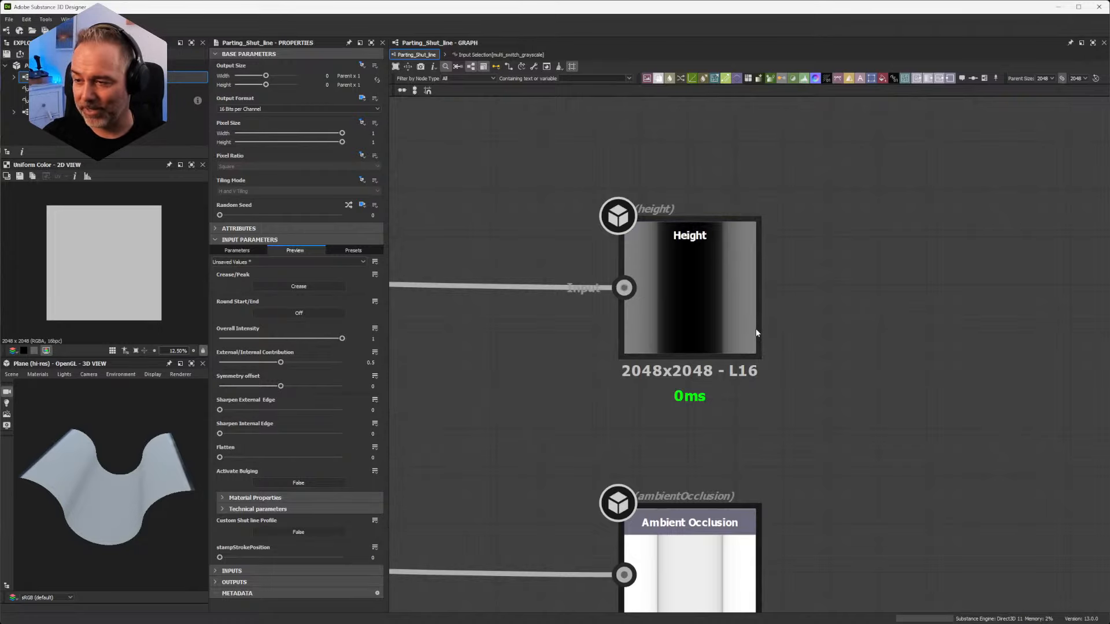
{"action": "scroll", "coordinate": [717, 353], "scroll_direction": "down", "scroll_amount": 5}
{"action": "middle_click_drag", "start_coordinate": [469, 361], "coordinate": [861, 349]}
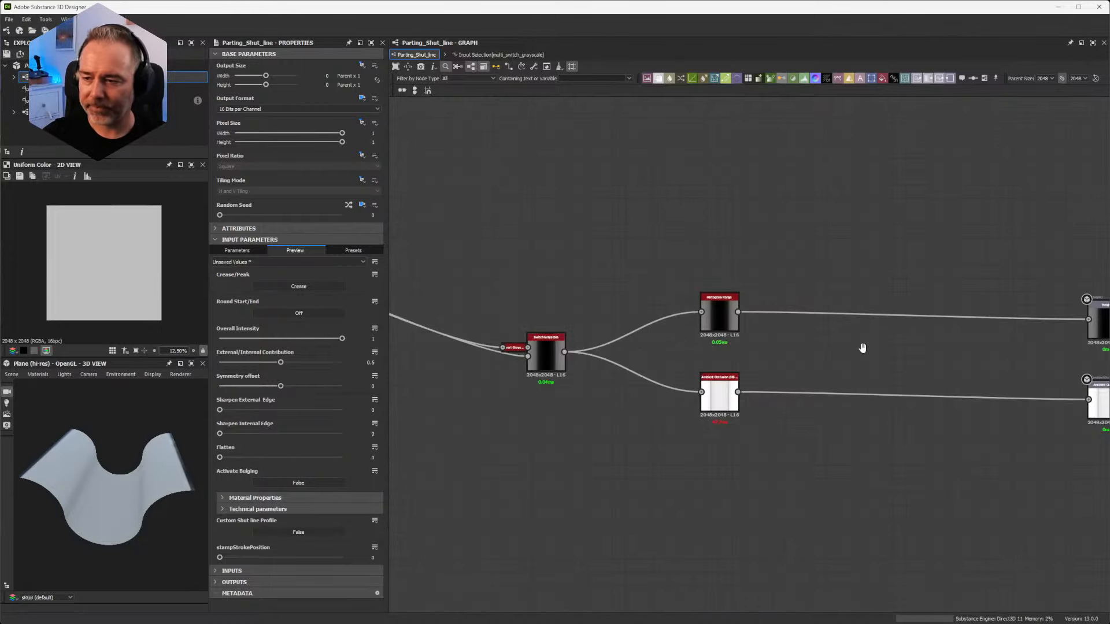
{"action": "scroll", "coordinate": [827, 352], "scroll_direction": "down", "scroll_amount": 5}
{"action": "middle_click_drag", "start_coordinate": [553, 326], "coordinate": [741, 334]}
{"action": "scroll", "coordinate": [705, 347], "scroll_direction": "down", "scroll_amount": 4}
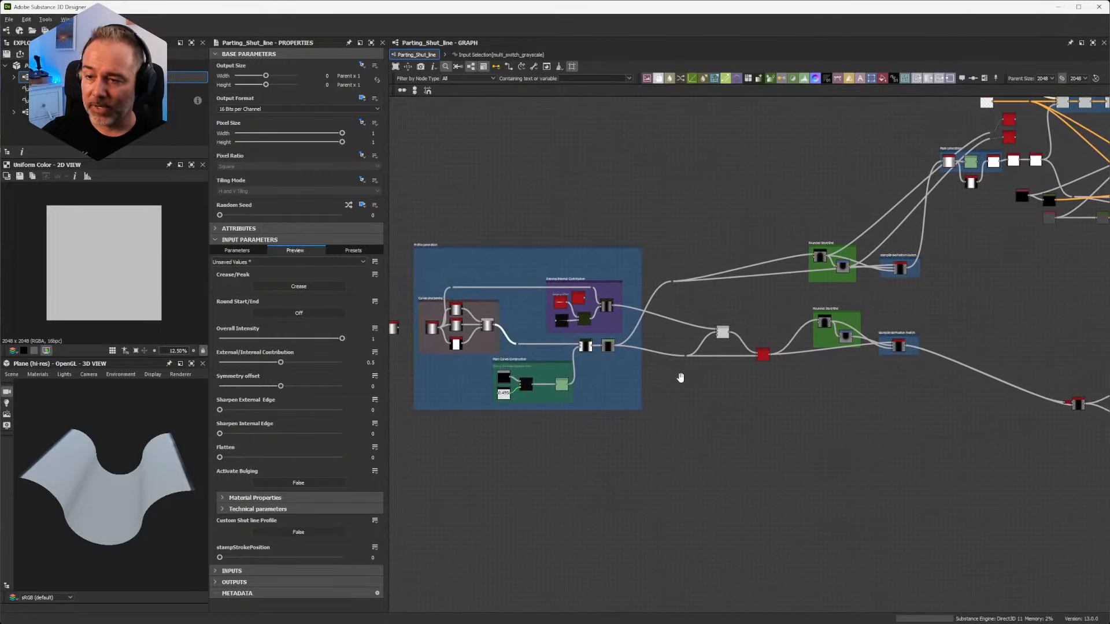
{"action": "middle_click_drag", "start_coordinate": [452, 346], "coordinate": [546, 341]}
{"action": "scroll", "coordinate": [613, 338], "scroll_direction": "up", "scroll_amount": 6}
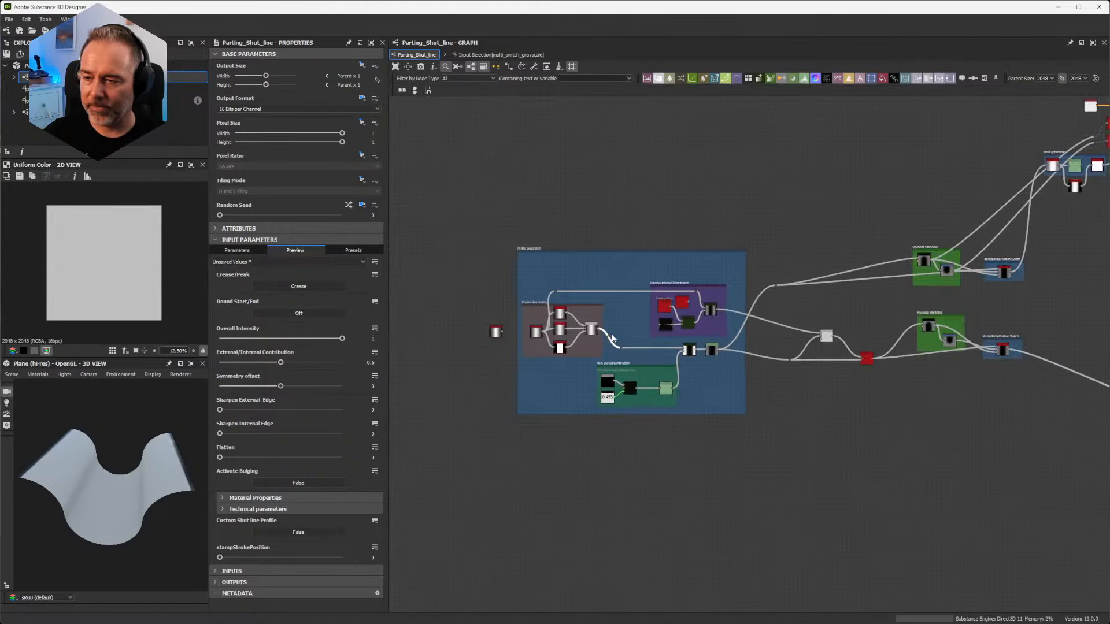
{"action": "scroll", "coordinate": [697, 239], "scroll_direction": "down", "scroll_amount": 3}
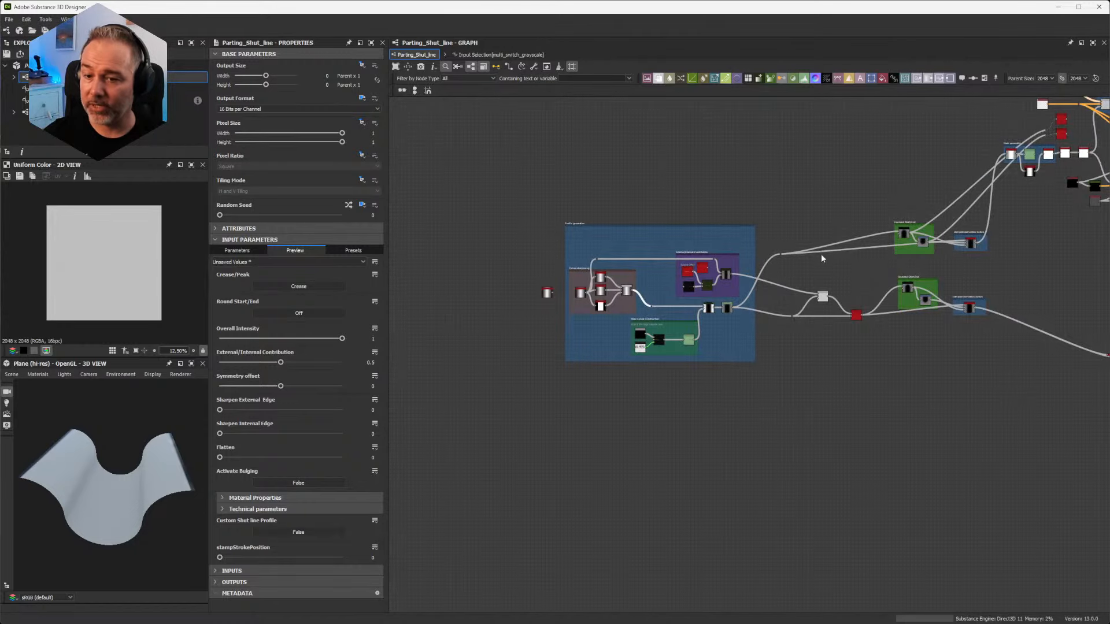
{"action": "scroll", "coordinate": [867, 257], "scroll_direction": "down", "scroll_amount": 2}
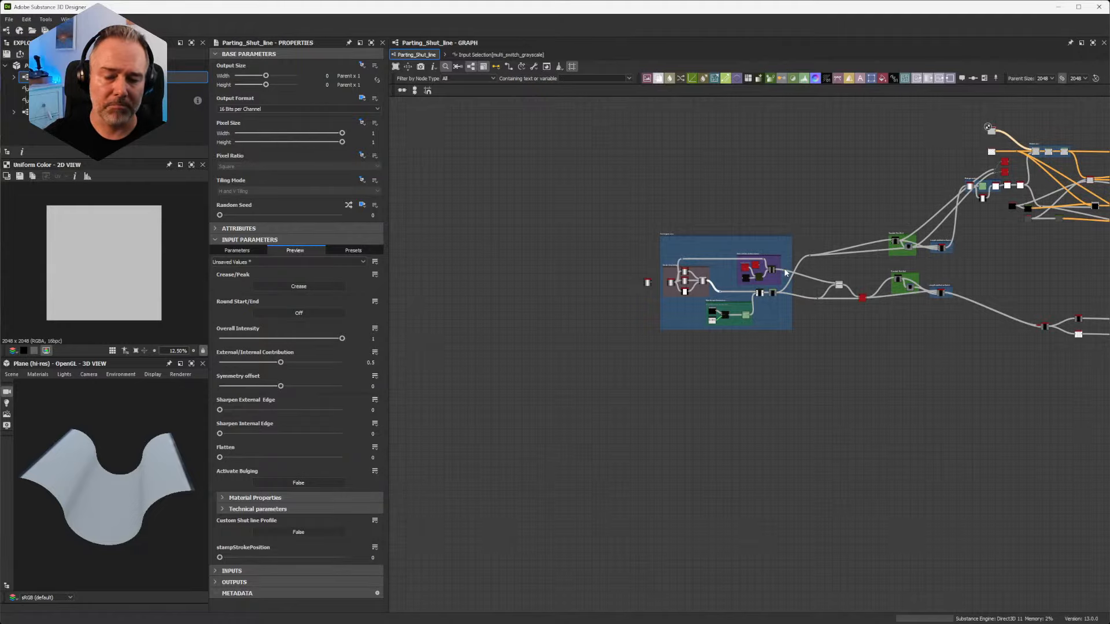
Step: Display the Height output node in the 2D view and inspect the resulting profile on the 3D plane from the side
{"action": "middle_click_drag", "start_coordinate": [1024, 238], "coordinate": [463, 244]}
{"action": "scroll", "coordinate": [656, 337], "scroll_direction": "up", "scroll_amount": 4}
{"action": "double_click", "coordinate": [543, 321]}
{"action": "scroll", "coordinate": [629, 269], "scroll_direction": "up", "scroll_amount": 5}
{"action": "scroll", "coordinate": [463, 366], "scroll_direction": "up", "scroll_amount": 2}
{"action": "scroll", "coordinate": [464, 368], "scroll_direction": "down", "scroll_amount": 4}
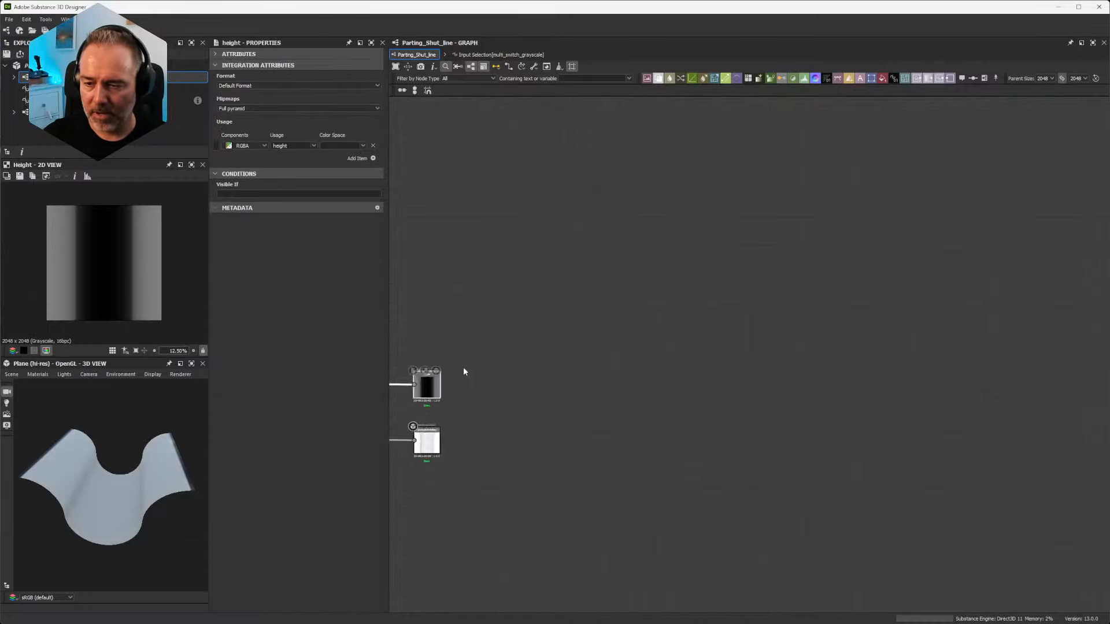
{"action": "scroll", "coordinate": [464, 367], "scroll_direction": "up", "scroll_amount": 2}
{"action": "middle_click_drag", "start_coordinate": [464, 367], "coordinate": [908, 278]}
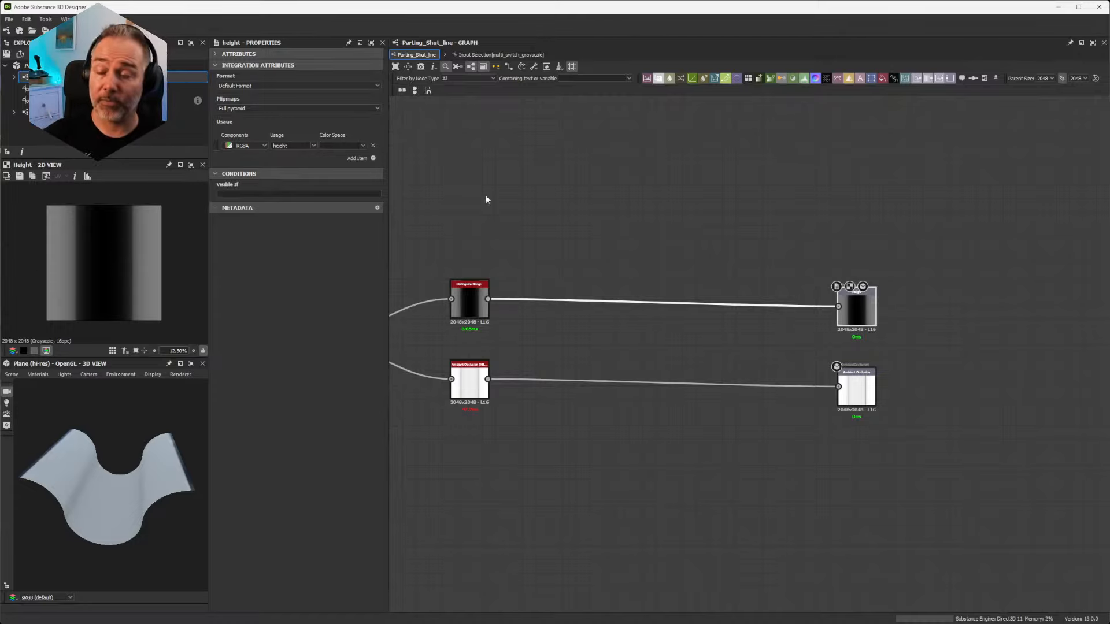
{"action": "left_click_drag", "start_coordinate": [63, 489], "coordinate": [58, 470]}
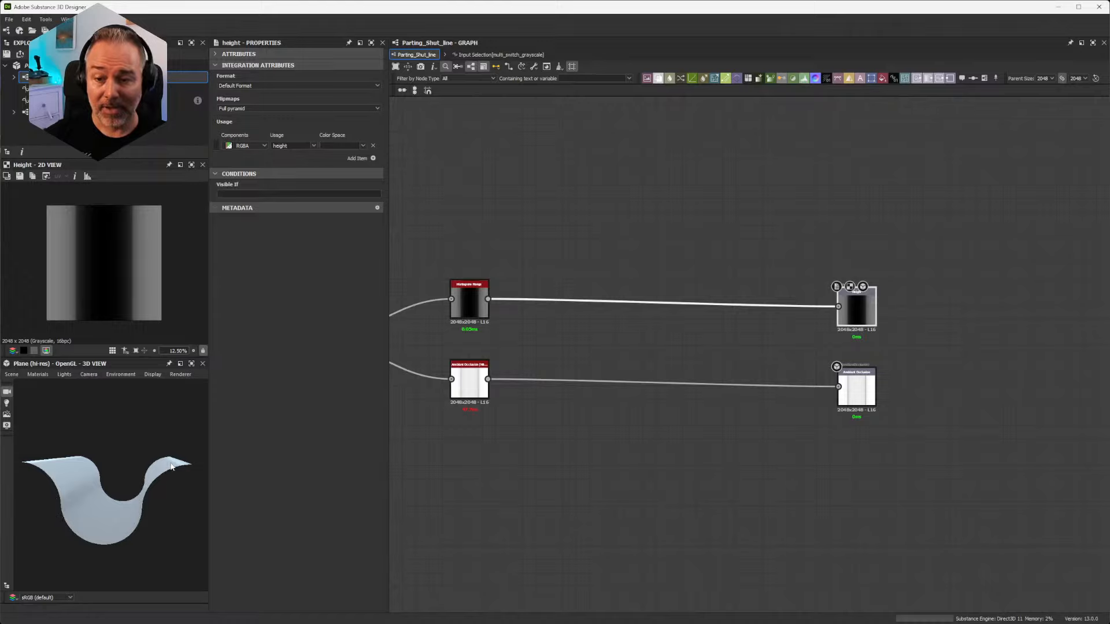
Step: Delete the unconnected Gradient Linear 3 node beside the Profile generation frame
{"action": "scroll", "coordinate": [528, 242], "scroll_direction": "down", "scroll_amount": 5}
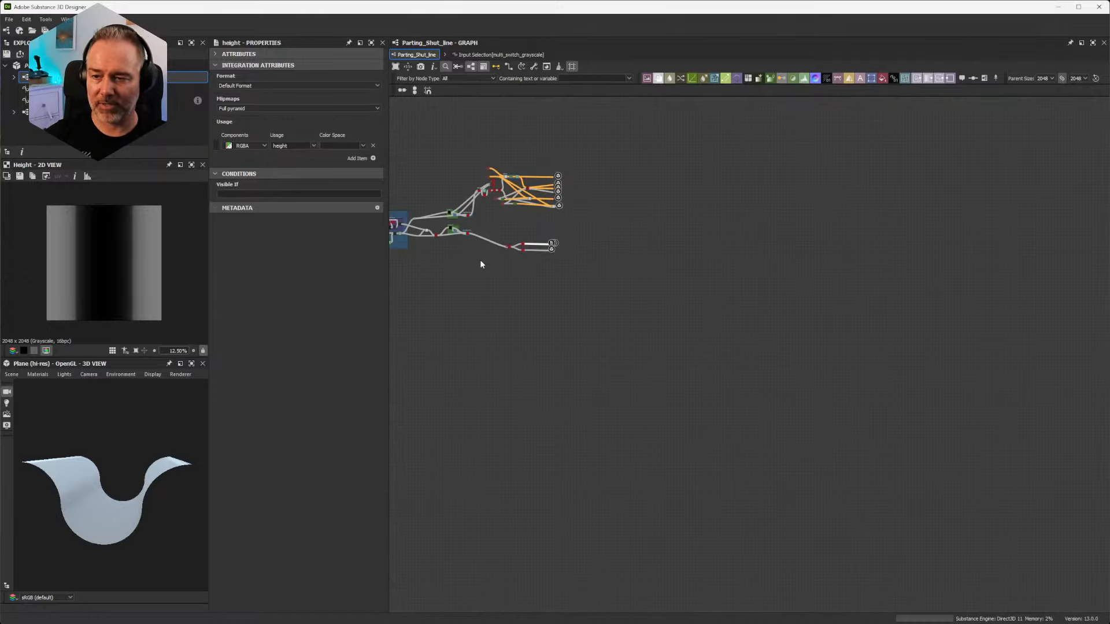
{"action": "middle_click_drag", "start_coordinate": [480, 259], "coordinate": [748, 384]}
{"action": "scroll", "coordinate": [711, 347], "scroll_direction": "up", "scroll_amount": 5}
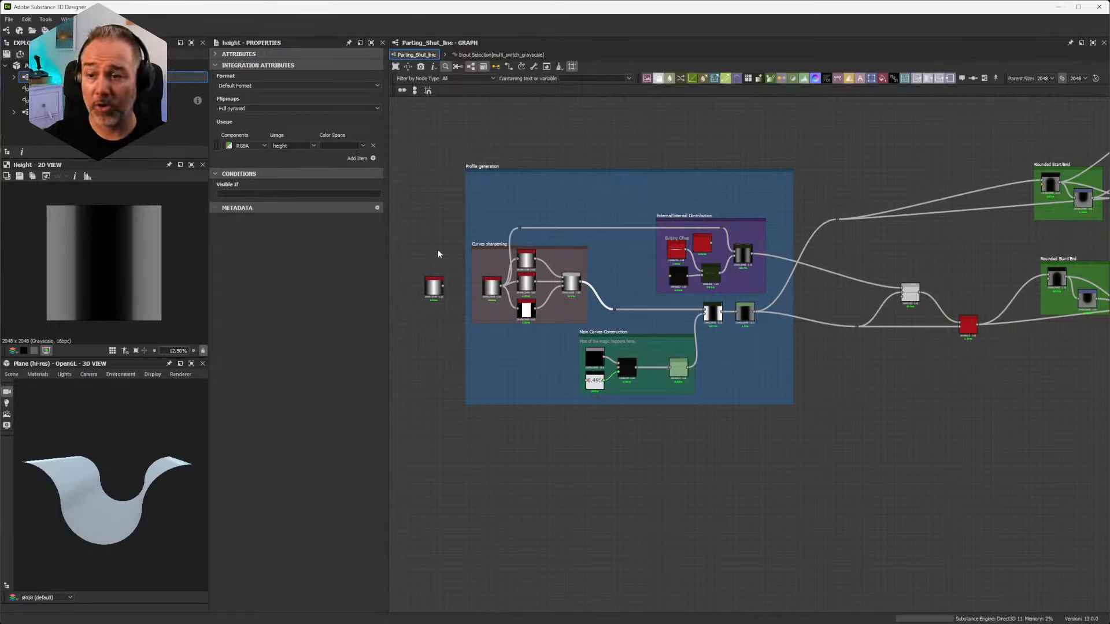
{"action": "left_click", "coordinate": [434, 287]}
{"action": "key", "text": "Delete"}
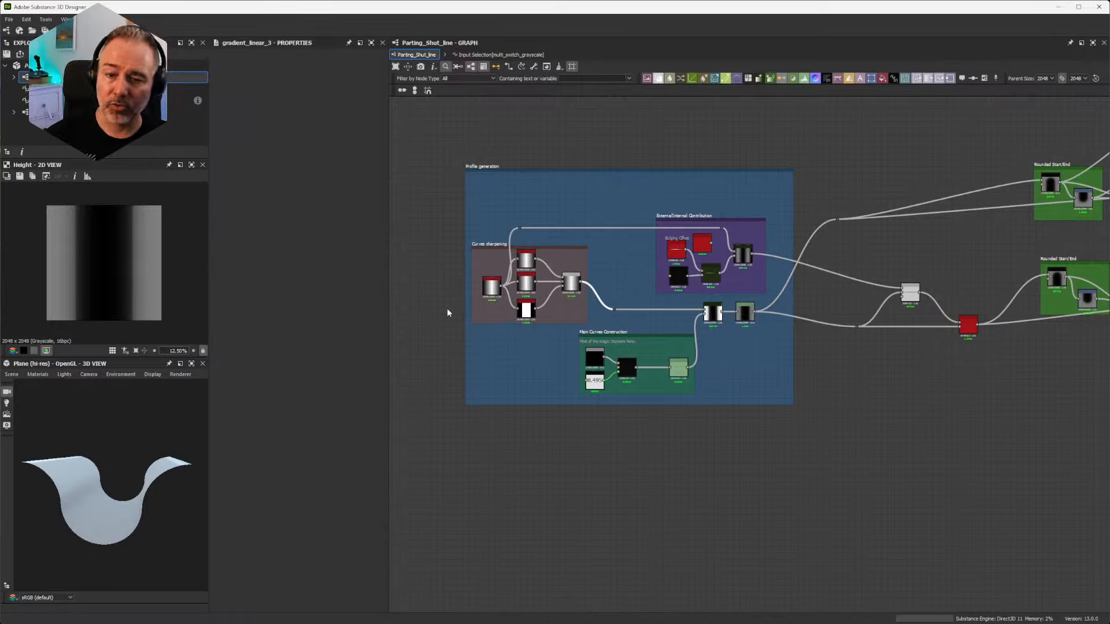
Step: Add a Gradient Linear 2 node in the empty space above the Profile generation frame and set its rotation to 90°
{"action": "middle_click_drag", "start_coordinate": [594, 149], "coordinate": [660, 302]}
{"action": "middle_click_drag", "start_coordinate": [600, 177], "coordinate": [605, 258]}
{"action": "scroll", "coordinate": [598, 247], "scroll_direction": "up", "scroll_amount": 1}
{"action": "scroll", "coordinate": [535, 260], "scroll_direction": "up", "scroll_amount": 3}
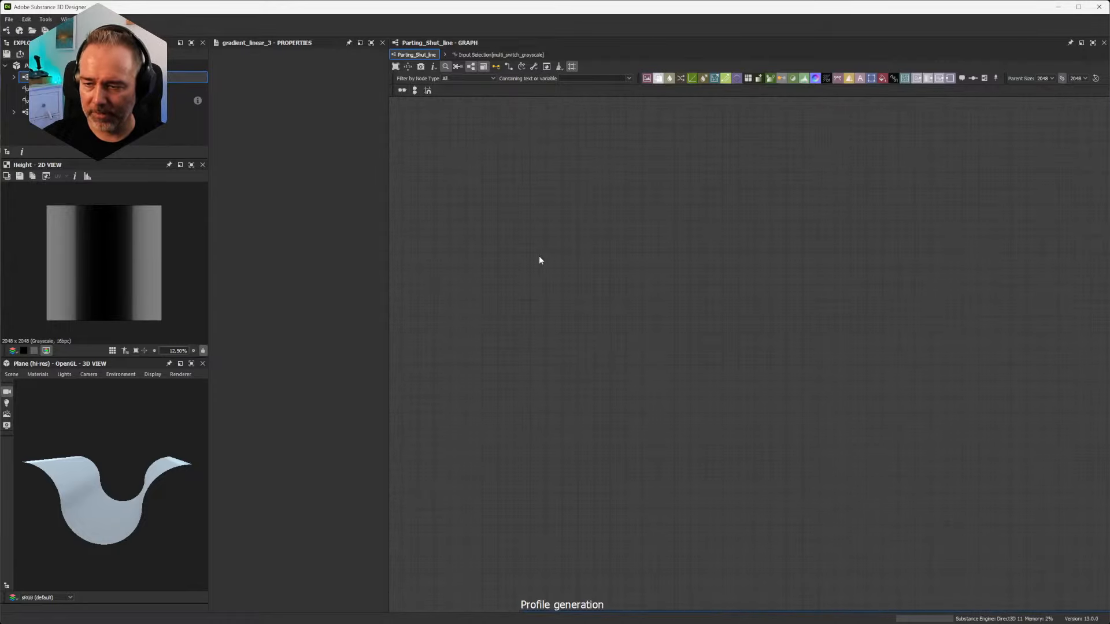
{"action": "key", "text": "space"}
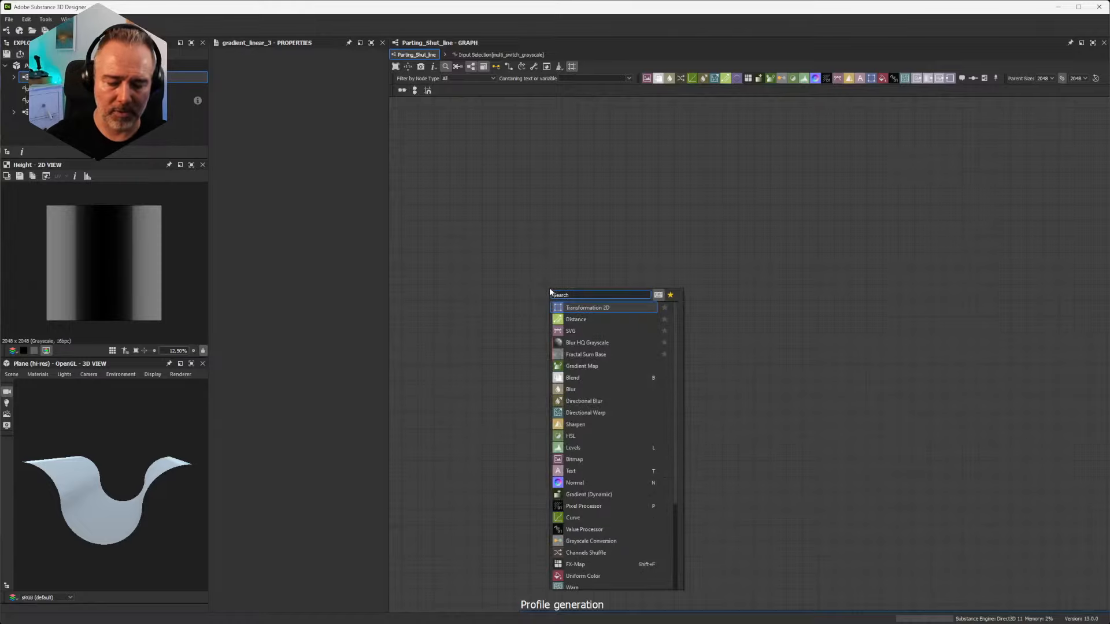
{"action": "type", "text": "gradient"}
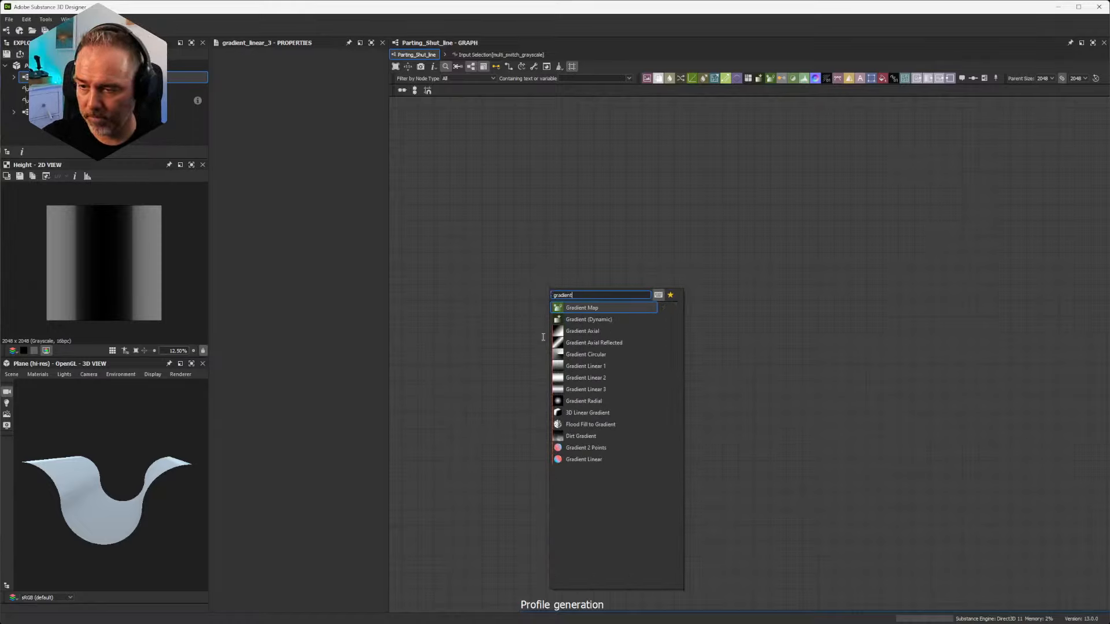
{"action": "left_click", "coordinate": [594, 378]}
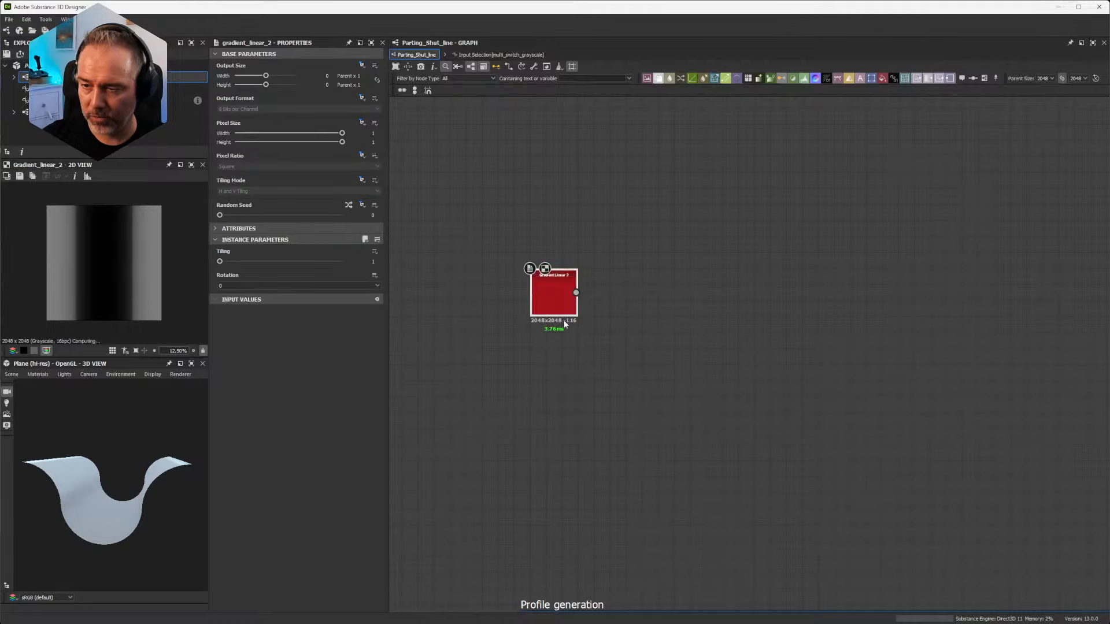
{"action": "left_click", "coordinate": [544, 287]}
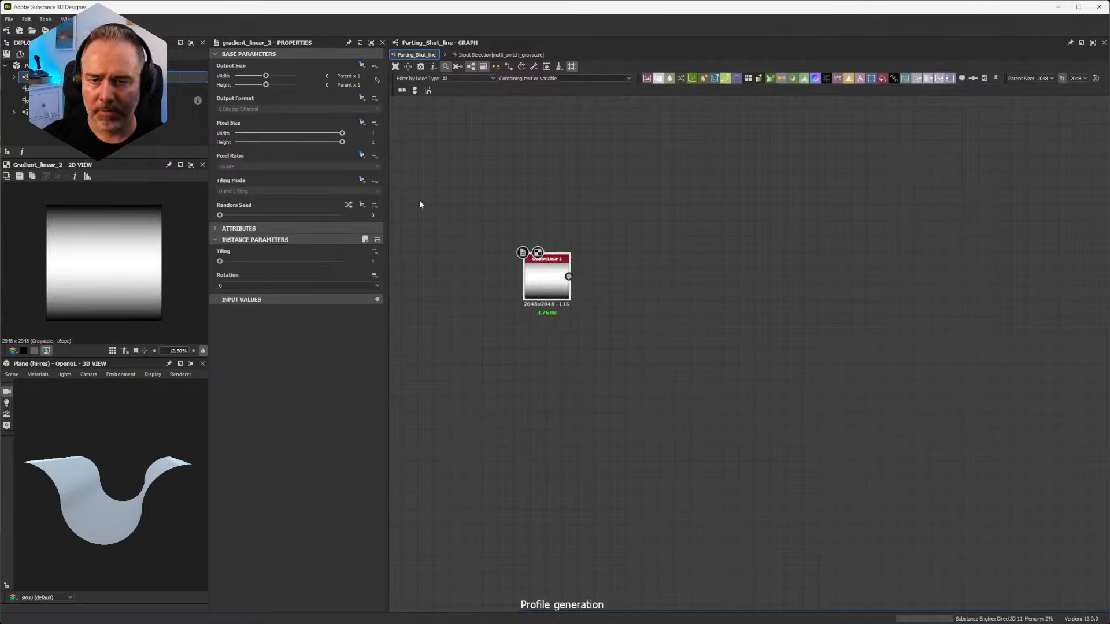
{"action": "left_click", "coordinate": [219, 286]}
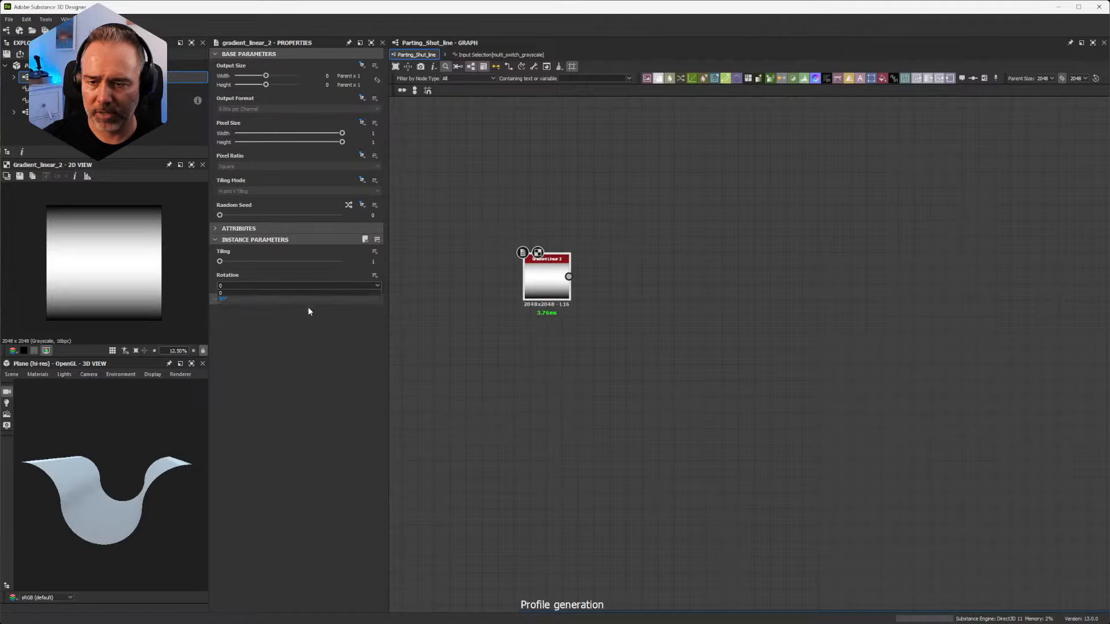
{"action": "left_click", "coordinate": [252, 299]}
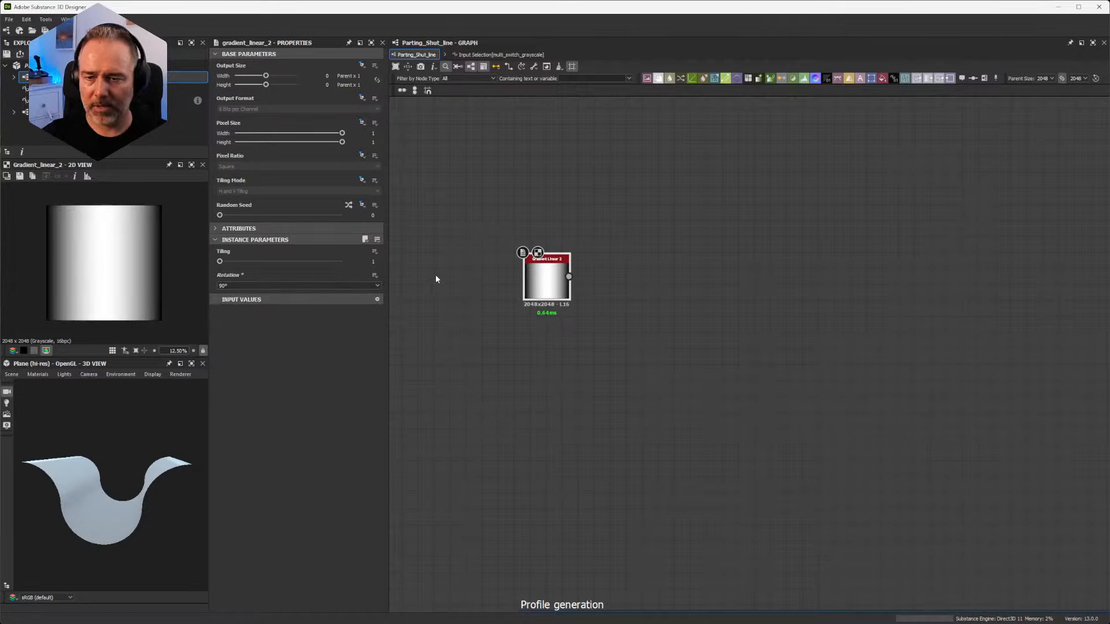
Step: Show the Gradient Linear 2 node as Height in the 3D view and inspect the curved plane from several angles
{"action": "left_click_drag", "start_coordinate": [107, 414], "coordinate": [105, 445]}
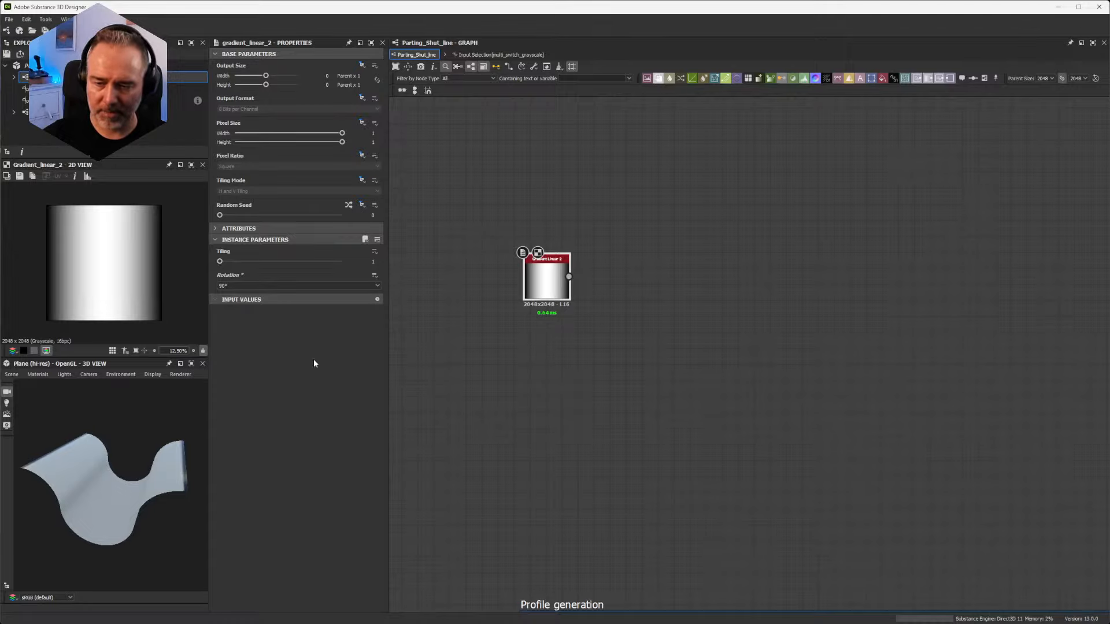
{"action": "left_click_drag", "start_coordinate": [549, 278], "coordinate": [109, 509]}
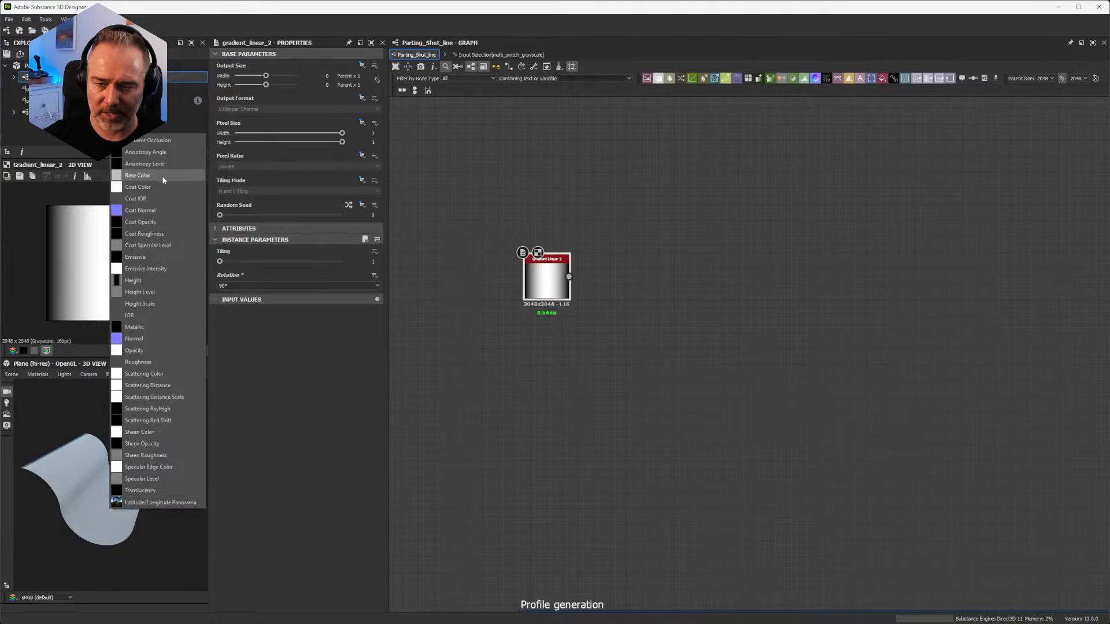
{"action": "left_click", "coordinate": [139, 281]}
{"action": "scroll", "coordinate": [115, 443], "scroll_direction": "down", "scroll_amount": 4}
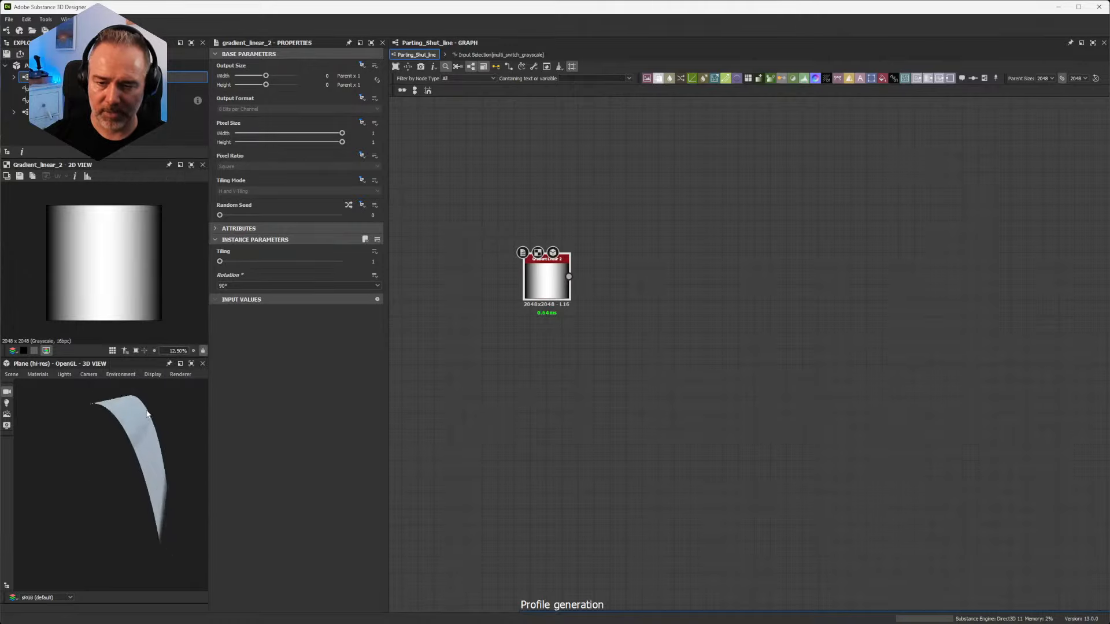
{"action": "mouse_move", "coordinate": [104, 437]}
{"action": "left_mouse_down"}
{"action": "mouse_move", "coordinate": [112, 446]}
{"action": "mouse_move", "coordinate": [208, 441]}
{"action": "mouse_move", "coordinate": [161, 458]}
{"action": "mouse_move", "coordinate": [123, 431]}
{"action": "left_mouse_up"}
{"action": "left_click_drag", "start_coordinate": [154, 528], "coordinate": [64, 520]}
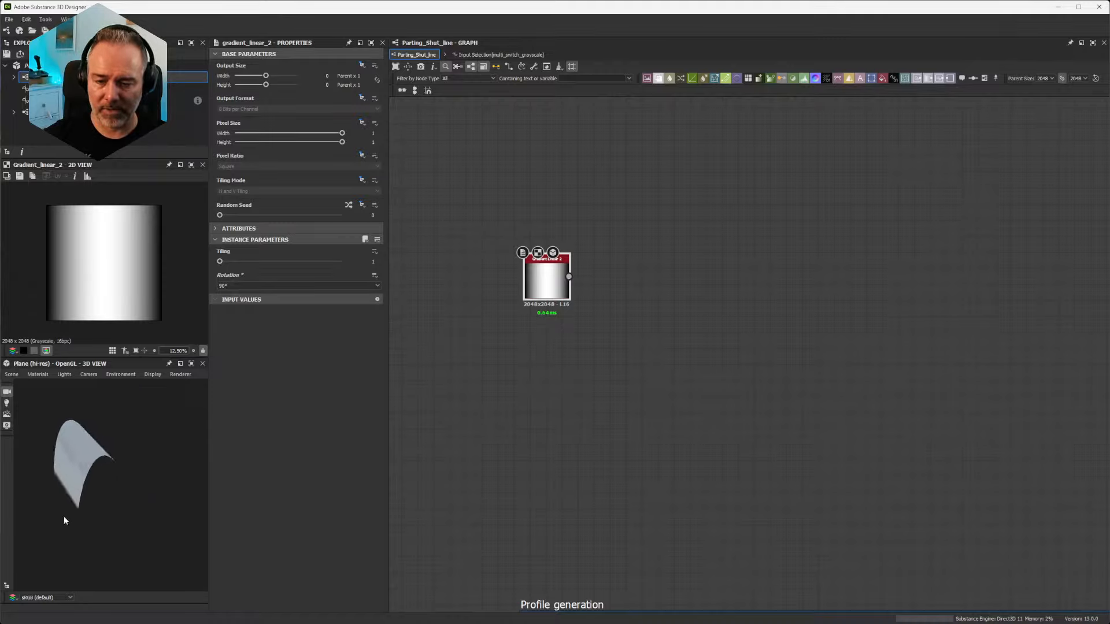
{"action": "mouse_move", "coordinate": [126, 480]}
{"action": "left_mouse_down"}
{"action": "mouse_move", "coordinate": [146, 484]}
{"action": "mouse_move", "coordinate": [130, 493]}
{"action": "left_mouse_up"}
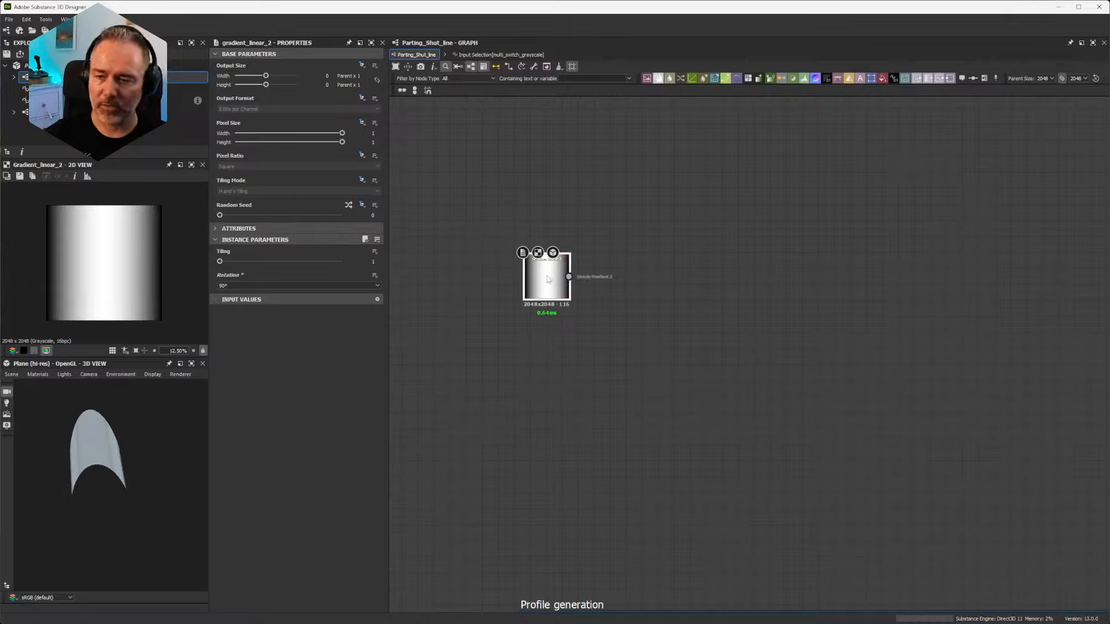
Step: Add a Levels node after Gradient Linear 2 and connect the gradient to its input
{"action": "left_click_drag", "start_coordinate": [547, 277], "coordinate": [513, 277]}
{"action": "left_click", "coordinate": [585, 222]}
{"action": "key", "text": "space"}
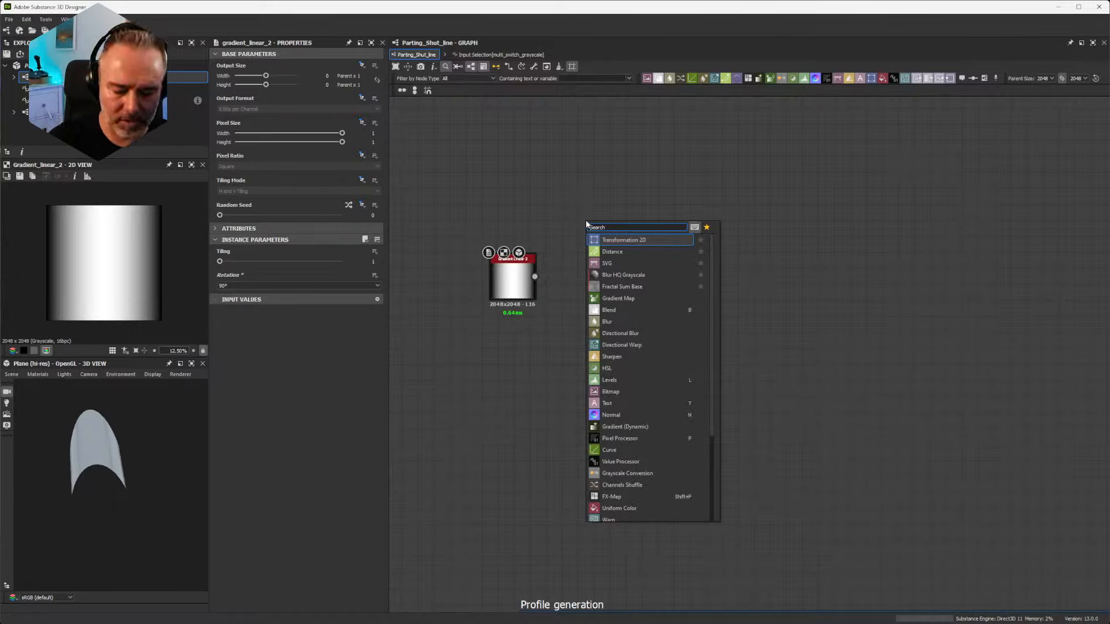
{"action": "type", "text": "level"}
{"action": "key", "text": "Return"}
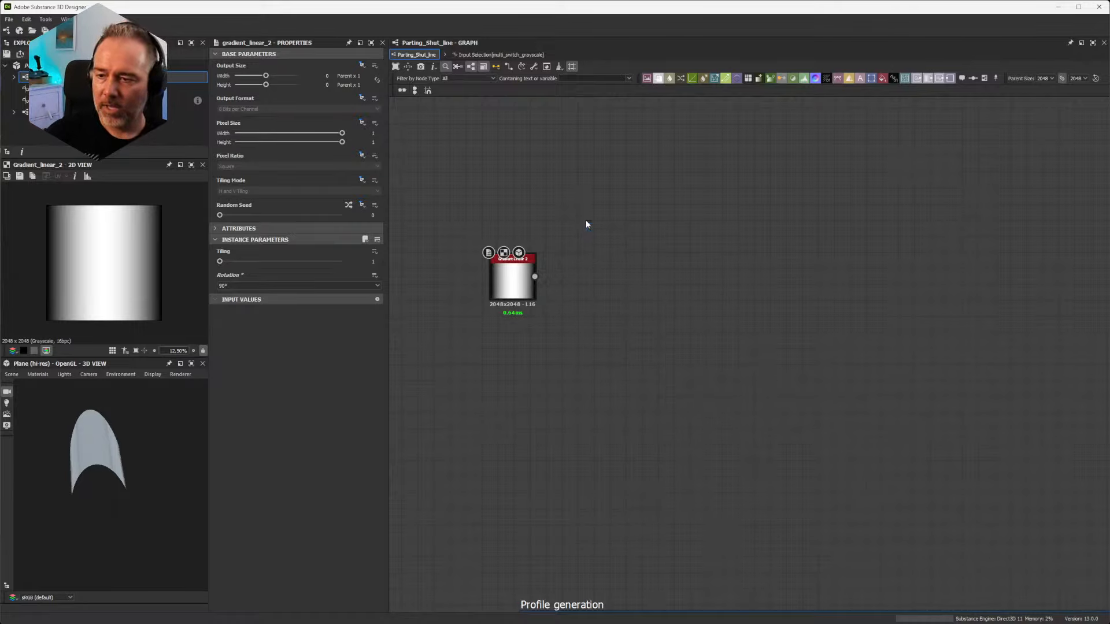
{"action": "left_click_drag", "start_coordinate": [585, 220], "coordinate": [618, 276]}
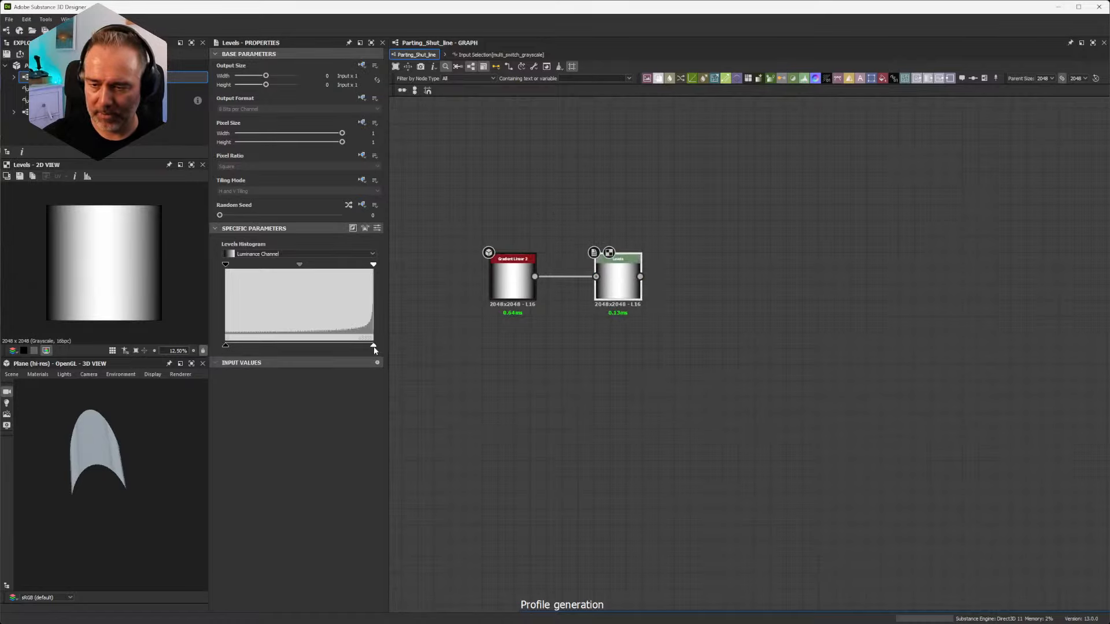
Step: Set the Levels node's Level Out High to 0.5
{"action": "left_click_drag", "start_coordinate": [373, 346], "coordinate": [300, 348]}
{"action": "left_click", "coordinate": [377, 228]}
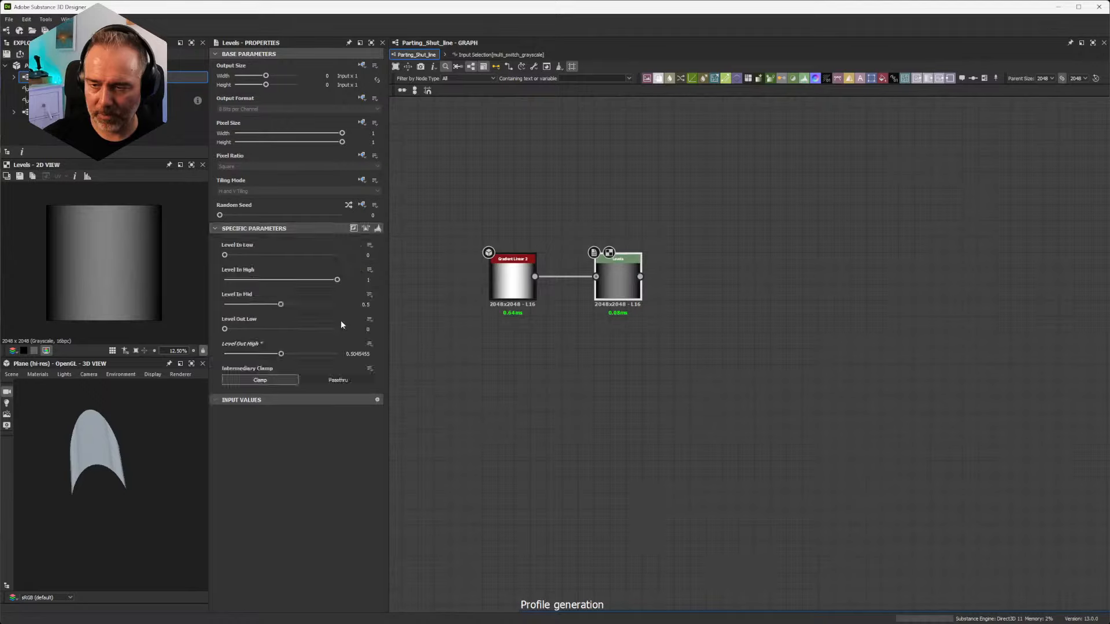
{"action": "double_click", "coordinate": [358, 354]}
{"action": "type", "text": "0.5"}
{"action": "key", "text": "Return"}
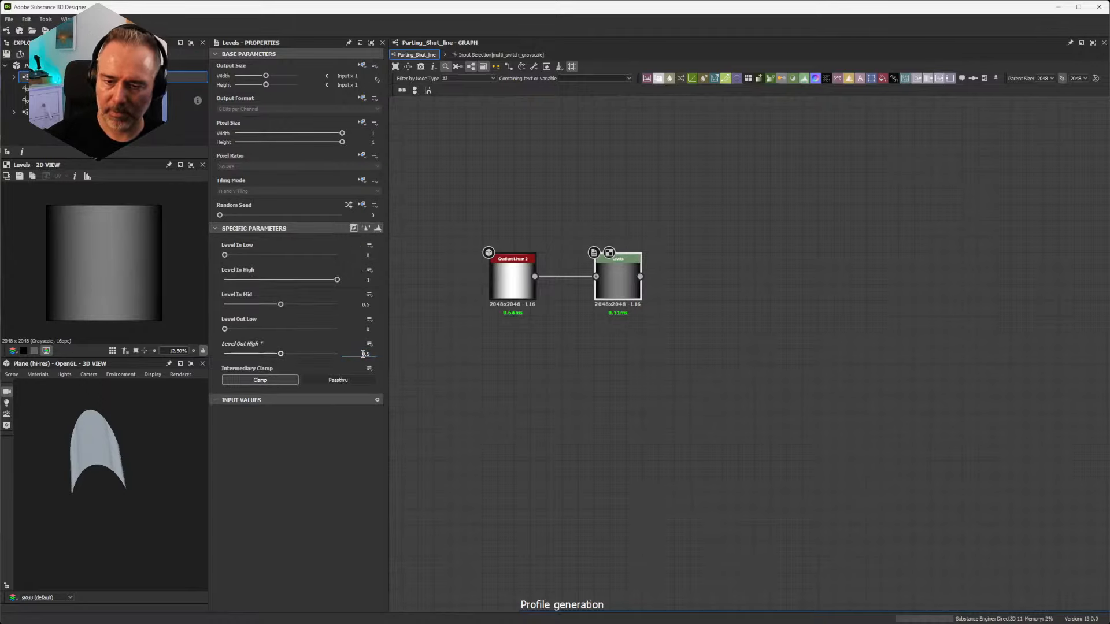
Step: Show the Levels node as Height in the 3D view and inspect the flatter profile from several angles
{"action": "left_click_drag", "start_coordinate": [614, 280], "coordinate": [107, 451]}
{"action": "left_click", "coordinate": [130, 222]}
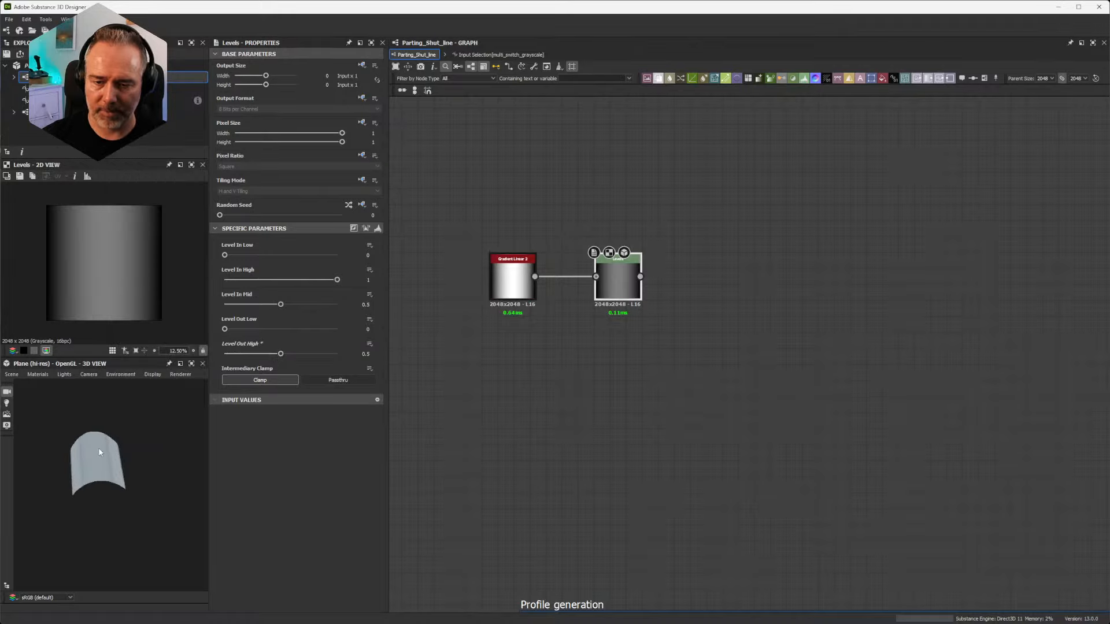
{"action": "left_click_drag", "start_coordinate": [104, 432], "coordinate": [145, 457]}
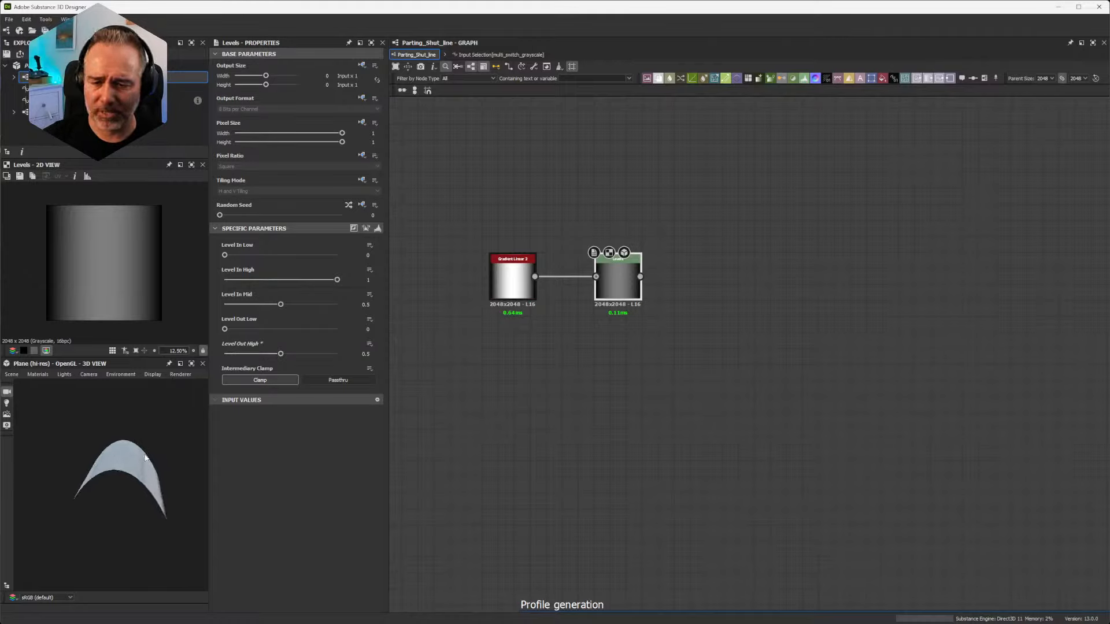
{"action": "left_click_drag", "start_coordinate": [508, 278], "coordinate": [501, 278]}
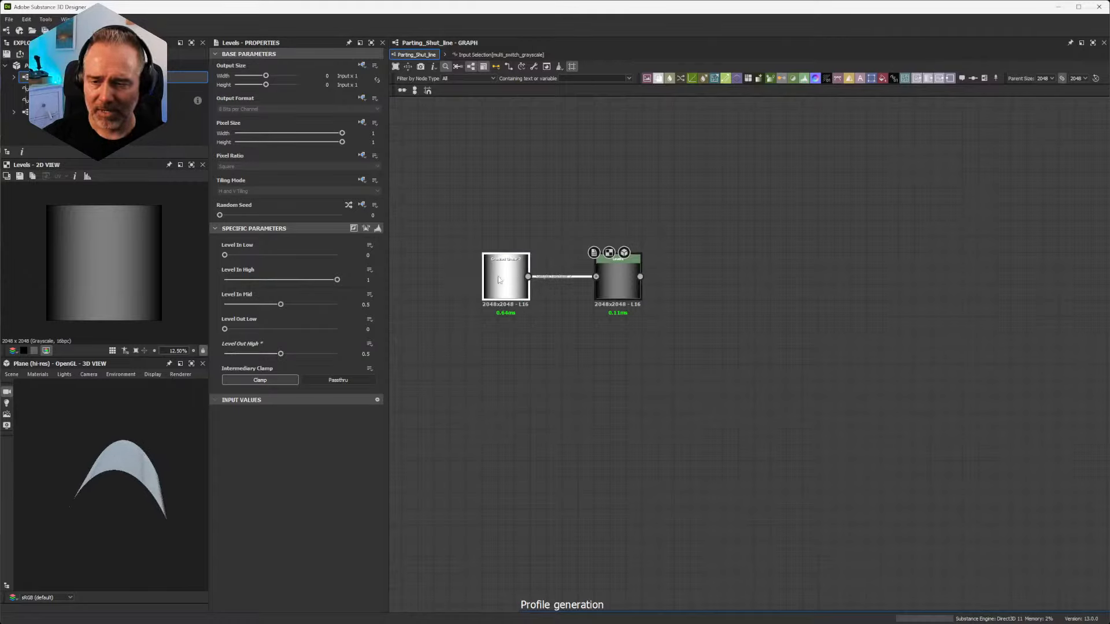
{"action": "left_click_drag", "start_coordinate": [185, 456], "coordinate": [139, 468]}
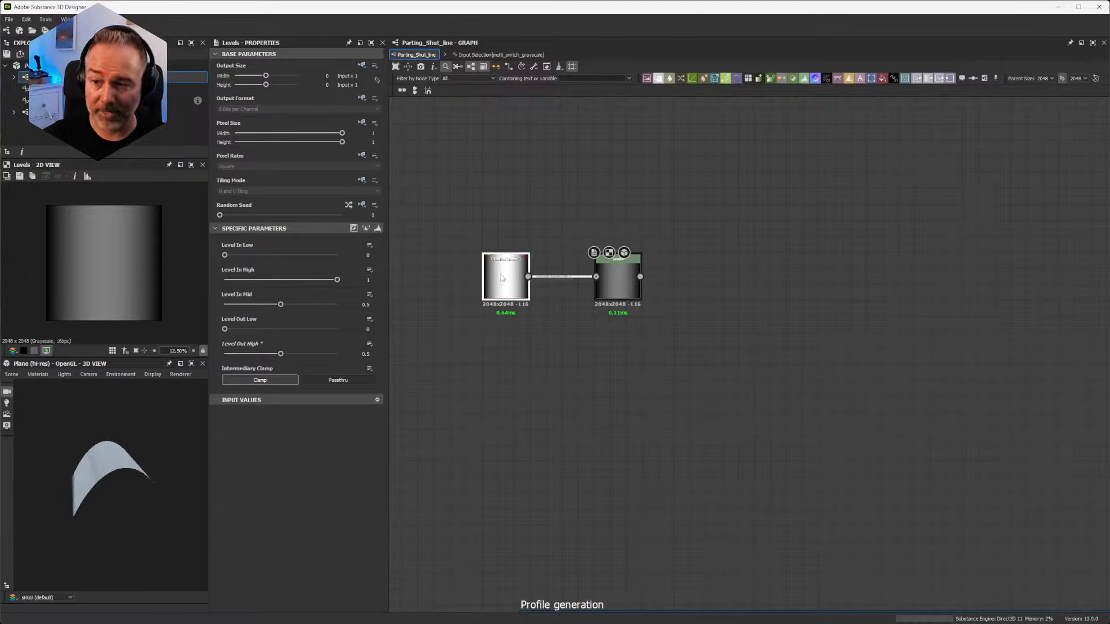
Step: Move the Levels node farther from the gradient and insert a Curve node on the link between them
{"action": "left_click_drag", "start_coordinate": [615, 283], "coordinate": [702, 284]}
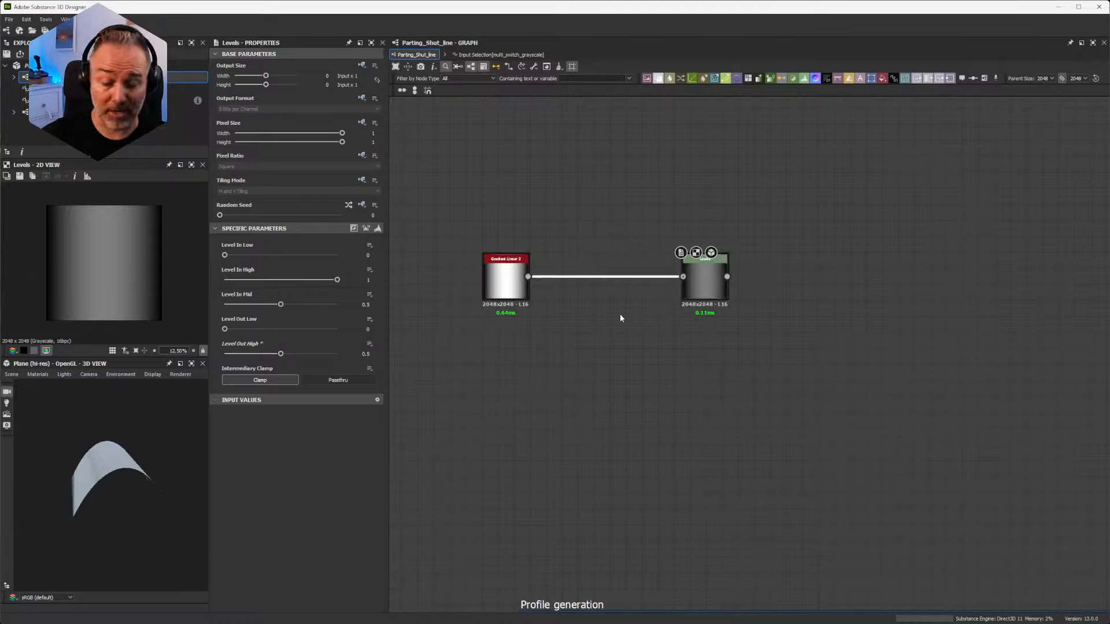
{"action": "key", "text": "space"}
{"action": "type", "text": "curve"}
{"action": "left_click", "coordinate": [655, 334]}
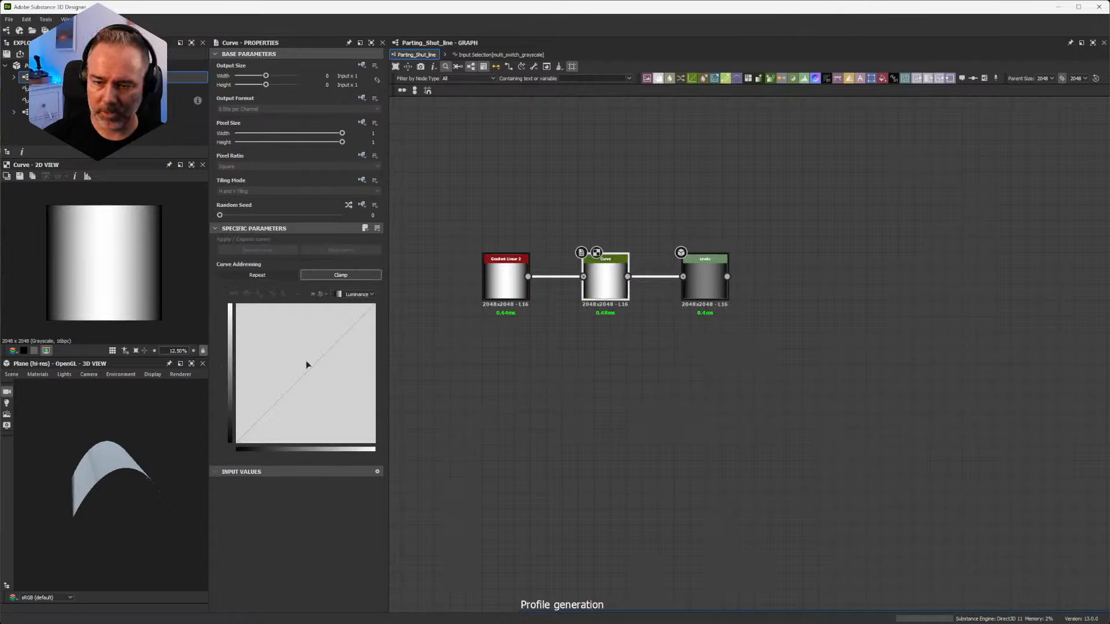
Step: Add a point to the Curve node's graph, shape it into a rounded dome with its tangent handle, and inspect the 3D profile
{"action": "mouse_move", "coordinate": [302, 380]}
{"action": "left_mouse_down"}
{"action": "mouse_move", "coordinate": [240, 317]}
{"action": "mouse_move", "coordinate": [247, 360]}
{"action": "mouse_move", "coordinate": [324, 408]}
{"action": "mouse_move", "coordinate": [335, 372]}
{"action": "mouse_move", "coordinate": [325, 342]}
{"action": "mouse_move", "coordinate": [357, 346]}
{"action": "mouse_move", "coordinate": [325, 368]}
{"action": "mouse_move", "coordinate": [298, 335]}
{"action": "mouse_move", "coordinate": [314, 389]}
{"action": "left_mouse_up"}
{"action": "left_click_drag", "start_coordinate": [44, 446], "coordinate": [80, 506]}
{"action": "left_click_drag", "start_coordinate": [315, 393], "coordinate": [310, 308]}
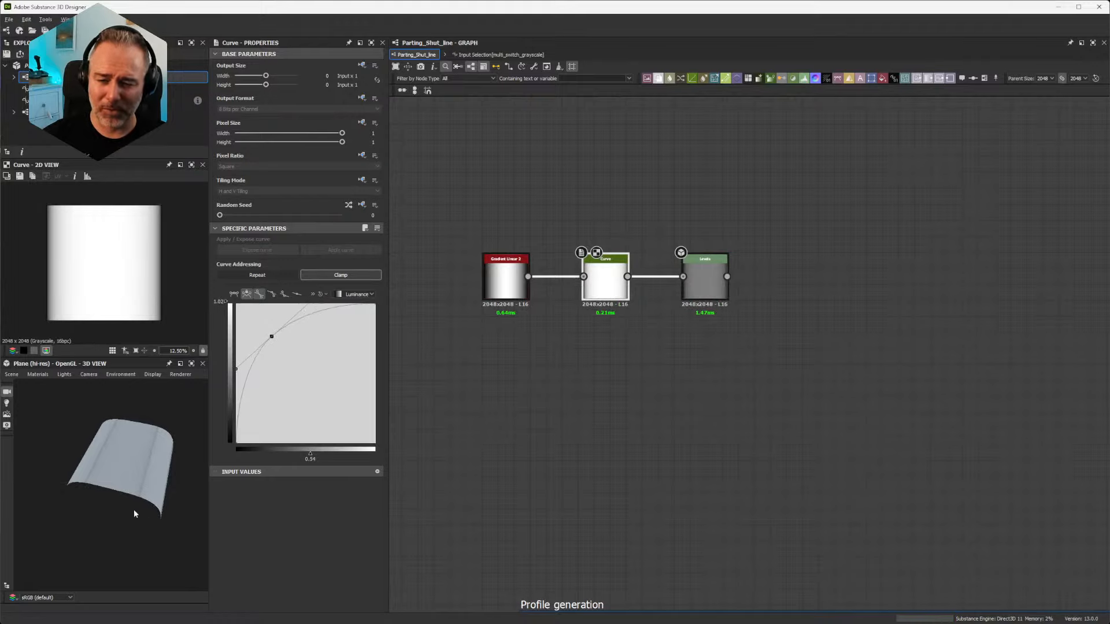
{"action": "left_click_drag", "start_coordinate": [133, 508], "coordinate": [138, 465]}
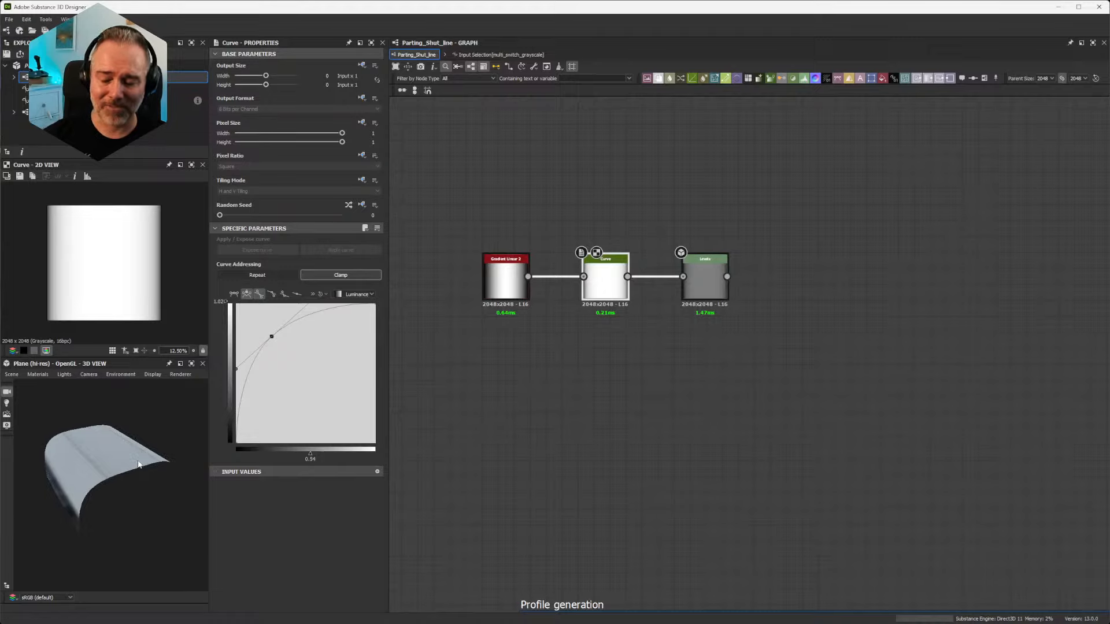
Step: Shift the curve point to about 0.28 horizontally and swing its tangent handle down to about 0.48, 0.36 for a wavy profile
{"action": "mouse_move", "coordinate": [271, 336]}
{"action": "left_mouse_down"}
{"action": "mouse_move", "coordinate": [288, 366]}
{"action": "mouse_move", "coordinate": [275, 343]}
{"action": "left_mouse_up"}
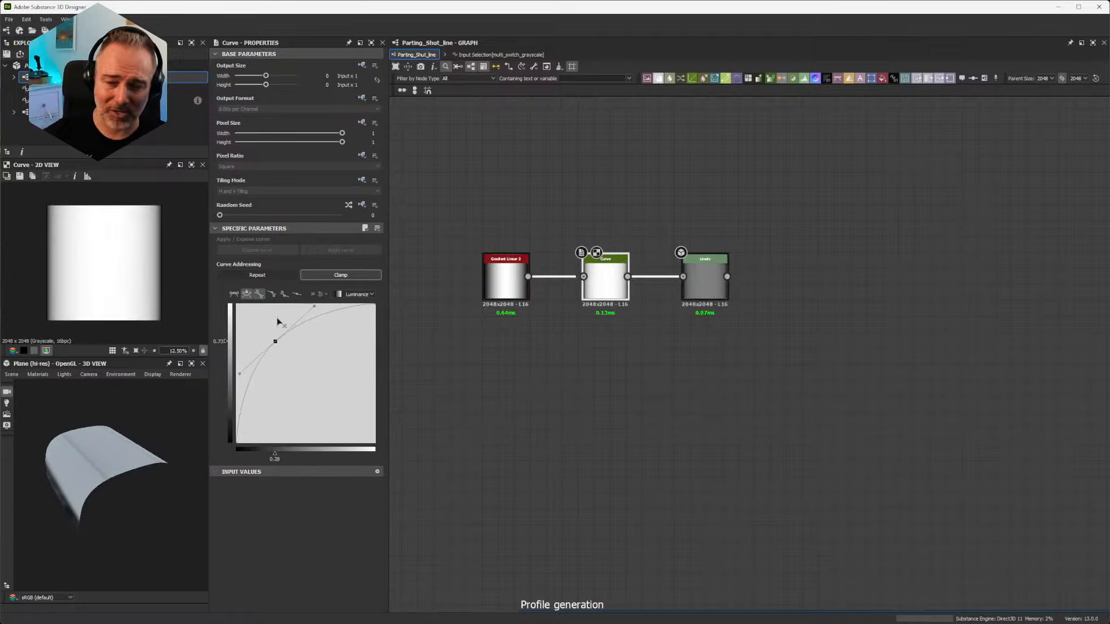
{"action": "left_click_drag", "start_coordinate": [314, 306], "coordinate": [303, 393]}
{"action": "left_click_drag", "start_coordinate": [86, 463], "coordinate": [120, 510]}
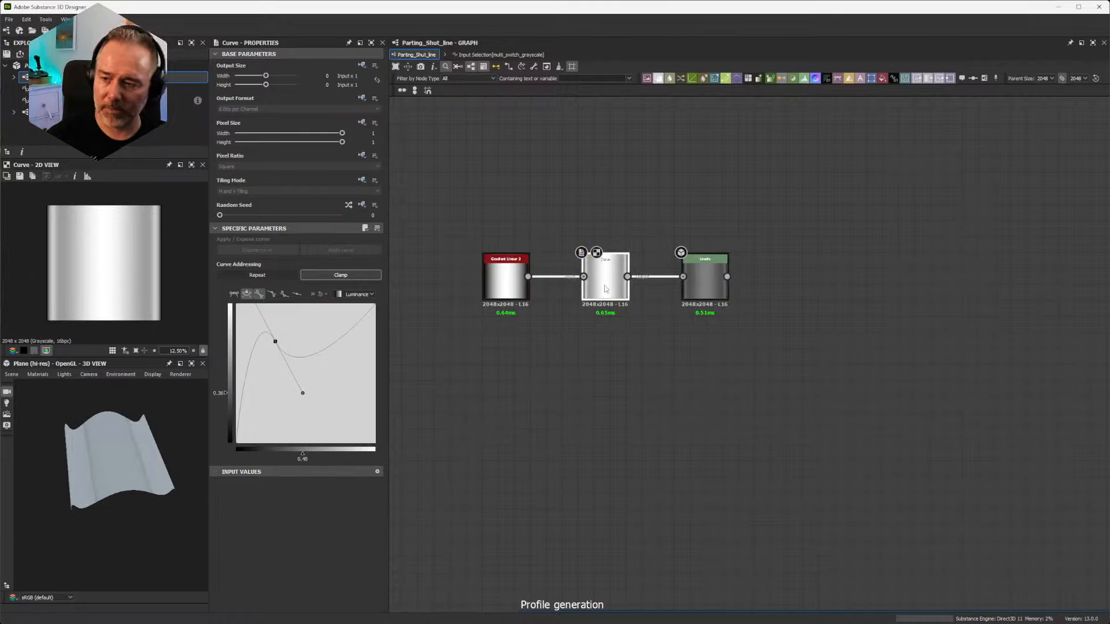
Step: Insert an Anisotropic Blur Grayscale node between the Curve and Levels nodes and space the nodes apart
{"action": "left_click_drag", "start_coordinate": [705, 283], "coordinate": [762, 283]}
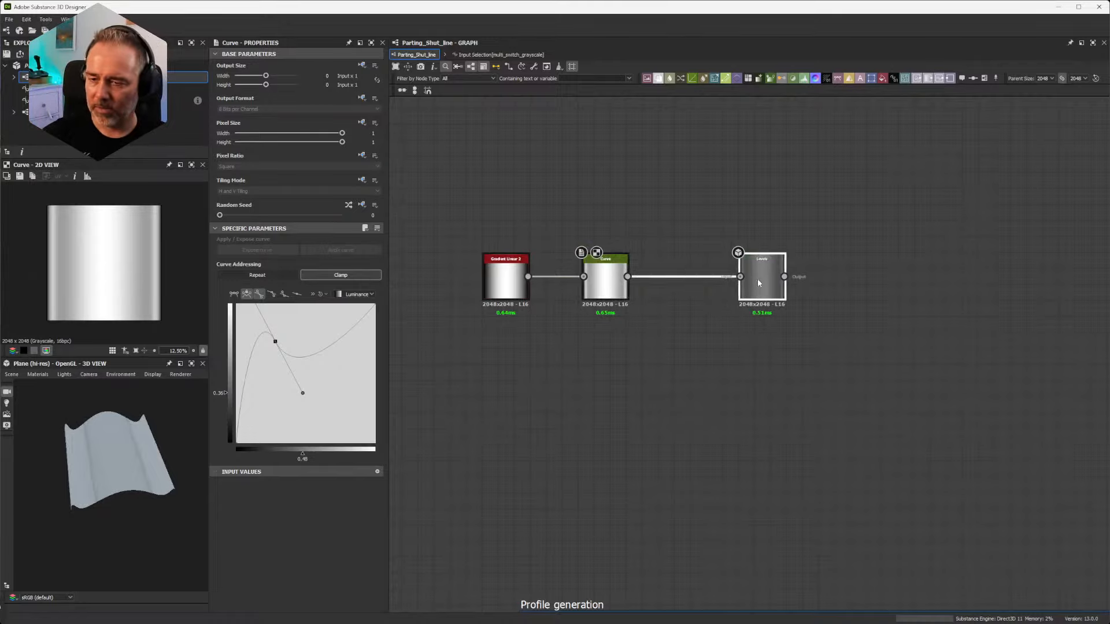
{"action": "key", "text": "space"}
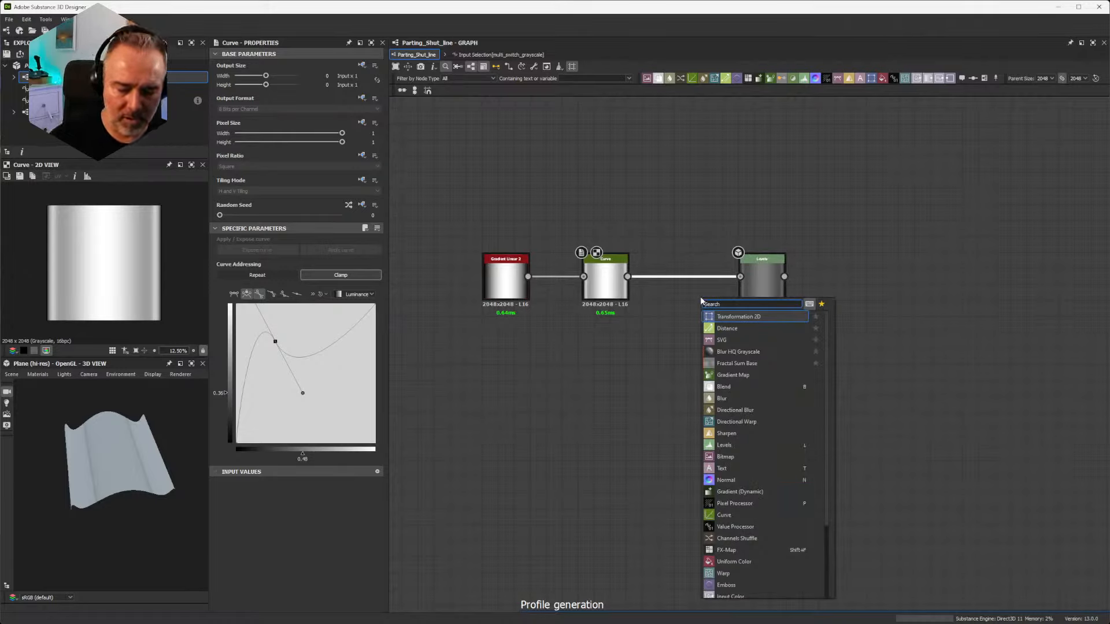
{"action": "type", "text": "blur"}
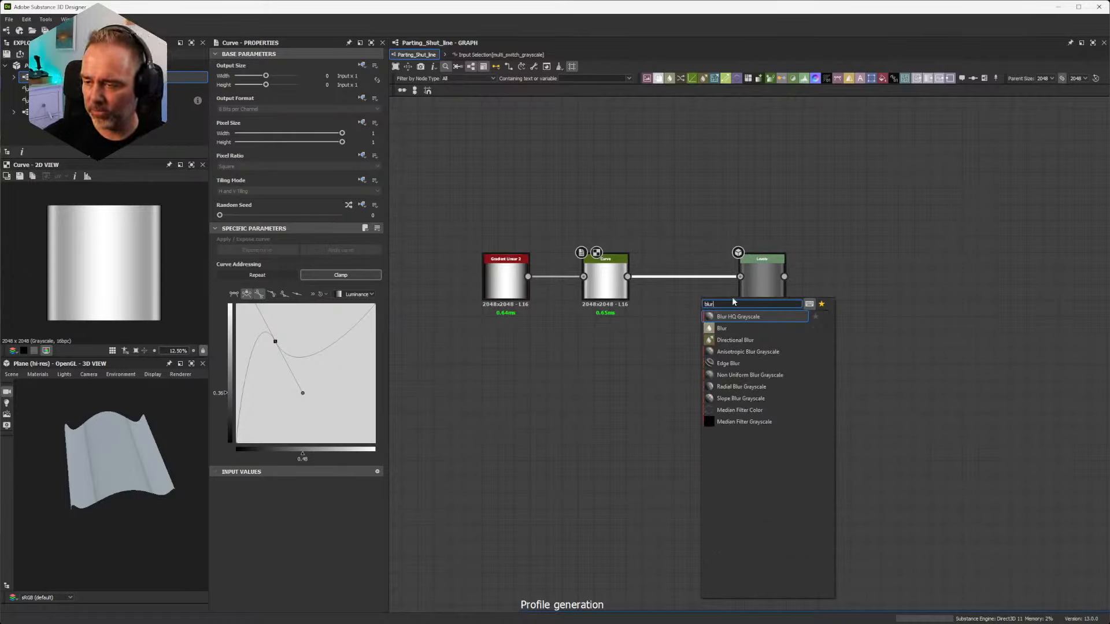
{"action": "left_click", "coordinate": [751, 351]}
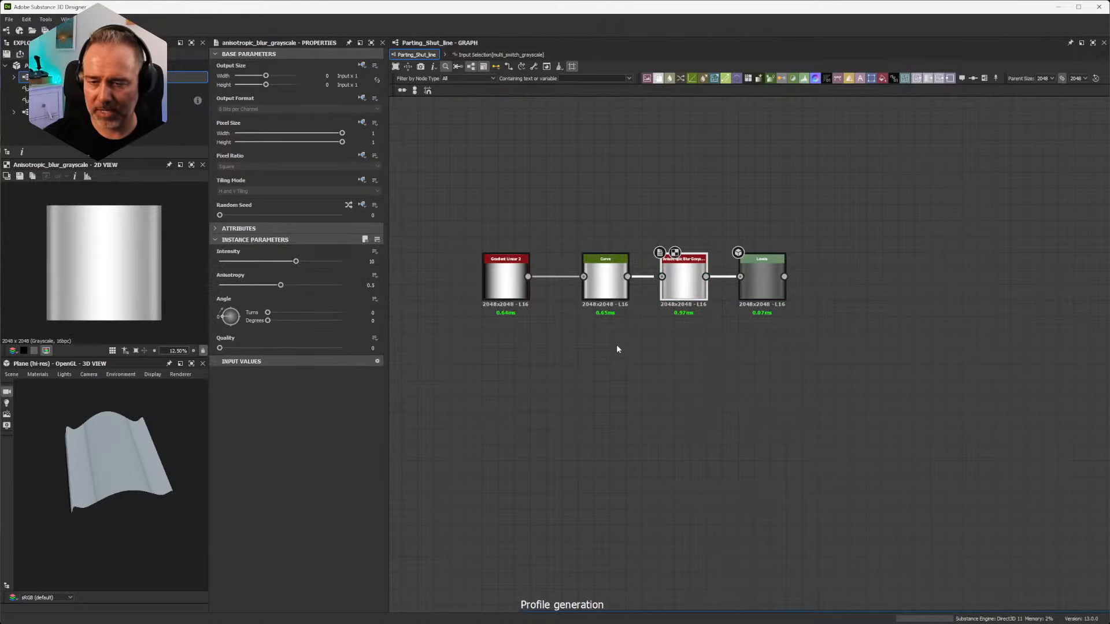
{"action": "left_click_drag", "start_coordinate": [773, 292], "coordinate": [822, 292]}
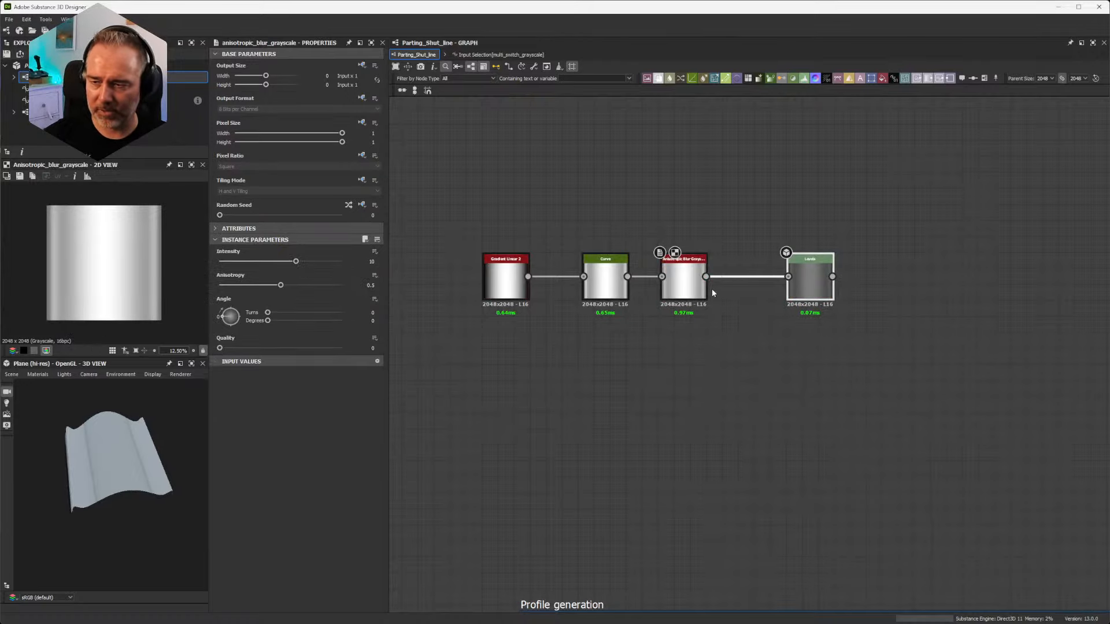
{"action": "left_click_drag", "start_coordinate": [696, 289], "coordinate": [711, 289]}
Step: Lower the Curve node's point to about 0.41, 0.29 and set the Anisotropic Blur's Intensity to 16
{"action": "left_click", "coordinate": [589, 285]}
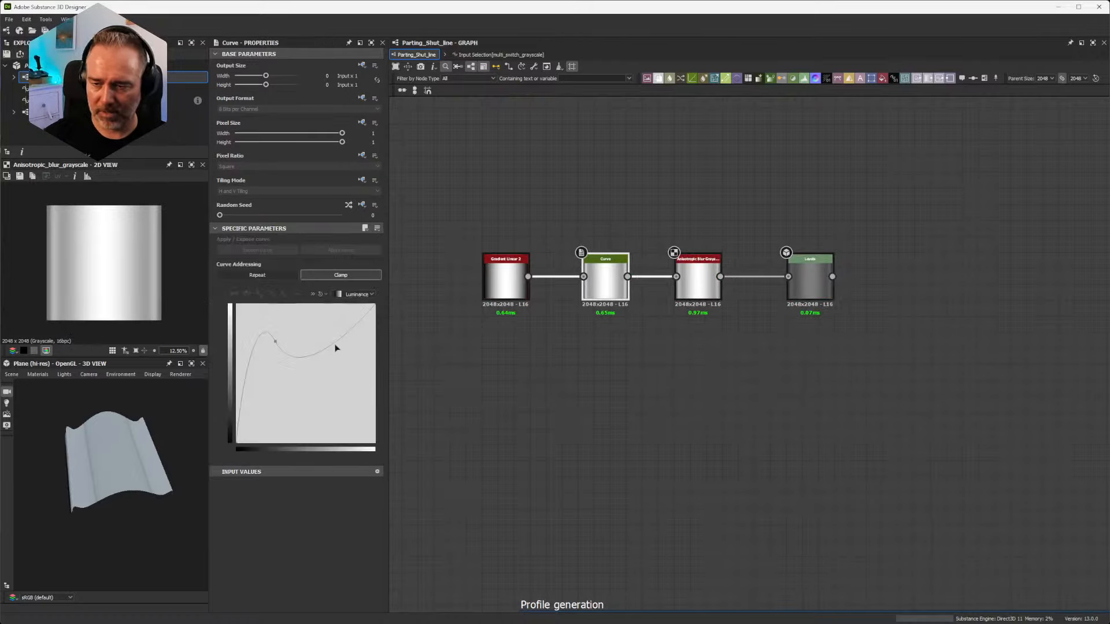
{"action": "left_click_drag", "start_coordinate": [280, 347], "coordinate": [293, 405]}
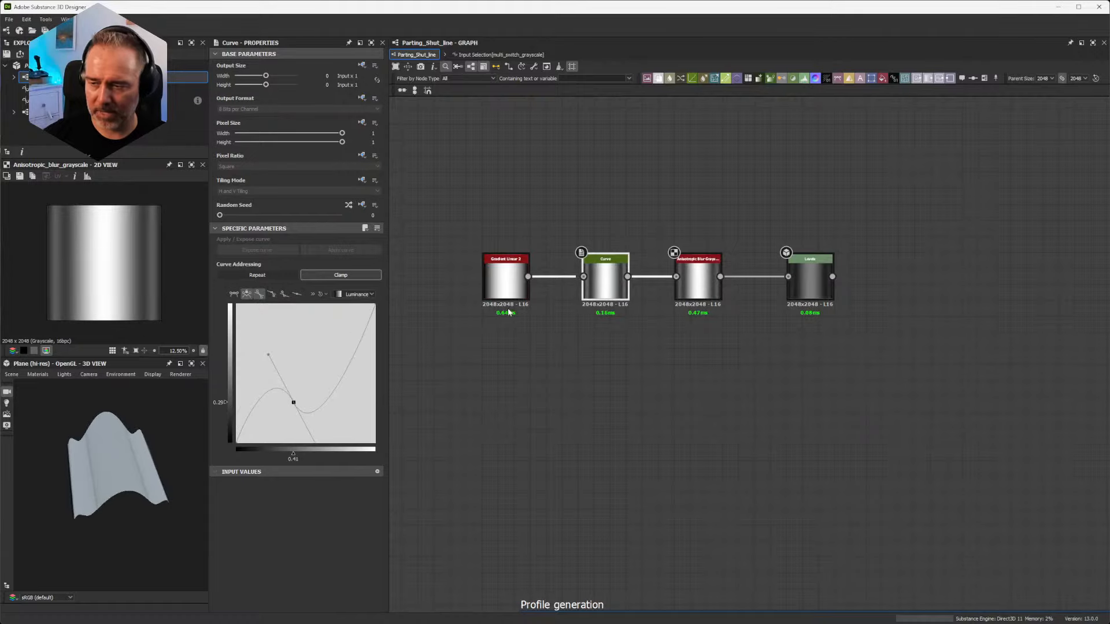
{"action": "left_click", "coordinate": [710, 269]}
{"action": "left_click_drag", "start_coordinate": [294, 259], "coordinate": [425, 263]}
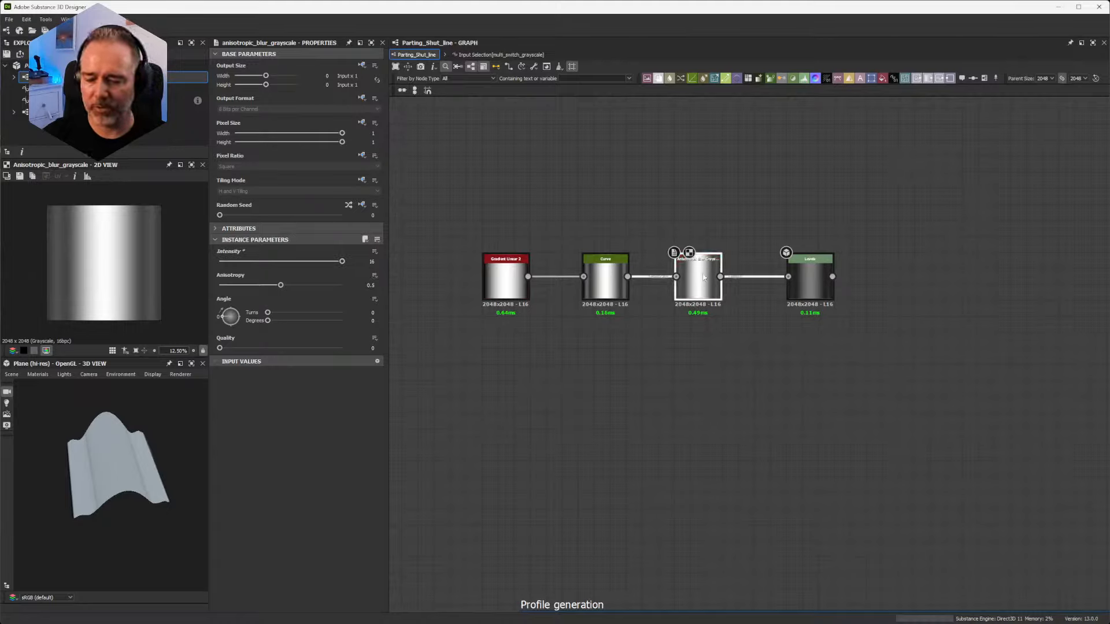
Step: Delete the whole demonstration chain of gradient, curve, blur and levels nodes
{"action": "left_click_drag", "start_coordinate": [946, 216], "coordinate": [486, 373]}
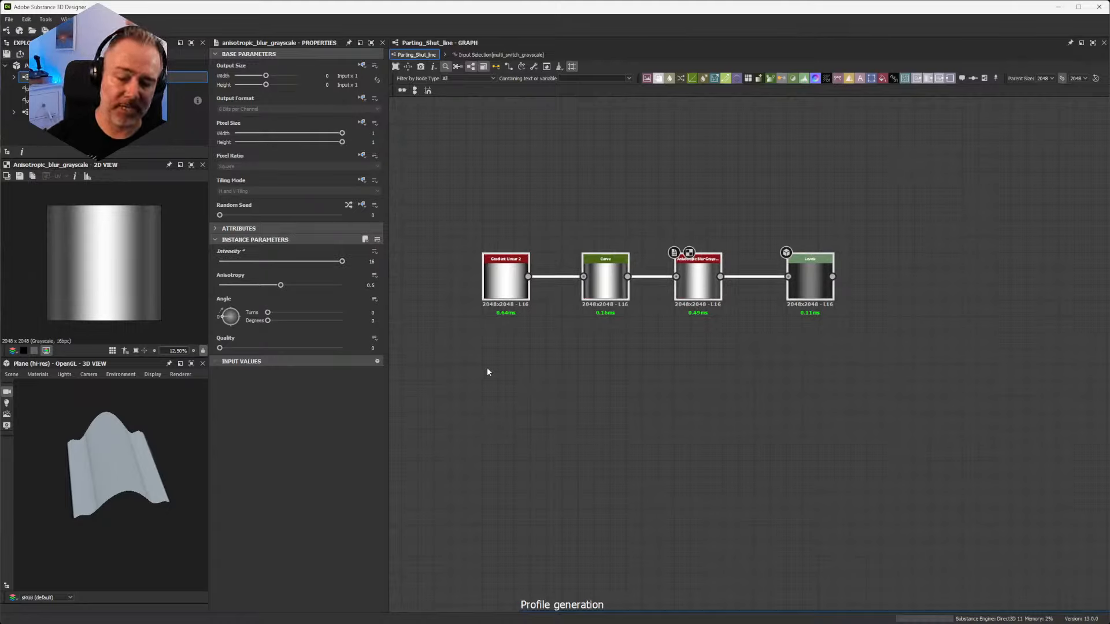
{"action": "key", "text": "Delete"}
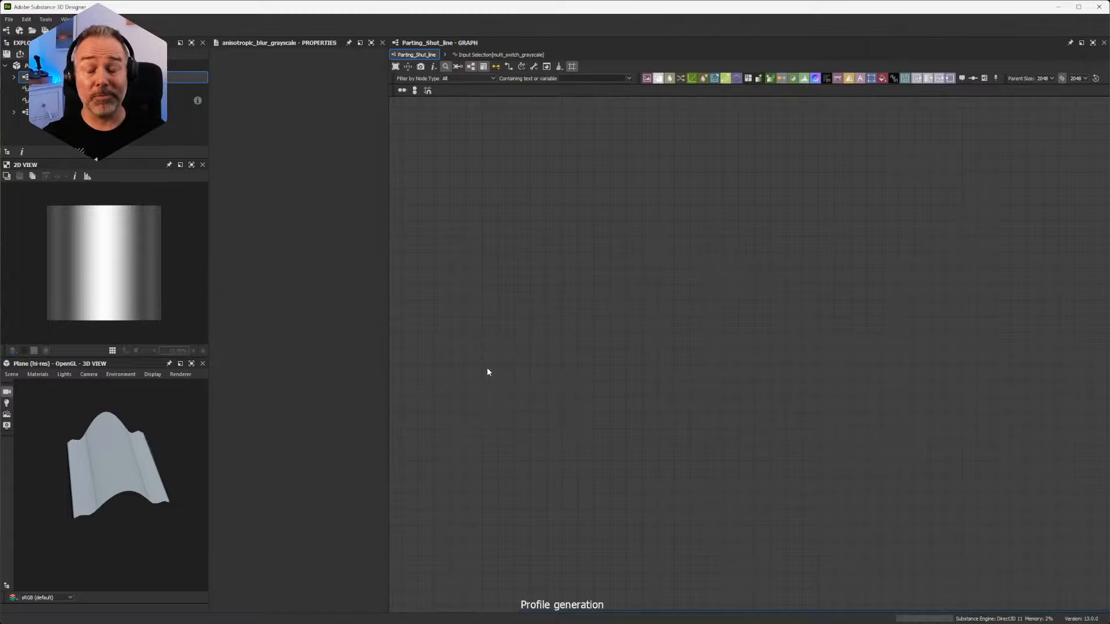
Step: Examine the Pixel Processor and its inputs in the Main Curves Construction frame of the Profile generation group
{"action": "scroll", "coordinate": [558, 357], "scroll_direction": "down", "scroll_amount": 5}
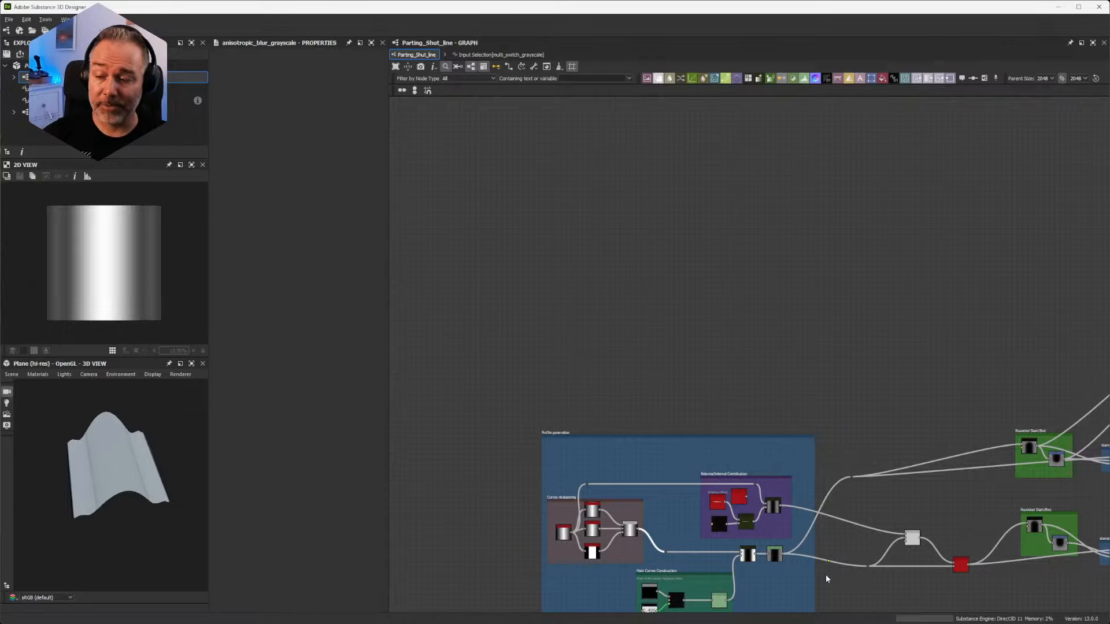
{"action": "middle_click_drag", "start_coordinate": [828, 580], "coordinate": [709, 410]}
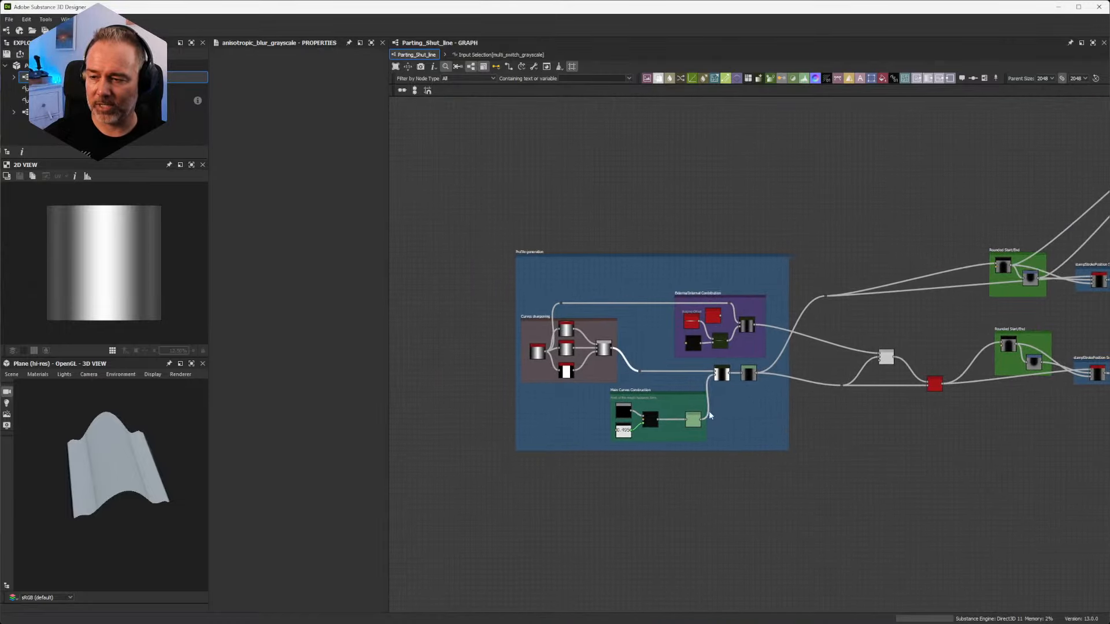
{"action": "scroll", "coordinate": [655, 410], "scroll_direction": "up", "scroll_amount": 8}
{"action": "middle_click_drag", "start_coordinate": [600, 421], "coordinate": [832, 298]}
{"action": "scroll", "coordinate": [874, 303], "scroll_direction": "up", "scroll_amount": 6}
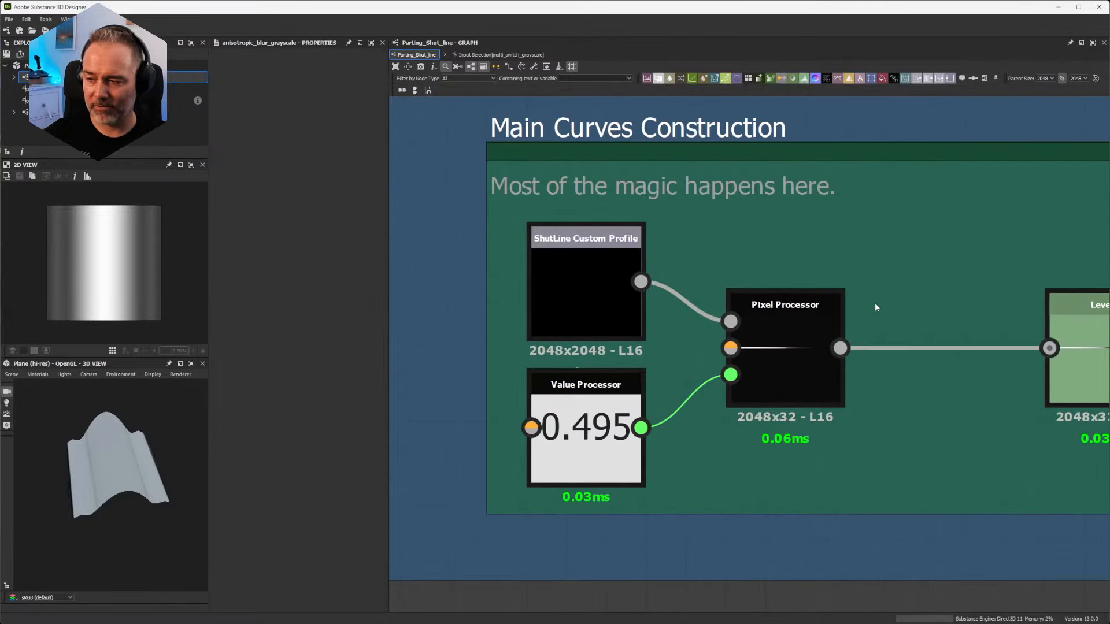
{"action": "scroll", "coordinate": [776, 307], "scroll_direction": "down", "scroll_amount": 3}
{"action": "scroll", "coordinate": [778, 307], "scroll_direction": "up", "scroll_amount": 3}
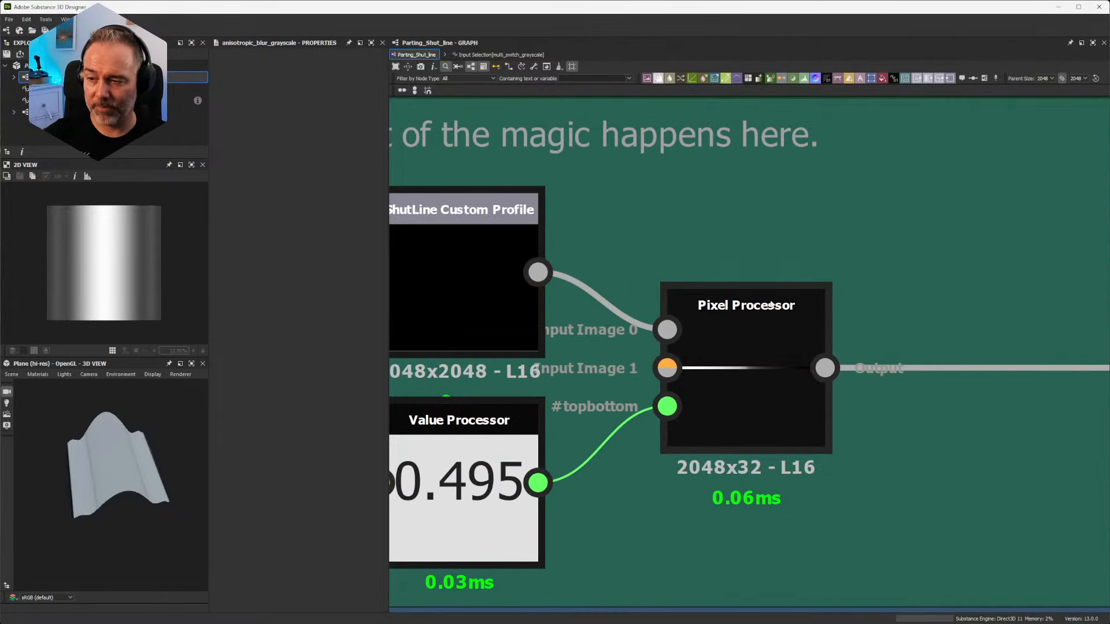
{"action": "left_click", "coordinate": [753, 356]}
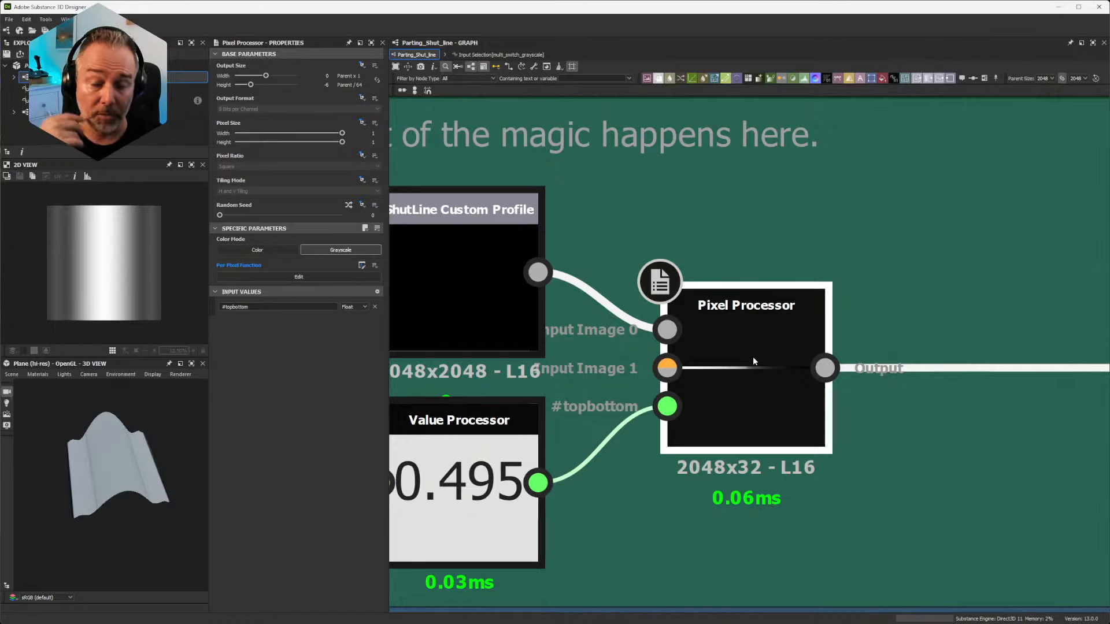
{"action": "scroll", "coordinate": [754, 359], "scroll_direction": "down", "scroll_amount": 5}
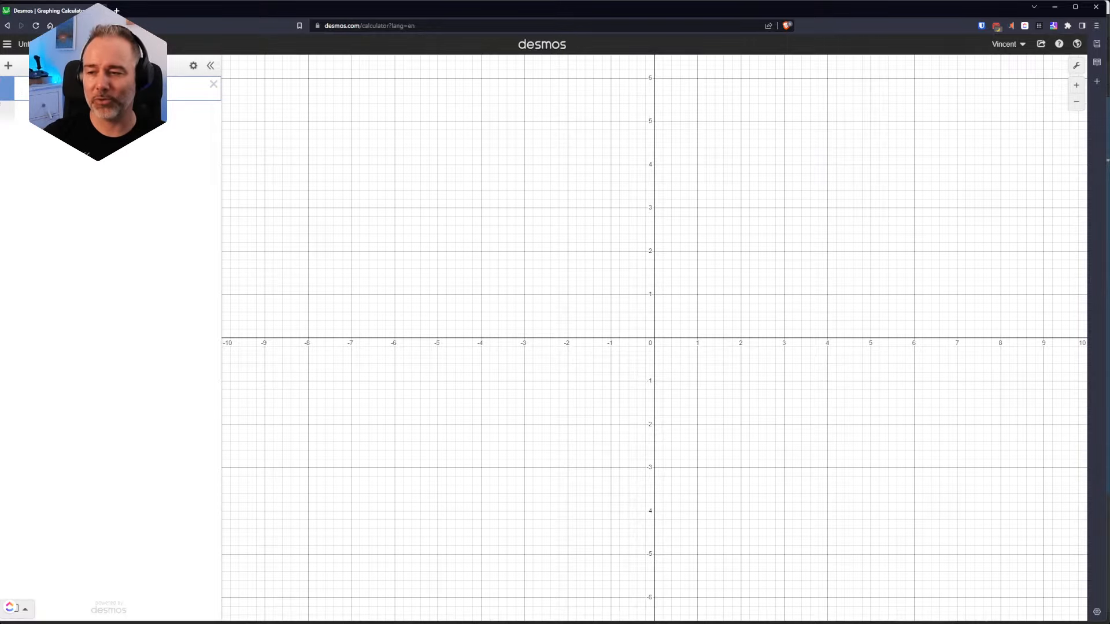
Step: Switch to the Desmos graphing calculator, frame the area around the origin, and plot y = x
{"action": "scroll", "coordinate": [642, 325], "scroll_direction": "up", "scroll_amount": 5}
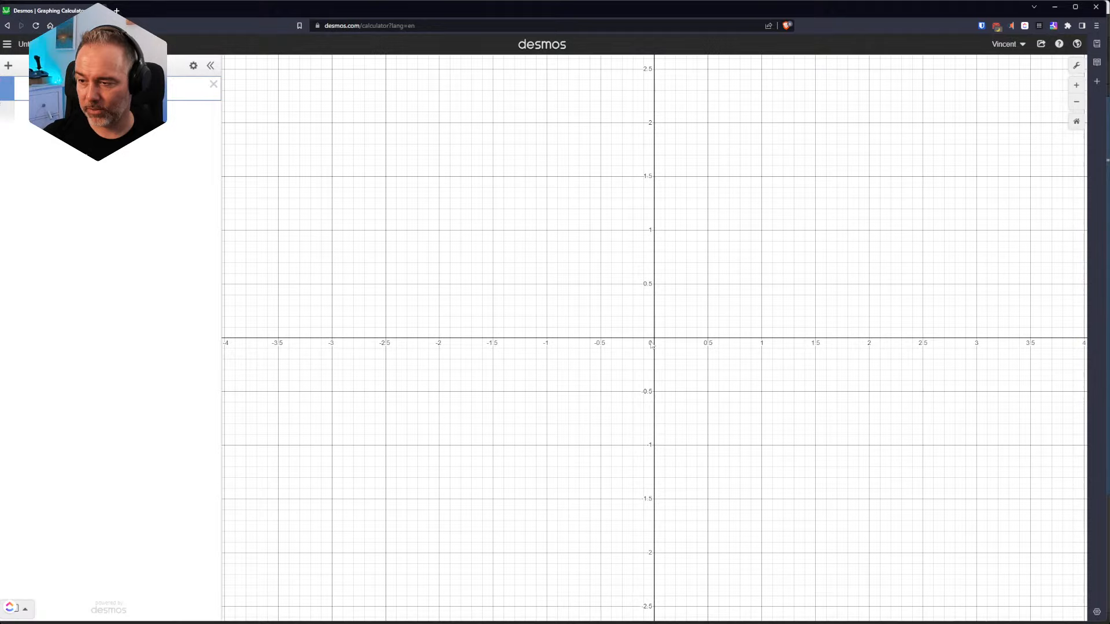
{"action": "scroll", "coordinate": [691, 277], "scroll_direction": "up", "scroll_amount": 2}
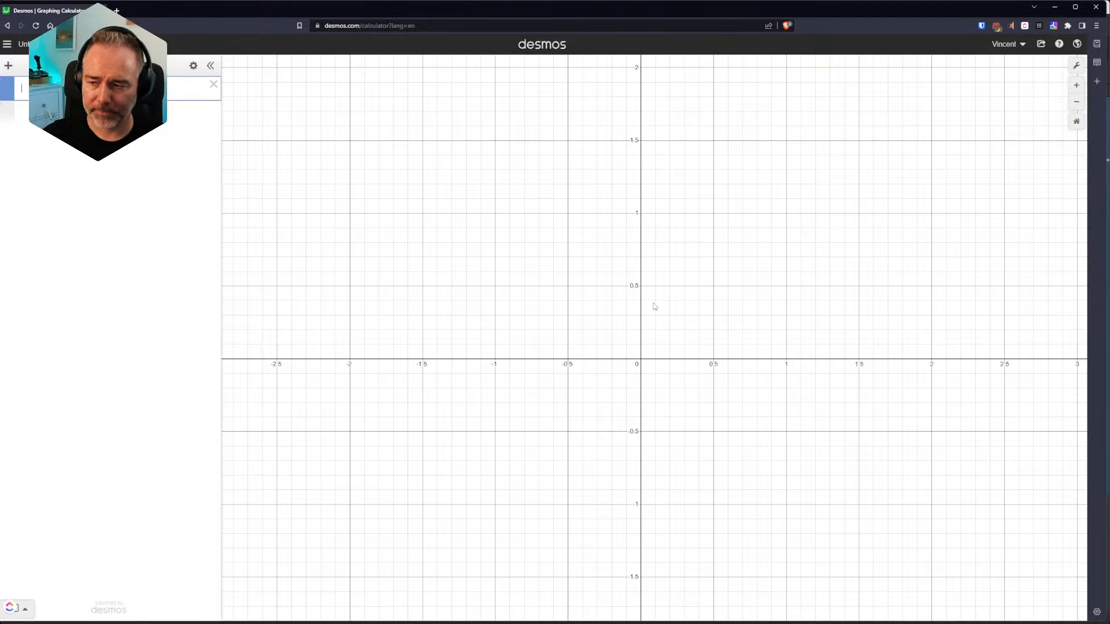
{"action": "left_click_drag", "start_coordinate": [727, 318], "coordinate": [633, 312]}
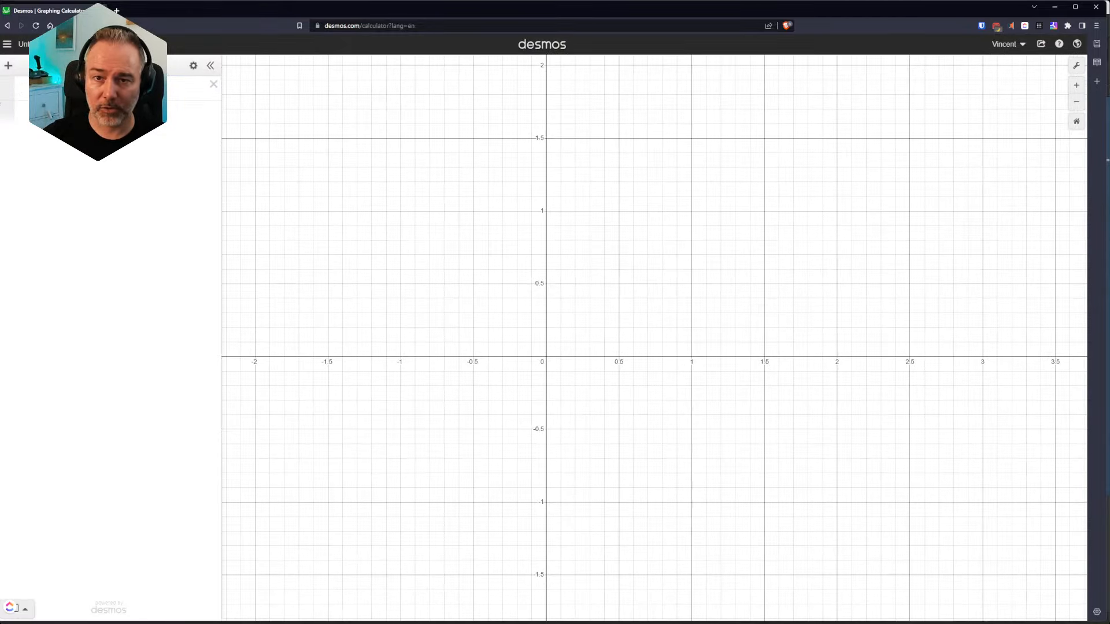
{"action": "left_click", "coordinate": [87, 88]}
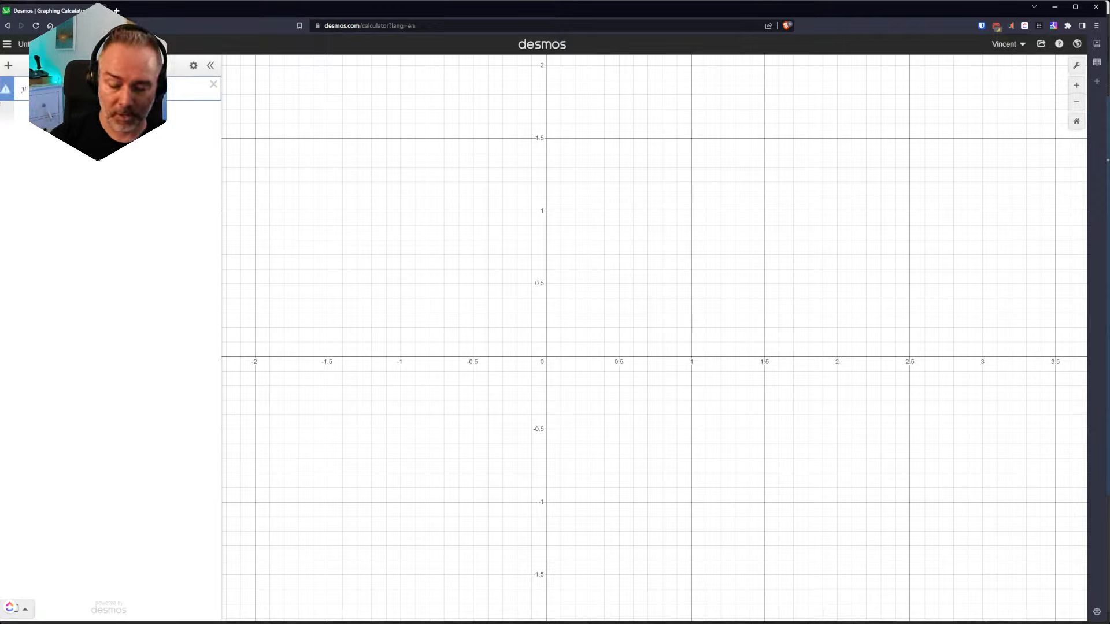
{"action": "type", "text": "x"}
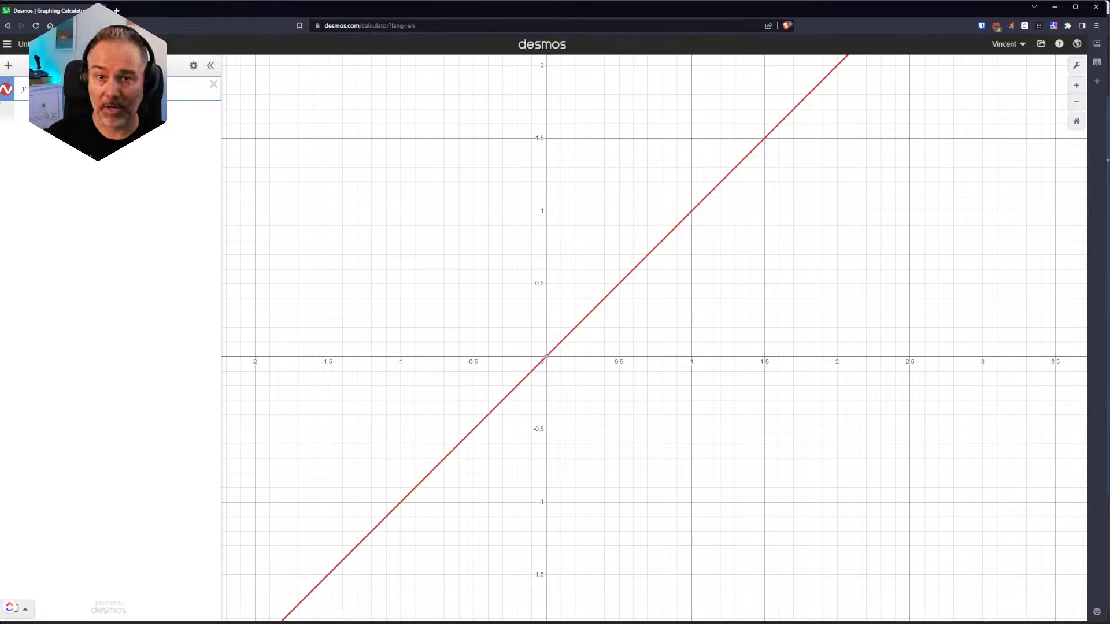
Step: Try the steeper line y = 2x and revert the expression to y = x
{"action": "type", "text": "2"}
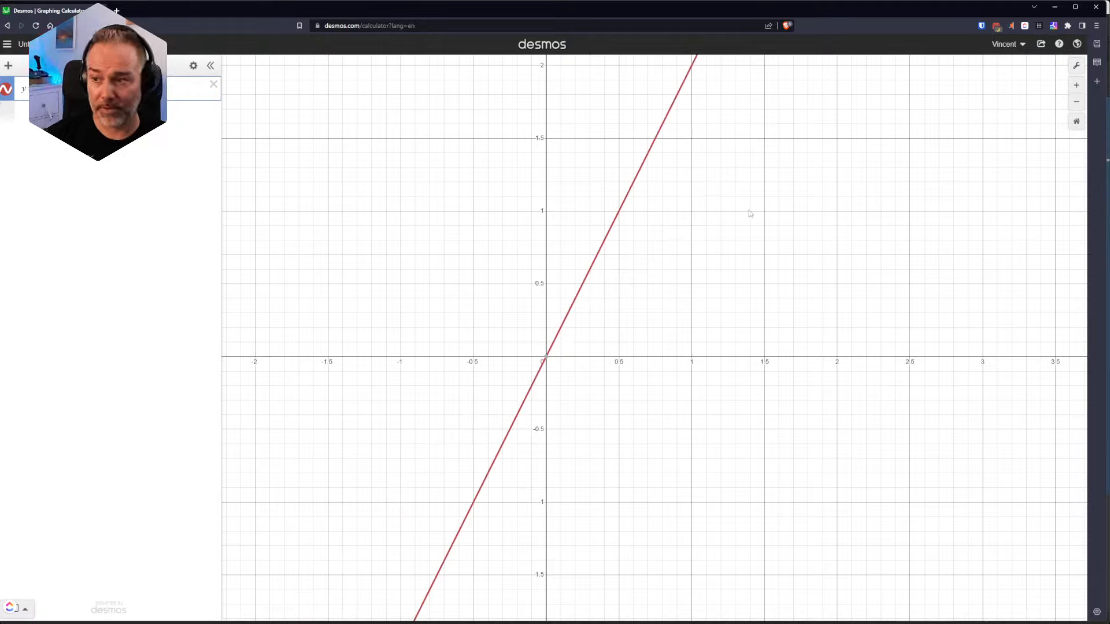
{"action": "key", "text": "BackSpace"}
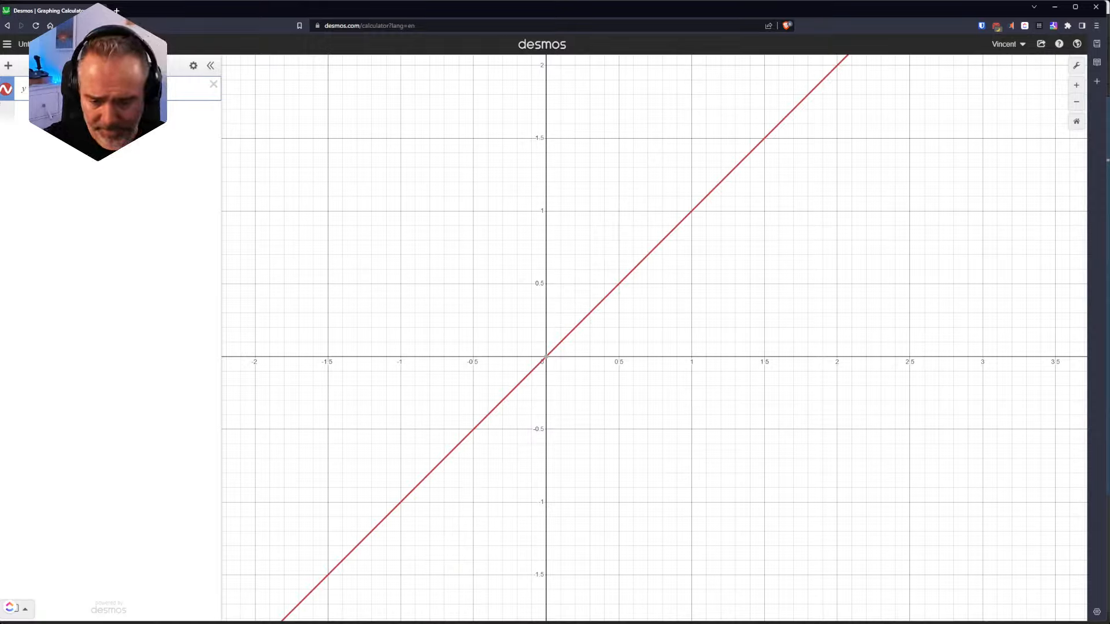
Step: Temporarily hide the browser extension's floating button covering the keypad control, and change the function to y = x²
{"action": "left_click", "coordinate": [16, 607]}
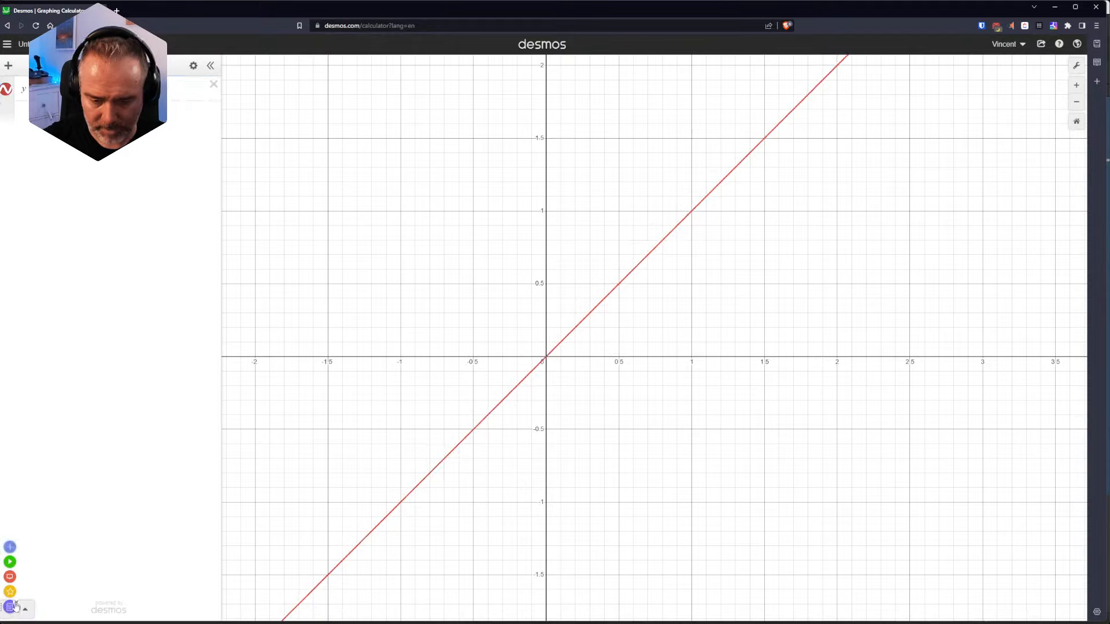
{"action": "mouse_move", "coordinate": [16, 606]}
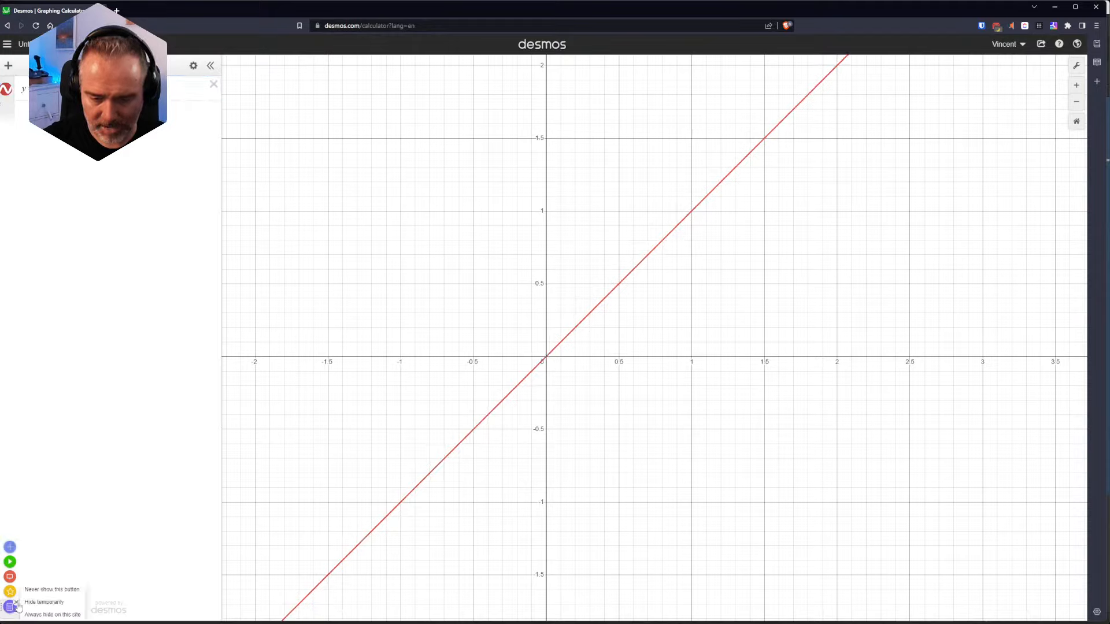
{"action": "left_click", "coordinate": [45, 605]}
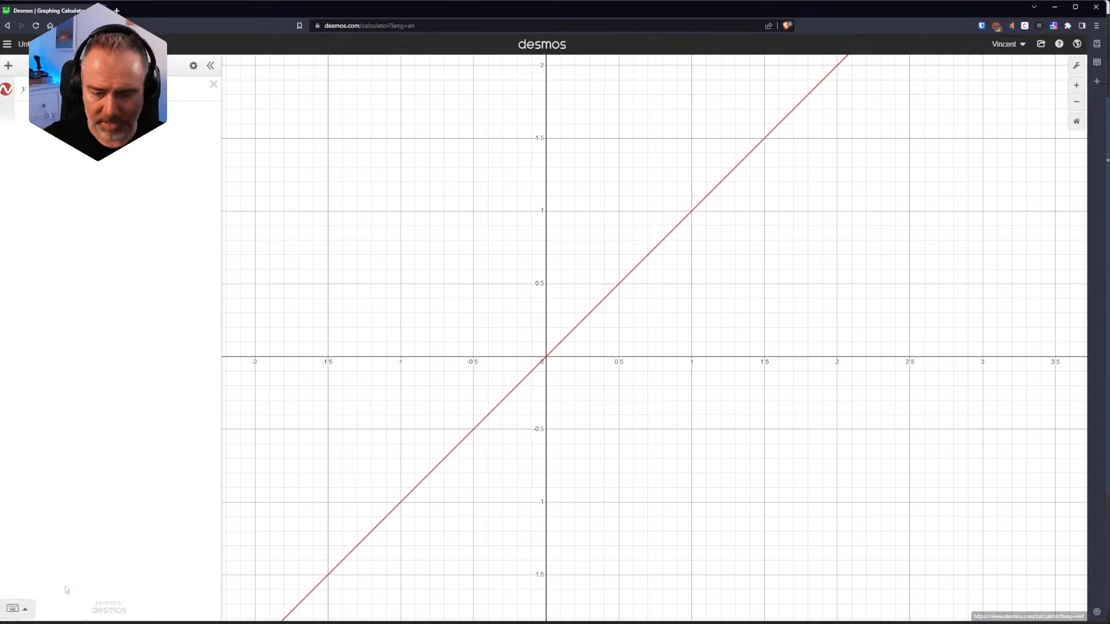
{"action": "left_click", "coordinate": [28, 609]}
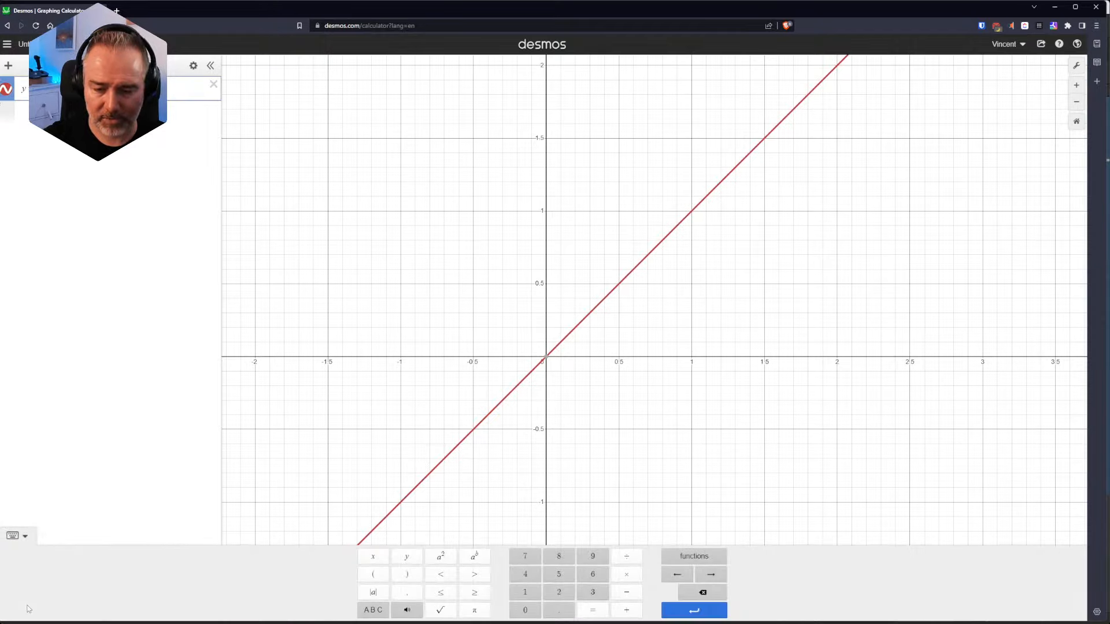
{"action": "left_click", "coordinate": [442, 559]}
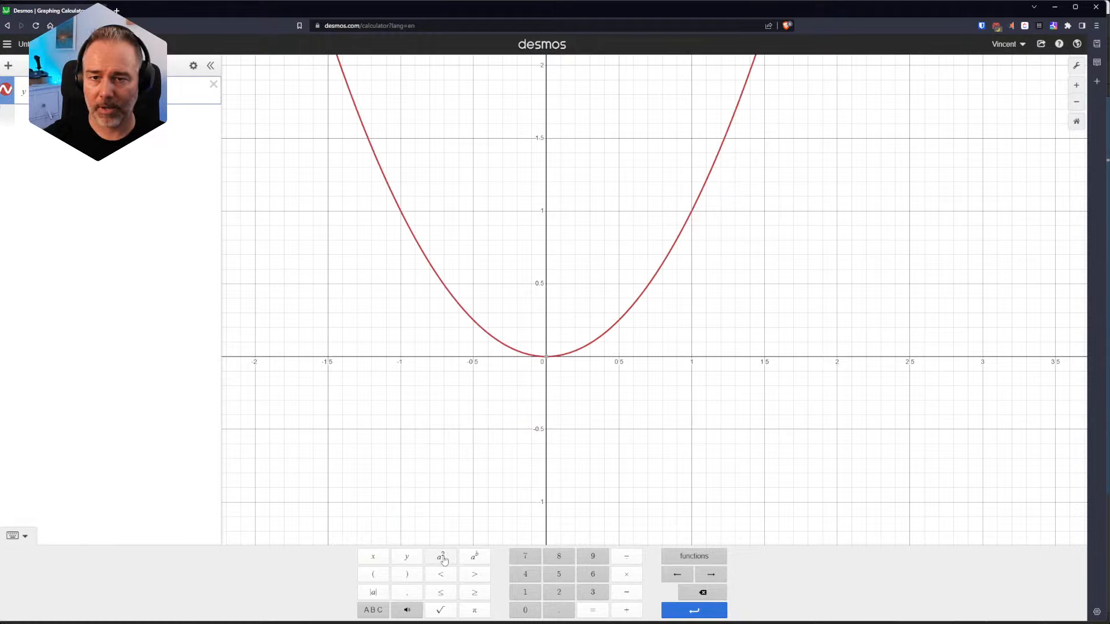
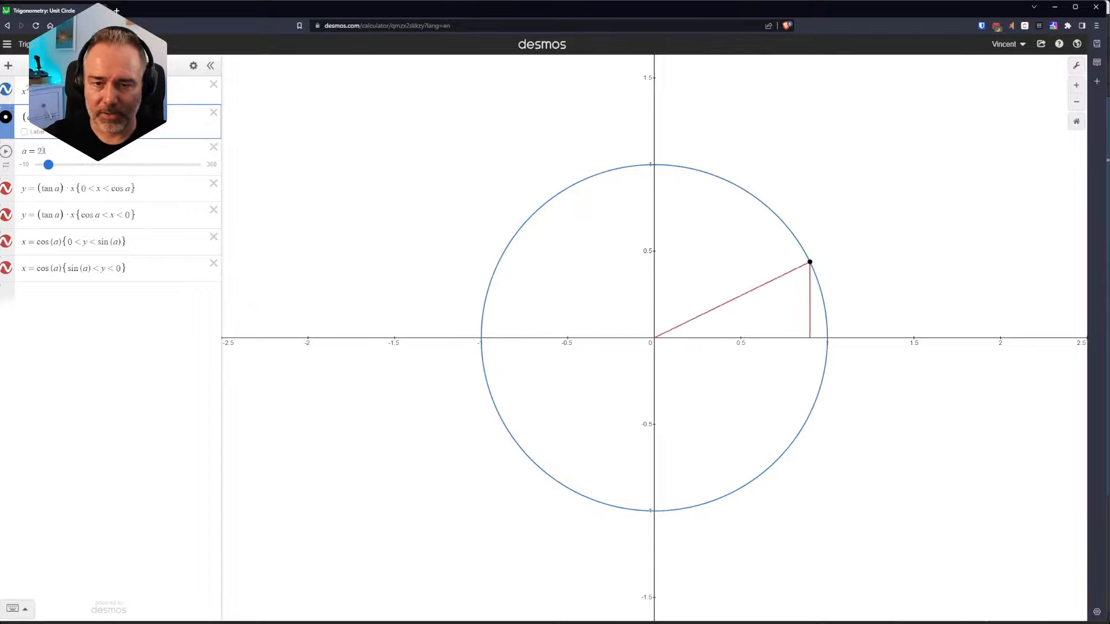
Step: Toggle the first tangent line off and on in the unit circle graph, and open the Trigonometry: Period and Amplitude example
{"action": "left_click", "coordinate": [6, 189]}
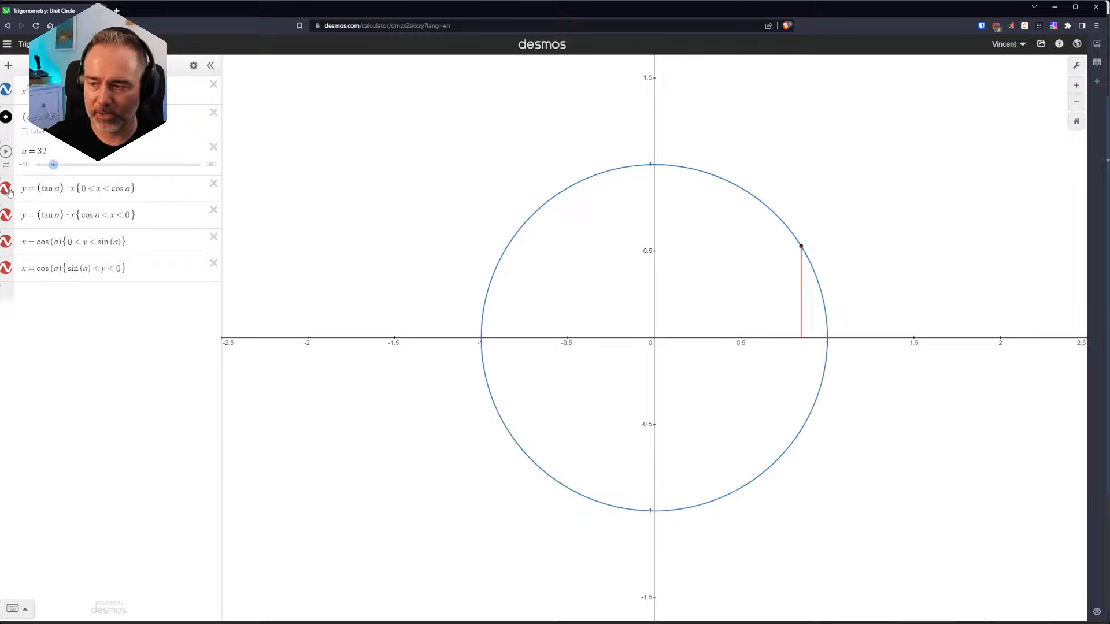
{"action": "left_click", "coordinate": [6, 189]}
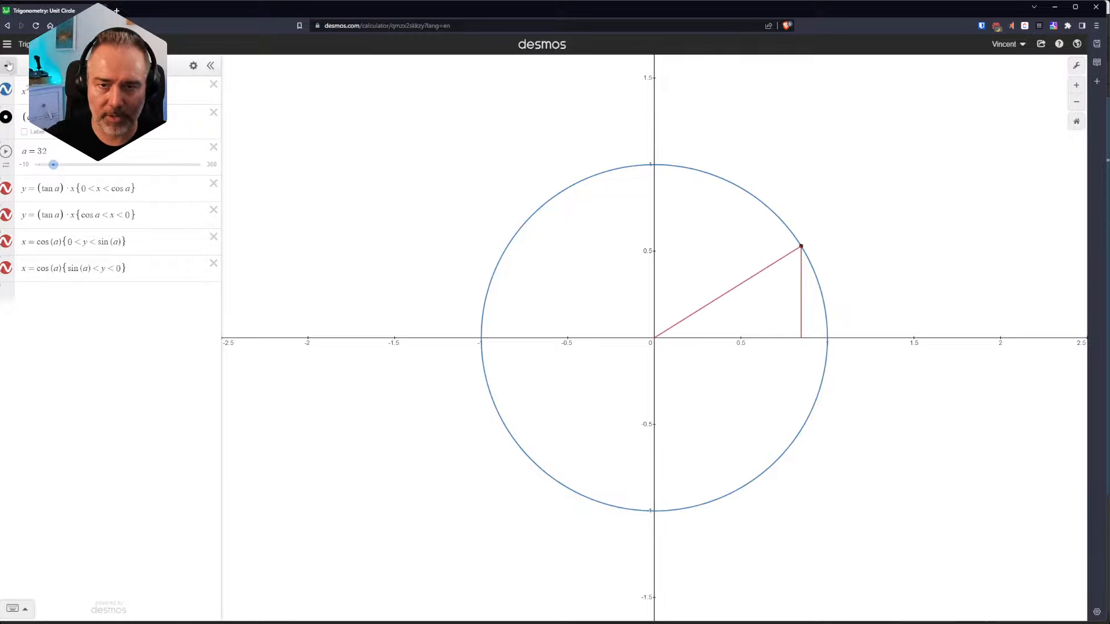
{"action": "left_click", "coordinate": [7, 44]}
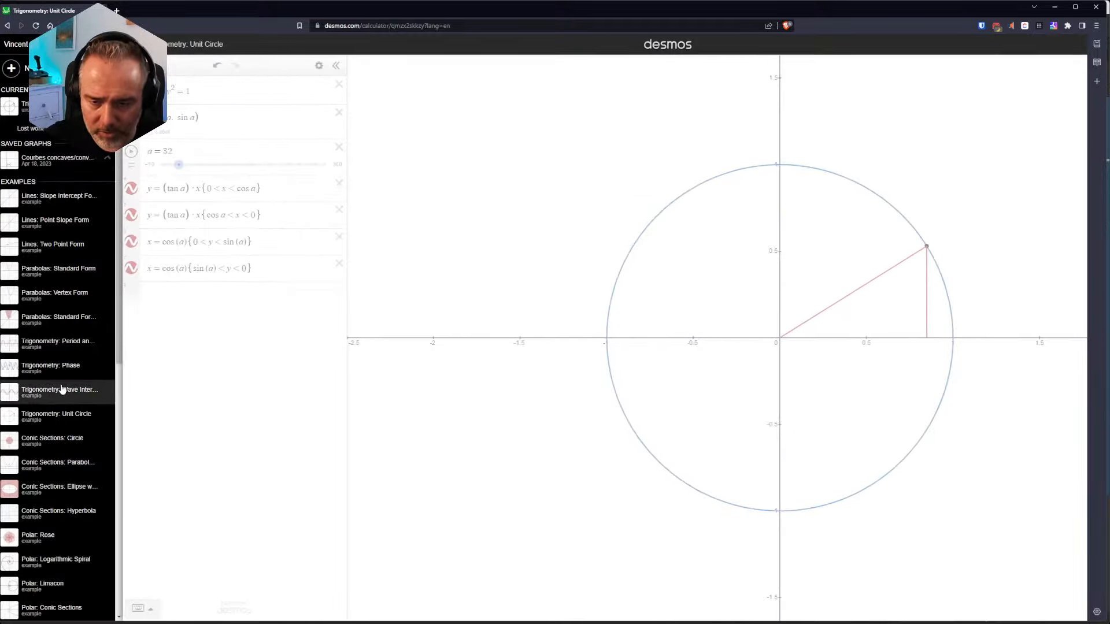
{"action": "left_click", "coordinate": [56, 349]}
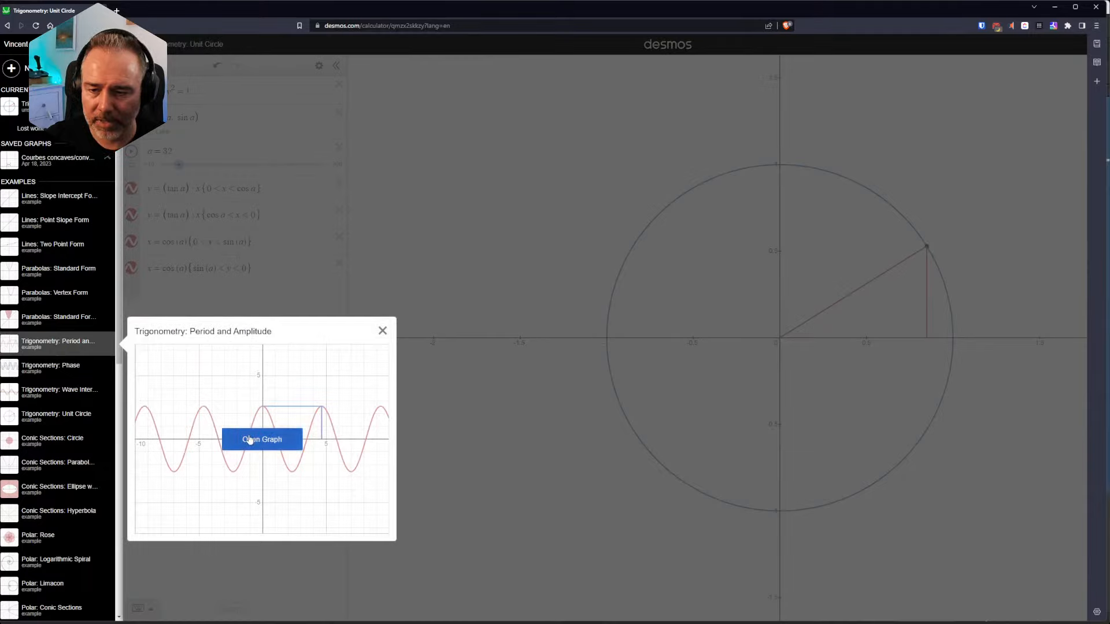
{"action": "left_click", "coordinate": [252, 442]}
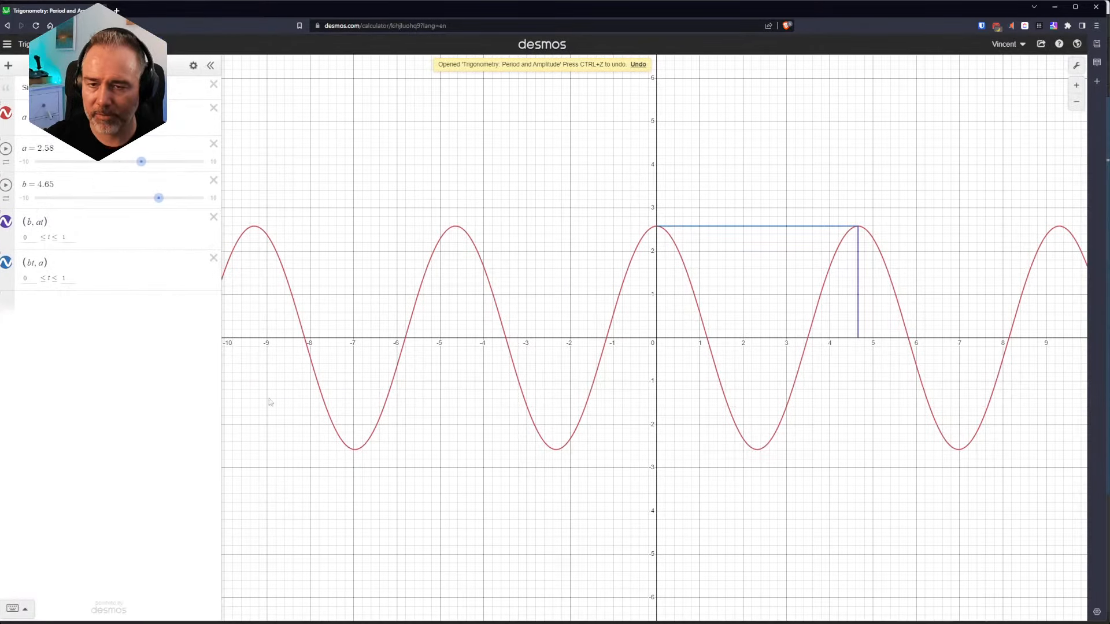
Step: Set the sinusoid's amplitude a to 1 and its period b to 3.8
{"action": "left_click", "coordinate": [23, 120]}
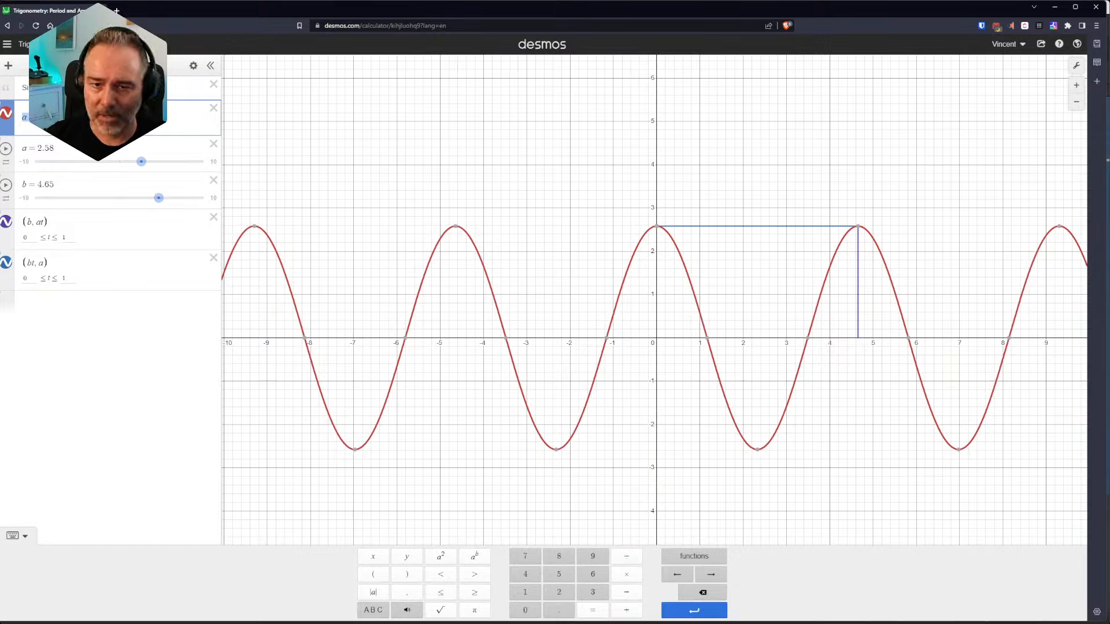
{"action": "mouse_move", "coordinate": [141, 162]}
{"action": "left_mouse_down"}
{"action": "mouse_move", "coordinate": [156, 162]}
{"action": "mouse_move", "coordinate": [131, 166]}
{"action": "left_mouse_up"}
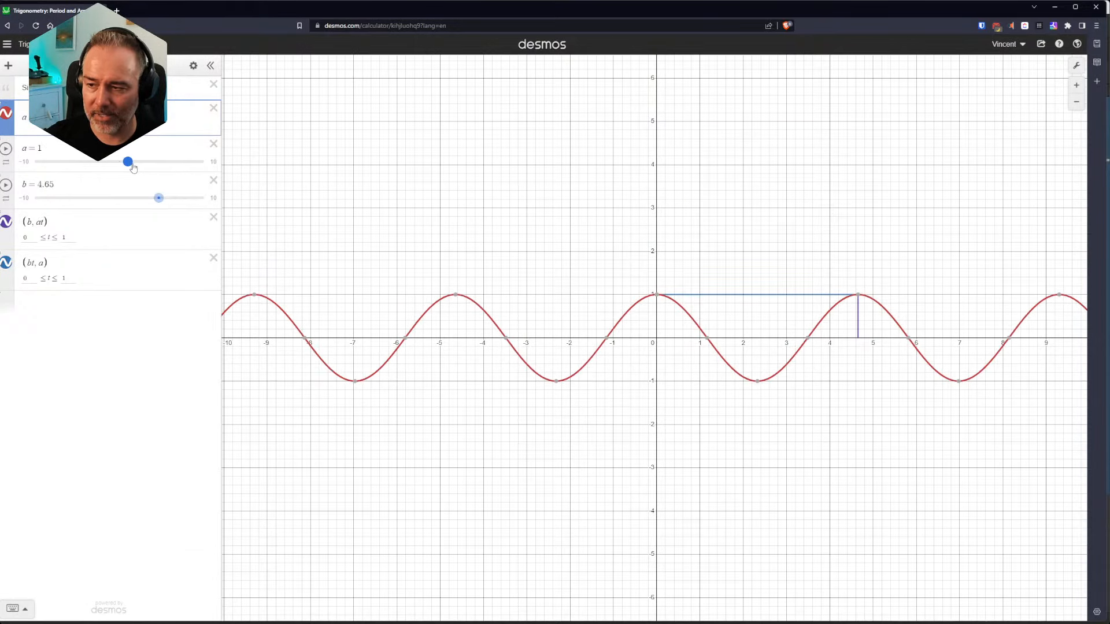
{"action": "left_click_drag", "start_coordinate": [133, 167], "coordinate": [154, 206]}
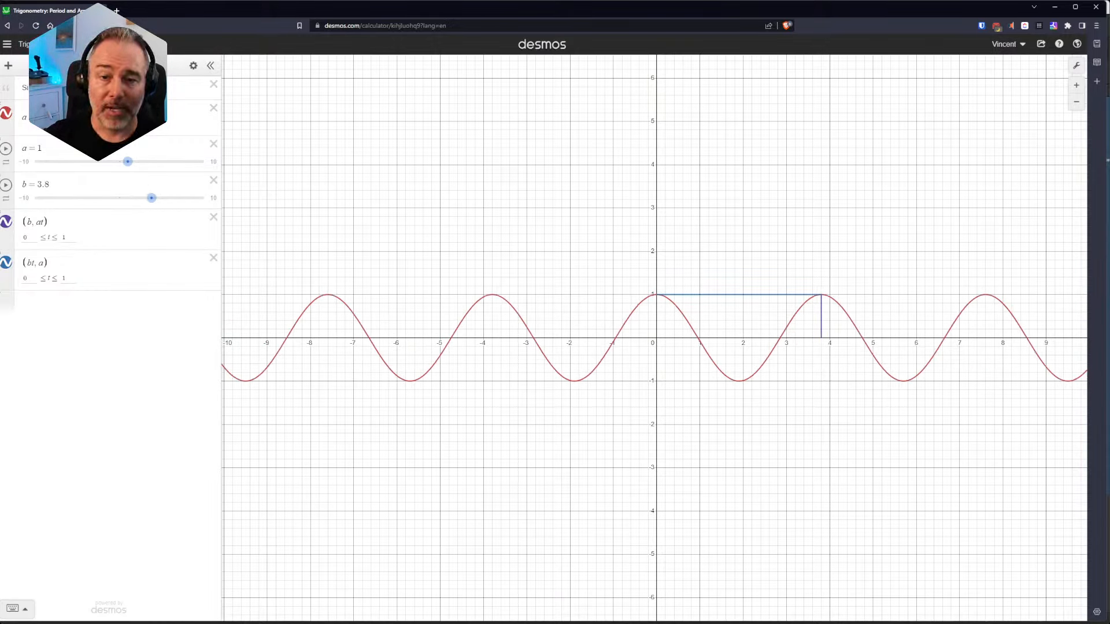
Step: Open the most recent recovered graph named Courbes concaves/convexes and frame all of its curves
{"action": "left_click", "coordinate": [8, 46]}
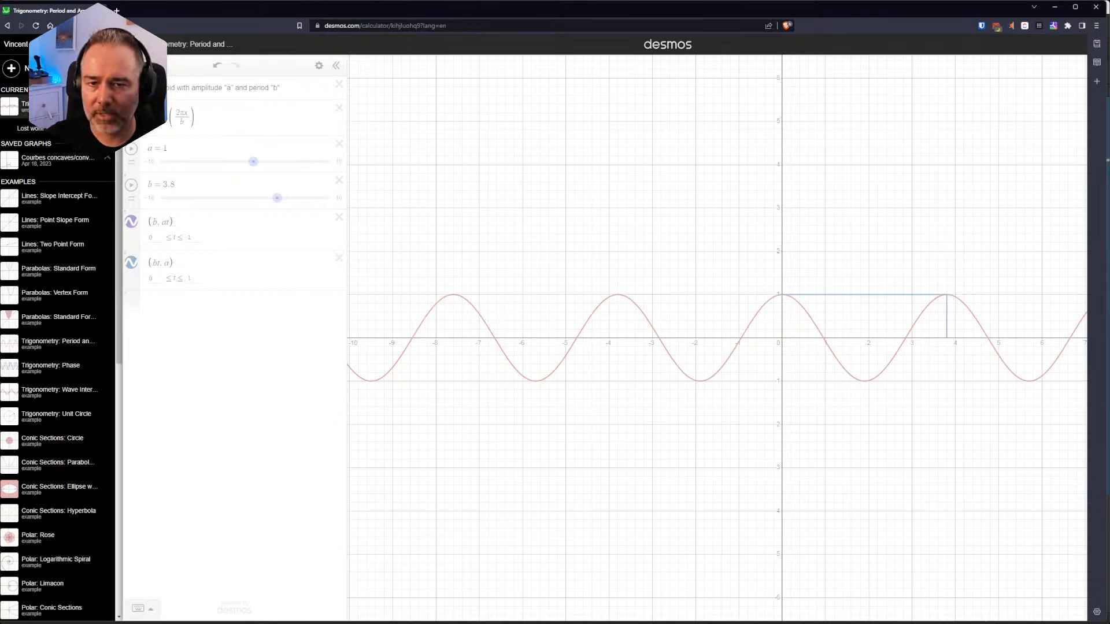
{"action": "left_click", "coordinate": [15, 45]}
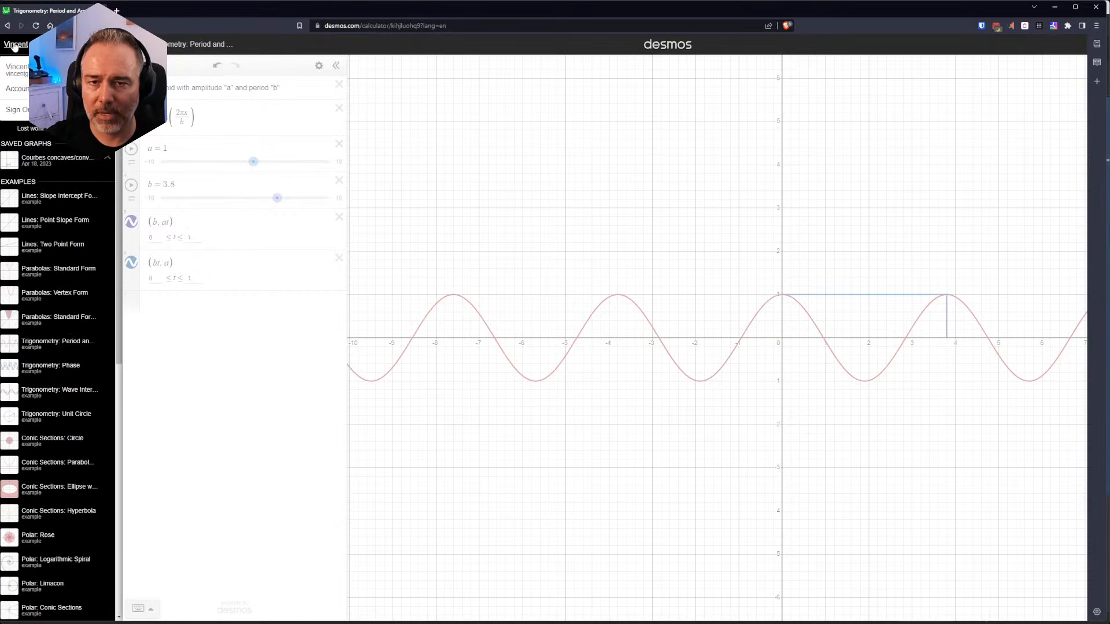
{"action": "left_click", "coordinate": [260, 46]}
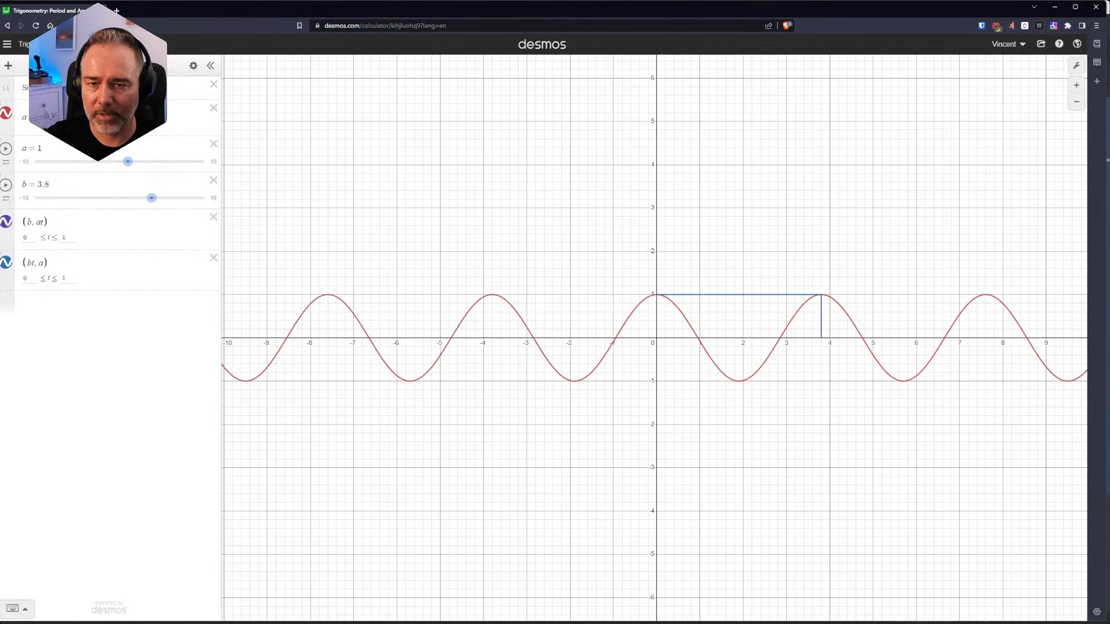
{"action": "left_click", "coordinate": [7, 44]}
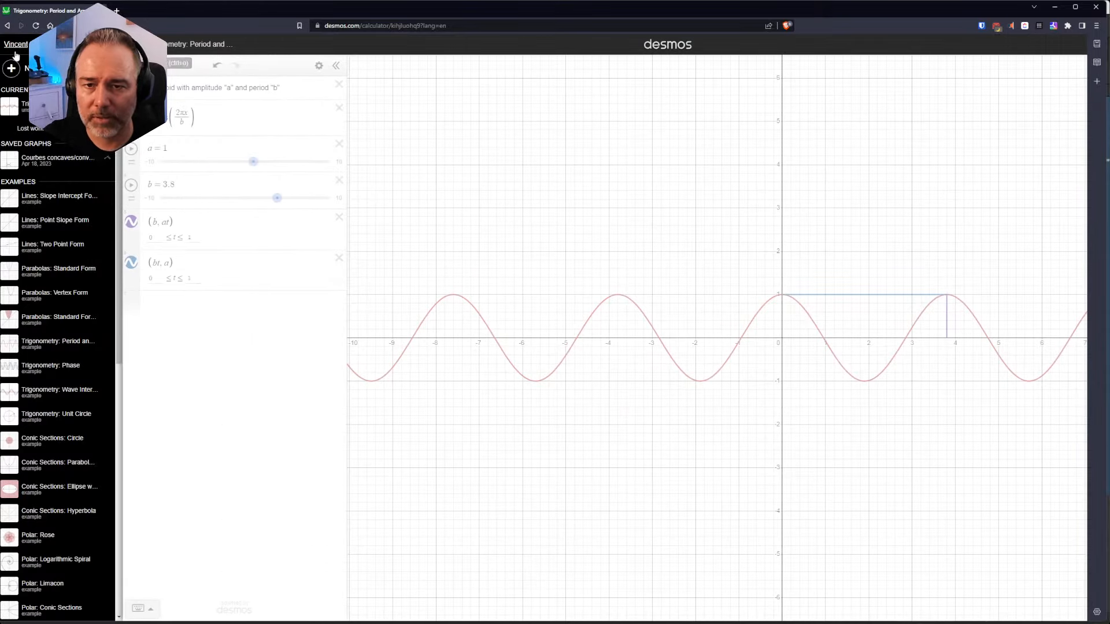
{"action": "scroll", "coordinate": [63, 222], "scroll_direction": "down", "scroll_amount": 5}
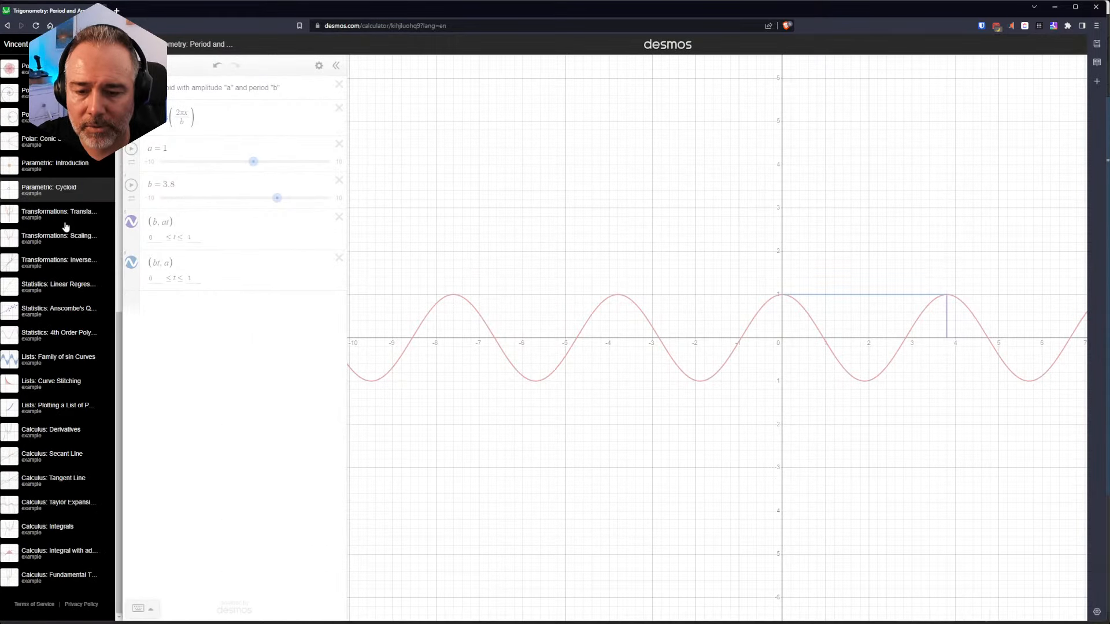
{"action": "scroll", "coordinate": [64, 219], "scroll_direction": "up", "scroll_amount": 5}
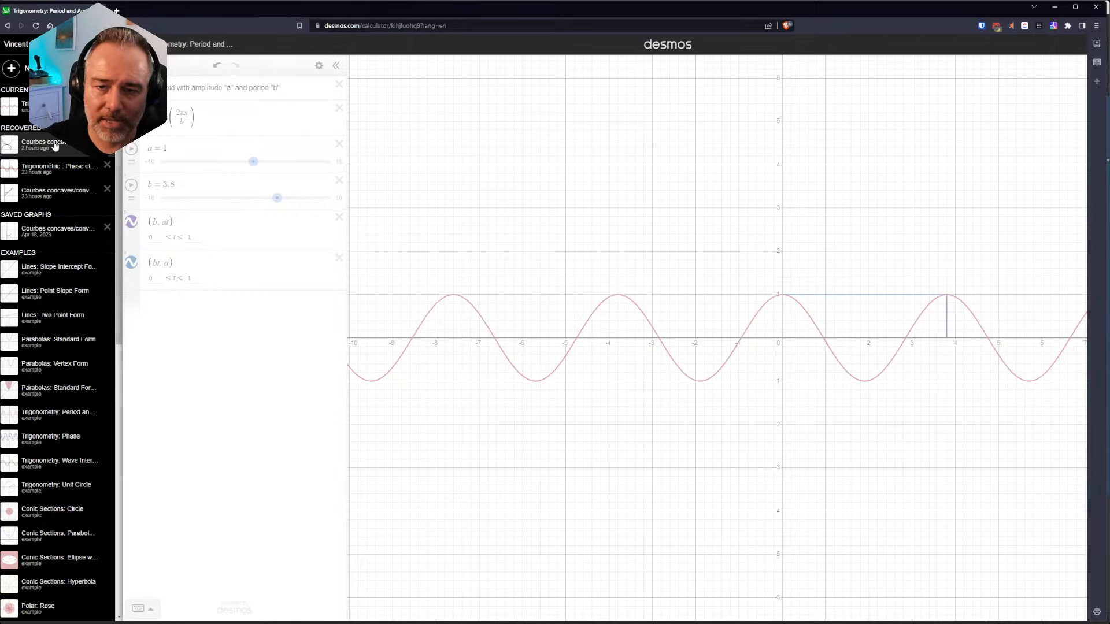
{"action": "left_click", "coordinate": [60, 145]}
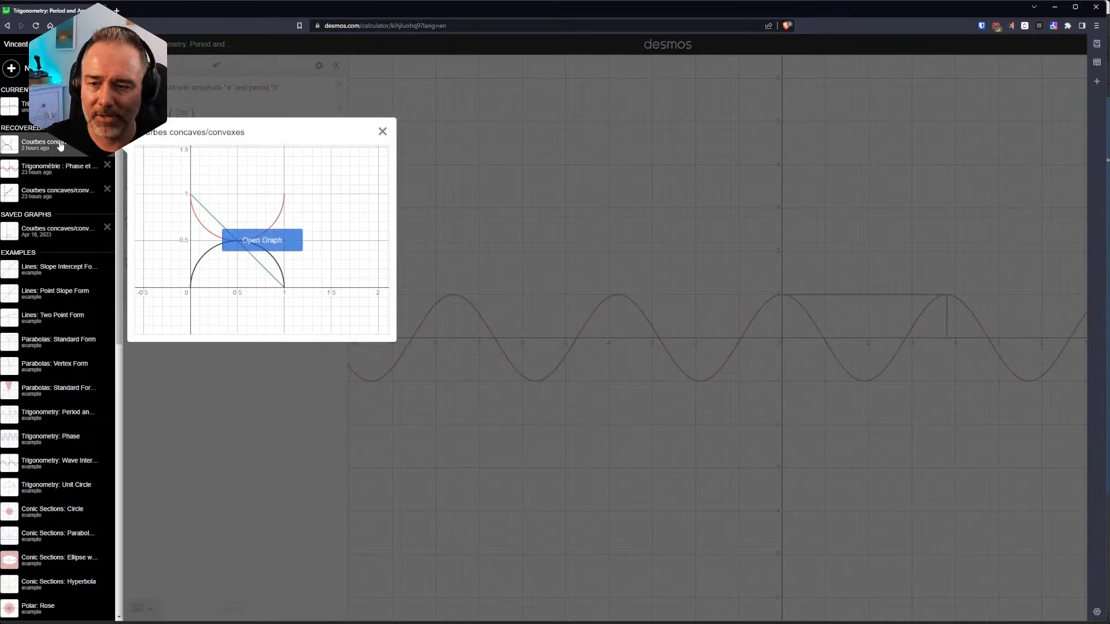
{"action": "left_click", "coordinate": [263, 240]}
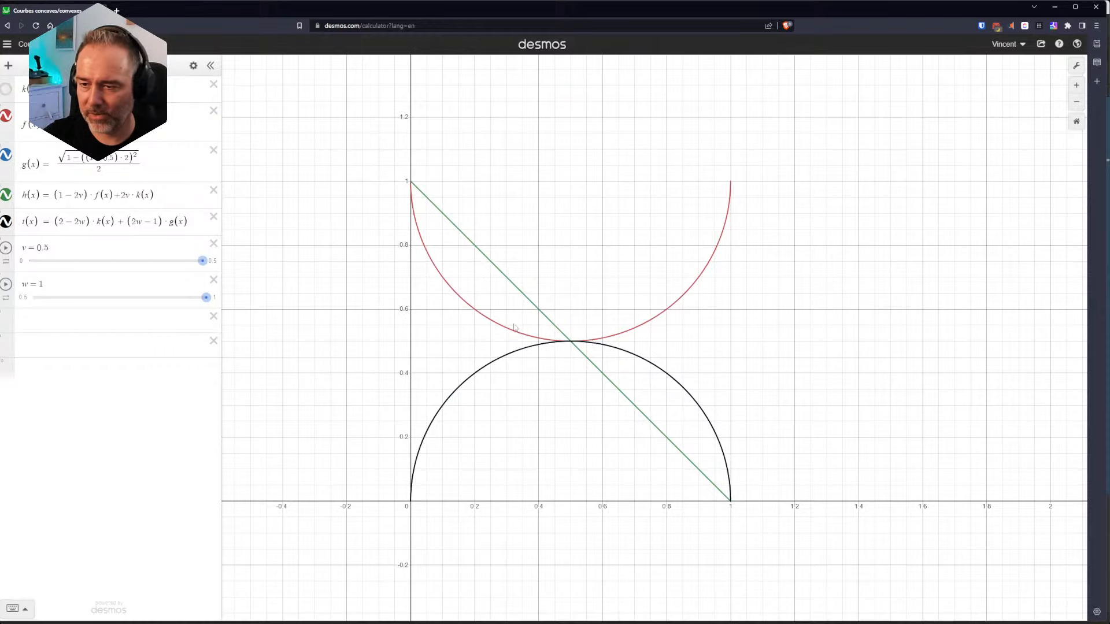
{"action": "scroll", "coordinate": [625, 310], "scroll_direction": "down", "scroll_amount": 3}
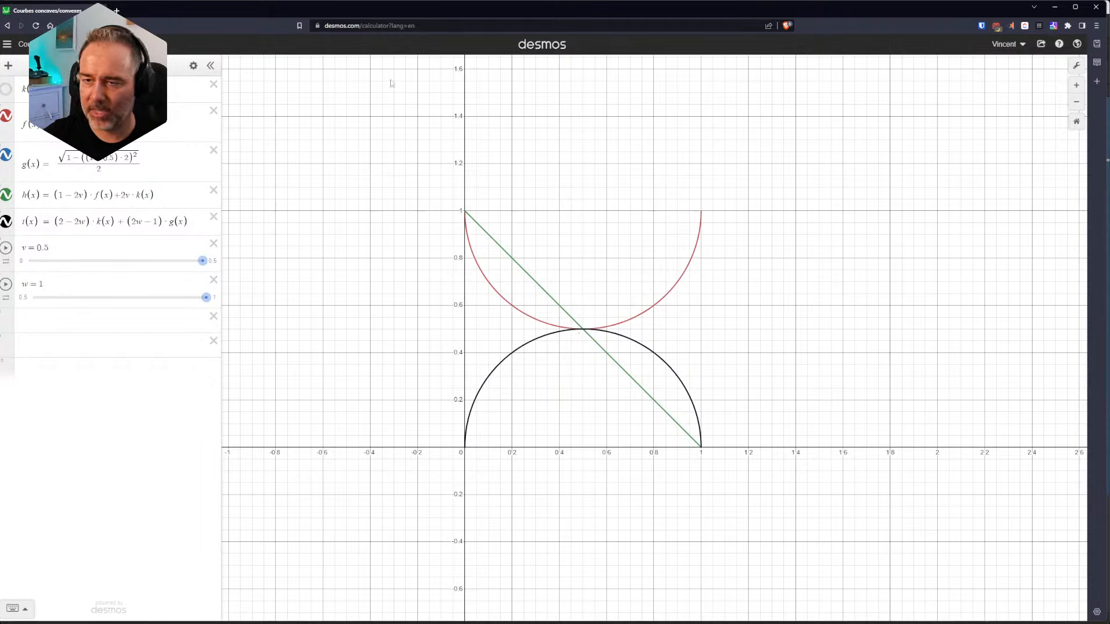
Step: Switch to Substance 3D Painter and select the path running along the hood crease below the windshield
{"action": "mouse_move", "coordinate": [21, 623]}
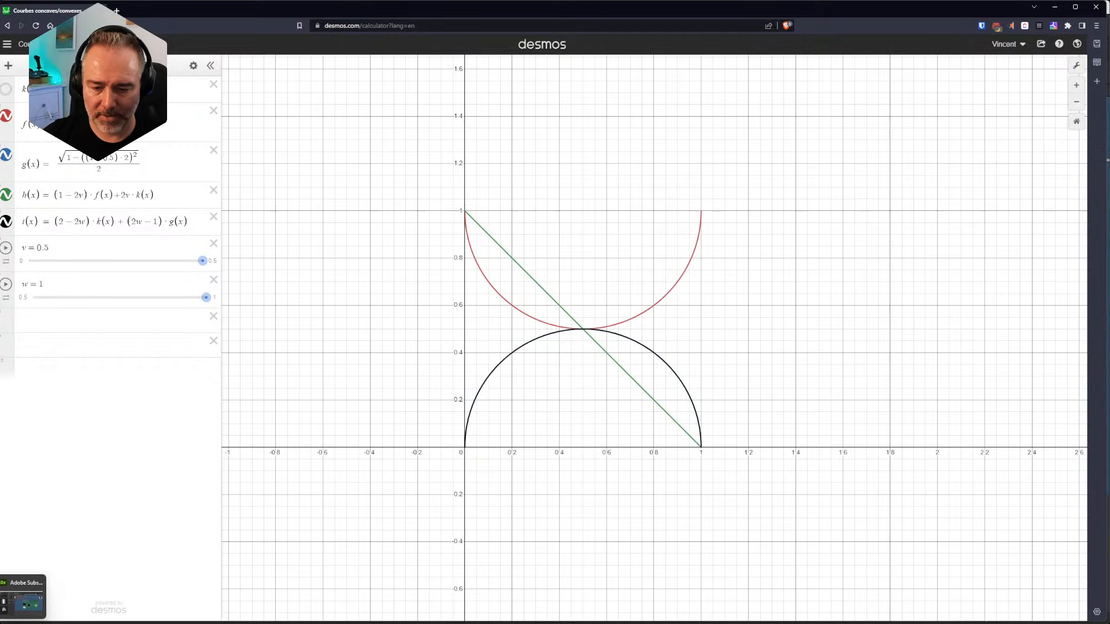
{"action": "left_click", "coordinate": [24, 601]}
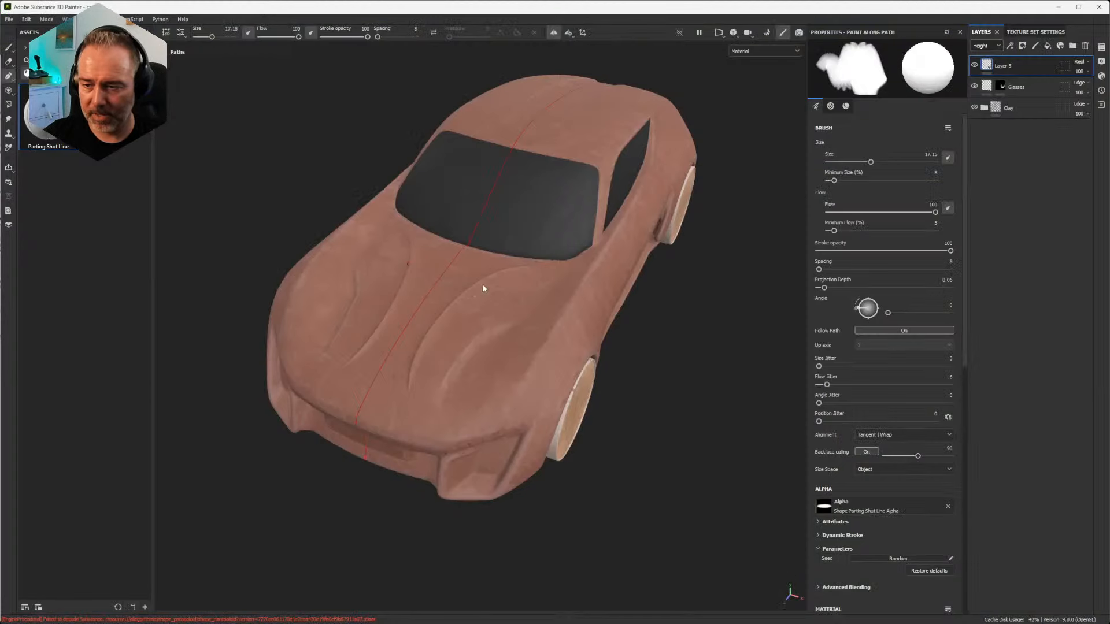
{"action": "right_click_drag", "start_coordinate": [482, 283], "coordinate": [620, 389], "text": "alt"}
{"action": "left_click_drag", "start_coordinate": [370, 312], "coordinate": [426, 314], "text": "alt"}
{"action": "right_click_drag", "start_coordinate": [426, 314], "coordinate": [688, 375], "text": "alt"}
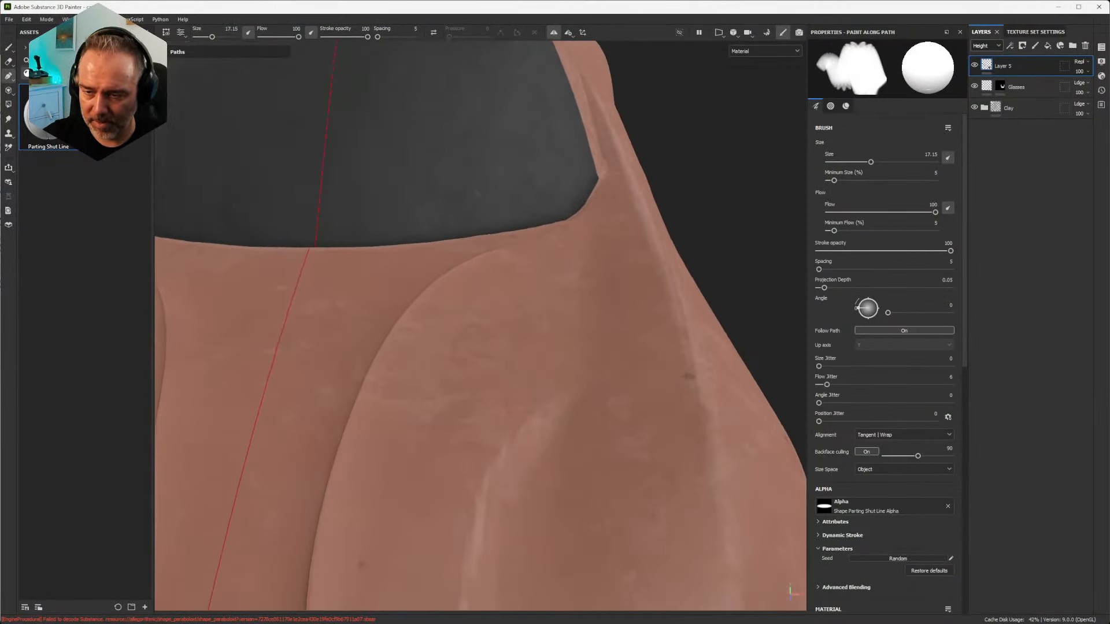
{"action": "right_click_drag", "start_coordinate": [392, 321], "coordinate": [401, 324], "text": "alt"}
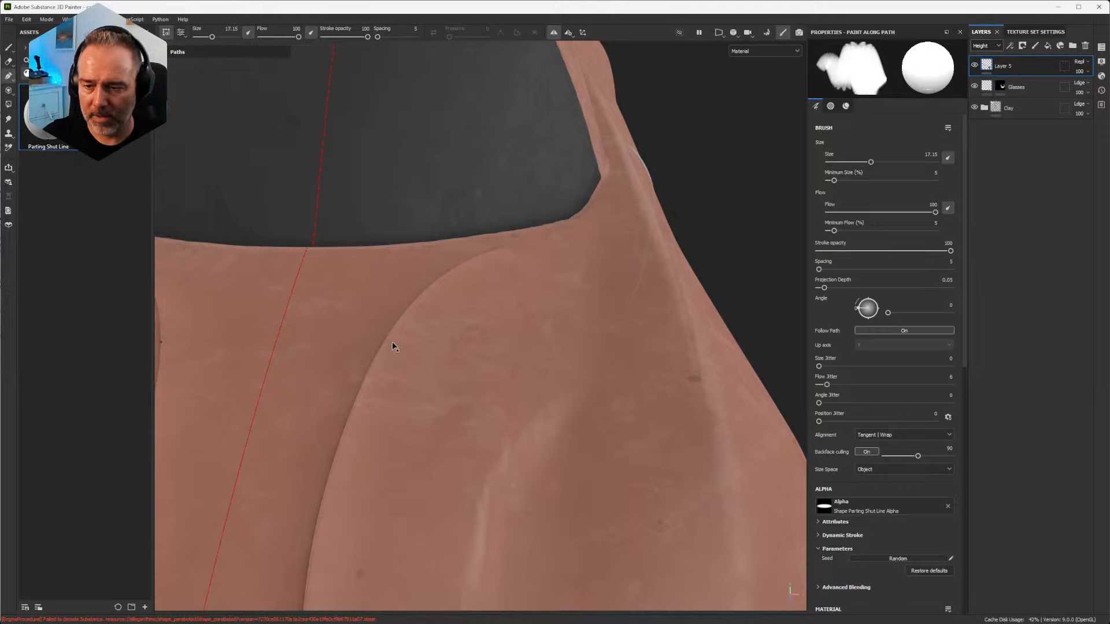
{"action": "scroll", "coordinate": [917, 463], "scroll_direction": "down", "scroll_amount": 3}
{"action": "scroll", "coordinate": [919, 480], "scroll_direction": "down", "scroll_amount": 15}
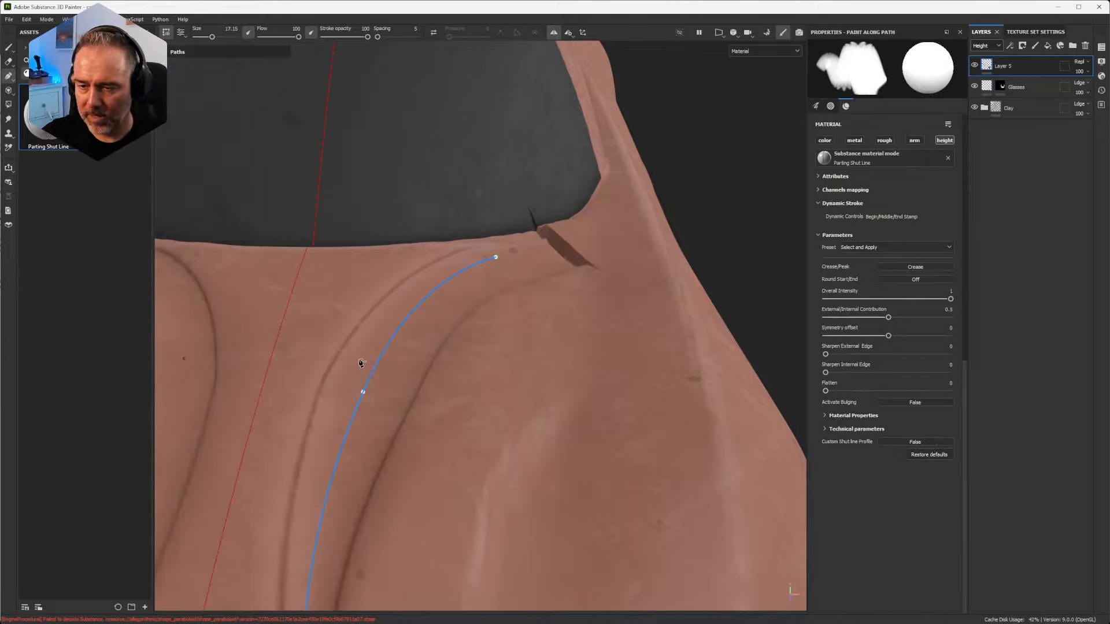
Step: Reduce the path's brush size to 4.1 and set the pressure at its front end point to 100
{"action": "mouse_move", "coordinate": [472, 364]}
{"action": "left_mouse_down", "text": "alt"}
{"action": "mouse_move", "coordinate": [503, 320]}
{"action": "mouse_move", "coordinate": [664, 263]}
{"action": "left_mouse_up", "text": "alt"}
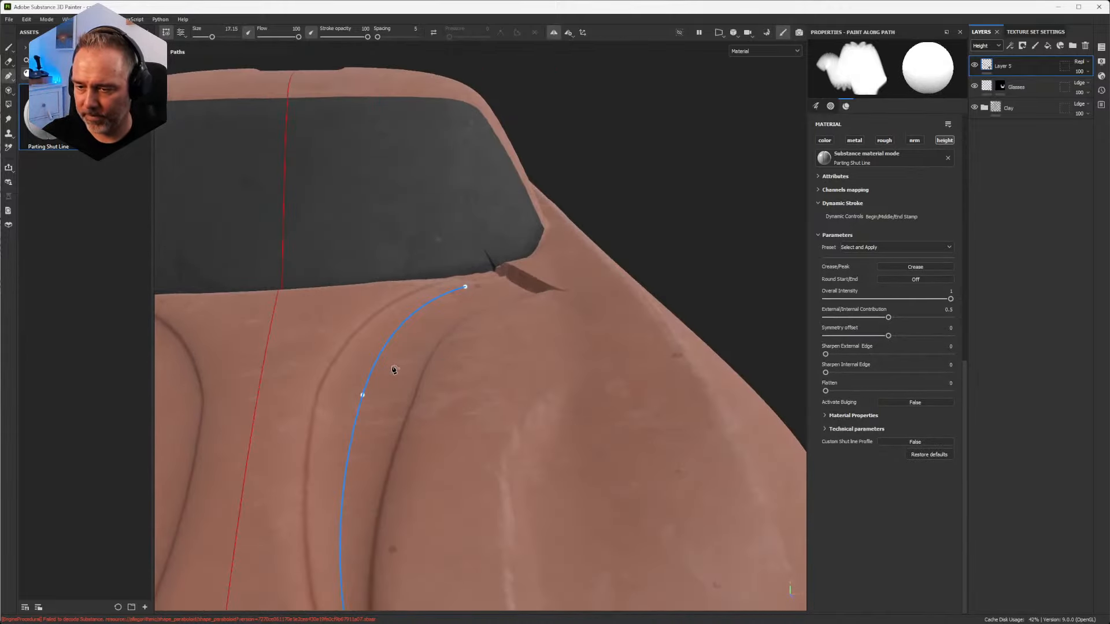
{"action": "scroll", "coordinate": [897, 235], "scroll_direction": "up", "scroll_amount": 15}
{"action": "scroll", "coordinate": [885, 214], "scroll_direction": "up", "scroll_amount": 1}
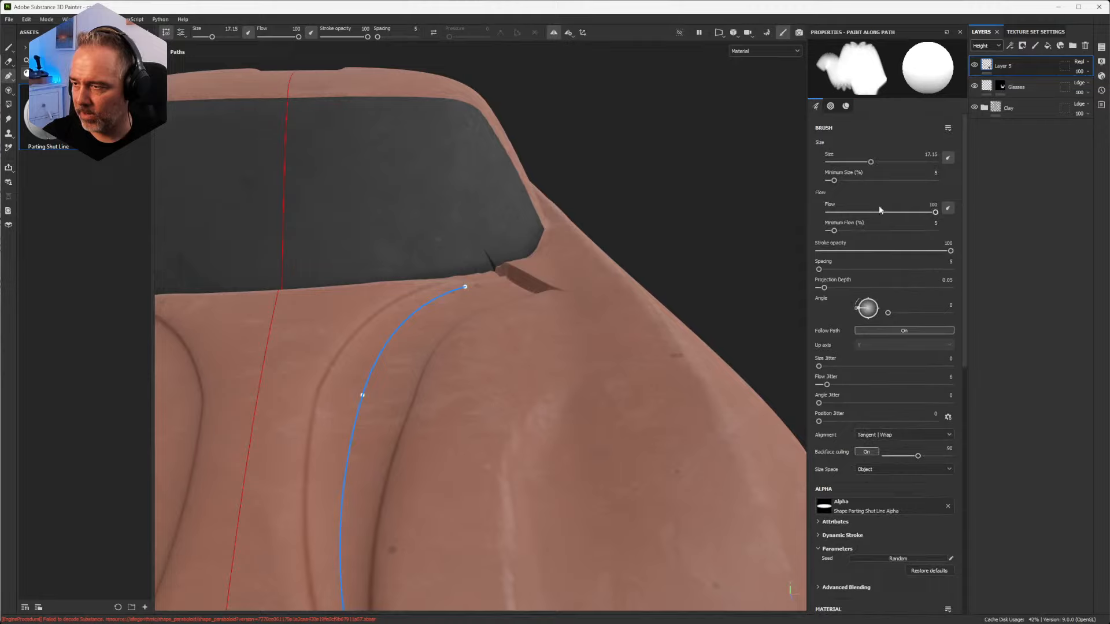
{"action": "left_click_drag", "start_coordinate": [871, 162], "coordinate": [847, 169]}
{"action": "left_click_drag", "start_coordinate": [418, 445], "coordinate": [416, 371], "text": "alt"}
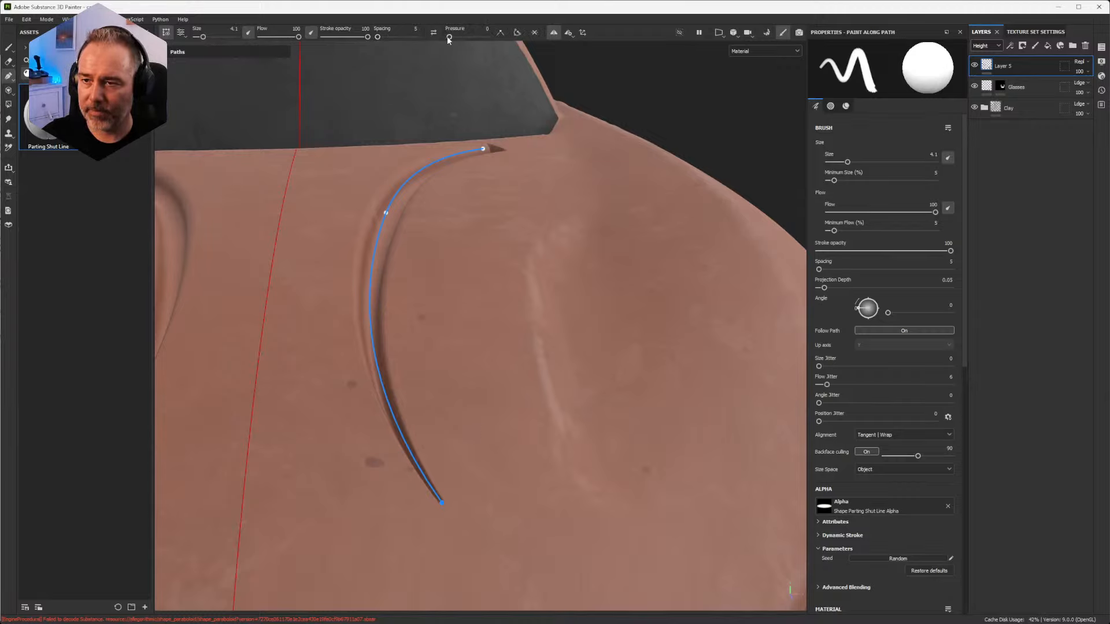
{"action": "left_click_drag", "start_coordinate": [449, 37], "coordinate": [509, 43]}
{"action": "right_click_drag", "start_coordinate": [392, 225], "coordinate": [393, 257], "text": "alt"}
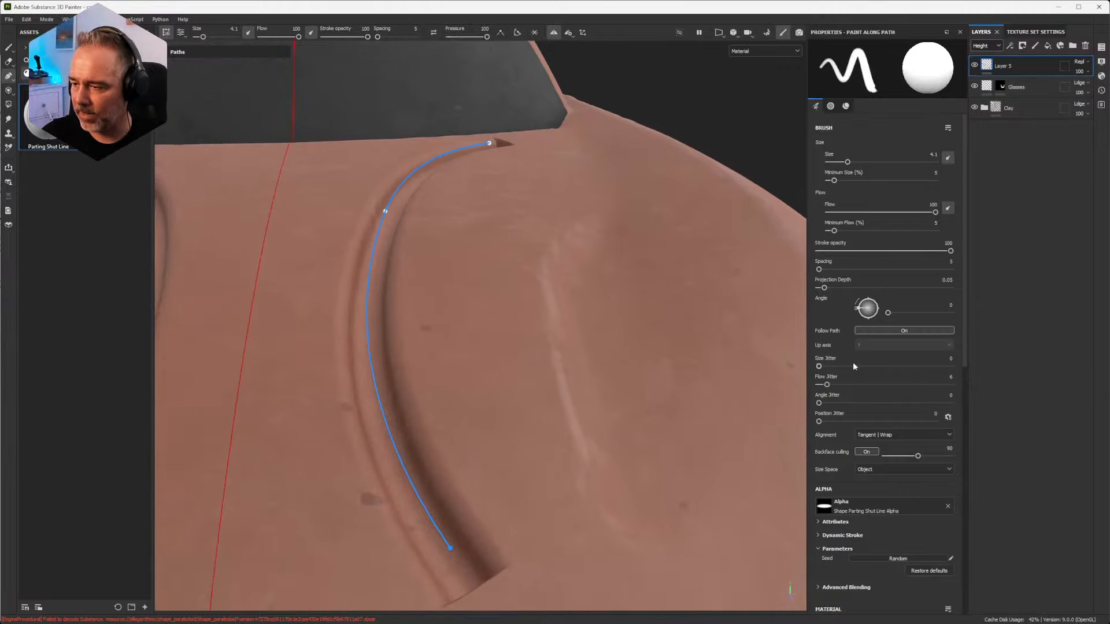
Step: Enable the color, metal, rough and nrm channels of the Parting Shut Line material and inspect the stroke's profile up close
{"action": "scroll", "coordinate": [852, 373], "scroll_direction": "down", "scroll_amount": 5}
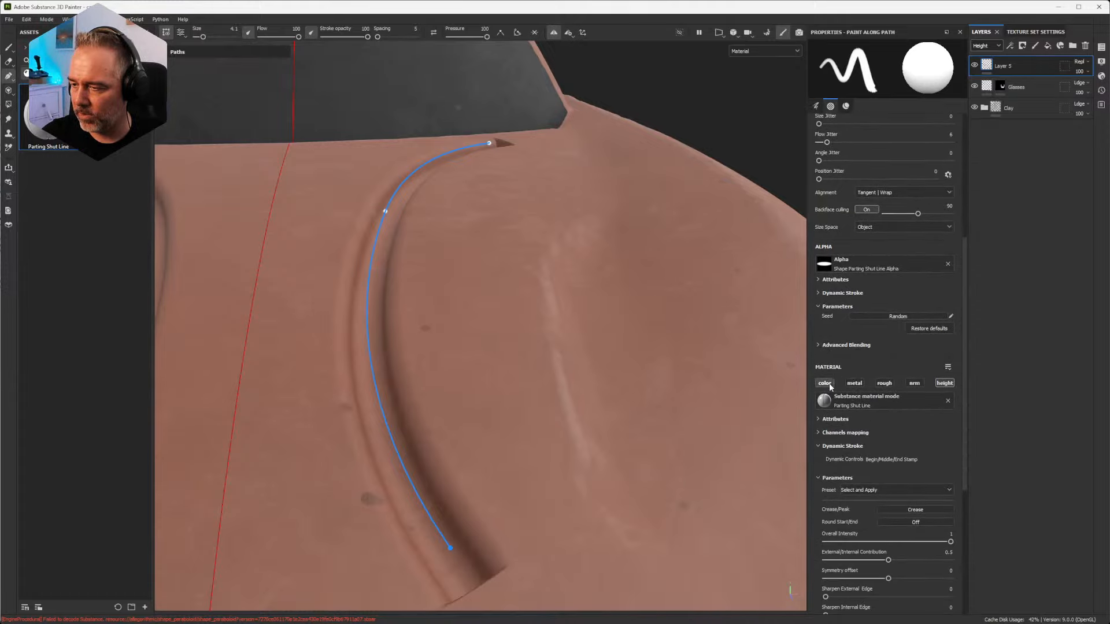
{"action": "left_click", "coordinate": [827, 384]}
{"action": "left_click", "coordinate": [854, 384]}
{"action": "left_click", "coordinate": [884, 384]}
{"action": "left_click", "coordinate": [912, 384]}
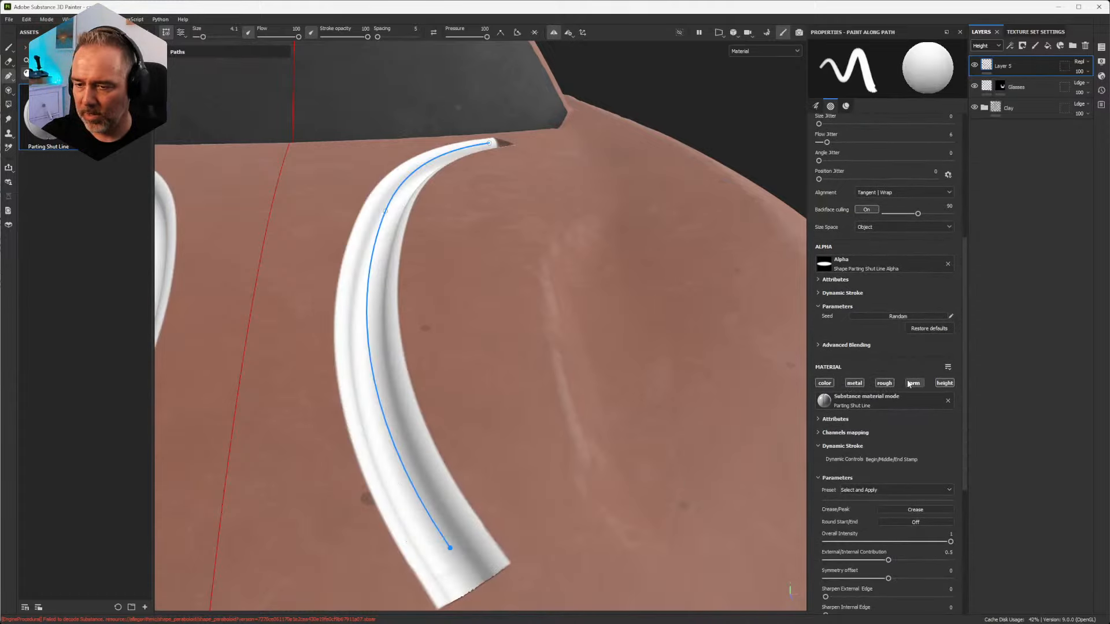
{"action": "mouse_move", "coordinate": [508, 324]}
{"action": "left_mouse_down", "text": "alt"}
{"action": "mouse_move", "coordinate": [505, 372]}
{"action": "mouse_move", "coordinate": [525, 317]}
{"action": "mouse_move", "coordinate": [414, 287]}
{"action": "mouse_move", "coordinate": [555, 280]}
{"action": "left_mouse_up", "text": "alt"}
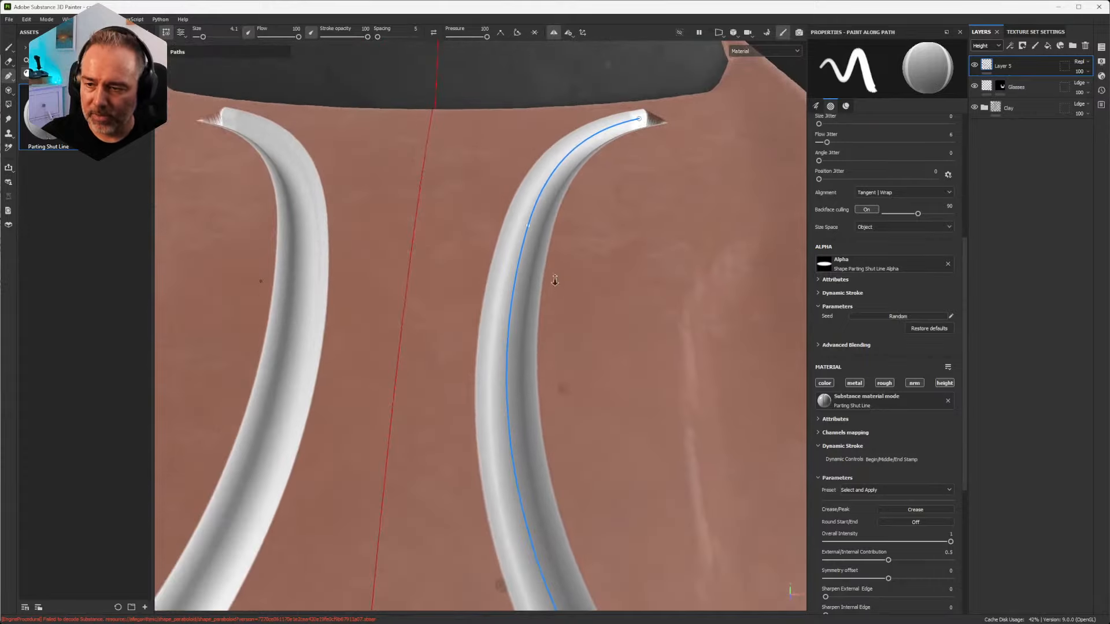
{"action": "mouse_move", "coordinate": [555, 280]}
{"action": "right_mouse_down", "text": "alt"}
{"action": "mouse_move", "coordinate": [510, 503]}
{"action": "mouse_move", "coordinate": [605, 174]}
{"action": "mouse_move", "coordinate": [530, 406]}
{"action": "right_mouse_up", "text": "alt"}
{"action": "mouse_move", "coordinate": [498, 421]}
{"action": "left_mouse_down", "text": "alt"}
{"action": "mouse_move", "coordinate": [549, 308]}
{"action": "mouse_move", "coordinate": [527, 315]}
{"action": "left_mouse_up", "text": "alt"}
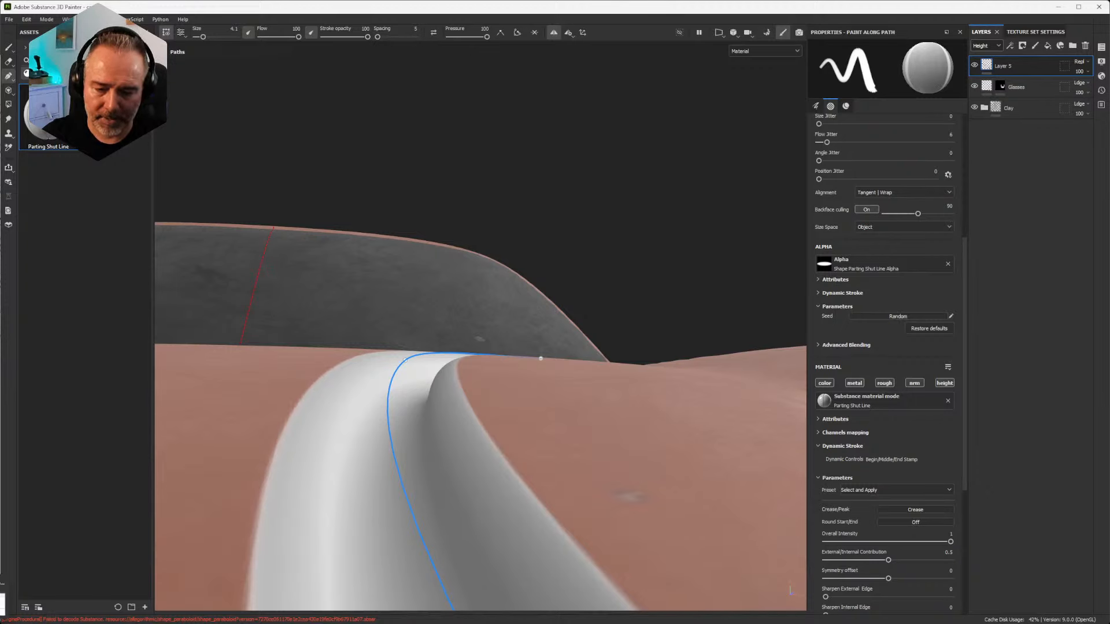
Step: Switch back to the Desmos graph, toggle the f(x) curve off and on, and hide the g(x) and h(x) curves
{"action": "key", "text": "alt+Tab"}
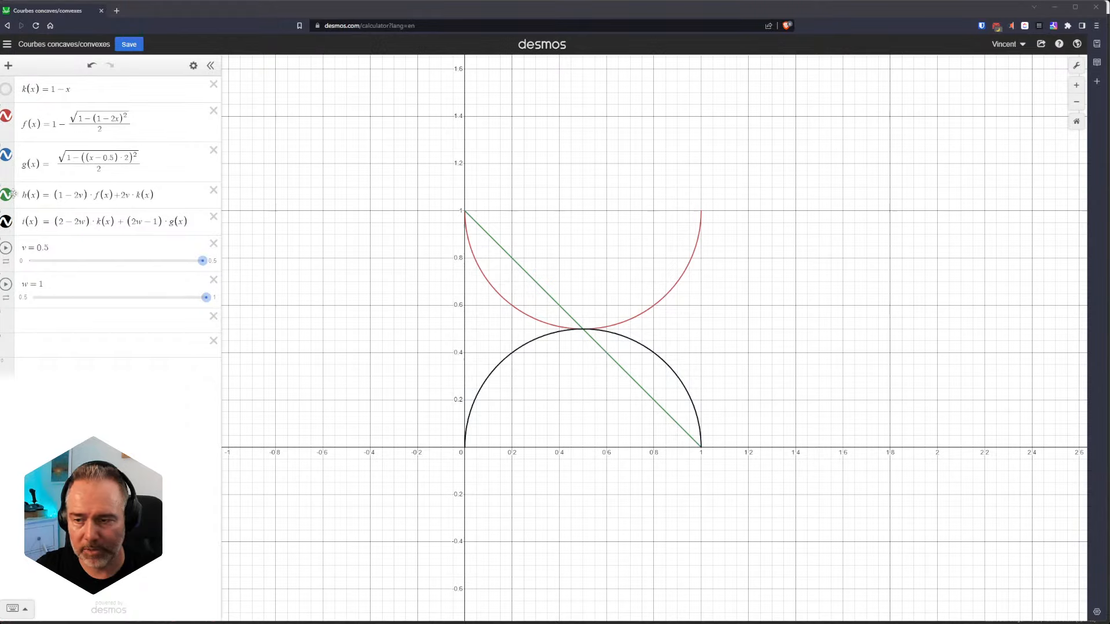
{"action": "left_click", "coordinate": [6, 119]}
{"action": "left_click", "coordinate": [6, 119]}
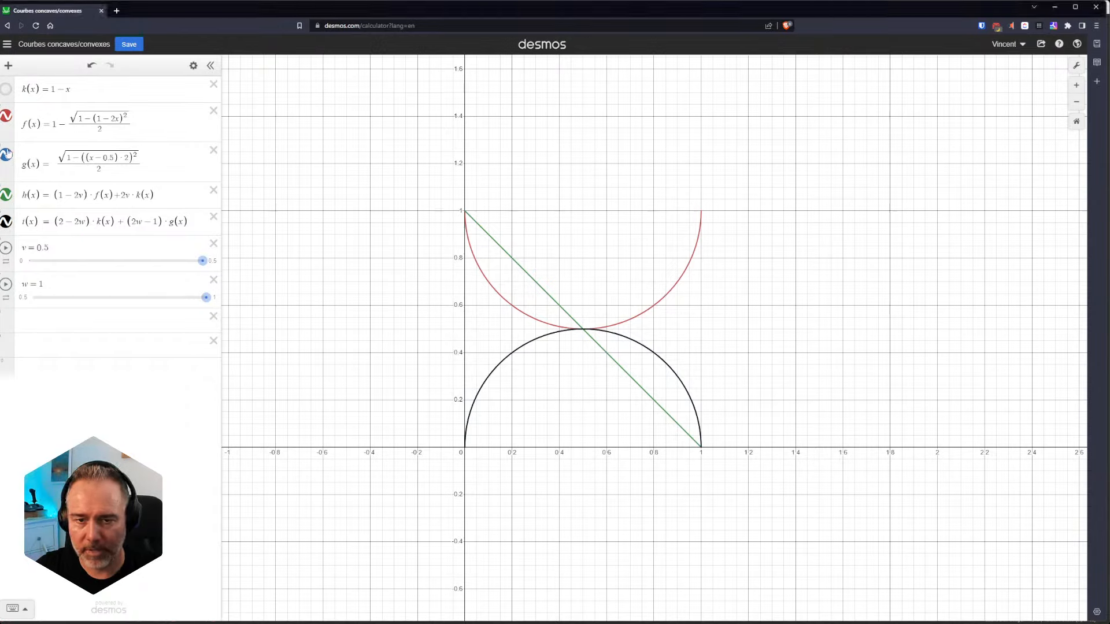
{"action": "left_click", "coordinate": [7, 155]}
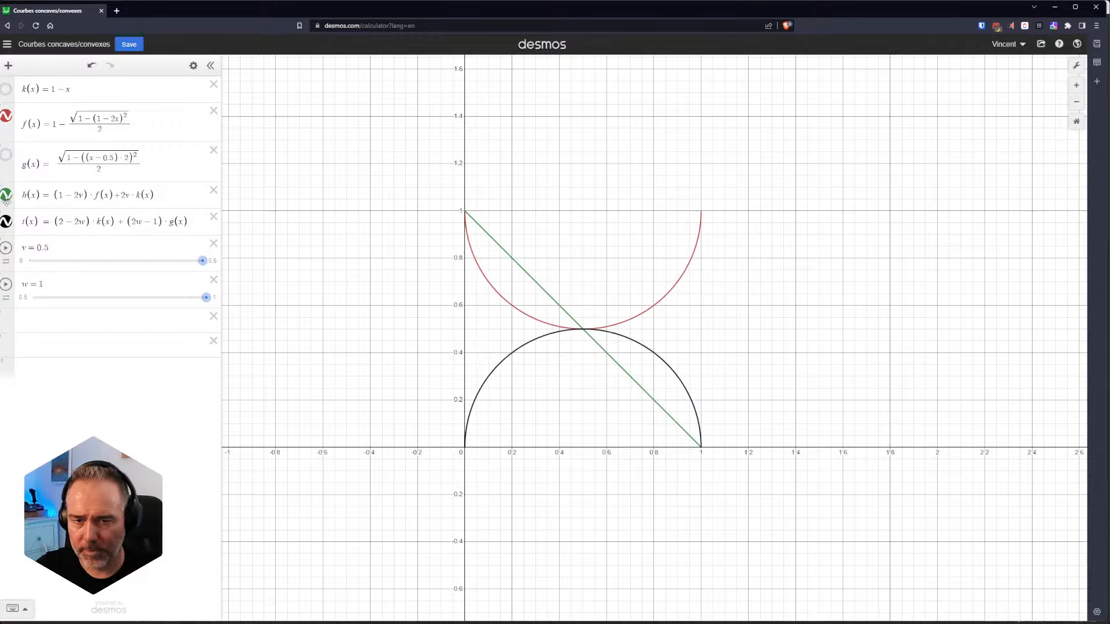
{"action": "left_click", "coordinate": [6, 196]}
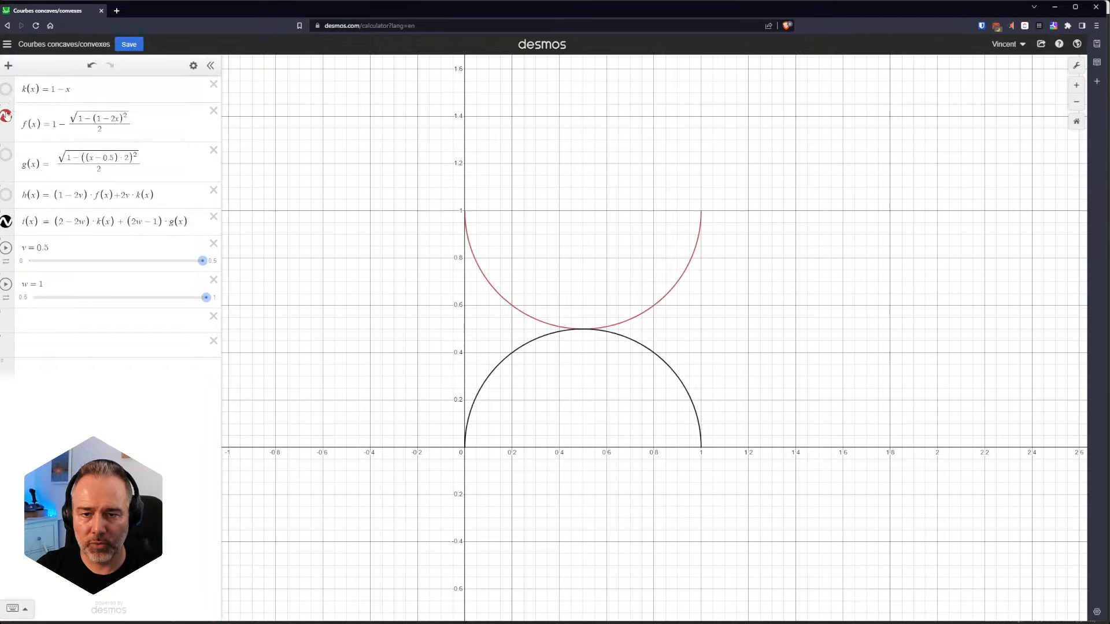
{"action": "left_click", "coordinate": [7, 155]}
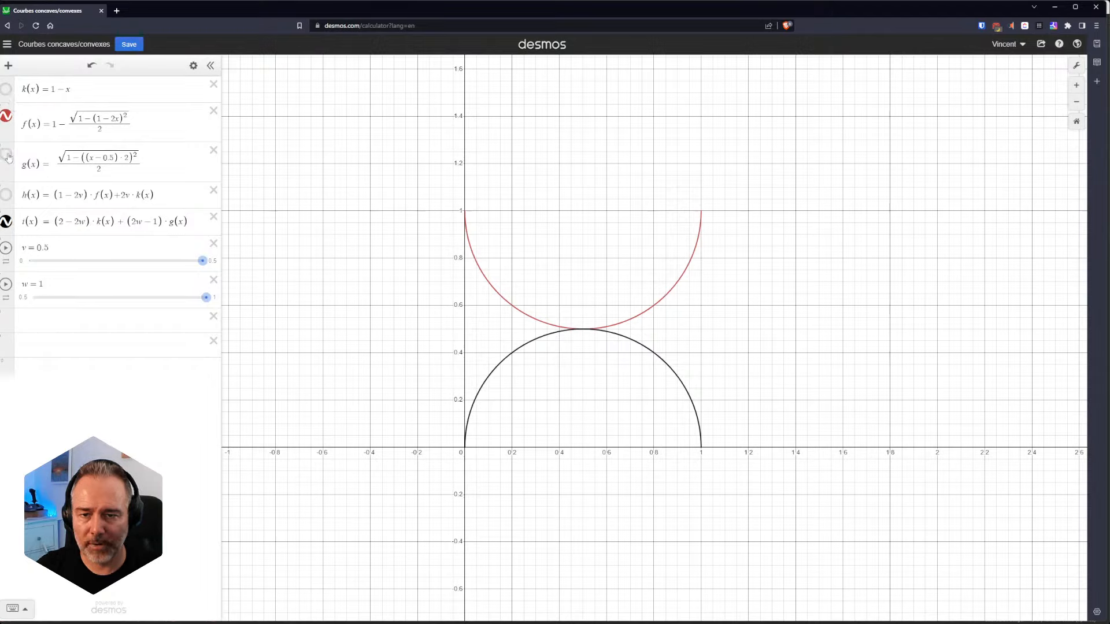
Step: Leave only the f(x) and g(x) curves plotted in Desmos and switch to Substance 3D Designer
{"action": "left_click", "coordinate": [7, 222]}
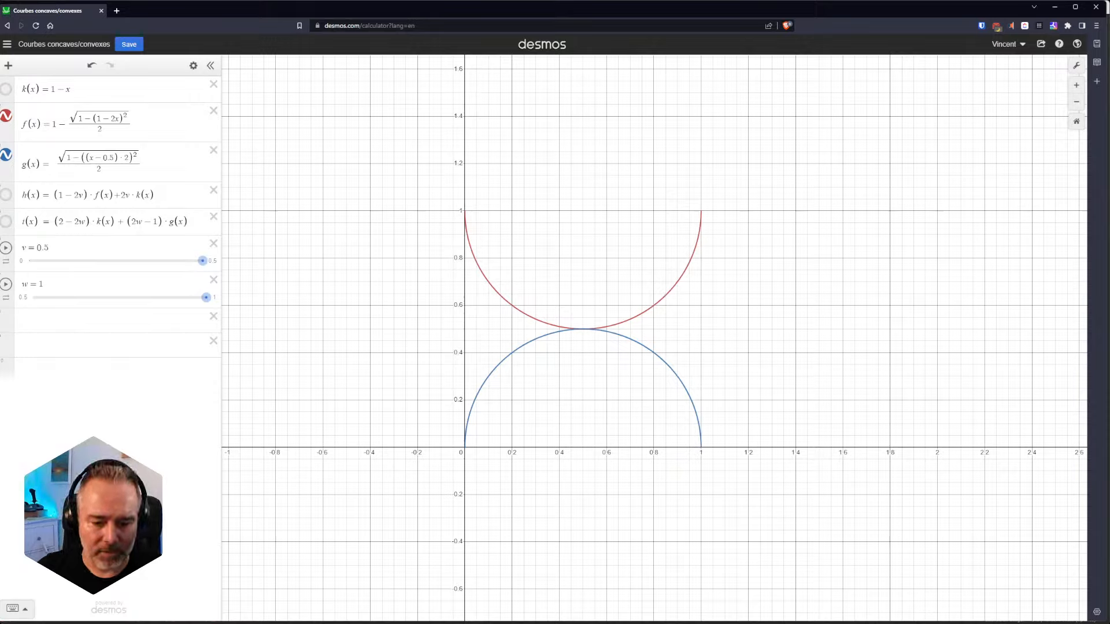
{"action": "left_click", "coordinate": [18, 607]}
Step: Examine the Main Curves Construction frame, where the ShutLine Custom Profile and Value Processor nodes feed the Pixel Processor
{"action": "scroll", "coordinate": [608, 307], "scroll_direction": "down", "scroll_amount": 3}
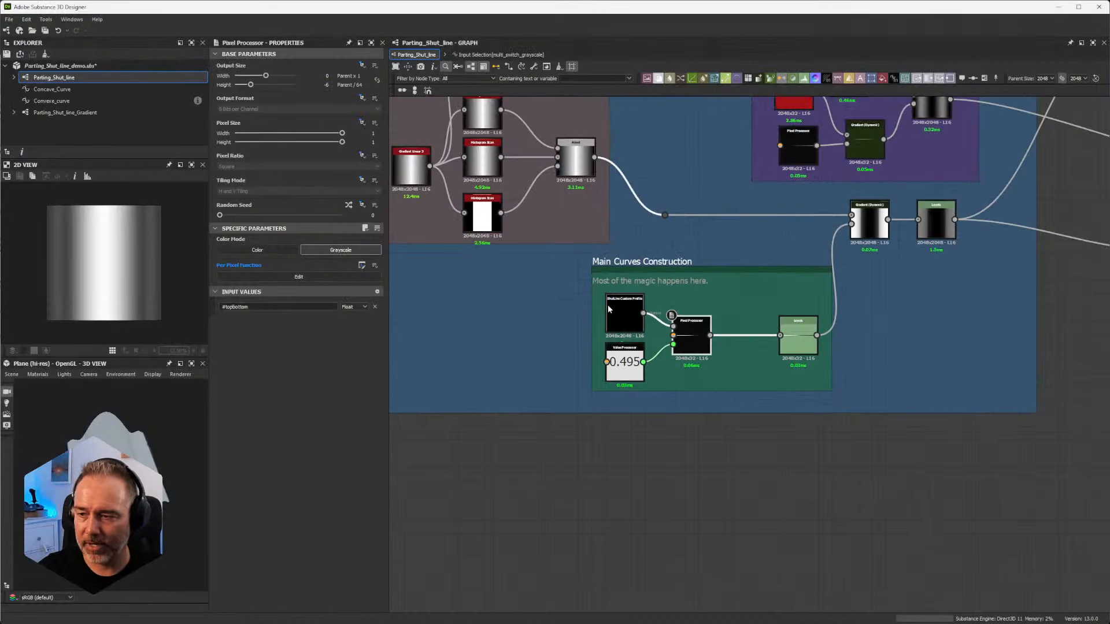
{"action": "scroll", "coordinate": [608, 306], "scroll_direction": "down", "scroll_amount": 3}
{"action": "middle_click_drag", "start_coordinate": [555, 279], "coordinate": [621, 385]}
{"action": "scroll", "coordinate": [622, 384], "scroll_direction": "up", "scroll_amount": 4}
{"action": "scroll", "coordinate": [636, 444], "scroll_direction": "up", "scroll_amount": 3}
{"action": "middle_click_drag", "start_coordinate": [606, 445], "coordinate": [510, 278]}
{"action": "middle_click_drag", "start_coordinate": [862, 322], "coordinate": [707, 304]}
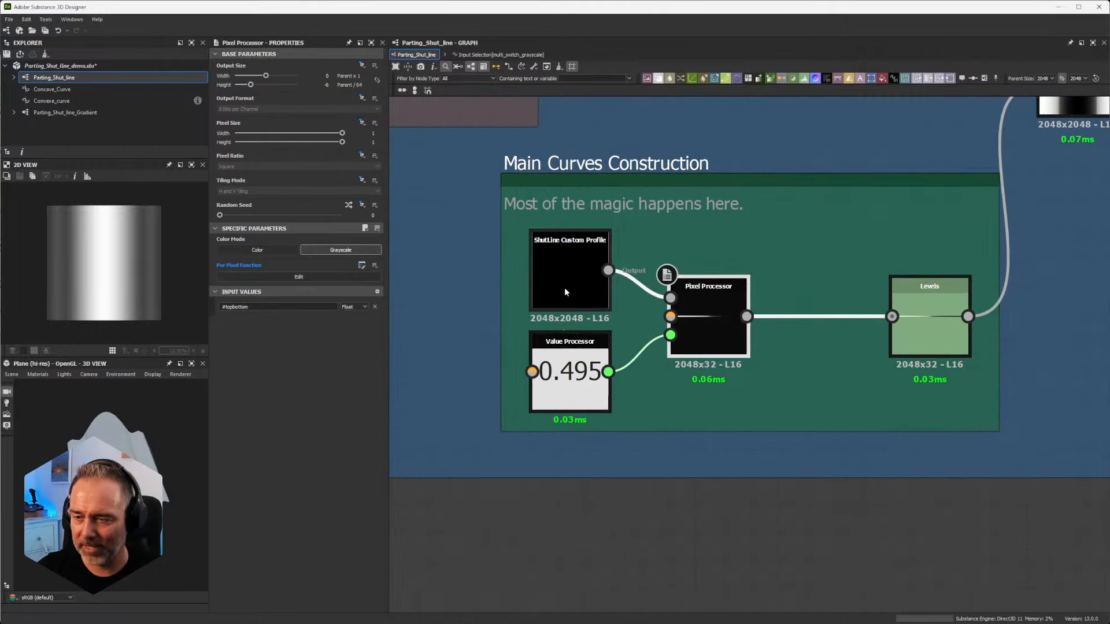
{"action": "scroll", "coordinate": [566, 284], "scroll_direction": "down", "scroll_amount": 2}
{"action": "scroll", "coordinate": [588, 235], "scroll_direction": "up", "scroll_amount": 1}
{"action": "scroll", "coordinate": [574, 263], "scroll_direction": "up", "scroll_amount": 3}
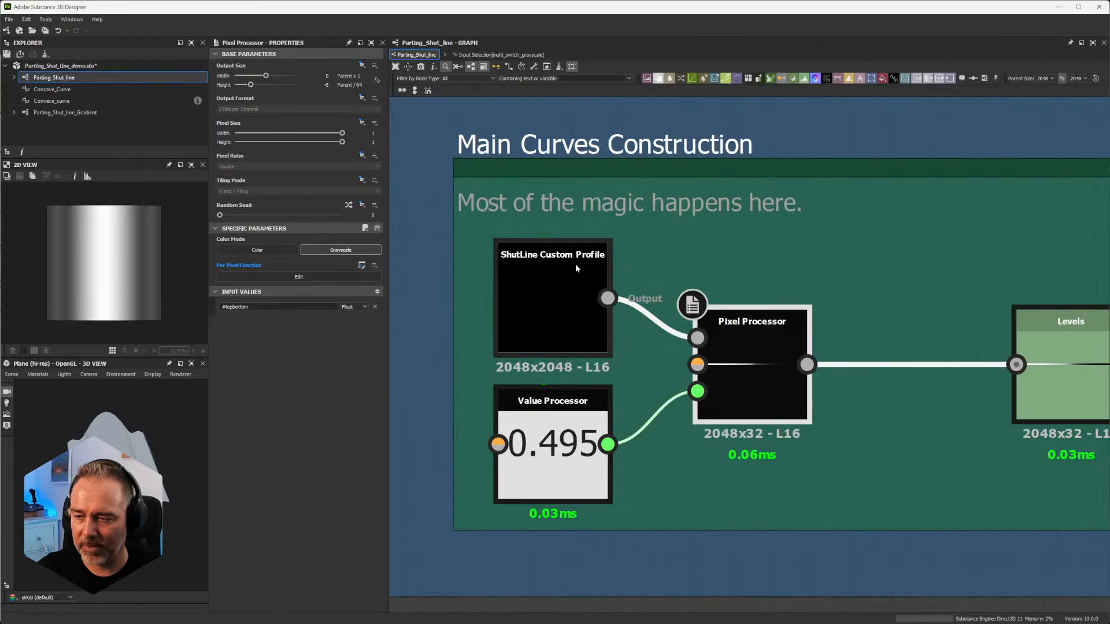
{"action": "scroll", "coordinate": [561, 300], "scroll_direction": "down", "scroll_amount": 5}
{"action": "scroll", "coordinate": [580, 312], "scroll_direction": "up", "scroll_amount": 3}
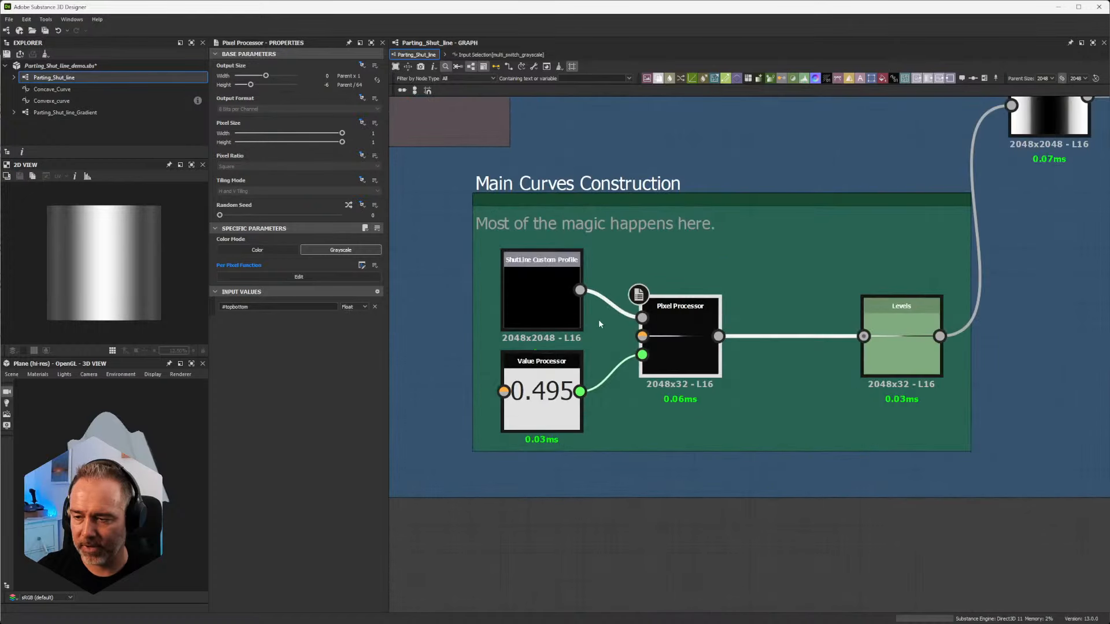
{"action": "middle_click_drag", "start_coordinate": [648, 347], "coordinate": [604, 349]}
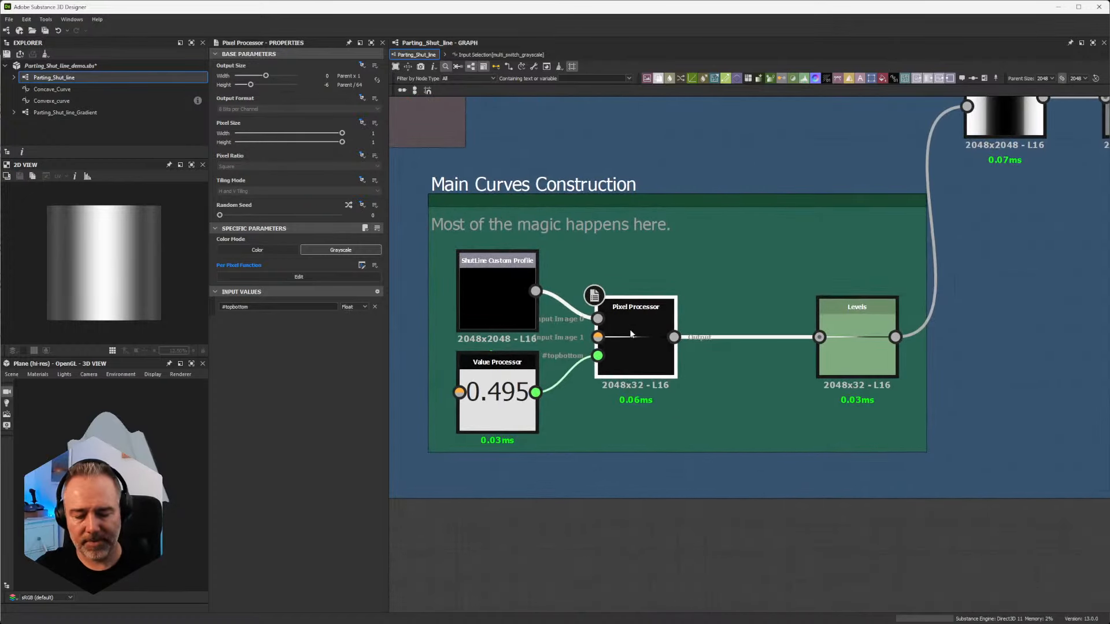
Step: Open the Pixel Processor's per-pixel function and look over the Convexe emboss and Concave emboss frames
{"action": "double_click", "coordinate": [632, 335]}
{"action": "scroll", "coordinate": [649, 255], "scroll_direction": "up", "scroll_amount": 4}
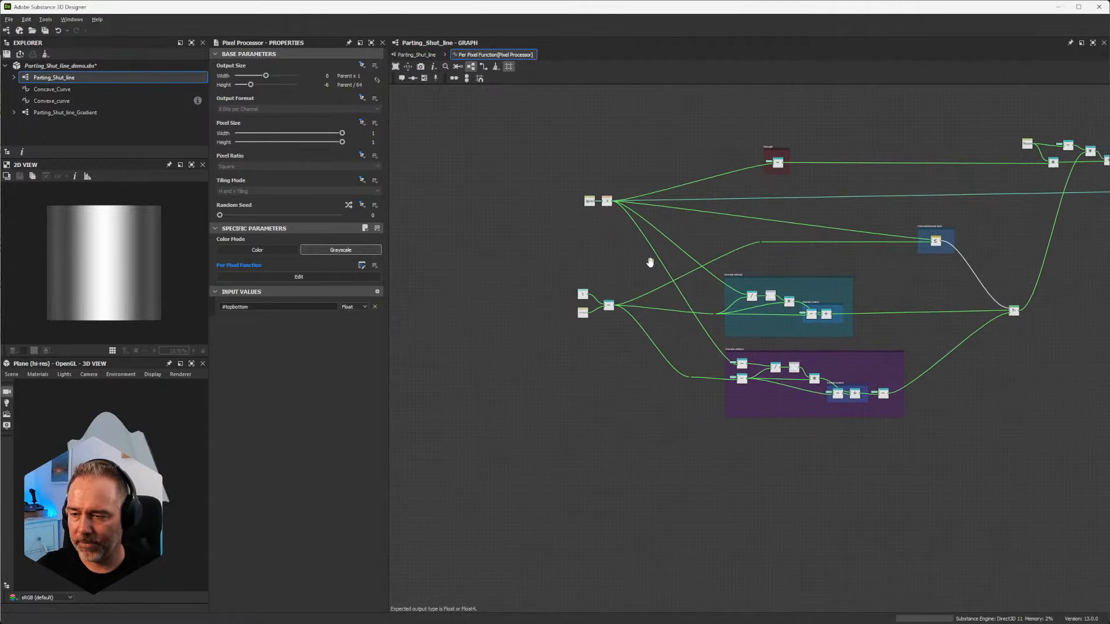
{"action": "scroll", "coordinate": [802, 304], "scroll_direction": "up", "scroll_amount": 4}
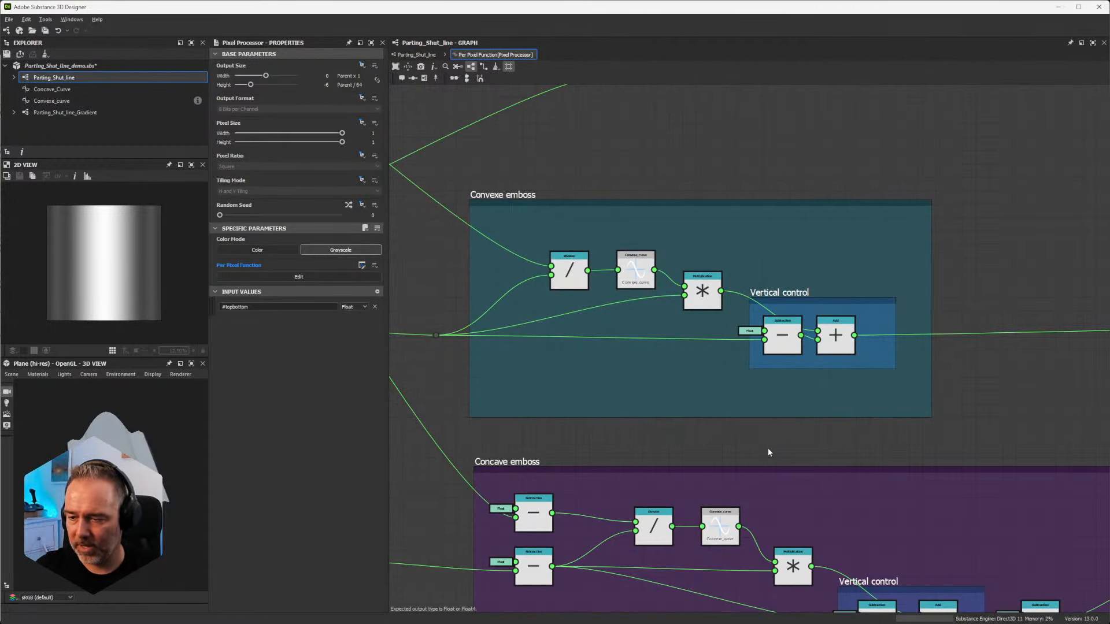
{"action": "middle_click_drag", "start_coordinate": [681, 431], "coordinate": [717, 224]}
{"action": "middle_click_drag", "start_coordinate": [639, 298], "coordinate": [688, 451]}
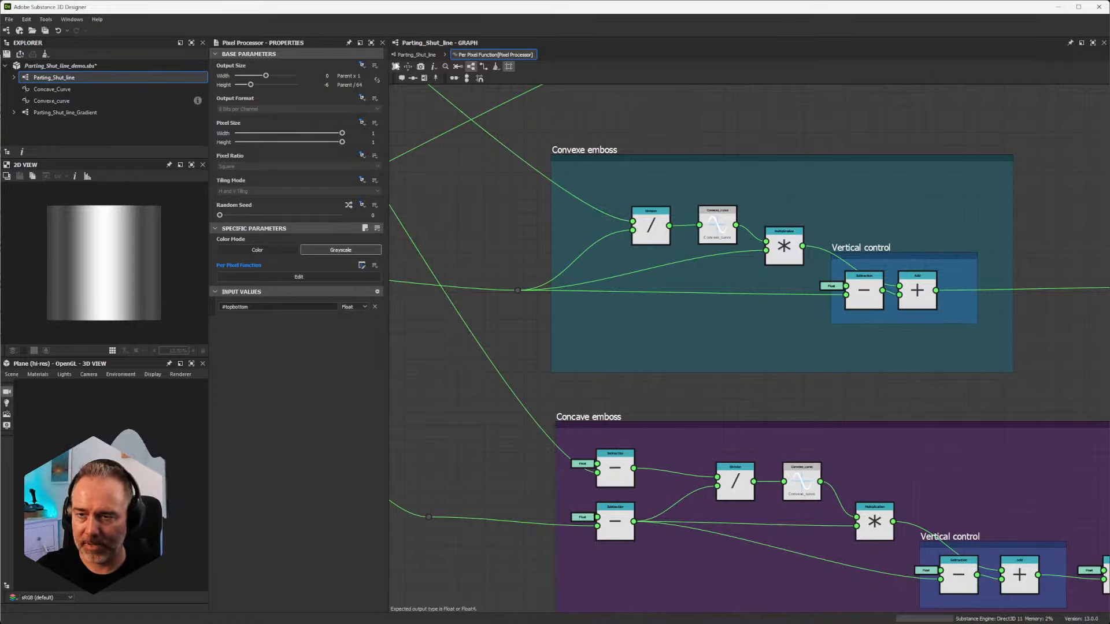
Step: Revisit the Pixel Processor node in the Parting_Shut_line graph, return to its per-pixel function and orbit the 3D preview
{"action": "left_click", "coordinate": [416, 54]}
{"action": "right_click", "coordinate": [602, 581]}
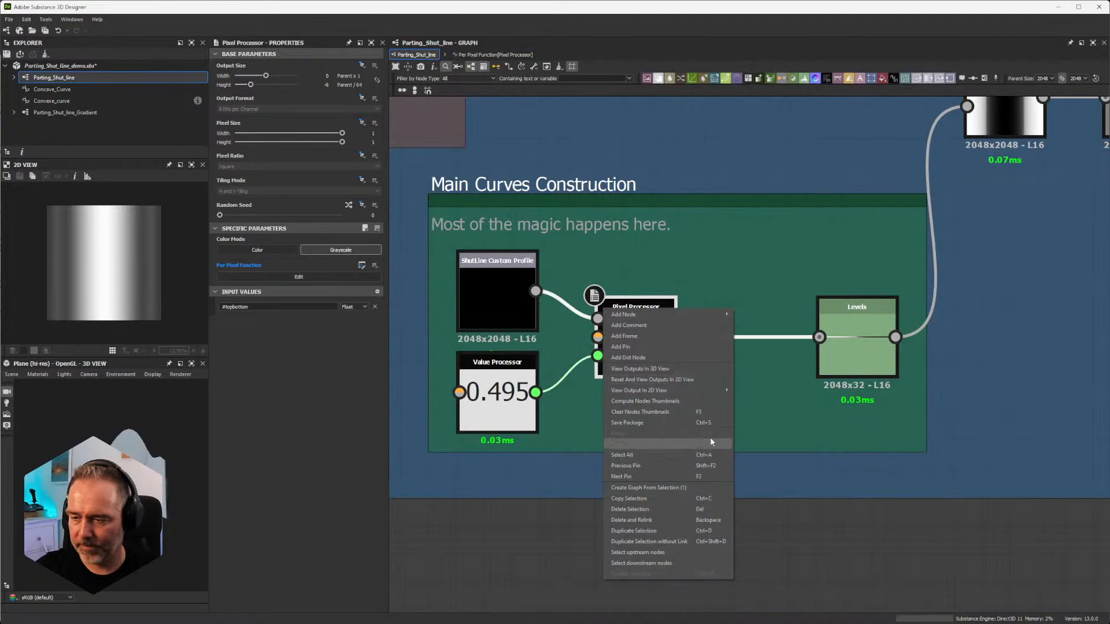
{"action": "left_click", "coordinate": [696, 366]}
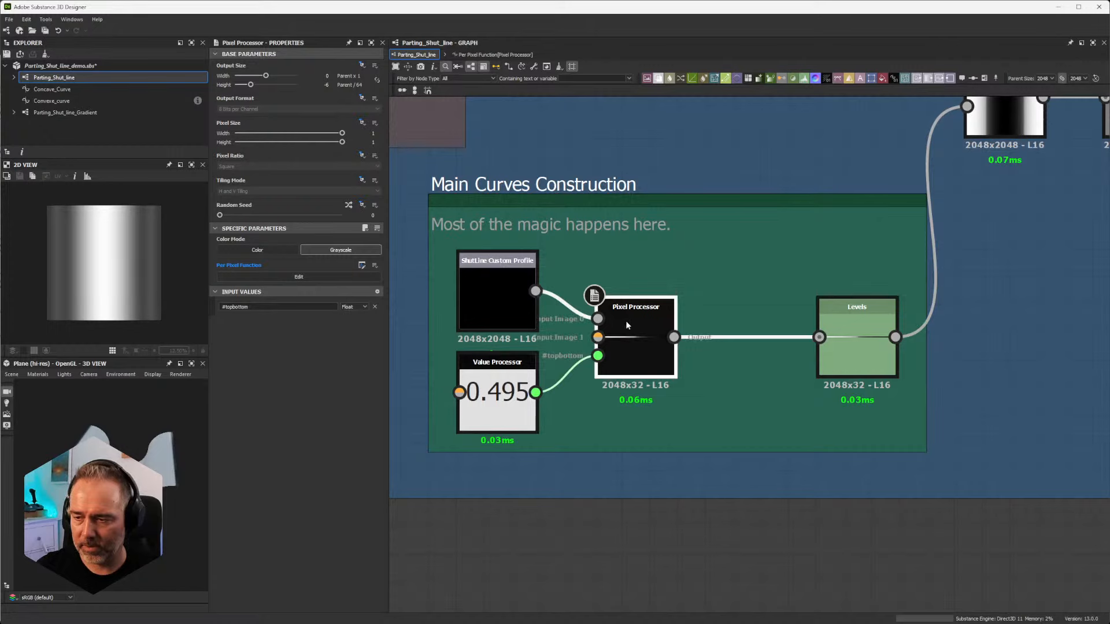
{"action": "left_click", "coordinate": [496, 55]}
{"action": "left_click_drag", "start_coordinate": [70, 446], "coordinate": [113, 445]}
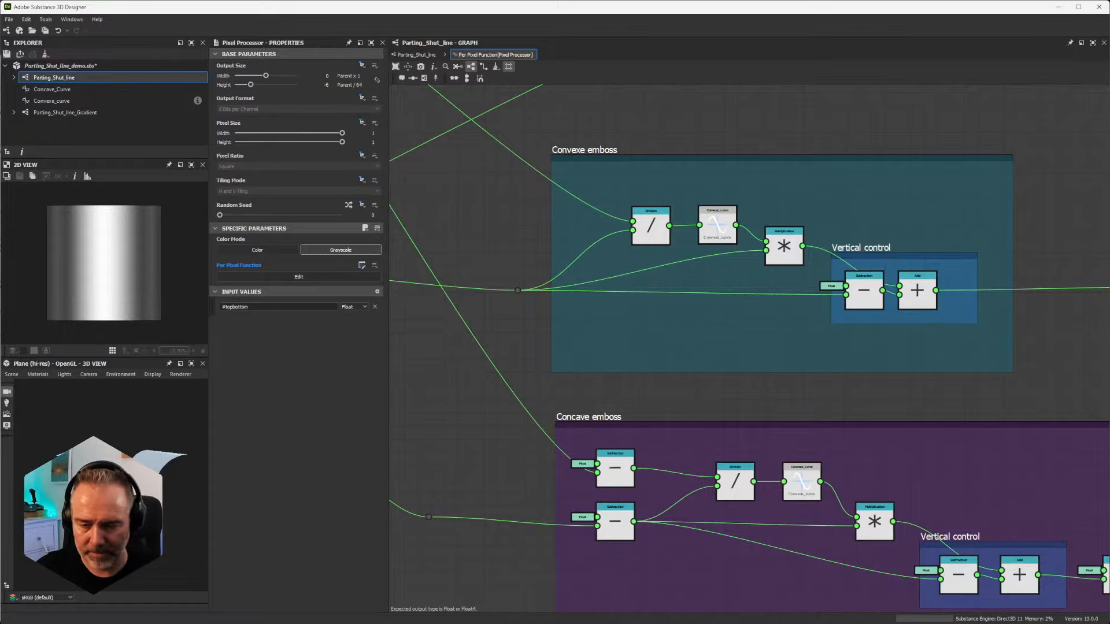
Step: Trace the $pos X and 1 minus #topbottom inputs into the Division node of the Convexe emboss frame
{"action": "scroll", "coordinate": [703, 327], "scroll_direction": "down", "scroll_amount": 3}
{"action": "middle_click_drag", "start_coordinate": [790, 332], "coordinate": [733, 430]}
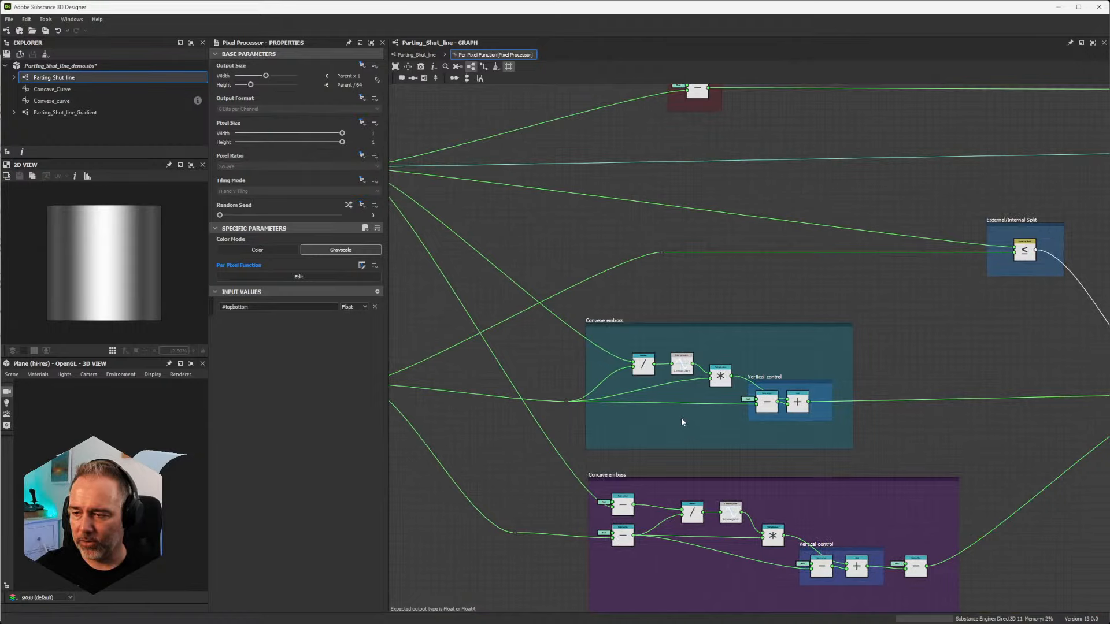
{"action": "scroll", "coordinate": [681, 418], "scroll_direction": "up", "scroll_amount": 6}
{"action": "scroll", "coordinate": [525, 277], "scroll_direction": "down", "scroll_amount": 4}
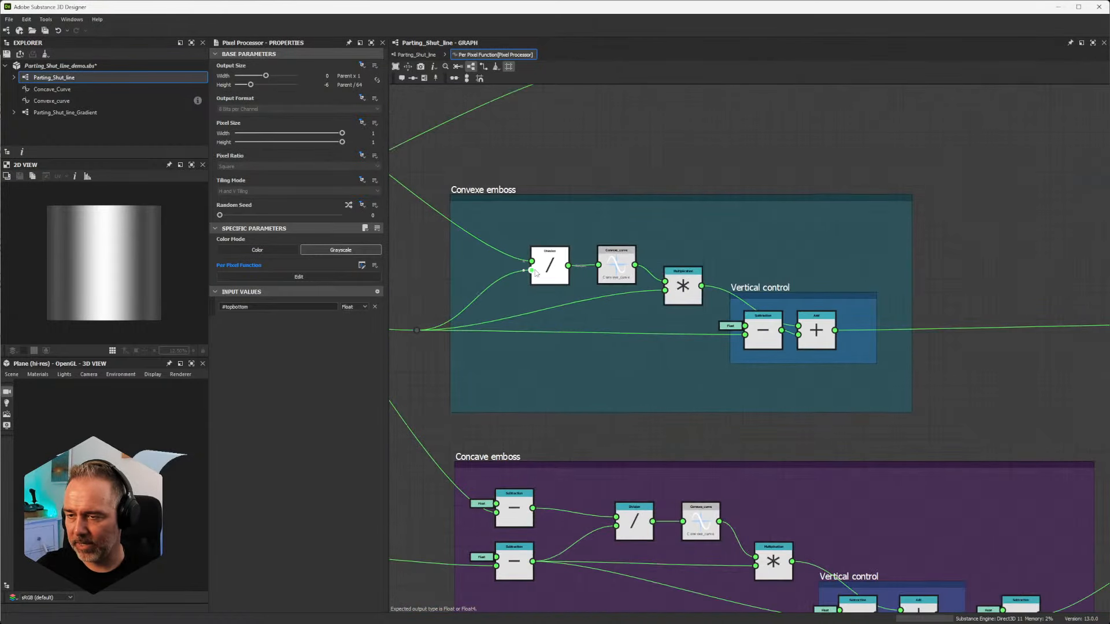
{"action": "middle_click_drag", "start_coordinate": [509, 264], "coordinate": [759, 332]}
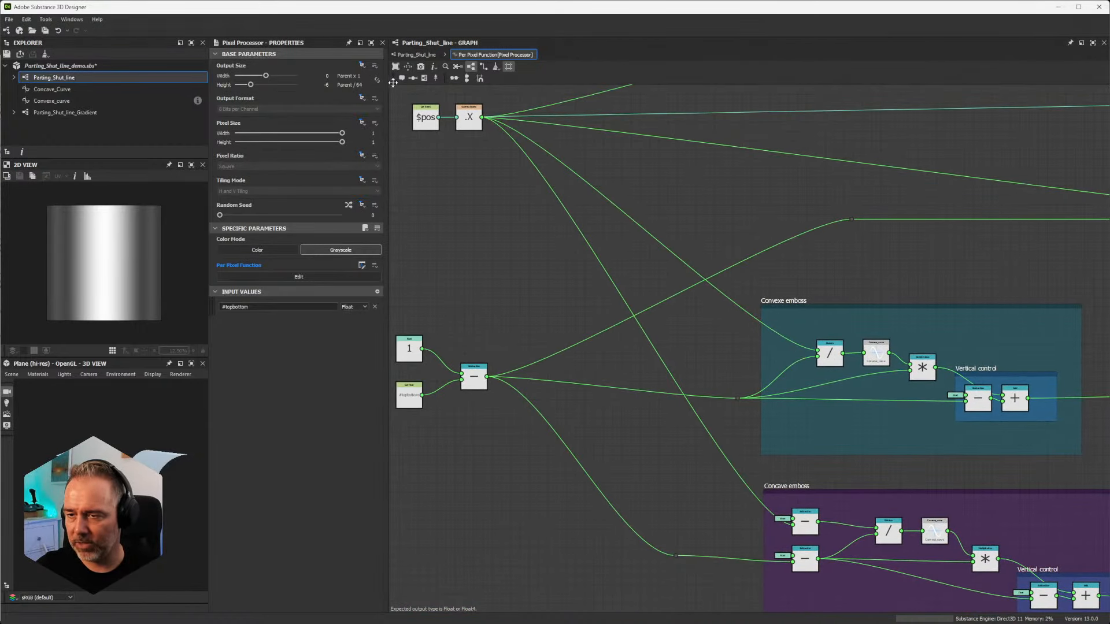
{"action": "middle_click_drag", "start_coordinate": [449, 347], "coordinate": [585, 308]}
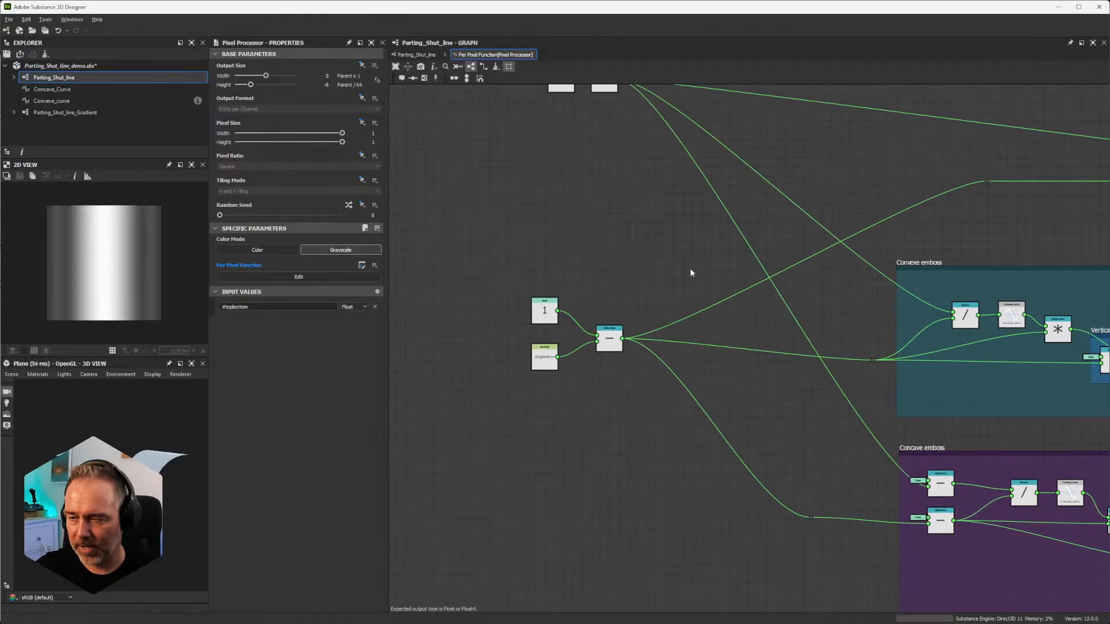
{"action": "middle_click_drag", "start_coordinate": [803, 277], "coordinate": [577, 307]}
{"action": "scroll", "coordinate": [694, 347], "scroll_direction": "up", "scroll_amount": 6}
{"action": "scroll", "coordinate": [695, 351], "scroll_direction": "down", "scroll_amount": 6}
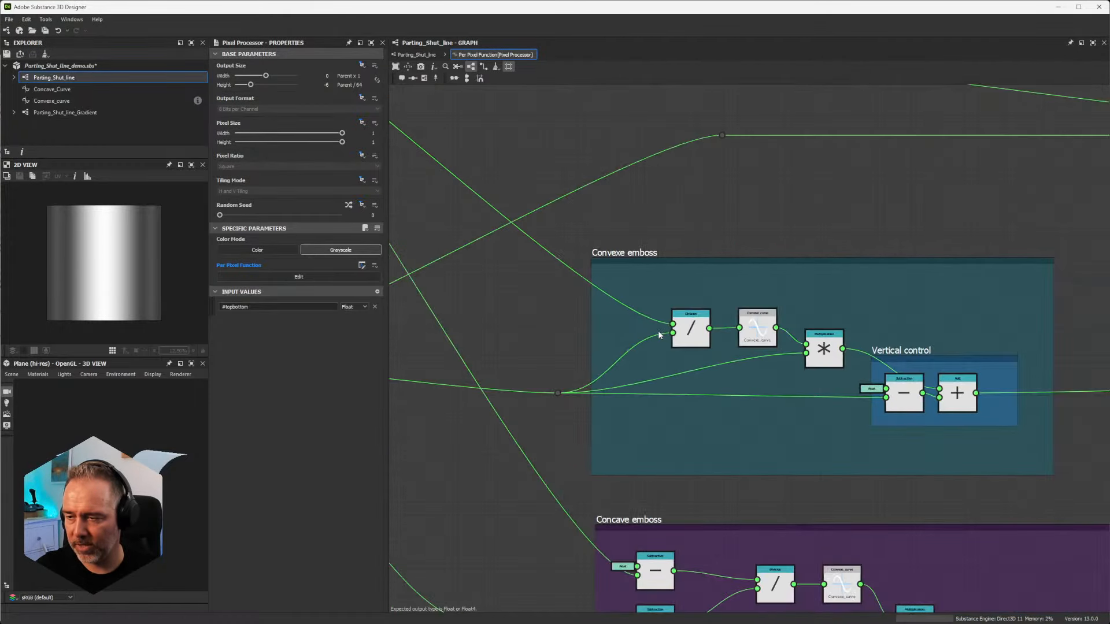
{"action": "scroll", "coordinate": [565, 354], "scroll_direction": "up", "scroll_amount": 3}
{"action": "scroll", "coordinate": [578, 324], "scroll_direction": "down", "scroll_amount": 3}
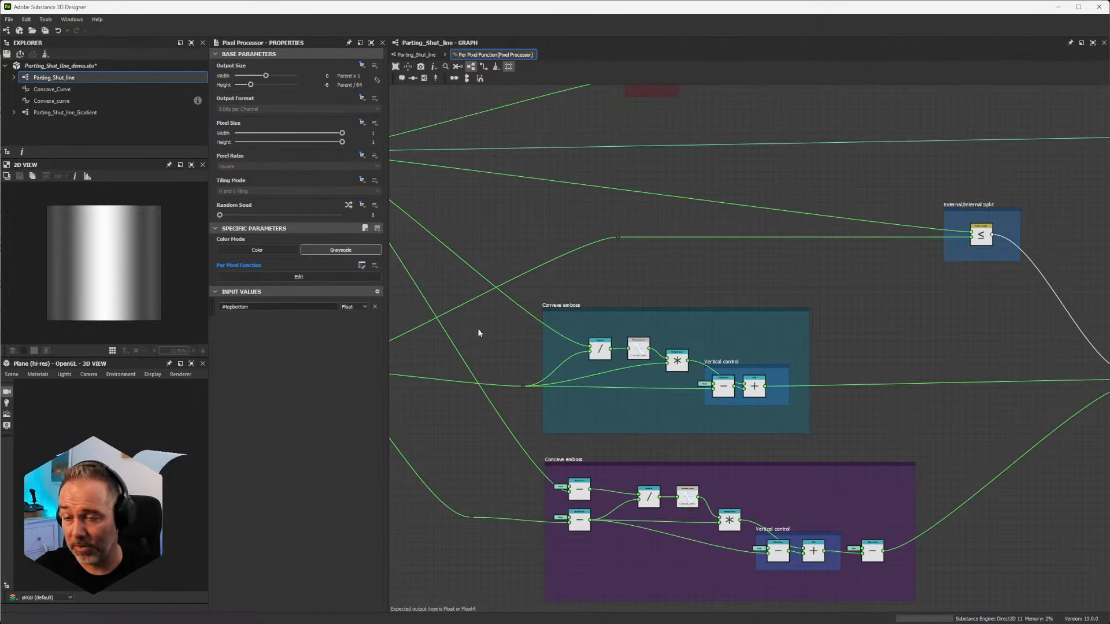
{"action": "middle_click_drag", "start_coordinate": [478, 333], "coordinate": [835, 456]}
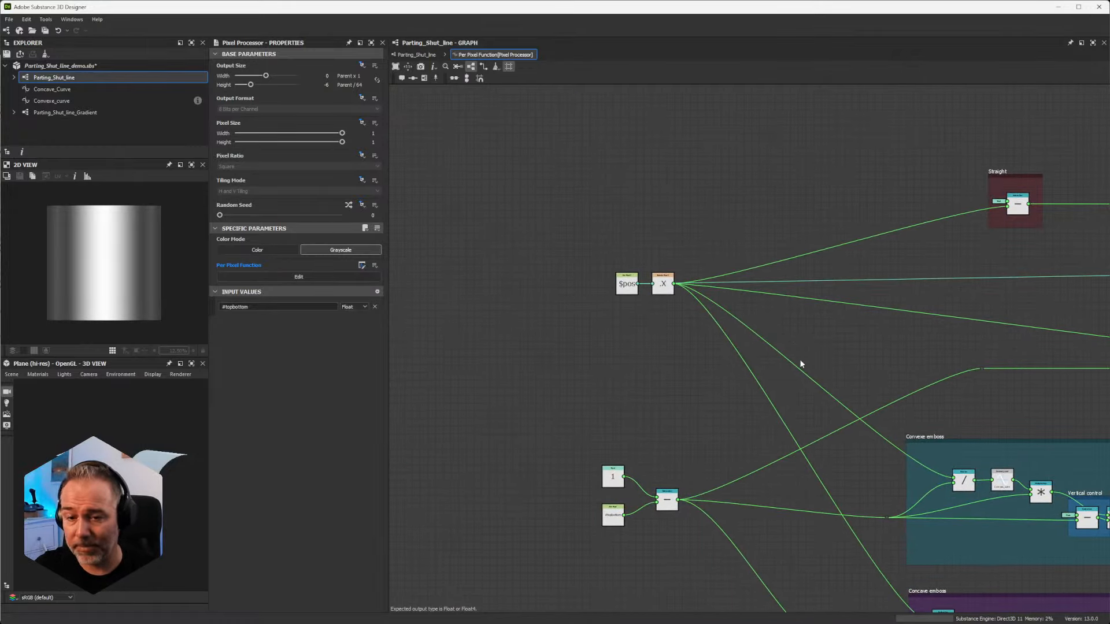
Step: In the Parting_Shut_line graph, set the Gradient Linear 3 node's relative output height to -6 and restore it to 0
{"action": "left_click", "coordinate": [416, 54]}
{"action": "middle_click_drag", "start_coordinate": [467, 146], "coordinate": [743, 402]}
{"action": "middle_click_drag", "start_coordinate": [479, 238], "coordinate": [851, 290]}
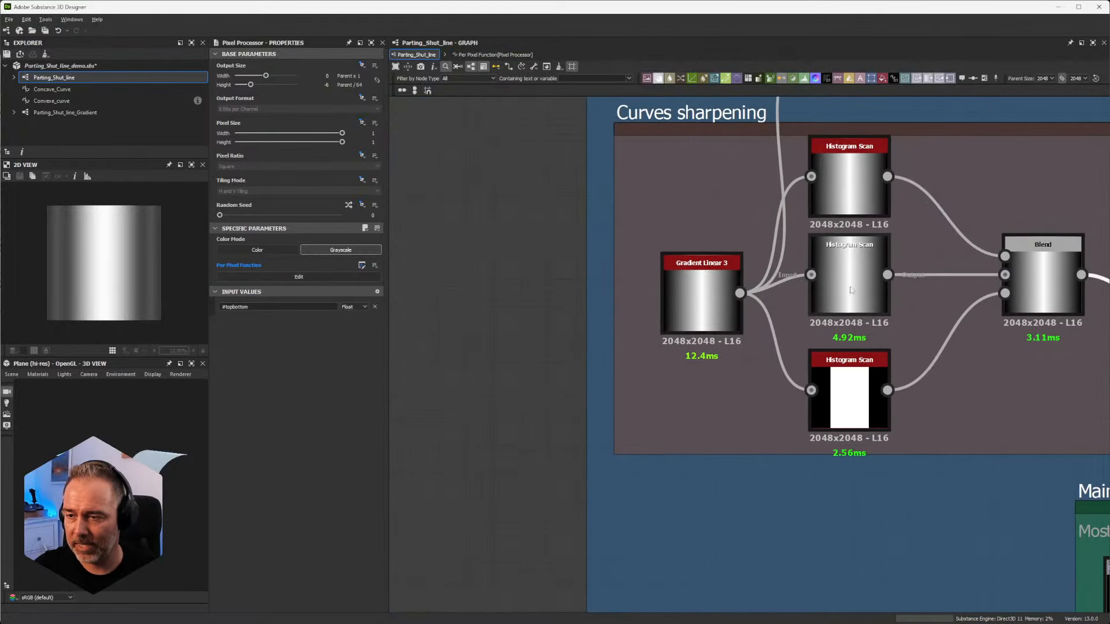
{"action": "left_click", "coordinate": [669, 287]}
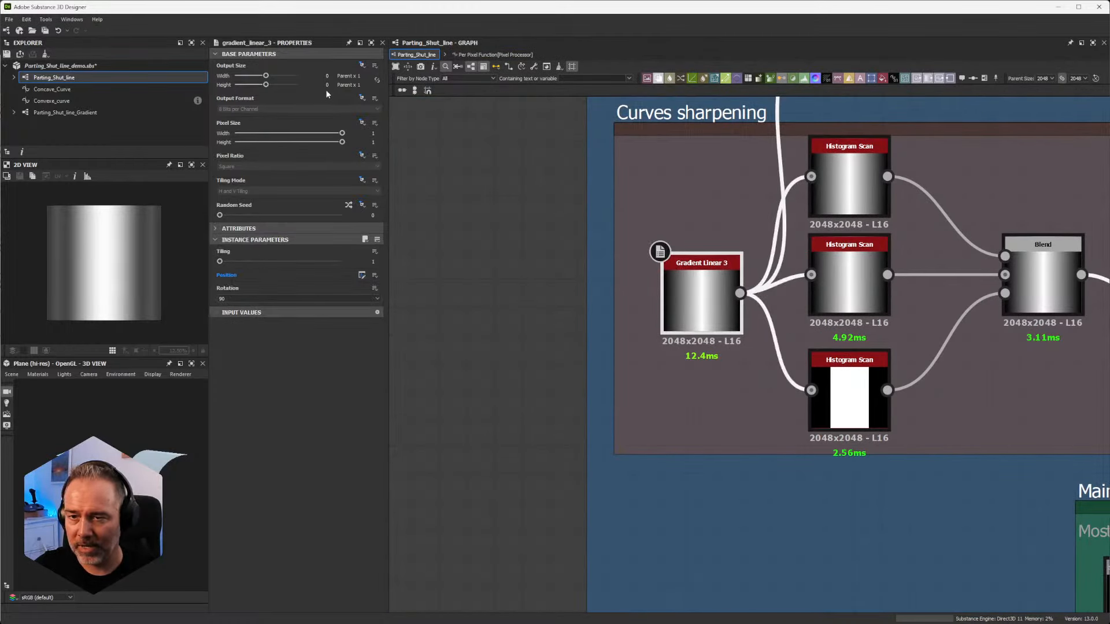
{"action": "left_click_drag", "start_coordinate": [266, 86], "coordinate": [251, 85]}
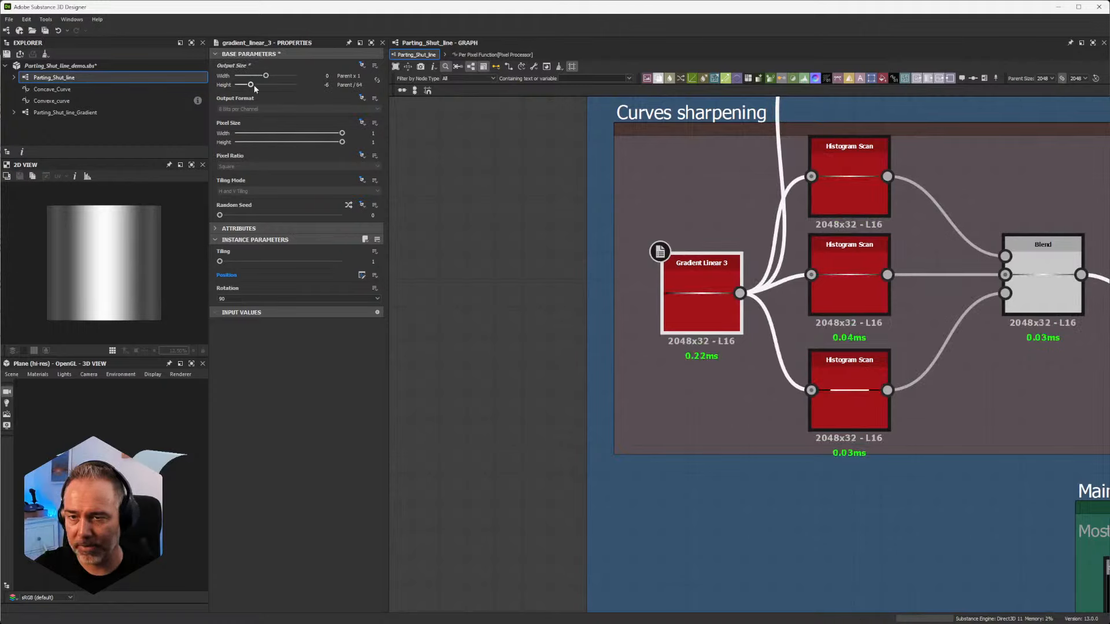
{"action": "left_click_drag", "start_coordinate": [252, 86], "coordinate": [266, 86]}
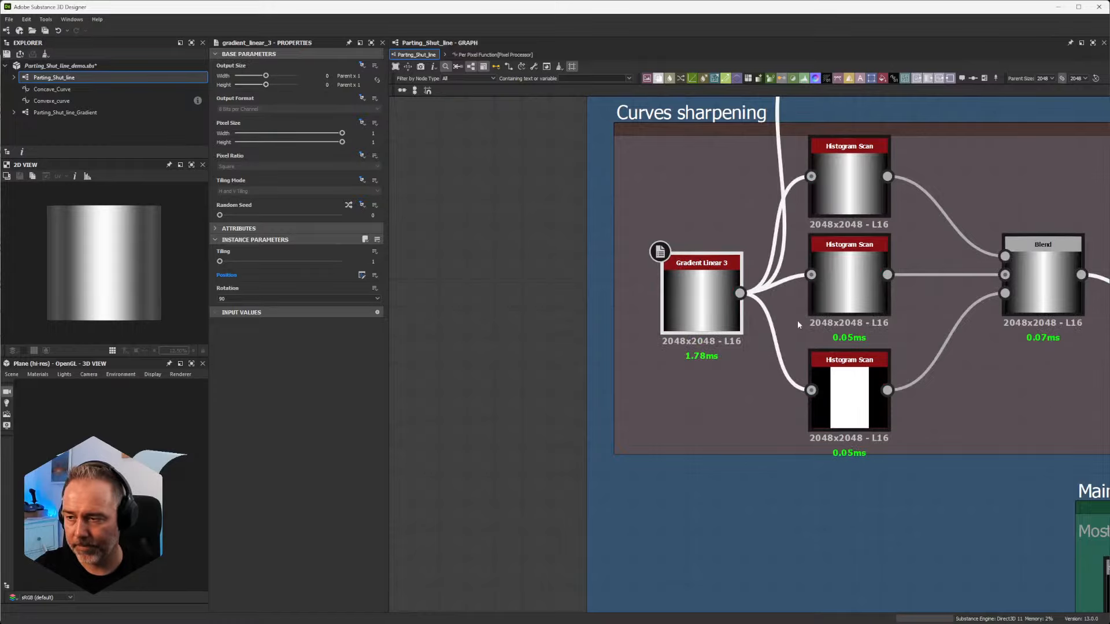
Step: Return to the per-pixel function and inspect the Division, Convexe_curve and Multiplication nodes in the Convexe emboss frame
{"action": "left_click", "coordinate": [494, 54]}
{"action": "middle_click_drag", "start_coordinate": [916, 357], "coordinate": [730, 283]}
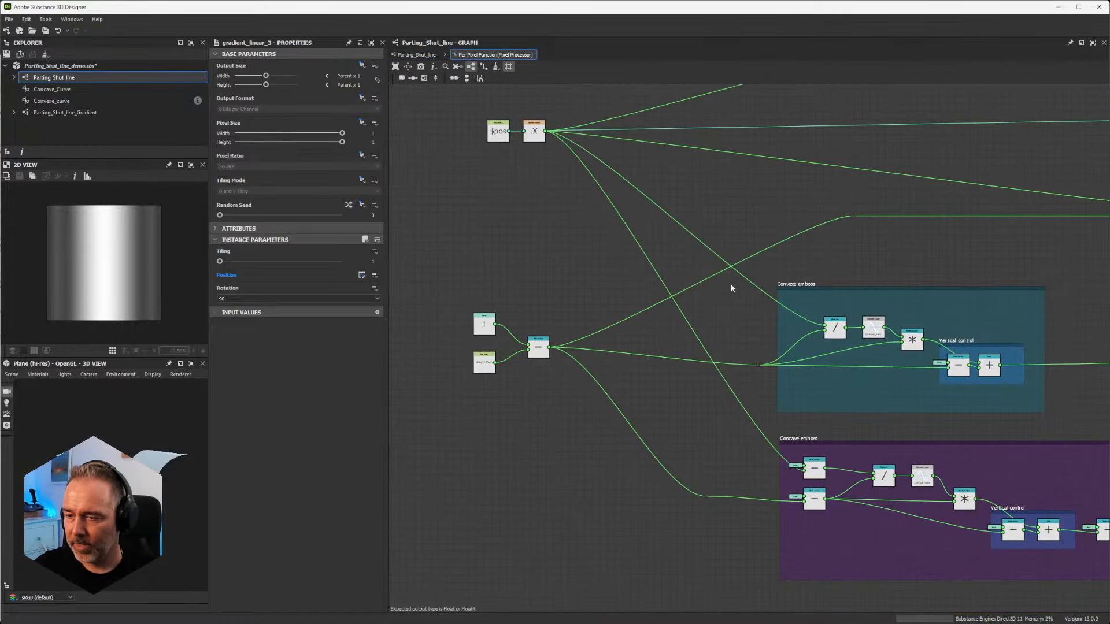
{"action": "scroll", "coordinate": [730, 284], "scroll_direction": "up", "scroll_amount": 3}
{"action": "scroll", "coordinate": [800, 355], "scroll_direction": "down", "scroll_amount": 5}
{"action": "middle_click_drag", "start_coordinate": [984, 437], "coordinate": [805, 219]}
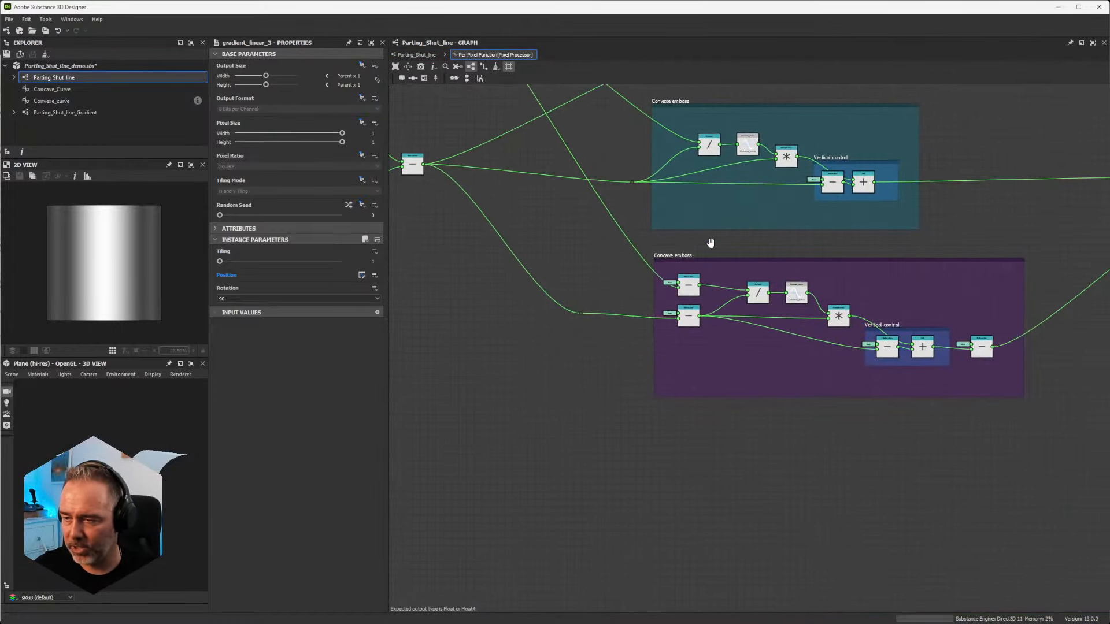
{"action": "scroll", "coordinate": [776, 231], "scroll_direction": "down", "scroll_amount": 2}
{"action": "scroll", "coordinate": [775, 194], "scroll_direction": "up", "scroll_amount": 8}
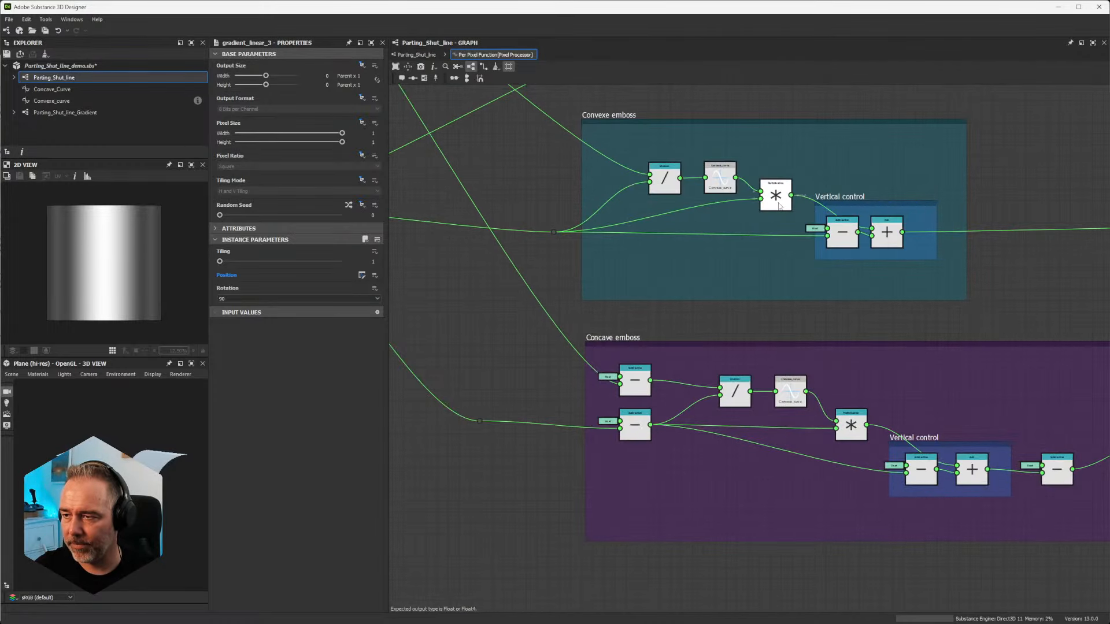
{"action": "middle_click_drag", "start_coordinate": [773, 179], "coordinate": [864, 258]}
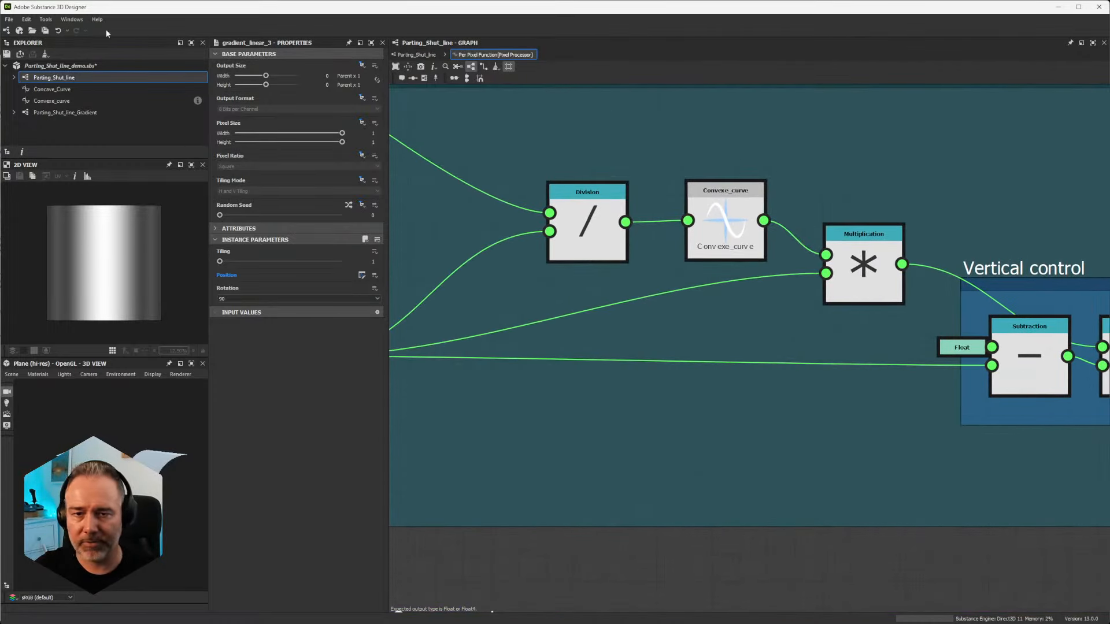
Step: Open the Convexe_curve function from the package and select all of its nodes
{"action": "left_click", "coordinate": [60, 101]}
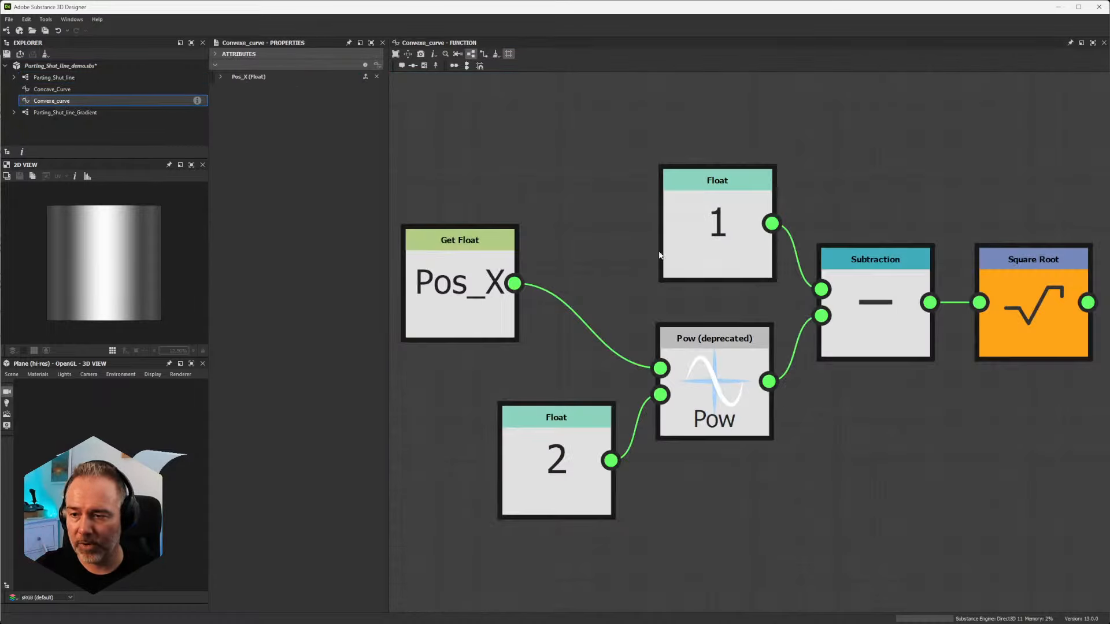
{"action": "scroll", "coordinate": [665, 250], "scroll_direction": "down", "scroll_amount": 6}
{"action": "scroll", "coordinate": [665, 245], "scroll_direction": "up", "scroll_amount": 1}
{"action": "left_click_drag", "start_coordinate": [527, 170], "coordinate": [898, 398]}
{"action": "scroll", "coordinate": [883, 366], "scroll_direction": "up", "scroll_amount": 4}
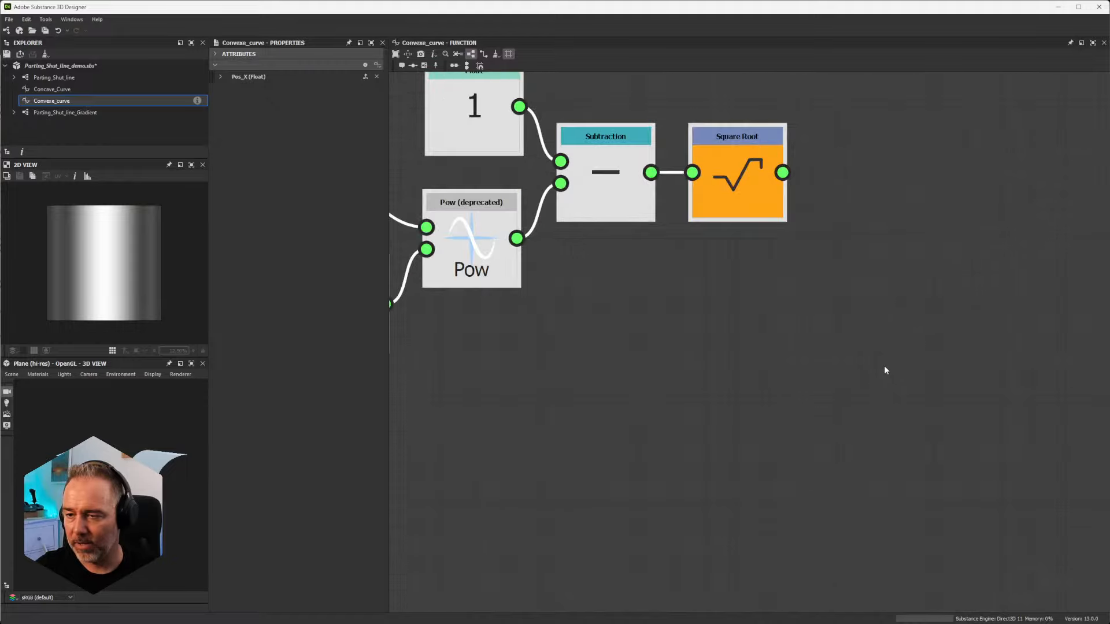
Step: Examine how the Convexe_curve function raises Pos_X to the power 2, subtracts it from 1 and takes the square root
{"action": "scroll", "coordinate": [868, 347], "scroll_direction": "down", "scroll_amount": 4}
{"action": "scroll", "coordinate": [581, 194], "scroll_direction": "up", "scroll_amount": 4}
{"action": "scroll", "coordinate": [698, 252], "scroll_direction": "down", "scroll_amount": 2}
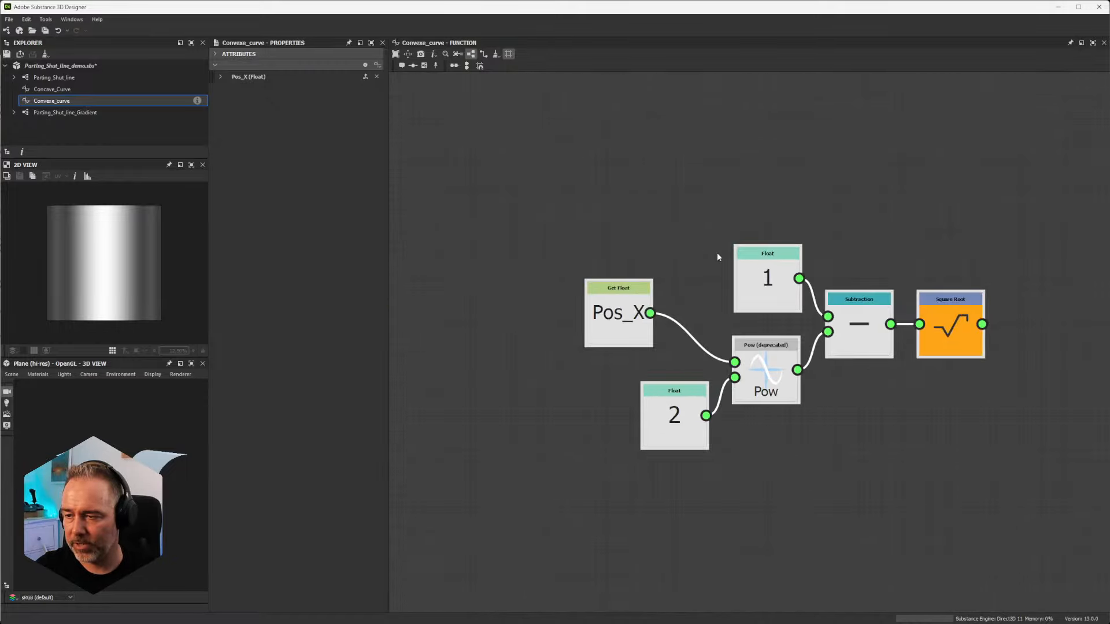
{"action": "middle_click_drag", "start_coordinate": [807, 266], "coordinate": [734, 213]}
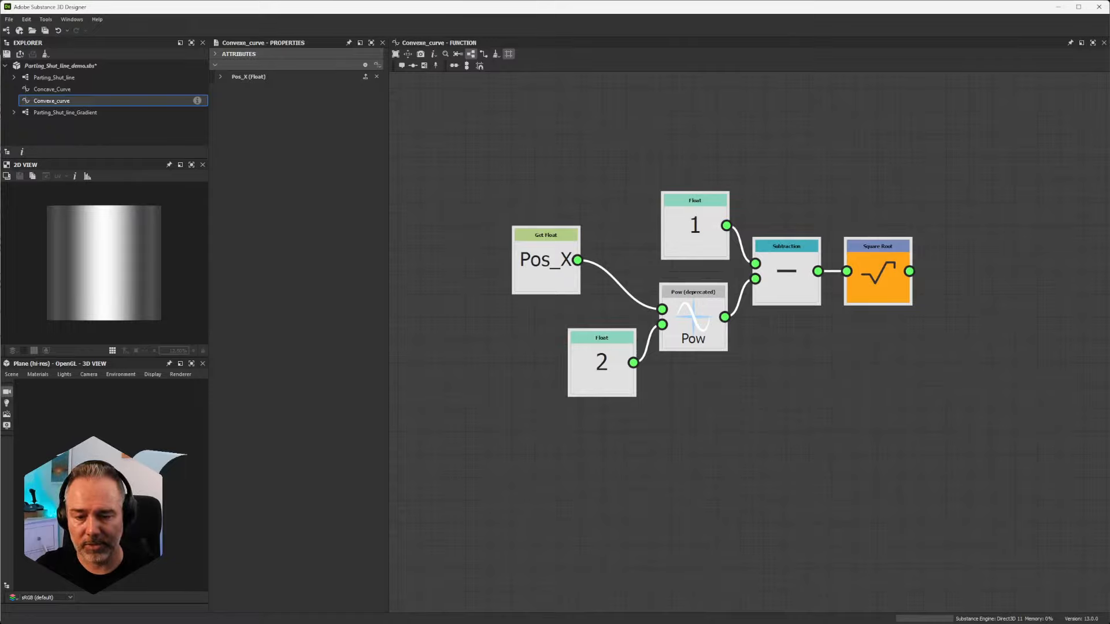
{"action": "scroll", "coordinate": [594, 283], "scroll_direction": "down", "scroll_amount": 4}
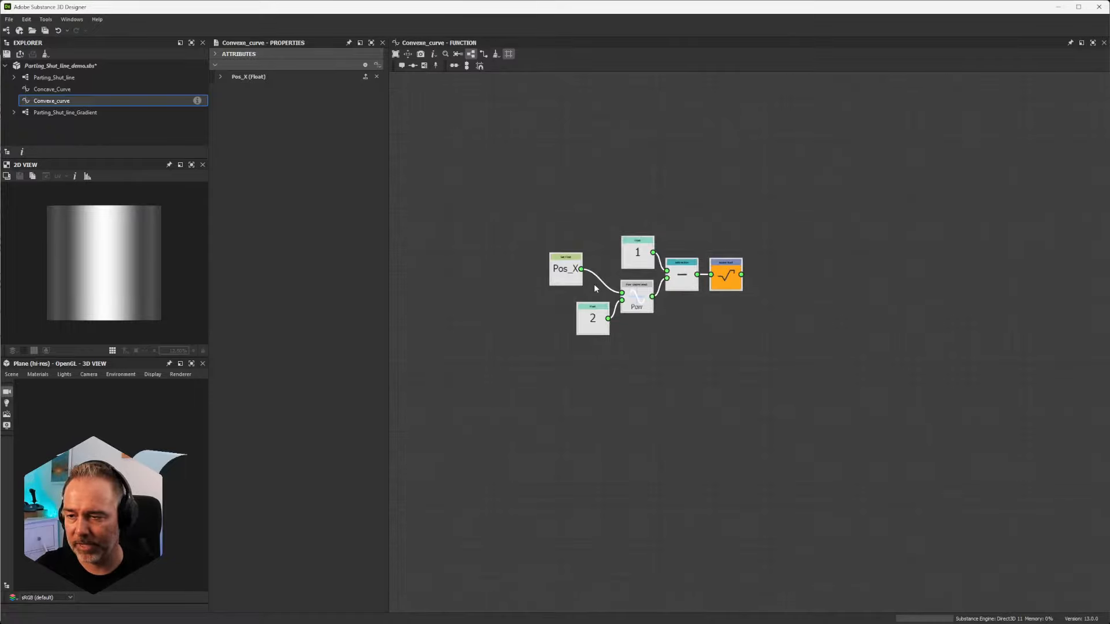
{"action": "scroll", "coordinate": [594, 284], "scroll_direction": "up", "scroll_amount": 5}
{"action": "scroll", "coordinate": [594, 283], "scroll_direction": "down", "scroll_amount": 3}
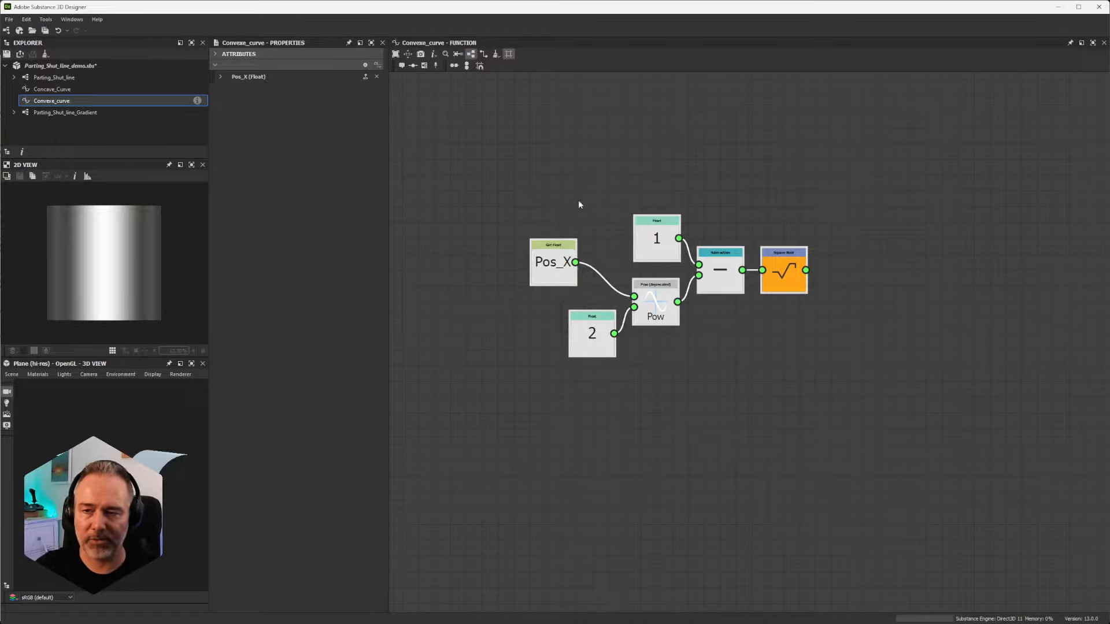
{"action": "scroll", "coordinate": [536, 182], "scroll_direction": "down", "scroll_amount": 2}
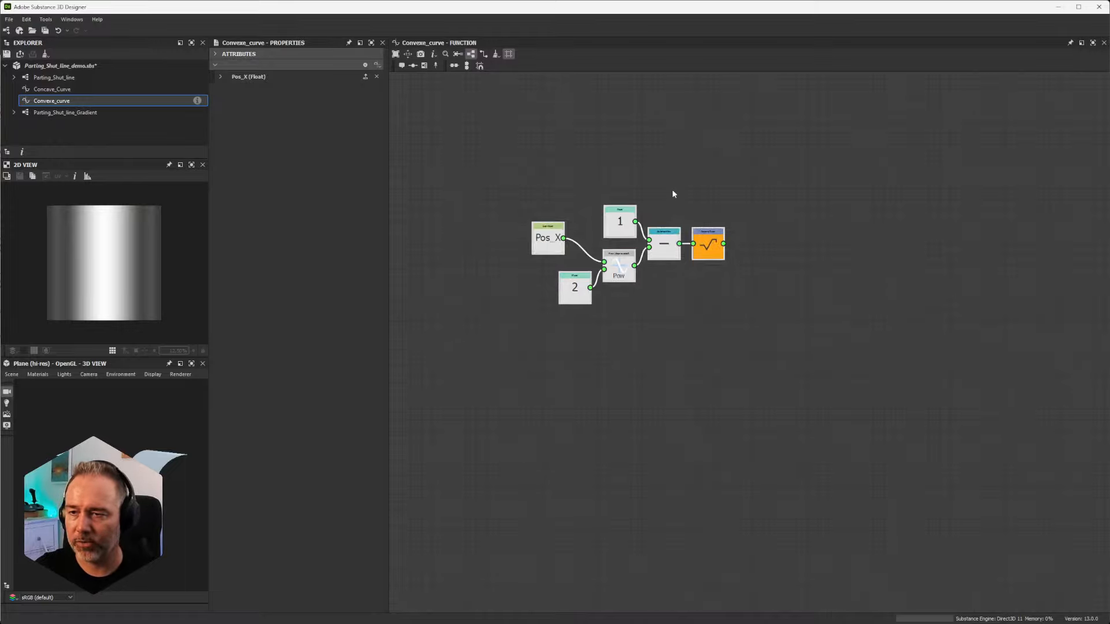
{"action": "scroll", "coordinate": [618, 203], "scroll_direction": "up", "scroll_amount": 3}
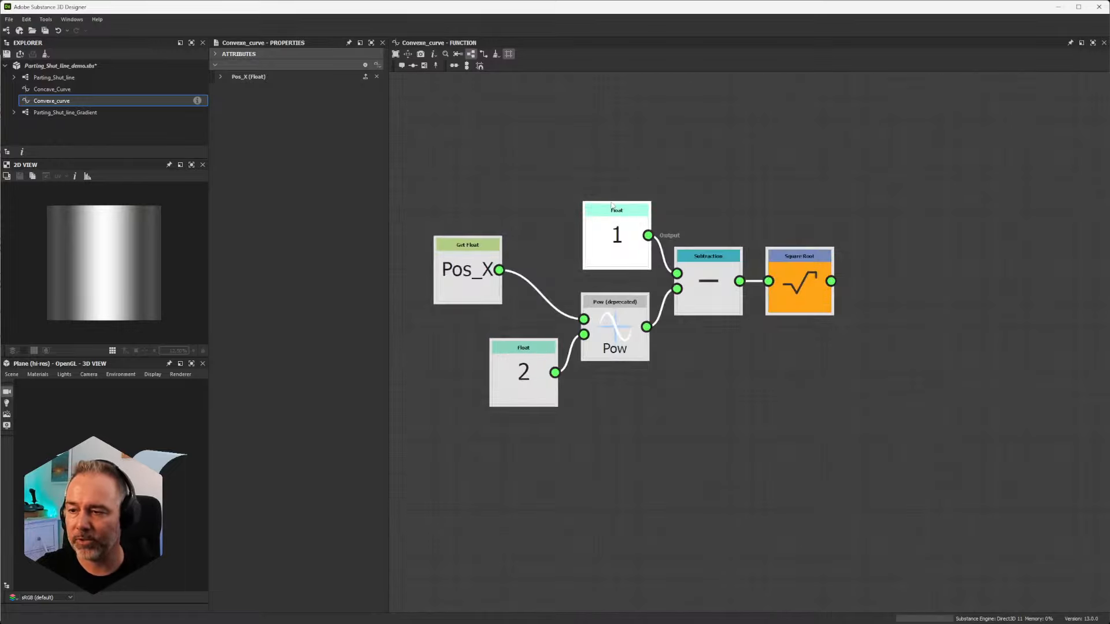
Step: Spread out the Convexe_curve function graph by moving the Pos_X node and the Float 2 node farther from the Pow node
{"action": "mouse_move", "coordinate": [488, 266]}
{"action": "middle_mouse_down"}
{"action": "mouse_move", "coordinate": [458, 228]}
{"action": "mouse_move", "coordinate": [488, 266]}
{"action": "middle_mouse_up"}
{"action": "left_click_drag", "start_coordinate": [499, 242], "coordinate": [441, 242]}
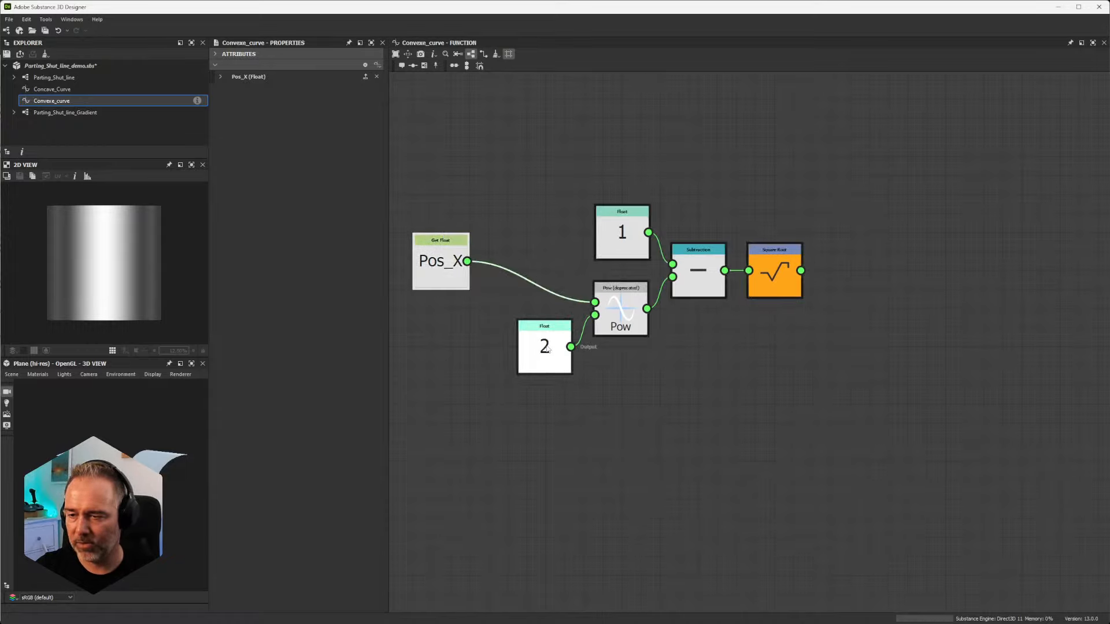
{"action": "left_click_drag", "start_coordinate": [544, 335], "coordinate": [477, 364]}
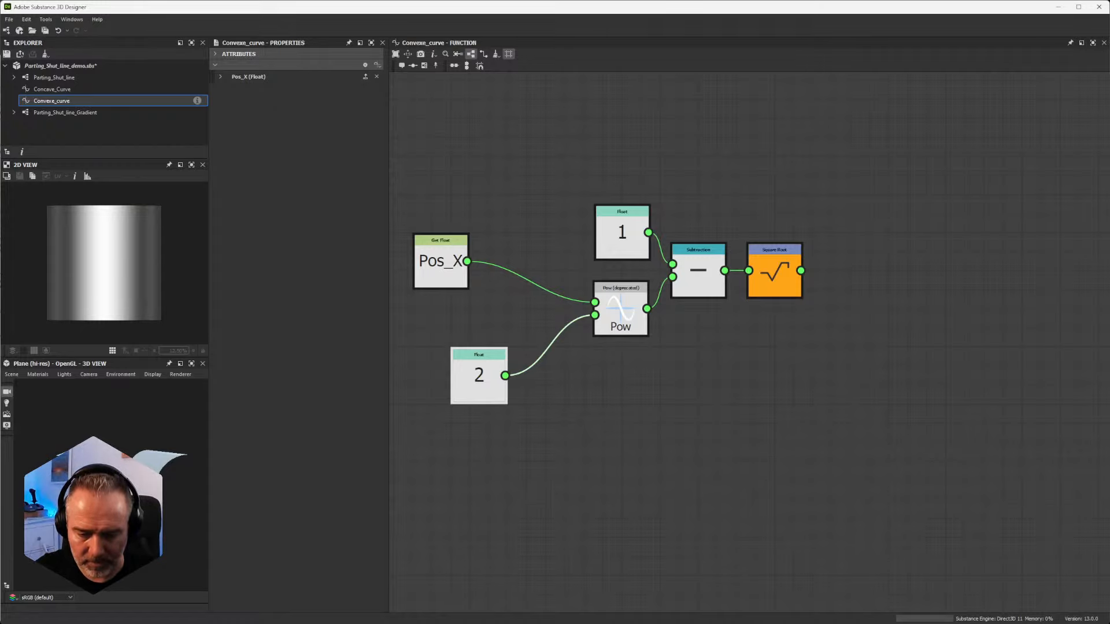
Step: Switch to the Desmos calculator, hide and show the g(x) curve again to compare it, and return to Designer
{"action": "key", "text": "alt+Tab"}
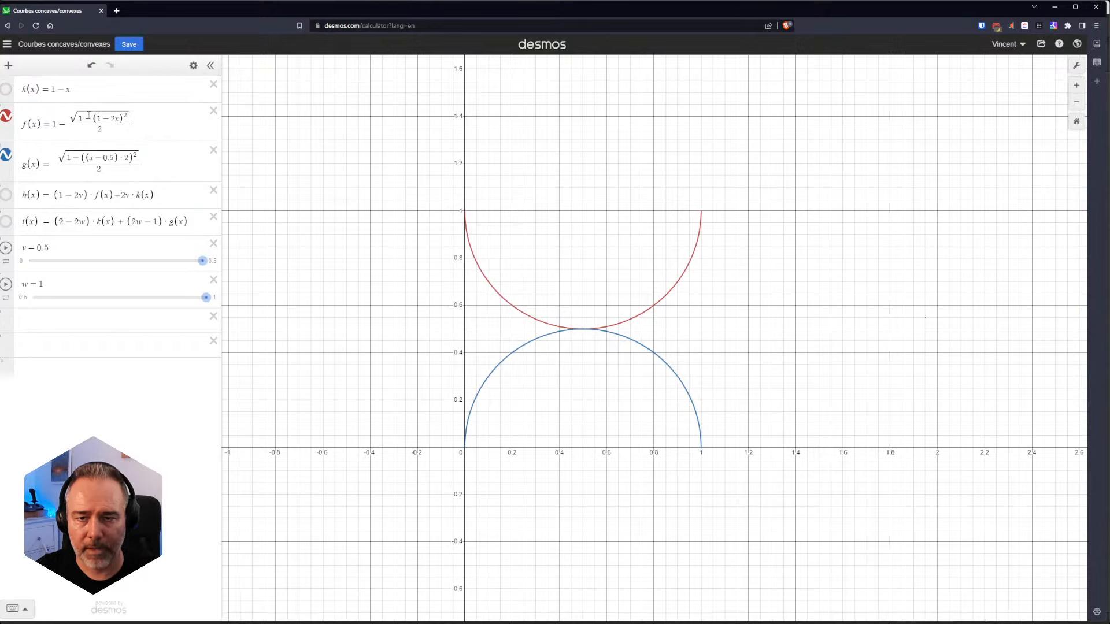
{"action": "left_click", "coordinate": [7, 158]}
{"action": "left_click", "coordinate": [7, 156]}
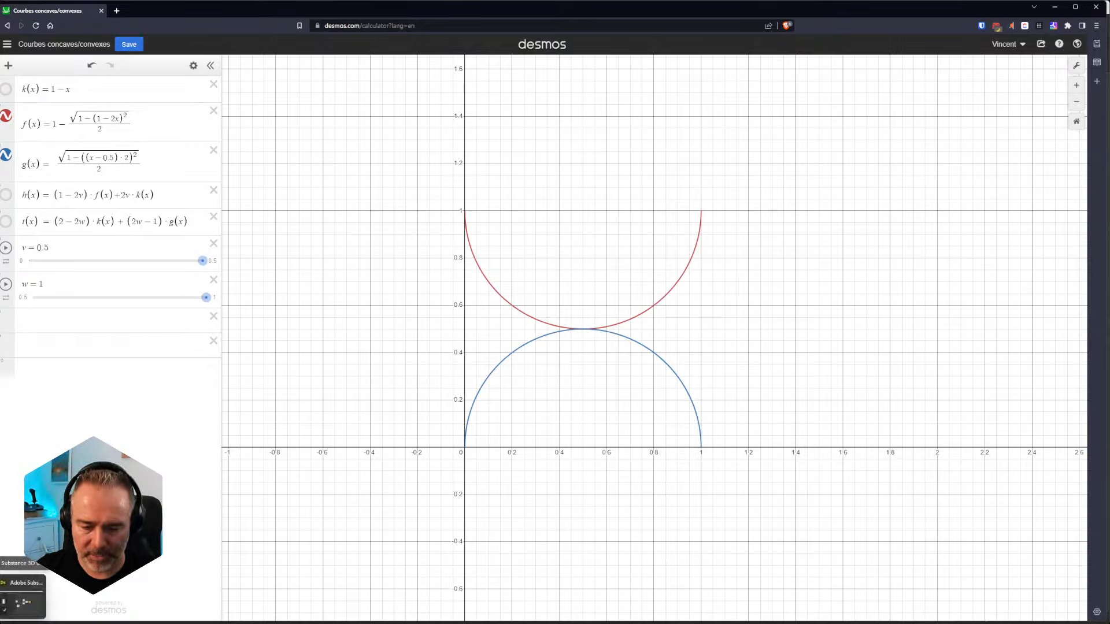
{"action": "left_click", "coordinate": [22, 601]}
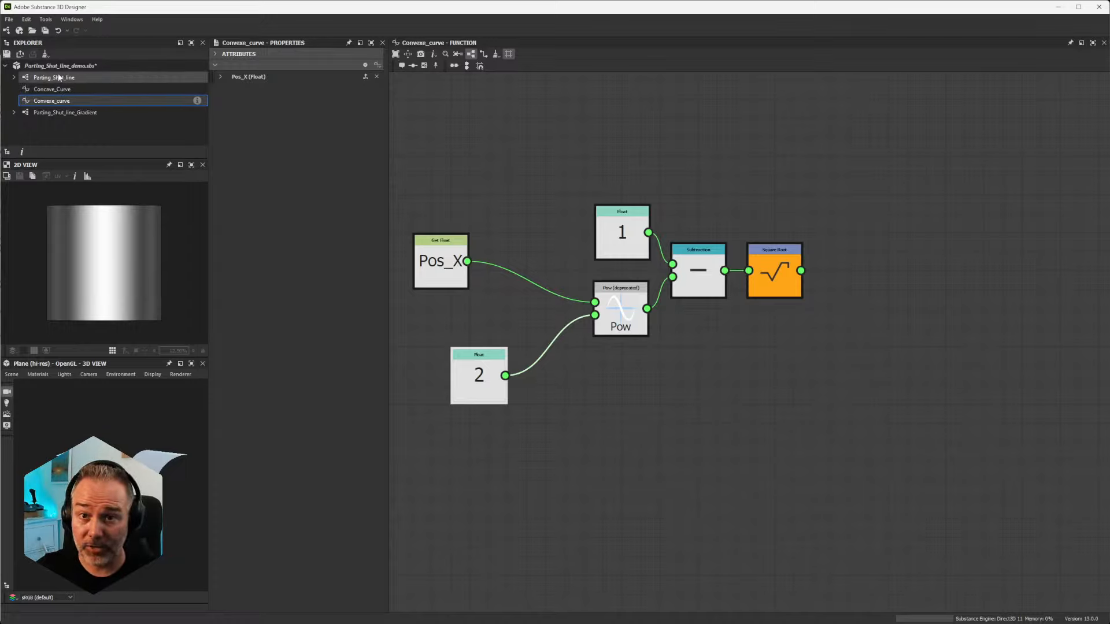
Step: Open the Parting_Shut_line graph and set the 3D view's Default material Height Scale to 100
{"action": "mouse_move", "coordinate": [59, 77]}
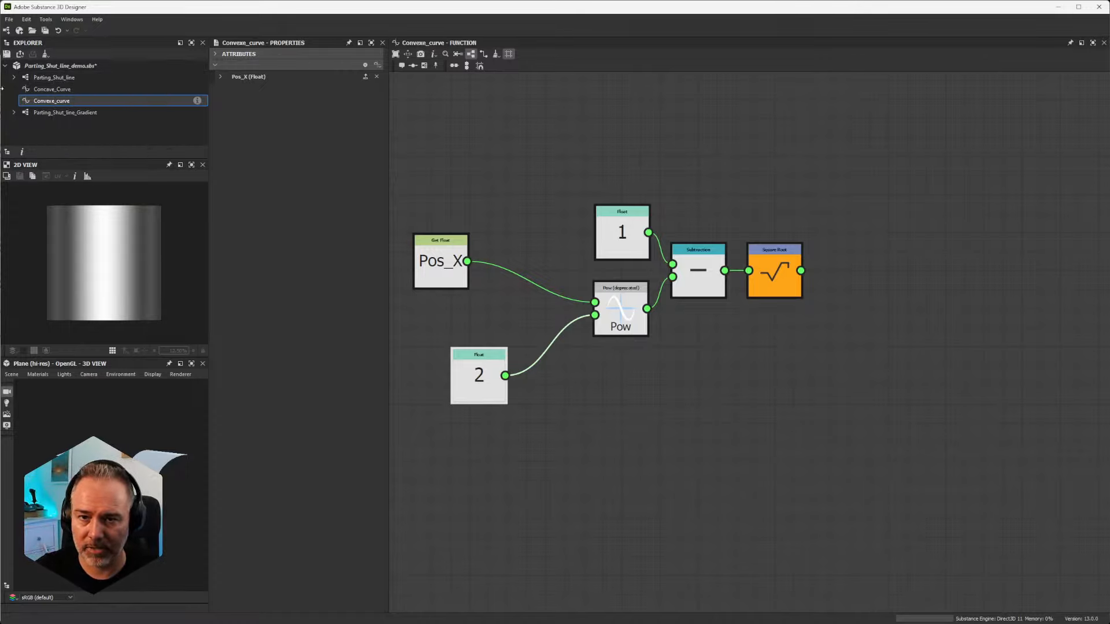
{"action": "left_click", "coordinate": [115, 77]}
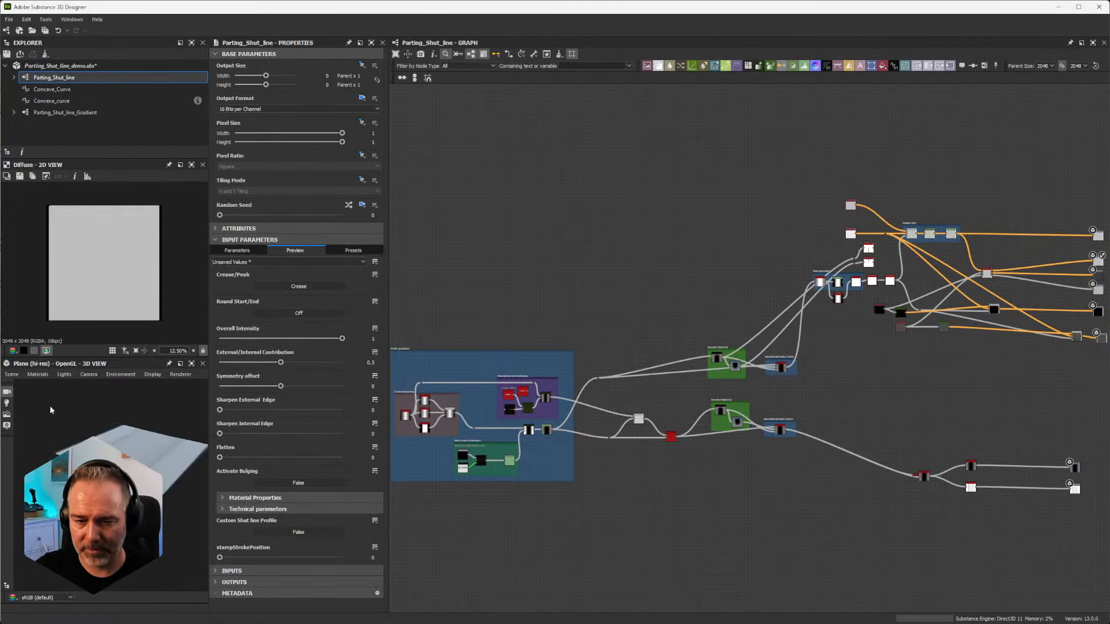
{"action": "left_click", "coordinate": [38, 375]}
{"action": "mouse_move", "coordinate": [64, 375]}
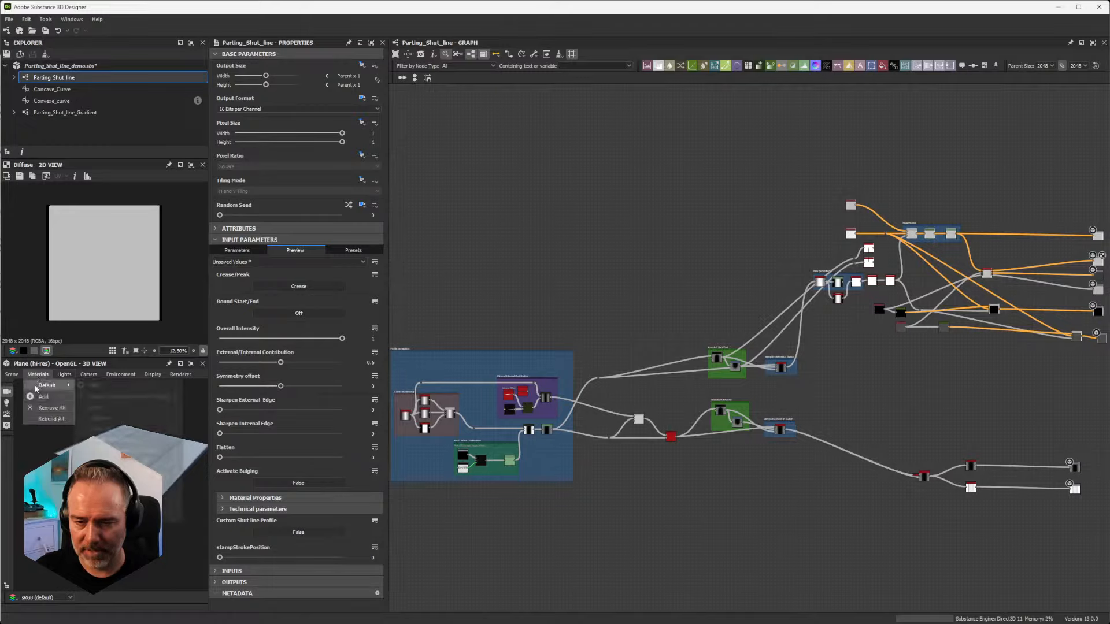
{"action": "left_click", "coordinate": [93, 386]}
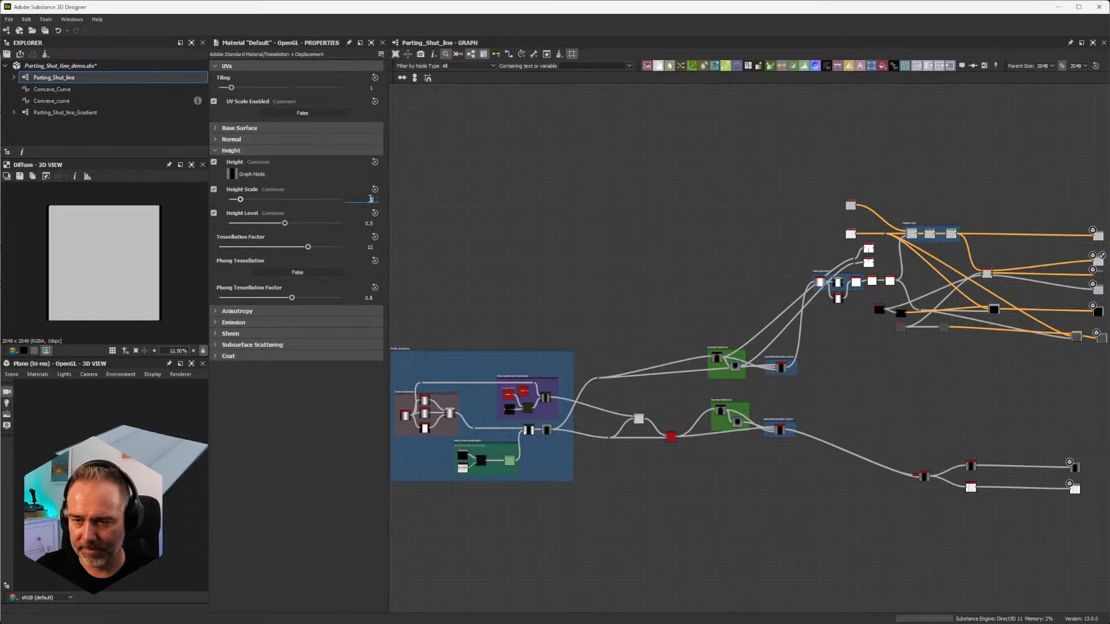
{"action": "type", "text": "100"}
{"action": "key", "text": "Return"}
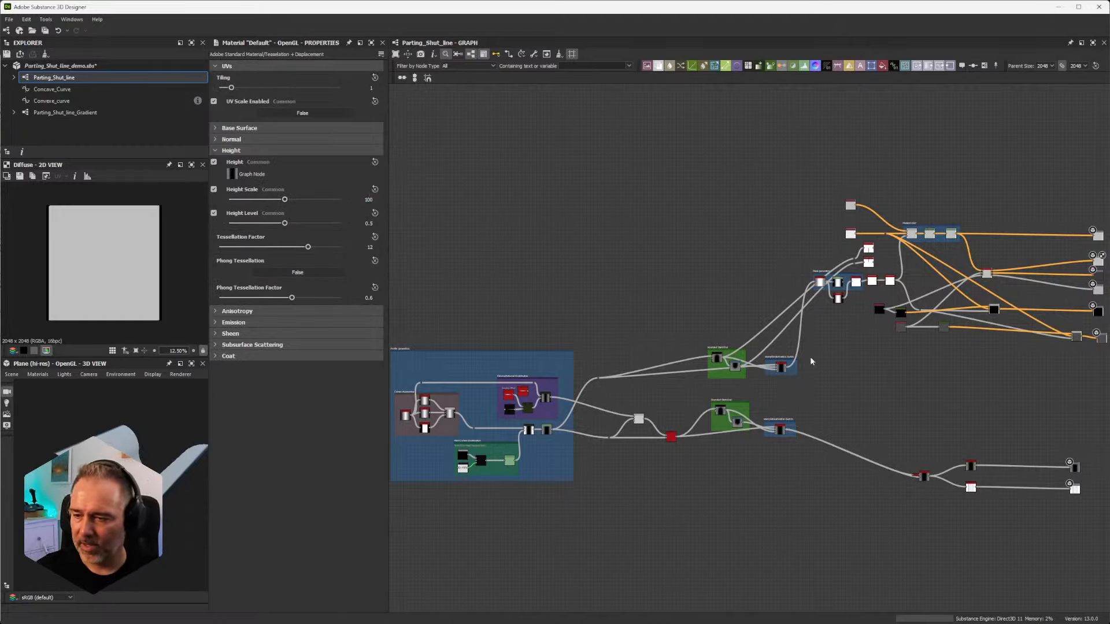
Step: Open the per-pixel function of the Pixel Processor node in the Main Curves Construction frame
{"action": "middle_click_drag", "start_coordinate": [693, 589], "coordinate": [698, 302]}
{"action": "scroll", "coordinate": [674, 461], "scroll_direction": "down", "scroll_amount": 1}
{"action": "left_click", "coordinate": [658, 446]}
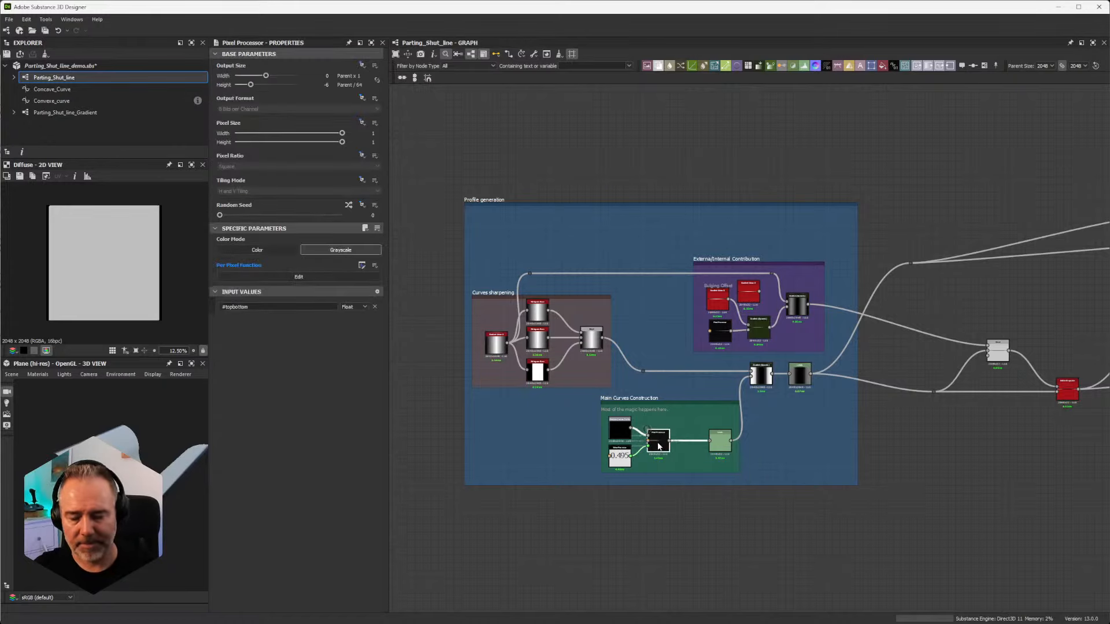
{"action": "double_click", "coordinate": [658, 446]}
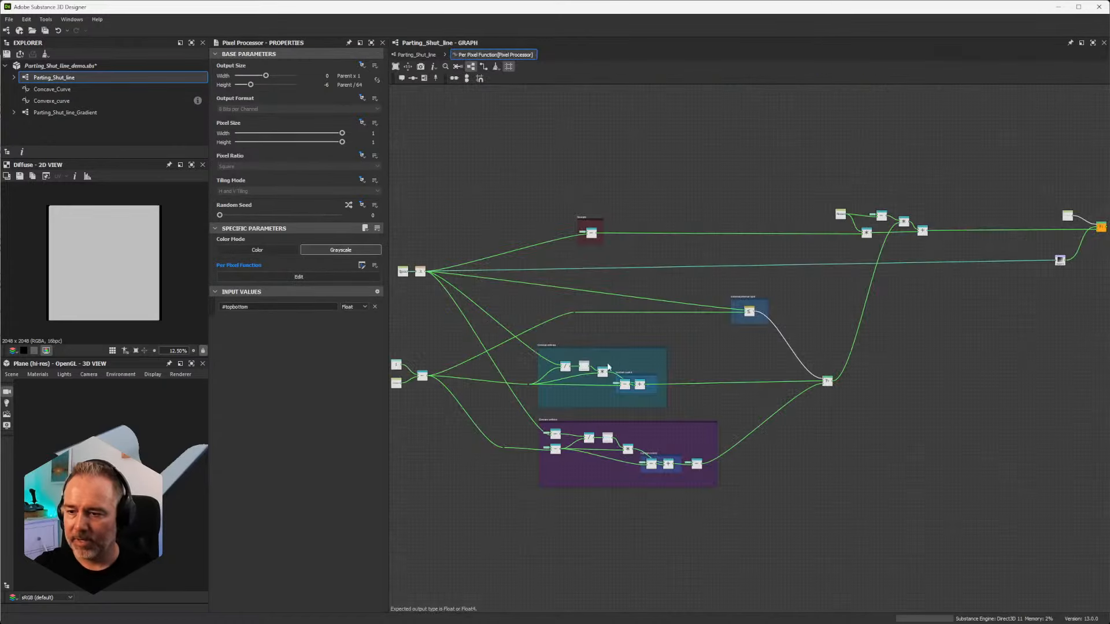
{"action": "scroll", "coordinate": [622, 401], "scroll_direction": "up", "scroll_amount": 3}
{"action": "middle_click_drag", "start_coordinate": [445, 331], "coordinate": [603, 269]}
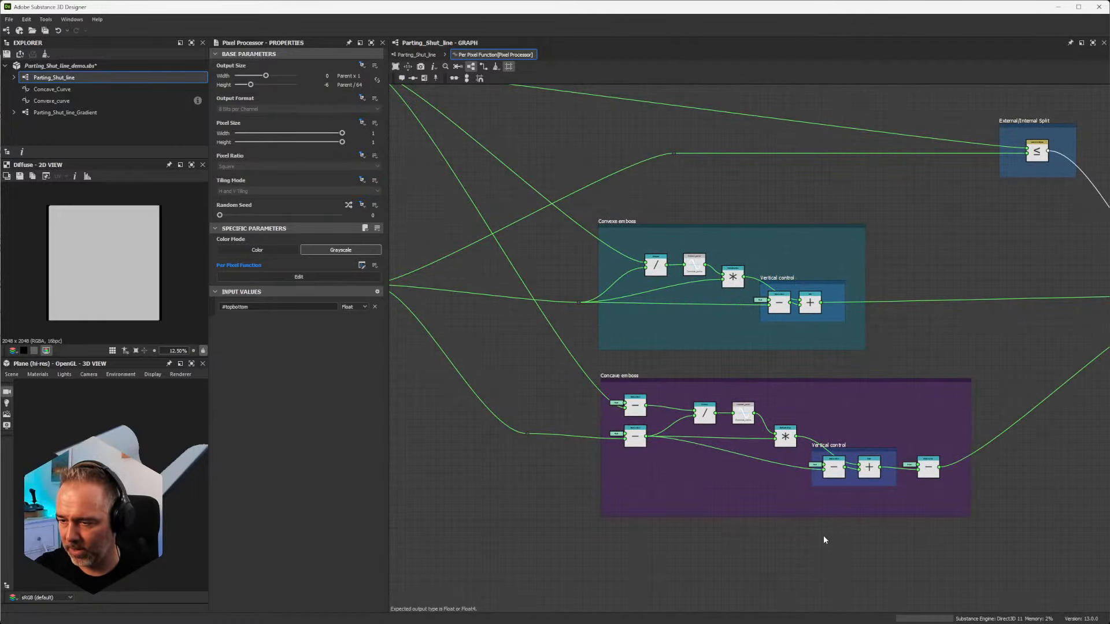
Step: Examine the Vertical control nodes in the Convexe emboss and Concave emboss frames and how both branches are wired
{"action": "scroll", "coordinate": [726, 471], "scroll_direction": "up", "scroll_amount": 5}
{"action": "scroll", "coordinate": [664, 390], "scroll_direction": "down", "scroll_amount": 4}
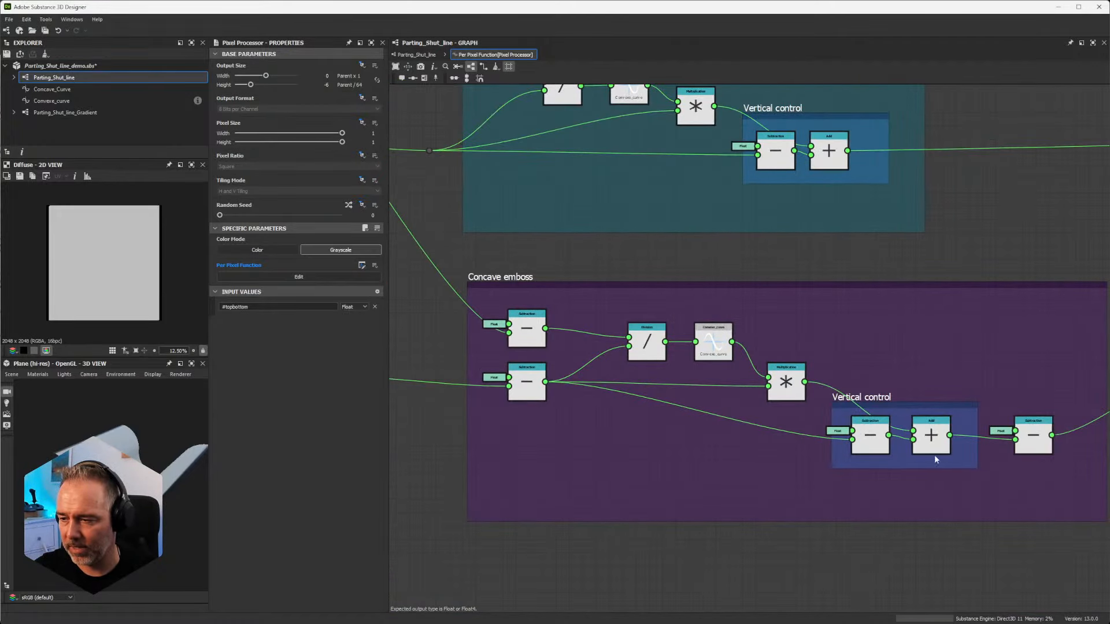
{"action": "scroll", "coordinate": [934, 455], "scroll_direction": "down", "scroll_amount": 2}
{"action": "scroll", "coordinate": [824, 431], "scroll_direction": "up", "scroll_amount": 3}
{"action": "scroll", "coordinate": [824, 431], "scroll_direction": "down", "scroll_amount": 3}
{"action": "scroll", "coordinate": [844, 418], "scroll_direction": "up", "scroll_amount": 2}
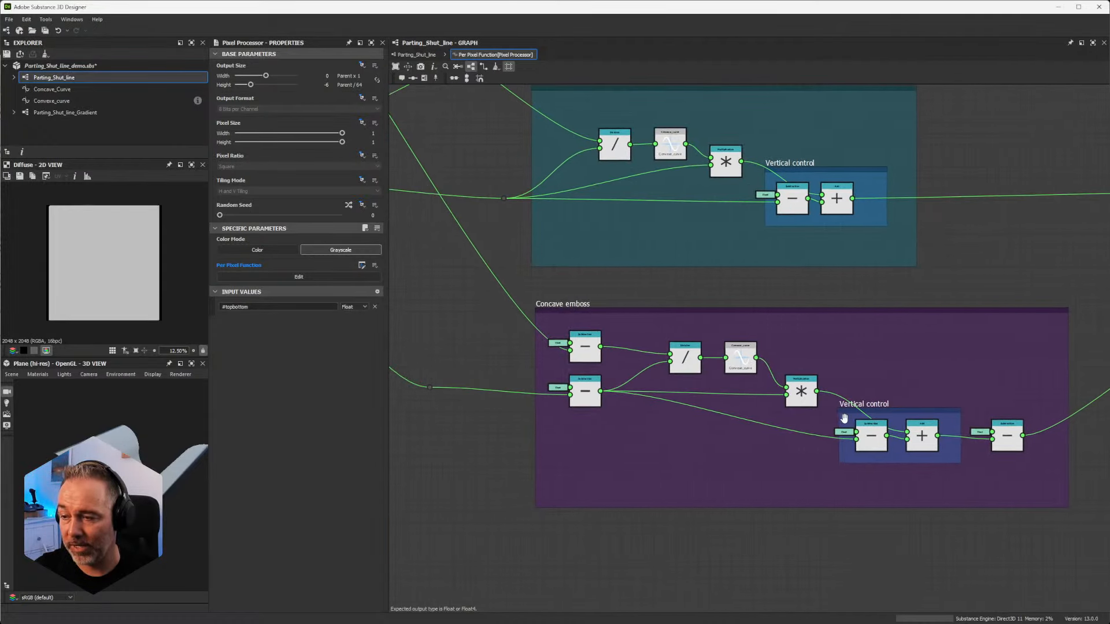
{"action": "middle_click_drag", "start_coordinate": [844, 418], "coordinate": [855, 417]}
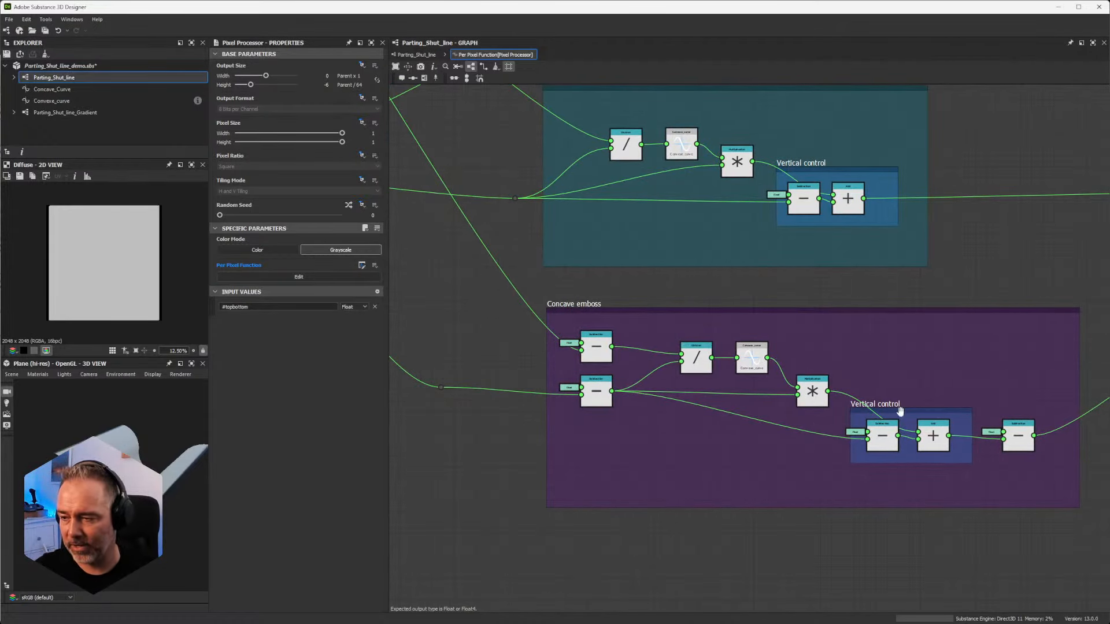
{"action": "scroll", "coordinate": [891, 404], "scroll_direction": "down", "scroll_amount": 5}
{"action": "scroll", "coordinate": [891, 405], "scroll_direction": "up", "scroll_amount": 4}
{"action": "scroll", "coordinate": [892, 380], "scroll_direction": "down", "scroll_amount": 2}
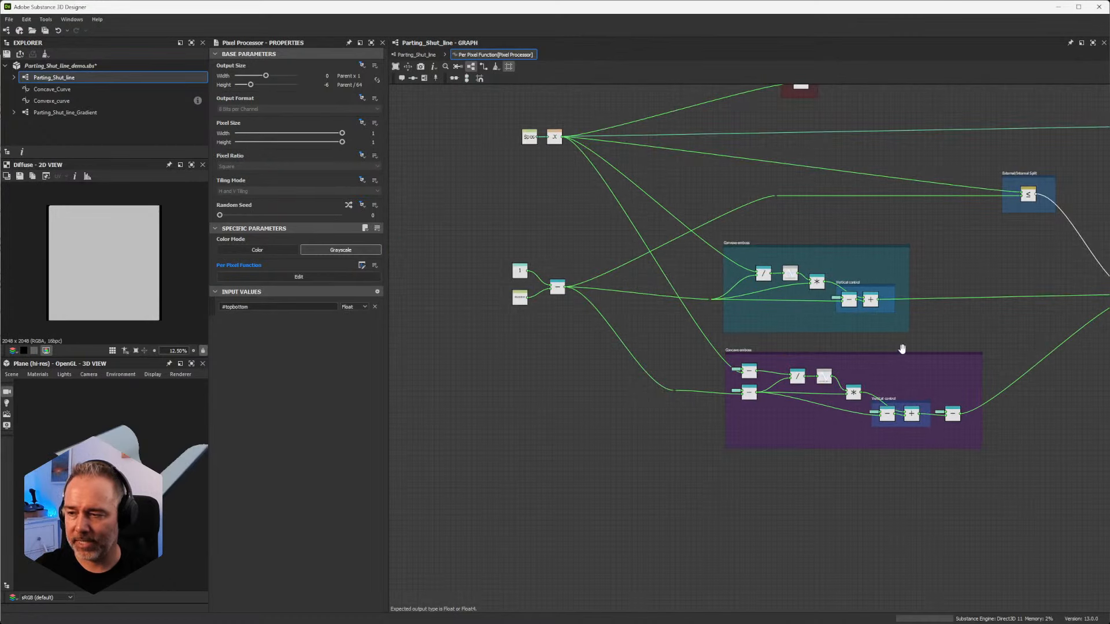
{"action": "middle_click_drag", "start_coordinate": [902, 350], "coordinate": [822, 385]}
{"action": "left_click_drag", "start_coordinate": [124, 450], "coordinate": [166, 413]}
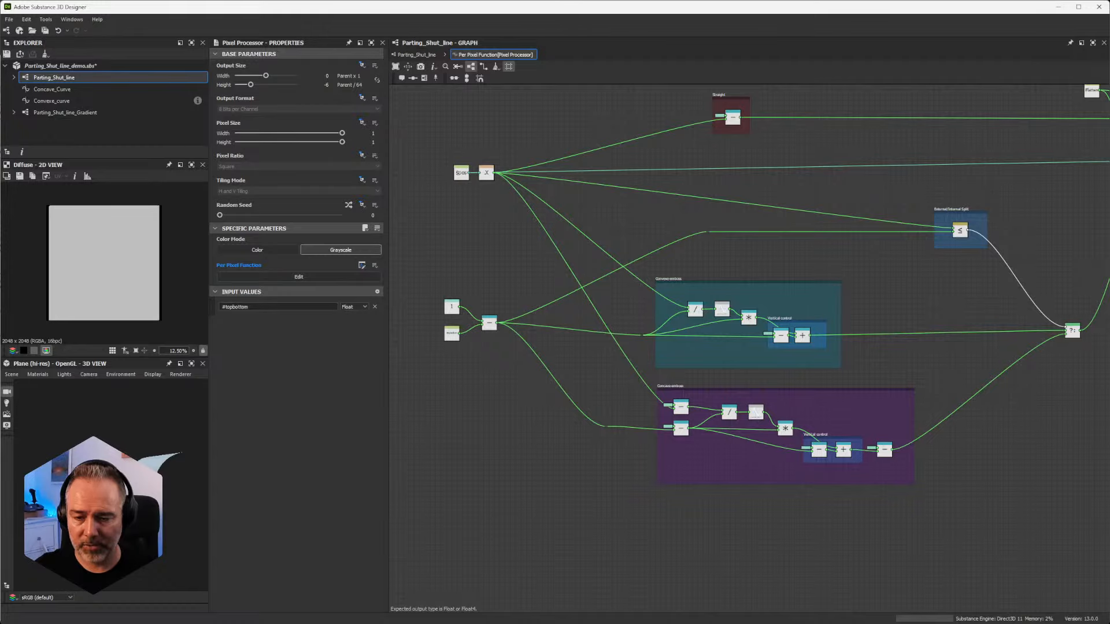
{"action": "scroll", "coordinate": [695, 408], "scroll_direction": "up", "scroll_amount": 2}
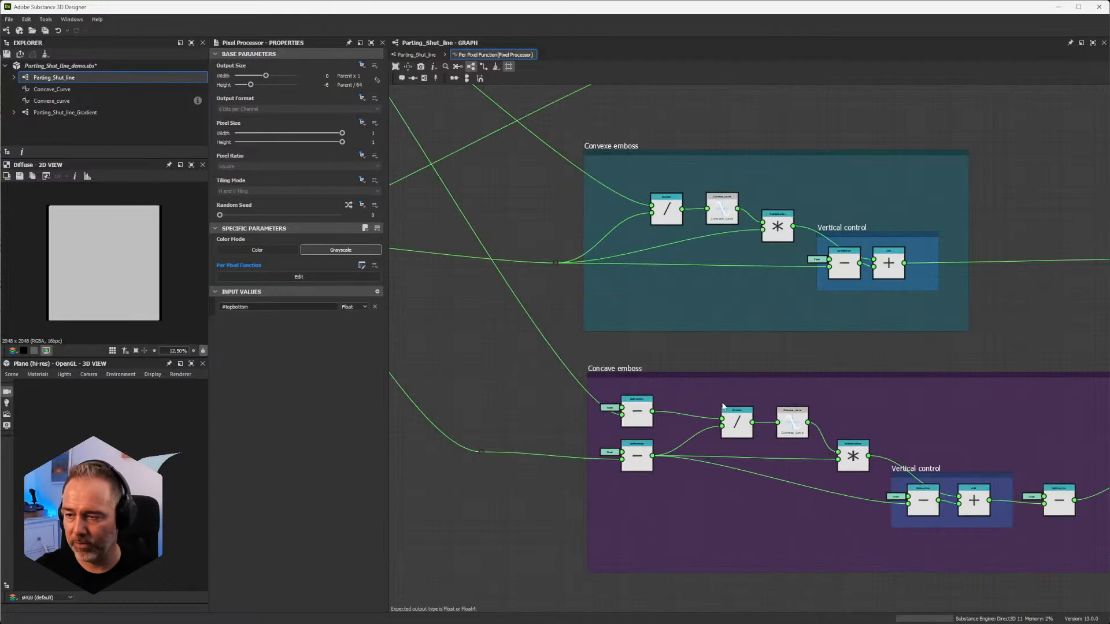
Step: Switch to Substance 3D Painter and examine the External/Internal Contribution parameter of the Parting Shut Line material
{"action": "scroll", "coordinate": [727, 379], "scroll_direction": "down", "scroll_amount": 2}
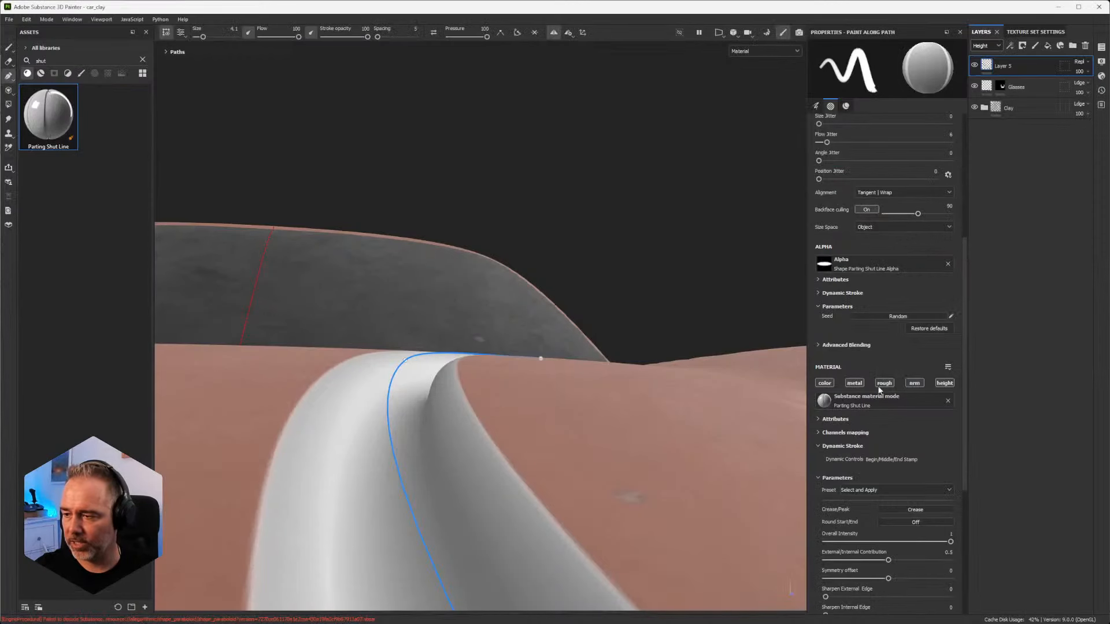
{"action": "scroll", "coordinate": [858, 461], "scroll_direction": "down", "scroll_amount": 1}
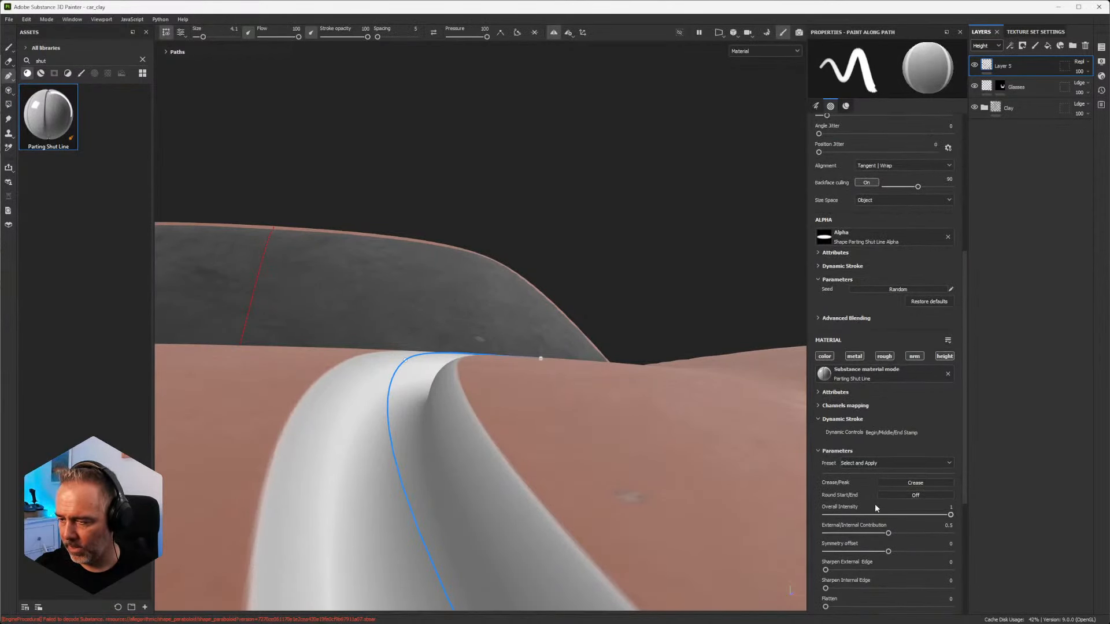
{"action": "mouse_move", "coordinate": [841, 537]}
{"action": "left_mouse_down"}
{"action": "mouse_move", "coordinate": [803, 538]}
{"action": "mouse_move", "coordinate": [959, 541]}
{"action": "mouse_move", "coordinate": [884, 549]}
{"action": "left_mouse_up"}
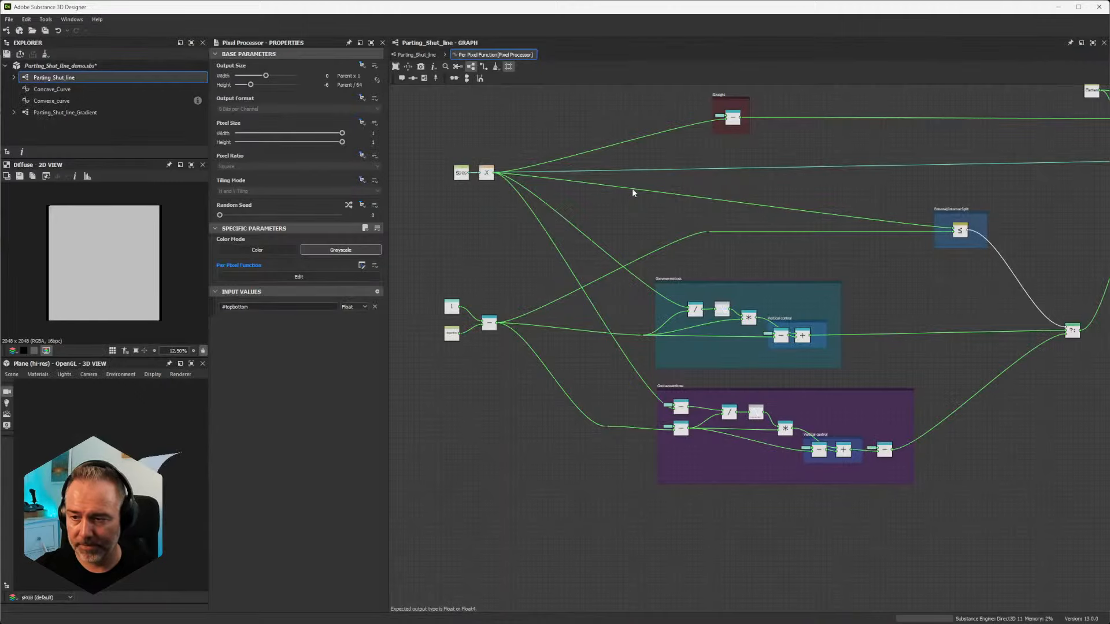
Step: Return to the per-pixel function in Designer and inspect the #topbottom Get Float node that is subtracted from 1
{"action": "scroll", "coordinate": [536, 351], "scroll_direction": "up", "scroll_amount": 8}
{"action": "middle_click_drag", "start_coordinate": [426, 476], "coordinate": [511, 311]}
{"action": "left_click", "coordinate": [511, 311]}
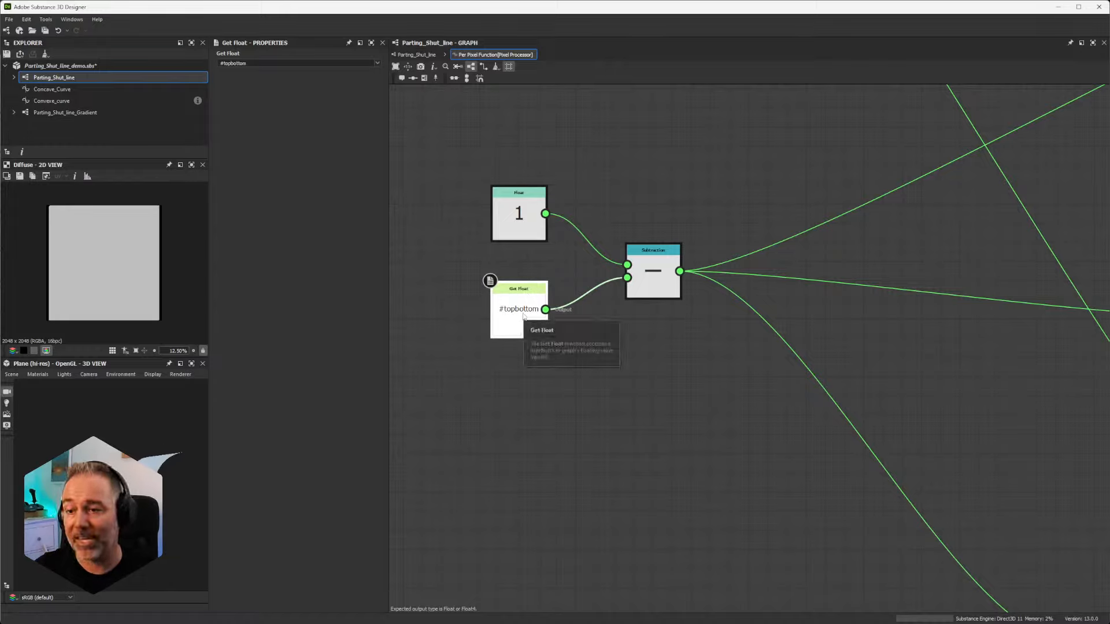
{"action": "scroll", "coordinate": [537, 312], "scroll_direction": "down", "scroll_amount": 5}
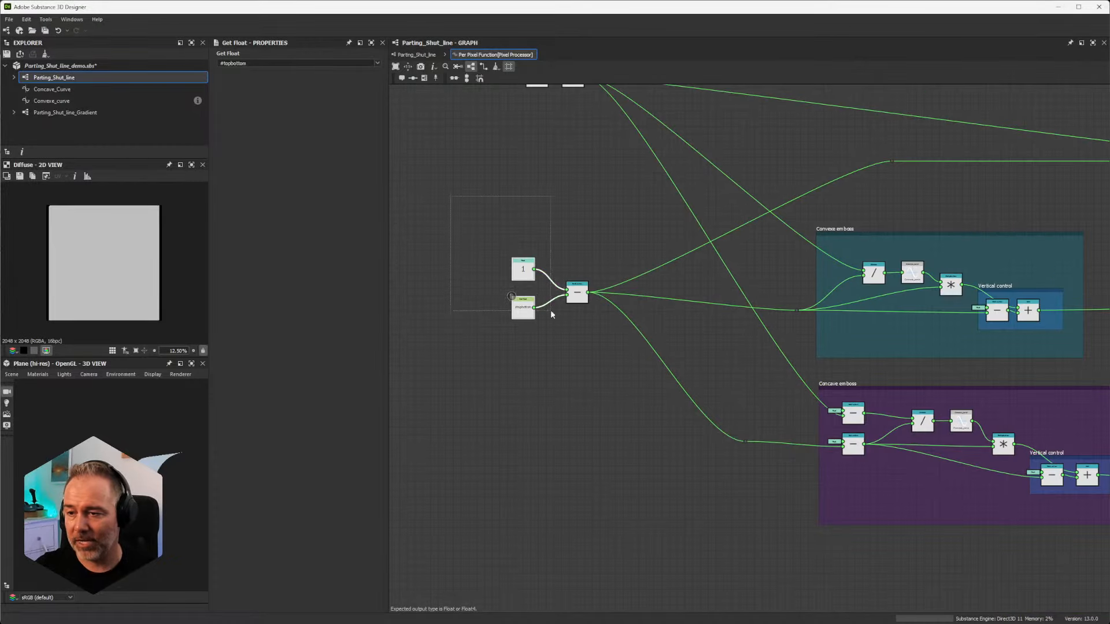
{"action": "scroll", "coordinate": [626, 294], "scroll_direction": "up", "scroll_amount": 2}
{"action": "scroll", "coordinate": [627, 293], "scroll_direction": "down", "scroll_amount": 2}
Step: Inspect the If...Else node and trace its incoming connections back to the position and #topbottom inputs
{"action": "middle_click_drag", "start_coordinate": [837, 239], "coordinate": [560, 255]}
{"action": "middle_click_drag", "start_coordinate": [899, 277], "coordinate": [751, 298]}
{"action": "scroll", "coordinate": [1029, 323], "scroll_direction": "up", "scroll_amount": 8}
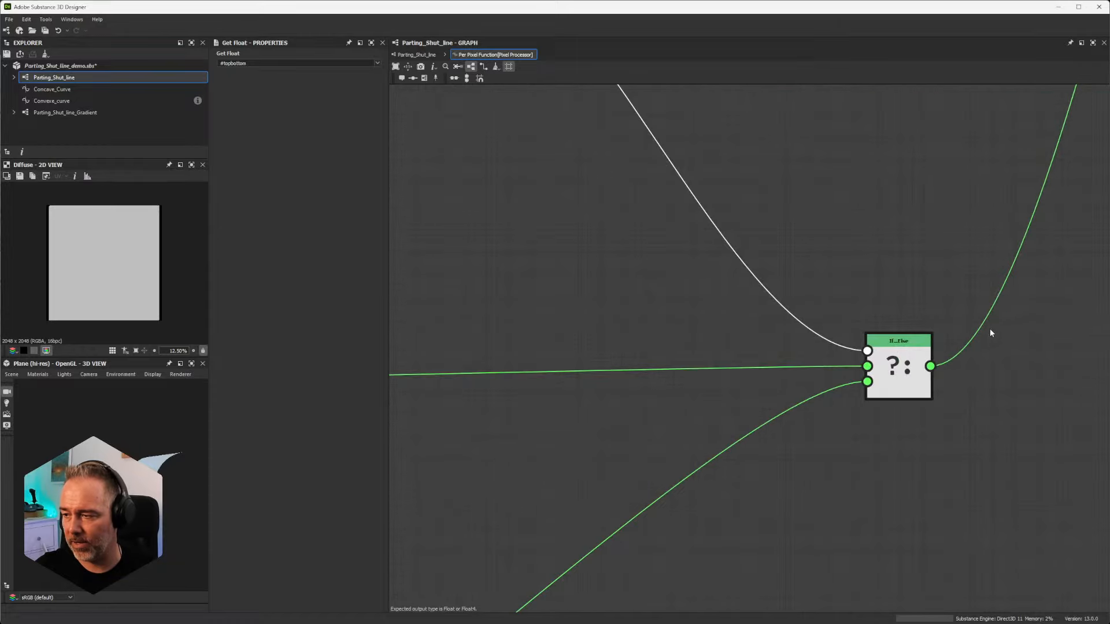
{"action": "left_click", "coordinate": [835, 449]}
{"action": "scroll", "coordinate": [836, 448], "scroll_direction": "down", "scroll_amount": 6}
{"action": "middle_click_drag", "start_coordinate": [619, 338], "coordinate": [865, 384]}
{"action": "scroll", "coordinate": [865, 383], "scroll_direction": "down", "scroll_amount": 4}
{"action": "middle_click_drag", "start_coordinate": [789, 311], "coordinate": [834, 366]}
{"action": "scroll", "coordinate": [836, 375], "scroll_direction": "down", "scroll_amount": 1}
{"action": "middle_click_drag", "start_coordinate": [462, 268], "coordinate": [838, 286]}
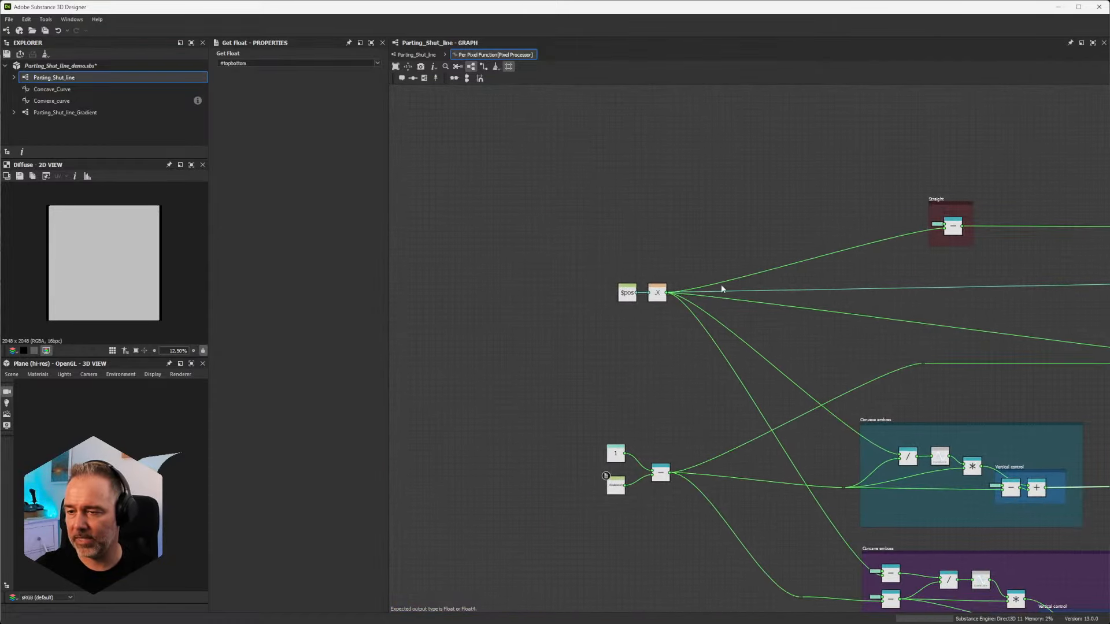
Step: Examine the Lower or Equal node in the External/Internal Split frame and its two inputs
{"action": "middle_click_drag", "start_coordinate": [1099, 325], "coordinate": [625, 288]}
{"action": "scroll", "coordinate": [733, 312], "scroll_direction": "up", "scroll_amount": 7}
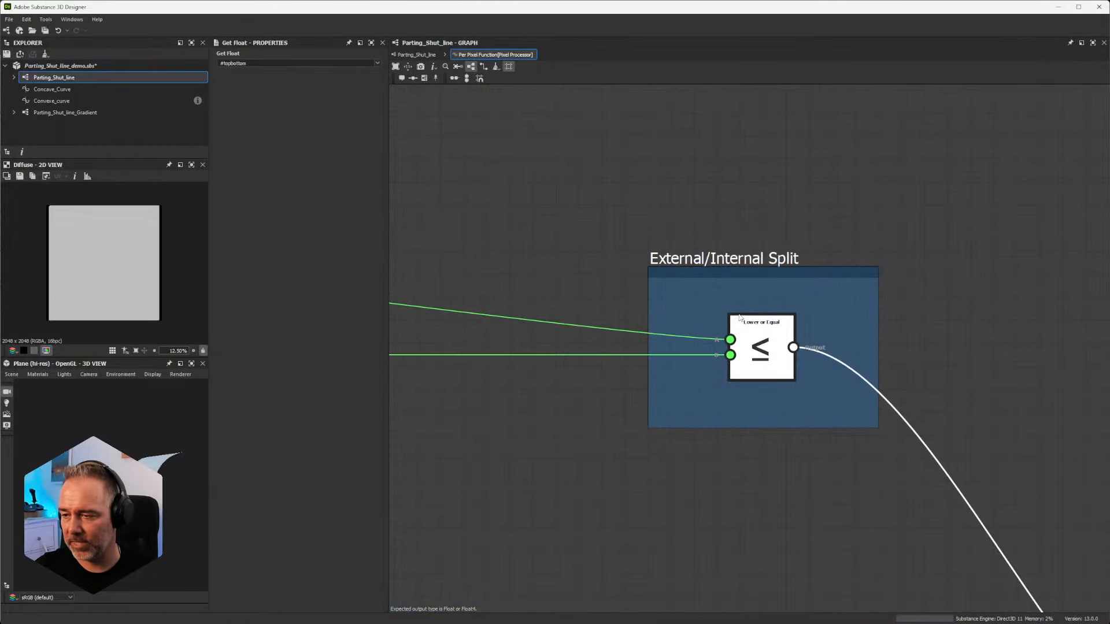
{"action": "scroll", "coordinate": [729, 310], "scroll_direction": "down", "scroll_amount": 3}
{"action": "scroll", "coordinate": [775, 335], "scroll_direction": "up", "scroll_amount": 3}
{"action": "scroll", "coordinate": [743, 322], "scroll_direction": "down", "scroll_amount": 6}
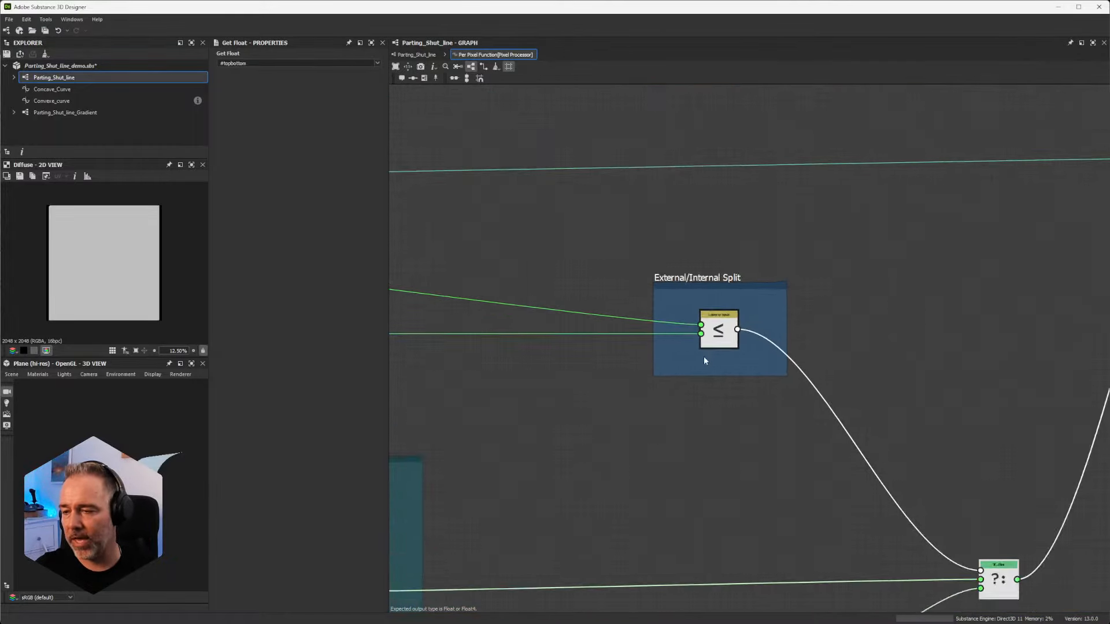
{"action": "middle_click_drag", "start_coordinate": [564, 340], "coordinate": [927, 280]}
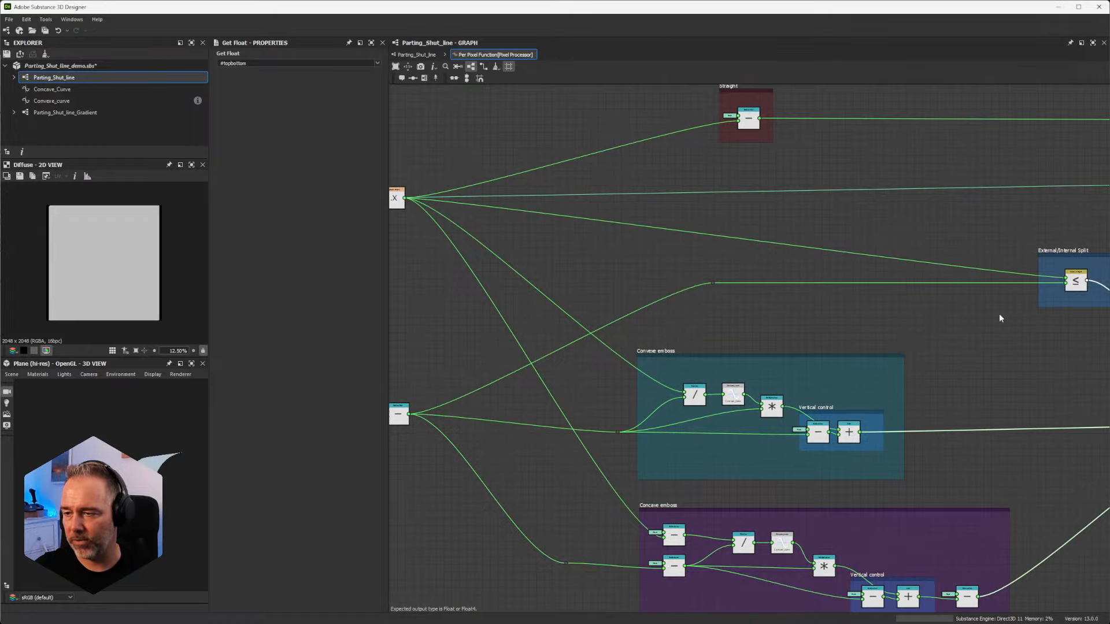
Step: Examine how the Convexe and Concave emboss branches feed the If...Else node, and select the Concave emboss frame's nodes
{"action": "middle_click_drag", "start_coordinate": [1077, 302], "coordinate": [839, 134]}
{"action": "scroll", "coordinate": [635, 296], "scroll_direction": "up", "scroll_amount": 6}
{"action": "scroll", "coordinate": [635, 296], "scroll_direction": "down", "scroll_amount": 6}
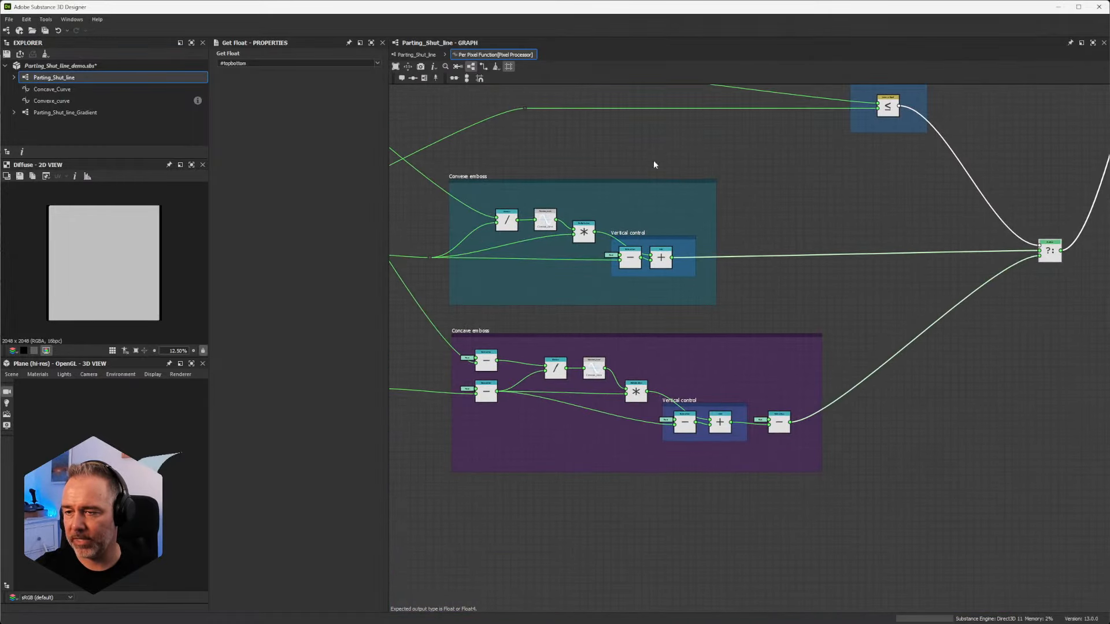
{"action": "middle_click_drag", "start_coordinate": [842, 319], "coordinate": [824, 183]}
{"action": "left_click_drag", "start_coordinate": [966, 441], "coordinate": [459, 172]}
{"action": "scroll", "coordinate": [646, 425], "scroll_direction": "down", "scroll_amount": 5}
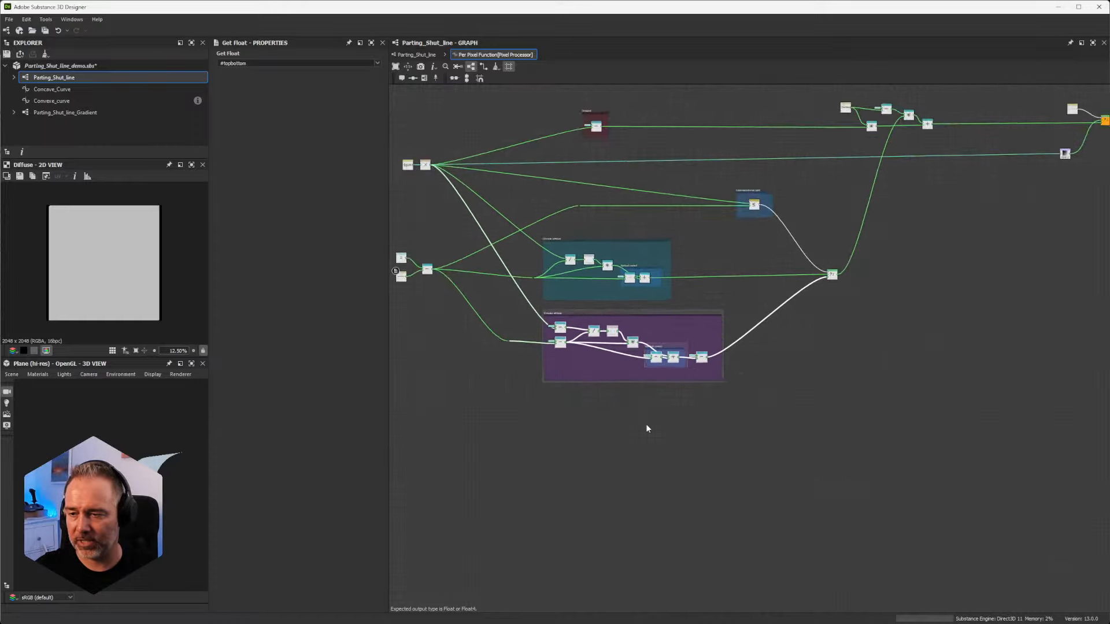
Step: Follow the If...Else output to the Flatten multiplication and addition nodes
{"action": "middle_click_drag", "start_coordinate": [777, 309], "coordinate": [730, 376]}
{"action": "scroll", "coordinate": [787, 343], "scroll_direction": "up", "scroll_amount": 4}
{"action": "middle_click_drag", "start_coordinate": [778, 280], "coordinate": [743, 397]}
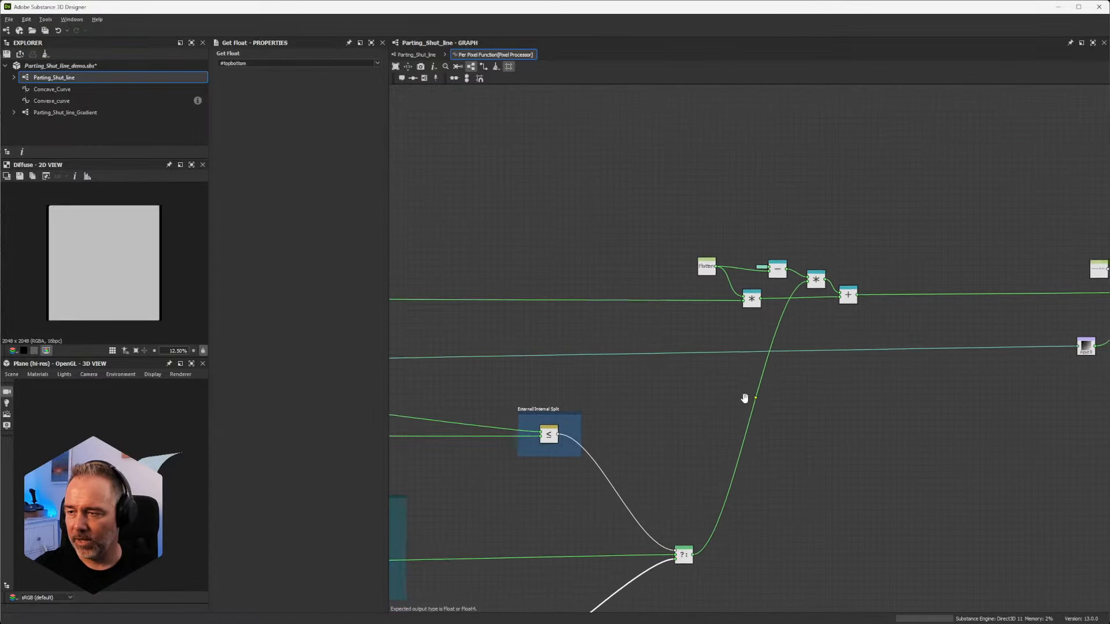
{"action": "scroll", "coordinate": [746, 312], "scroll_direction": "down", "scroll_amount": 3}
{"action": "middle_click_drag", "start_coordinate": [537, 265], "coordinate": [761, 255]}
Step: Inspect the Straight frame's Subtraction node and select the frame to trace its connection to the Flatten nodes
{"action": "scroll", "coordinate": [760, 254], "scroll_direction": "up", "scroll_amount": 5}
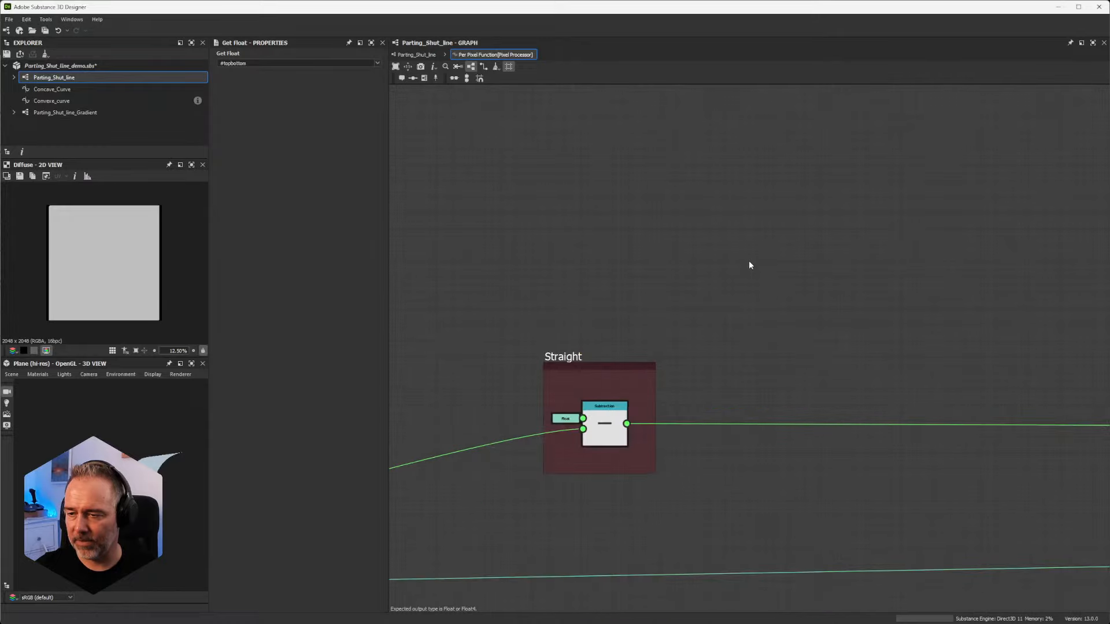
{"action": "scroll", "coordinate": [804, 313], "scroll_direction": "down", "scroll_amount": 2}
{"action": "scroll", "coordinate": [738, 358], "scroll_direction": "up", "scroll_amount": 4}
{"action": "scroll", "coordinate": [492, 345], "scroll_direction": "down", "scroll_amount": 4}
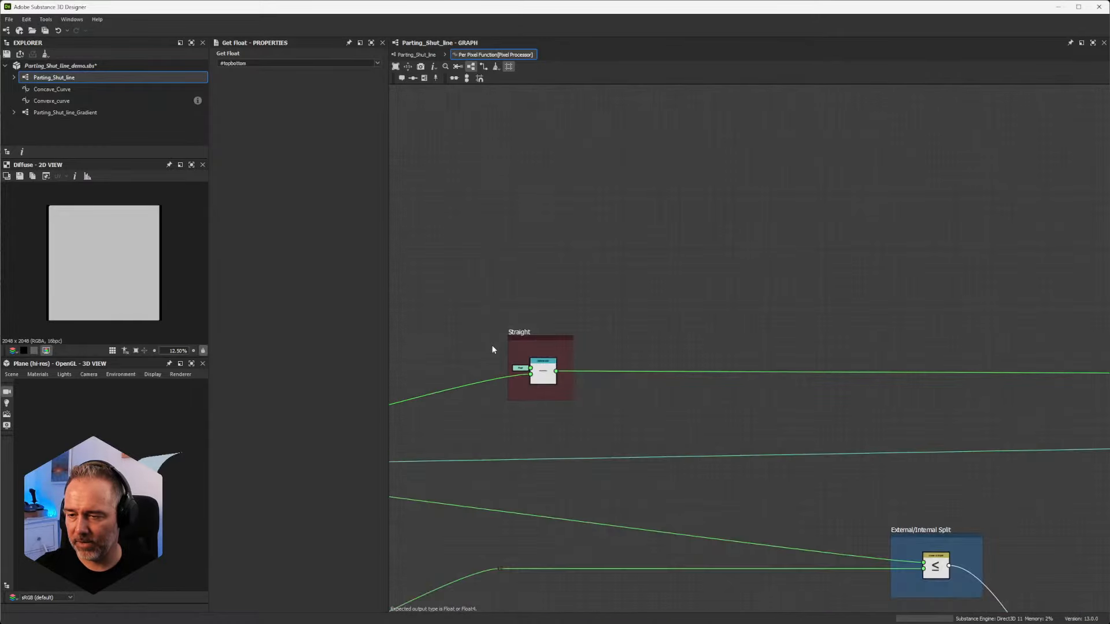
{"action": "scroll", "coordinate": [480, 345], "scroll_direction": "up", "scroll_amount": 1}
{"action": "left_click_drag", "start_coordinate": [477, 350], "coordinate": [632, 403]}
{"action": "scroll", "coordinate": [656, 397], "scroll_direction": "down", "scroll_amount": 5}
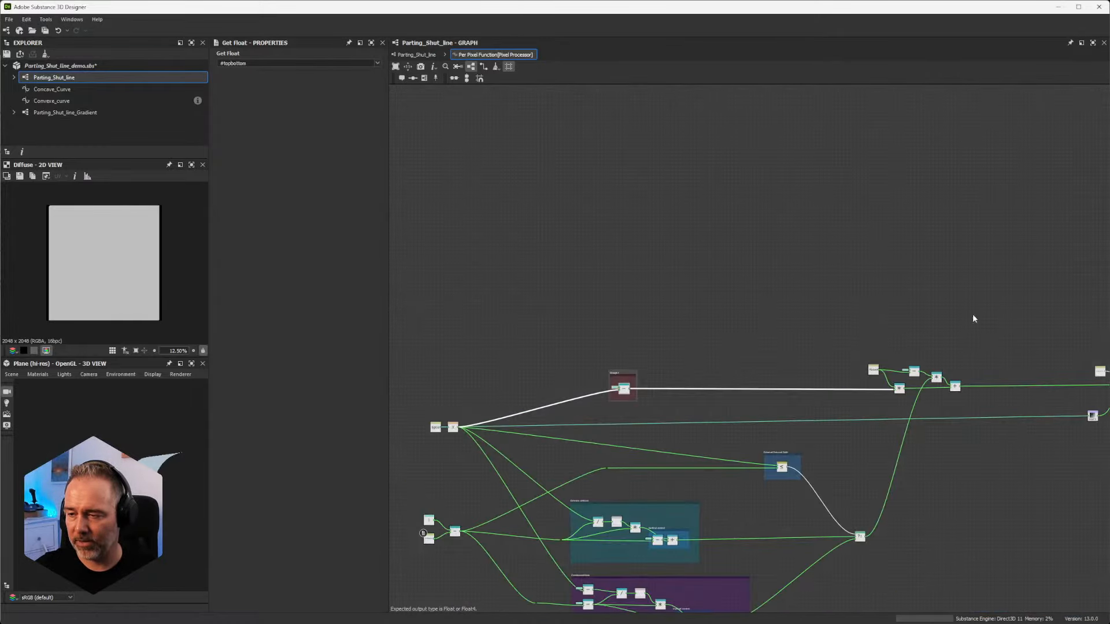
Step: Switch to Substance 3D Painter and set the Parting Shut Line material's Flatten parameter to 0.32
{"action": "middle_click_drag", "start_coordinate": [972, 314], "coordinate": [740, 284]}
{"action": "scroll", "coordinate": [733, 301], "scroll_direction": "up", "scroll_amount": 5}
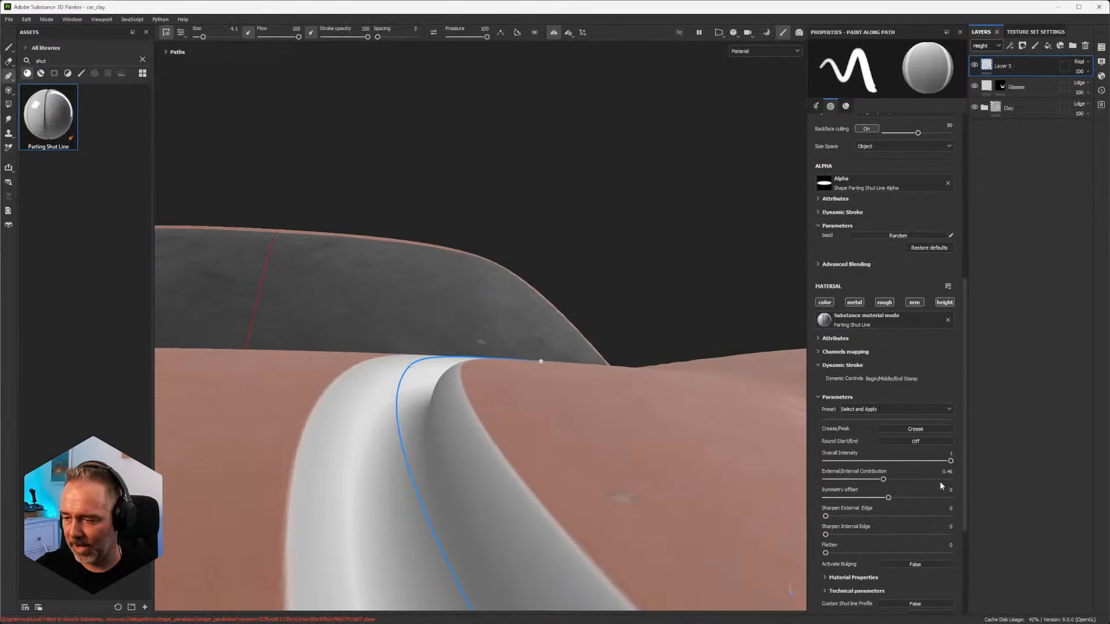
{"action": "scroll", "coordinate": [938, 481], "scroll_direction": "down", "scroll_amount": 3}
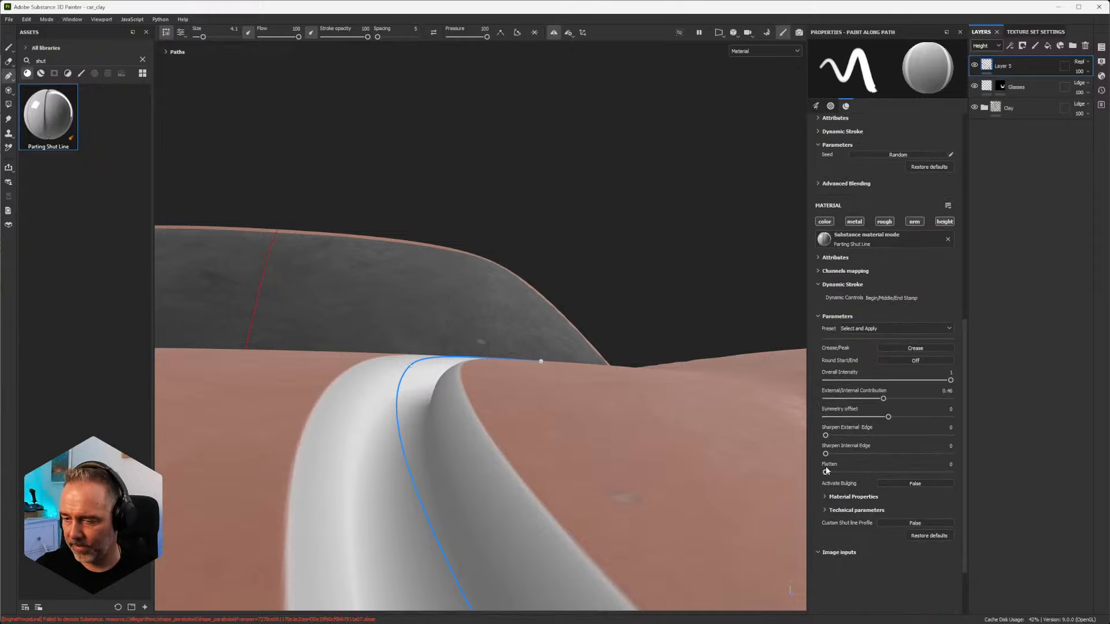
{"action": "left_click_drag", "start_coordinate": [826, 467], "coordinate": [867, 479]}
{"action": "scroll", "coordinate": [350, 493], "scroll_direction": "down", "scroll_amount": 1}
{"action": "mouse_move", "coordinate": [397, 505]}
{"action": "left_mouse_down", "text": "alt"}
{"action": "mouse_move", "coordinate": [379, 458]}
{"action": "mouse_move", "coordinate": [371, 496]}
{"action": "mouse_move", "coordinate": [387, 493]}
{"action": "left_mouse_up", "text": "alt"}
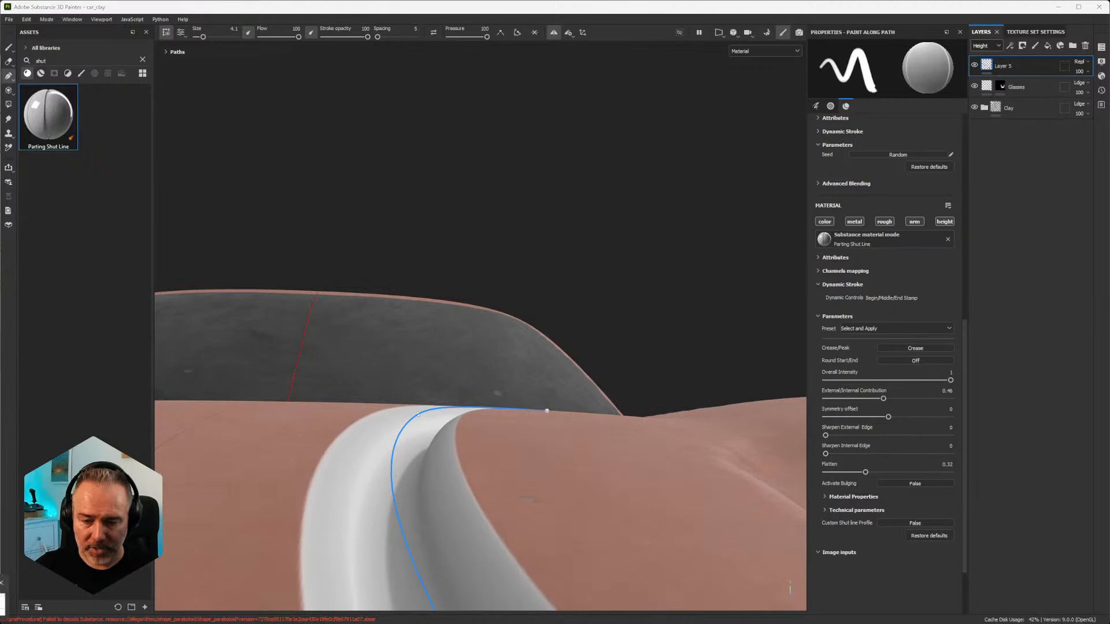
Step: Switch to the Desmos graph, hide the f(x) and g(x) curves, and show the two blended curves driven by v and w
{"action": "left_click", "coordinate": [2, 605]}
{"action": "left_click", "coordinate": [6, 155]}
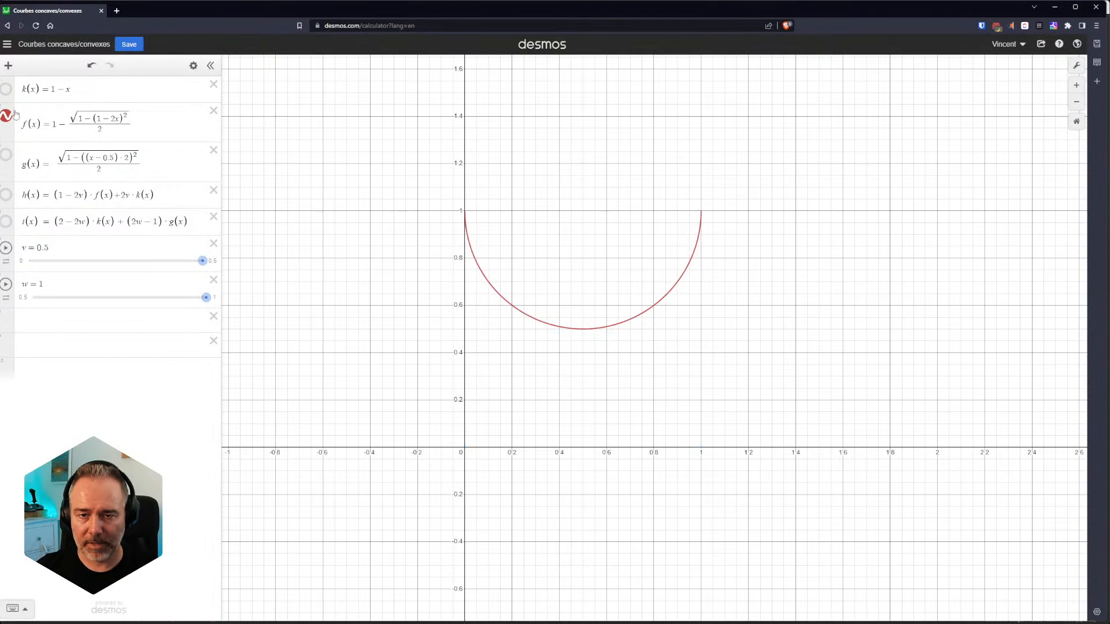
{"action": "left_click", "coordinate": [6, 115]}
{"action": "left_click", "coordinate": [6, 194]}
{"action": "left_click", "coordinate": [7, 221]}
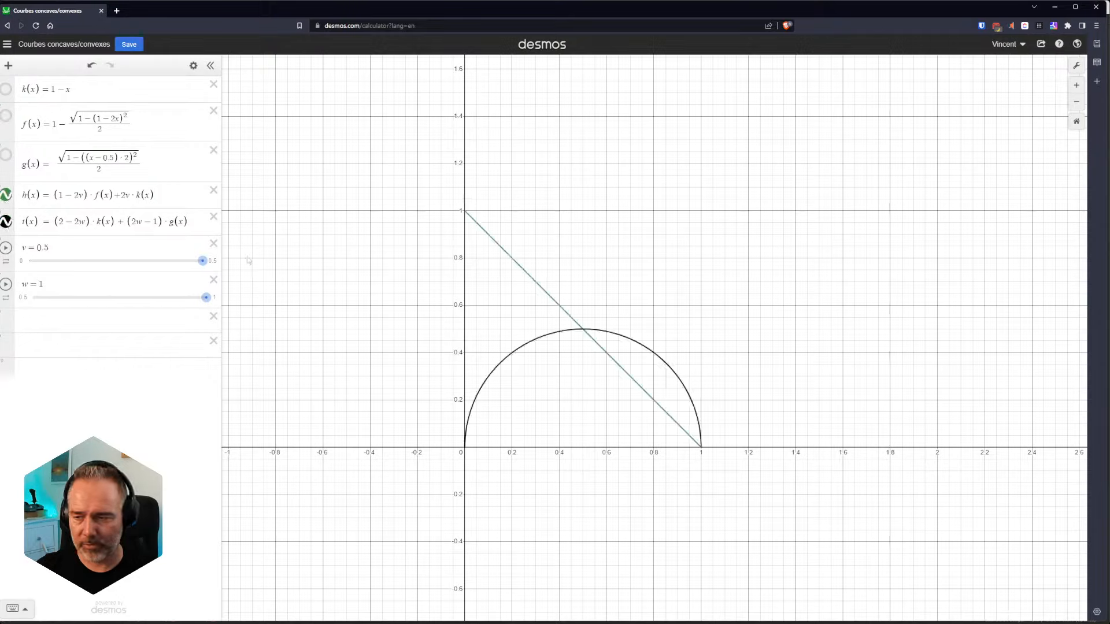
Step: Set the v parameter to 0 so h(x) follows the full concave curve
{"action": "left_click_drag", "start_coordinate": [202, 261], "coordinate": [28, 262]}
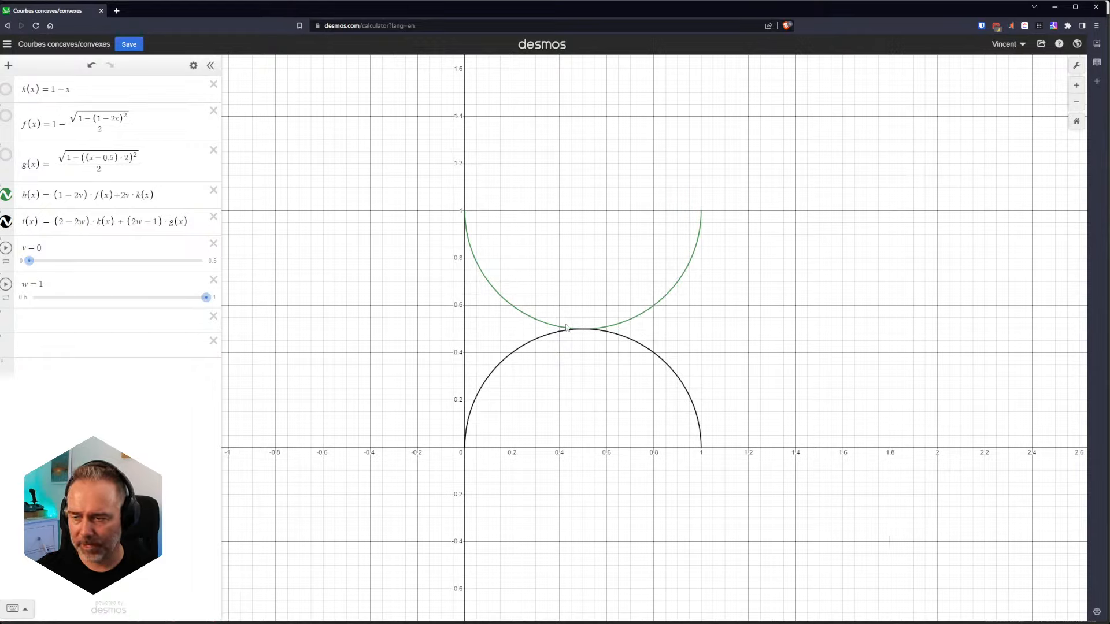
{"action": "mouse_move", "coordinate": [28, 261]}
{"action": "left_mouse_down"}
{"action": "mouse_move", "coordinate": [147, 275]}
{"action": "mouse_move", "coordinate": [30, 270]}
{"action": "left_mouse_up"}
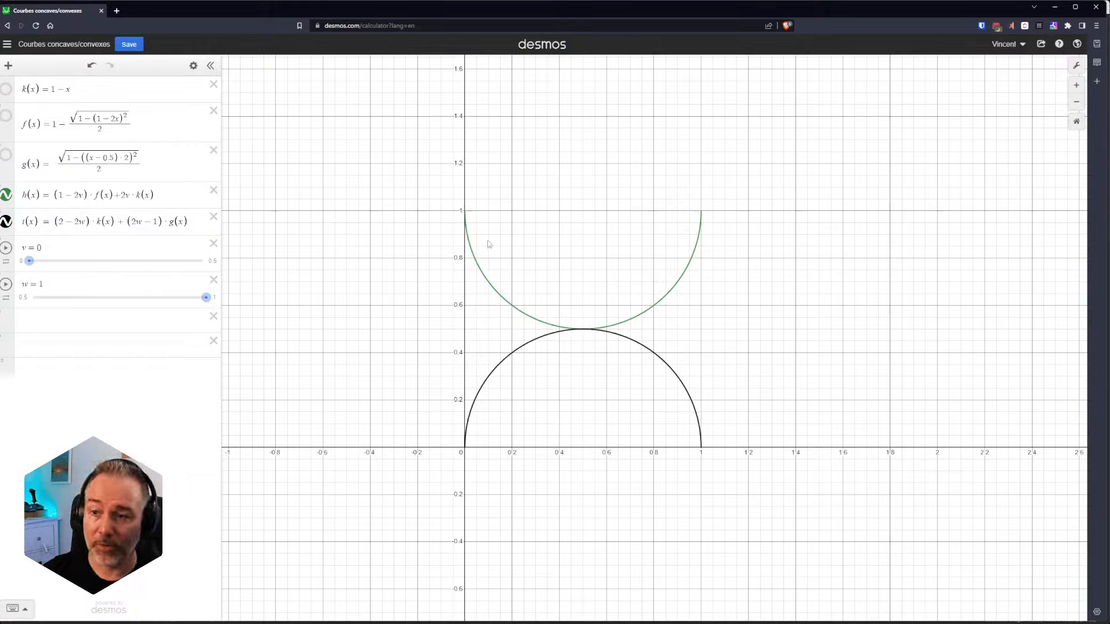
{"action": "mouse_move", "coordinate": [29, 261]}
{"action": "left_mouse_down"}
{"action": "mouse_move", "coordinate": [264, 275]}
{"action": "mouse_move", "coordinate": [29, 261]}
{"action": "left_mouse_up"}
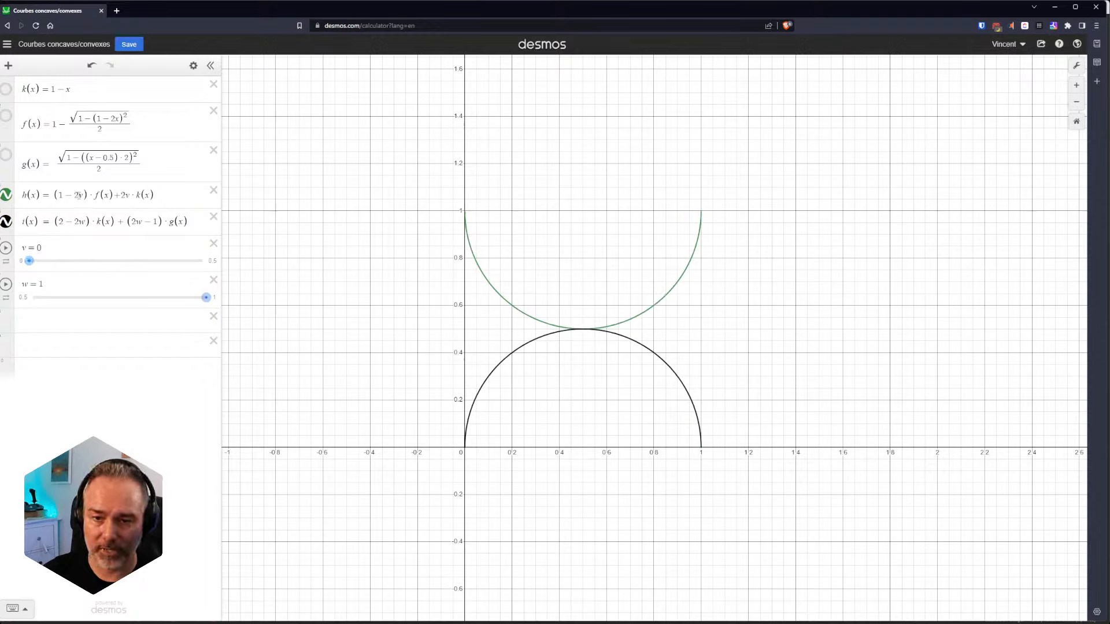
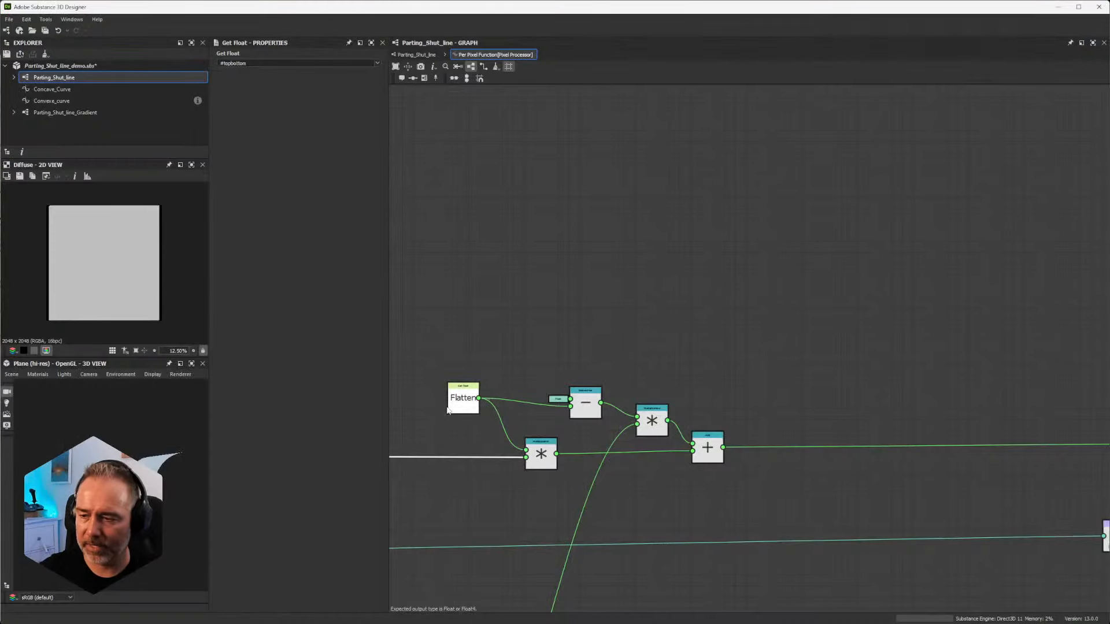
Step: Switch to Substance 3D Designer and select the Float constant feeding the Straight frame's Subtraction node
{"action": "scroll", "coordinate": [694, 326], "scroll_direction": "down", "scroll_amount": 5}
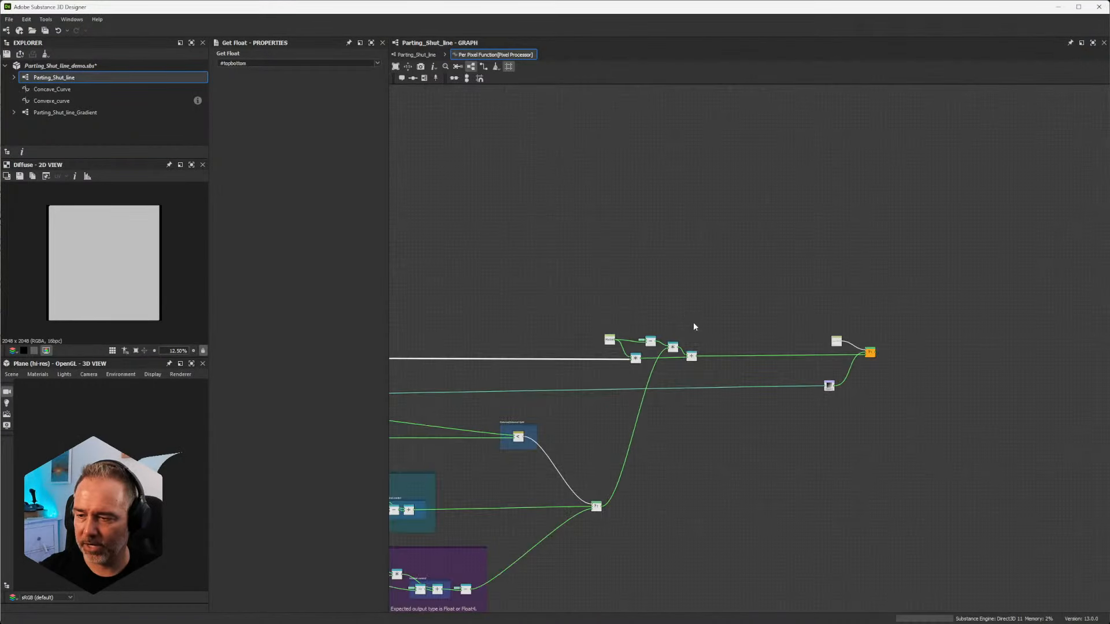
{"action": "scroll", "coordinate": [697, 335], "scroll_direction": "up", "scroll_amount": 5}
{"action": "scroll", "coordinate": [608, 301], "scroll_direction": "down", "scroll_amount": 3}
{"action": "middle_click_drag", "start_coordinate": [538, 320], "coordinate": [1067, 273]}
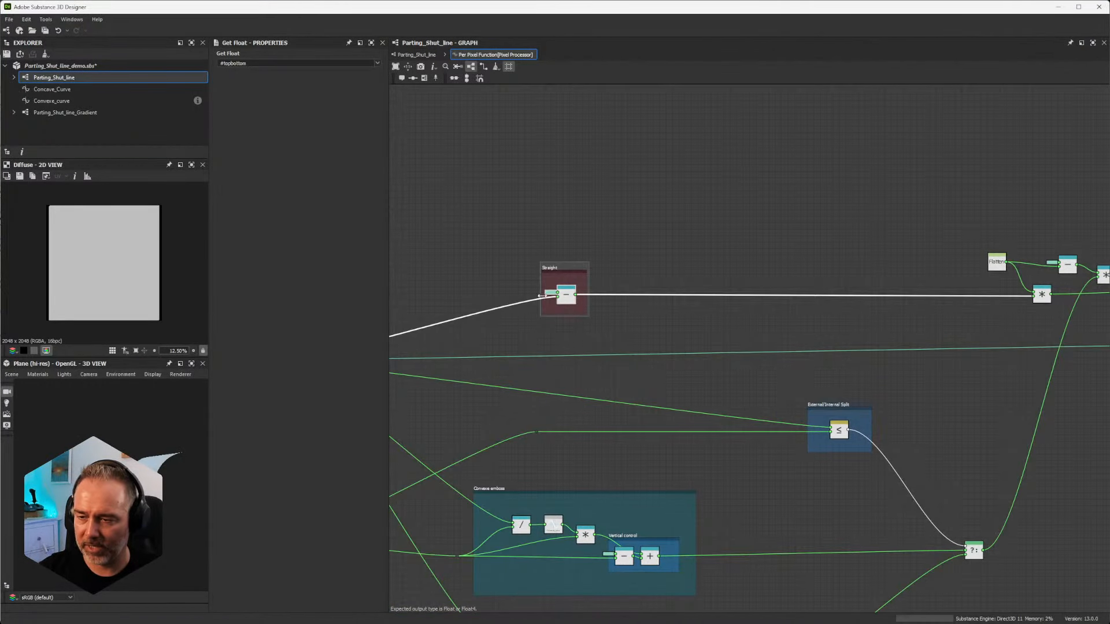
{"action": "middle_click_drag", "start_coordinate": [540, 296], "coordinate": [719, 272]}
{"action": "scroll", "coordinate": [446, 336], "scroll_direction": "up", "scroll_amount": 5}
{"action": "middle_click_drag", "start_coordinate": [925, 191], "coordinate": [824, 231]}
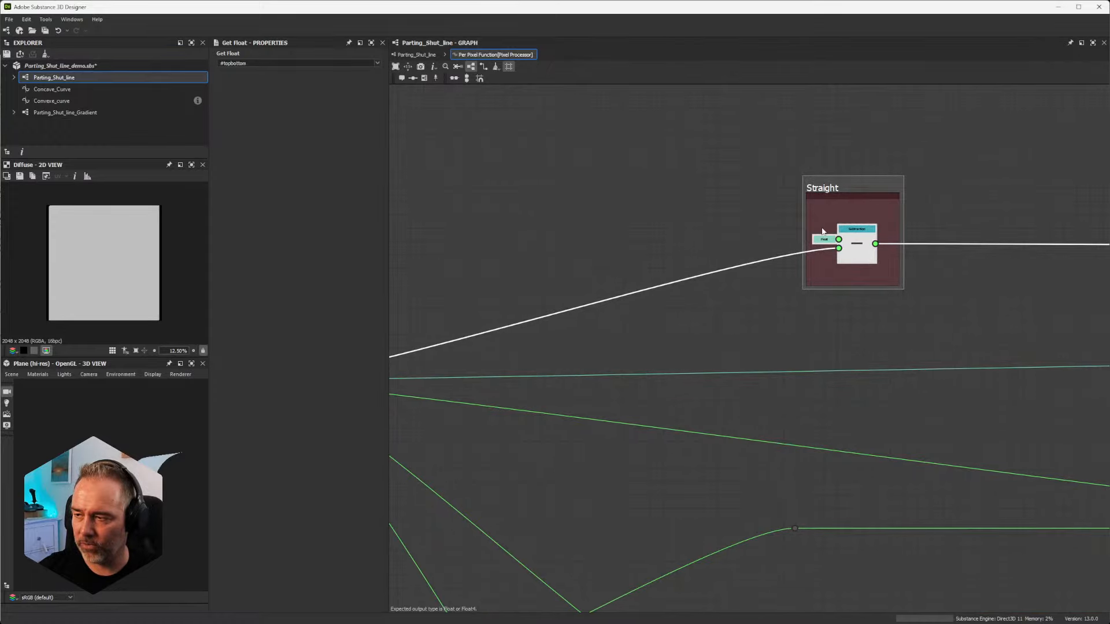
{"action": "left_click", "coordinate": [824, 238]}
{"action": "scroll", "coordinate": [837, 217], "scroll_direction": "down", "scroll_amount": 3}
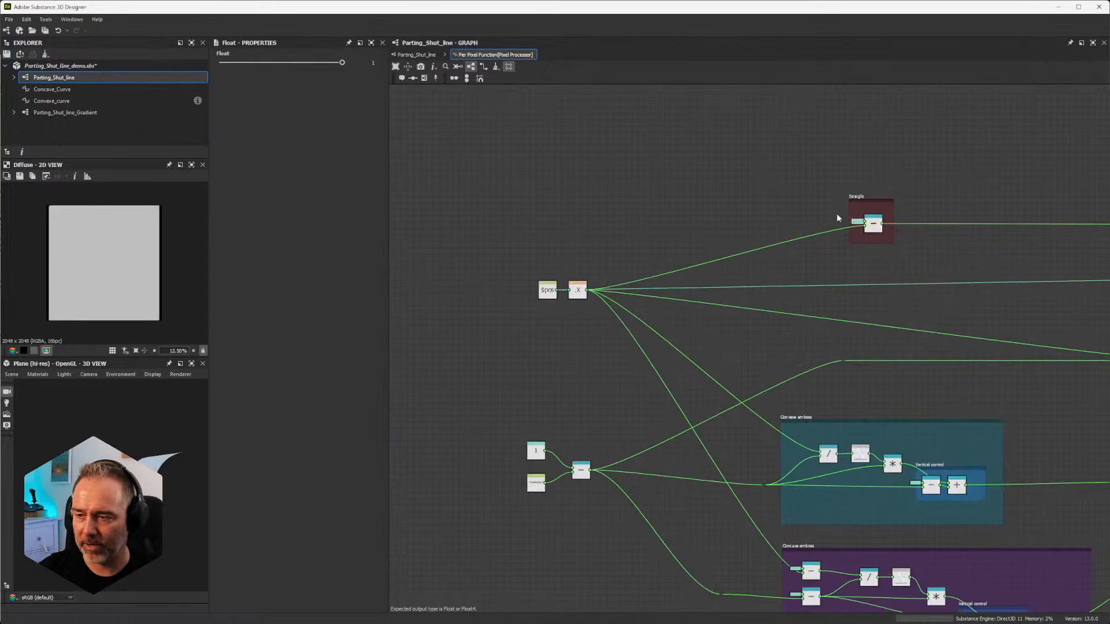
Step: Trace the Straight frame's output to the Flatten blend nodes and select the Flatten Get Float node
{"action": "middle_click_drag", "start_coordinate": [837, 217], "coordinate": [518, 249]}
{"action": "scroll", "coordinate": [518, 249], "scroll_direction": "down", "scroll_amount": 2}
{"action": "scroll", "coordinate": [511, 237], "scroll_direction": "up", "scroll_amount": 2}
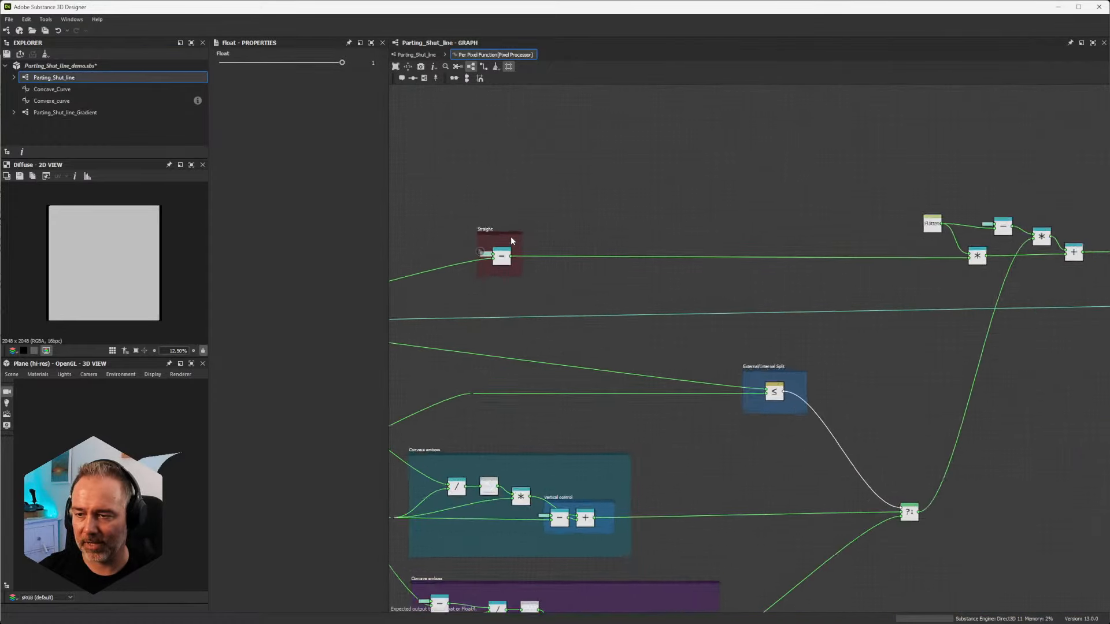
{"action": "scroll", "coordinate": [511, 237], "scroll_direction": "up", "scroll_amount": 4}
{"action": "scroll", "coordinate": [504, 235], "scroll_direction": "down", "scroll_amount": 2}
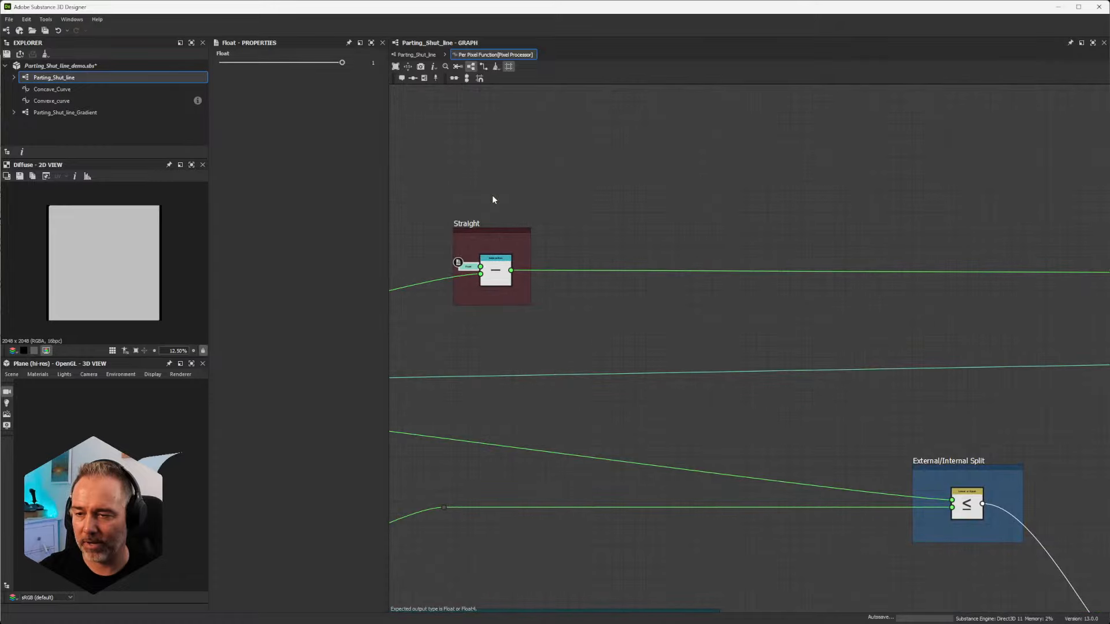
{"action": "middle_click_drag", "start_coordinate": [496, 217], "coordinate": [380, 221]}
{"action": "middle_click_drag", "start_coordinate": [778, 213], "coordinate": [264, 218]}
{"action": "mouse_move", "coordinate": [729, 257]}
{"action": "middle_mouse_down"}
{"action": "mouse_move", "coordinate": [567, 232]}
{"action": "mouse_move", "coordinate": [673, 224]}
{"action": "middle_mouse_up"}
{"action": "scroll", "coordinate": [567, 232], "scroll_direction": "down", "scroll_amount": 1}
{"action": "scroll", "coordinate": [565, 228], "scroll_direction": "up", "scroll_amount": 1}
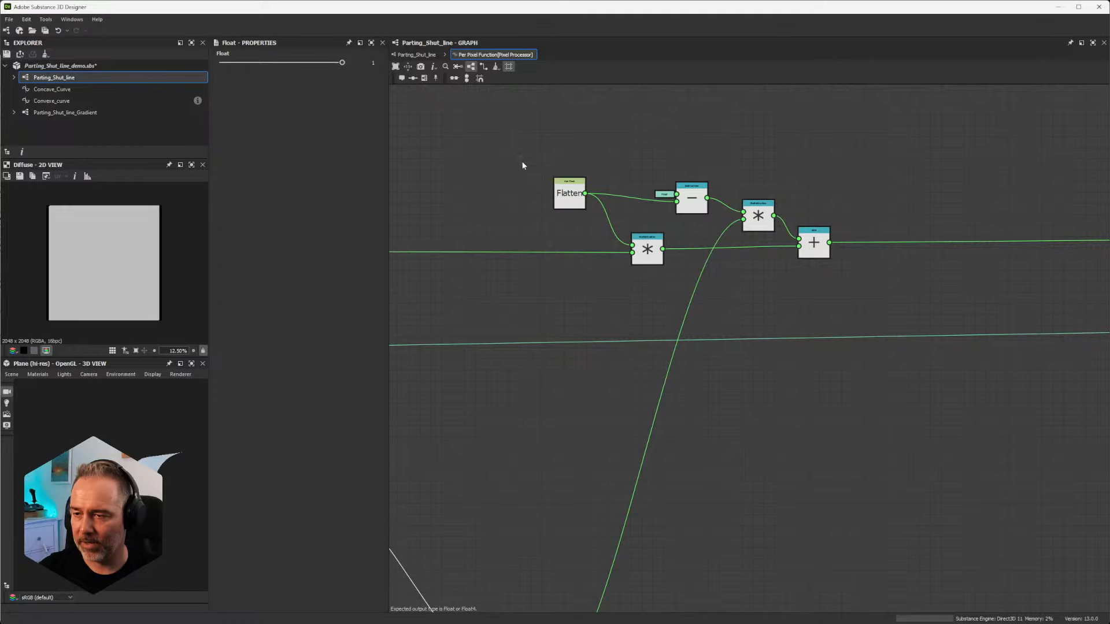
{"action": "scroll", "coordinate": [673, 191], "scroll_direction": "up", "scroll_amount": 3}
{"action": "left_click", "coordinate": [460, 198]}
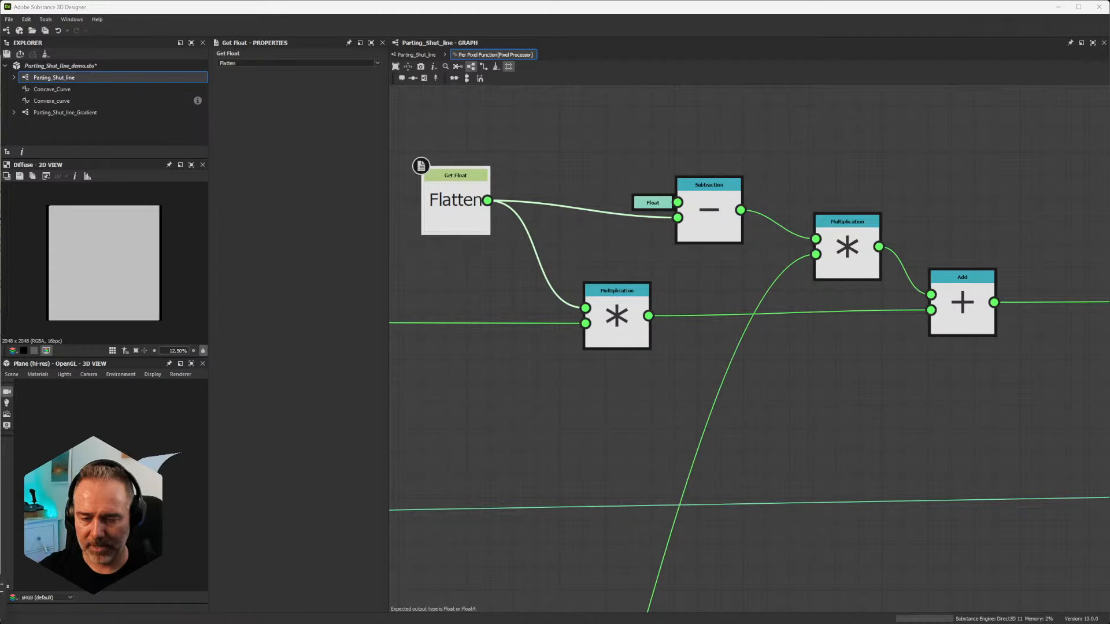
Step: Switch to the Desmos graph and set the v parameter to 0.22
{"action": "key", "text": "alt+Tab"}
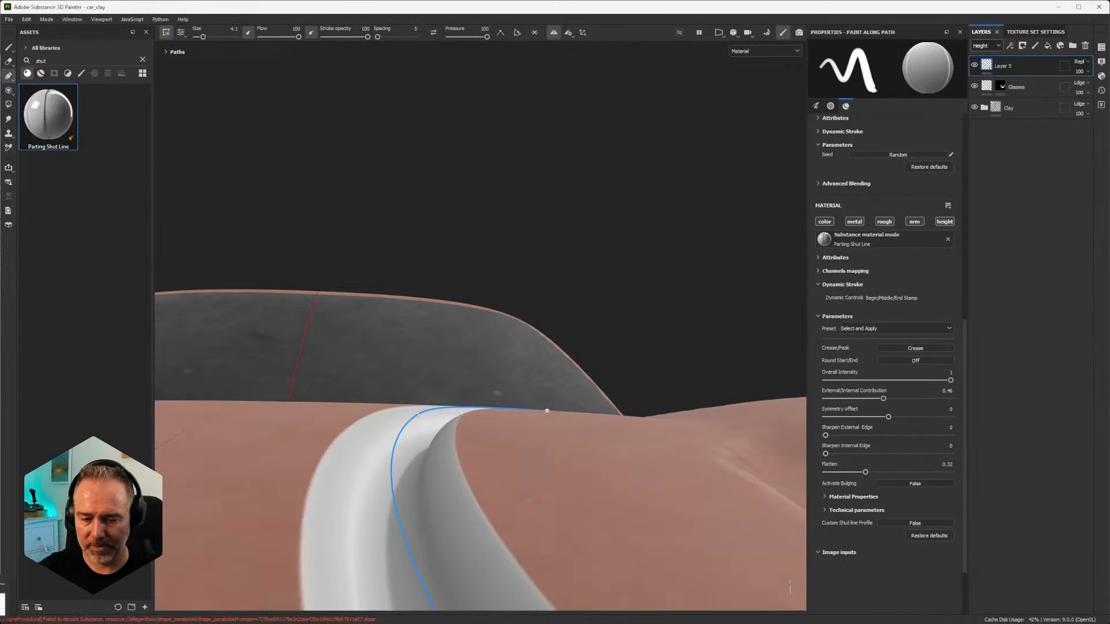
{"action": "key", "text": "alt+Tab"}
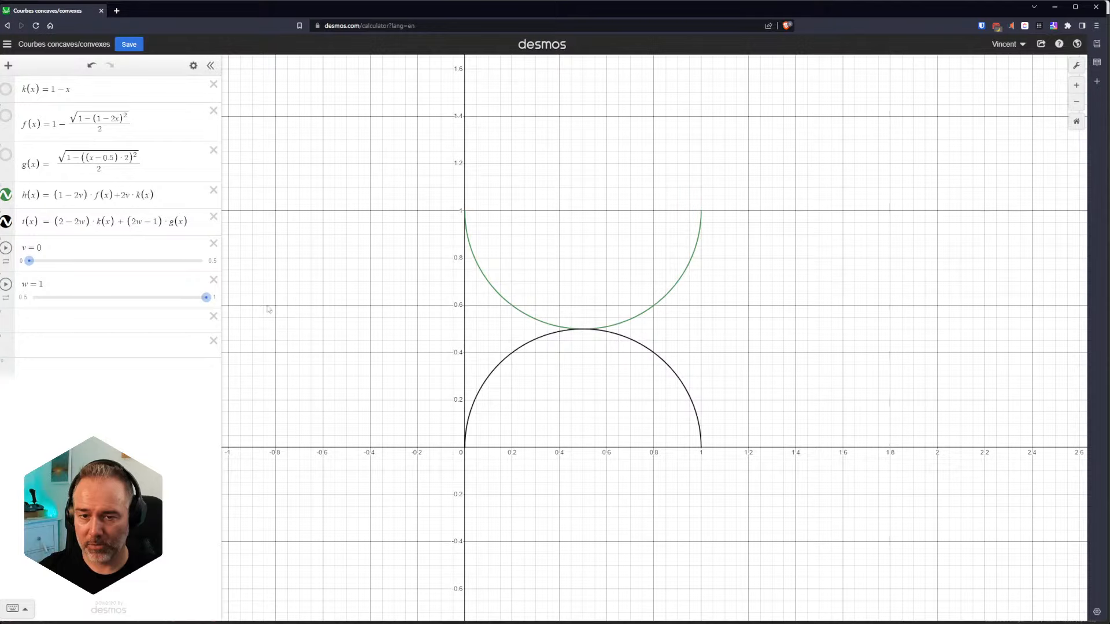
{"action": "mouse_move", "coordinate": [206, 299]}
{"action": "left_mouse_down"}
{"action": "mouse_move", "coordinate": [82, 298]}
{"action": "mouse_move", "coordinate": [205, 297]}
{"action": "left_mouse_up"}
{"action": "left_click_drag", "start_coordinate": [29, 261], "coordinate": [105, 261]}
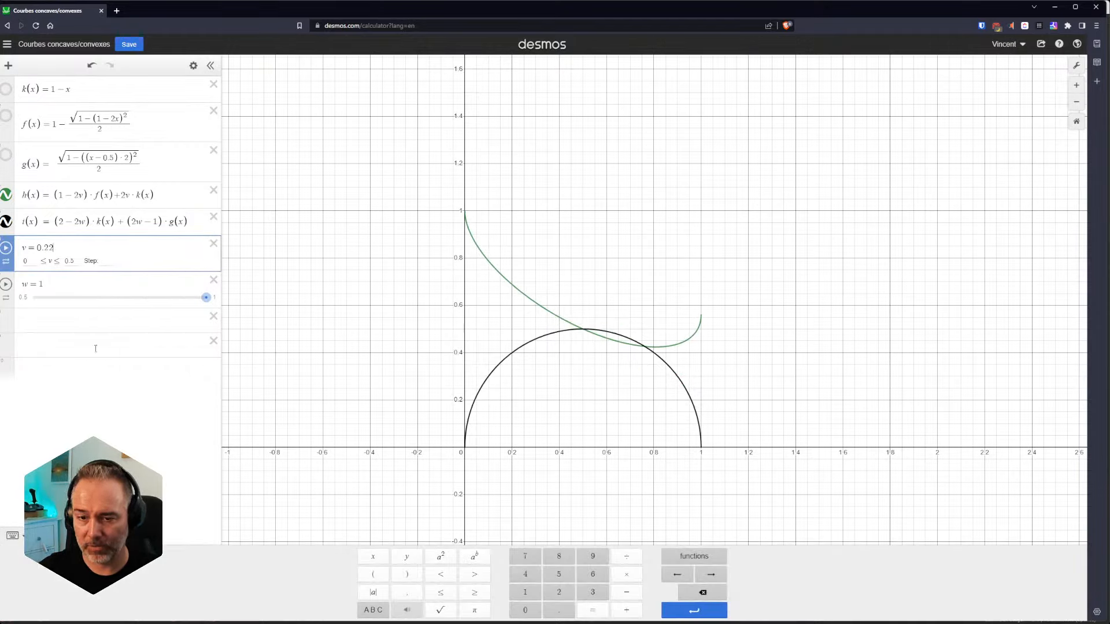
{"action": "left_click", "coordinate": [96, 370]}
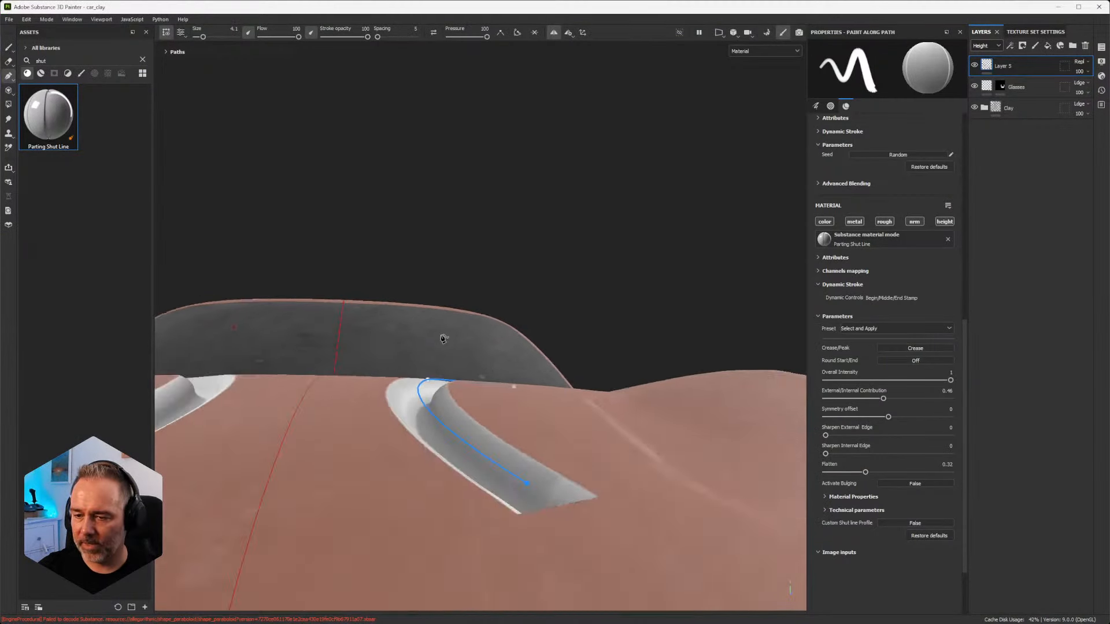
Step: Switch to Substance 3D Painter, set the Parting Shut Line material's Flatten parameter to 0.38, and return to Substance 3D Designer
{"action": "scroll", "coordinate": [437, 388], "scroll_direction": "up", "scroll_amount": 2}
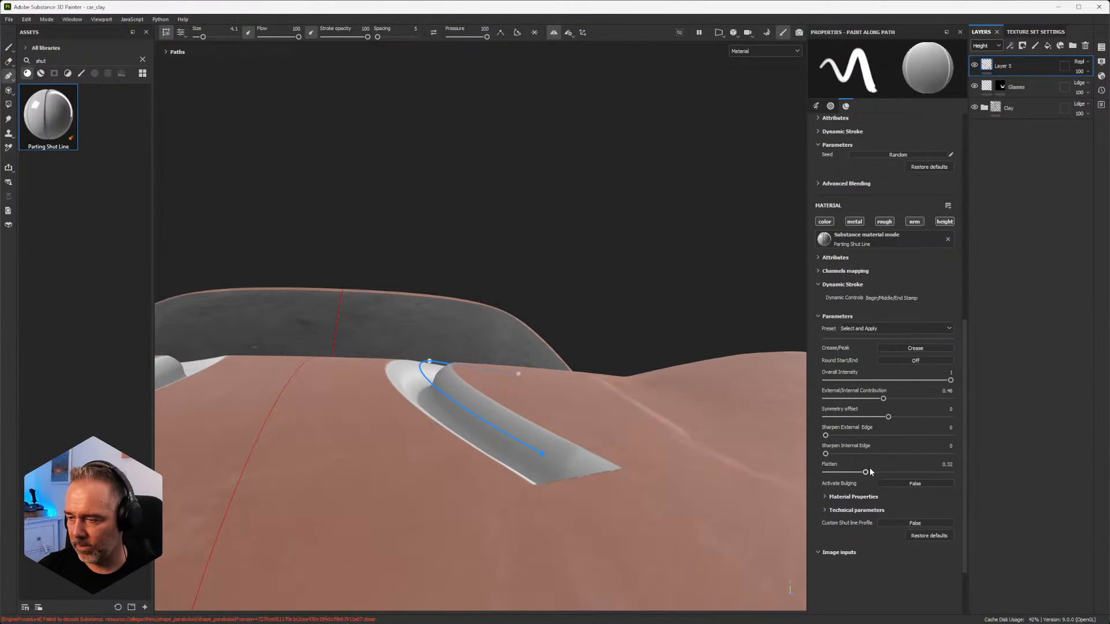
{"action": "mouse_move", "coordinate": [867, 472]}
{"action": "left_mouse_down"}
{"action": "mouse_move", "coordinate": [977, 474]}
{"action": "mouse_move", "coordinate": [873, 473]}
{"action": "left_mouse_up"}
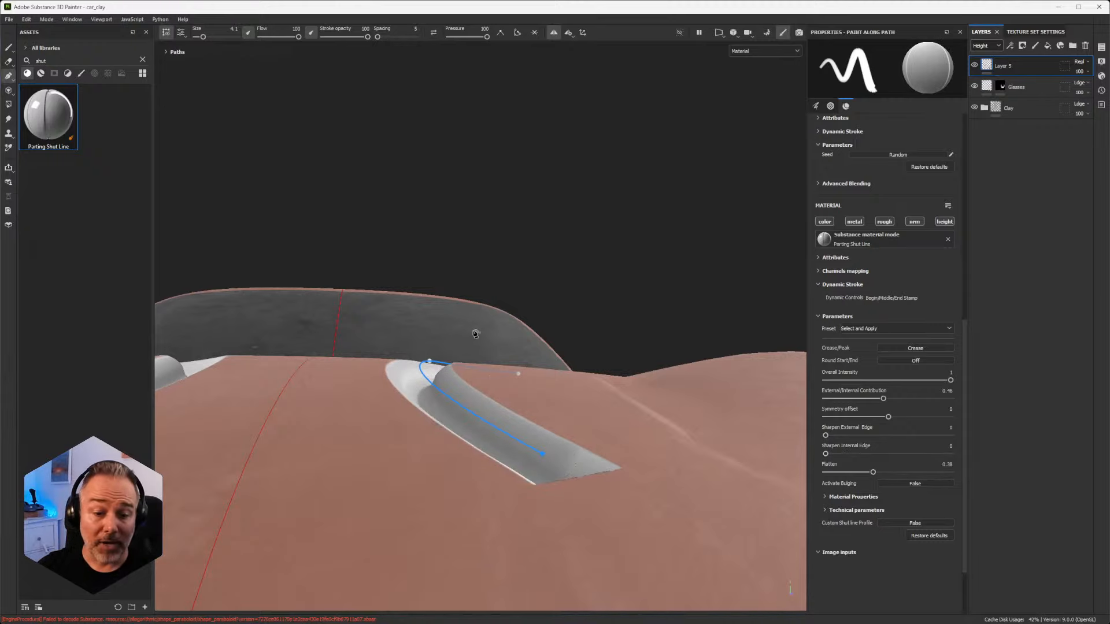
{"action": "left_click", "coordinate": [1059, 6]}
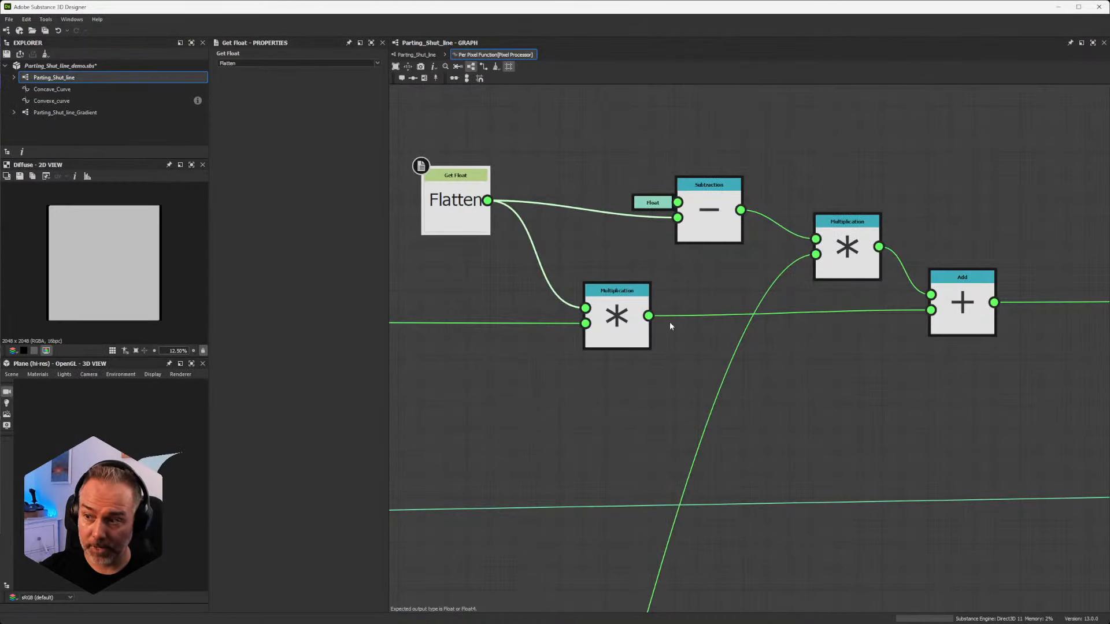
Step: Select the Flatten node together with its Subtraction, Multiplication and Add nodes to highlight their connections
{"action": "scroll", "coordinate": [670, 312], "scroll_direction": "down", "scroll_amount": 5}
{"action": "scroll", "coordinate": [675, 299], "scroll_direction": "up", "scroll_amount": 2}
{"action": "scroll", "coordinate": [677, 296], "scroll_direction": "down", "scroll_amount": 2}
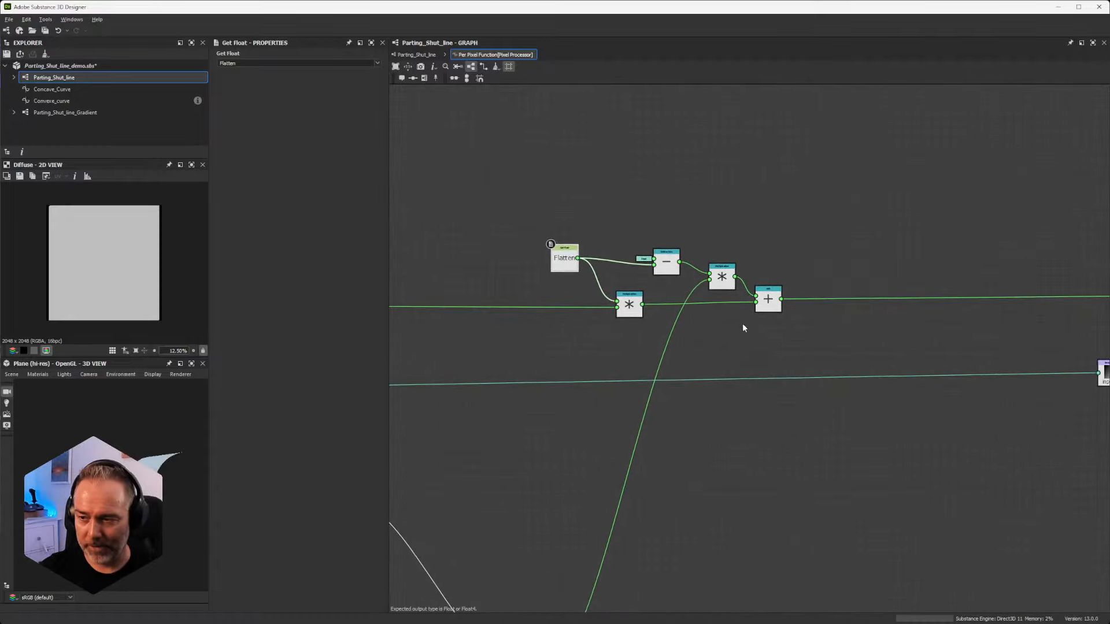
{"action": "left_click_drag", "start_coordinate": [532, 189], "coordinate": [754, 336]}
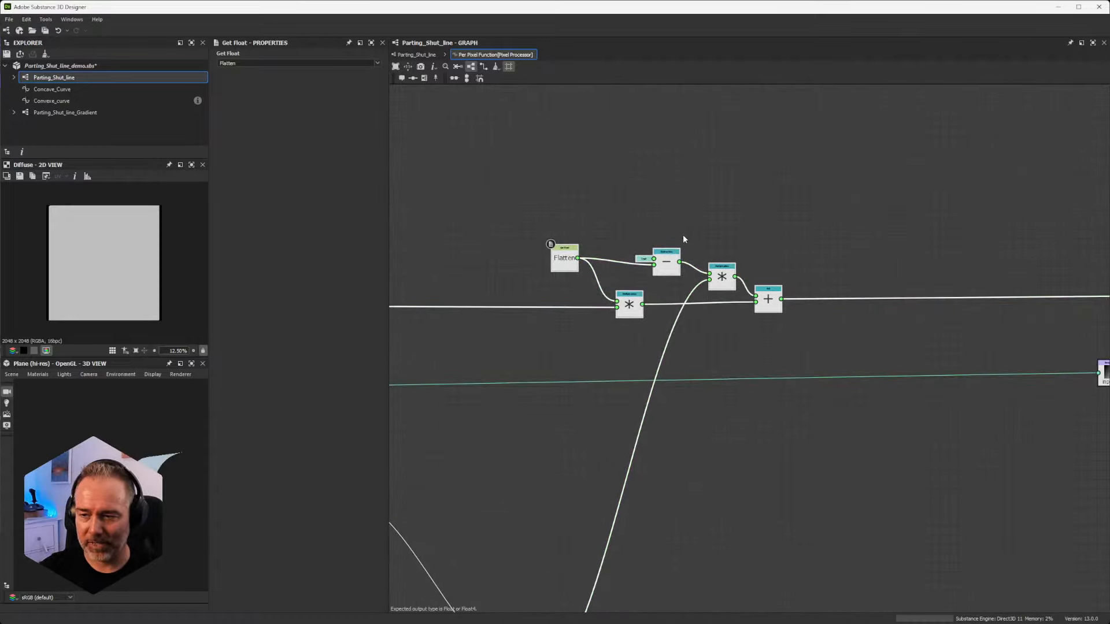
{"action": "scroll", "coordinate": [663, 260], "scroll_direction": "down", "scroll_amount": 3}
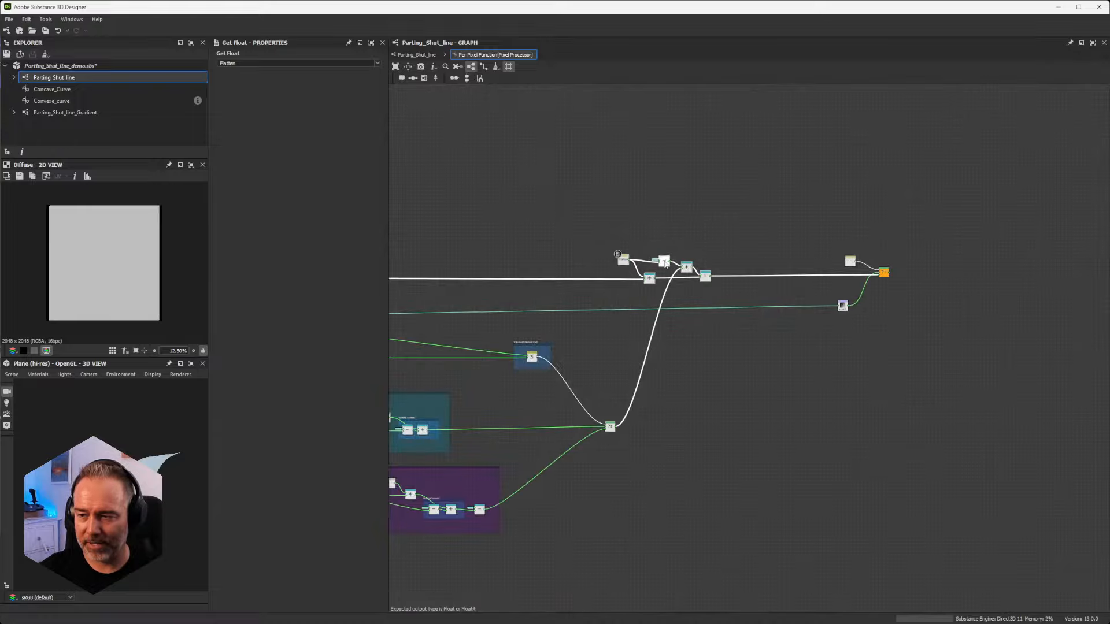
Step: Examine the final If...Else node and its Custom_Shutline Boolean, Sample Gray and Add node inputs
{"action": "right_click_drag", "start_coordinate": [772, 258], "coordinate": [1022, 260], "text": "alt"}
{"action": "middle_click_drag", "start_coordinate": [1022, 260], "coordinate": [728, 258]}
{"action": "right_click_drag", "start_coordinate": [734, 201], "coordinate": [706, 426], "text": "alt"}
{"action": "middle_click_drag", "start_coordinate": [527, 435], "coordinate": [657, 353]}
{"action": "scroll", "coordinate": [510, 278], "scroll_direction": "down", "scroll_amount": 3}
{"action": "scroll", "coordinate": [511, 266], "scroll_direction": "up", "scroll_amount": 3}
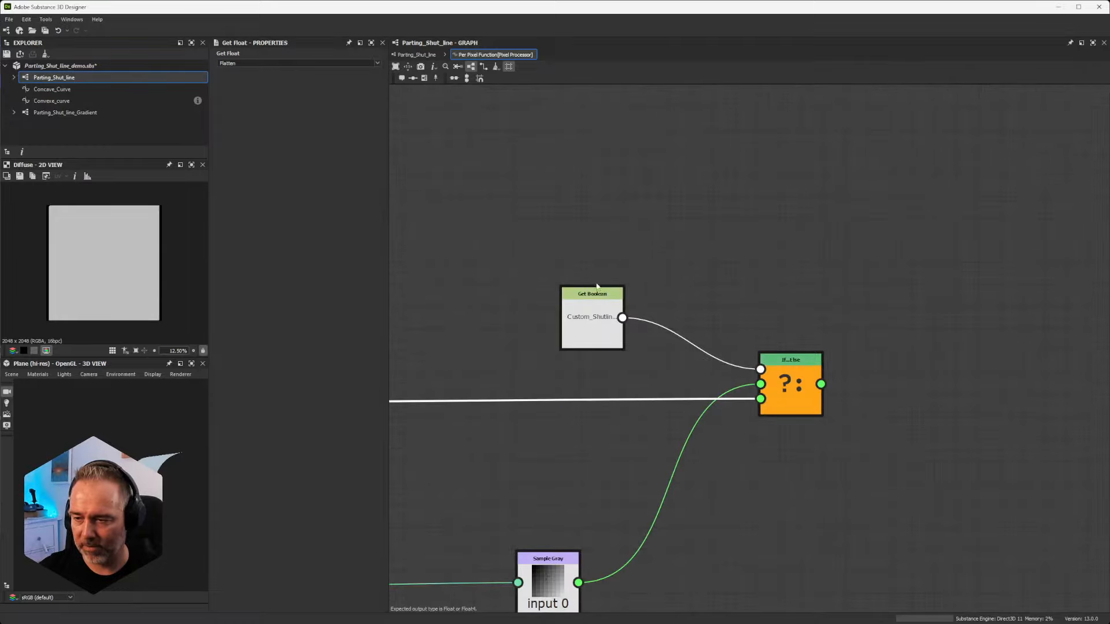
{"action": "scroll", "coordinate": [651, 280], "scroll_direction": "down", "scroll_amount": 3}
{"action": "scroll", "coordinate": [649, 283], "scroll_direction": "up", "scroll_amount": 2}
{"action": "scroll", "coordinate": [640, 334], "scroll_direction": "down", "scroll_amount": 2}
{"action": "middle_click_drag", "start_coordinate": [640, 334], "coordinate": [830, 297]}
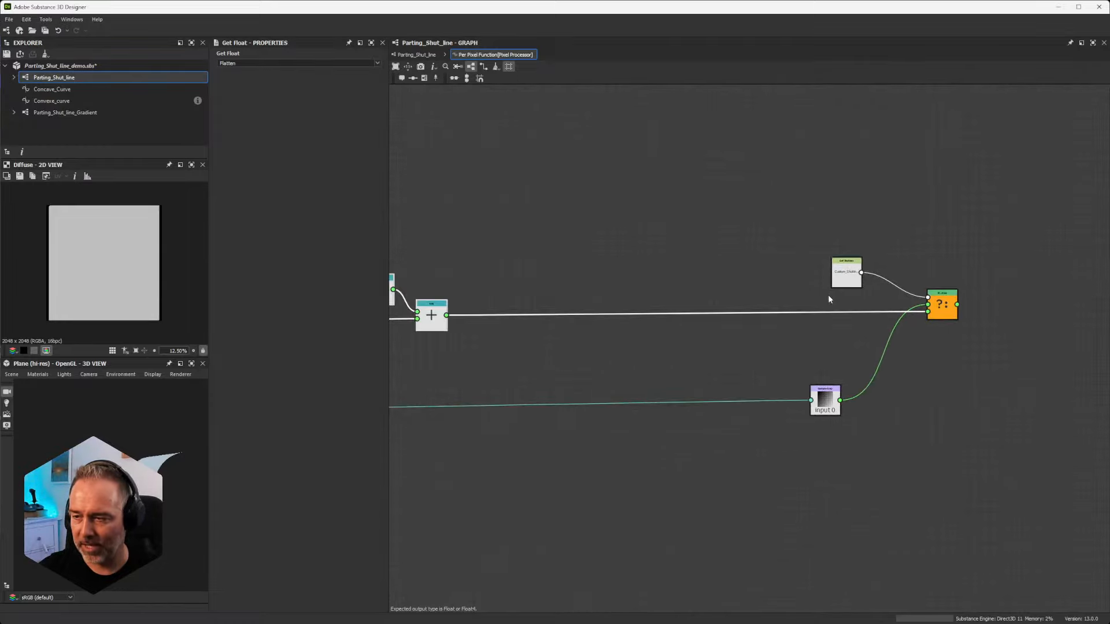
Step: Go back to the Straight frame and select it to highlight its incoming and outgoing links
{"action": "scroll", "coordinate": [833, 302], "scroll_direction": "down", "scroll_amount": 1}
{"action": "scroll", "coordinate": [832, 309], "scroll_direction": "down", "scroll_amount": 3}
{"action": "middle_click_drag", "start_coordinate": [557, 306], "coordinate": [931, 296]}
{"action": "scroll", "coordinate": [759, 296], "scroll_direction": "up", "scroll_amount": 6}
{"action": "left_click", "coordinate": [732, 287]}
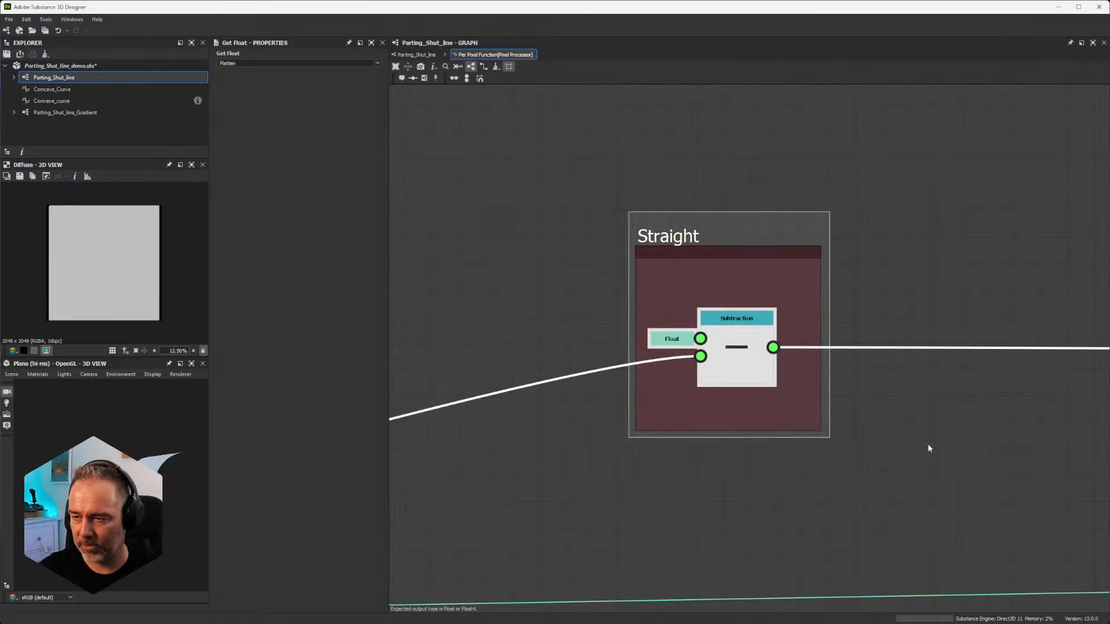
{"action": "scroll", "coordinate": [928, 438], "scroll_direction": "down", "scroll_amount": 4}
{"action": "scroll", "coordinate": [963, 422], "scroll_direction": "up", "scroll_amount": 3}
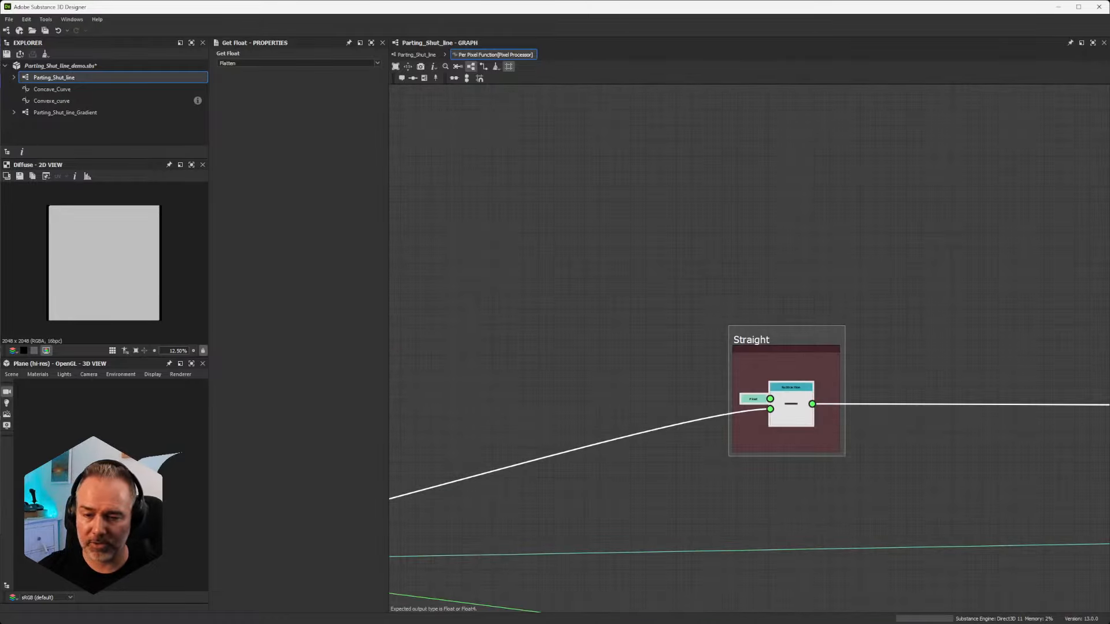
Step: Select the Sample Gray node beside the final If...Else node and trace its input link back across the function
{"action": "scroll", "coordinate": [840, 335], "scroll_direction": "down", "scroll_amount": 3}
{"action": "middle_click_drag", "start_coordinate": [937, 328], "coordinate": [392, 315]}
{"action": "scroll", "coordinate": [902, 348], "scroll_direction": "up", "scroll_amount": 3}
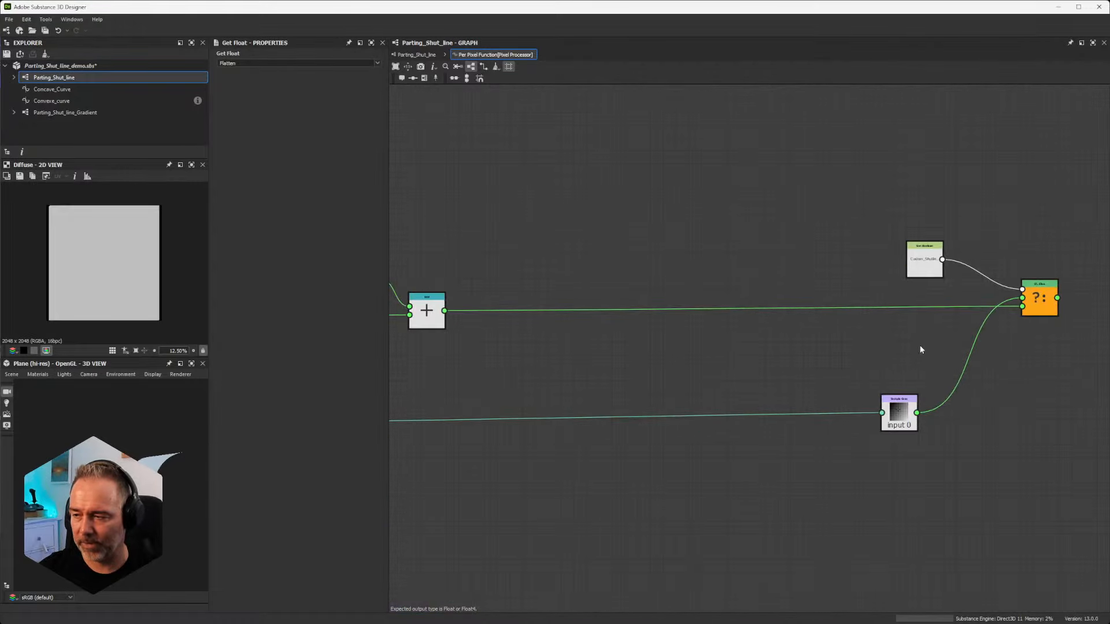
{"action": "scroll", "coordinate": [904, 383], "scroll_direction": "up", "scroll_amount": 2}
{"action": "left_click_drag", "start_coordinate": [809, 359], "coordinate": [963, 497]}
{"action": "scroll", "coordinate": [954, 486], "scroll_direction": "down", "scroll_amount": 5}
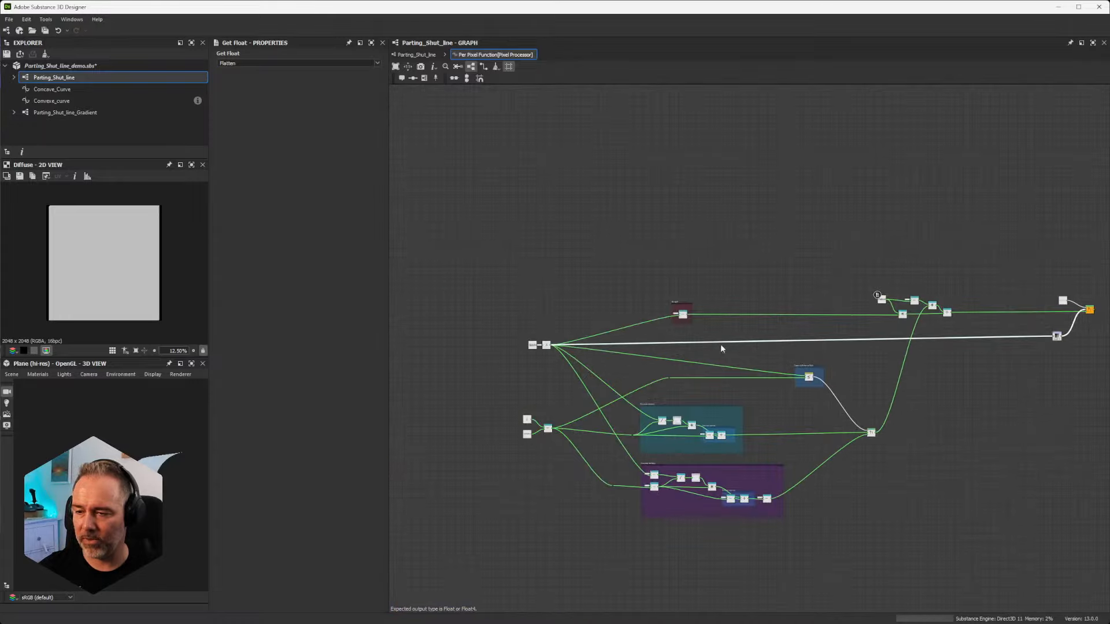
Step: Follow the Flatten blend's result and select the link entering the final If...Else node
{"action": "scroll", "coordinate": [569, 344], "scroll_direction": "up", "scroll_amount": 5}
{"action": "middle_click_drag", "start_coordinate": [958, 314], "coordinate": [505, 345]}
{"action": "scroll", "coordinate": [1095, 331], "scroll_direction": "up", "scroll_amount": 3}
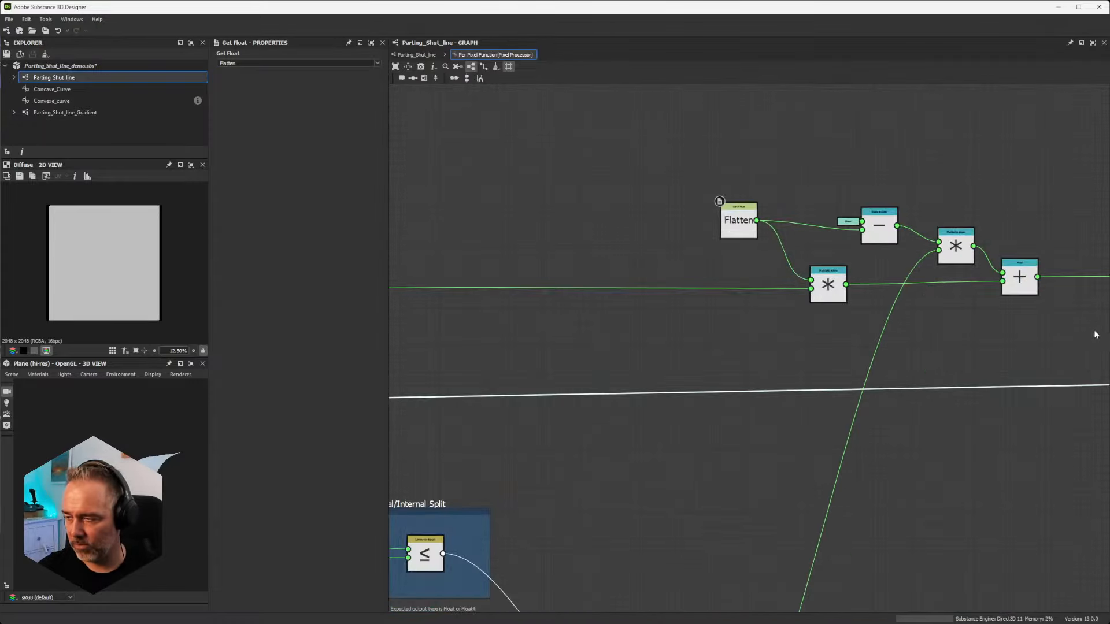
{"action": "middle_click_drag", "start_coordinate": [944, 353], "coordinate": [443, 378]}
{"action": "scroll", "coordinate": [622, 378], "scroll_direction": "down", "scroll_amount": 2}
{"action": "middle_click_drag", "start_coordinate": [890, 324], "coordinate": [783, 329]}
{"action": "left_click_drag", "start_coordinate": [655, 310], "coordinate": [666, 332]}
{"action": "scroll", "coordinate": [858, 320], "scroll_direction": "up", "scroll_amount": 4}
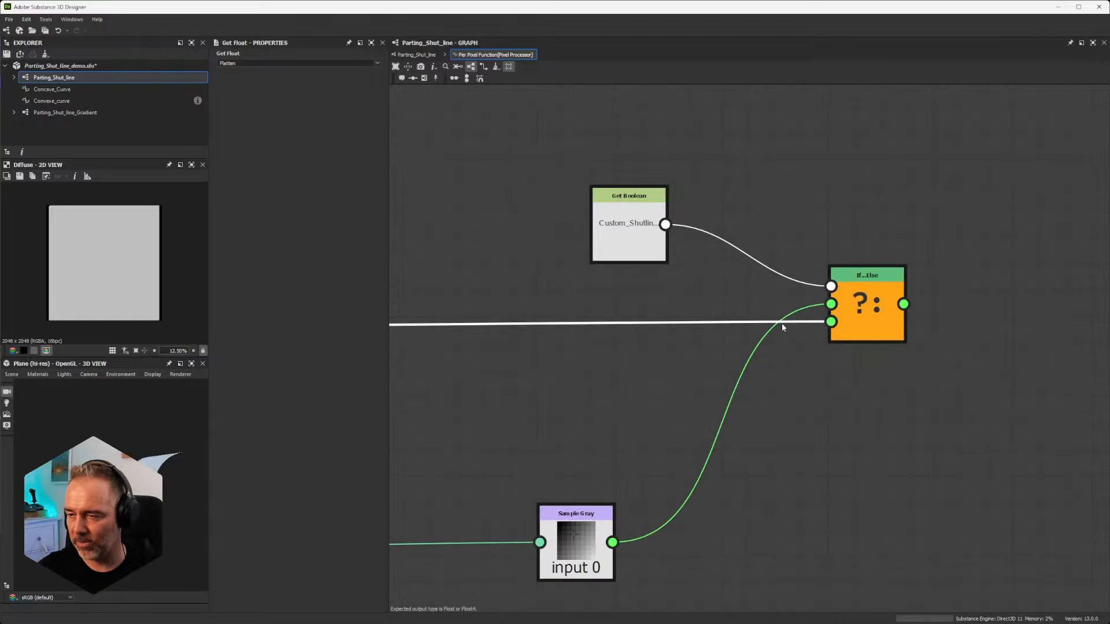
Step: Select the curve-building and Flatten nodes upstream of the final If...Else node and review their highlighted connections
{"action": "scroll", "coordinate": [699, 316], "scroll_direction": "down", "scroll_amount": 4}
{"action": "scroll", "coordinate": [855, 255], "scroll_direction": "down", "scroll_amount": 6}
{"action": "left_click_drag", "start_coordinate": [816, 198], "coordinate": [402, 521]}
{"action": "scroll", "coordinate": [890, 232], "scroll_direction": "up", "scroll_amount": 5}
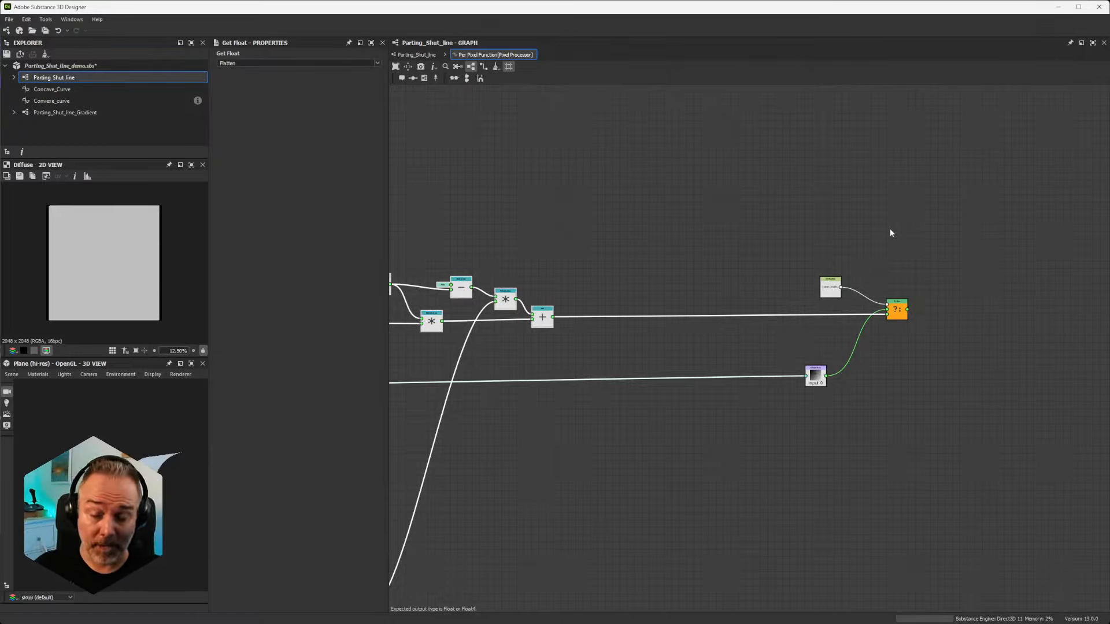
{"action": "scroll", "coordinate": [731, 251], "scroll_direction": "down", "scroll_amount": 3}
{"action": "scroll", "coordinate": [725, 254], "scroll_direction": "up", "scroll_amount": 3}
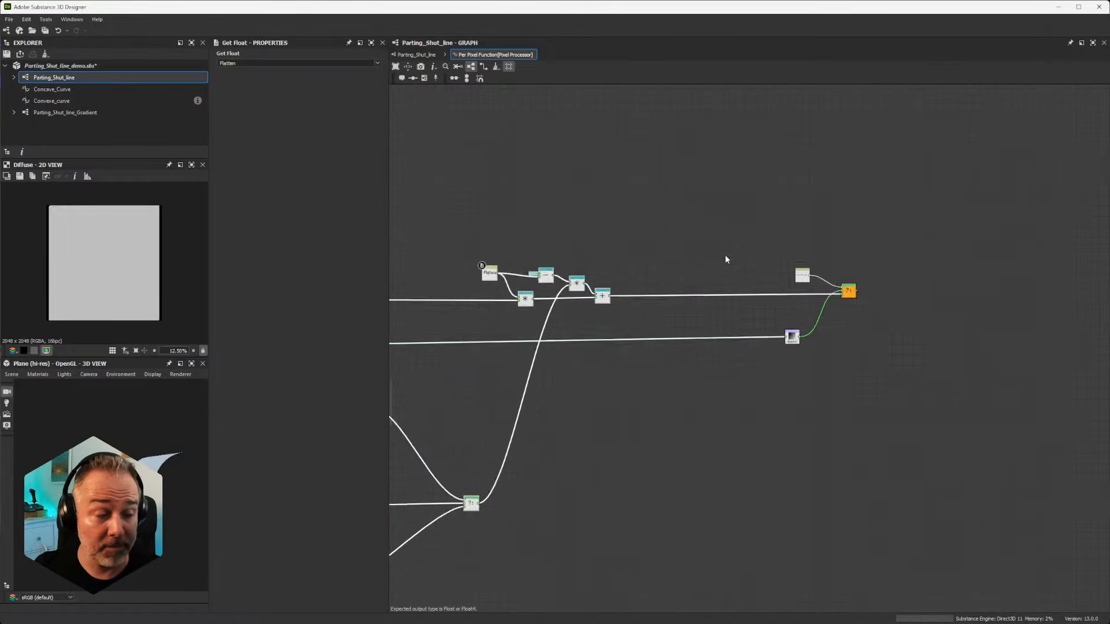
{"action": "scroll", "coordinate": [725, 254], "scroll_direction": "down", "scroll_amount": 2}
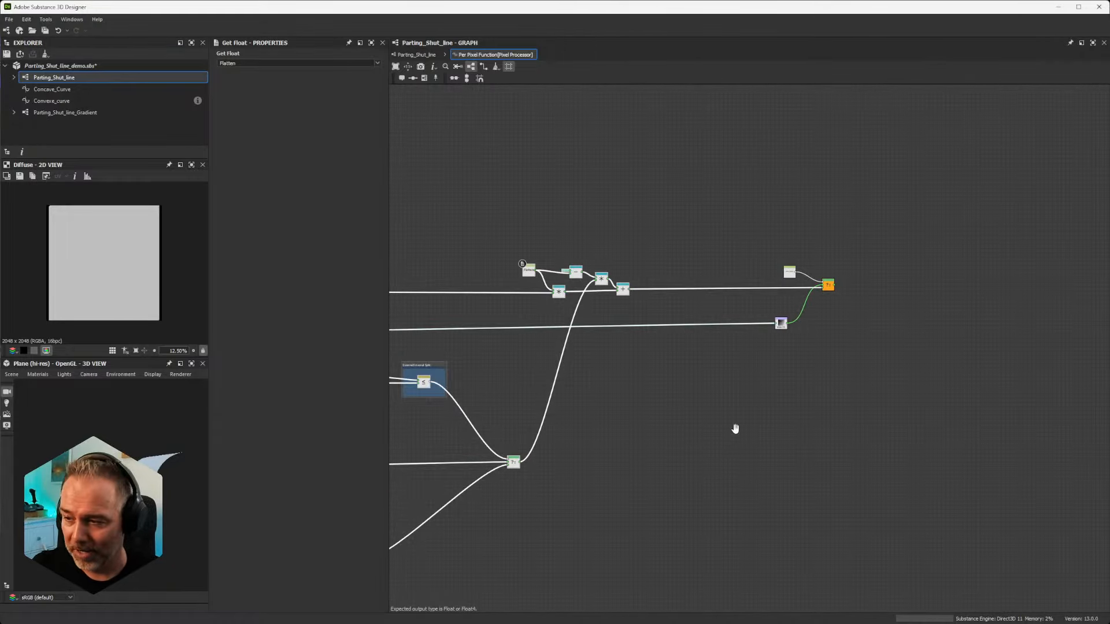
{"action": "middle_click_drag", "start_coordinate": [733, 429], "coordinate": [776, 325]}
{"action": "scroll", "coordinate": [778, 295], "scroll_direction": "down", "scroll_amount": 3}
{"action": "scroll", "coordinate": [778, 295], "scroll_direction": "up", "scroll_amount": 4}
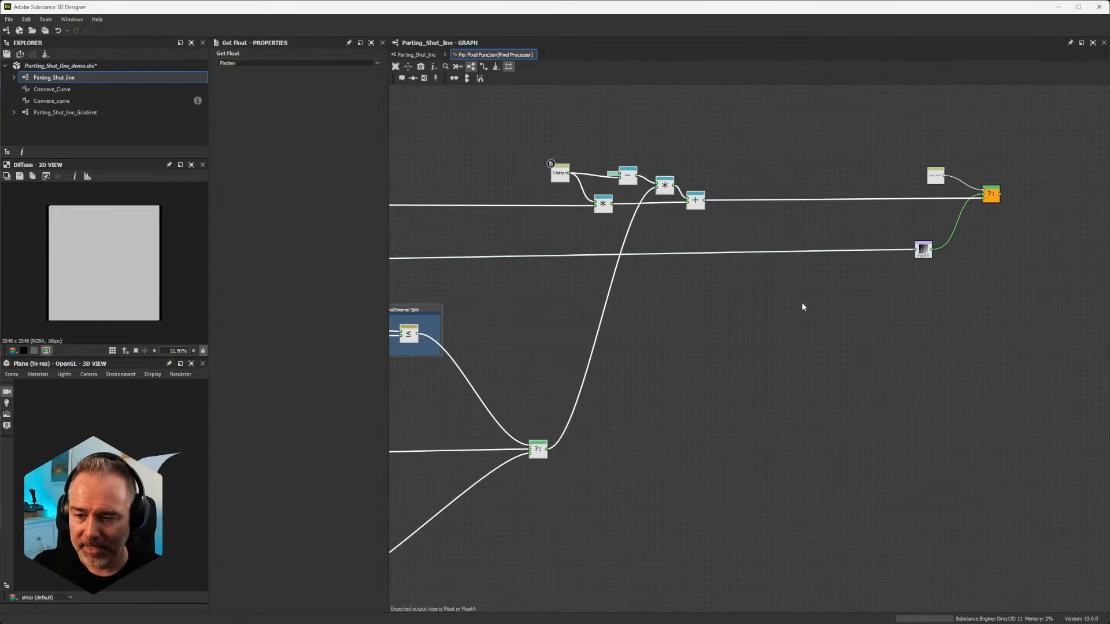
{"action": "middle_click_drag", "start_coordinate": [871, 274], "coordinate": [820, 330]}
Step: Return to the Parting_Shut_line graph and inspect the Pixel Processor and Levels nodes in the Main Curves Construction frame
{"action": "left_click", "coordinate": [416, 54]}
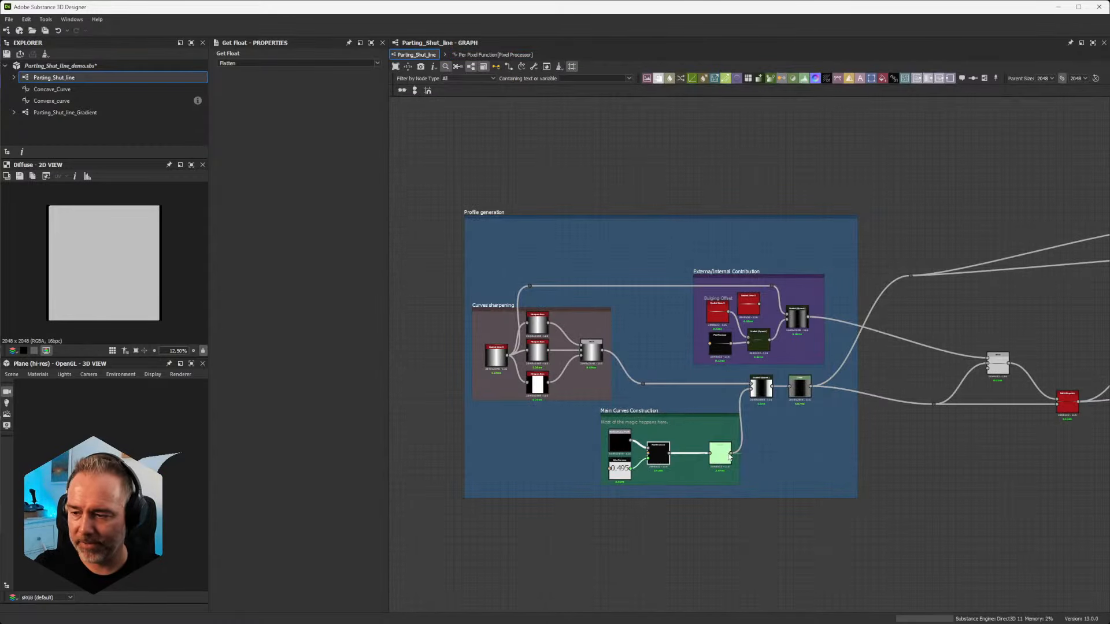
{"action": "scroll", "coordinate": [524, 346], "scroll_direction": "up", "scroll_amount": 2}
{"action": "scroll", "coordinate": [523, 345], "scroll_direction": "down", "scroll_amount": 1}
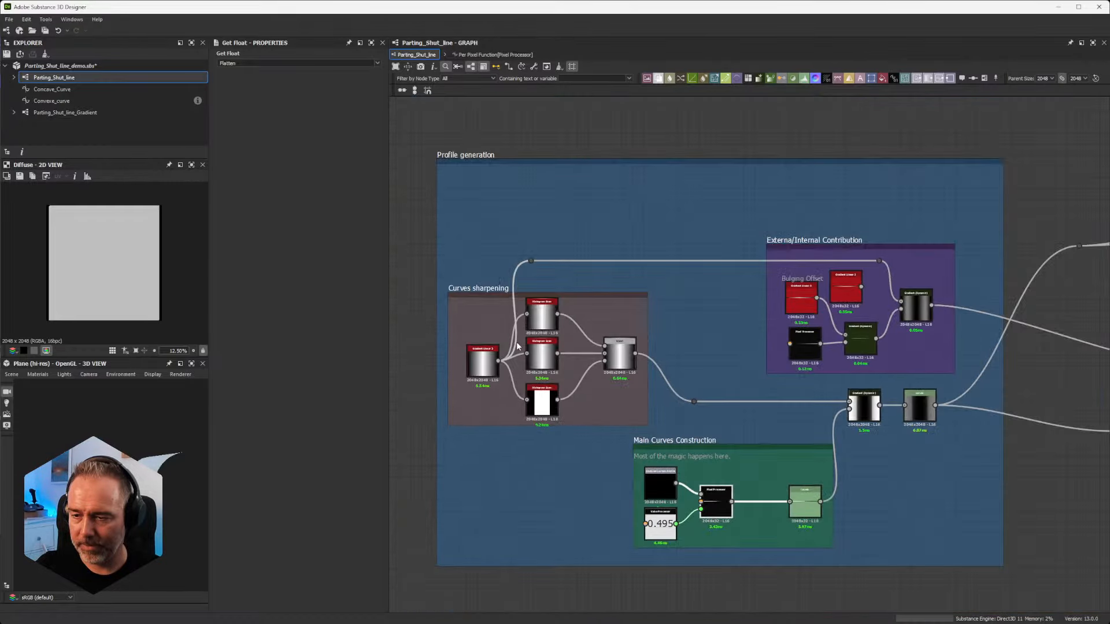
{"action": "scroll", "coordinate": [516, 341], "scroll_direction": "up", "scroll_amount": 4}
{"action": "scroll", "coordinate": [508, 346], "scroll_direction": "down", "scroll_amount": 4}
{"action": "middle_click_drag", "start_coordinate": [660, 388], "coordinate": [718, 292]}
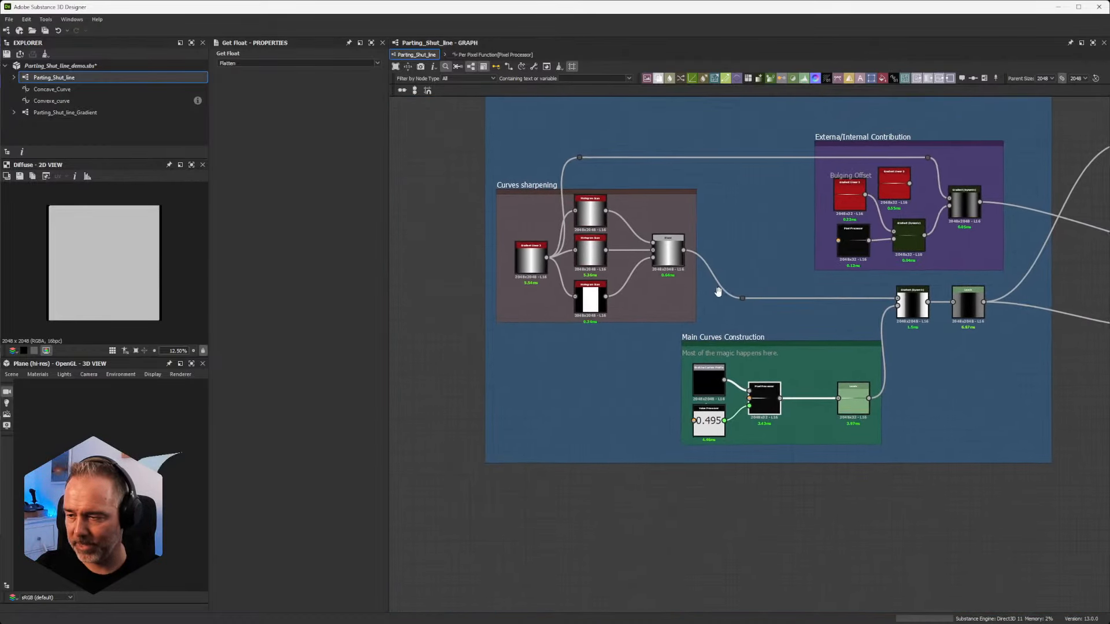
{"action": "scroll", "coordinate": [930, 401], "scroll_direction": "up", "scroll_amount": 3}
{"action": "scroll", "coordinate": [598, 379], "scroll_direction": "up", "scroll_amount": 4}
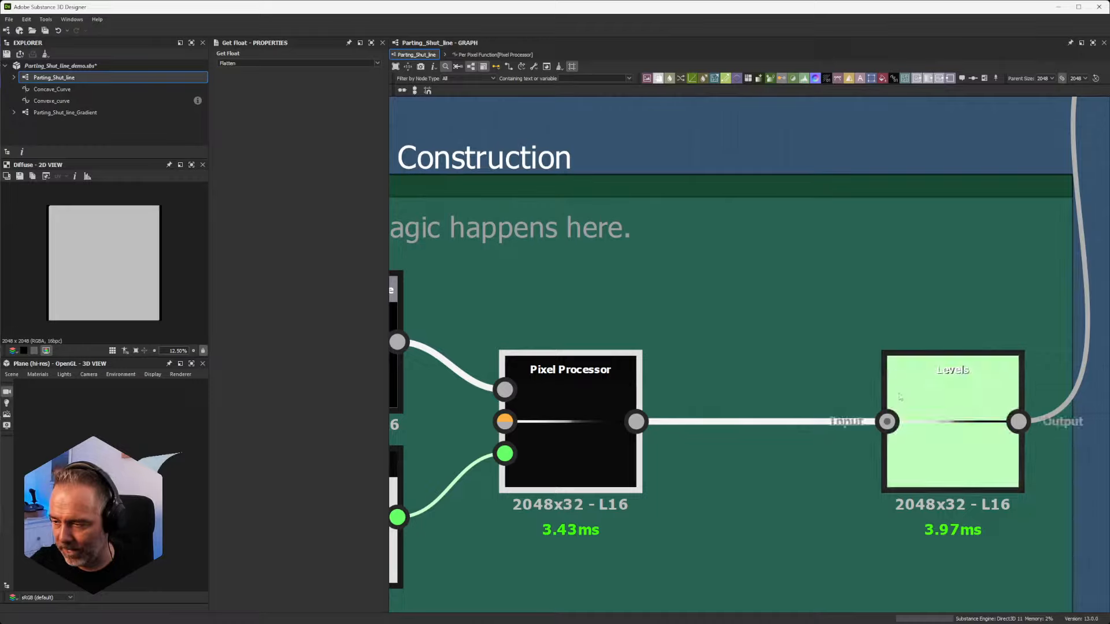
{"action": "middle_click_drag", "start_coordinate": [890, 423], "coordinate": [467, 348]}
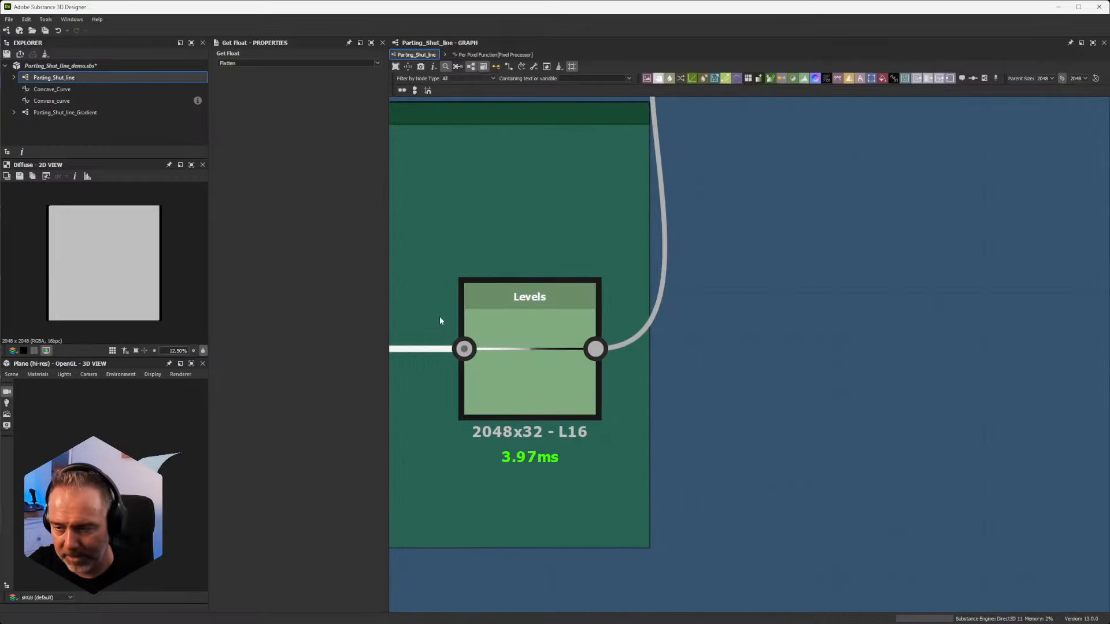
Step: Follow the Main Curves Construction Levels output into the Gradient (Dynamic) node and examine that node's grayscale source in the Curves sharpening frame
{"action": "scroll", "coordinate": [440, 317], "scroll_direction": "down", "scroll_amount": 5}
{"action": "middle_click_drag", "start_coordinate": [600, 163], "coordinate": [659, 311]}
{"action": "scroll", "coordinate": [659, 311], "scroll_direction": "up", "scroll_amount": 3}
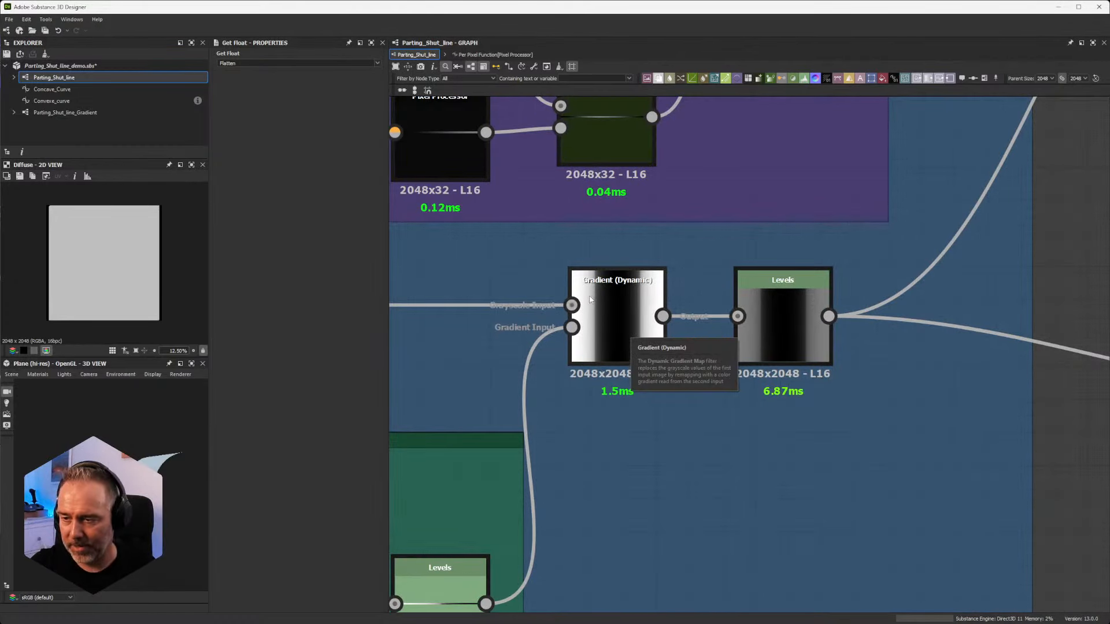
{"action": "scroll", "coordinate": [592, 473], "scroll_direction": "down", "scroll_amount": 5}
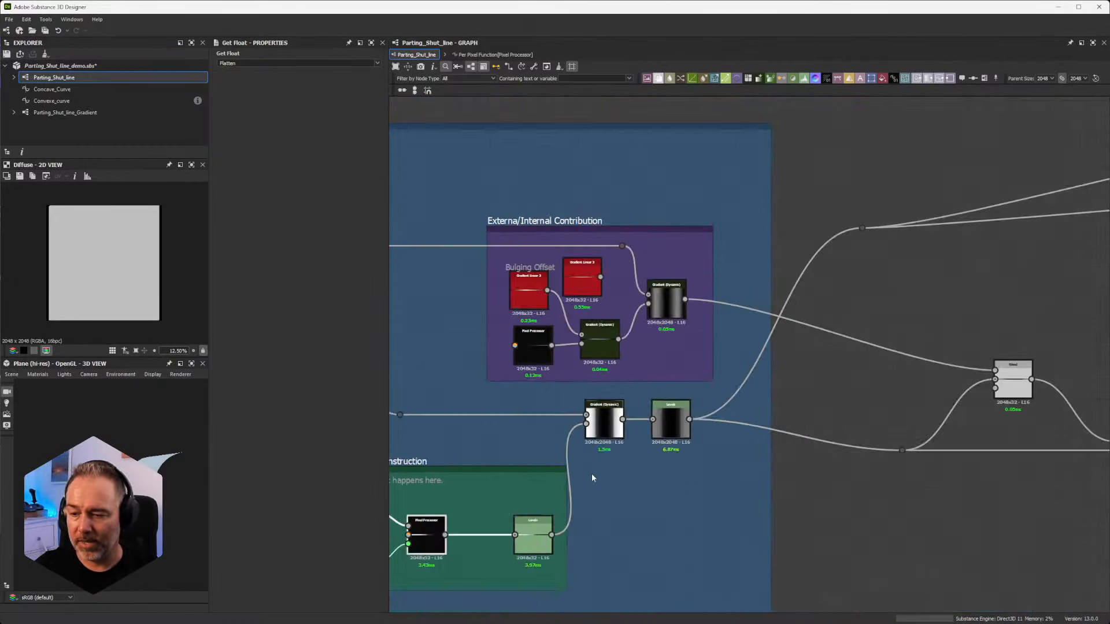
{"action": "middle_click_drag", "start_coordinate": [591, 473], "coordinate": [953, 445]}
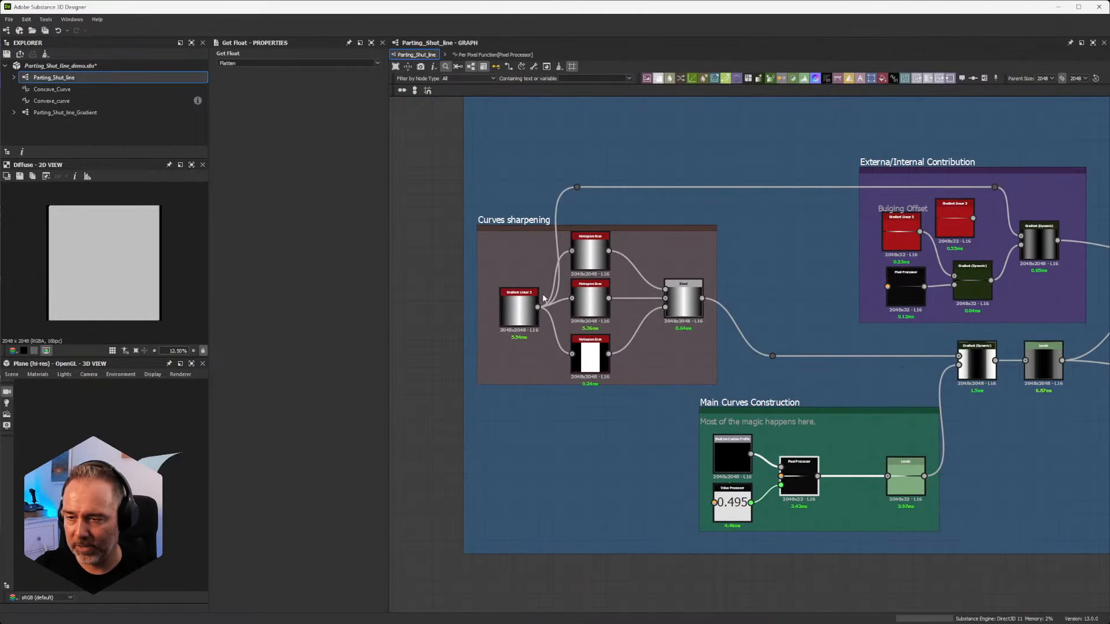
{"action": "scroll", "coordinate": [544, 298], "scroll_direction": "up", "scroll_amount": 7}
{"action": "scroll", "coordinate": [529, 295], "scroll_direction": "down", "scroll_amount": 5}
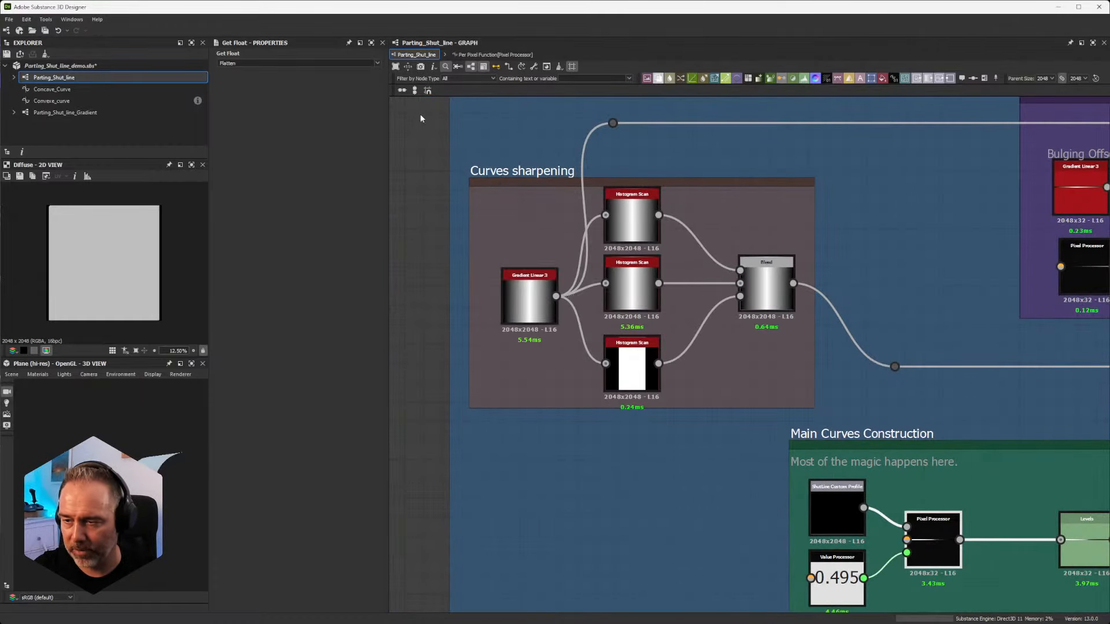
{"action": "scroll", "coordinate": [806, 378], "scroll_direction": "down", "scroll_amount": 3}
{"action": "middle_click_drag", "start_coordinate": [996, 435], "coordinate": [728, 202]}
{"action": "scroll", "coordinate": [698, 306], "scroll_direction": "down", "scroll_amount": 2}
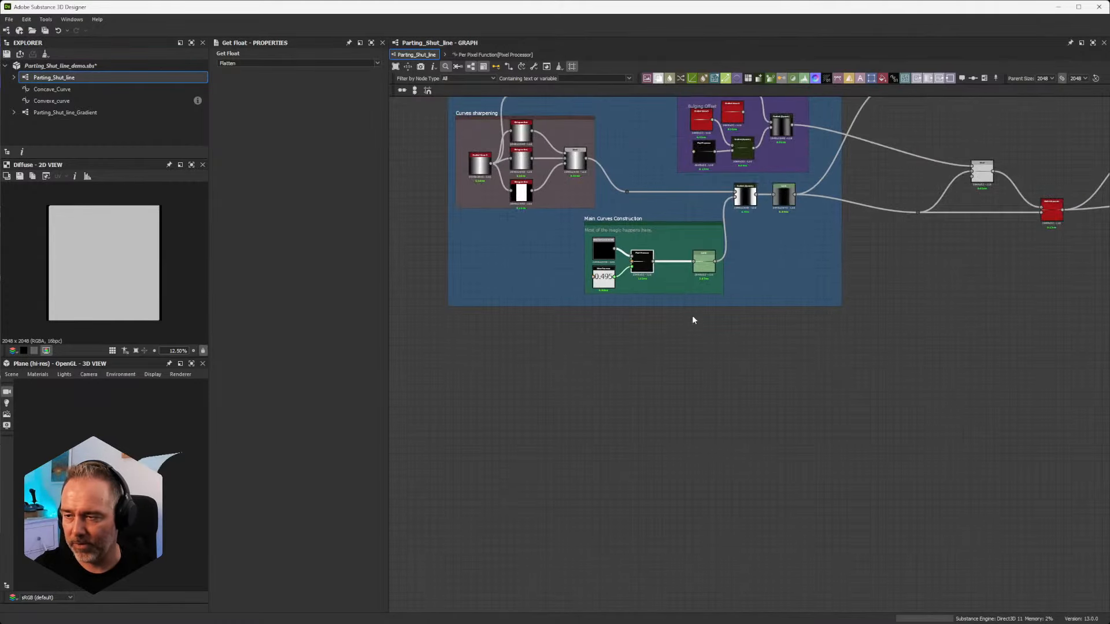
Step: Add a Gradient (Dynamic) node in the empty graph area below the Main Curves Construction frame
{"action": "middle_click_drag", "start_coordinate": [692, 315], "coordinate": [708, 419]}
{"action": "scroll", "coordinate": [752, 330], "scroll_direction": "up", "scroll_amount": 2}
{"action": "middle_click_drag", "start_coordinate": [747, 333], "coordinate": [875, 241]}
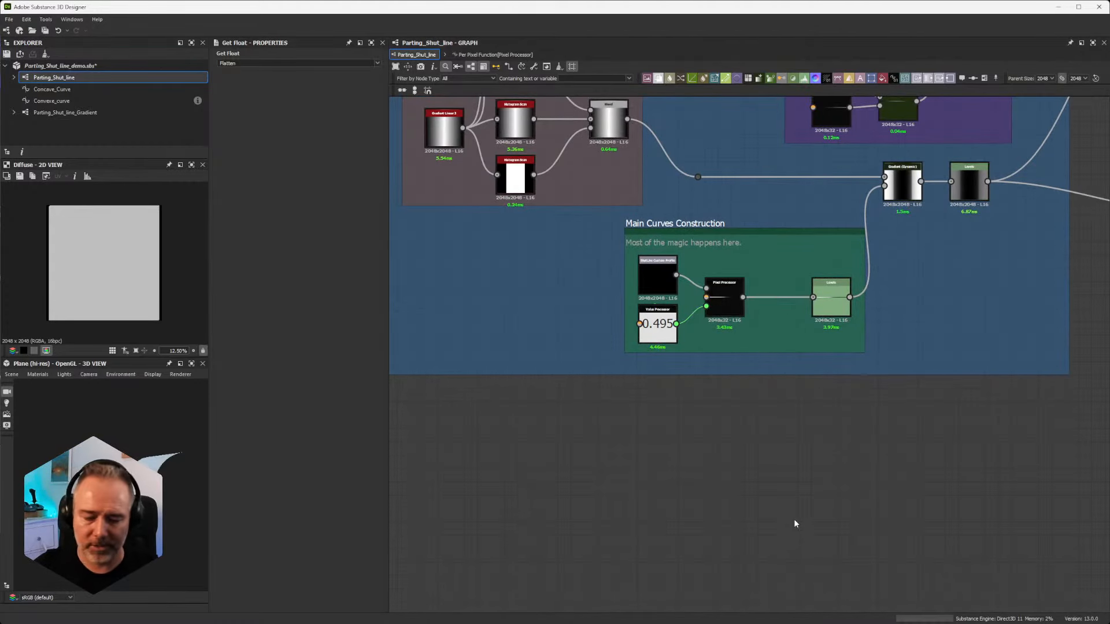
{"action": "key", "text": "space"}
{"action": "type", "text": "grad"}
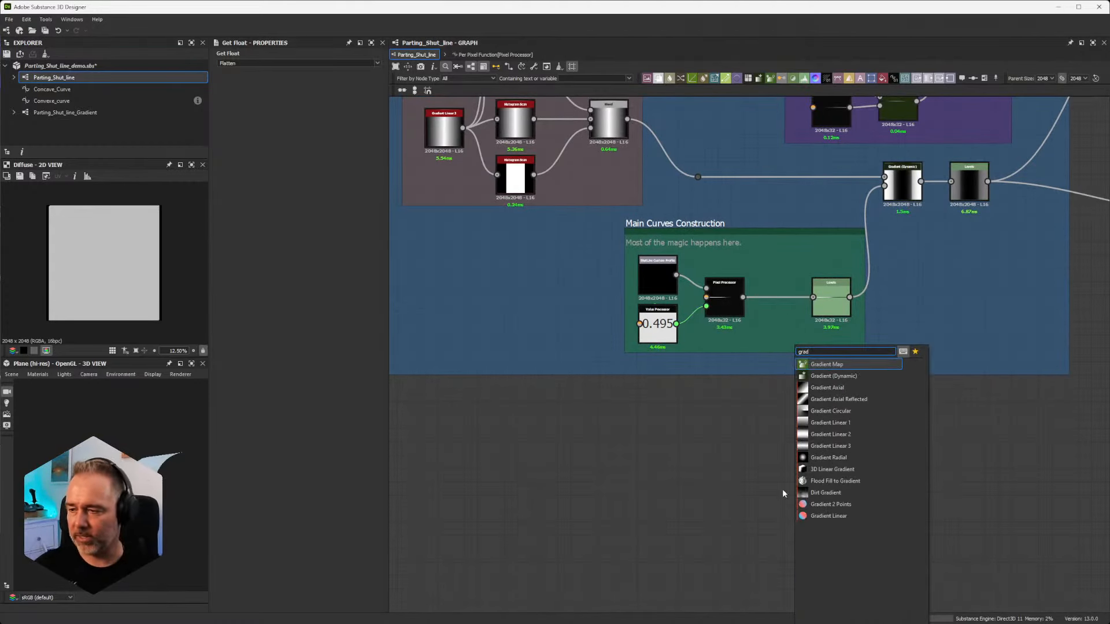
{"action": "left_click", "coordinate": [833, 376]}
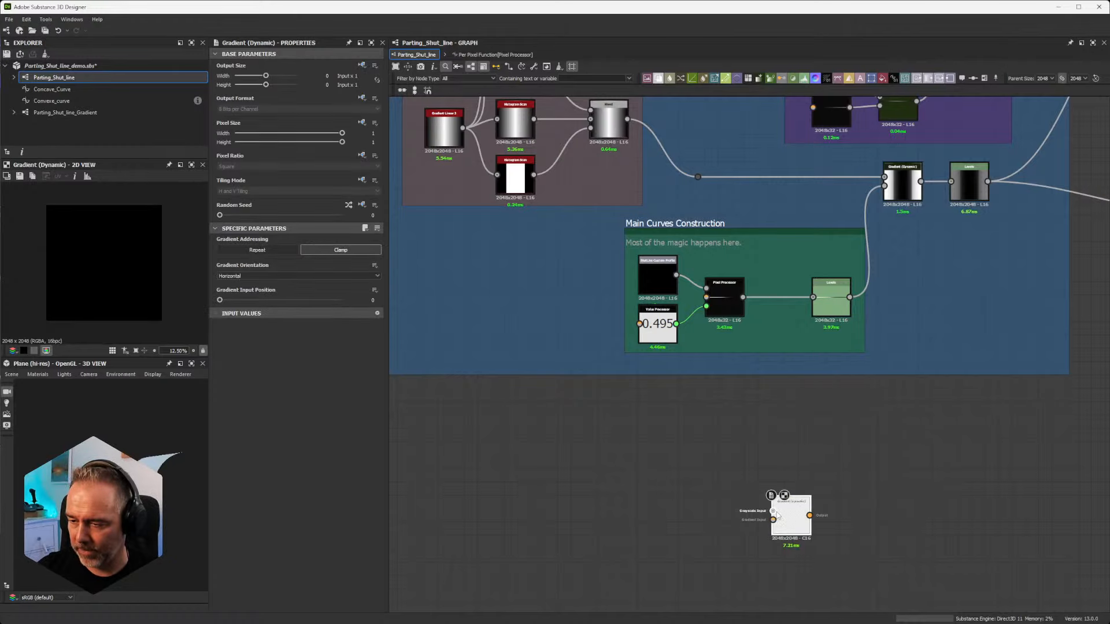
Step: Add a Perlin Noise node connected to the new Gradient (Dynamic) node's Grayscale Input and space the two nodes apart
{"action": "key", "text": "space"}
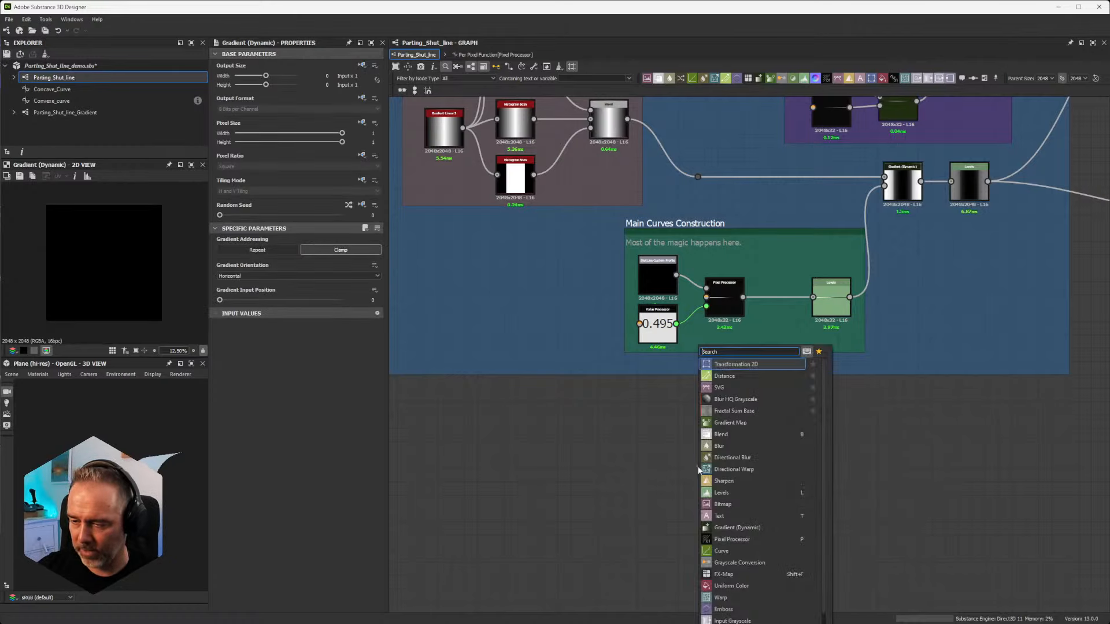
{"action": "type", "text": "noise"}
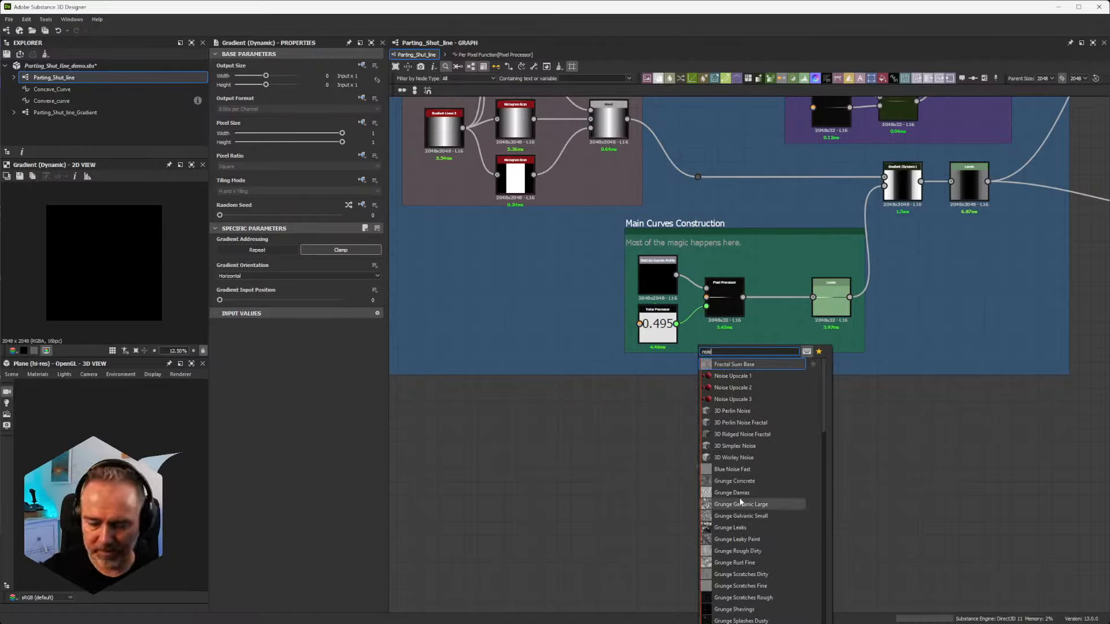
{"action": "key", "text": "BackSpace"}
{"action": "key", "text": "BackSpace"}
{"action": "key", "text": "BackSpace"}
{"action": "key", "text": "BackSpace"}
{"action": "key", "text": "BackSpace"}
{"action": "type", "text": "perl"}
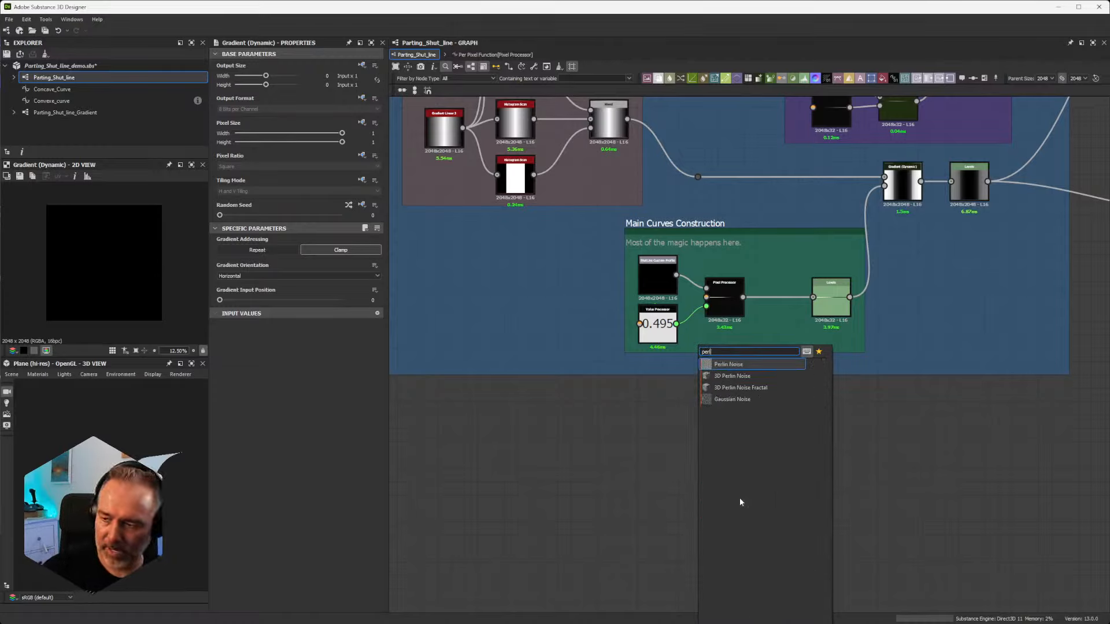
{"action": "left_click", "coordinate": [729, 365]}
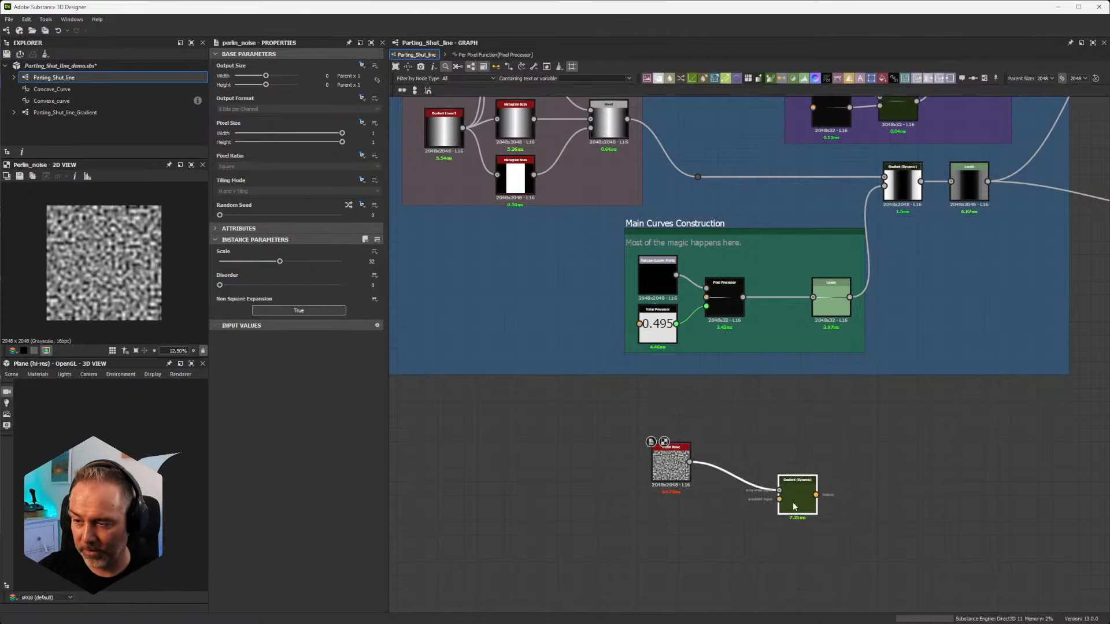
{"action": "left_click_drag", "start_coordinate": [793, 502], "coordinate": [812, 469]}
{"action": "scroll", "coordinate": [746, 463], "scroll_direction": "up", "scroll_amount": 2}
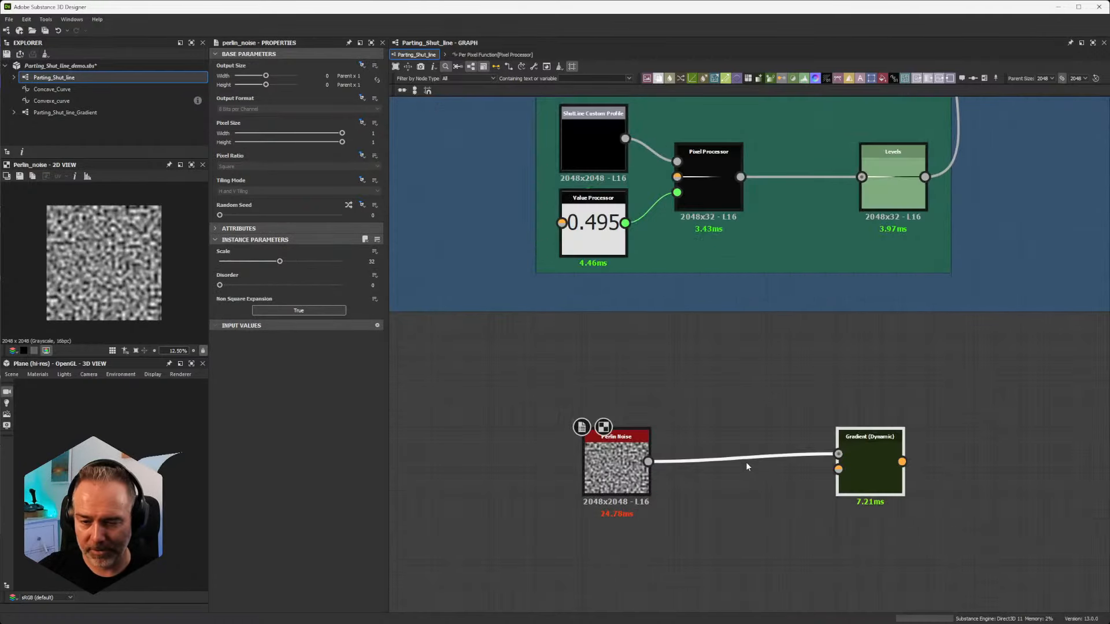
{"action": "middle_click_drag", "start_coordinate": [756, 500], "coordinate": [754, 432]}
{"action": "left_click_drag", "start_coordinate": [622, 402], "coordinate": [645, 332]}
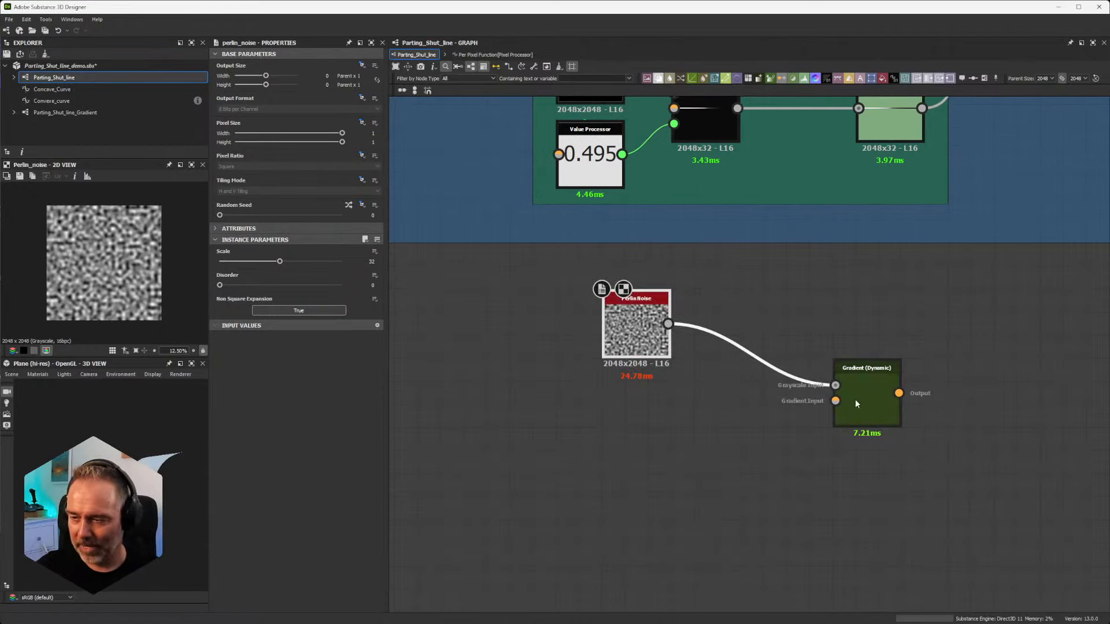
{"action": "left_click_drag", "start_coordinate": [835, 400], "coordinate": [768, 403]}
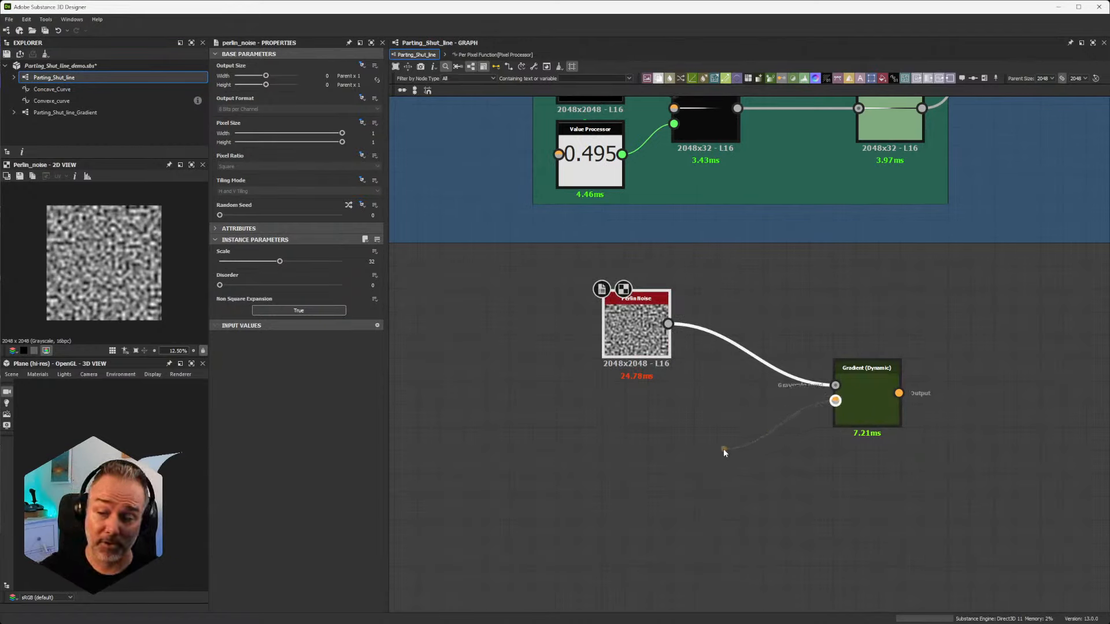
{"action": "left_click_drag", "start_coordinate": [723, 449], "coordinate": [674, 505]}
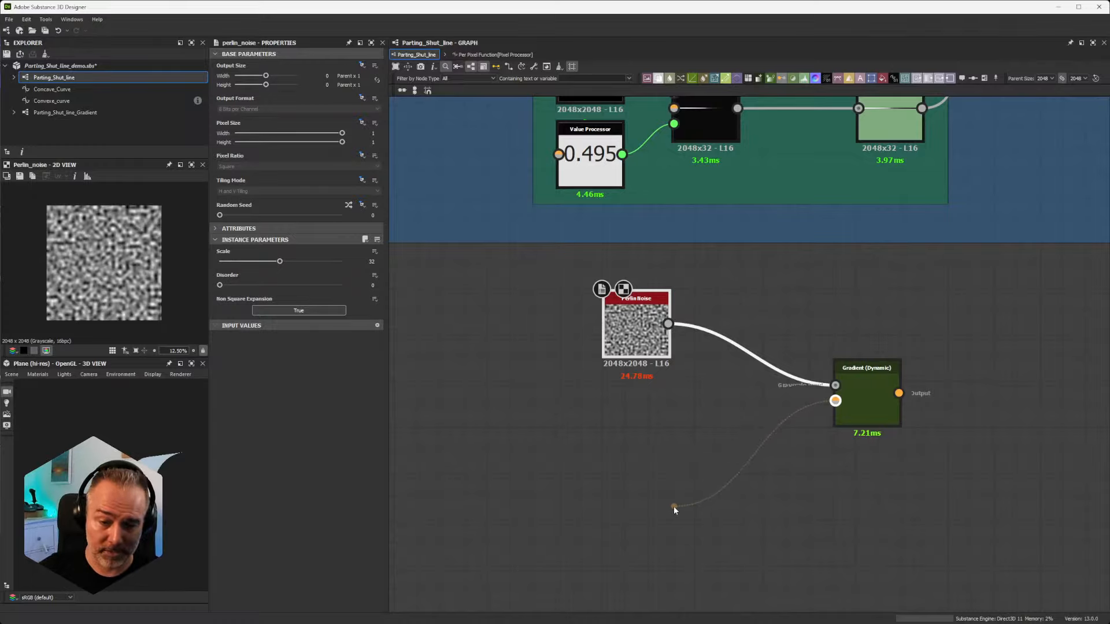
{"action": "left_click_drag", "start_coordinate": [674, 506], "coordinate": [674, 505]}
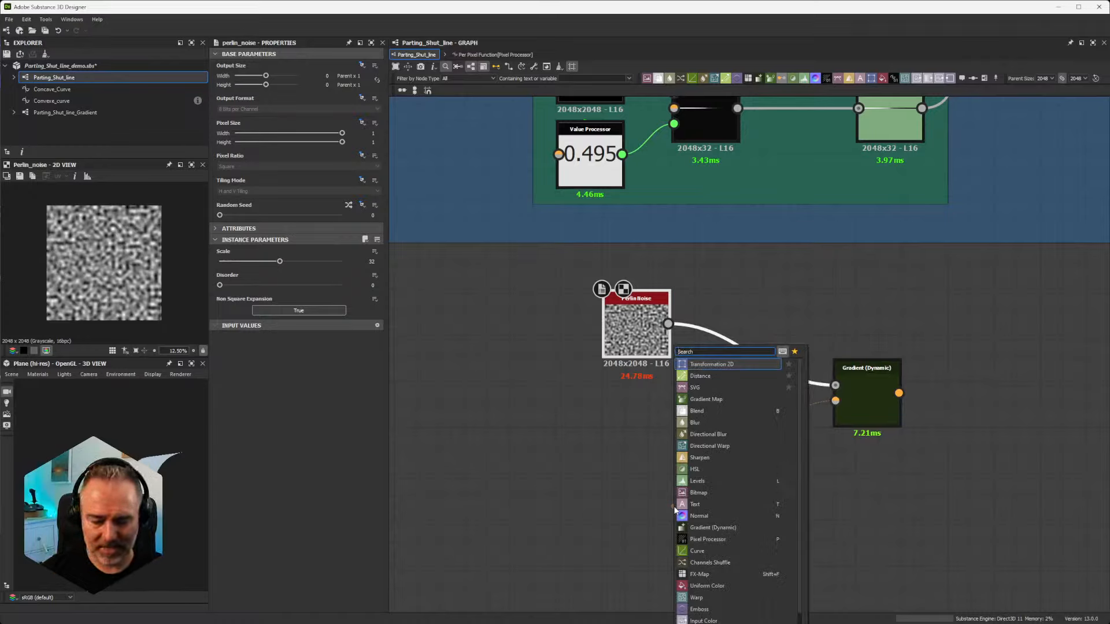
{"action": "type", "text": "gradient lin"}
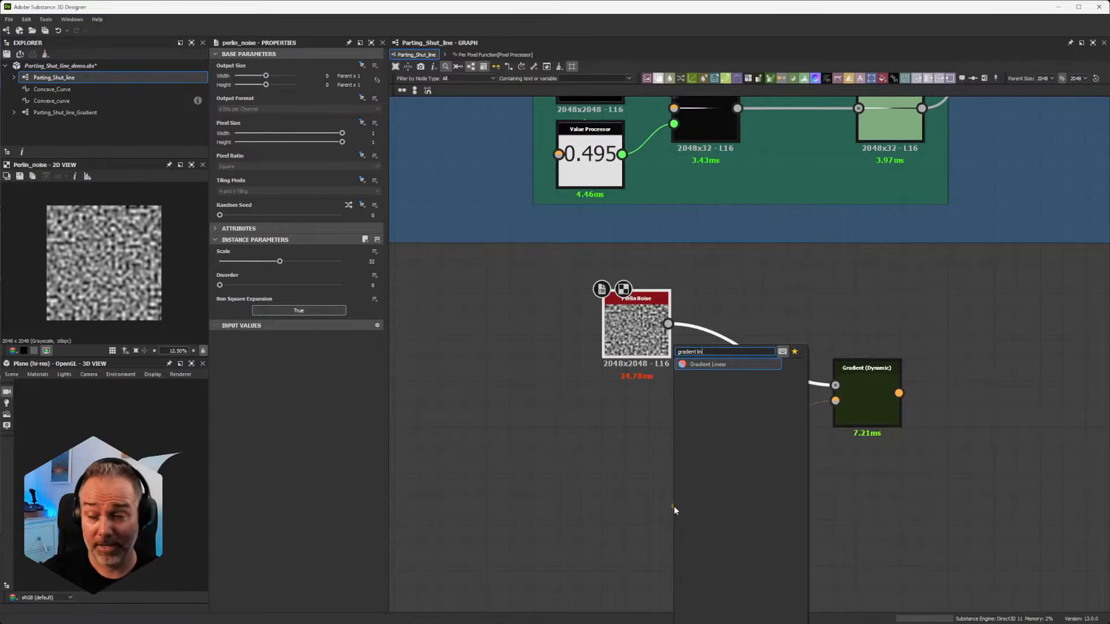
{"action": "left_click", "coordinate": [640, 480]}
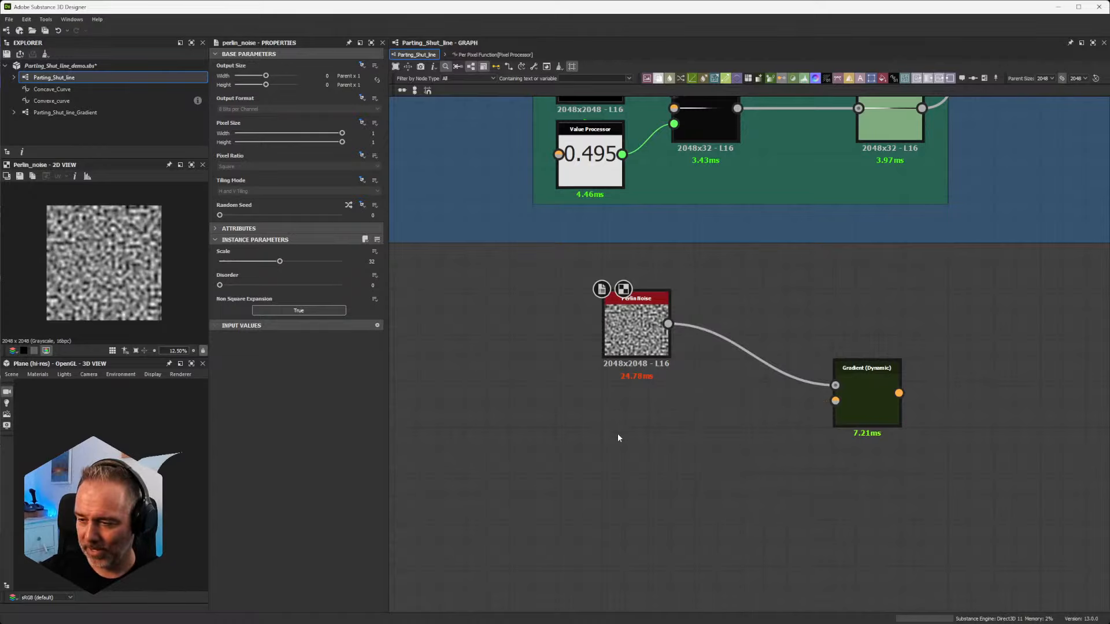
Step: Add a Gradient Linear 2 node below the Perlin Noise node and set its rotation to 90°
{"action": "key", "text": "space"}
{"action": "type", "text": "gradi"}
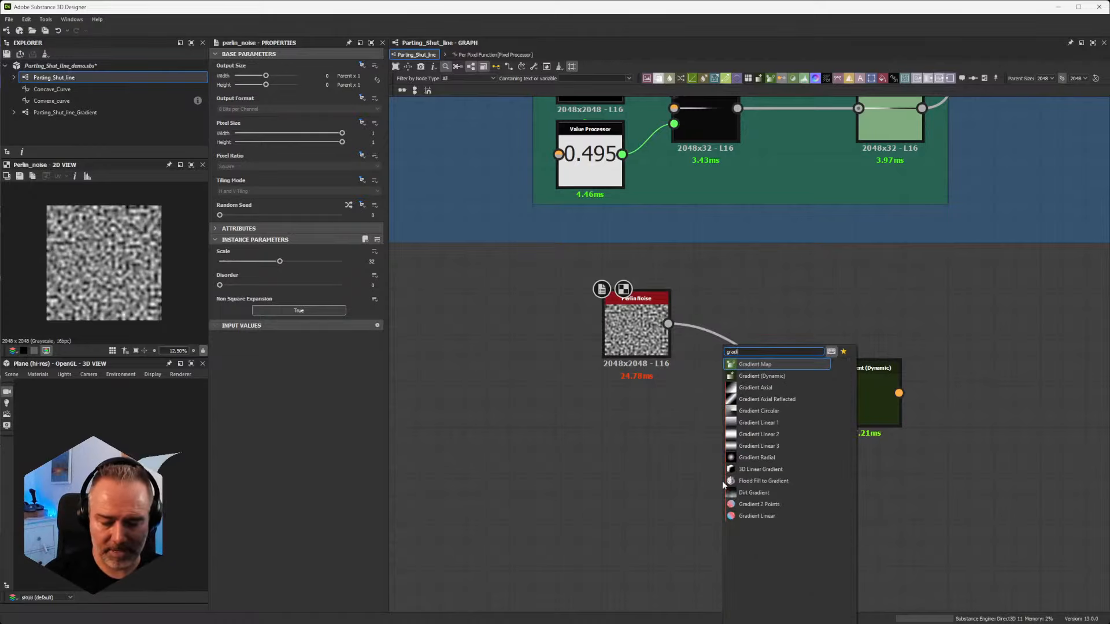
{"action": "type", "text": "net"}
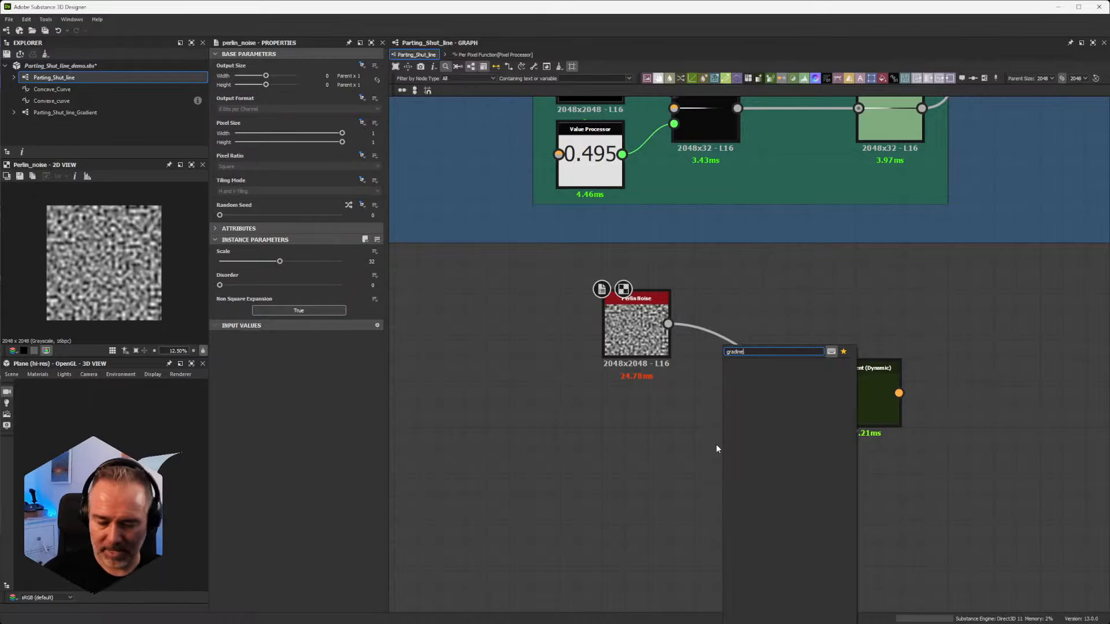
{"action": "key", "text": "BackSpace"}
{"action": "key", "text": "BackSpace"}
{"action": "key", "text": "BackSpace"}
{"action": "type", "text": "e"}
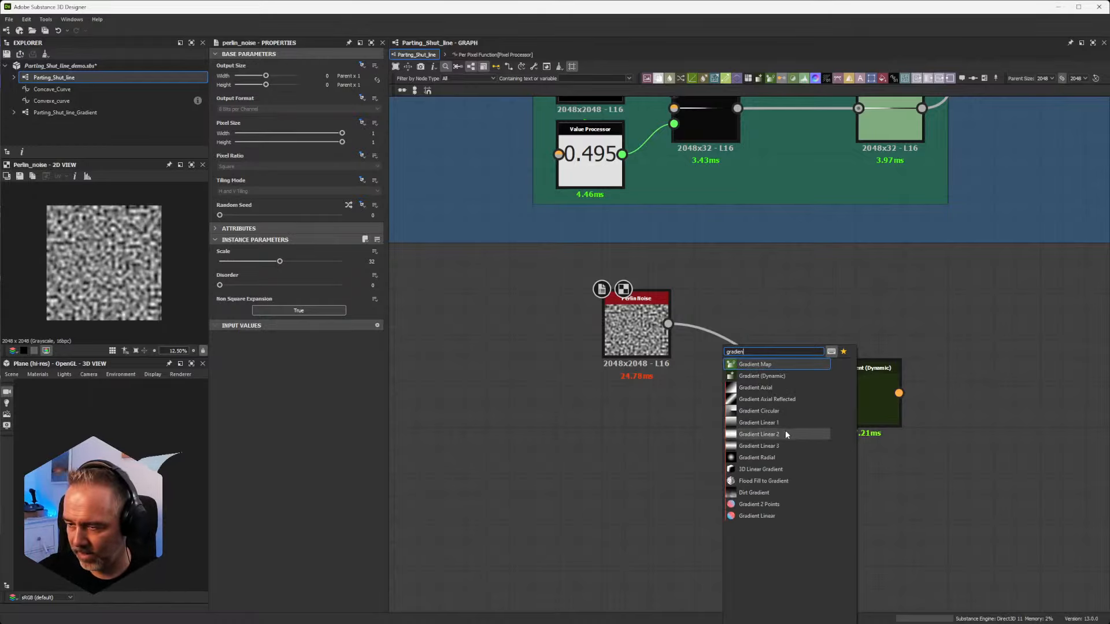
{"action": "left_click", "coordinate": [785, 435]}
{"action": "left_click_drag", "start_coordinate": [746, 486], "coordinate": [651, 486]}
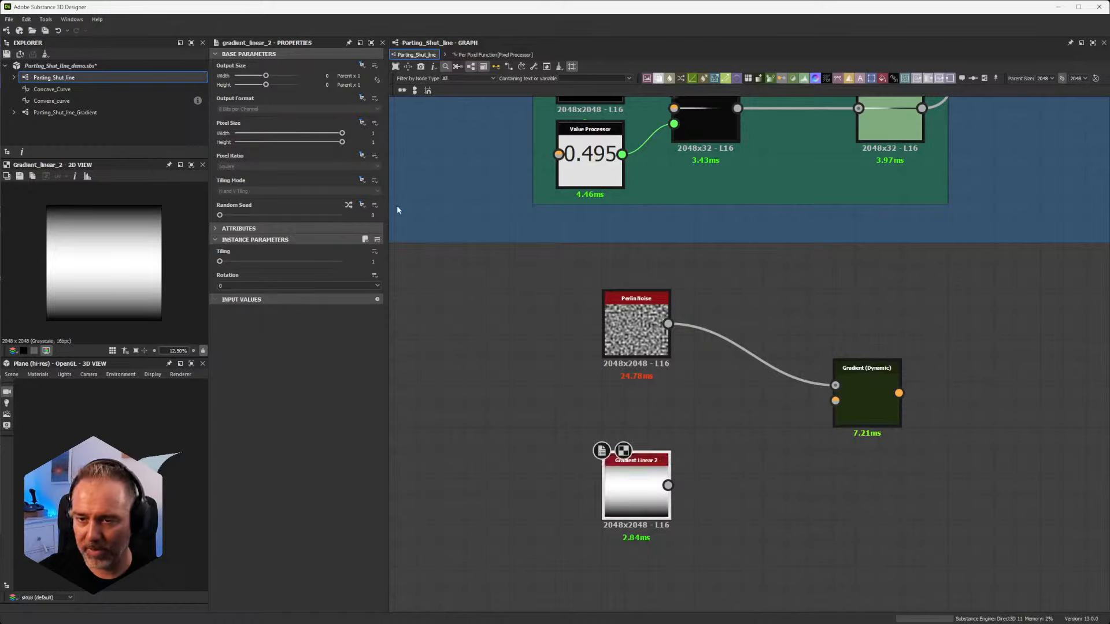
{"action": "left_click", "coordinate": [275, 285]}
{"action": "left_click", "coordinate": [258, 296]}
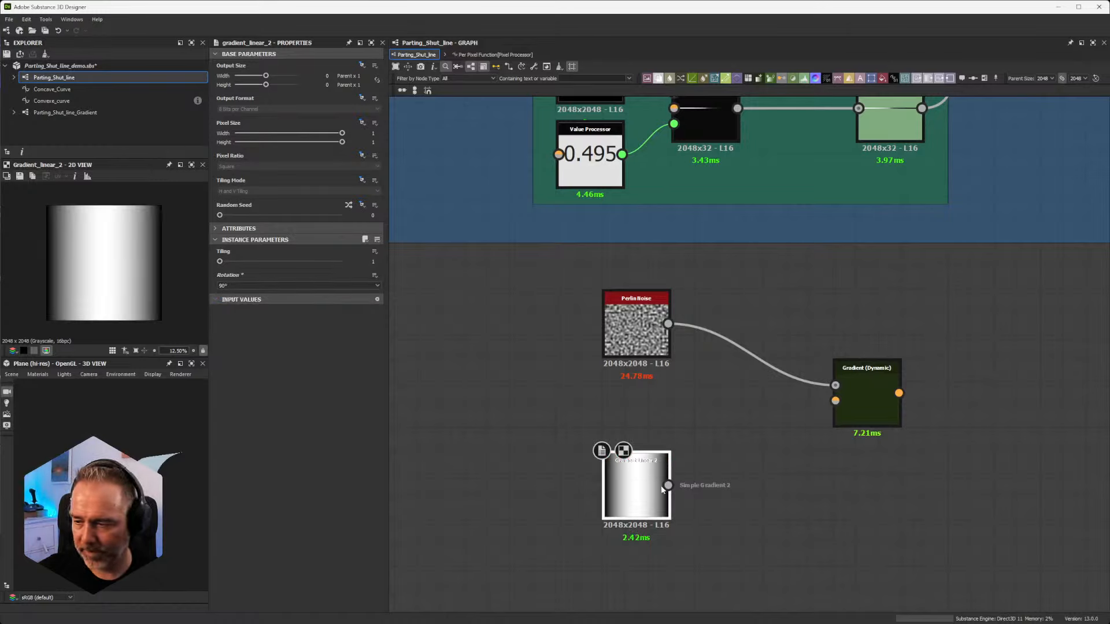
Step: Set the Perlin Noise scale to 8 and preview the noise in the 2D view
{"action": "left_click", "coordinate": [641, 311]}
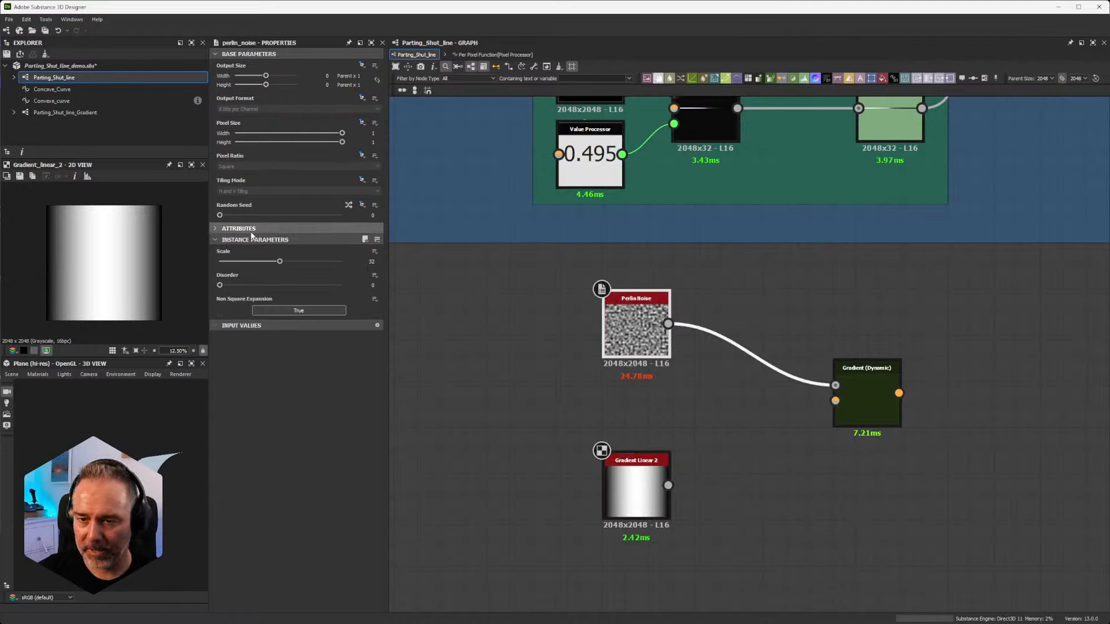
{"action": "left_click", "coordinate": [233, 262]}
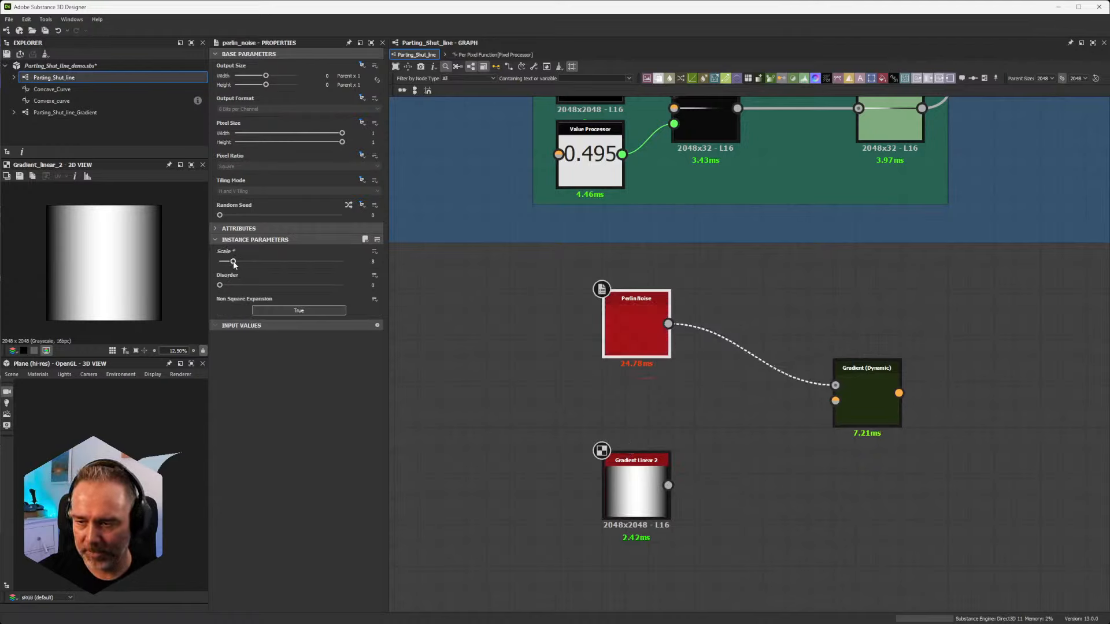
{"action": "double_click", "coordinate": [627, 324]}
Step: Connect Gradient Linear 2 to the Gradient Input of Gradient (Dynamic), preview the remapped noise and move Gradient (Dynamic) closer to its inputs
{"action": "left_click_drag", "start_coordinate": [660, 489], "coordinate": [835, 401]}
{"action": "double_click", "coordinate": [864, 397]}
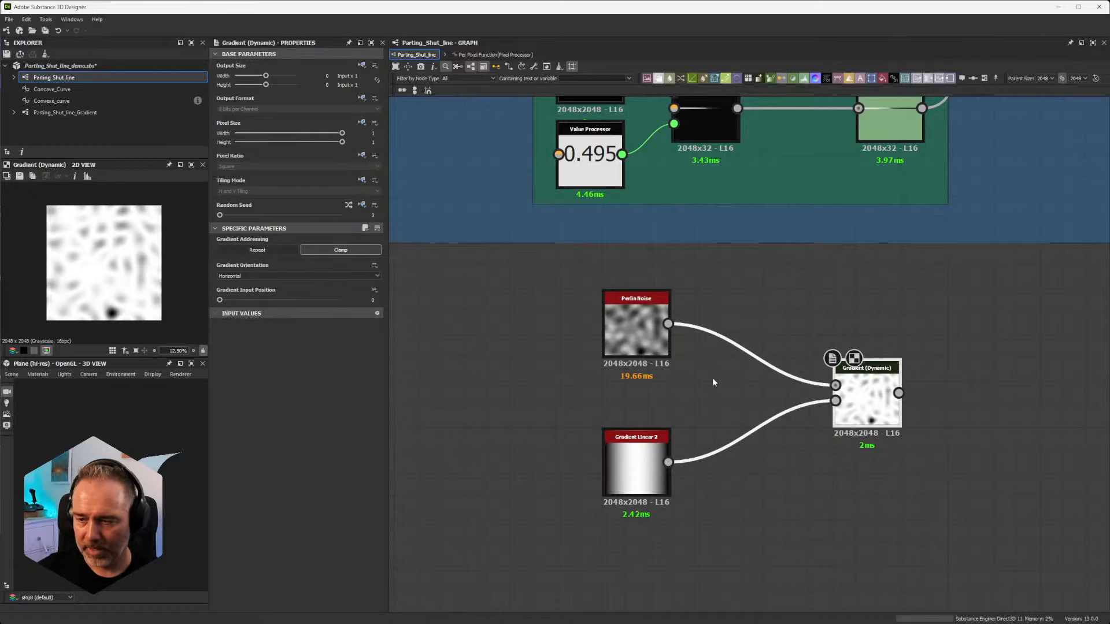
{"action": "scroll", "coordinate": [660, 343], "scroll_direction": "up", "scroll_amount": 5}
{"action": "middle_click_drag", "start_coordinate": [663, 431], "coordinate": [678, 193]}
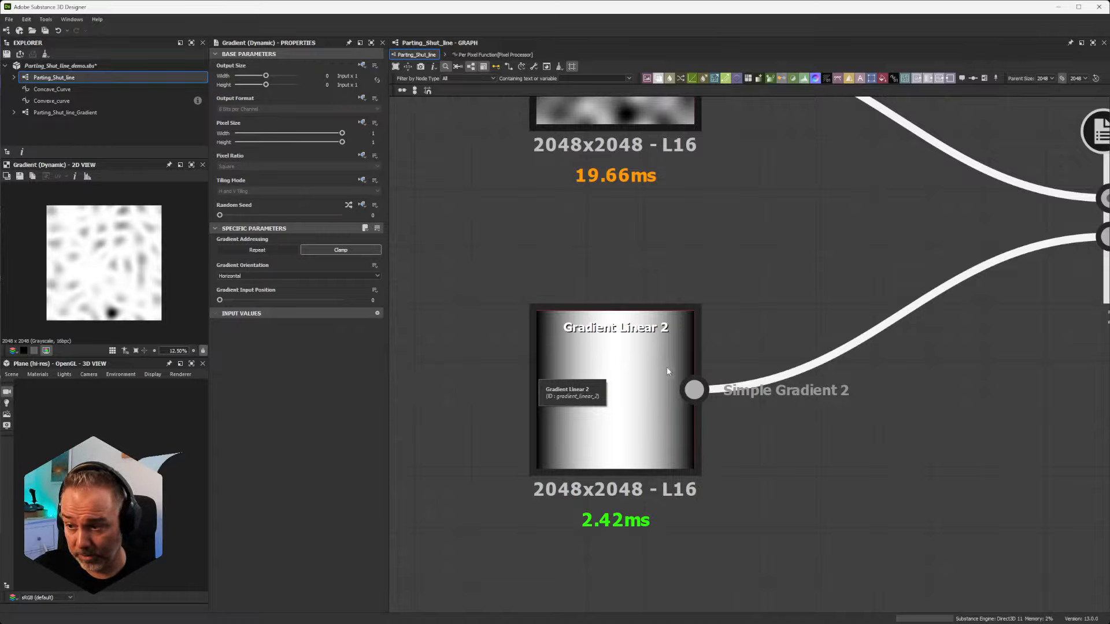
{"action": "scroll", "coordinate": [693, 361], "scroll_direction": "down", "scroll_amount": 3}
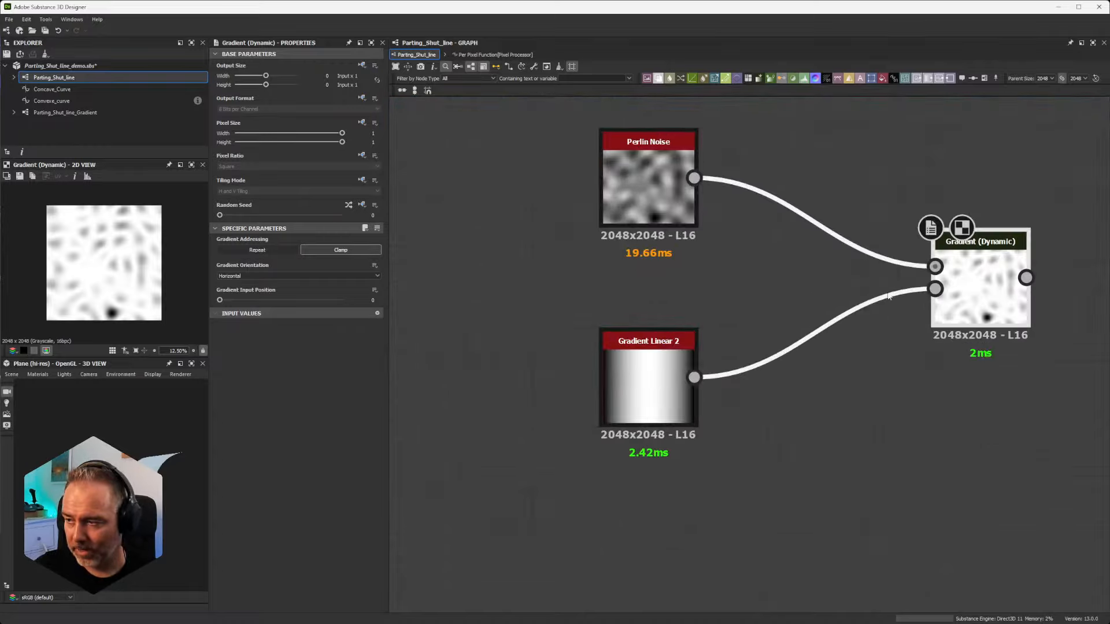
{"action": "left_click_drag", "start_coordinate": [959, 280], "coordinate": [927, 280]}
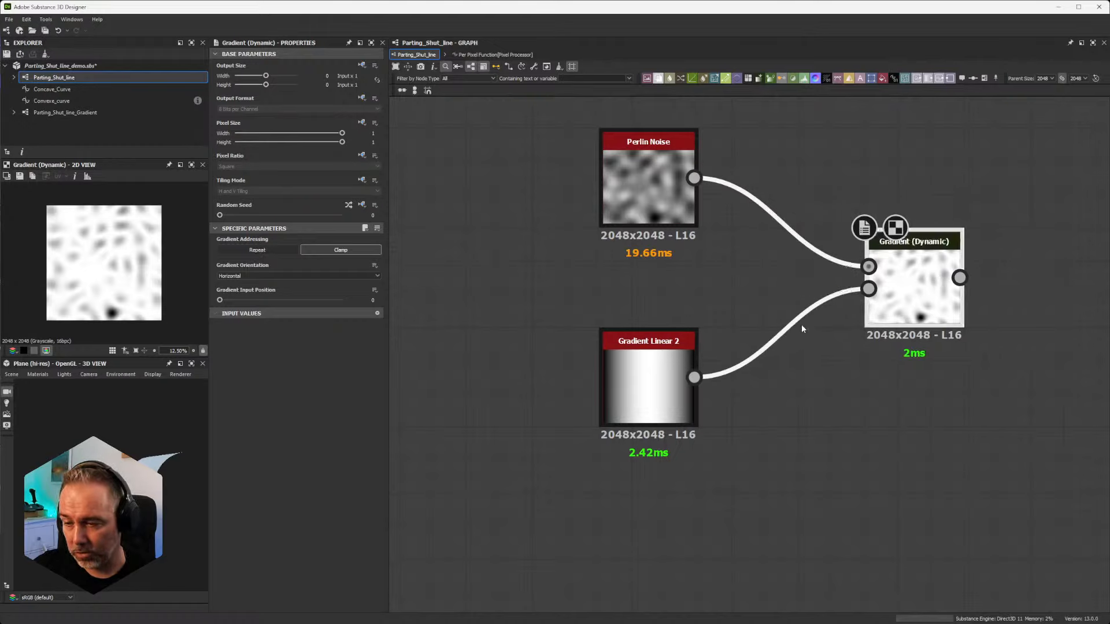
Step: Set the Gradient Linear 2 tiling to 16 and compare its stripes with the Gradient (Dynamic) result
{"action": "left_click", "coordinate": [647, 381]}
{"action": "left_click_drag", "start_coordinate": [220, 261], "coordinate": [343, 278]}
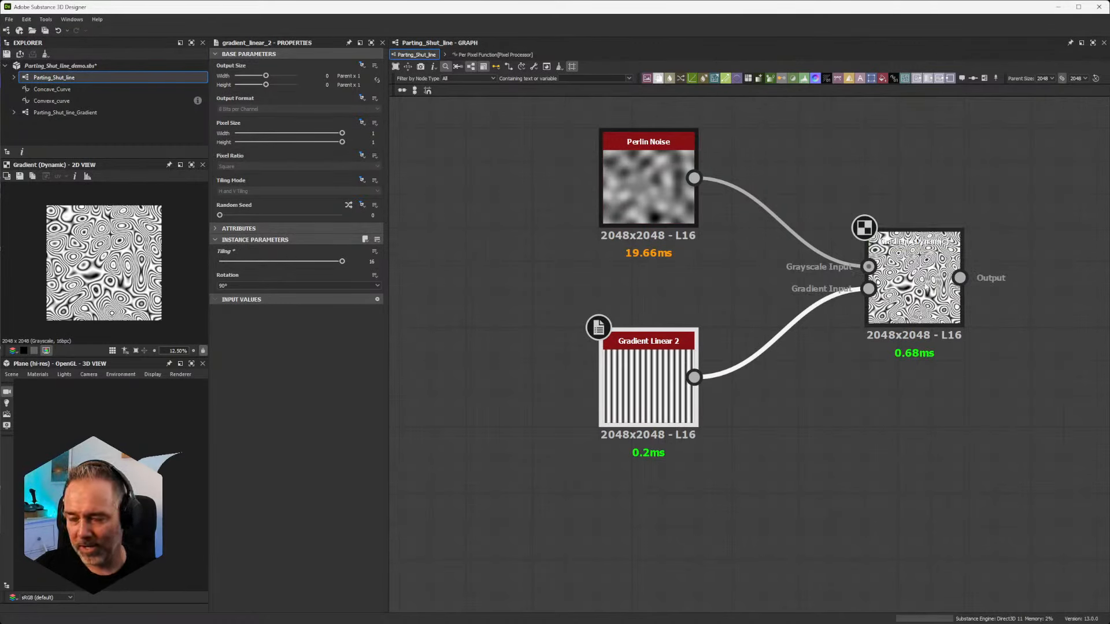
{"action": "scroll", "coordinate": [912, 256], "scroll_direction": "down", "scroll_amount": 3}
{"action": "scroll", "coordinate": [912, 256], "scroll_direction": "up", "scroll_amount": 5}
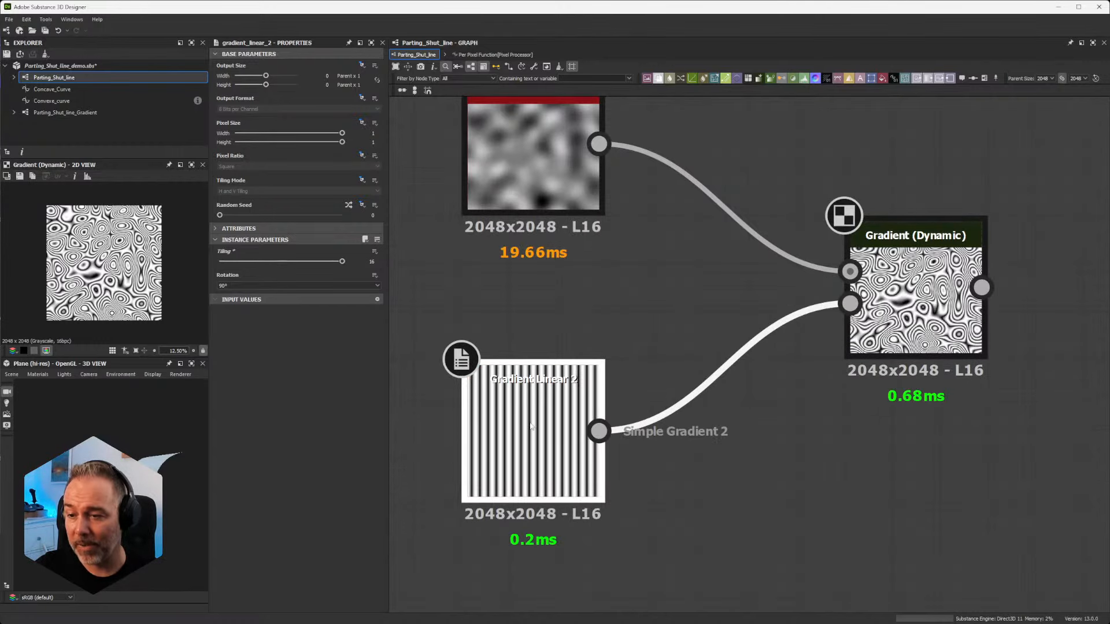
{"action": "scroll", "coordinate": [520, 403], "scroll_direction": "up", "scroll_amount": 1}
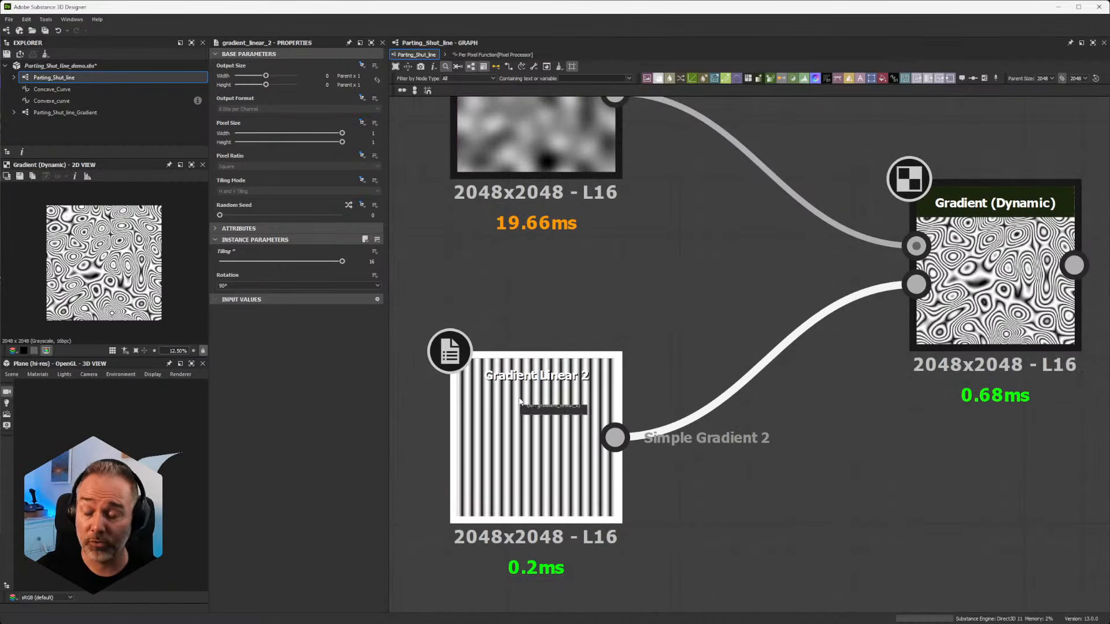
Step: Delete the demo Perlin Noise, Gradient Linear 2 and Gradient (Dynamic) nodes below the frame
{"action": "scroll", "coordinate": [657, 334], "scroll_direction": "down", "scroll_amount": 5}
{"action": "scroll", "coordinate": [641, 332], "scroll_direction": "down", "scroll_amount": 3}
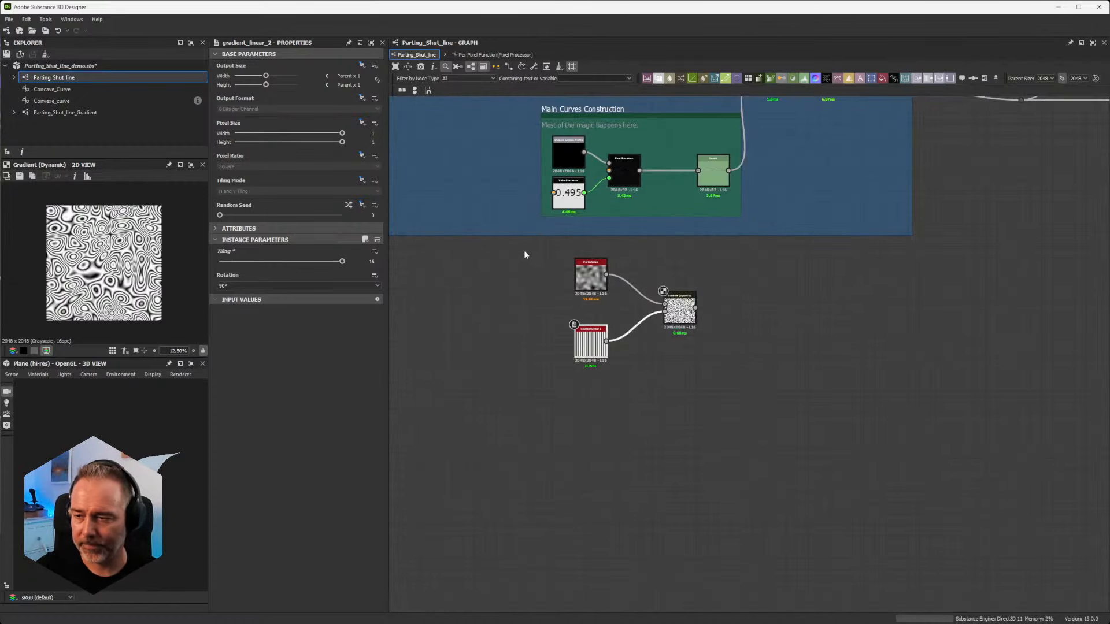
{"action": "left_click_drag", "start_coordinate": [538, 250], "coordinate": [716, 377]}
{"action": "key", "text": "Delete"}
Step: Inspect the Gradient Linear 3 node and its Histogram Scan connections in the Curves sharpening frame
{"action": "middle_click_drag", "start_coordinate": [694, 262], "coordinate": [786, 552]}
{"action": "scroll", "coordinate": [561, 342], "scroll_direction": "up", "scroll_amount": 4}
{"action": "scroll", "coordinate": [431, 311], "scroll_direction": "down", "scroll_amount": 1}
{"action": "middle_click_drag", "start_coordinate": [428, 310], "coordinate": [652, 304]}
{"action": "scroll", "coordinate": [651, 301], "scroll_direction": "up", "scroll_amount": 4}
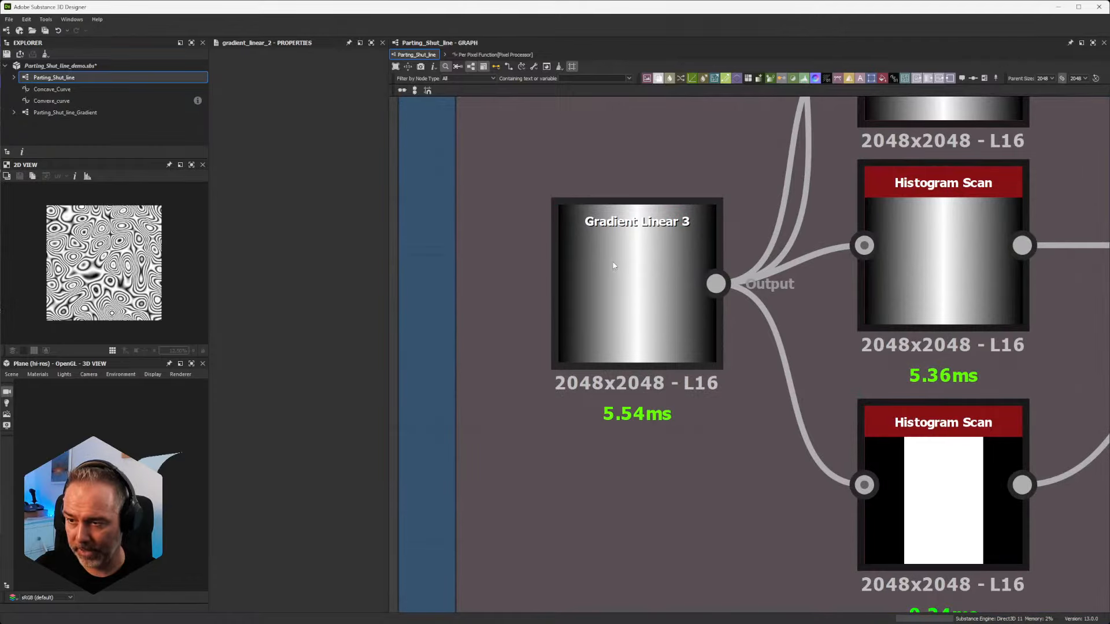
Step: Trace the sharpened gradient to Gradient (Dynamic) and preview its two inputs, the Blend gradient and the Levels curve
{"action": "scroll", "coordinate": [614, 266], "scroll_direction": "down", "scroll_amount": 1}
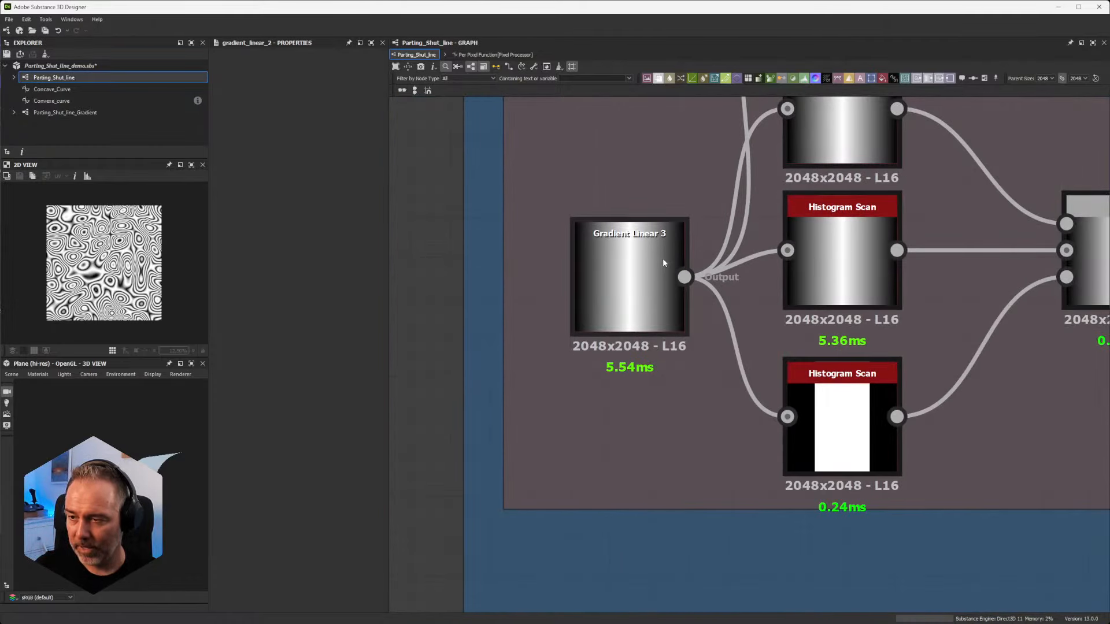
{"action": "scroll", "coordinate": [663, 259], "scroll_direction": "down", "scroll_amount": 3}
{"action": "middle_click_drag", "start_coordinate": [798, 270], "coordinate": [481, 240]}
{"action": "middle_click_drag", "start_coordinate": [886, 313], "coordinate": [518, 281]}
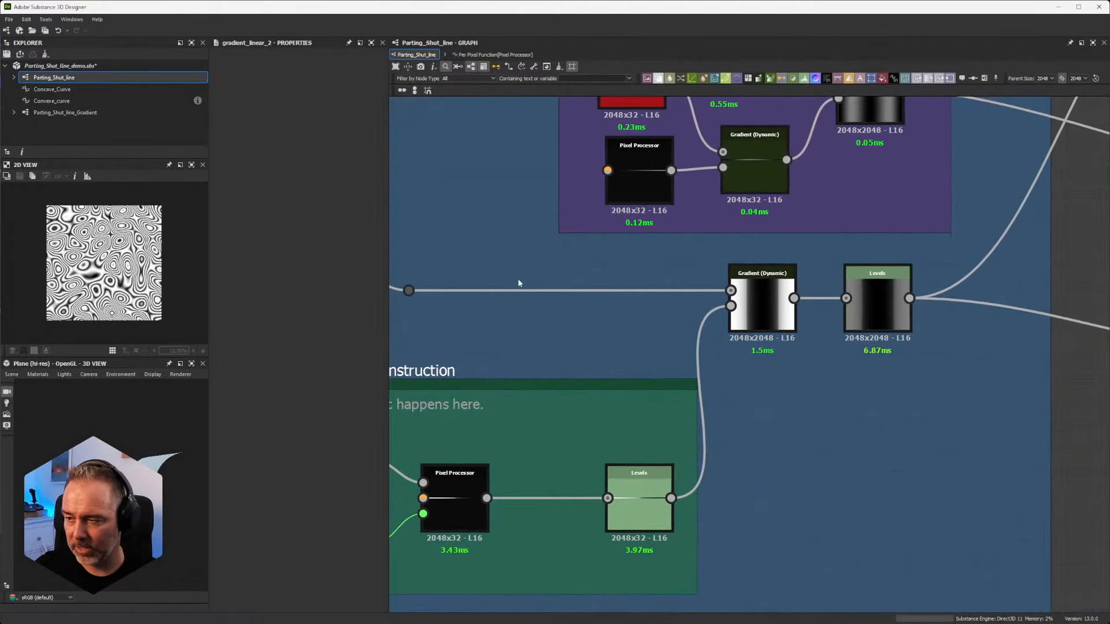
{"action": "scroll", "coordinate": [713, 346], "scroll_direction": "up", "scroll_amount": 1}
{"action": "scroll", "coordinate": [643, 483], "scroll_direction": "up", "scroll_amount": 3}
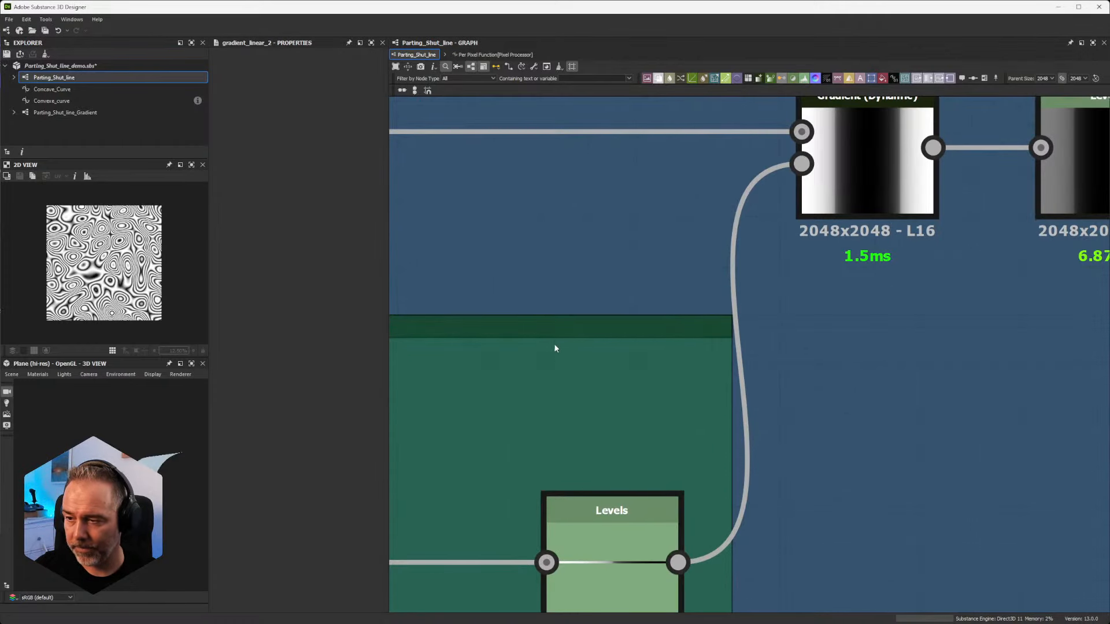
{"action": "scroll", "coordinate": [555, 347], "scroll_direction": "down", "scroll_amount": 5}
{"action": "middle_click_drag", "start_coordinate": [613, 295], "coordinate": [862, 269]}
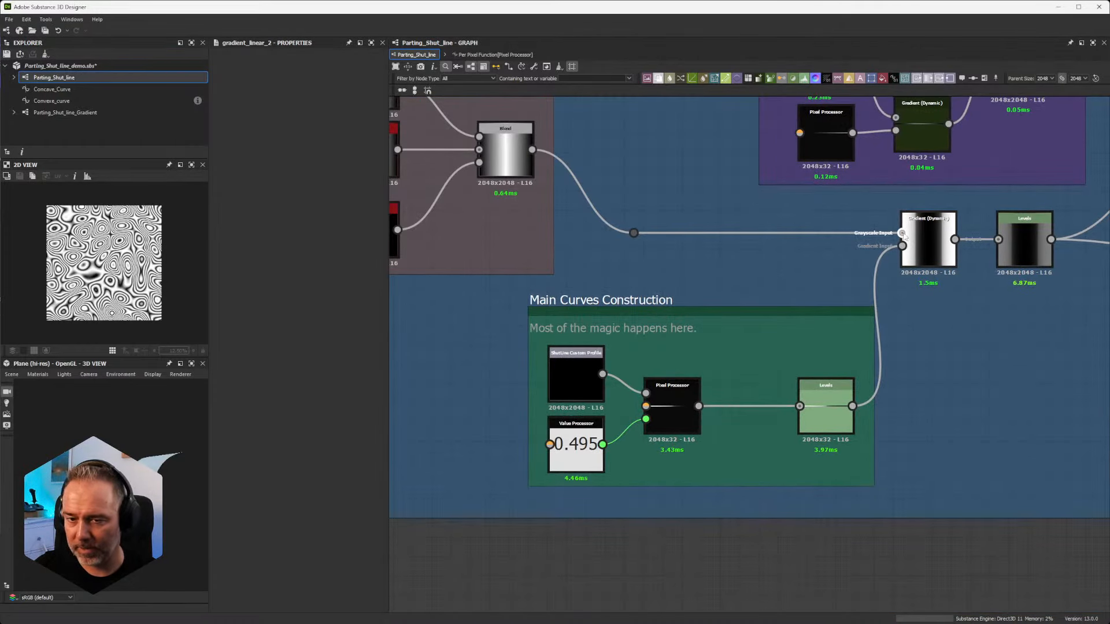
{"action": "left_click", "coordinate": [927, 237]}
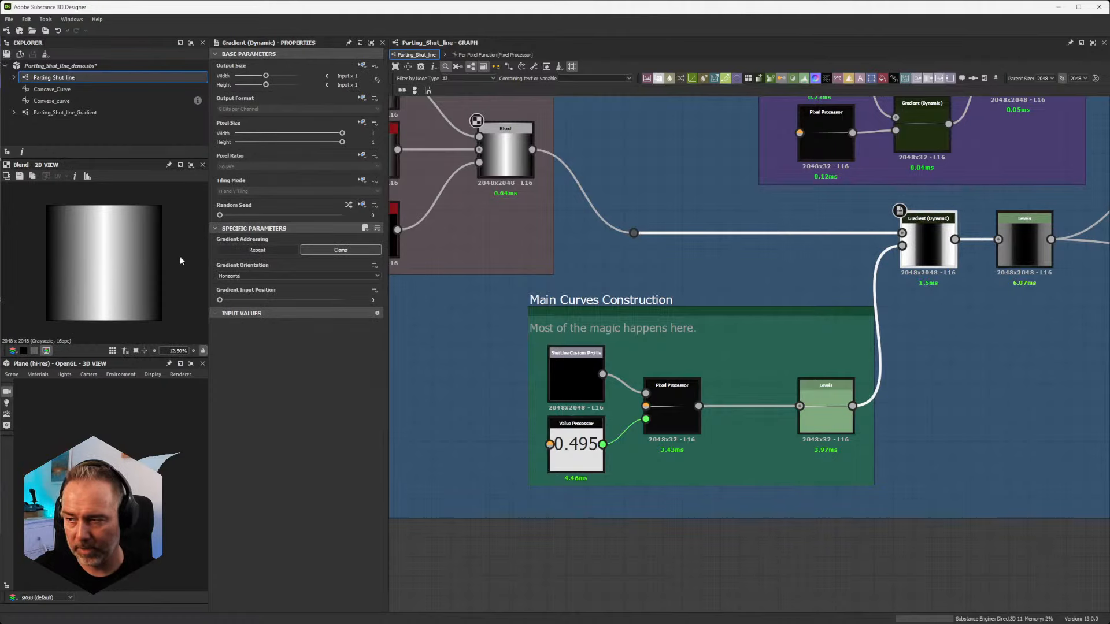
{"action": "left_click", "coordinate": [826, 407]}
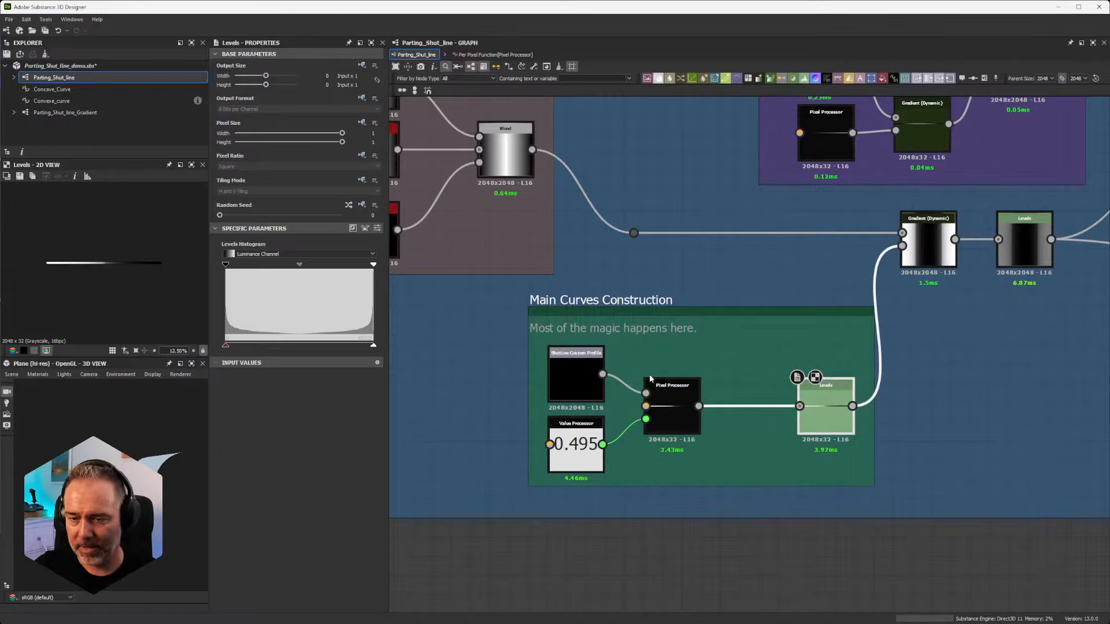
{"action": "scroll", "coordinate": [55, 264], "scroll_direction": "up", "scroll_amount": 1}
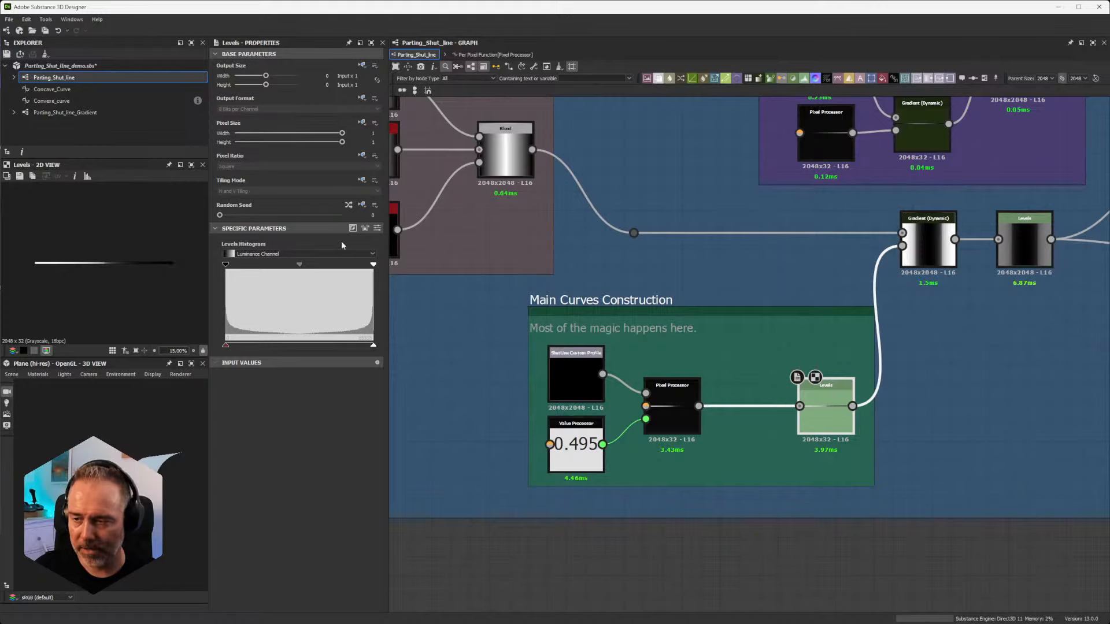
Step: Add a Gradient Linear 3 node in the empty area beside the Curves sharpening frame
{"action": "scroll", "coordinate": [525, 280], "scroll_direction": "down", "scroll_amount": 4}
{"action": "middle_click_drag", "start_coordinate": [474, 222], "coordinate": [682, 258]}
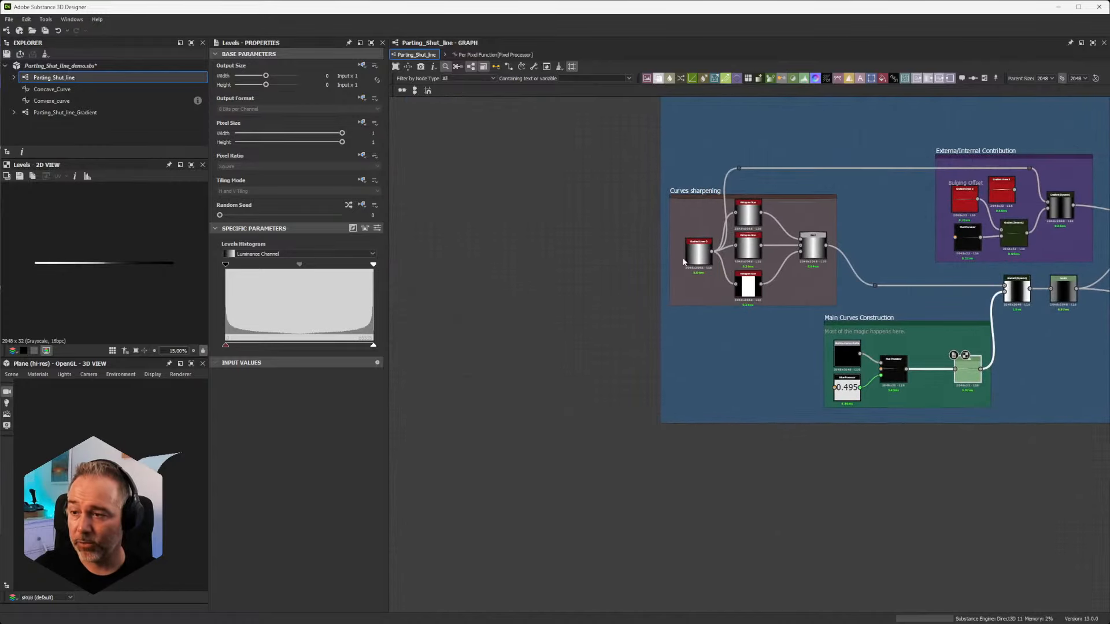
{"action": "scroll", "coordinate": [668, 251], "scroll_direction": "up", "scroll_amount": 5}
{"action": "scroll", "coordinate": [641, 272], "scroll_direction": "up", "scroll_amount": 2}
{"action": "middle_click_drag", "start_coordinate": [591, 274], "coordinate": [679, 268]}
{"action": "scroll", "coordinate": [707, 272], "scroll_direction": "down", "scroll_amount": 3}
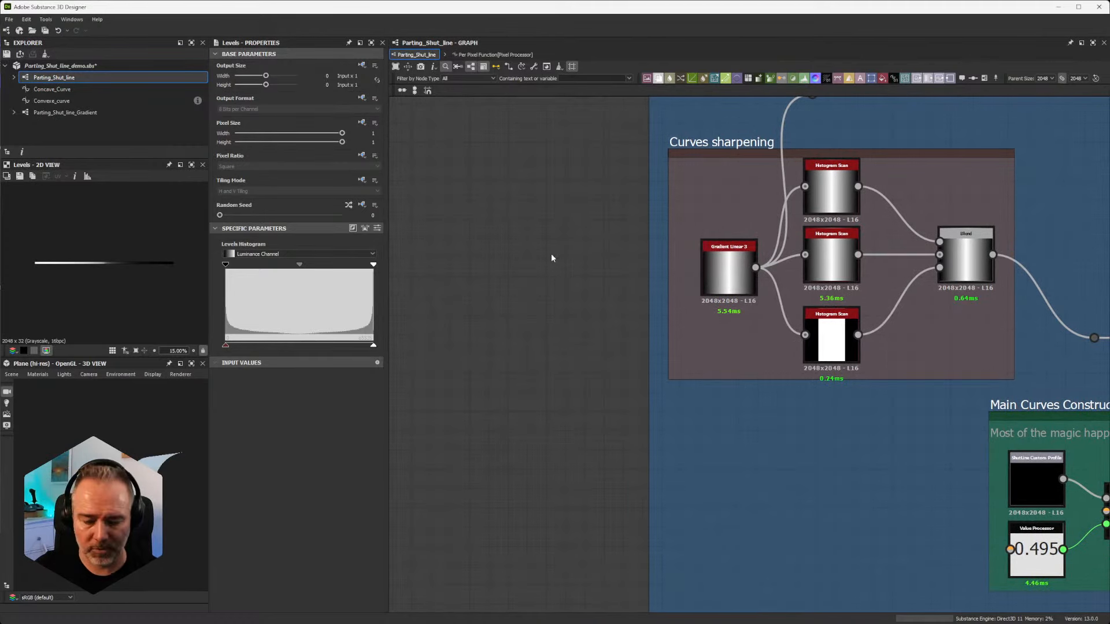
{"action": "key", "text": "space"}
{"action": "type", "text": "gradinet"}
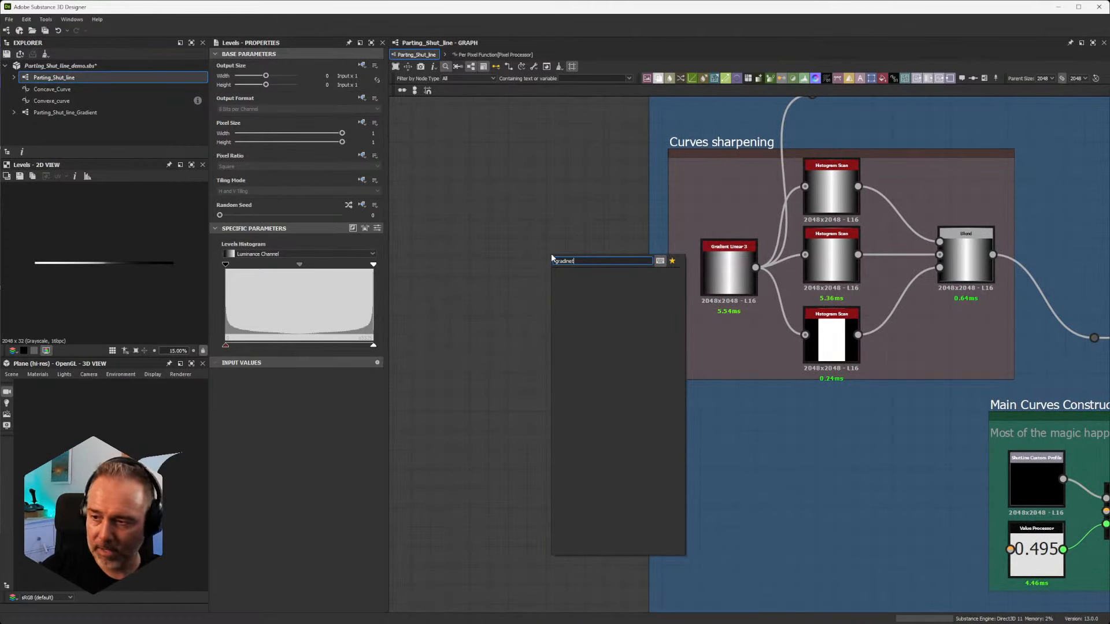
{"action": "key", "text": "BackSpace"}
{"action": "key", "text": "BackSpace"}
{"action": "key", "text": "BackSpace"}
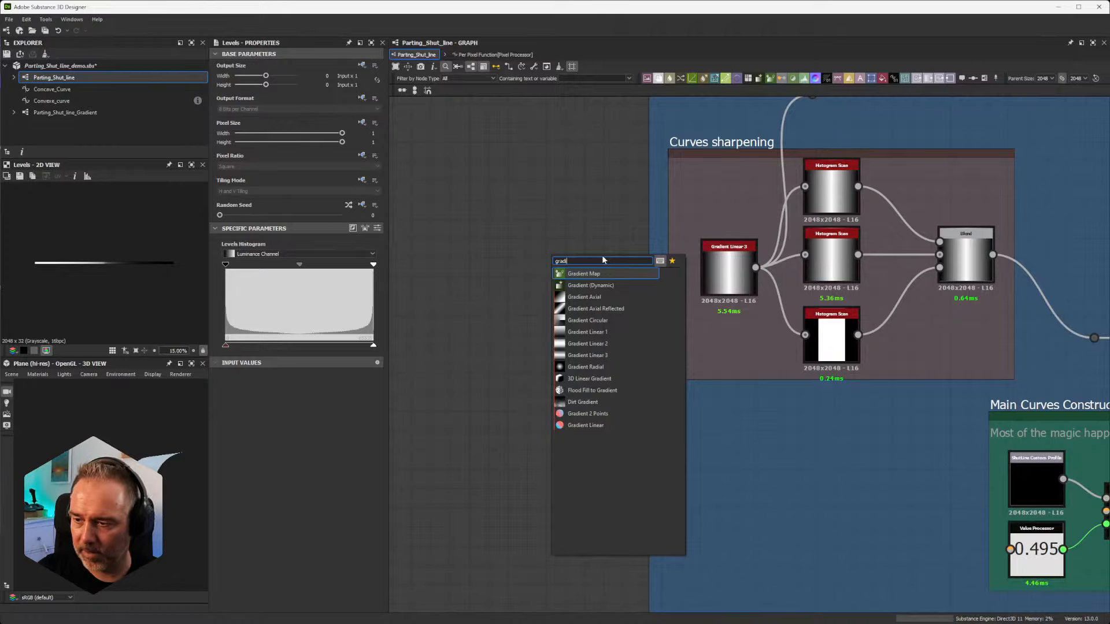
{"action": "left_click", "coordinate": [578, 355]}
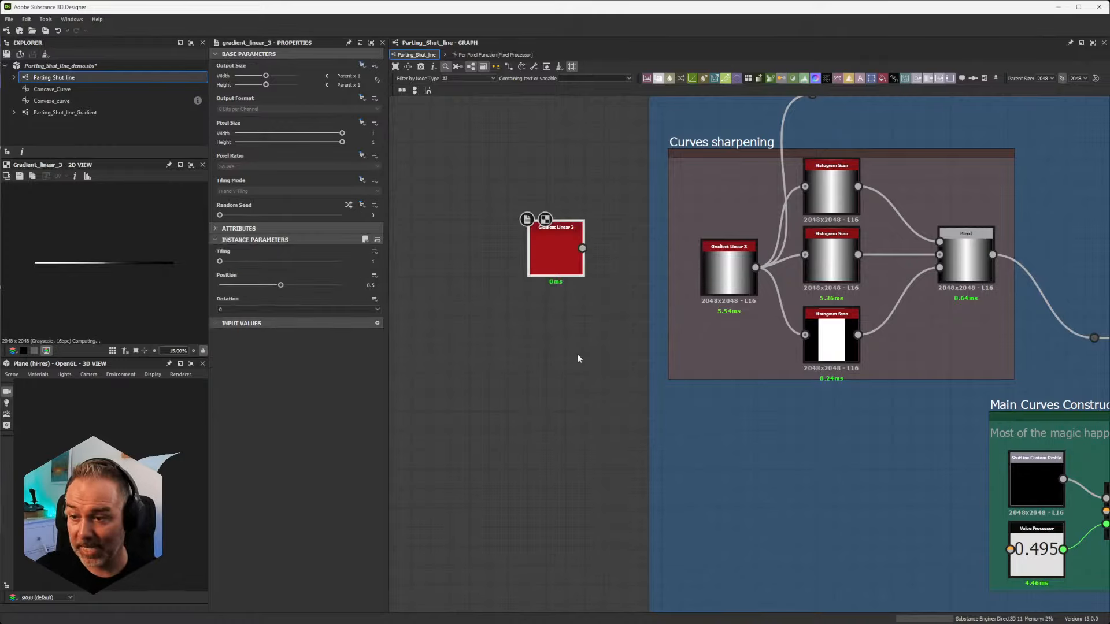
Step: Set the new Gradient Linear 3 node's Rotation to 90 and its Position to 0.36
{"action": "left_click", "coordinate": [303, 310]}
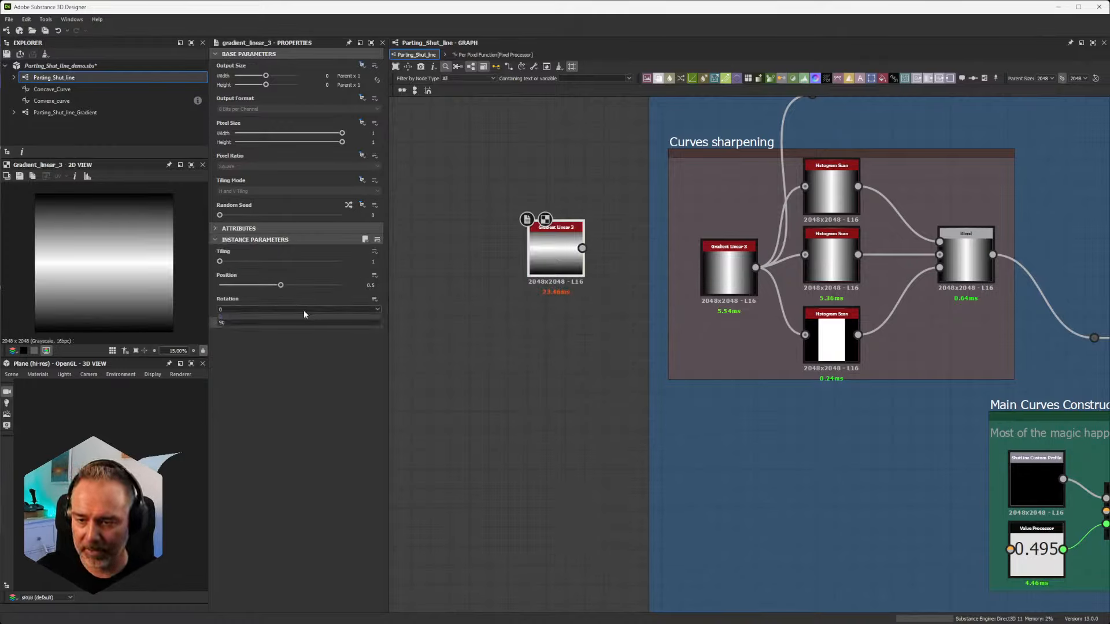
{"action": "left_click", "coordinate": [259, 323]}
{"action": "scroll", "coordinate": [540, 255], "scroll_direction": "up", "scroll_amount": 5}
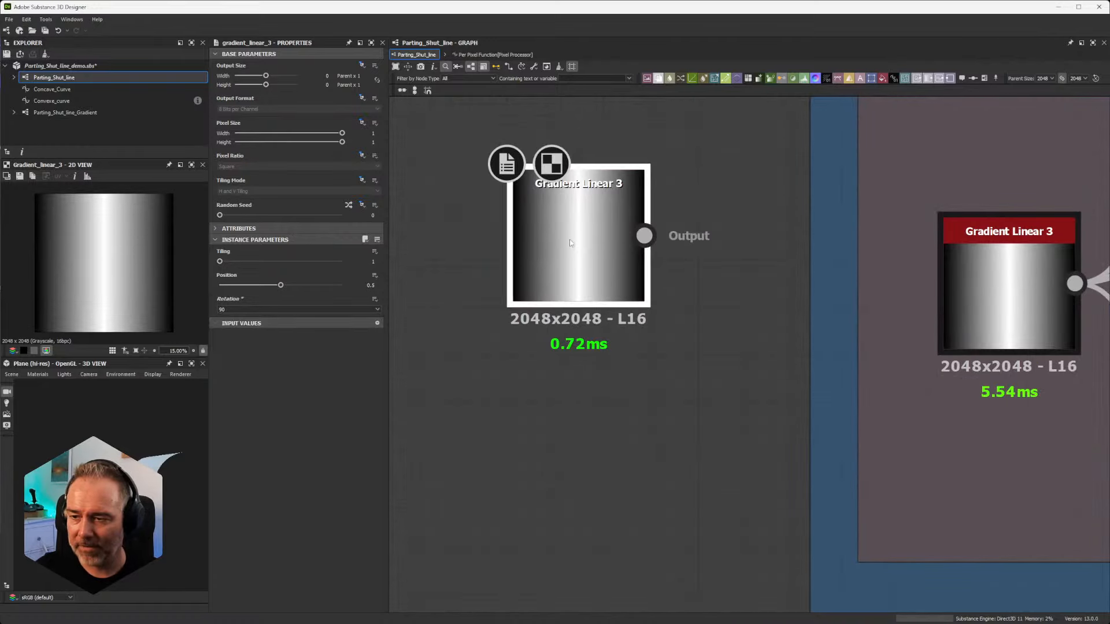
{"action": "mouse_move", "coordinate": [282, 288]}
{"action": "left_mouse_down"}
{"action": "mouse_move", "coordinate": [240, 285]}
{"action": "mouse_move", "coordinate": [329, 286]}
{"action": "mouse_move", "coordinate": [237, 286]}
{"action": "mouse_move", "coordinate": [321, 287]}
{"action": "mouse_move", "coordinate": [237, 285]}
{"action": "mouse_move", "coordinate": [318, 286]}
{"action": "mouse_move", "coordinate": [263, 285]}
{"action": "left_mouse_up"}
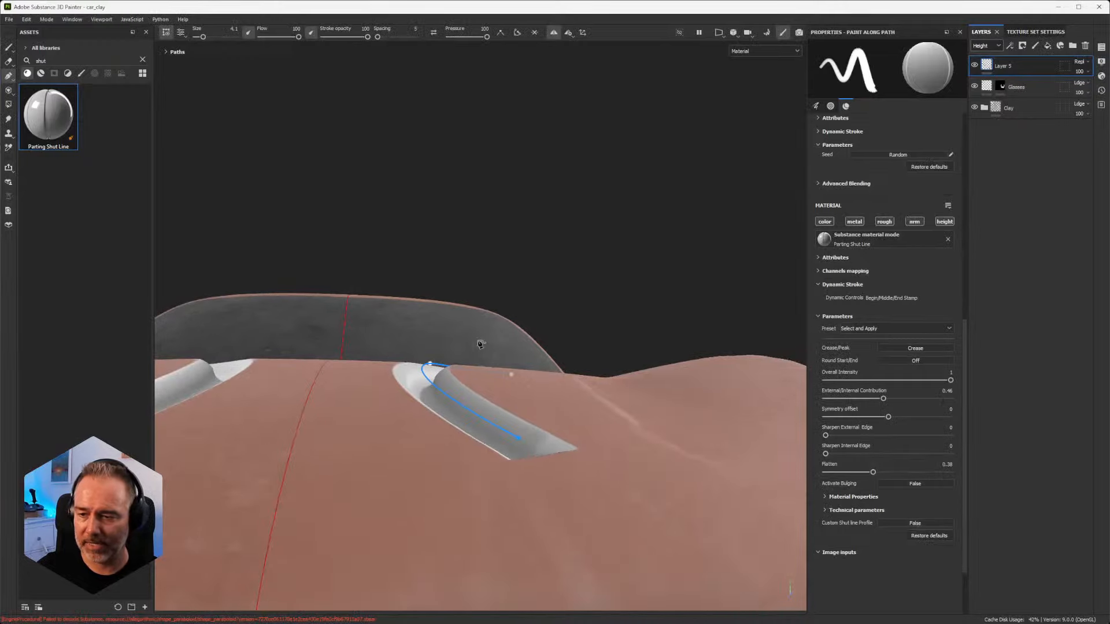
{"action": "left_click_drag", "start_coordinate": [480, 344], "coordinate": [427, 406], "text": "alt"}
{"action": "left_click_drag", "start_coordinate": [889, 417], "coordinate": [914, 426]}
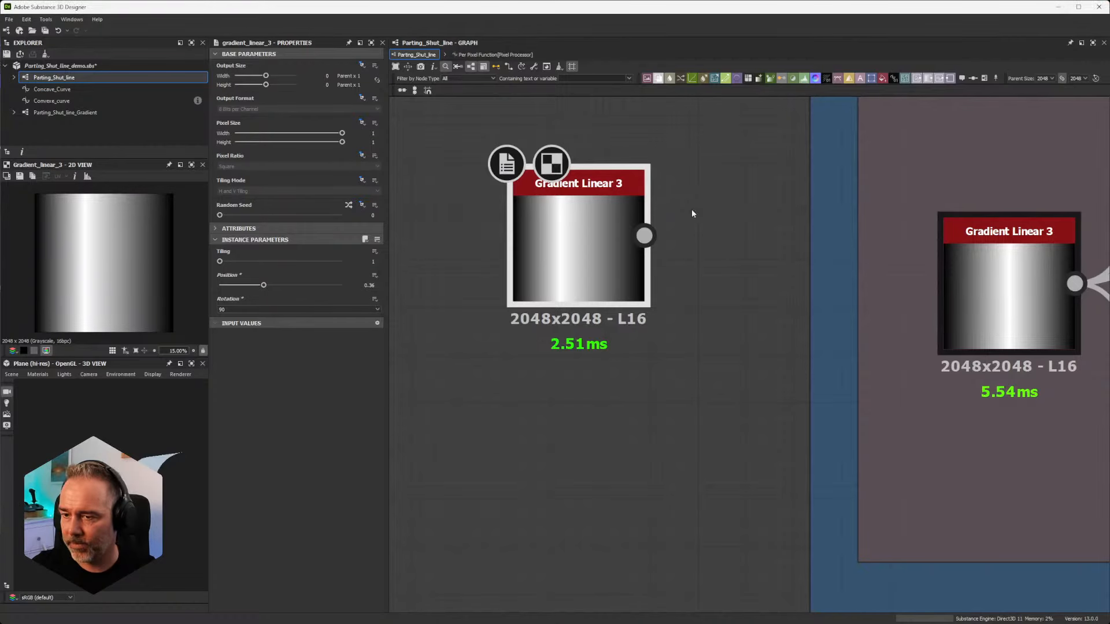
{"action": "scroll", "coordinate": [608, 339], "scroll_direction": "down", "scroll_amount": 3}
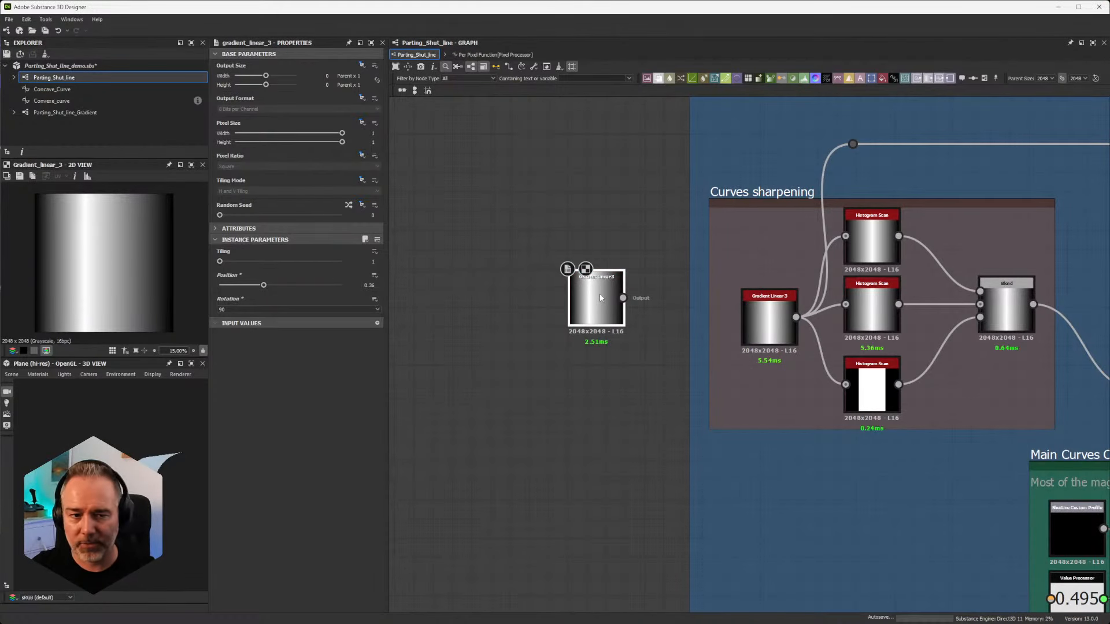
{"action": "scroll", "coordinate": [602, 300], "scroll_direction": "up", "scroll_amount": 4}
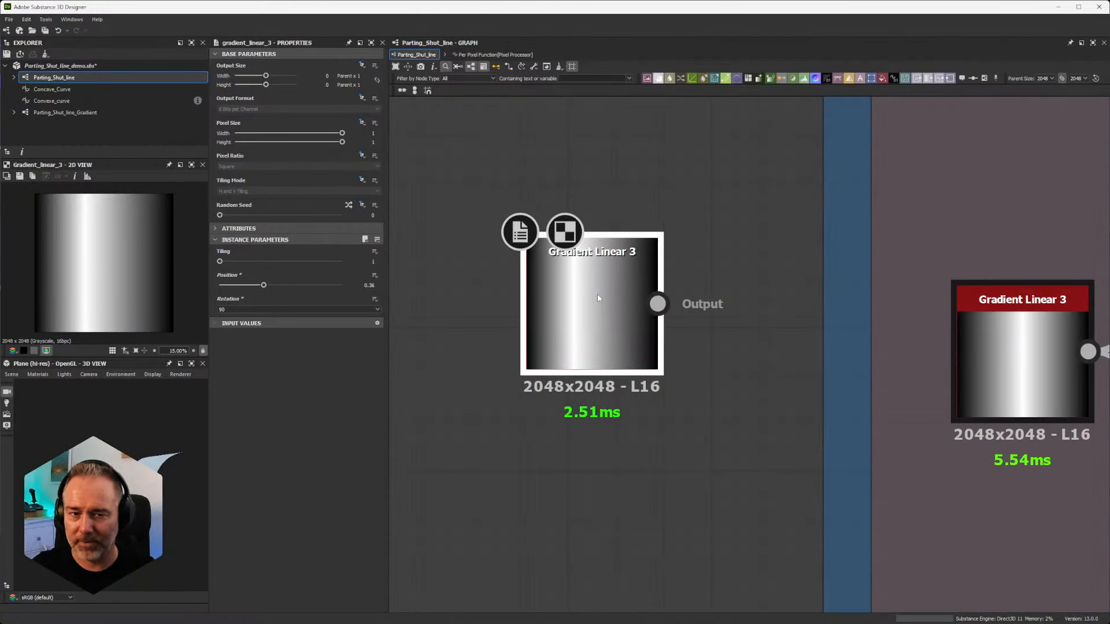
{"action": "scroll", "coordinate": [655, 338], "scroll_direction": "down", "scroll_amount": 2}
{"action": "scroll", "coordinate": [654, 339], "scroll_direction": "up", "scroll_amount": 1}
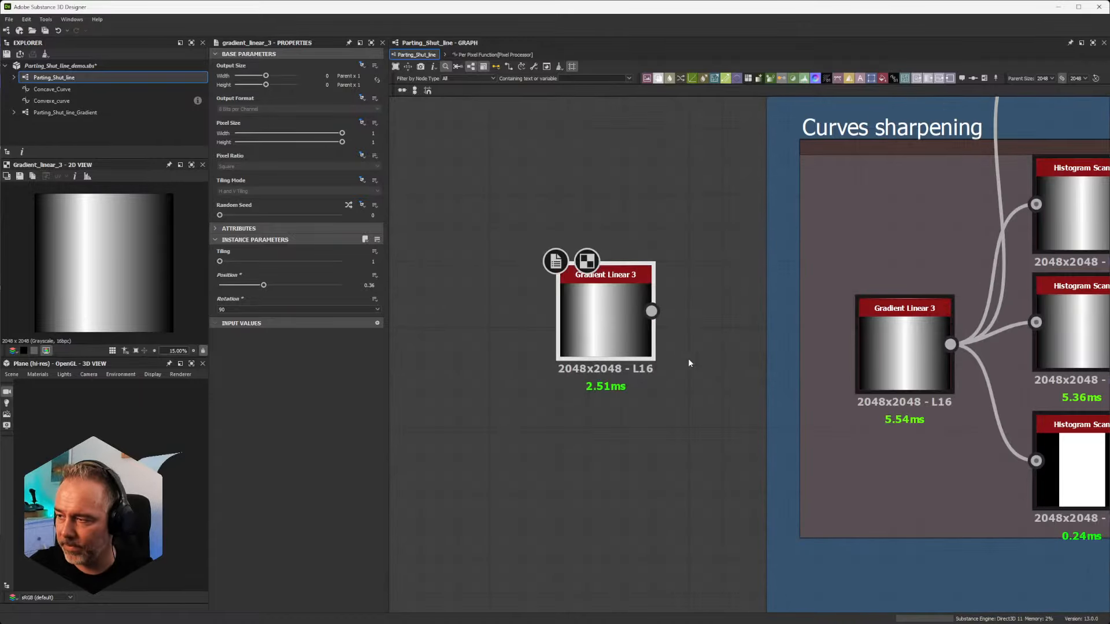
{"action": "scroll", "coordinate": [709, 364], "scroll_direction": "down", "scroll_amount": 2}
Step: Show the parameters of the Histogram Scan that feeds the Blend foreground in the Curves sharpening frame
{"action": "middle_click_drag", "start_coordinate": [809, 267], "coordinate": [592, 300]}
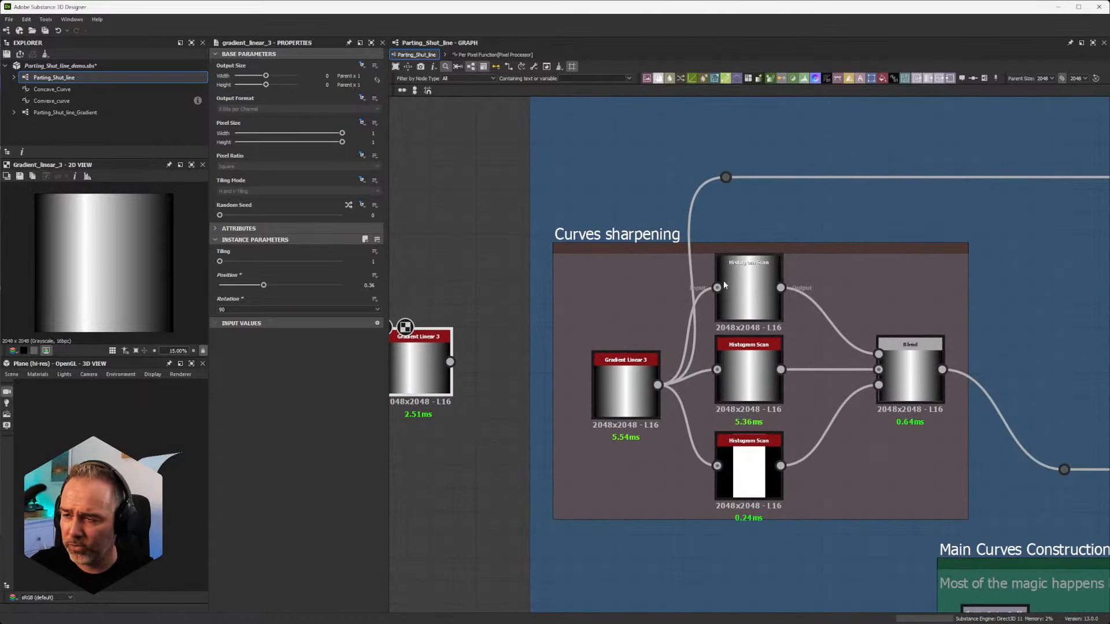
{"action": "scroll", "coordinate": [762, 282], "scroll_direction": "up", "scroll_amount": 3}
{"action": "scroll", "coordinate": [761, 283], "scroll_direction": "down", "scroll_amount": 2}
{"action": "scroll", "coordinate": [759, 281], "scroll_direction": "up", "scroll_amount": 3}
{"action": "left_click", "coordinate": [758, 280]}
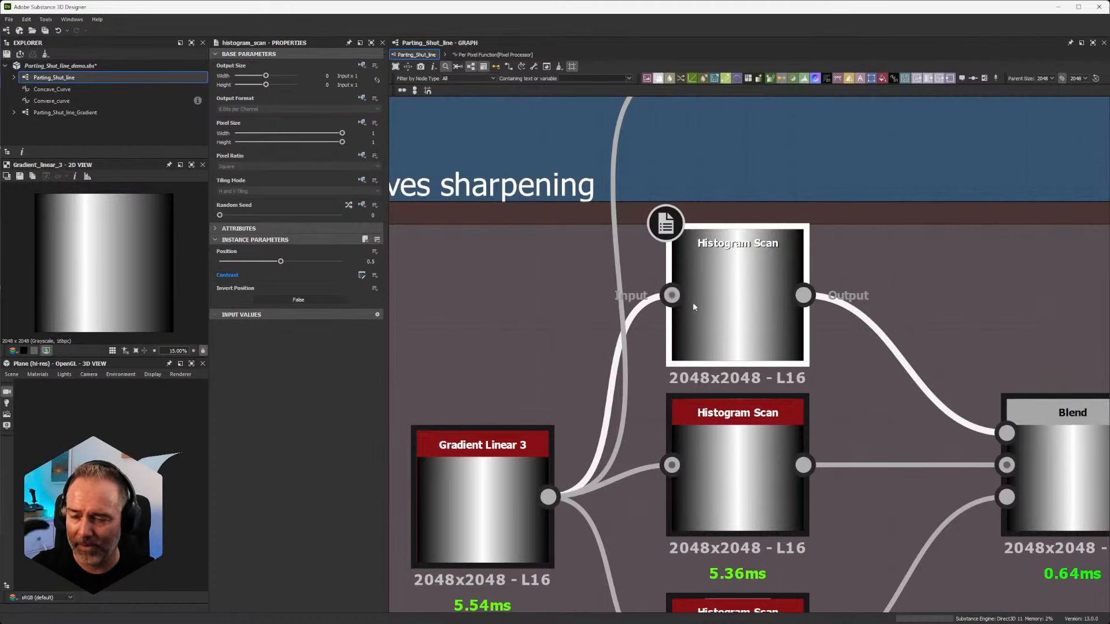
Step: Examine how the background and mask Histogram Scan nodes connect Gradient Linear 3 to the Blend node
{"action": "scroll", "coordinate": [772, 412], "scroll_direction": "down", "scroll_amount": 4}
{"action": "middle_click_drag", "start_coordinate": [770, 412], "coordinate": [773, 354]}
{"action": "scroll", "coordinate": [773, 431], "scroll_direction": "up", "scroll_amount": 2}
{"action": "middle_click_drag", "start_coordinate": [772, 433], "coordinate": [741, 308]}
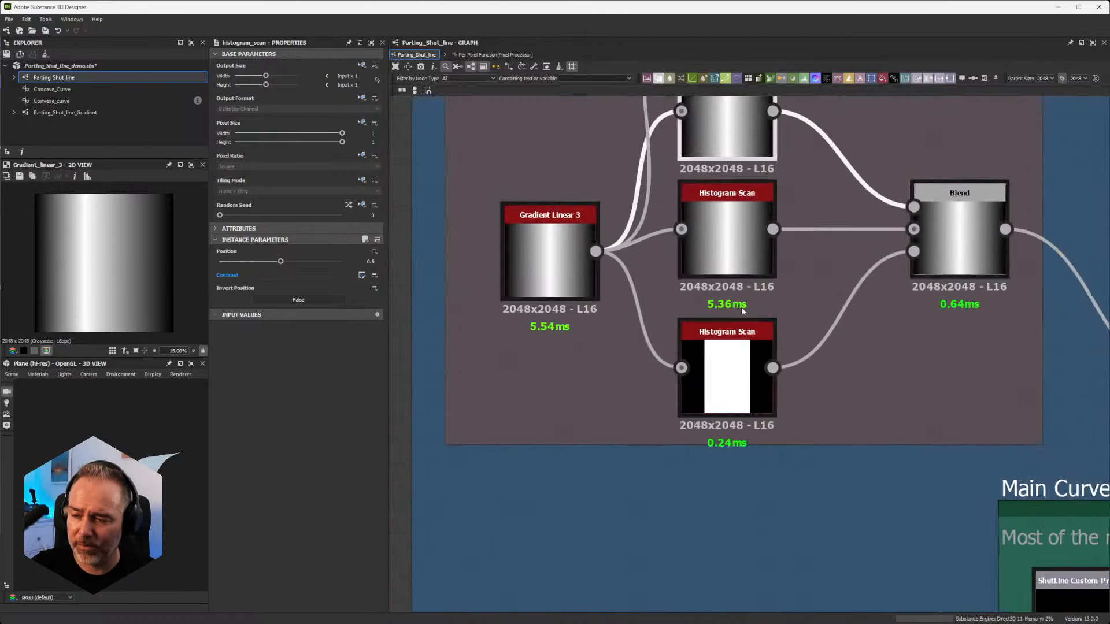
{"action": "scroll", "coordinate": [741, 307], "scroll_direction": "up", "scroll_amount": 1}
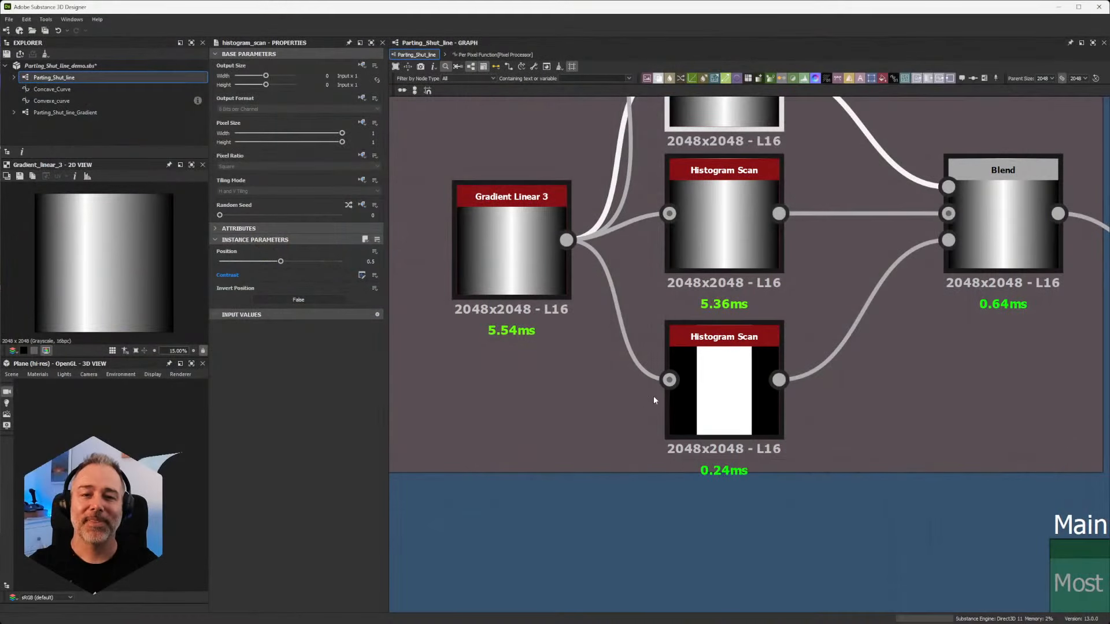
{"action": "scroll", "coordinate": [619, 307], "scroll_direction": "down", "scroll_amount": 2}
{"action": "scroll", "coordinate": [618, 303], "scroll_direction": "up", "scroll_amount": 3}
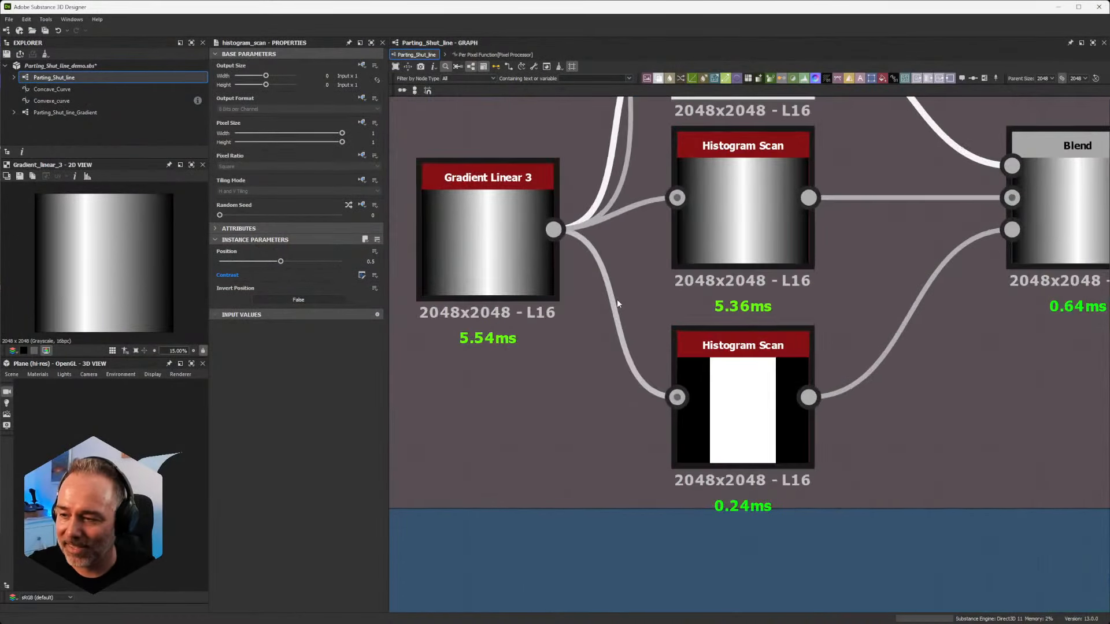
{"action": "scroll", "coordinate": [616, 300], "scroll_direction": "down", "scroll_amount": 1}
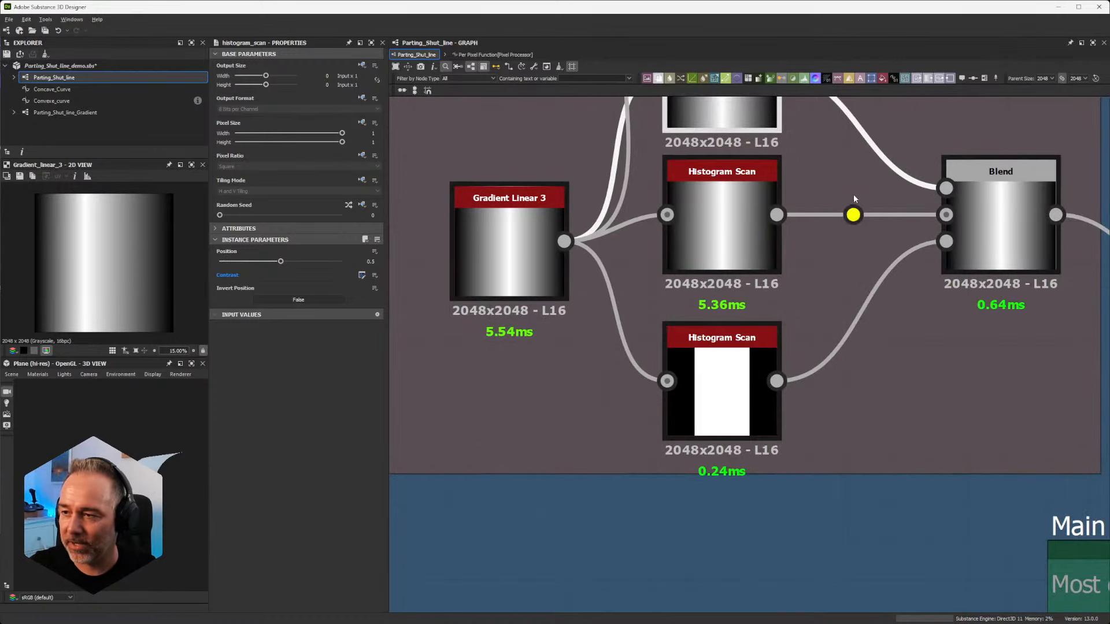
{"action": "middle_click_drag", "start_coordinate": [854, 198], "coordinate": [802, 281]}
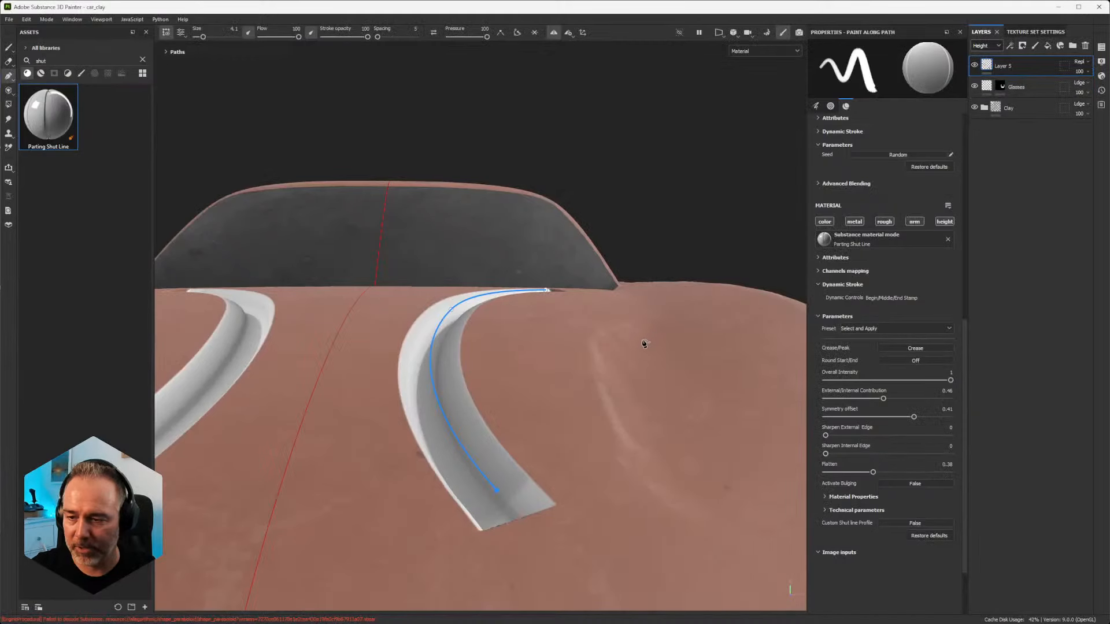
Step: Switch to Substance 3D Painter and set Sharpen External Edge to 0.73 on the car hood's Parting Shut Line path
{"action": "left_click_drag", "start_coordinate": [647, 344], "coordinate": [756, 340], "text": "alt"}
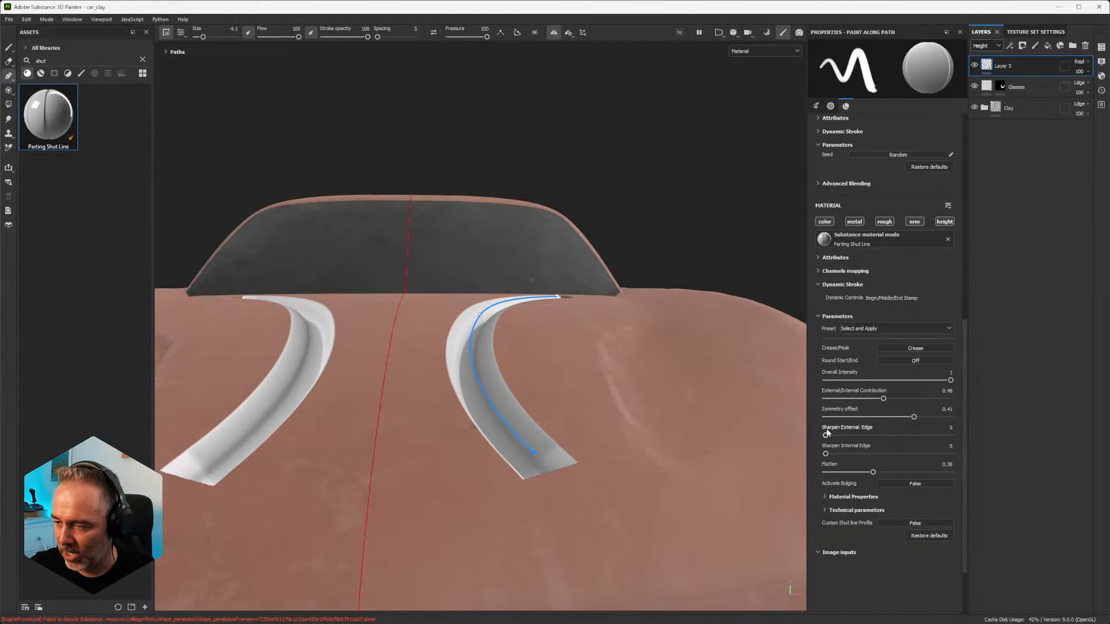
{"action": "left_click_drag", "start_coordinate": [826, 435], "coordinate": [890, 435]}
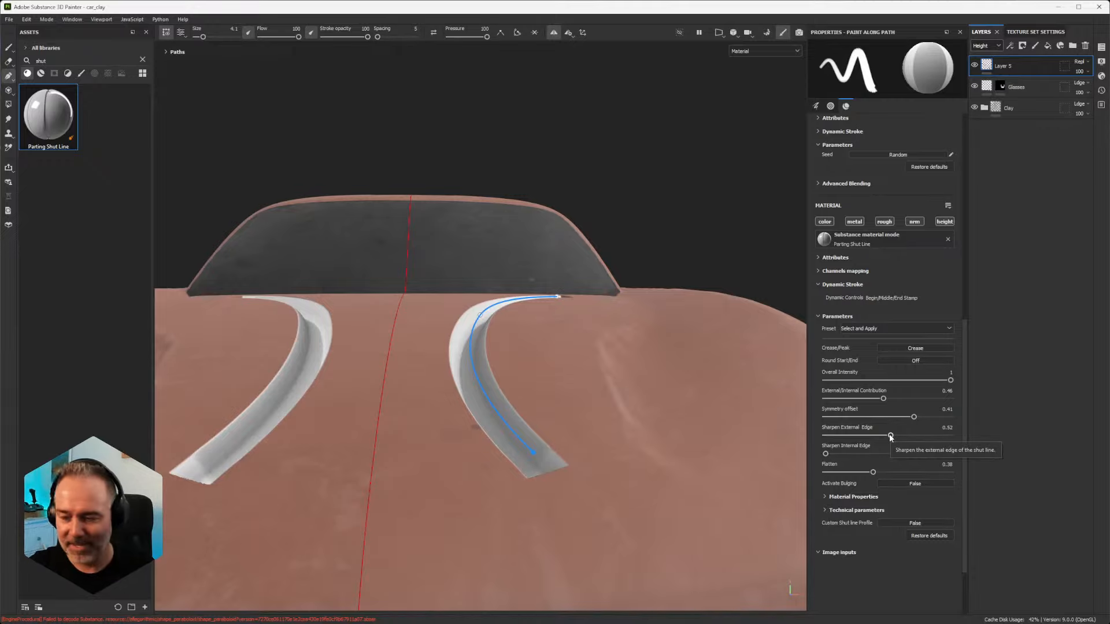
{"action": "left_click_drag", "start_coordinate": [890, 435], "coordinate": [916, 435]}
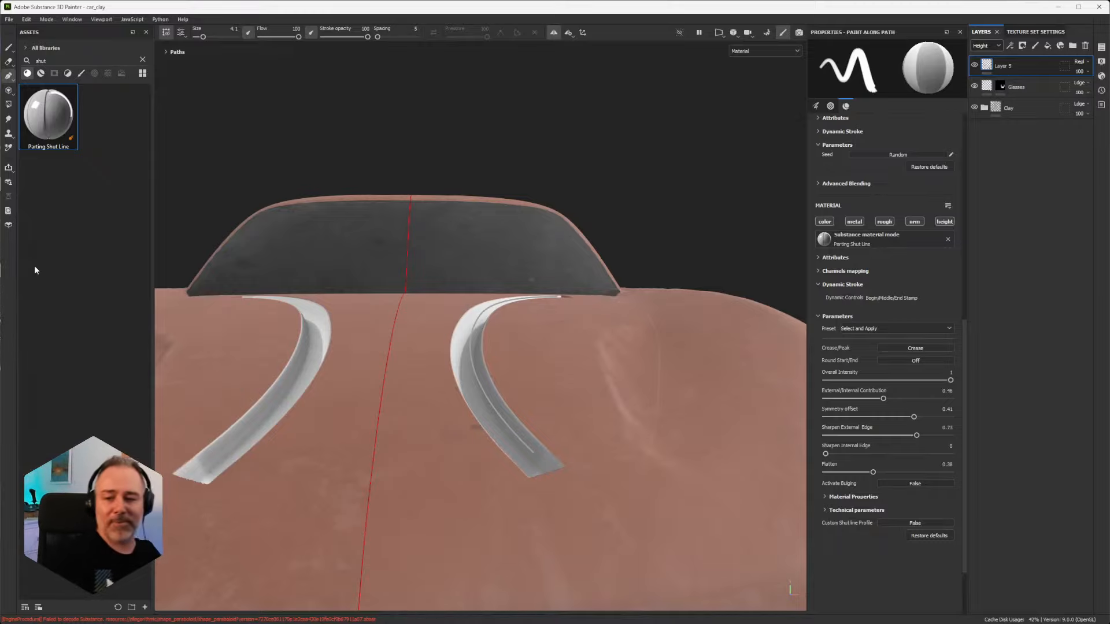
Step: Try Sharpen Internal Edge at 0.46 and Sharpen External Edge at 0.33 for the shut line
{"action": "left_click_drag", "start_coordinate": [256, 340], "coordinate": [297, 358], "text": "alt"}
{"action": "left_click_drag", "start_coordinate": [524, 363], "coordinate": [584, 364], "text": "alt"}
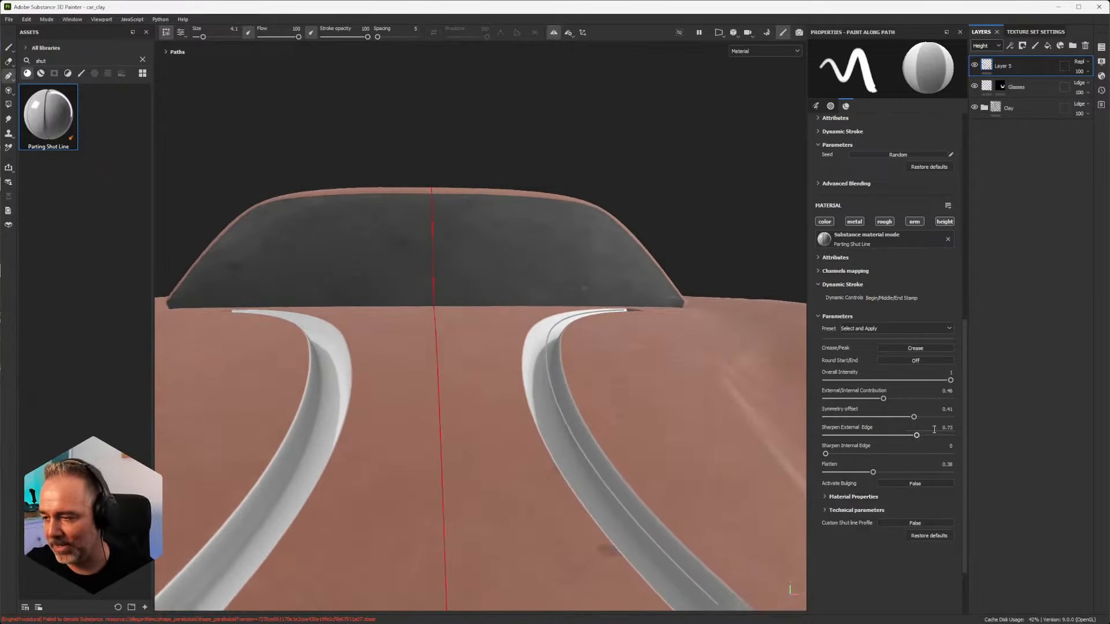
{"action": "left_click_drag", "start_coordinate": [916, 435], "coordinate": [898, 434]}
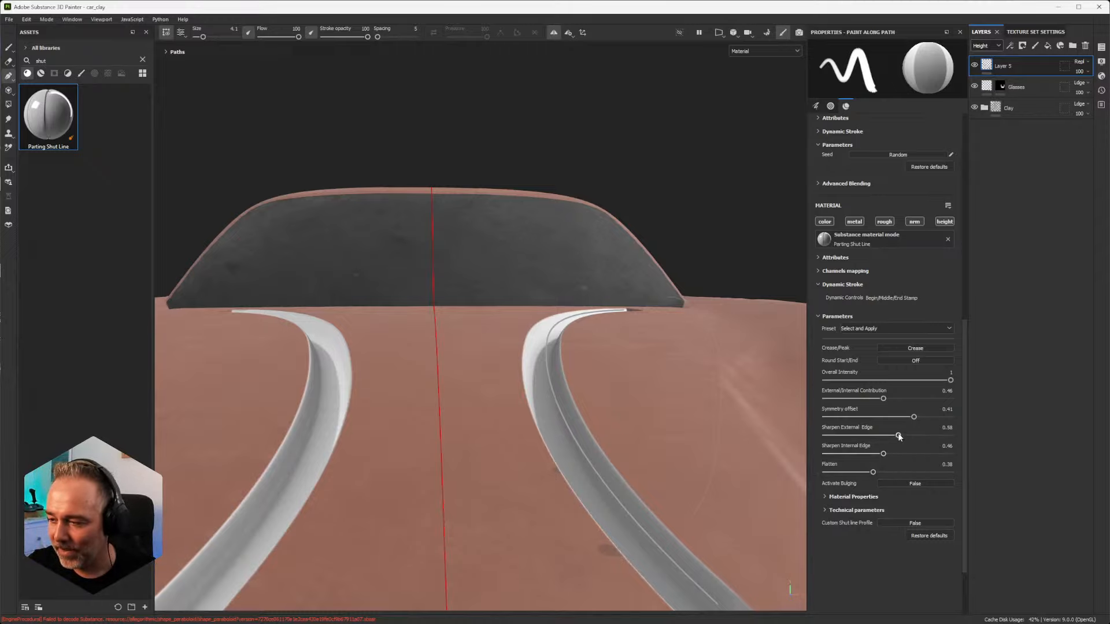
{"action": "left_click_drag", "start_coordinate": [898, 434], "coordinate": [867, 434]}
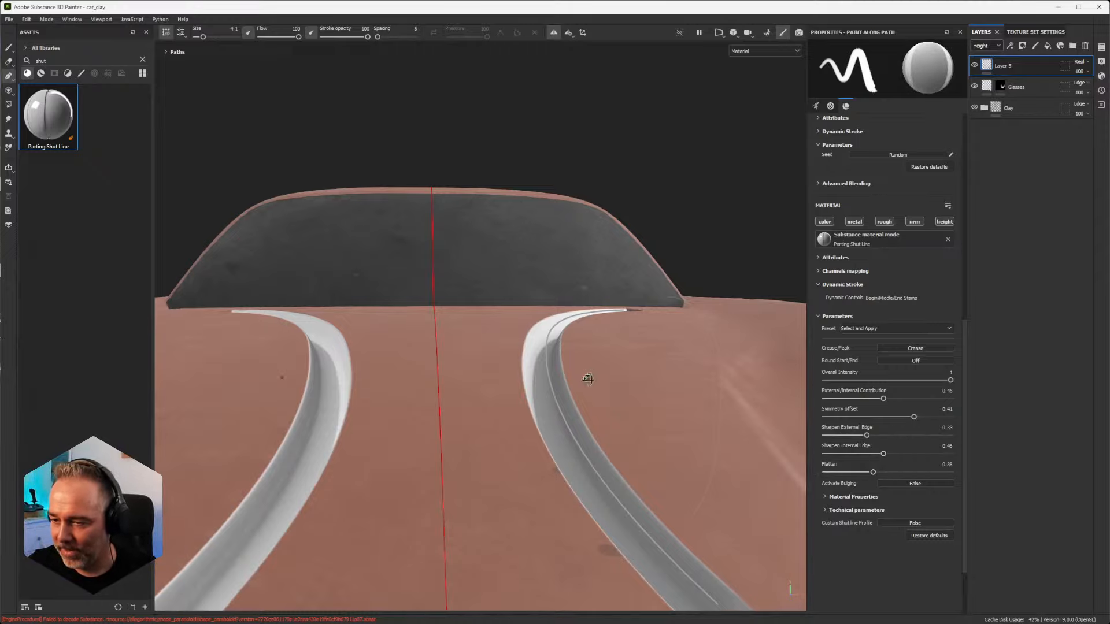
{"action": "left_click_drag", "start_coordinate": [587, 378], "coordinate": [539, 407], "text": "alt"}
Step: Select the hood's shut line path, lower its Symmetry offset, and return to the Curves sharpening frame in Substance 3D Designer
{"action": "left_click", "coordinate": [536, 394]}
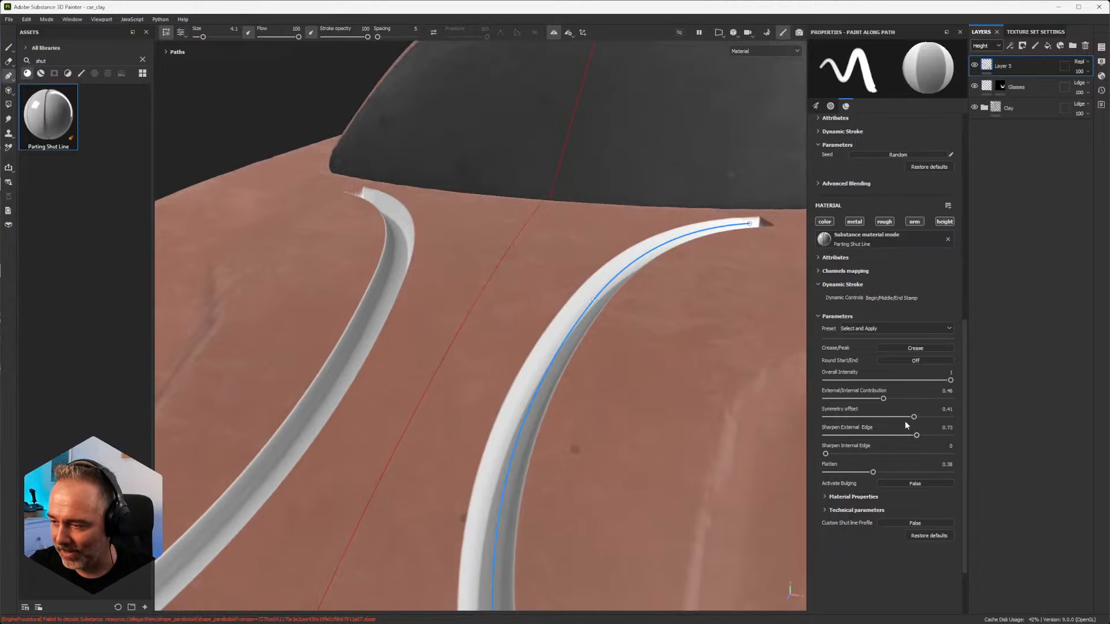
{"action": "left_click_drag", "start_coordinate": [914, 419], "coordinate": [863, 417]}
{"action": "left_click", "coordinate": [1060, 7]}
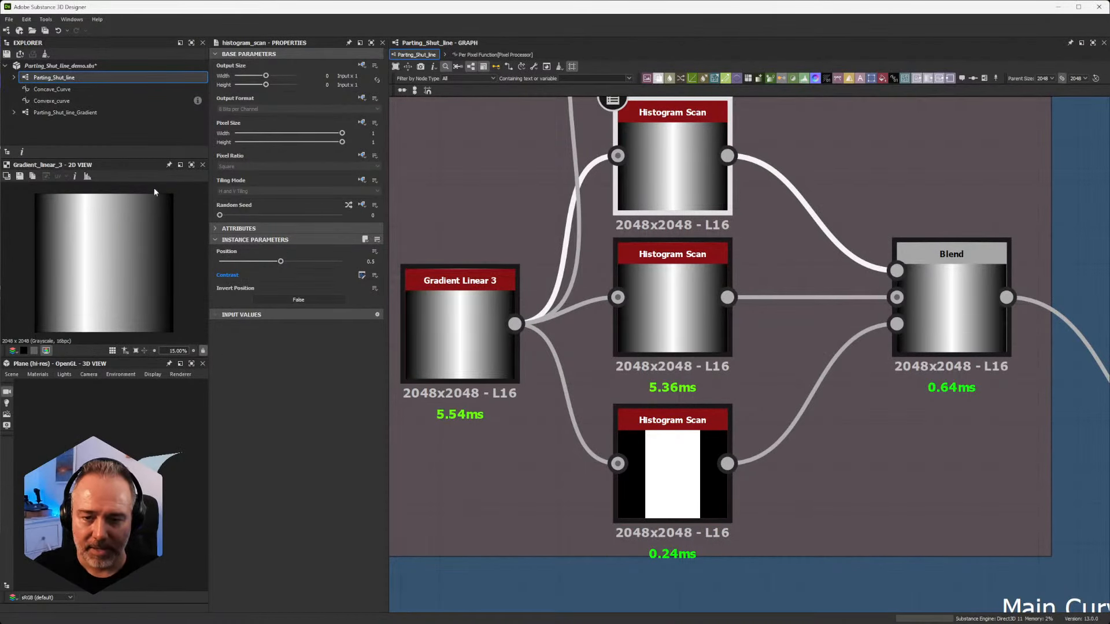
{"action": "scroll", "coordinate": [870, 347], "scroll_direction": "down", "scroll_amount": 3}
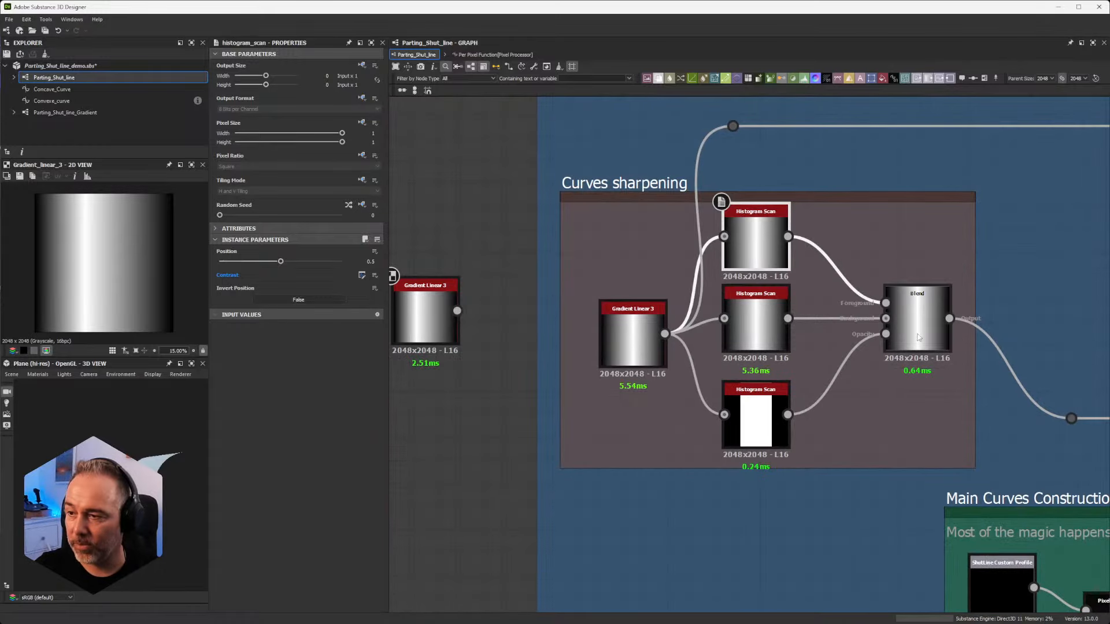
Step: Trace the Curves sharpening Blend output and the Main Curves Construction output into the Gradient (Dynamic) node's grayscale and gradient inputs
{"action": "middle_click_drag", "start_coordinate": [870, 347], "coordinate": [748, 371]}
{"action": "middle_click_drag", "start_coordinate": [798, 339], "coordinate": [605, 318]}
{"action": "scroll", "coordinate": [606, 318], "scroll_direction": "down", "scroll_amount": 2}
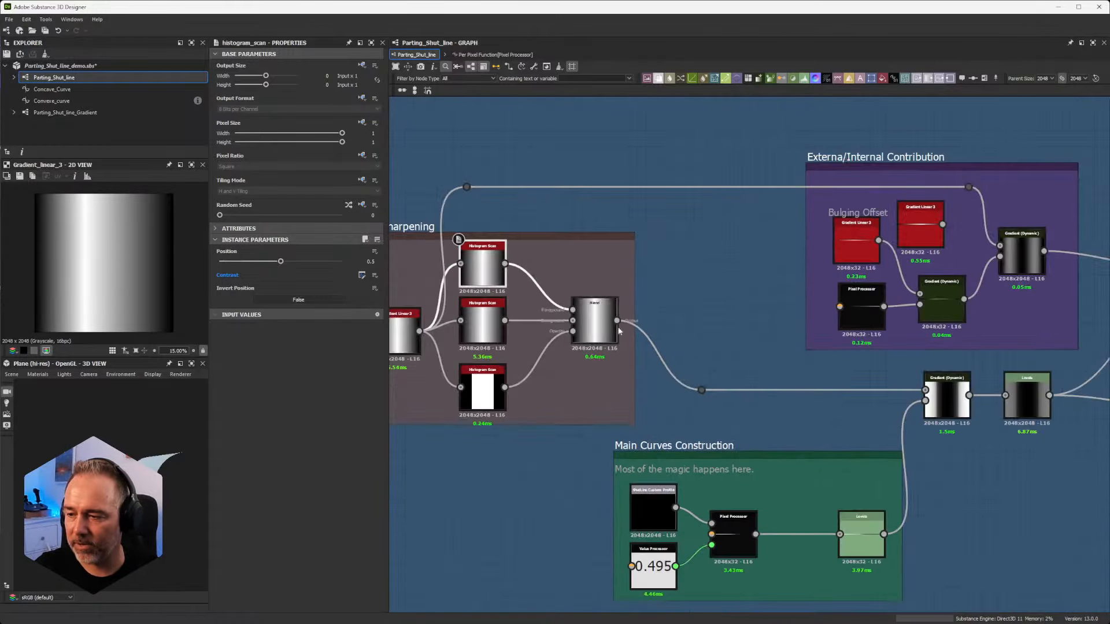
{"action": "middle_click_drag", "start_coordinate": [882, 425], "coordinate": [747, 404]}
{"action": "scroll", "coordinate": [788, 408], "scroll_direction": "up", "scroll_amount": 5}
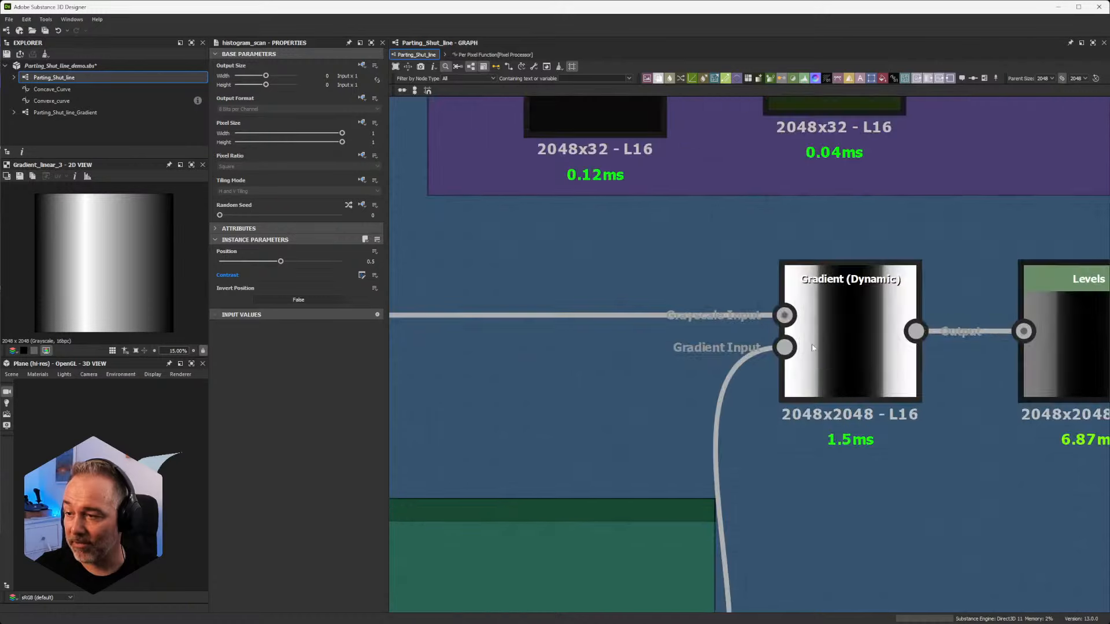
{"action": "scroll", "coordinate": [817, 371], "scroll_direction": "down", "scroll_amount": 4}
{"action": "middle_click_drag", "start_coordinate": [725, 422], "coordinate": [858, 319]}
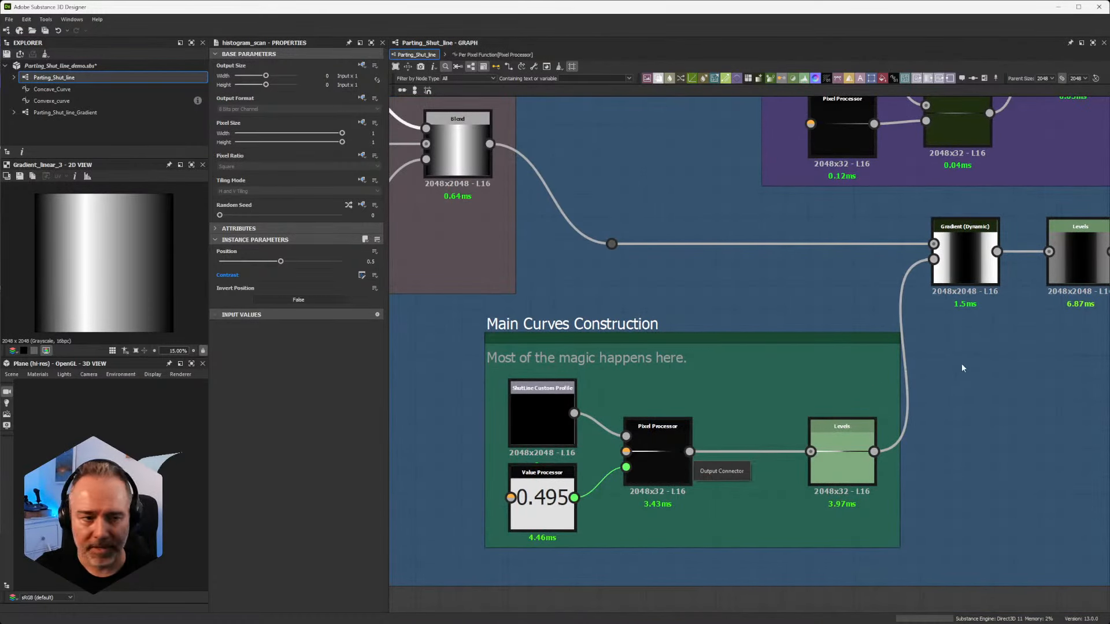
Step: Preview the Levels node that follows the main Gradient (Dynamic) node in the 2D view and show its properties
{"action": "middle_click_drag", "start_coordinate": [981, 362], "coordinate": [788, 444]}
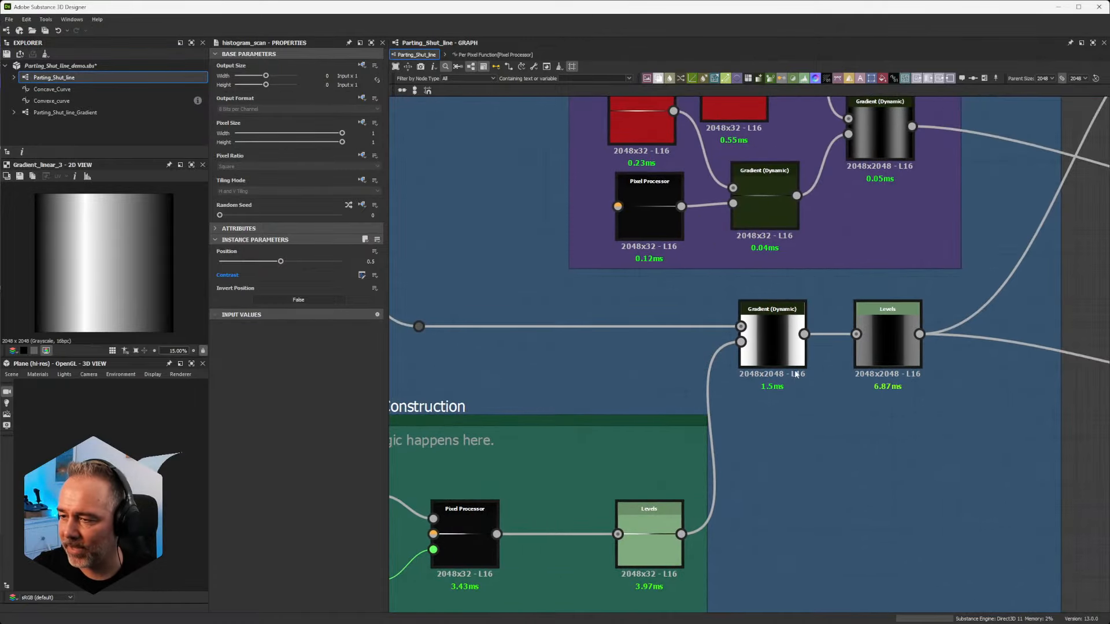
{"action": "scroll", "coordinate": [796, 372], "scroll_direction": "up", "scroll_amount": 3}
{"action": "middle_click_drag", "start_coordinate": [963, 398], "coordinate": [806, 433]}
{"action": "scroll", "coordinate": [807, 433], "scroll_direction": "down", "scroll_amount": 4}
{"action": "scroll", "coordinate": [814, 365], "scroll_direction": "up", "scroll_amount": 5}
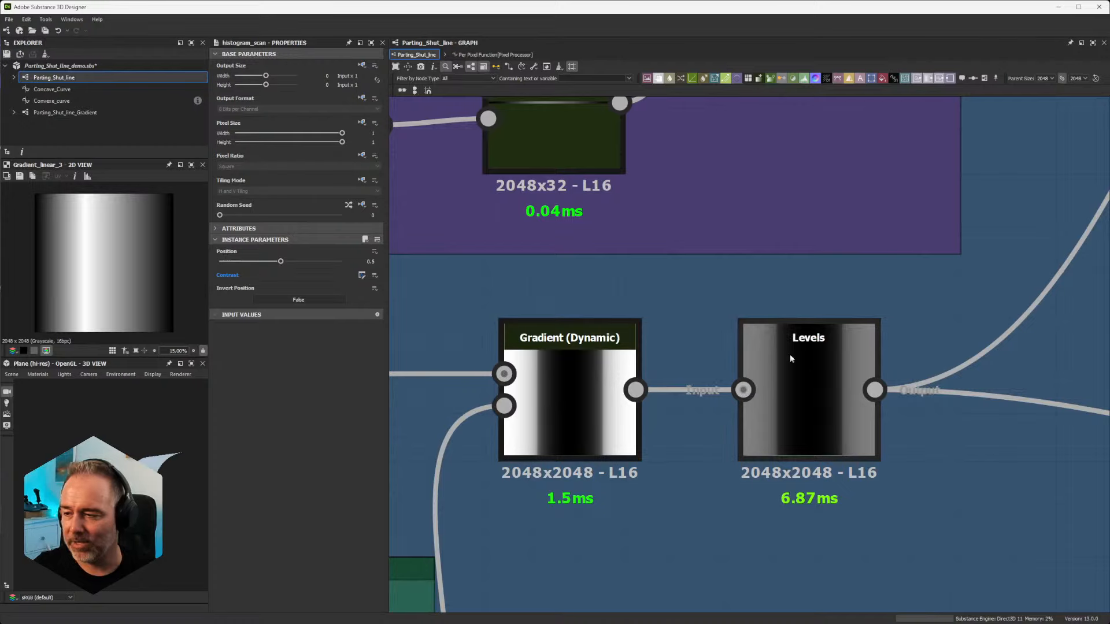
{"action": "left_click", "coordinate": [816, 377]}
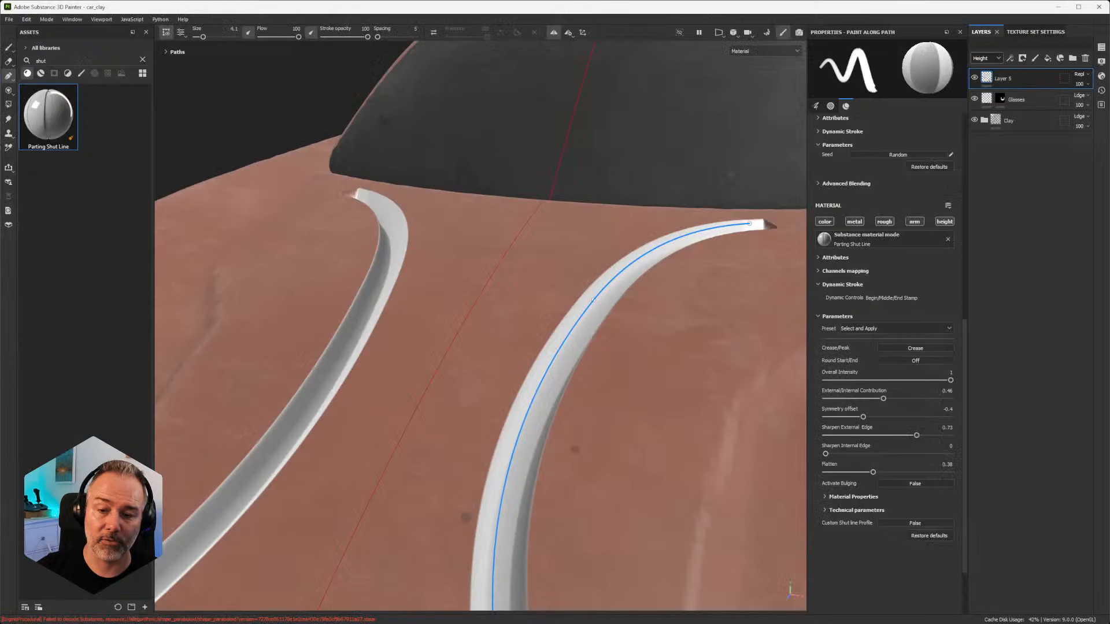
Step: Switch to Substance 3D Painter and inspect the shut line profile on the car hood from above and at low angles
{"action": "left_click_drag", "start_coordinate": [699, 370], "coordinate": [512, 415], "text": "alt"}
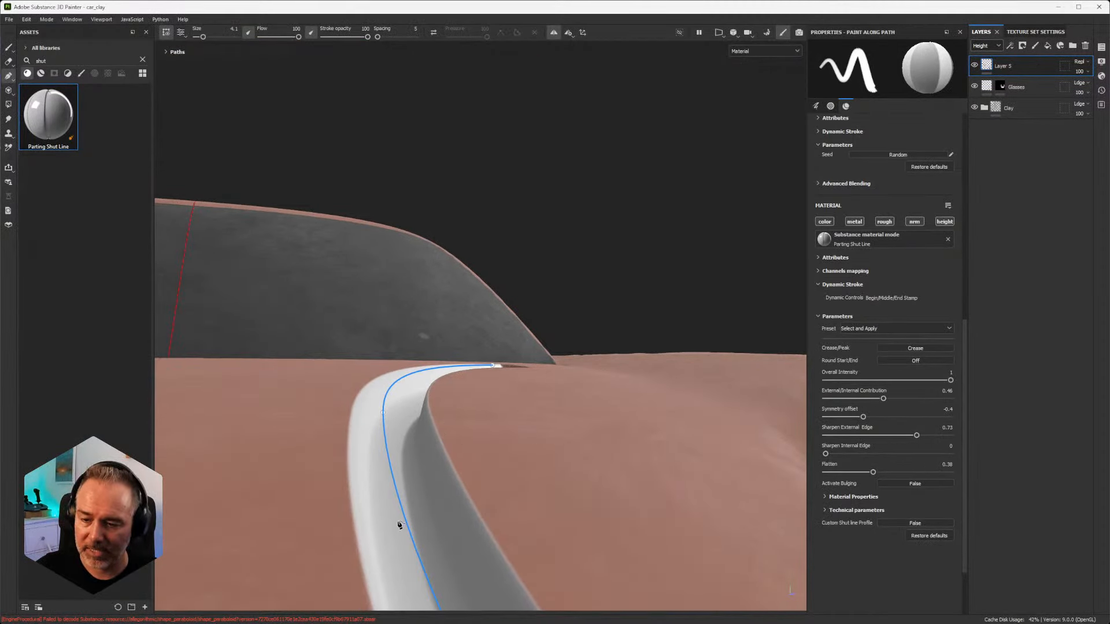
{"action": "mouse_move", "coordinate": [351, 472]}
{"action": "left_mouse_down", "text": "alt"}
{"action": "mouse_move", "coordinate": [371, 457]}
{"action": "mouse_move", "coordinate": [378, 556]}
{"action": "left_mouse_up", "text": "alt"}
{"action": "mouse_move", "coordinate": [426, 523]}
{"action": "left_mouse_down", "text": "alt"}
{"action": "mouse_move", "coordinate": [466, 510]}
{"action": "mouse_move", "coordinate": [405, 600]}
{"action": "mouse_move", "coordinate": [532, 325]}
{"action": "left_mouse_up", "text": "alt"}
{"action": "middle_click_drag", "start_coordinate": [532, 326], "coordinate": [537, 308], "text": "alt"}
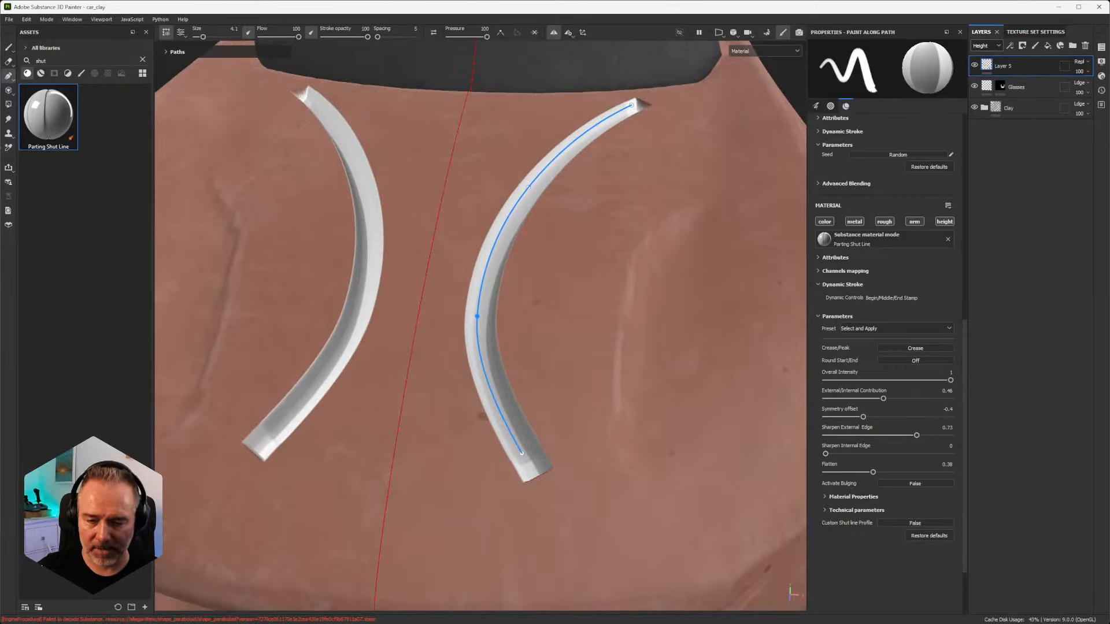
{"action": "mouse_move", "coordinate": [448, 339]}
{"action": "left_mouse_down", "text": "alt"}
{"action": "mouse_move", "coordinate": [446, 315]}
{"action": "mouse_move", "coordinate": [483, 291]}
{"action": "mouse_move", "coordinate": [470, 389]}
{"action": "left_mouse_up", "text": "alt"}
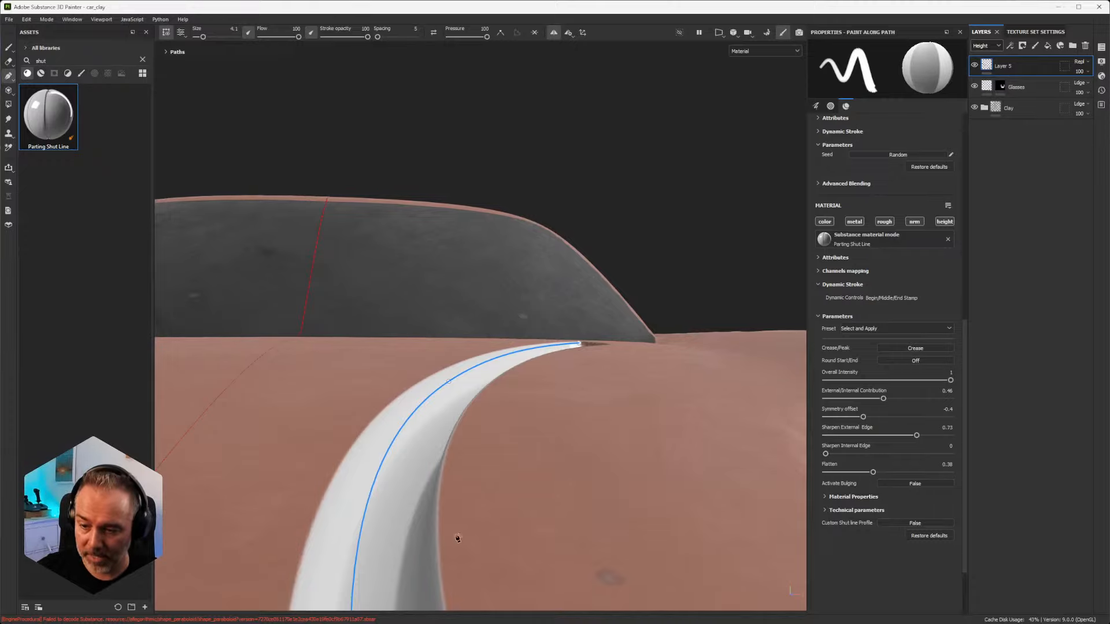
{"action": "mouse_move", "coordinate": [446, 367]}
{"action": "left_mouse_down", "text": "alt"}
{"action": "mouse_move", "coordinate": [443, 384]}
{"action": "mouse_move", "coordinate": [463, 417]}
{"action": "mouse_move", "coordinate": [450, 355]}
{"action": "left_mouse_up", "text": "alt"}
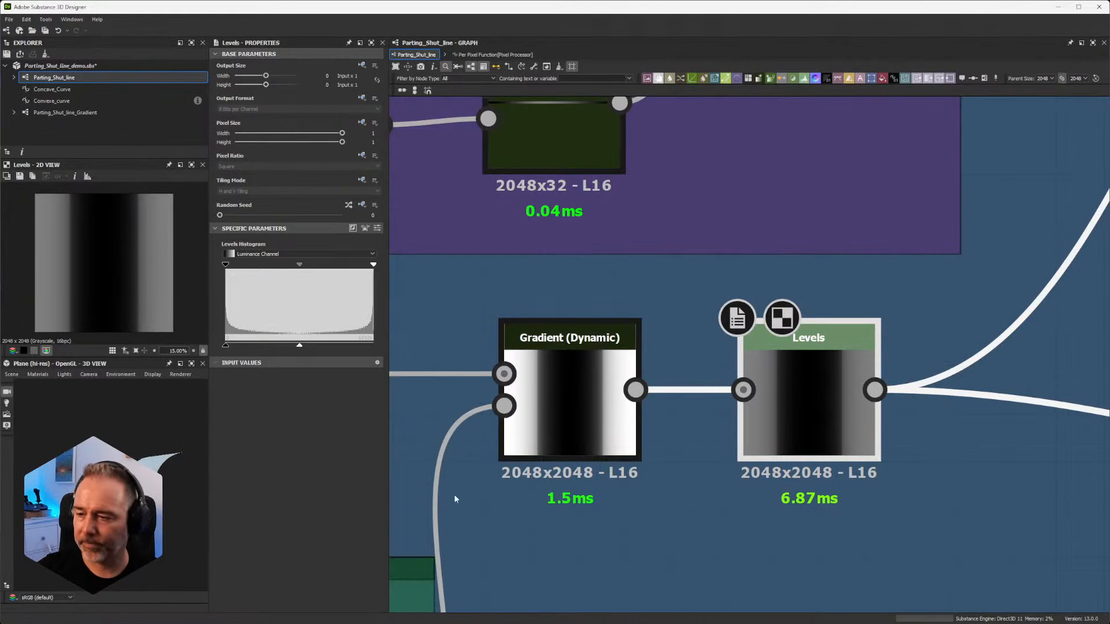
Step: Return to Substance 3D Designer and examine how the nodes in the Externa/Internal Contribution frame feed its Gradient (Dynamic) nodes
{"action": "scroll", "coordinate": [718, 379], "scroll_direction": "down", "scroll_amount": 3}
{"action": "scroll", "coordinate": [718, 379], "scroll_direction": "up", "scroll_amount": 4}
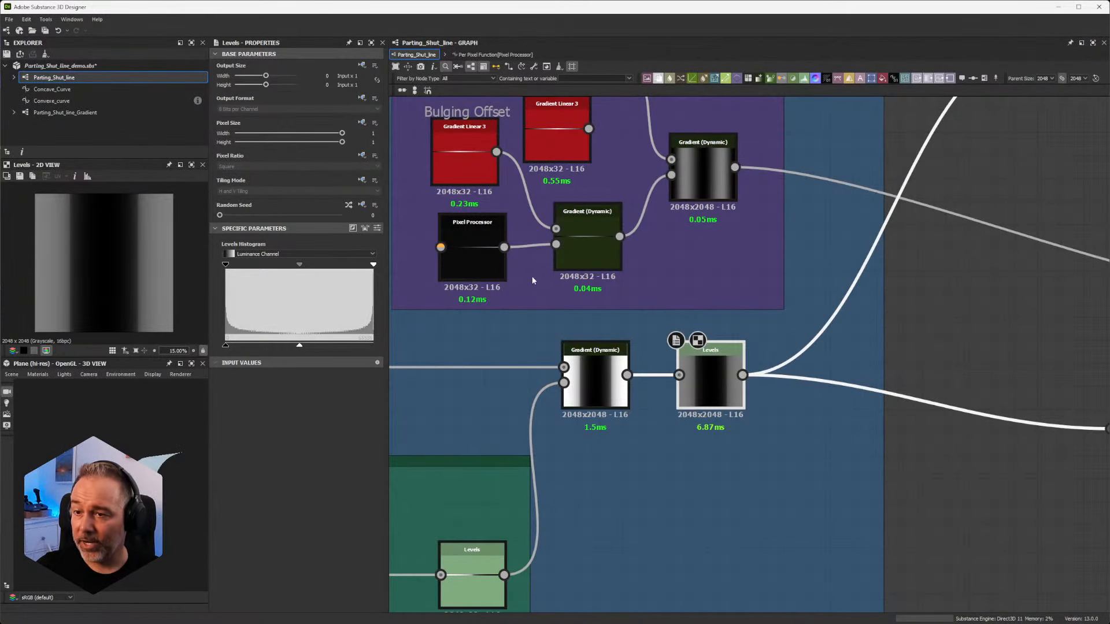
{"action": "middle_click_drag", "start_coordinate": [537, 279], "coordinate": [718, 294]}
{"action": "middle_click_drag", "start_coordinate": [553, 411], "coordinate": [685, 320]}
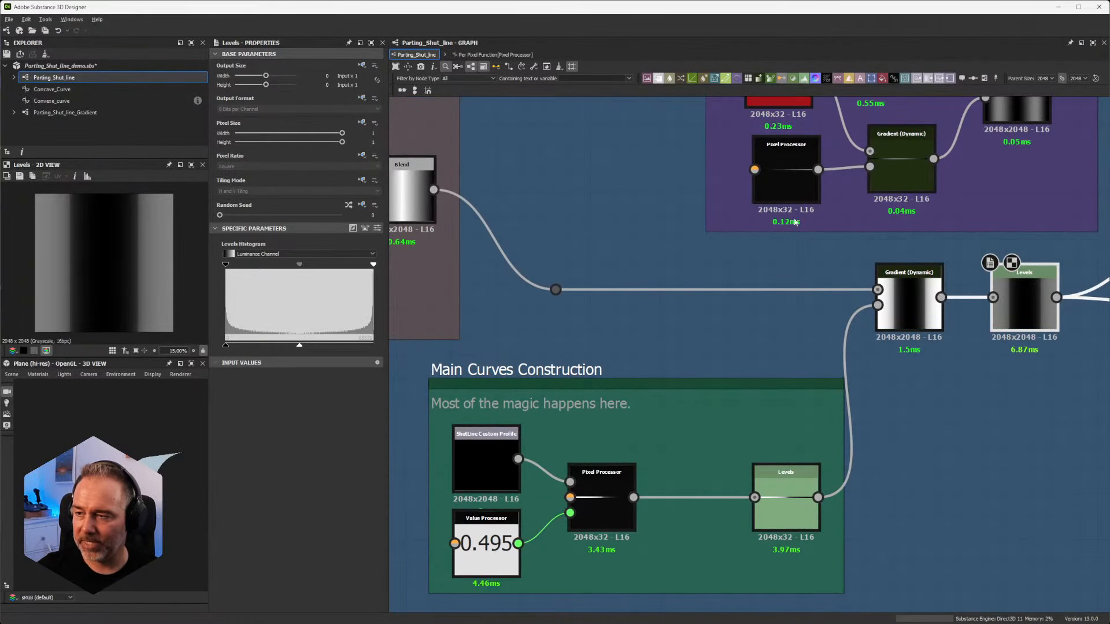
{"action": "middle_click_drag", "start_coordinate": [785, 218], "coordinate": [625, 453]}
{"action": "scroll", "coordinate": [796, 358], "scroll_direction": "up", "scroll_amount": 4}
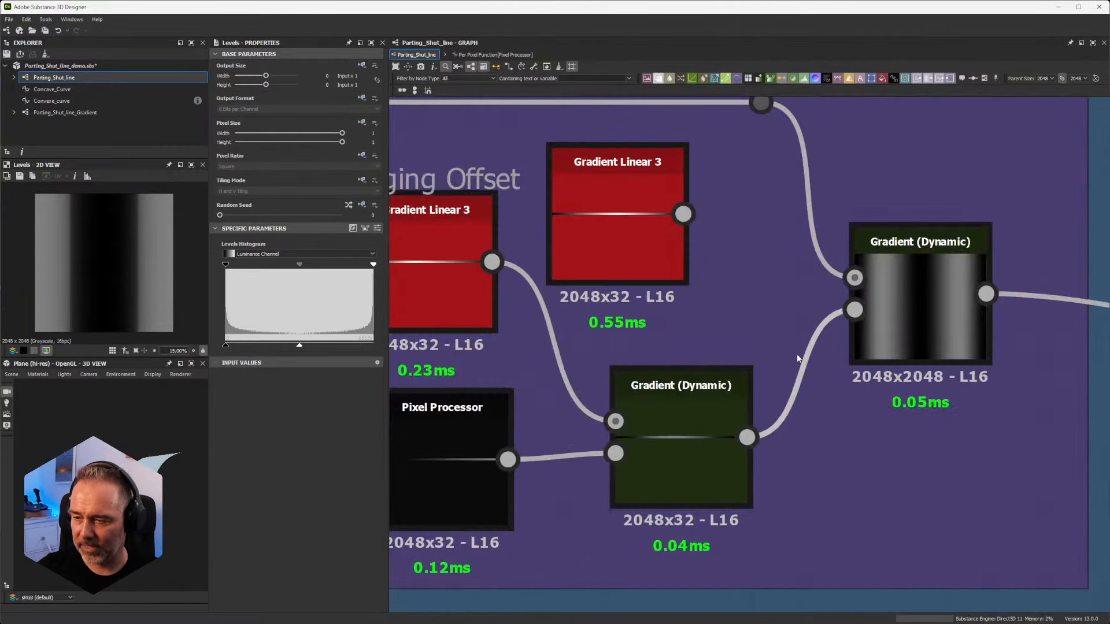
{"action": "scroll", "coordinate": [647, 369], "scroll_direction": "down", "scroll_amount": 3}
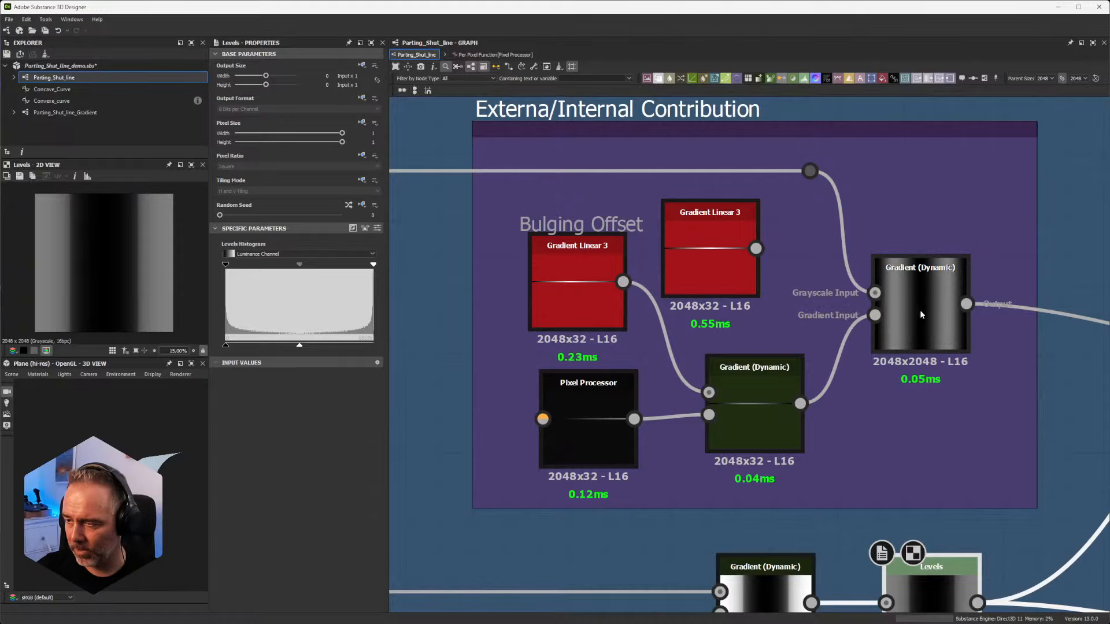
{"action": "scroll", "coordinate": [900, 329], "scroll_direction": "down", "scroll_amount": 3}
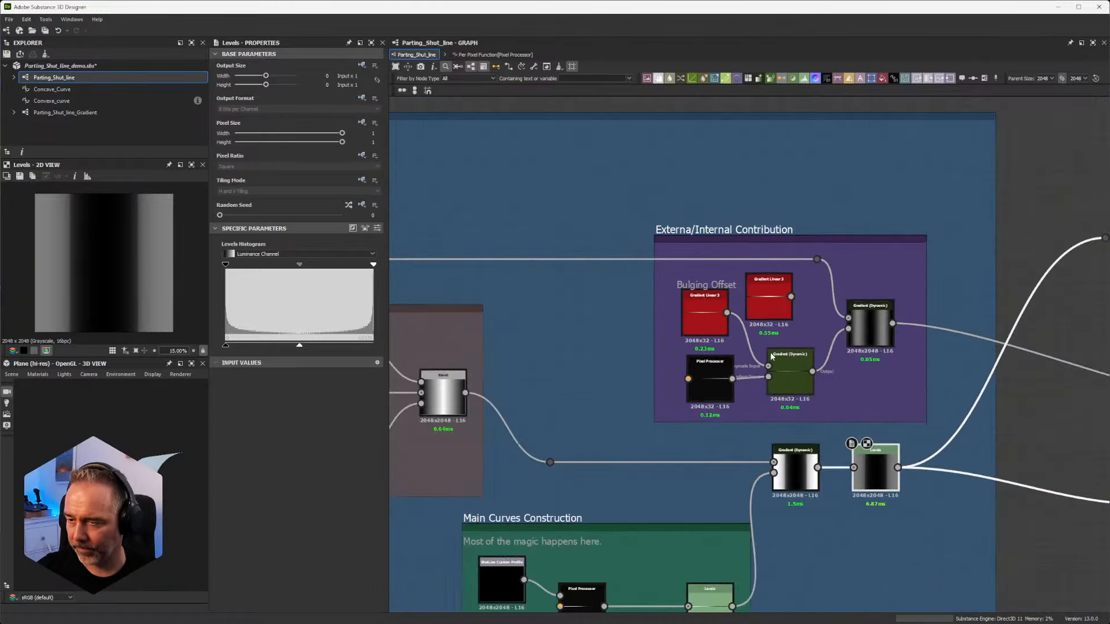
{"action": "scroll", "coordinate": [777, 356], "scroll_direction": "up", "scroll_amount": 3}
{"action": "scroll", "coordinate": [761, 344], "scroll_direction": "down", "scroll_amount": 1}
{"action": "scroll", "coordinate": [682, 375], "scroll_direction": "up", "scroll_amount": 4}
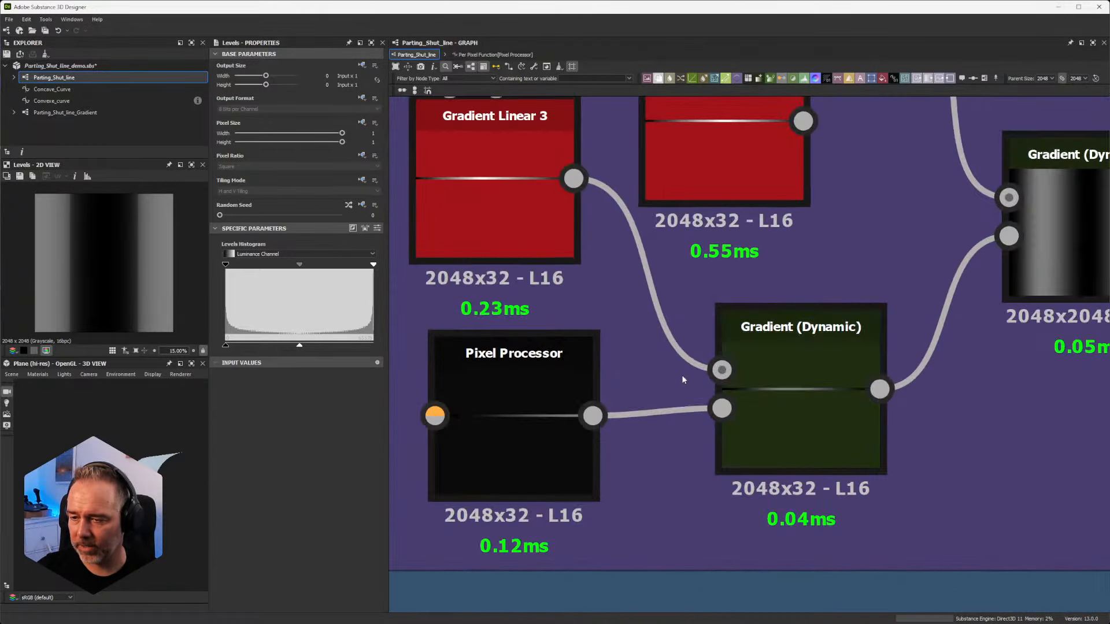
Step: Open the Per Pixel Function of the Externa/Internal Contribution frame's Pixel Processor and examine its position and Pi multiplication
{"action": "middle_click_drag", "start_coordinate": [584, 350], "coordinate": [645, 326]}
{"action": "left_click", "coordinate": [593, 351]}
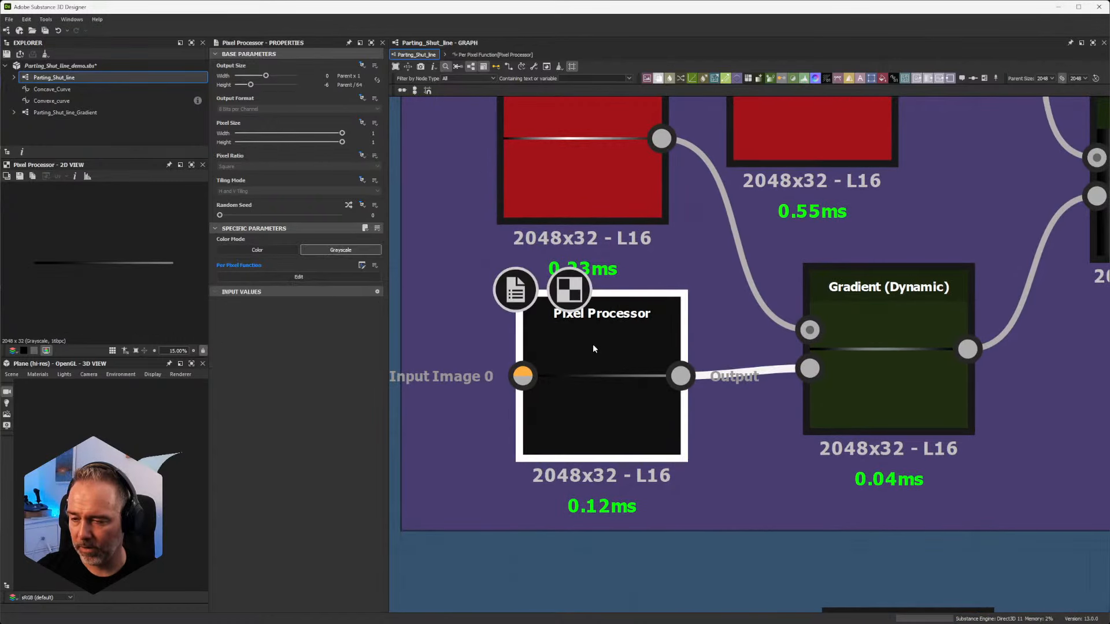
{"action": "double_click", "coordinate": [594, 389]}
{"action": "scroll", "coordinate": [594, 384], "scroll_direction": "up", "scroll_amount": 5}
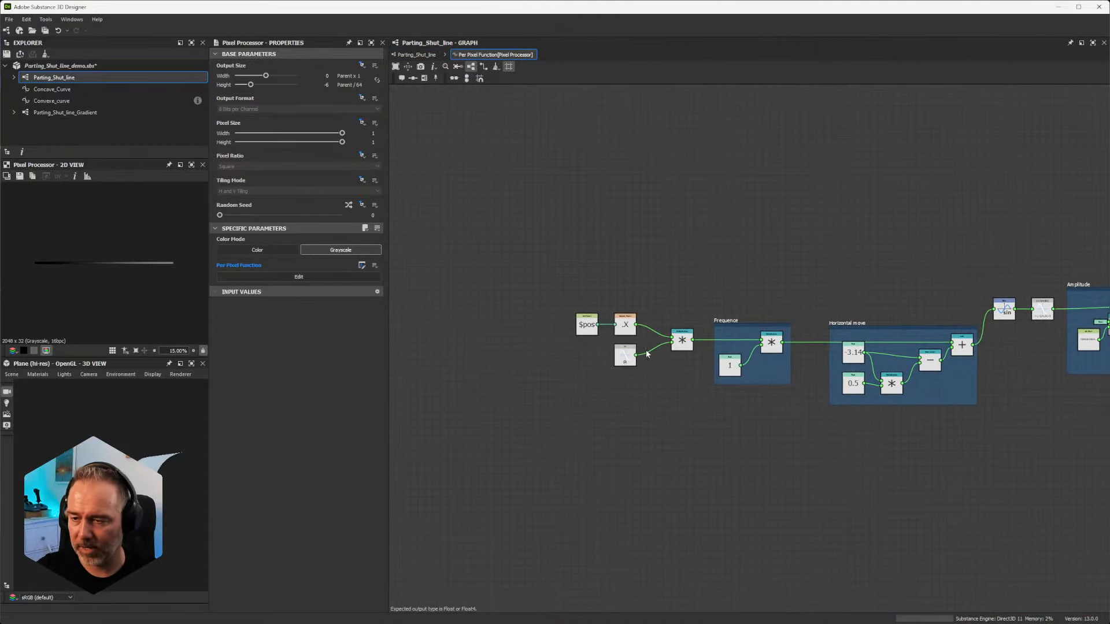
{"action": "scroll", "coordinate": [631, 351], "scroll_direction": "up", "scroll_amount": 3}
{"action": "middle_click_drag", "start_coordinate": [727, 349], "coordinate": [615, 349]}
{"action": "scroll", "coordinate": [615, 349], "scroll_direction": "up", "scroll_amount": 4}
{"action": "scroll", "coordinate": [614, 350], "scroll_direction": "down", "scroll_amount": 3}
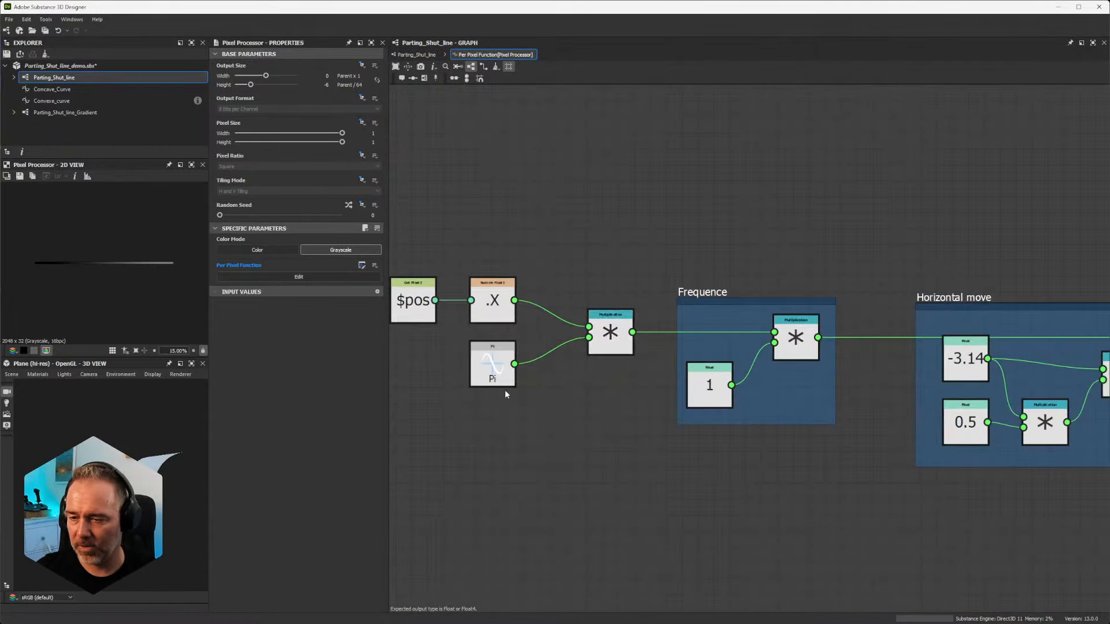
Step: Examine the Frequence frame's multiplication in the pixel function and return to the Parting_Shut_line graph
{"action": "middle_click_drag", "start_coordinate": [490, 395], "coordinate": [512, 389]}
{"action": "scroll", "coordinate": [554, 358], "scroll_direction": "up", "scroll_amount": 4}
{"action": "scroll", "coordinate": [554, 357], "scroll_direction": "down", "scroll_amount": 3}
{"action": "middle_click_drag", "start_coordinate": [771, 335], "coordinate": [667, 339]}
{"action": "scroll", "coordinate": [627, 345], "scroll_direction": "down", "scroll_amount": 2}
{"action": "scroll", "coordinate": [656, 340], "scroll_direction": "up", "scroll_amount": 5}
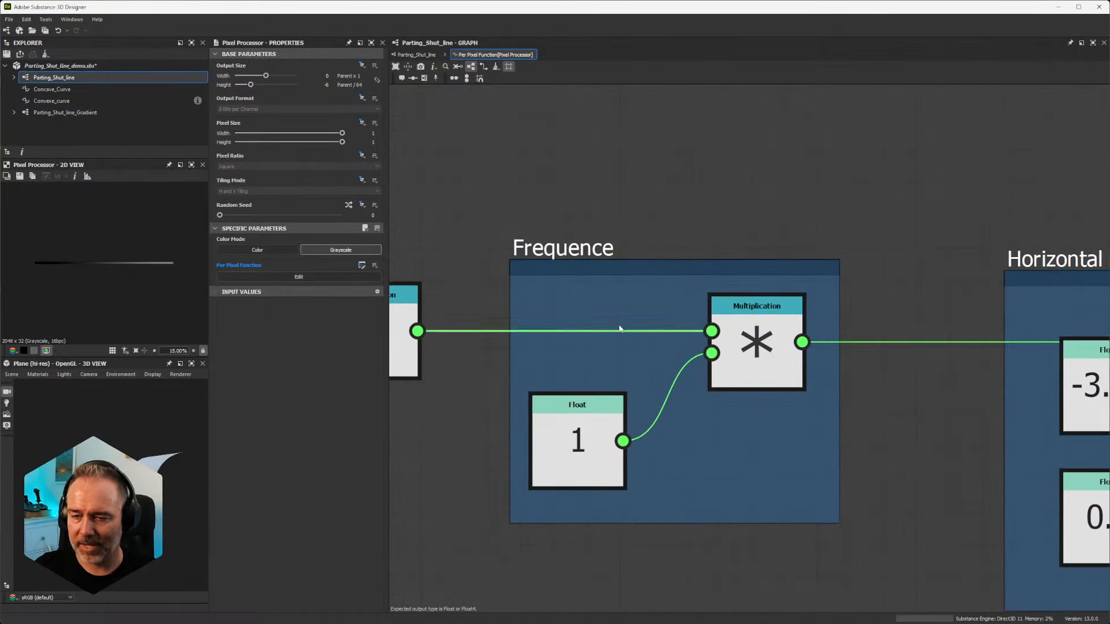
{"action": "left_click", "coordinate": [417, 54]}
Step: View the Externa/Internal Contribution frame's final Gradient (Dynamic) output as Height in the 3D view
{"action": "scroll", "coordinate": [480, 263], "scroll_direction": "down", "scroll_amount": 5}
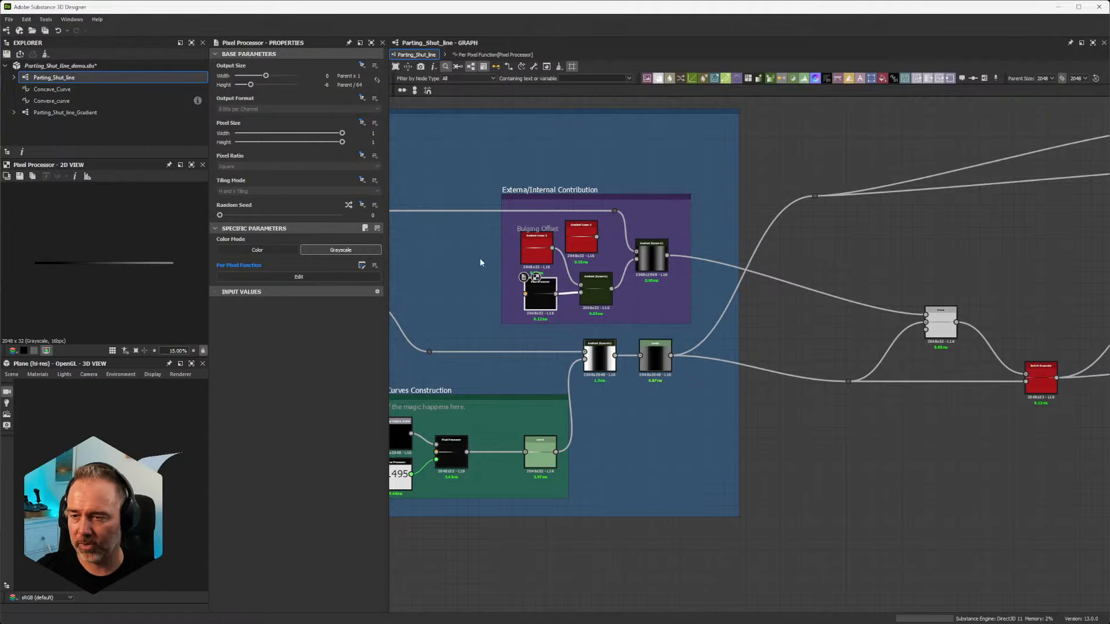
{"action": "scroll", "coordinate": [617, 278], "scroll_direction": "up", "scroll_amount": 5}
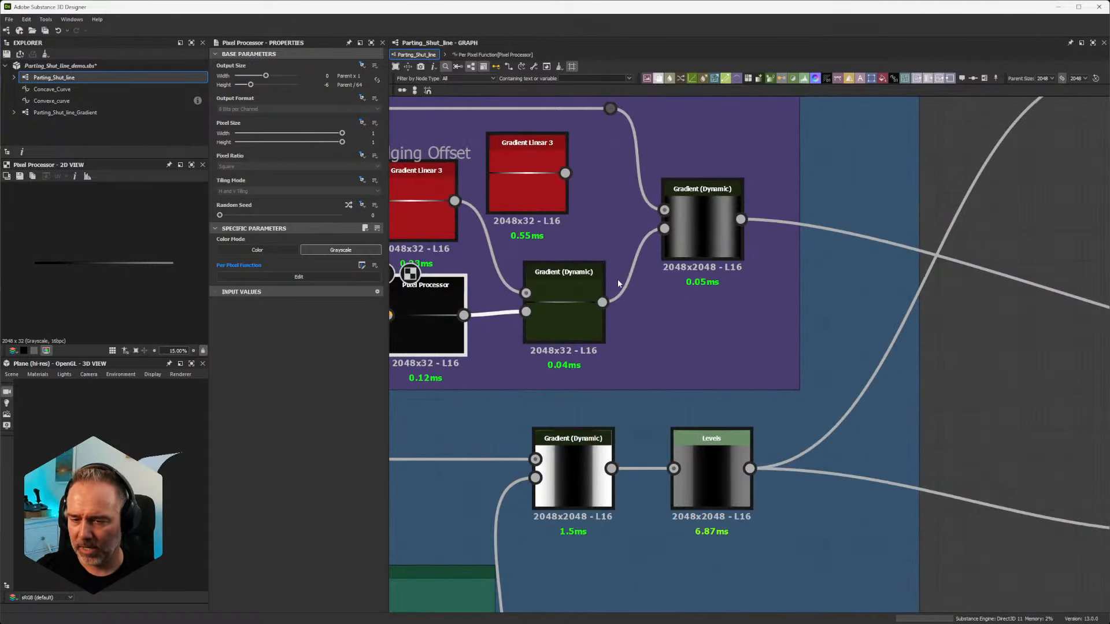
{"action": "scroll", "coordinate": [618, 278], "scroll_direction": "down", "scroll_amount": 3}
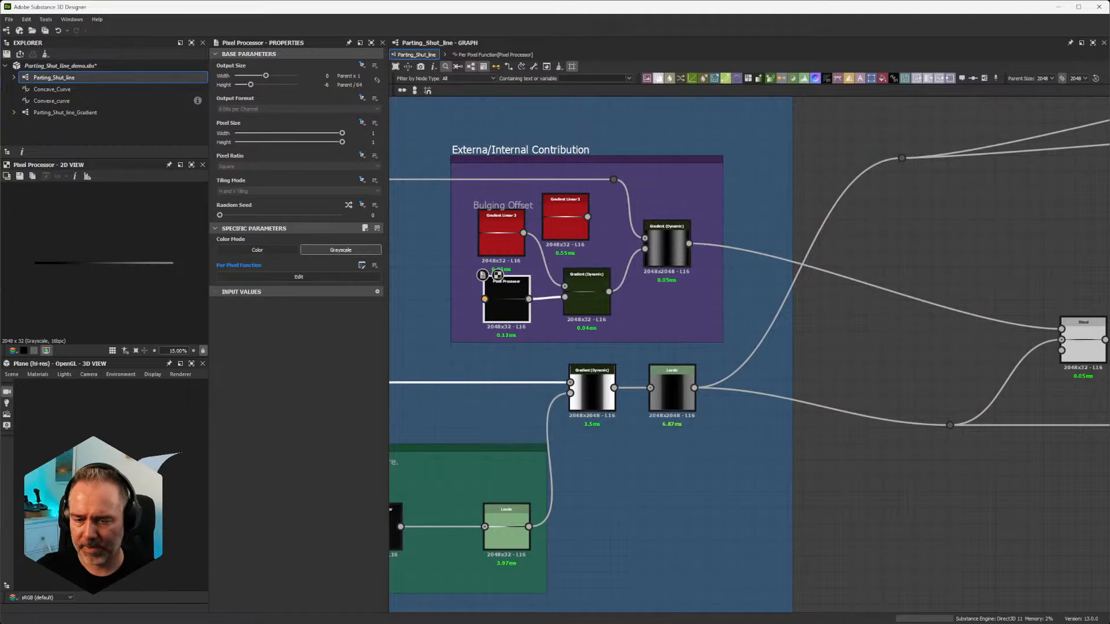
{"action": "left_click_drag", "start_coordinate": [531, 382], "coordinate": [139, 503]}
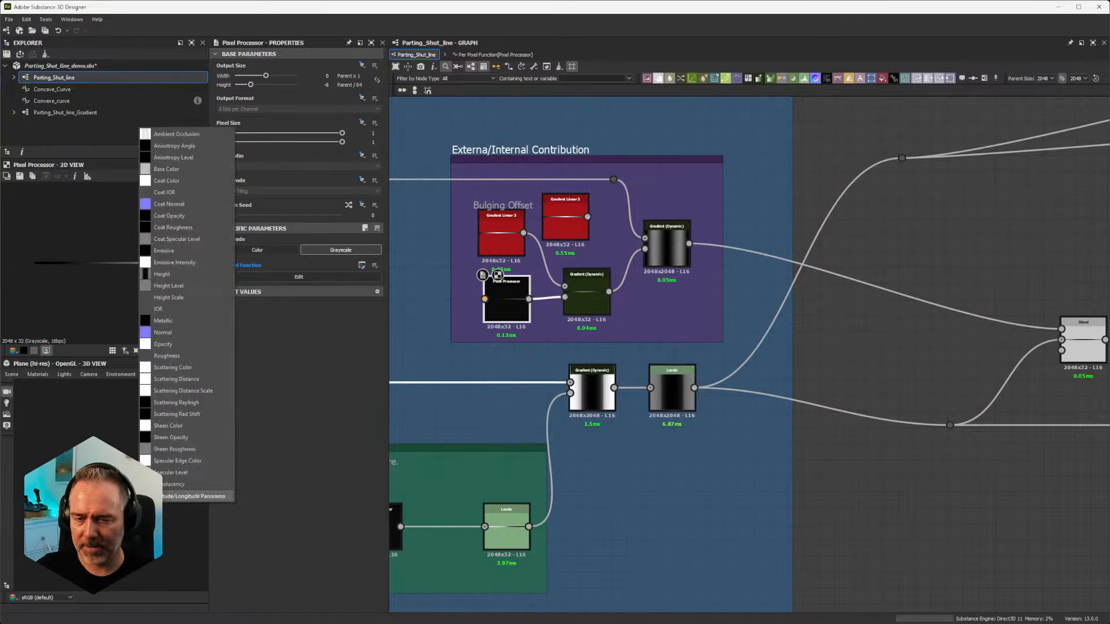
{"action": "left_click", "coordinate": [170, 275]}
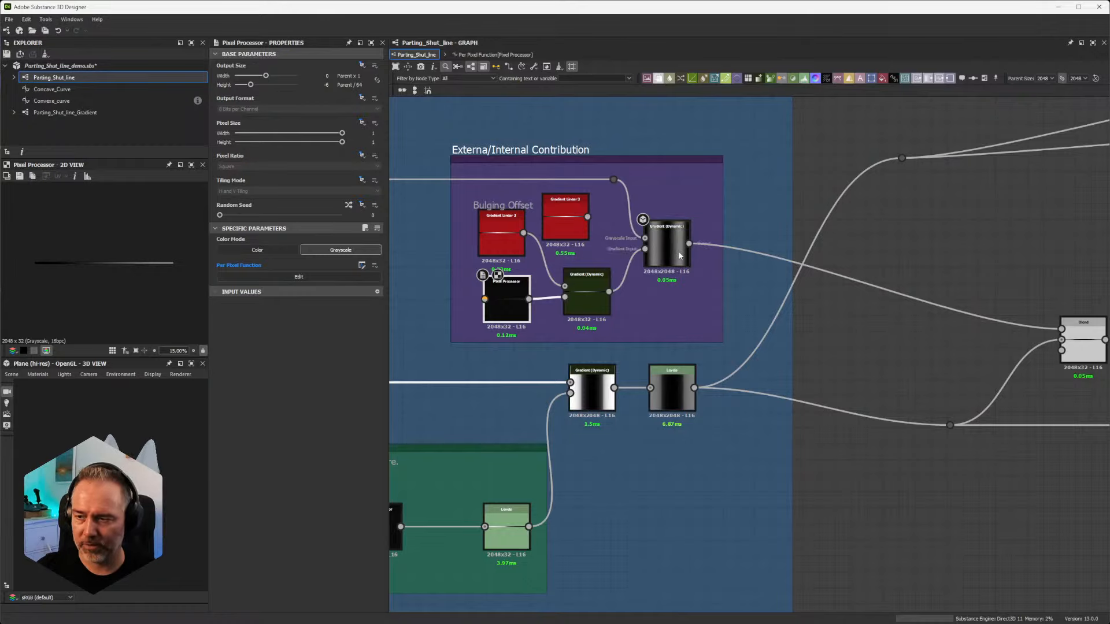
Step: Delete the unconnected Gradient Linear 3 node from the Externa/Internal Contribution frame
{"action": "scroll", "coordinate": [559, 211], "scroll_direction": "up", "scroll_amount": 2}
{"action": "scroll", "coordinate": [549, 217], "scroll_direction": "down", "scroll_amount": 1}
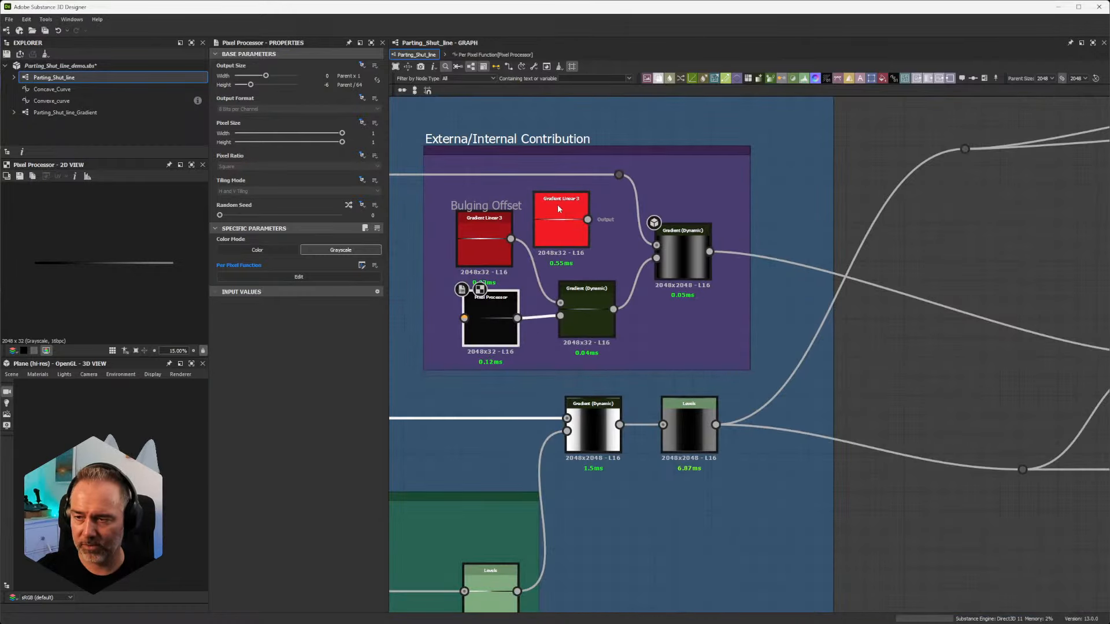
{"action": "left_click", "coordinate": [562, 214]}
{"action": "key", "text": "Delete"}
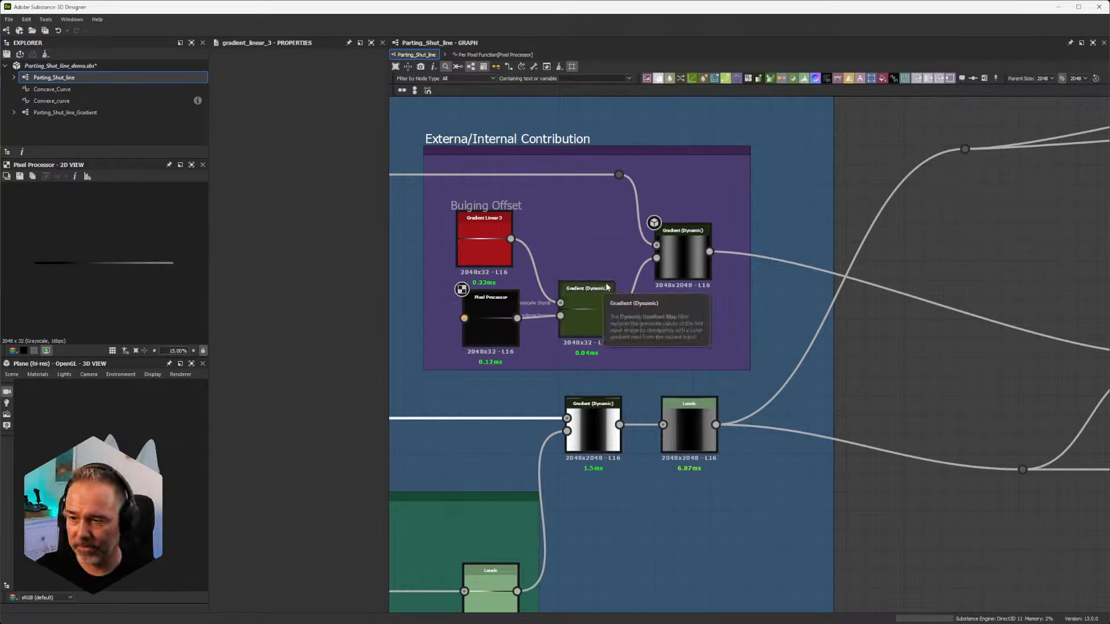
Step: Examine how the smaller Gradient (Dynamic) node drives the gradient input of the frame's final Gradient (Dynamic) node
{"action": "scroll", "coordinate": [585, 306], "scroll_direction": "up", "scroll_amount": 3}
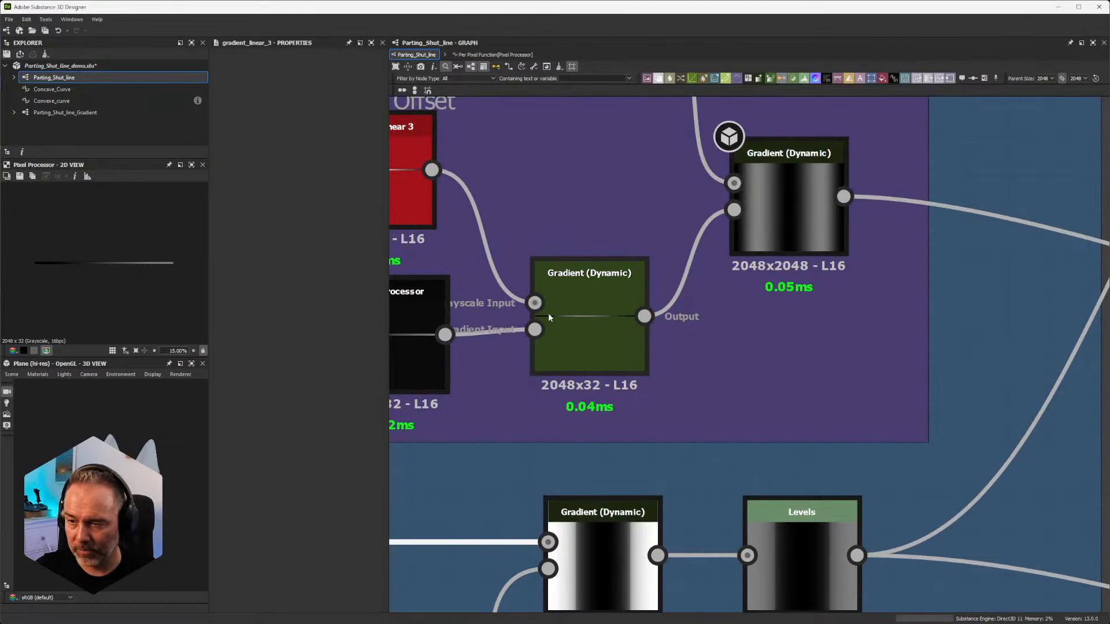
{"action": "scroll", "coordinate": [719, 227], "scroll_direction": "down", "scroll_amount": 4}
{"action": "scroll", "coordinate": [742, 181], "scroll_direction": "up", "scroll_amount": 4}
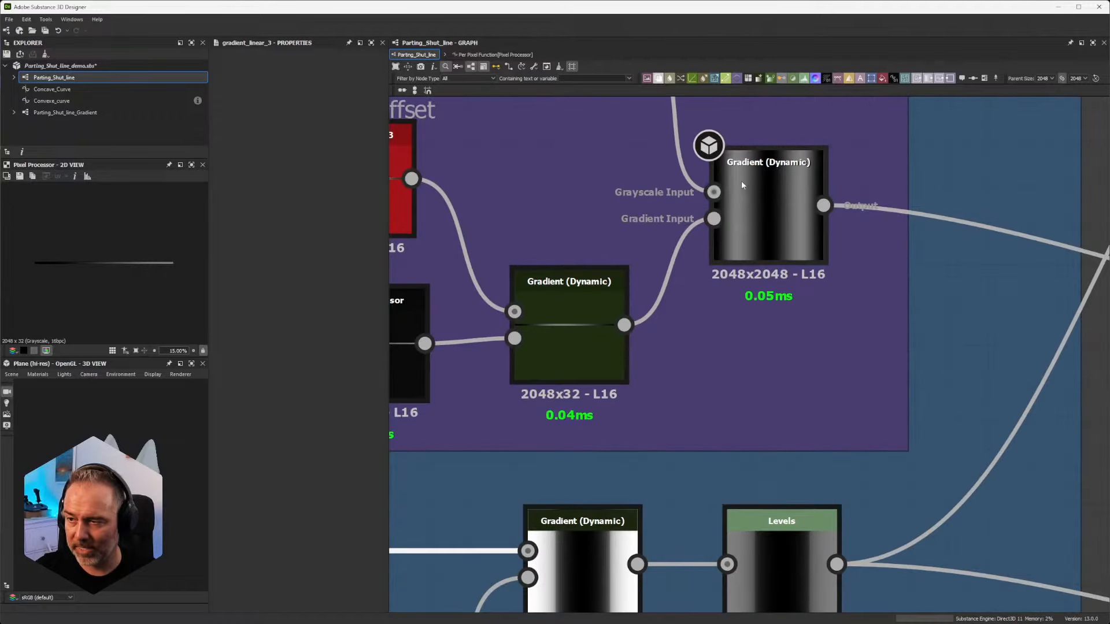
{"action": "scroll", "coordinate": [720, 202], "scroll_direction": "down", "scroll_amount": 5}
{"action": "middle_click_drag", "start_coordinate": [454, 277], "coordinate": [432, 310]}
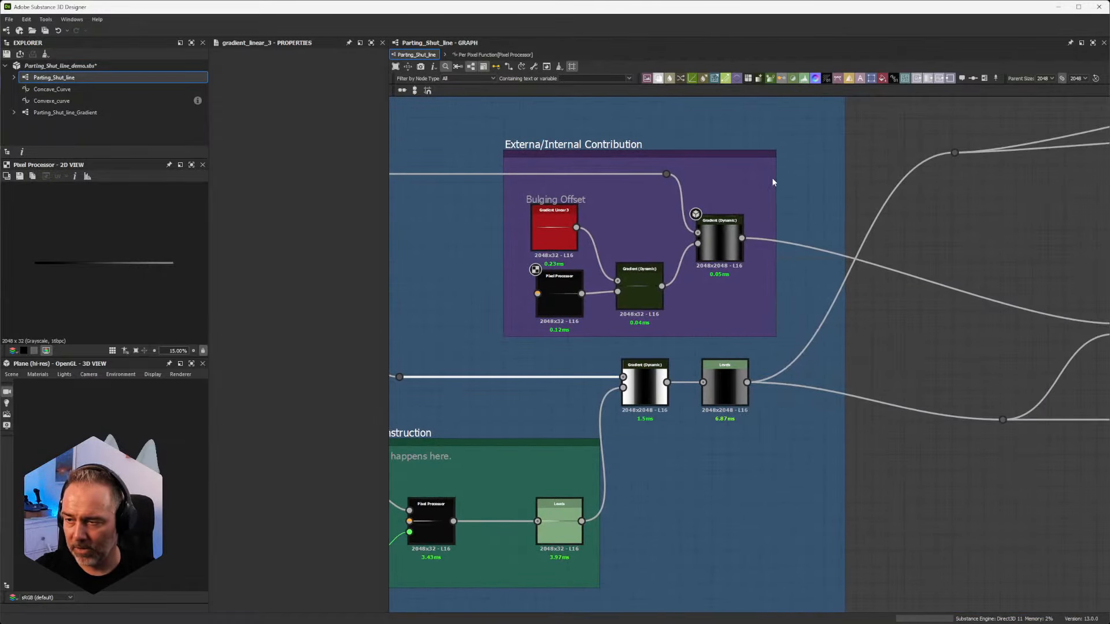
{"action": "scroll", "coordinate": [769, 178], "scroll_direction": "up", "scroll_amount": 5}
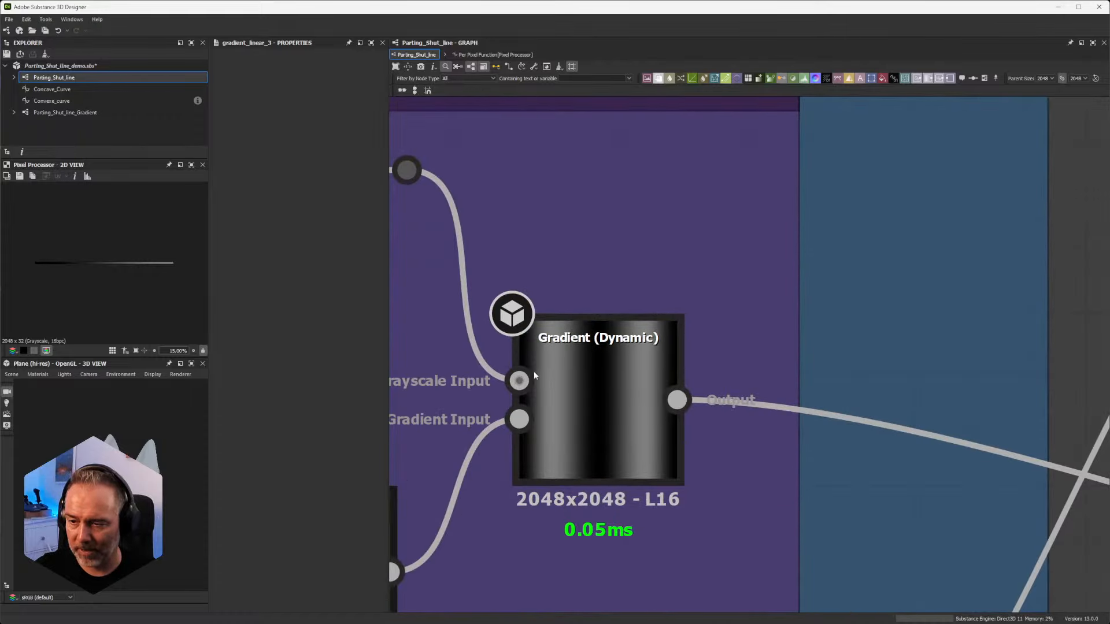
{"action": "scroll", "coordinate": [634, 384], "scroll_direction": "down", "scroll_amount": 4}
Step: Compare the Externa/Internal Contribution node chain with the main Gradient (Dynamic) and Levels chain below it
{"action": "middle_click_drag", "start_coordinate": [637, 440], "coordinate": [661, 246]}
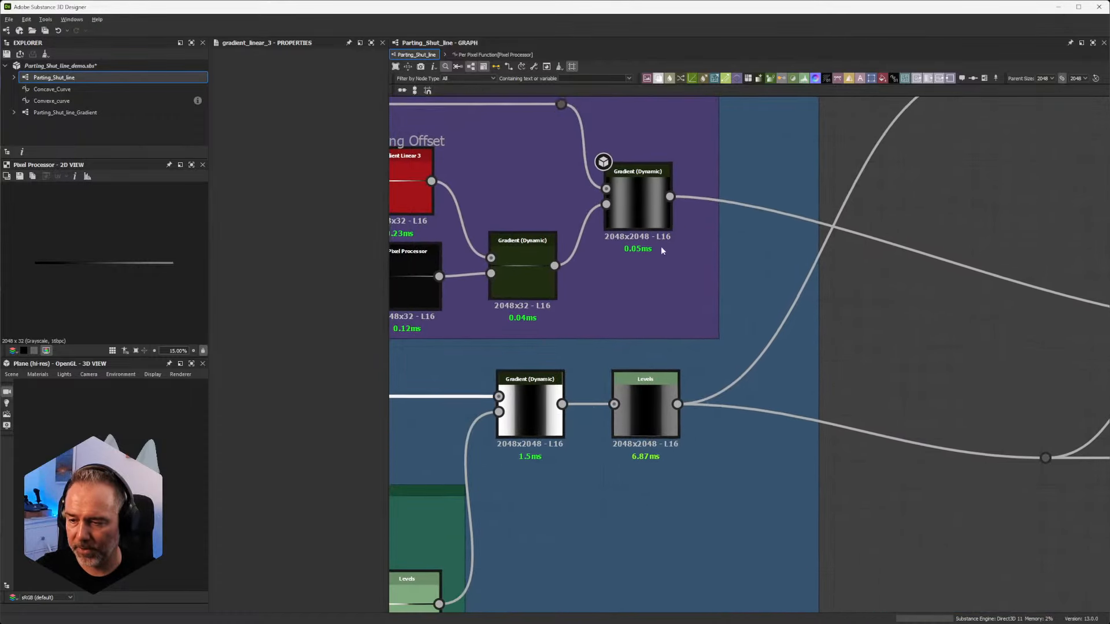
{"action": "scroll", "coordinate": [657, 389], "scroll_direction": "down", "scroll_amount": 3}
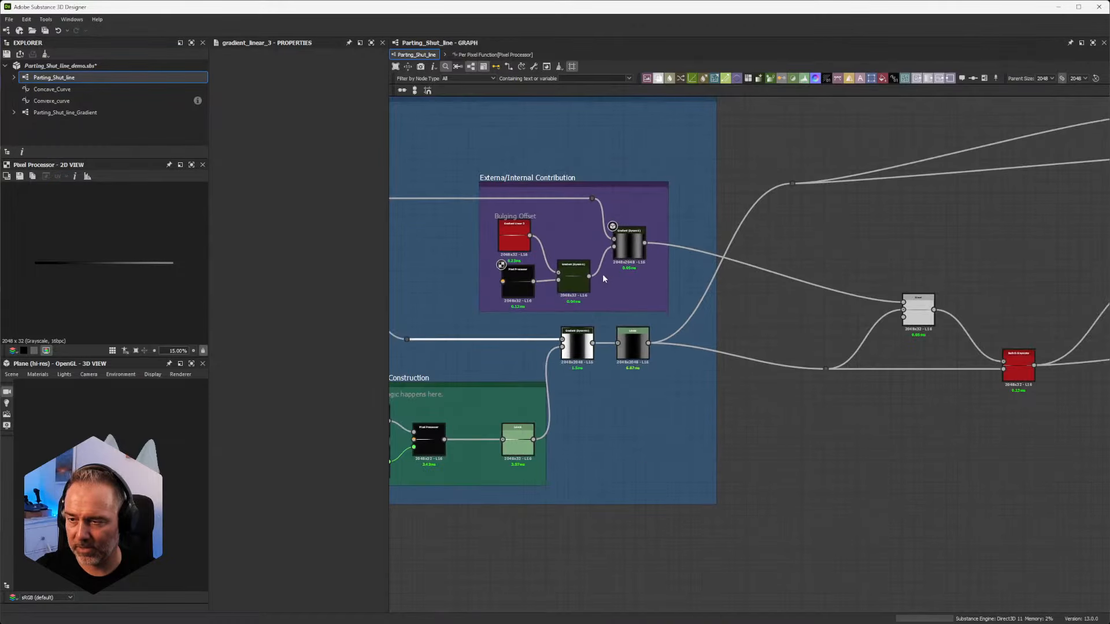
{"action": "middle_click_drag", "start_coordinate": [602, 274], "coordinate": [660, 284]}
{"action": "scroll", "coordinate": [652, 345], "scroll_direction": "up", "scroll_amount": 5}
{"action": "scroll", "coordinate": [642, 343], "scroll_direction": "down", "scroll_amount": 5}
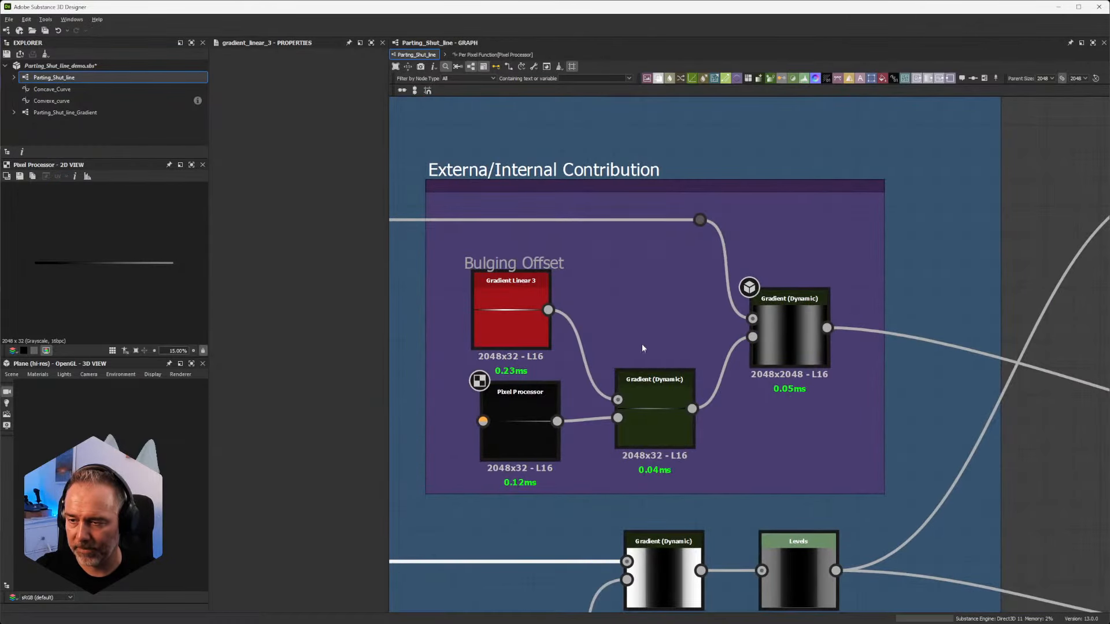
{"action": "middle_click_drag", "start_coordinate": [642, 343], "coordinate": [677, 237]}
{"action": "scroll", "coordinate": [656, 253], "scroll_direction": "down", "scroll_amount": 2}
{"action": "scroll", "coordinate": [656, 253], "scroll_direction": "up", "scroll_amount": 3}
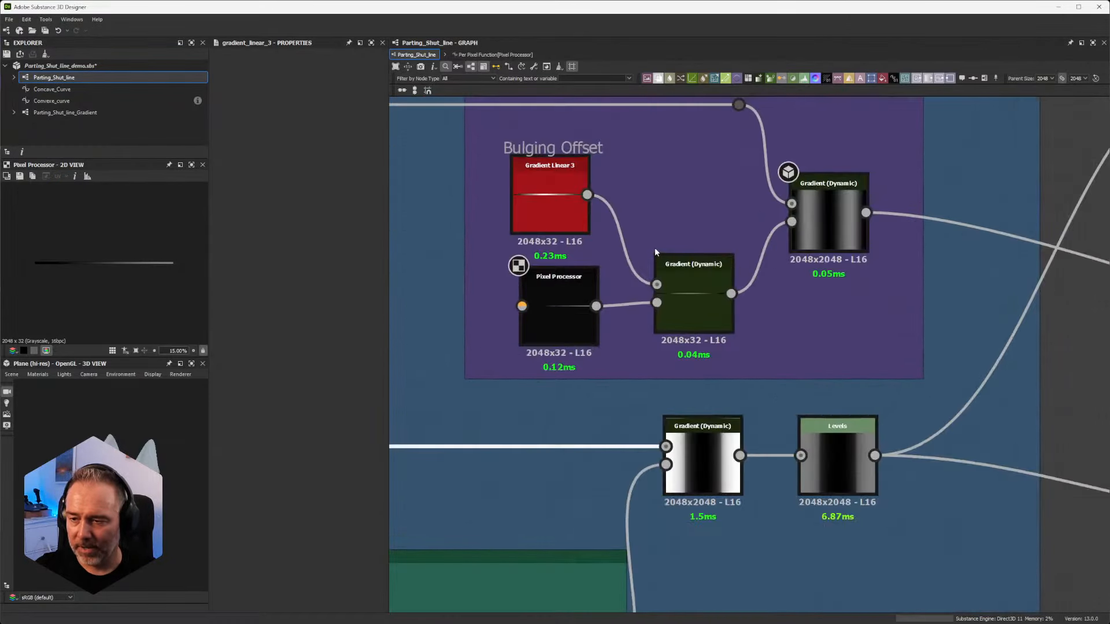
Step: Open the per-pixel function of the Pixel Processor in the Externa/Internal Contribution frame
{"action": "left_click", "coordinate": [566, 308]}
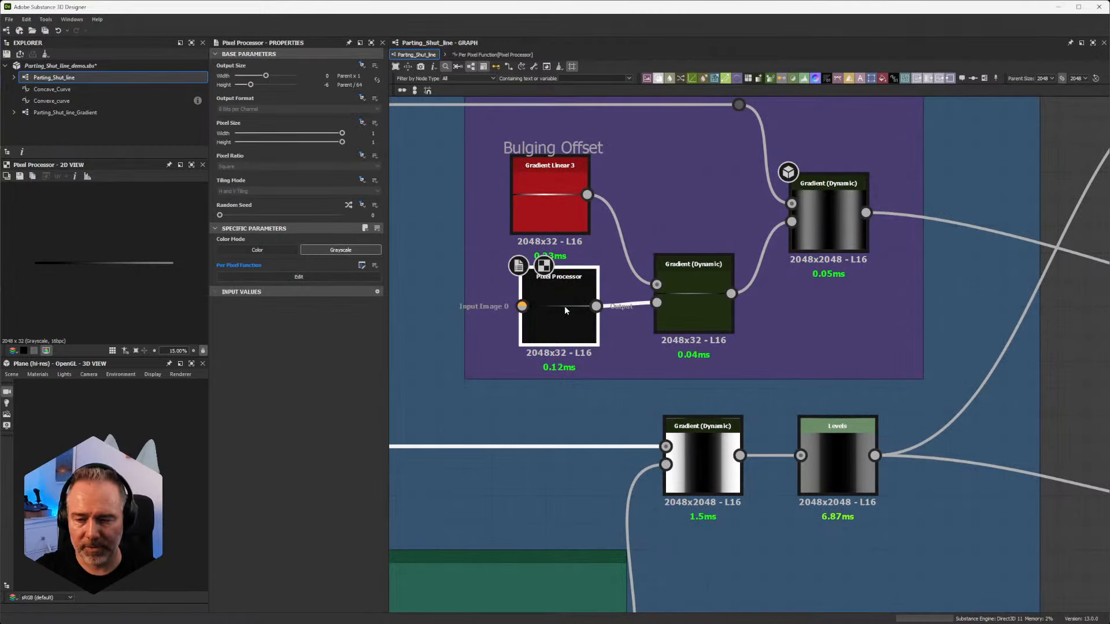
{"action": "double_click", "coordinate": [565, 306]}
{"action": "scroll", "coordinate": [565, 309], "scroll_direction": "down", "scroll_amount": 4}
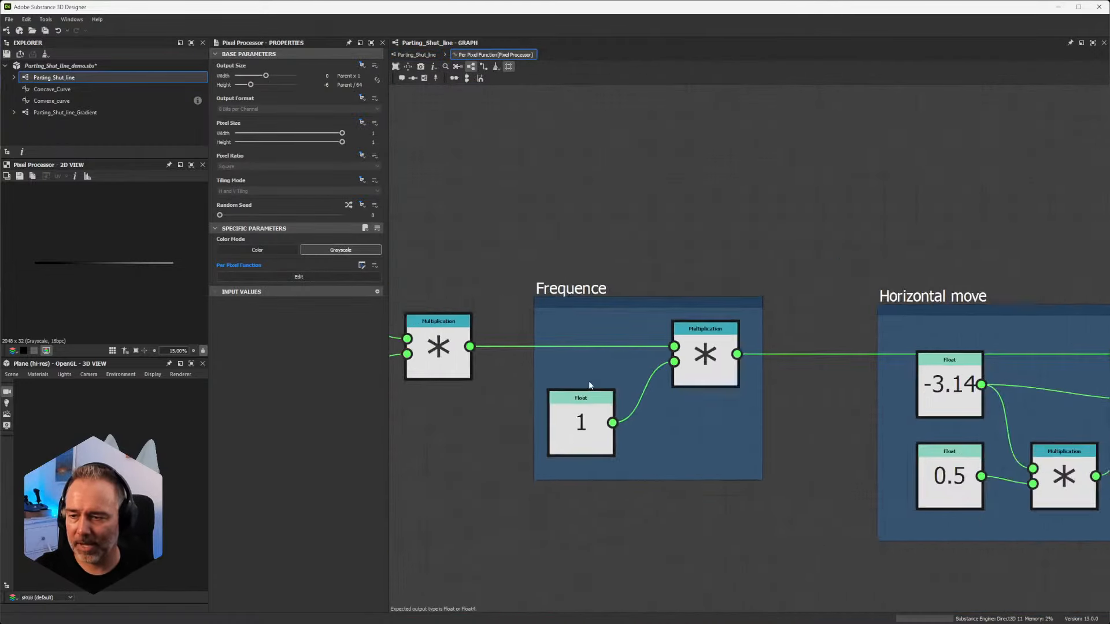
{"action": "middle_click_drag", "start_coordinate": [544, 345], "coordinate": [633, 328]}
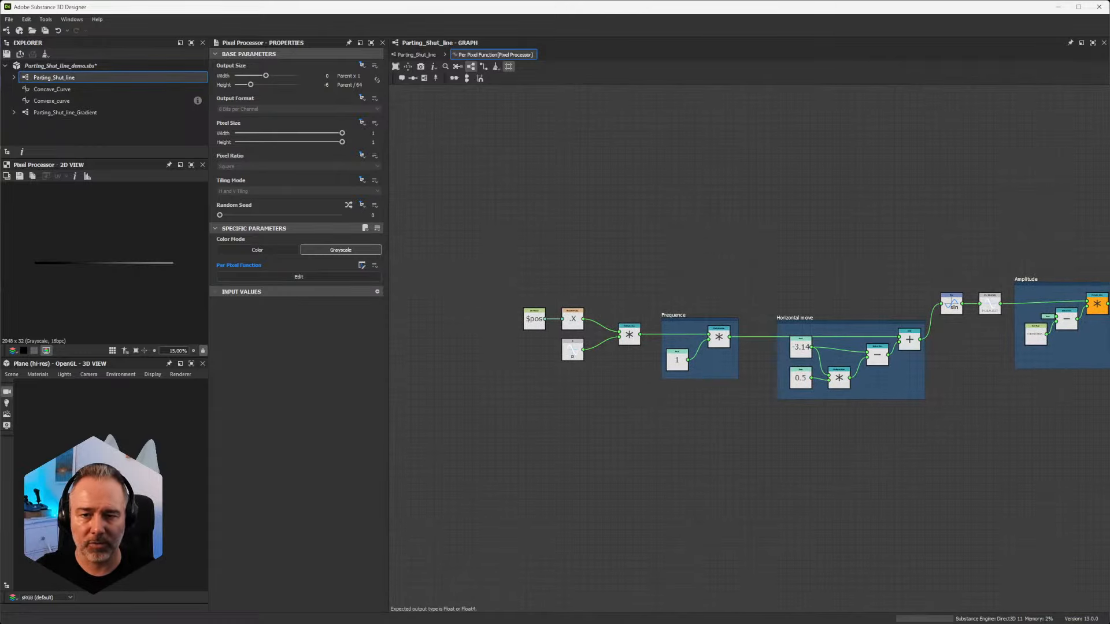
{"action": "scroll", "coordinate": [627, 324], "scroll_direction": "up", "scroll_amount": 2}
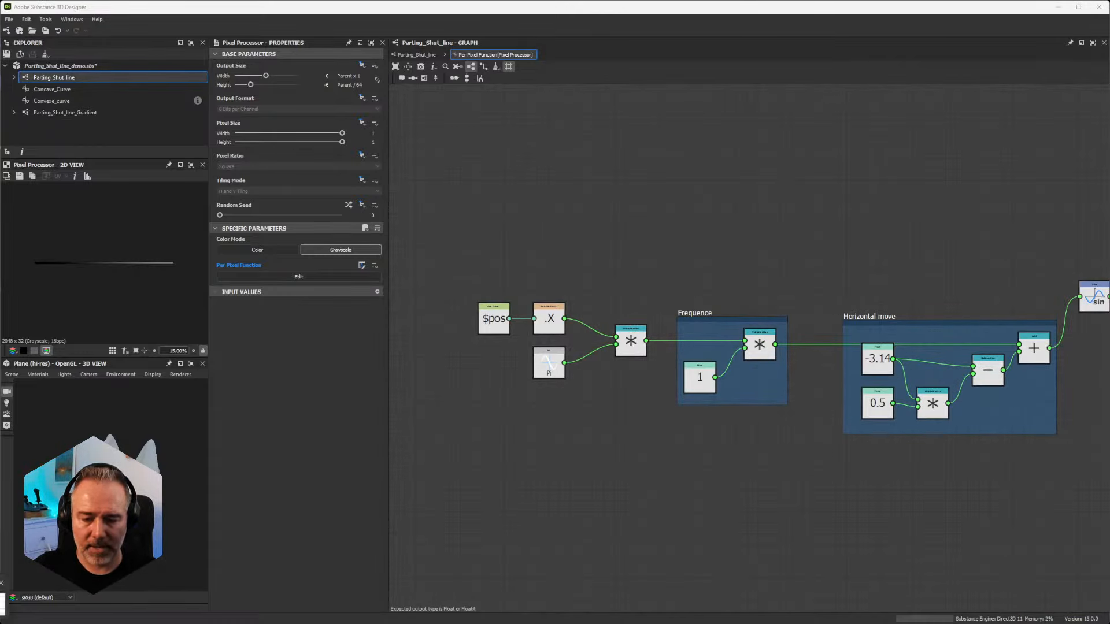
{"action": "key", "text": "alt+Tab"}
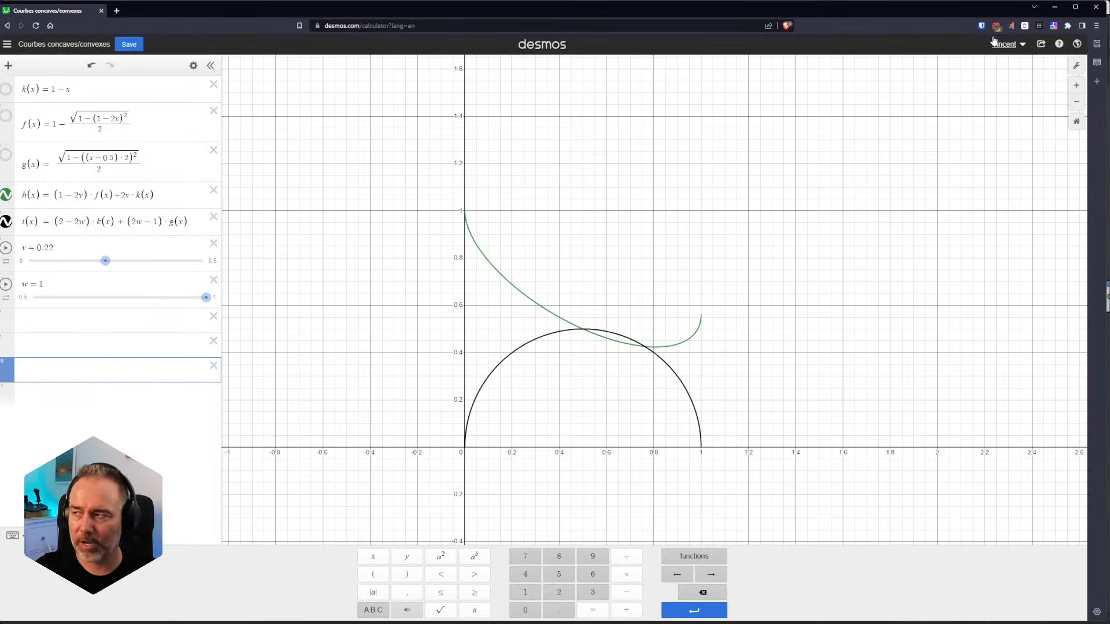
{"action": "left_click", "coordinate": [1054, 7]}
Step: Examine the function chain from the $pos X component and Pi through Frequence and Horizontal move to the Sine and [-1, 1] to [0,1] nodes
{"action": "middle_click_drag", "start_coordinate": [824, 288], "coordinate": [874, 258]}
{"action": "scroll", "coordinate": [576, 333], "scroll_direction": "up", "scroll_amount": 4}
{"action": "scroll", "coordinate": [576, 334], "scroll_direction": "down", "scroll_amount": 3}
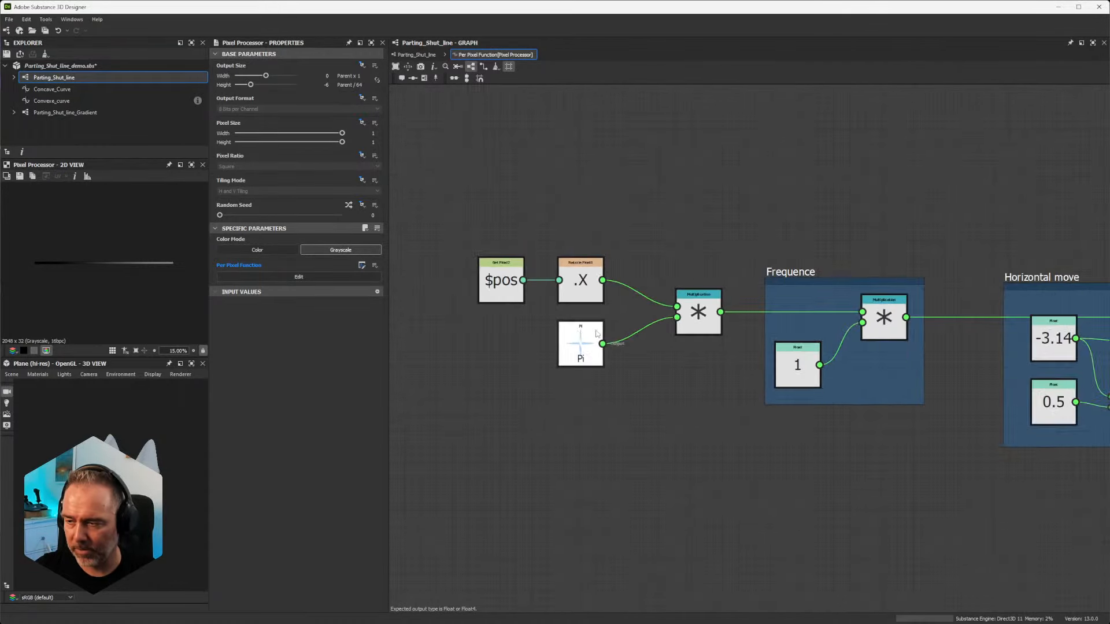
{"action": "middle_click_drag", "start_coordinate": [682, 230], "coordinate": [533, 288]}
{"action": "scroll", "coordinate": [533, 288], "scroll_direction": "down", "scroll_amount": 1}
{"action": "middle_click_drag", "start_coordinate": [813, 310], "coordinate": [629, 253]}
{"action": "middle_click_drag", "start_coordinate": [753, 292], "coordinate": [654, 261]}
{"action": "scroll", "coordinate": [654, 262], "scroll_direction": "up", "scroll_amount": 4}
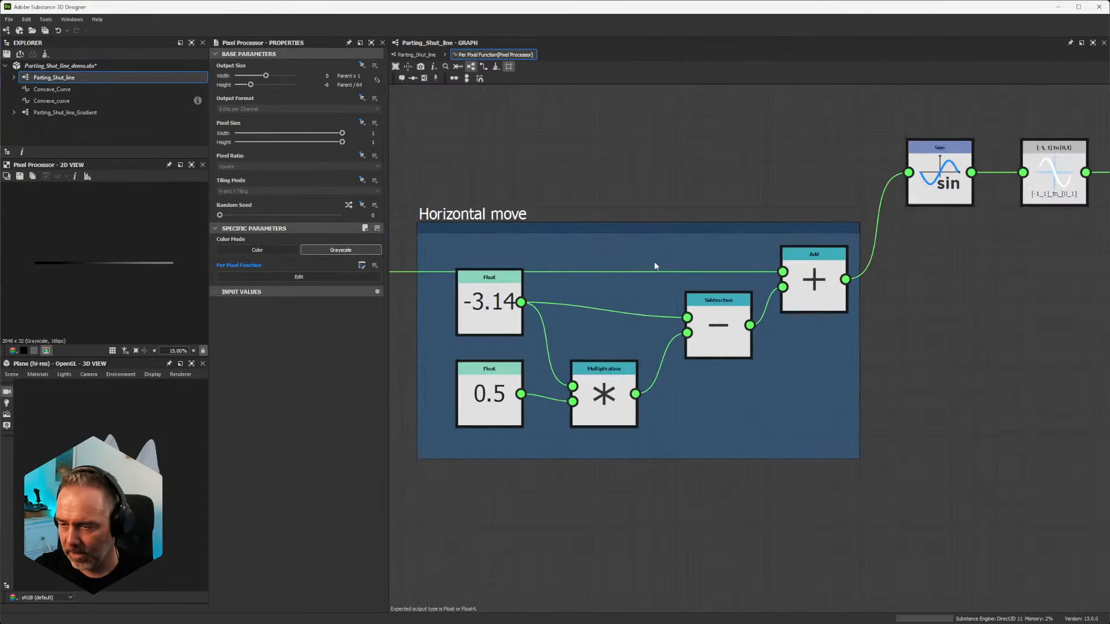
{"action": "scroll", "coordinate": [659, 261], "scroll_direction": "down", "scroll_amount": 2}
{"action": "middle_click_drag", "start_coordinate": [955, 185], "coordinate": [795, 236]}
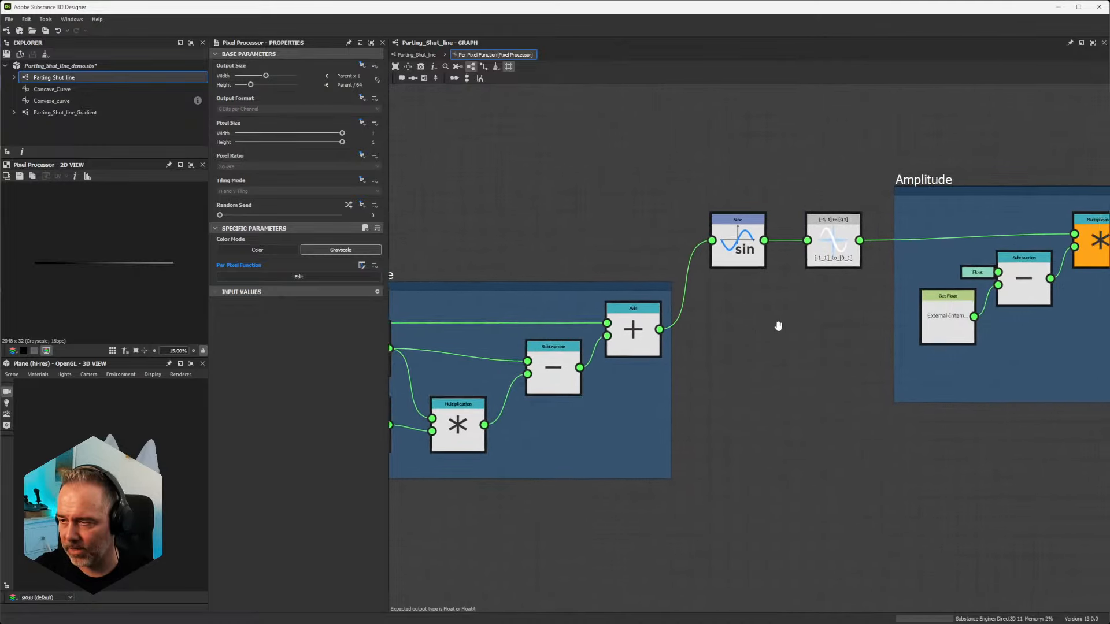
{"action": "scroll", "coordinate": [775, 232], "scroll_direction": "up", "scroll_amount": 3}
{"action": "scroll", "coordinate": [774, 232], "scroll_direction": "down", "scroll_amount": 4}
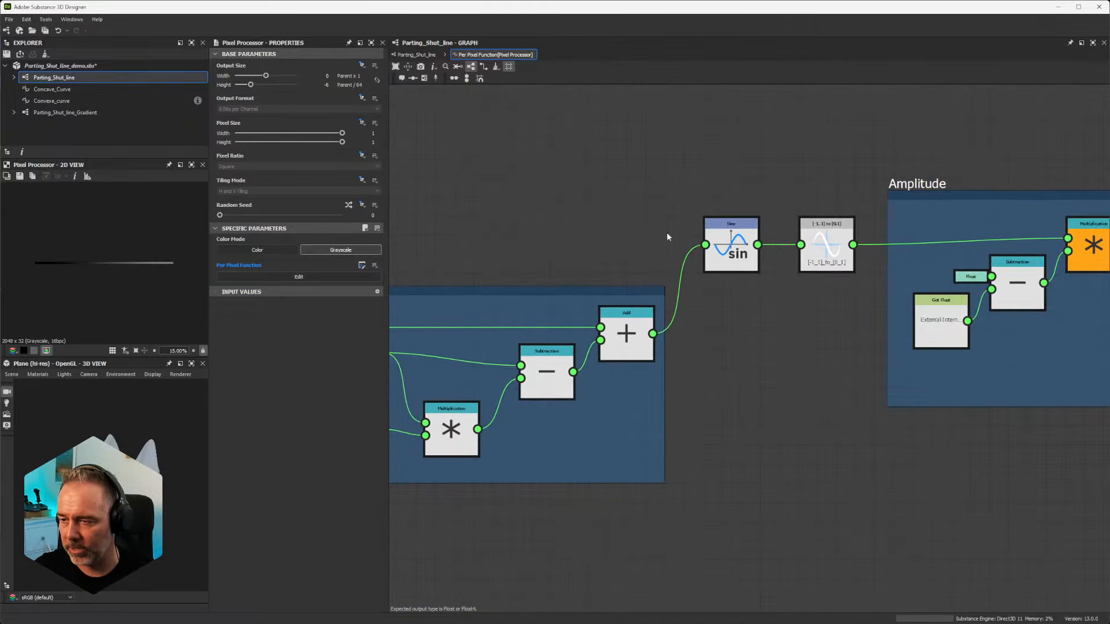
Step: Test the Frequence frame's Float at 10 and 2.21, and restore it to 1
{"action": "scroll", "coordinate": [476, 223], "scroll_direction": "down", "scroll_amount": 2}
{"action": "middle_click_drag", "start_coordinate": [476, 223], "coordinate": [897, 199]}
{"action": "scroll", "coordinate": [672, 225], "scroll_direction": "up", "scroll_amount": 3}
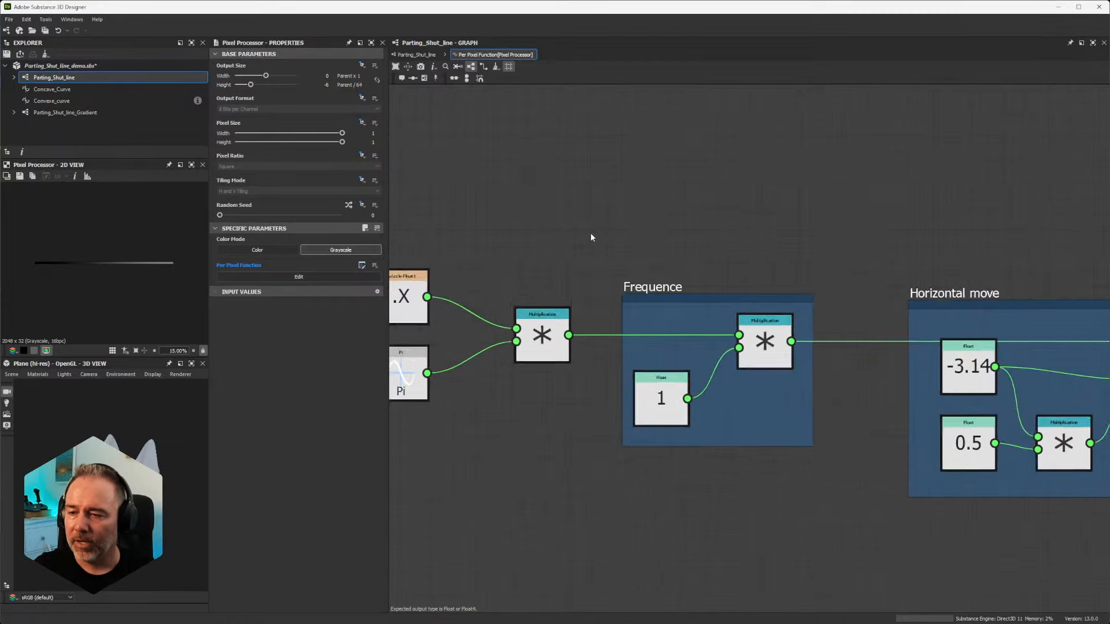
{"action": "scroll", "coordinate": [592, 236], "scroll_direction": "down", "scroll_amount": 4}
{"action": "scroll", "coordinate": [622, 244], "scroll_direction": "up", "scroll_amount": 3}
{"action": "scroll", "coordinate": [637, 229], "scroll_direction": "down", "scroll_amount": 1}
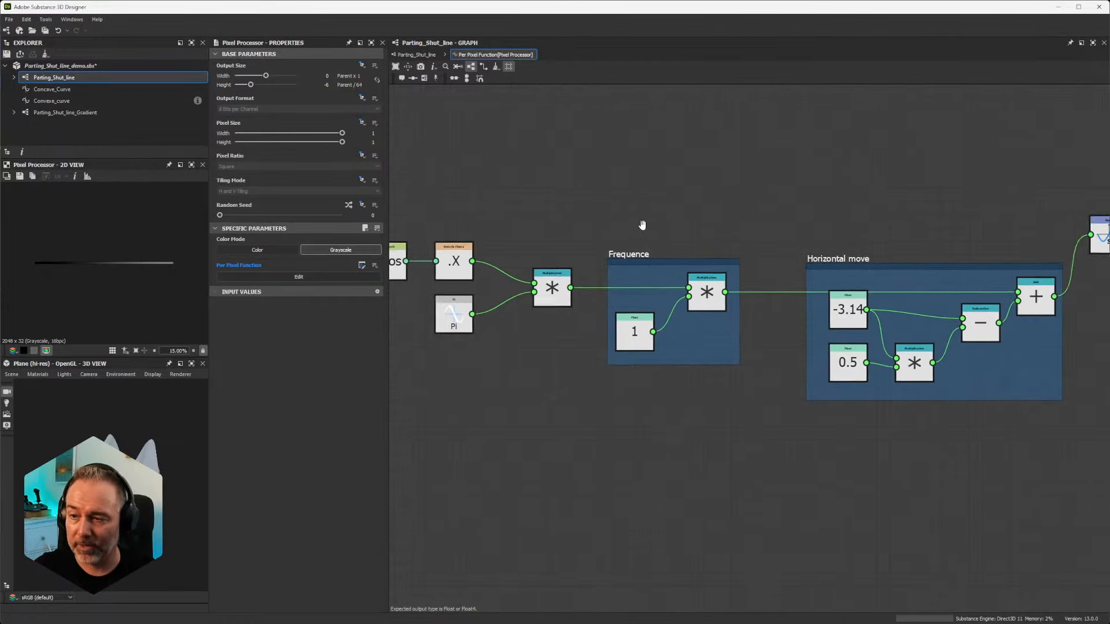
{"action": "middle_click_drag", "start_coordinate": [641, 225], "coordinate": [705, 181]}
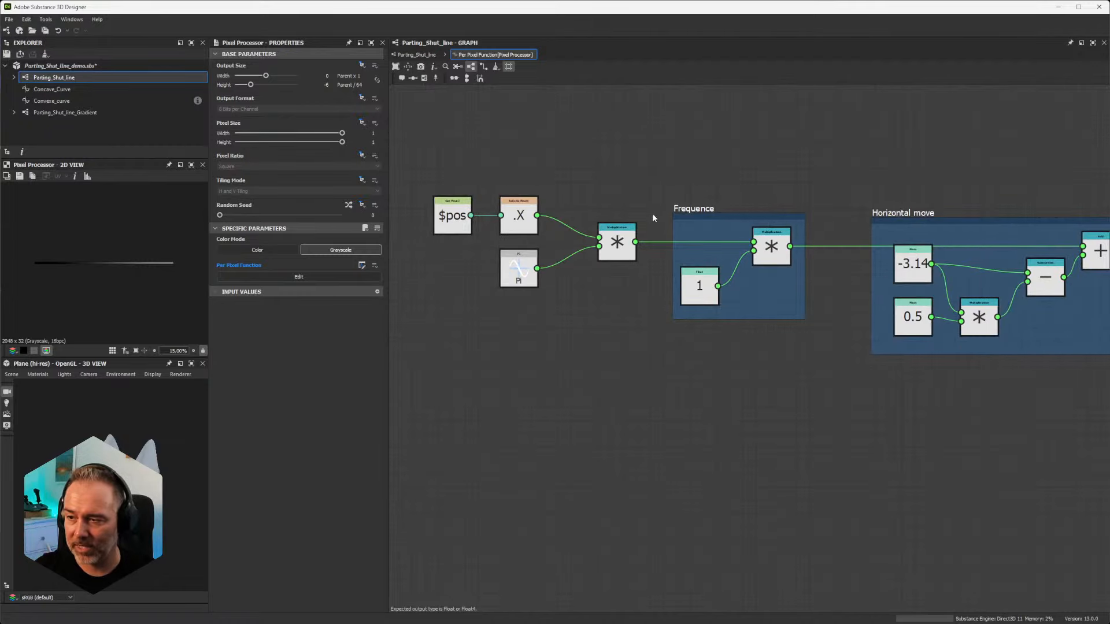
{"action": "left_click", "coordinate": [697, 289]}
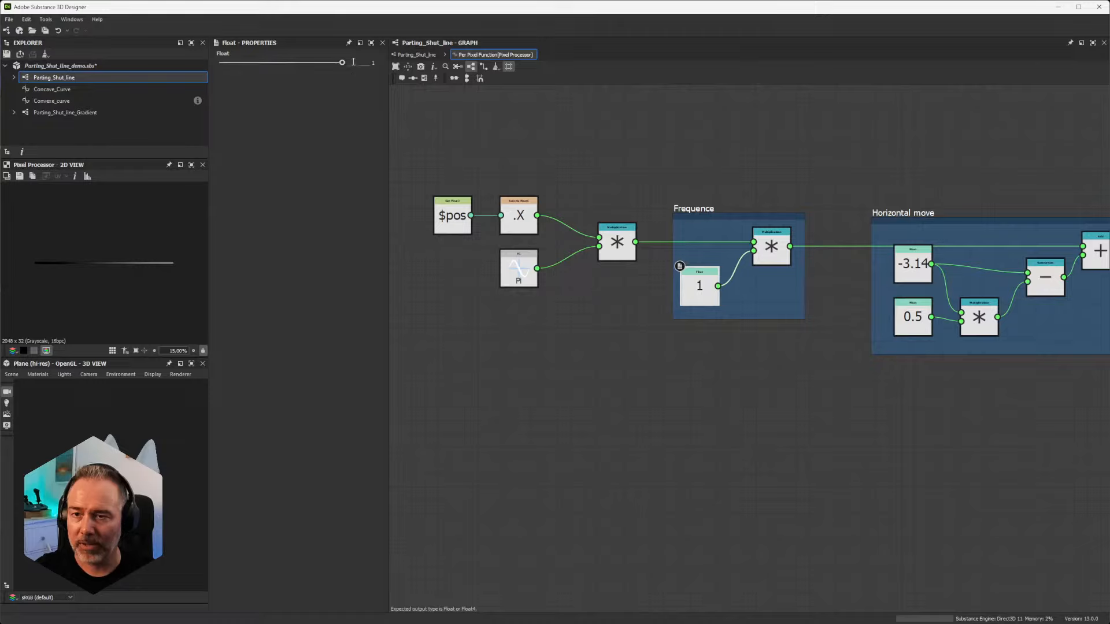
{"action": "type", "text": "10"}
{"action": "key", "text": "Return"}
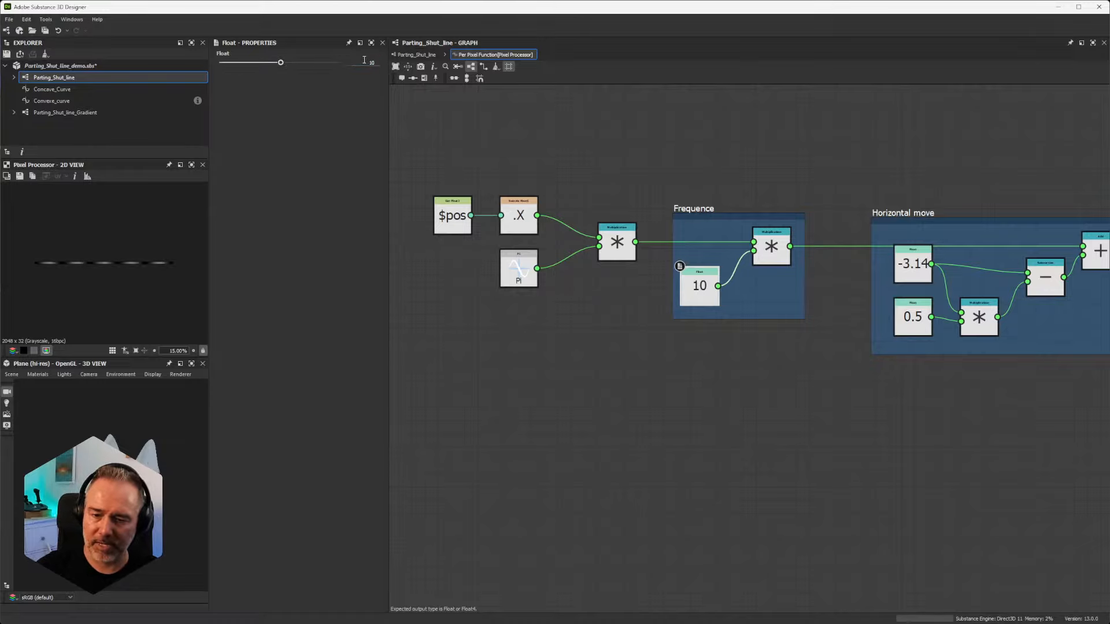
{"action": "left_click_drag", "start_coordinate": [281, 64], "coordinate": [237, 67]}
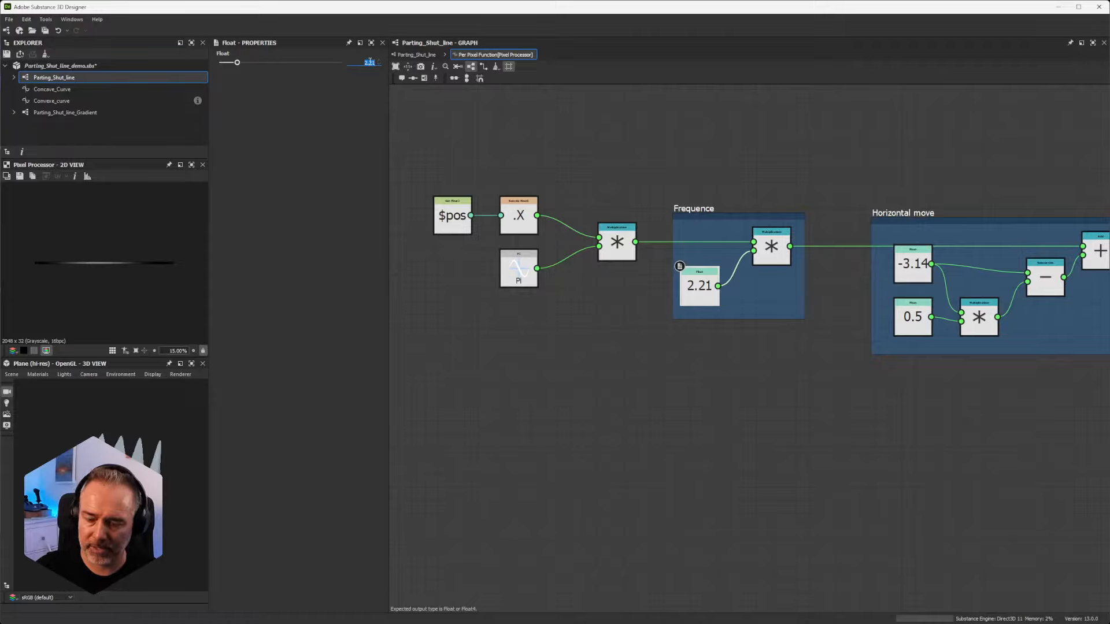
{"action": "key", "text": "Return"}
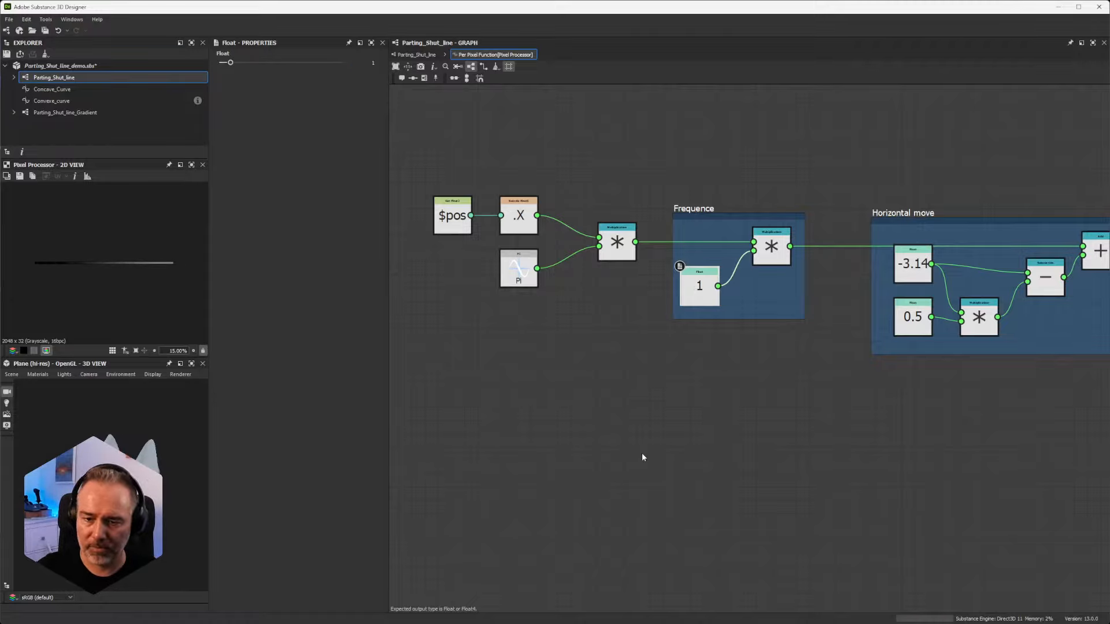
Step: Try -0.39 and 10 for the Float that scales the -3.14 offset in the Horizontal move frame
{"action": "middle_click_drag", "start_coordinate": [830, 429], "coordinate": [611, 470]}
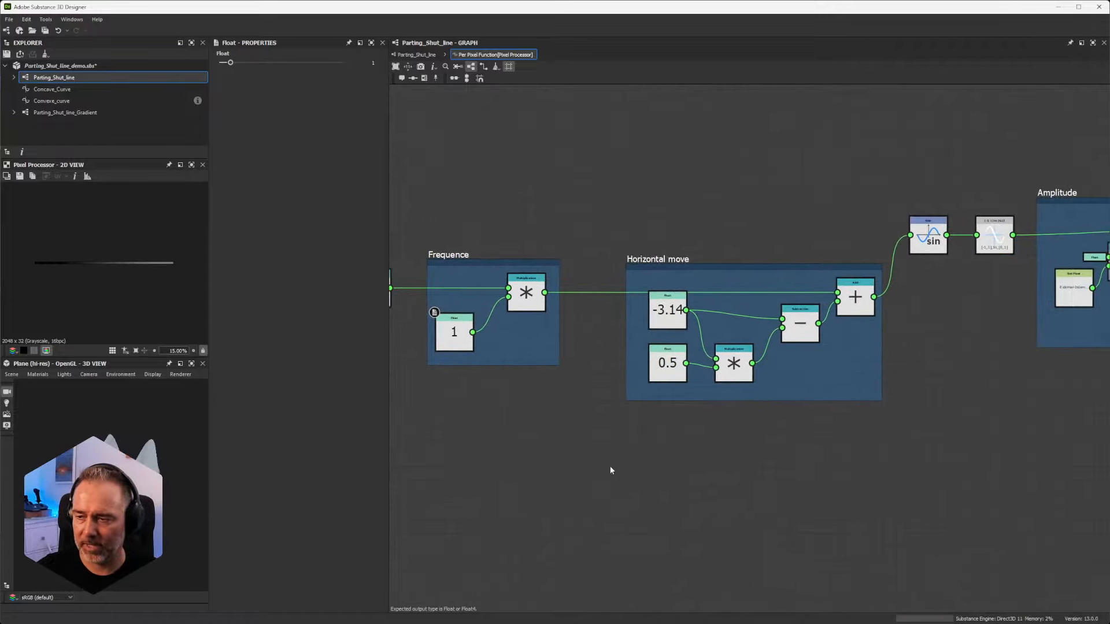
{"action": "left_click", "coordinate": [668, 364]}
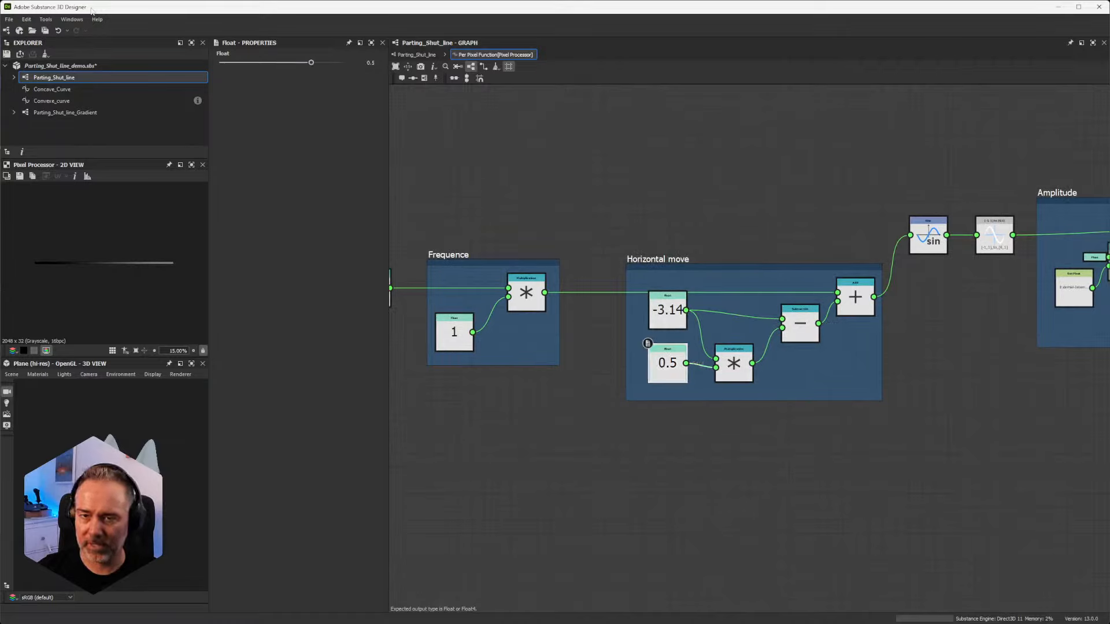
{"action": "left_click_drag", "start_coordinate": [311, 65], "coordinate": [257, 63]}
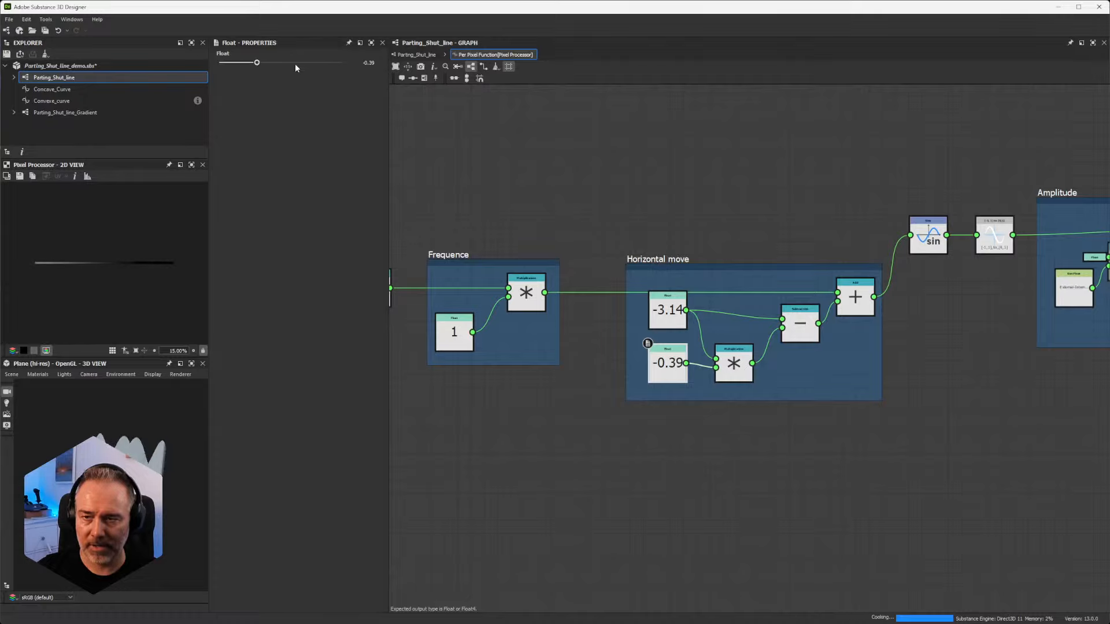
{"action": "left_click", "coordinate": [362, 62]}
{"action": "type", "text": "10"}
{"action": "key", "text": "Return"}
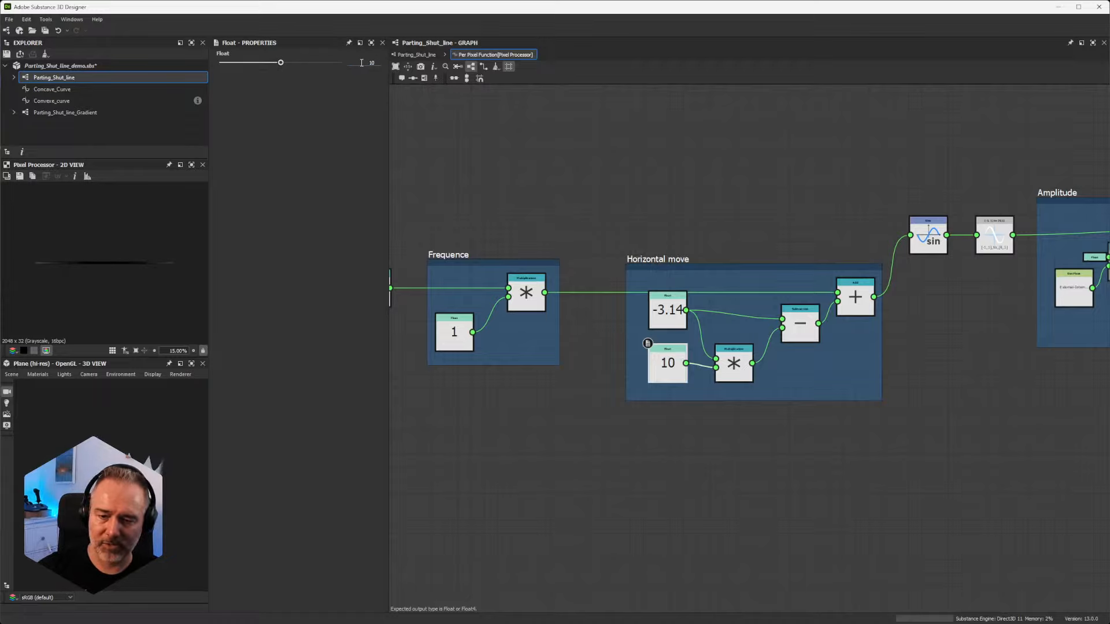
Step: Test the scaling Float in the Horizontal move frame at 0.28 and 1, and restore it to 0.5
{"action": "left_click_drag", "start_coordinate": [281, 65], "coordinate": [226, 65]}
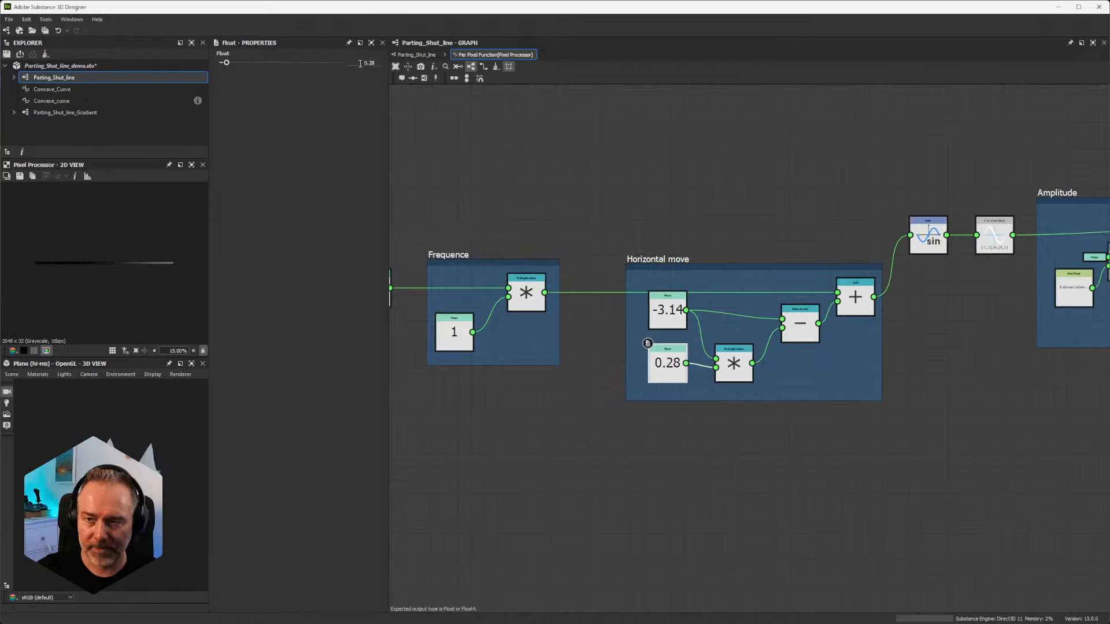
{"action": "key", "text": "Return"}
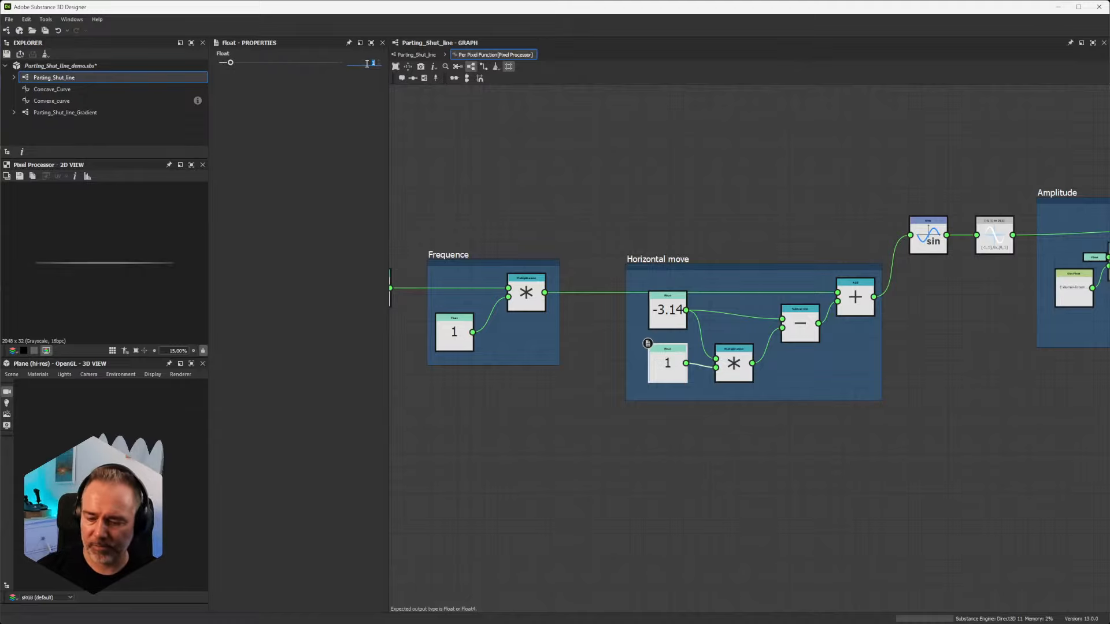
{"action": "left_click", "coordinate": [367, 64]}
{"action": "type", "text": "0.5"}
{"action": "key", "text": "Return"}
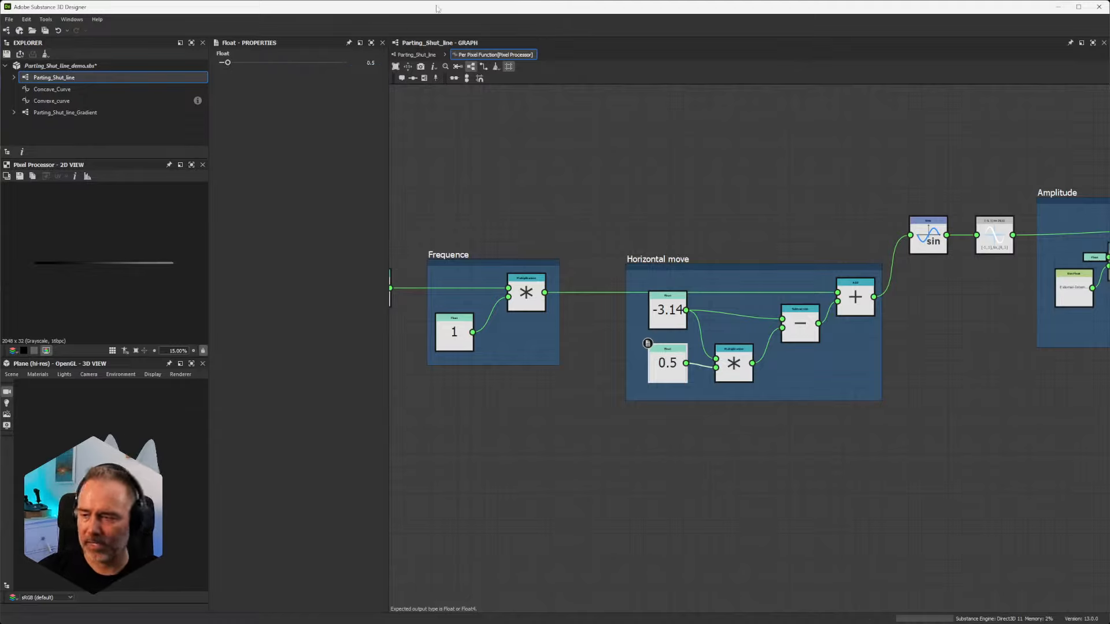
Step: Try lowering the Float feeding the Subtraction node in the Amplitude frame, and bring it back to 1
{"action": "middle_click_drag", "start_coordinate": [1018, 349], "coordinate": [793, 409]}
{"action": "scroll", "coordinate": [730, 285], "scroll_direction": "up", "scroll_amount": 5}
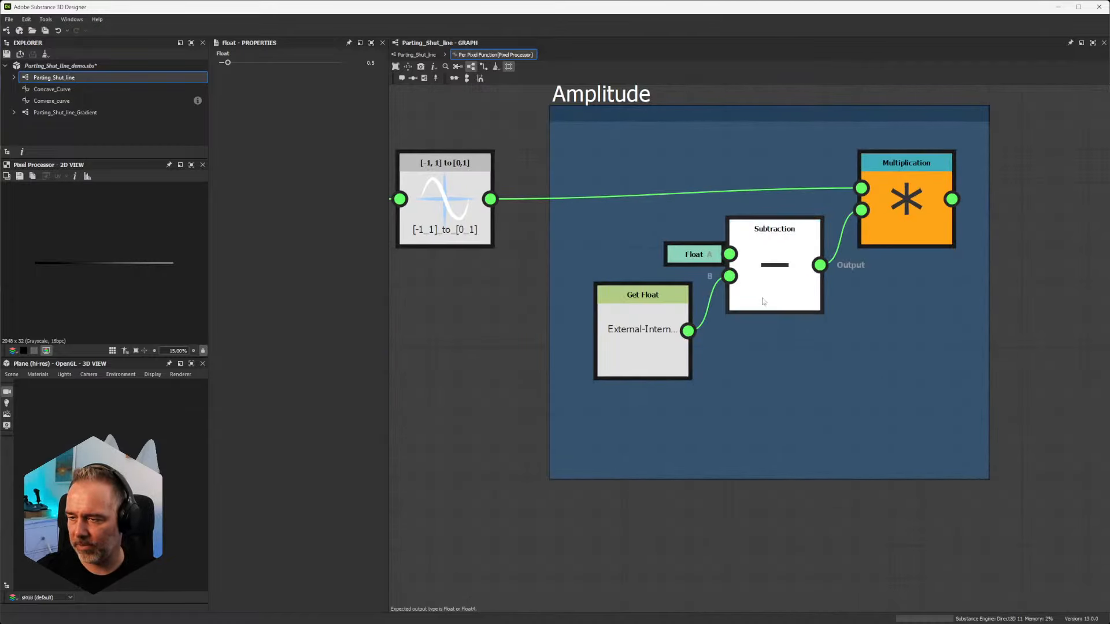
{"action": "left_click", "coordinate": [680, 260]}
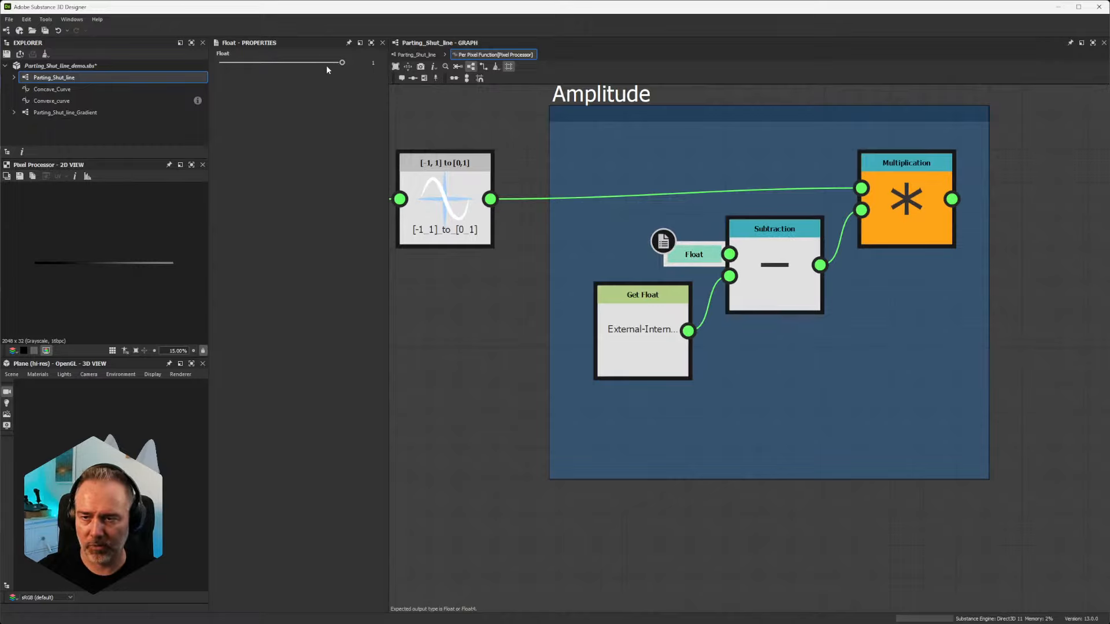
{"action": "left_click_drag", "start_coordinate": [342, 63], "coordinate": [326, 69]}
{"action": "left_click_drag", "start_coordinate": [312, 70], "coordinate": [360, 73]}
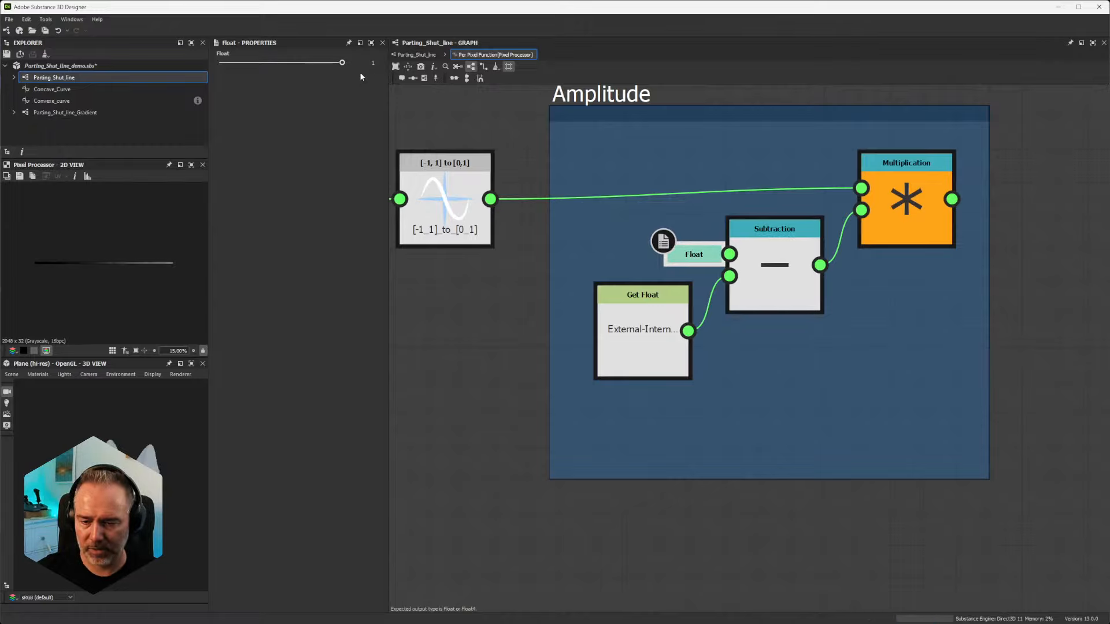
Step: Review the Frequence and Horizontal move chain of the function and return to the Parting_Shut_line graph
{"action": "scroll", "coordinate": [595, 327], "scroll_direction": "down", "scroll_amount": 7}
{"action": "middle_click_drag", "start_coordinate": [514, 347], "coordinate": [745, 326]}
{"action": "scroll", "coordinate": [669, 300], "scroll_direction": "down", "scroll_amount": 3}
{"action": "middle_click_drag", "start_coordinate": [576, 286], "coordinate": [633, 272]}
{"action": "scroll", "coordinate": [636, 266], "scroll_direction": "up", "scroll_amount": 5}
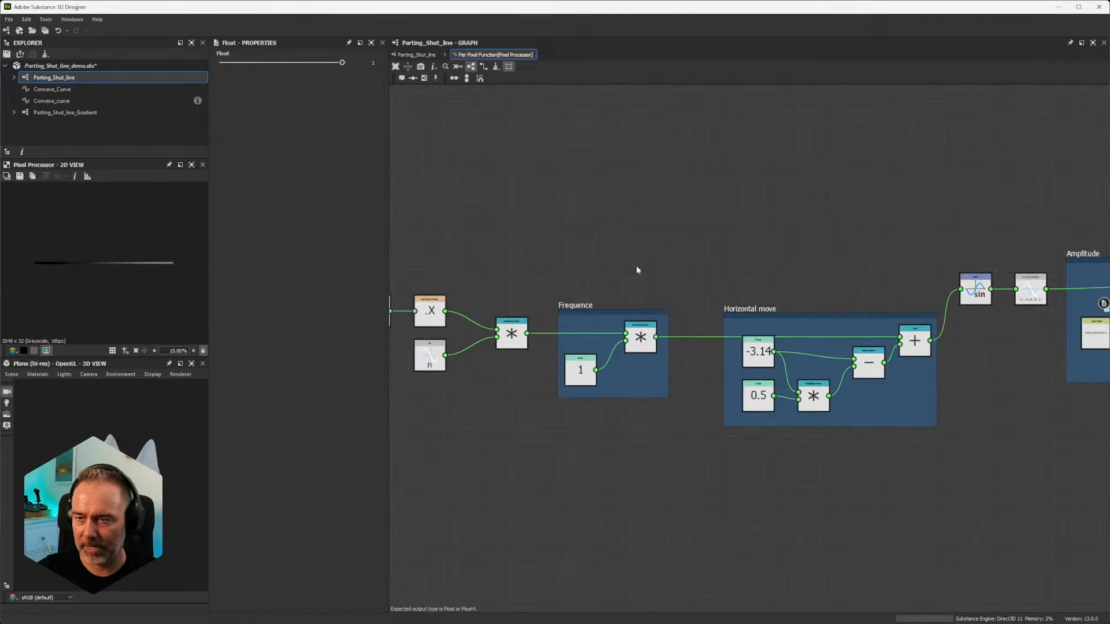
{"action": "scroll", "coordinate": [636, 266], "scroll_direction": "down", "scroll_amount": 1}
{"action": "left_click", "coordinate": [418, 55]}
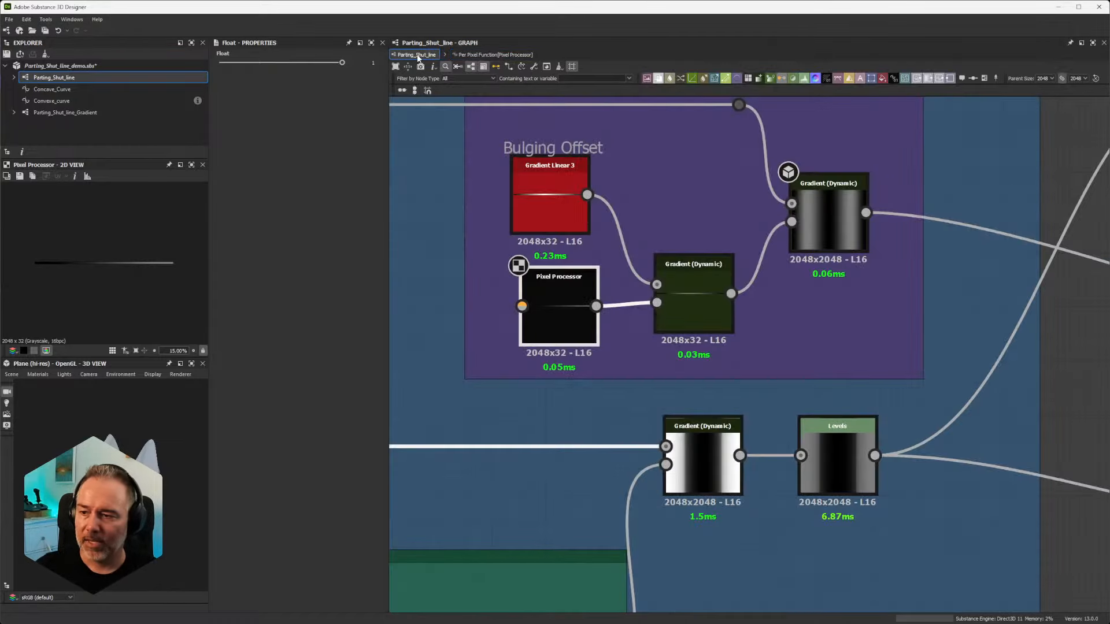
Step: Trace the Externa/Internal Contribution frame's final Gradient (Dynamic) output to the Blend node ahead of Switch Grayscale
{"action": "scroll", "coordinate": [750, 273], "scroll_direction": "down", "scroll_amount": 5}
{"action": "scroll", "coordinate": [786, 234], "scroll_direction": "up", "scroll_amount": 2}
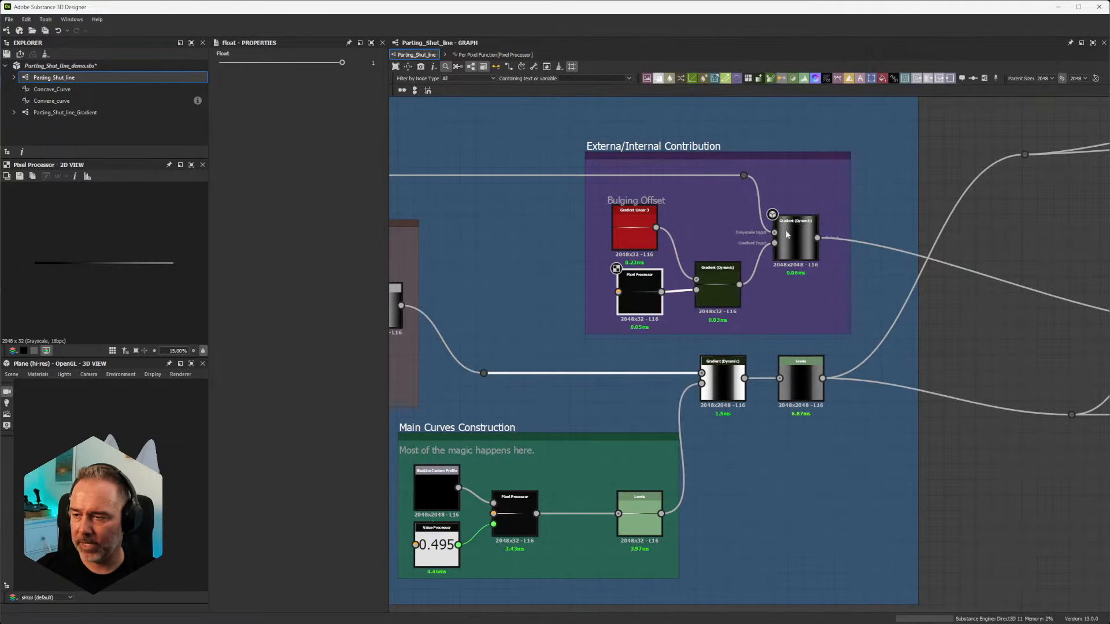
{"action": "scroll", "coordinate": [807, 236], "scroll_direction": "up", "scroll_amount": 3}
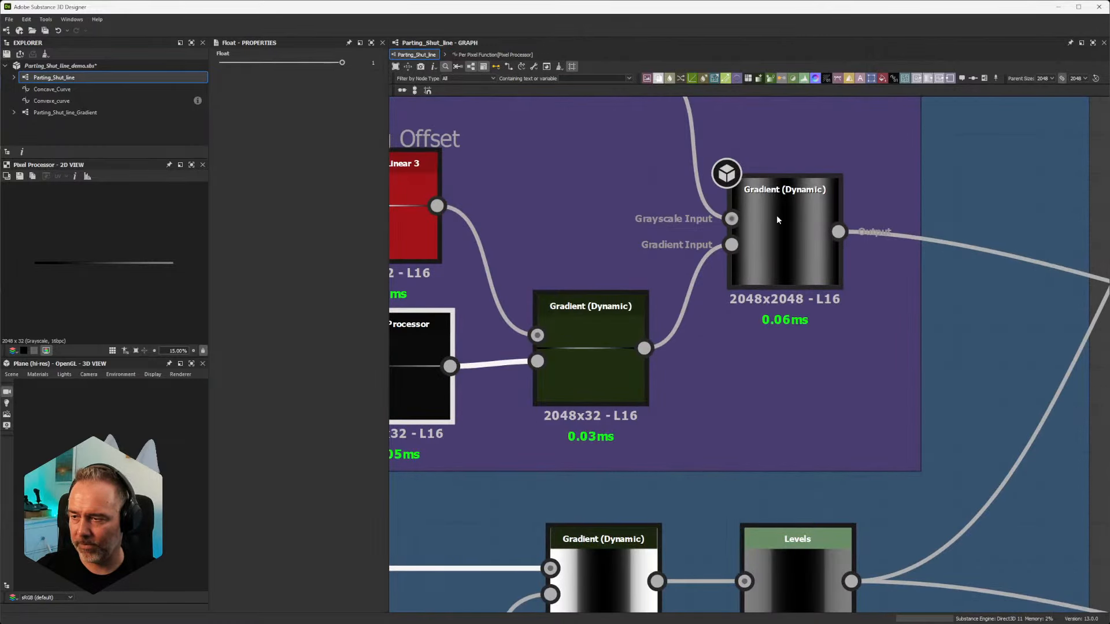
{"action": "scroll", "coordinate": [778, 219], "scroll_direction": "down", "scroll_amount": 3}
{"action": "scroll", "coordinate": [777, 216], "scroll_direction": "down", "scroll_amount": 2}
{"action": "middle_click_drag", "start_coordinate": [966, 280], "coordinate": [706, 271]}
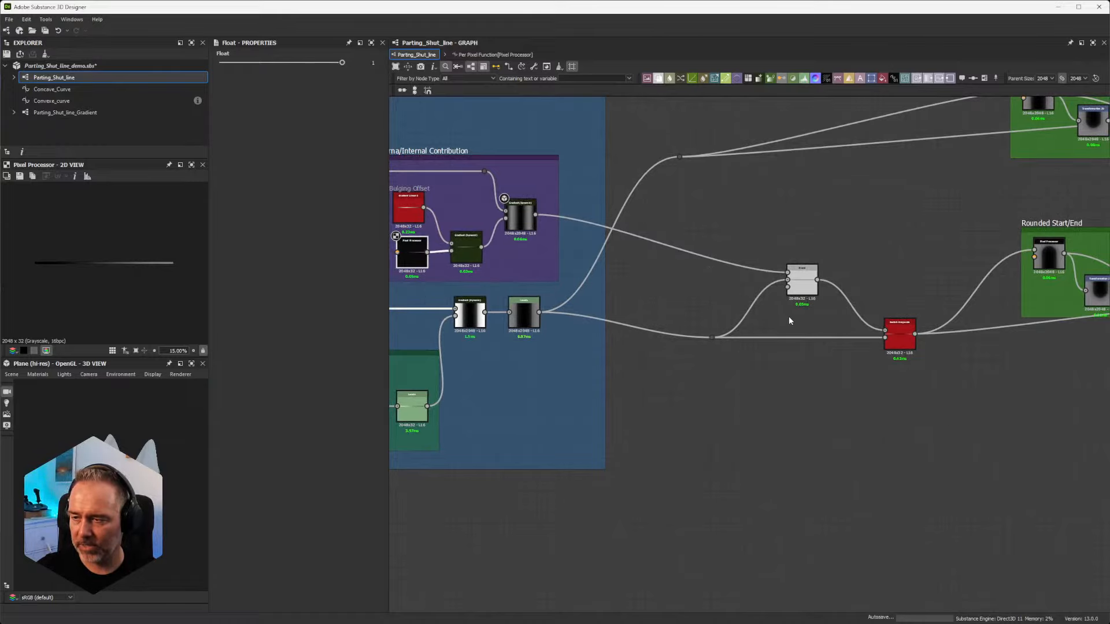
Step: Open the Opacity function of the Blend node ahead of Switch Grayscale to examine how Bulging_Intensity is used
{"action": "scroll", "coordinate": [777, 289], "scroll_direction": "up", "scroll_amount": 2}
{"action": "scroll", "coordinate": [715, 317], "scroll_direction": "up", "scroll_amount": 3}
{"action": "scroll", "coordinate": [717, 324], "scroll_direction": "up", "scroll_amount": 3}
{"action": "scroll", "coordinate": [717, 327], "scroll_direction": "down", "scroll_amount": 3}
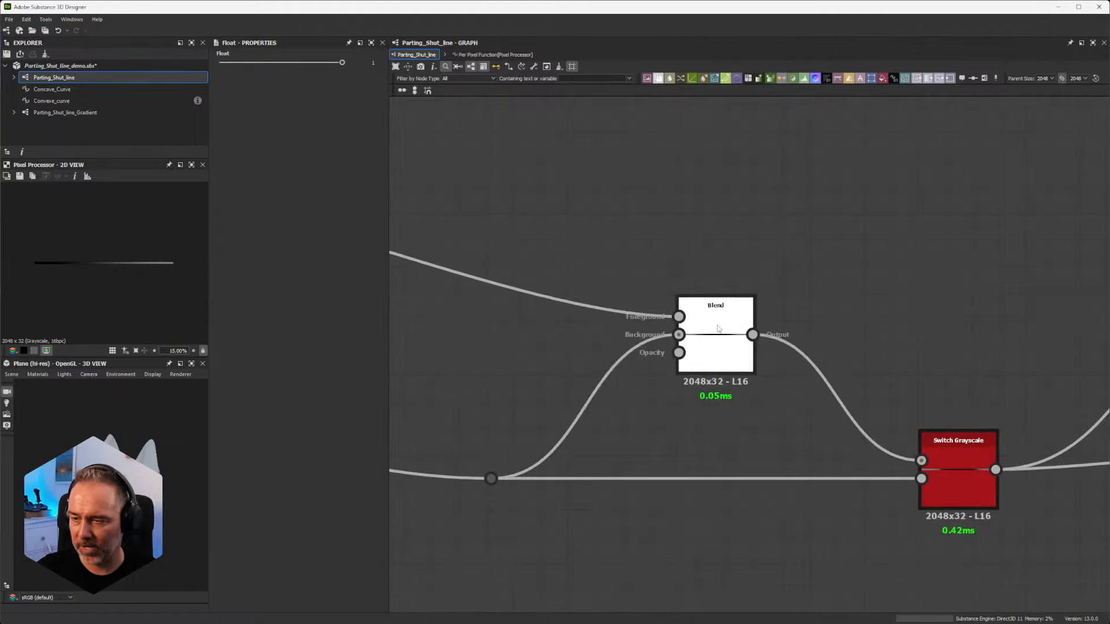
{"action": "left_click", "coordinate": [718, 329]}
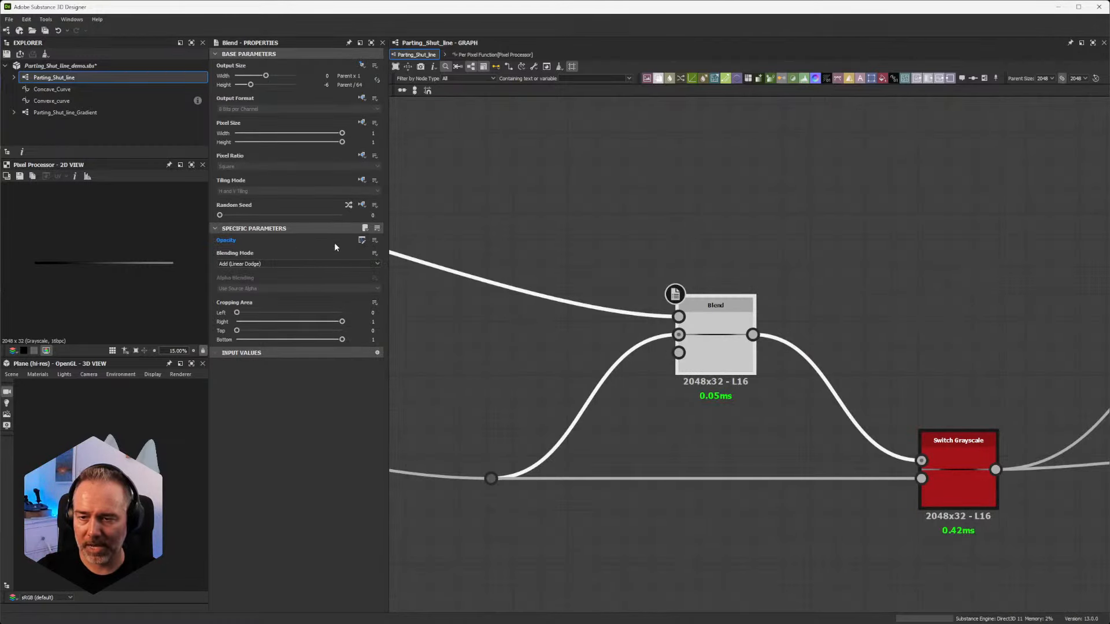
{"action": "left_click", "coordinate": [360, 240]}
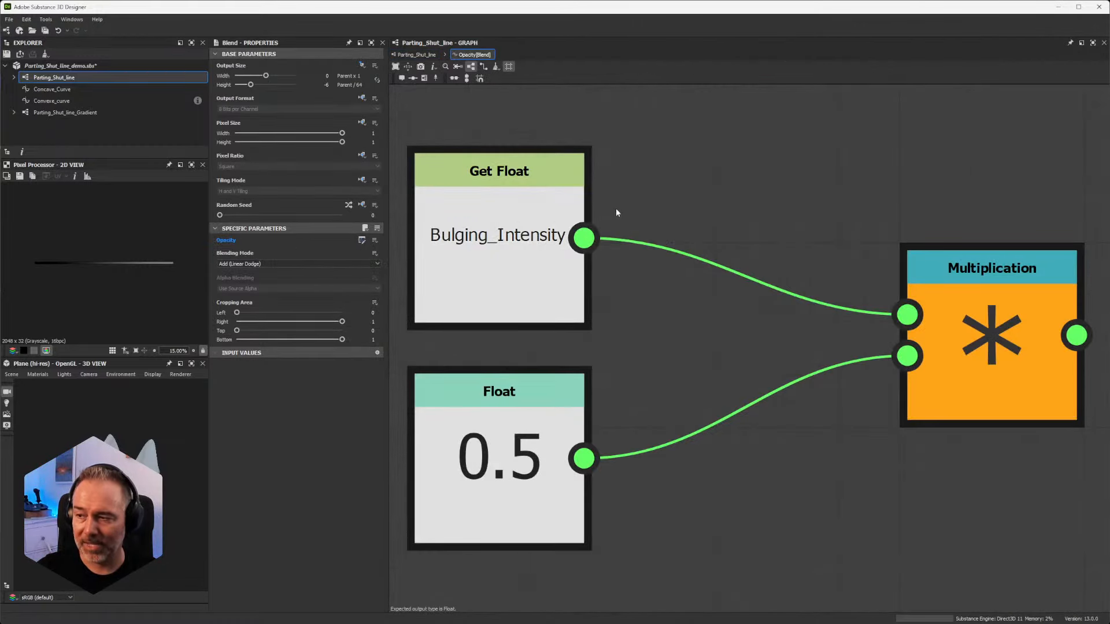
{"action": "scroll", "coordinate": [457, 186], "scroll_direction": "down", "scroll_amount": 2}
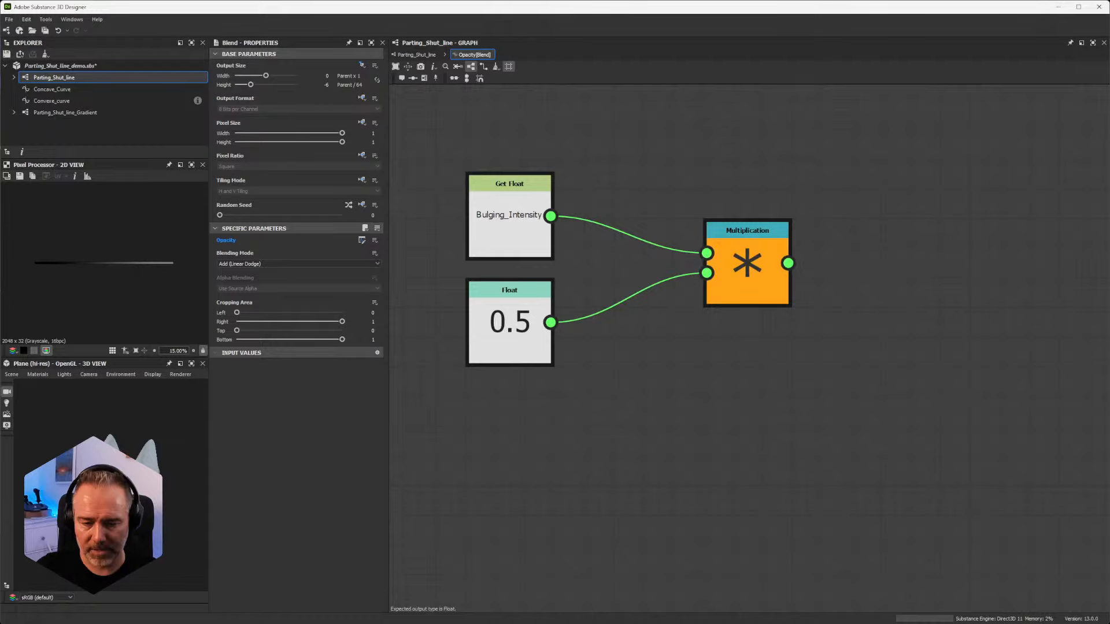
Step: In Substance 3D Painter, turn on Activate Bulging for the Parting Shut Line stroke and raise its Bulging Intensity
{"action": "key", "text": "alt+Tab"}
{"action": "mouse_move", "coordinate": [492, 434]}
{"action": "left_mouse_down", "text": "alt"}
{"action": "mouse_move", "coordinate": [461, 424]}
{"action": "mouse_move", "coordinate": [570, 406]}
{"action": "left_mouse_up", "text": "alt"}
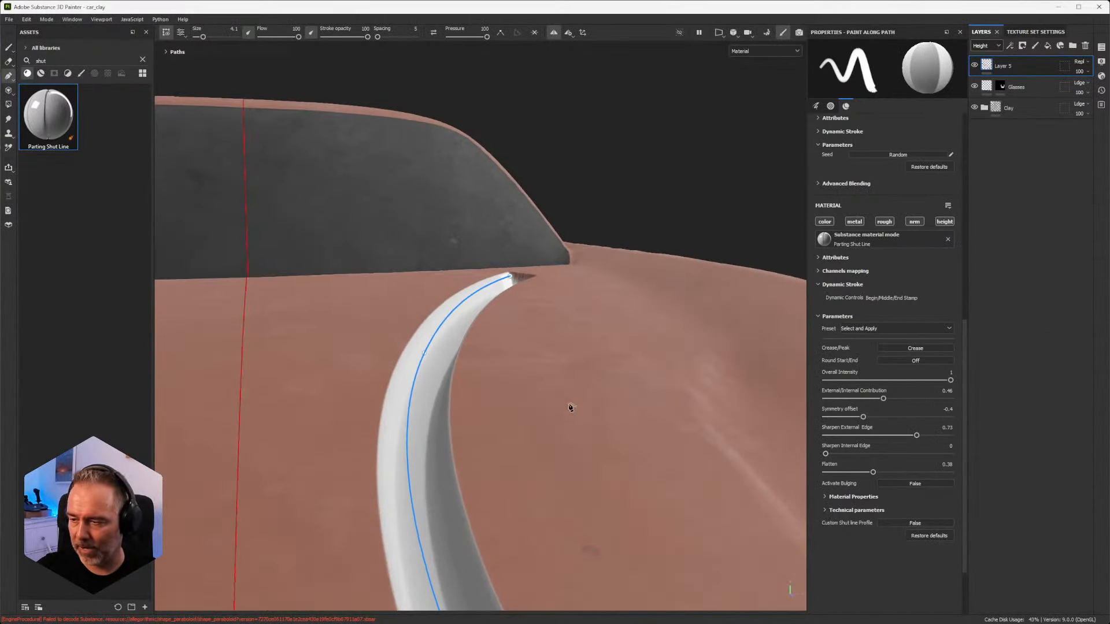
{"action": "scroll", "coordinate": [863, 428], "scroll_direction": "up", "scroll_amount": 4}
{"action": "scroll", "coordinate": [897, 464], "scroll_direction": "down", "scroll_amount": 3}
{"action": "left_click", "coordinate": [911, 511]}
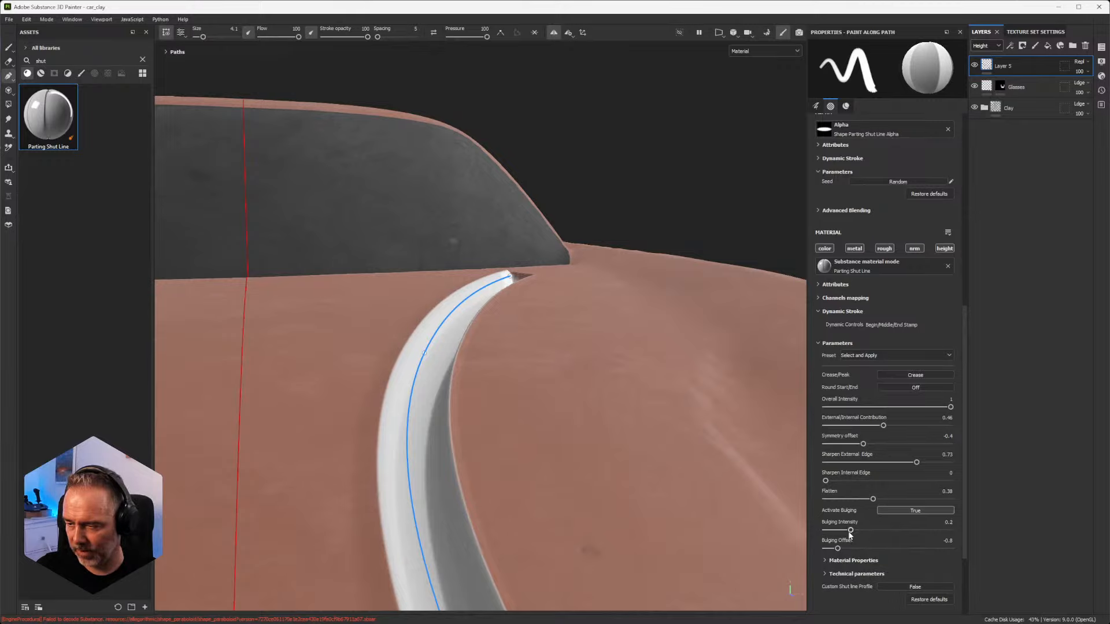
{"action": "left_click_drag", "start_coordinate": [851, 530], "coordinate": [889, 536]}
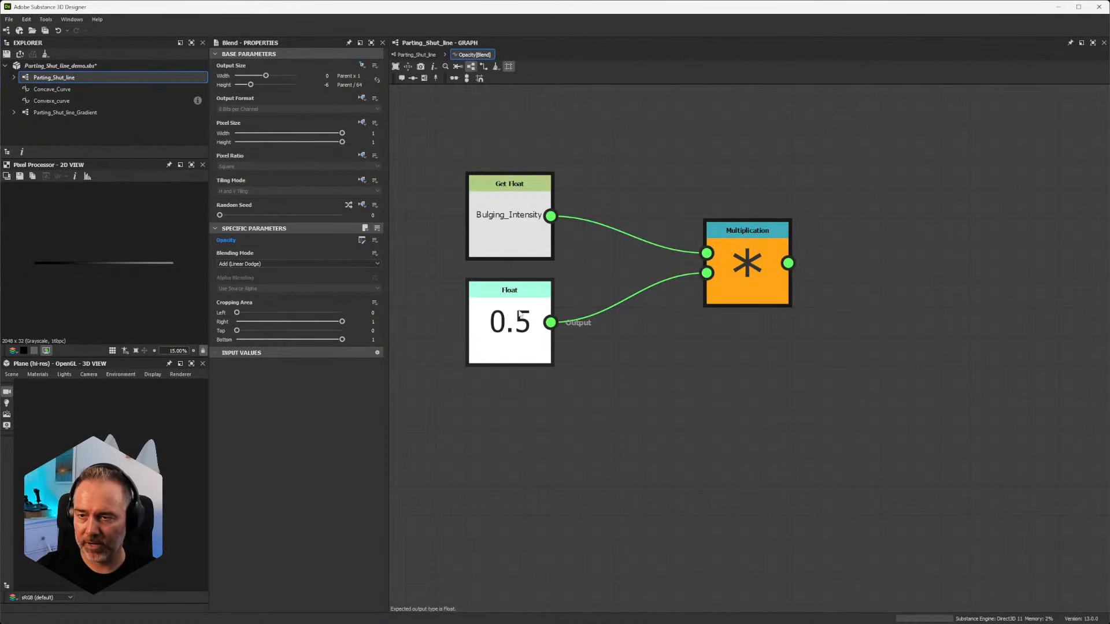
Step: In Substance 3D Designer, examine the Switch function of the Switch Grayscale node after the Blend, and return to the Parting_Shut_line graph
{"action": "left_click", "coordinate": [419, 55]}
{"action": "scroll", "coordinate": [621, 324], "scroll_direction": "down", "scroll_amount": 3}
{"action": "scroll", "coordinate": [820, 377], "scroll_direction": "up", "scroll_amount": 3}
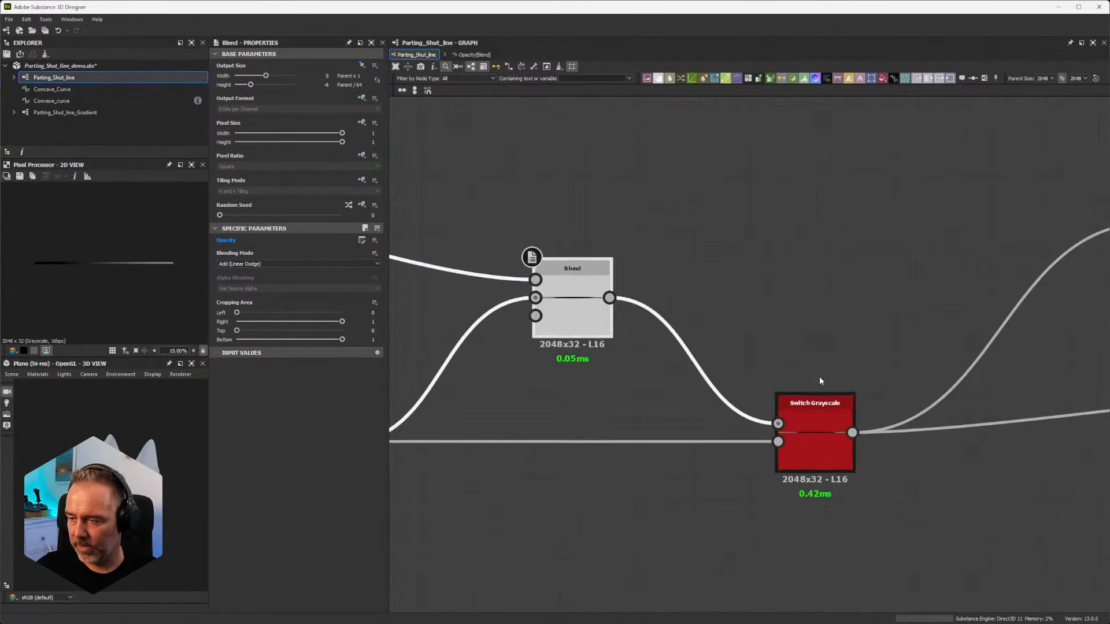
{"action": "scroll", "coordinate": [820, 377], "scroll_direction": "down", "scroll_amount": 3}
{"action": "middle_click_drag", "start_coordinate": [766, 289], "coordinate": [849, 243]}
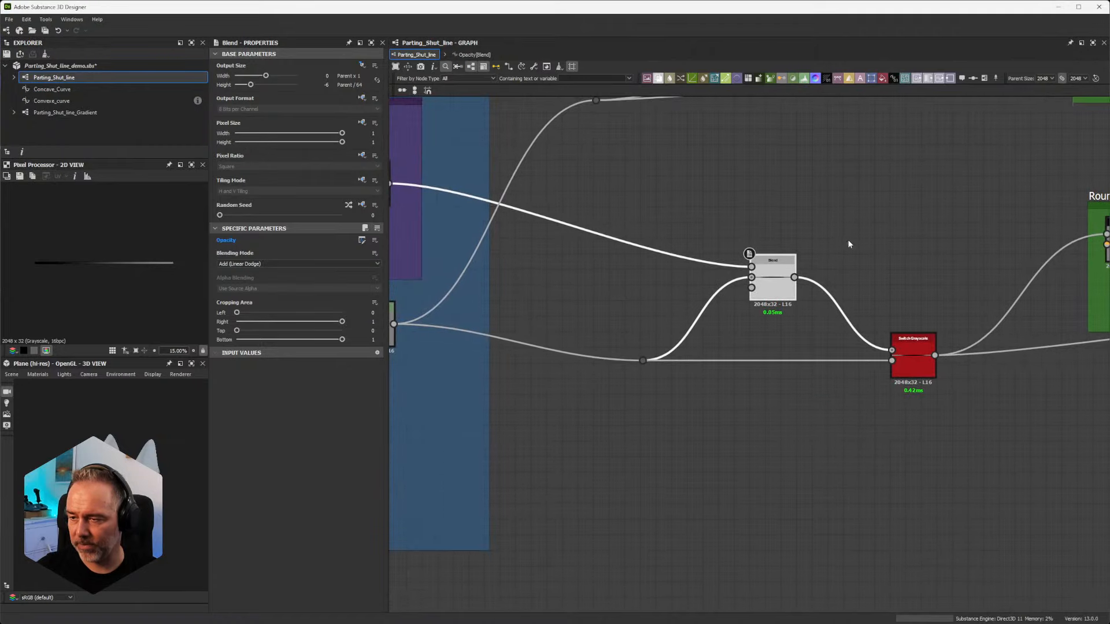
{"action": "left_click", "coordinate": [916, 352]}
{"action": "scroll", "coordinate": [902, 334], "scroll_direction": "up", "scroll_amount": 2}
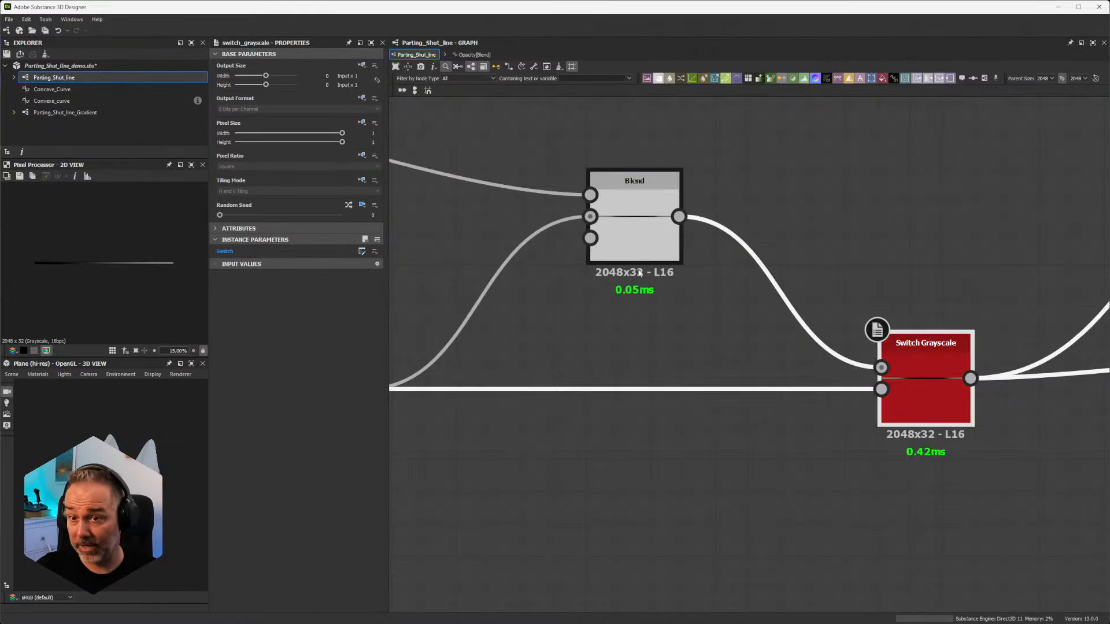
{"action": "left_click", "coordinate": [362, 252]}
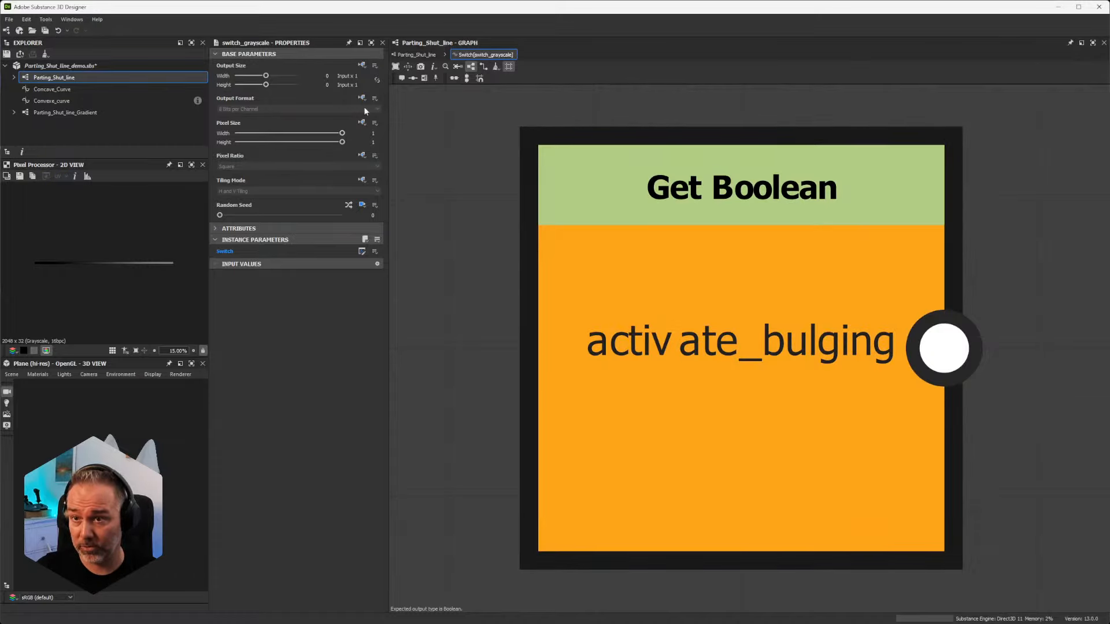
{"action": "left_click", "coordinate": [414, 55]}
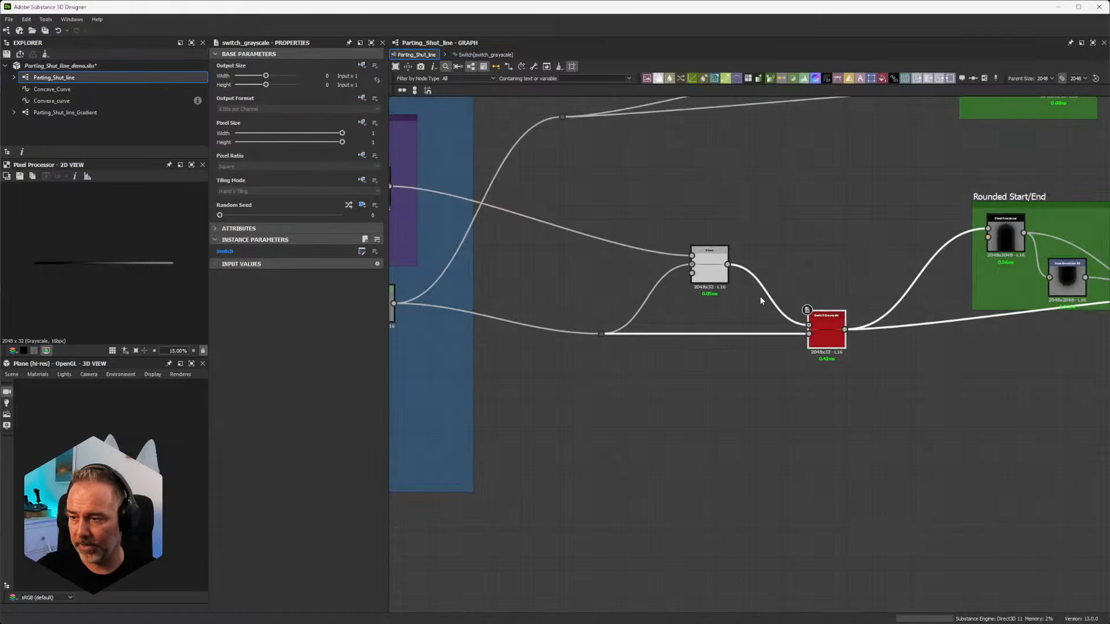
Step: Review how the Externa/Internal Contribution frame and the main profile feed the Blend and Switch Grayscale nodes
{"action": "scroll", "coordinate": [851, 321], "scroll_direction": "down", "scroll_amount": 2}
{"action": "middle_click_drag", "start_coordinate": [851, 322], "coordinate": [720, 302]}
{"action": "scroll", "coordinate": [720, 302], "scroll_direction": "up", "scroll_amount": 7}
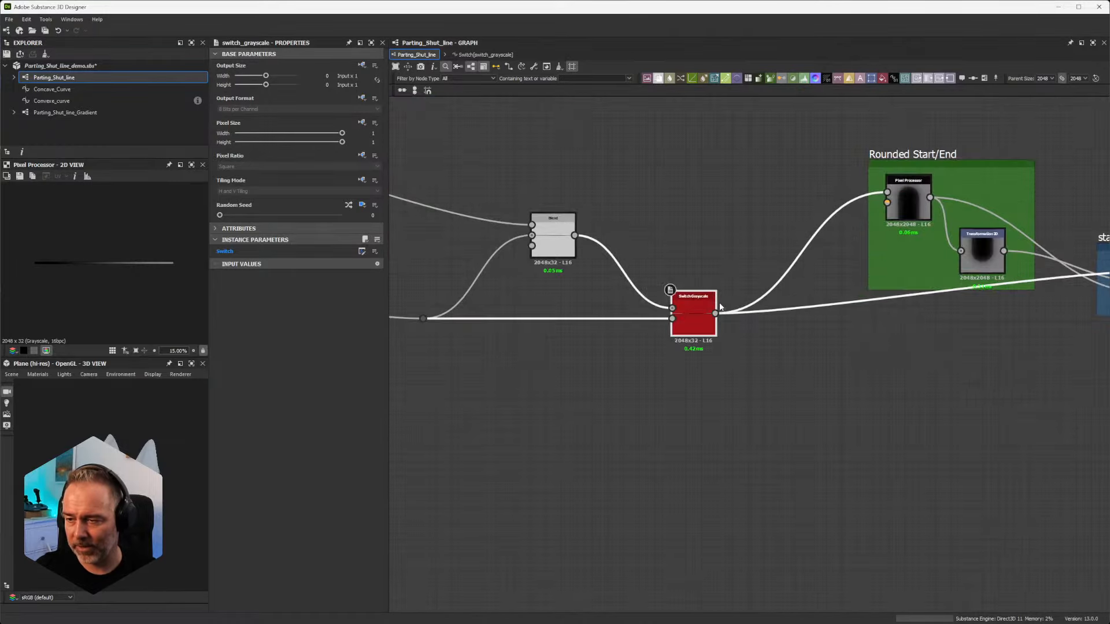
{"action": "middle_click_drag", "start_coordinate": [491, 263], "coordinate": [850, 414]}
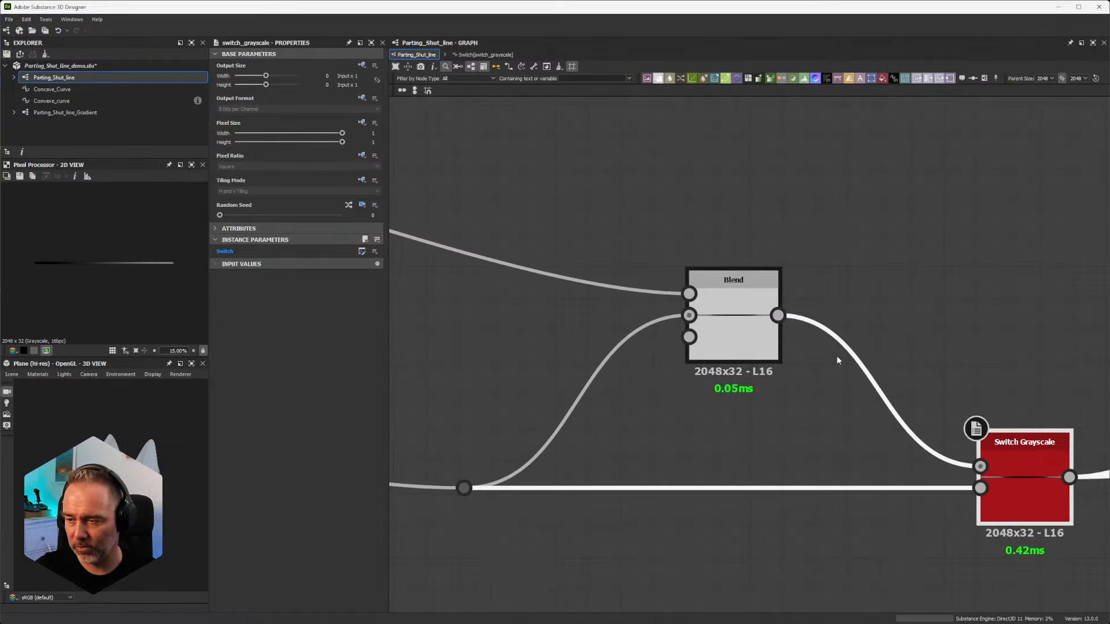
{"action": "scroll", "coordinate": [784, 315], "scroll_direction": "down", "scroll_amount": 5}
{"action": "middle_click_drag", "start_coordinate": [827, 272], "coordinate": [760, 271]}
{"action": "middle_click_drag", "start_coordinate": [637, 285], "coordinate": [899, 265]}
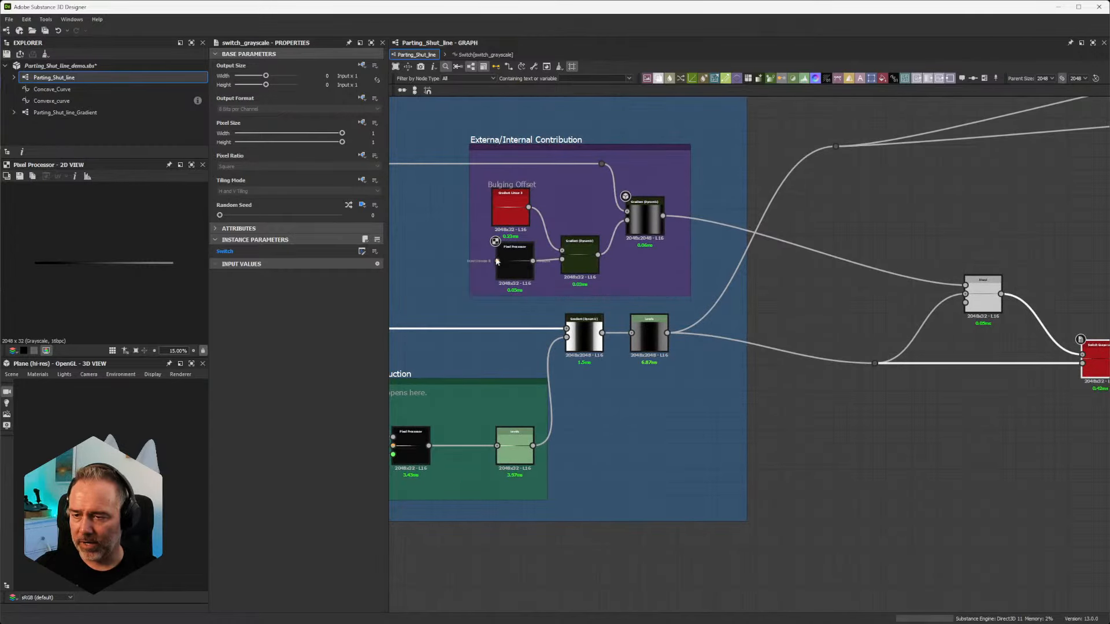
{"action": "scroll", "coordinate": [477, 225], "scroll_direction": "up", "scroll_amount": 3}
{"action": "scroll", "coordinate": [541, 232], "scroll_direction": "down", "scroll_amount": 1}
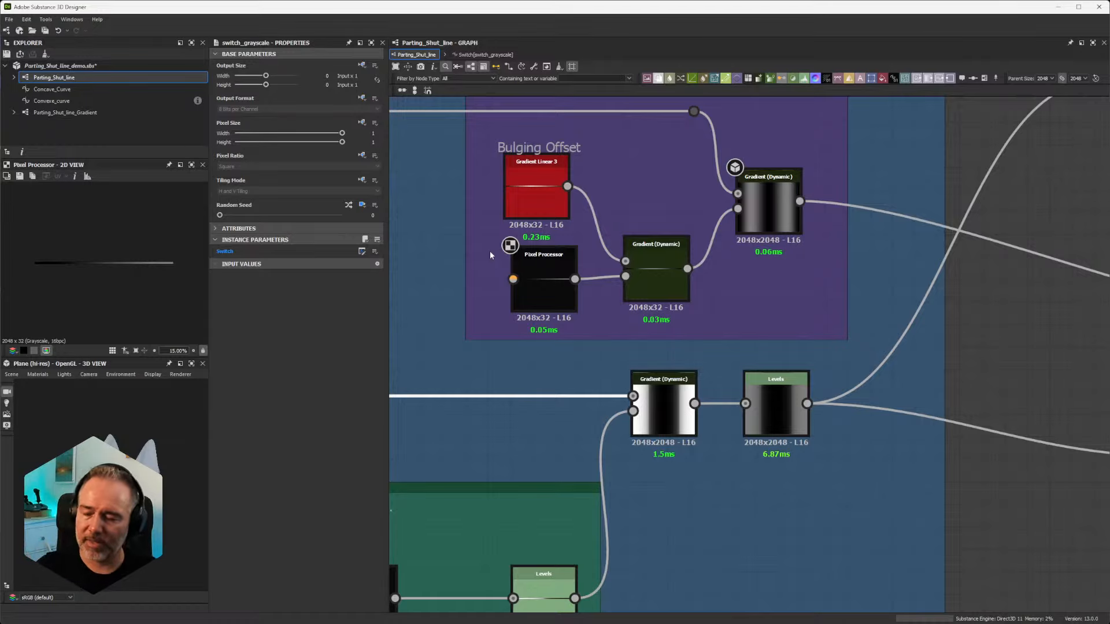
{"action": "scroll", "coordinate": [490, 250], "scroll_direction": "down", "scroll_amount": 6}
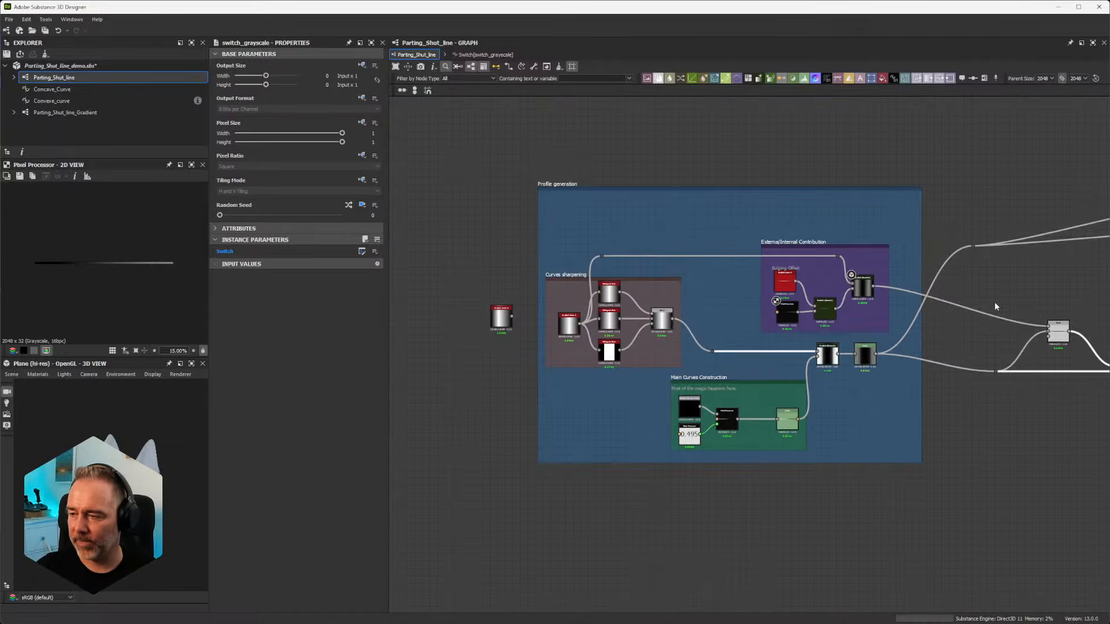
Step: Move the lower Rounded Start/End and stampStrokePosition Switch frames down together, roughly level with the Switch Grayscale output
{"action": "middle_click_drag", "start_coordinate": [995, 302], "coordinate": [651, 273]}
{"action": "scroll", "coordinate": [708, 279], "scroll_direction": "up", "scroll_amount": 2}
{"action": "middle_click_drag", "start_coordinate": [864, 258], "coordinate": [582, 255]}
{"action": "left_click_drag", "start_coordinate": [632, 241], "coordinate": [937, 429]}
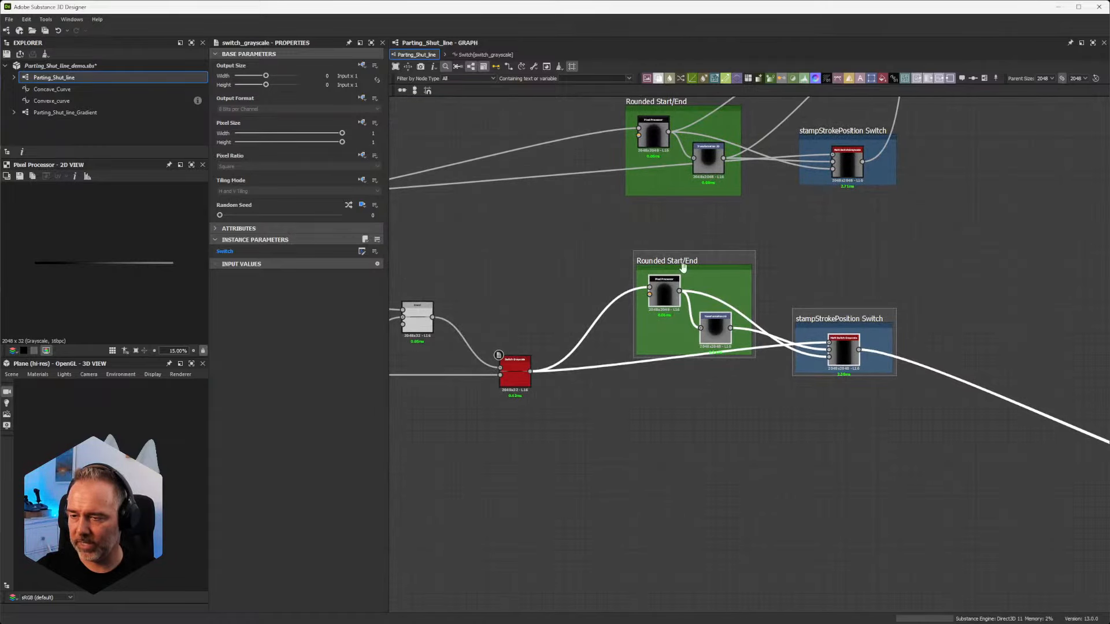
{"action": "left_click_drag", "start_coordinate": [681, 264], "coordinate": [721, 351]}
{"action": "scroll", "coordinate": [619, 357], "scroll_direction": "up", "scroll_amount": 4}
{"action": "scroll", "coordinate": [674, 368], "scroll_direction": "down", "scroll_amount": 5}
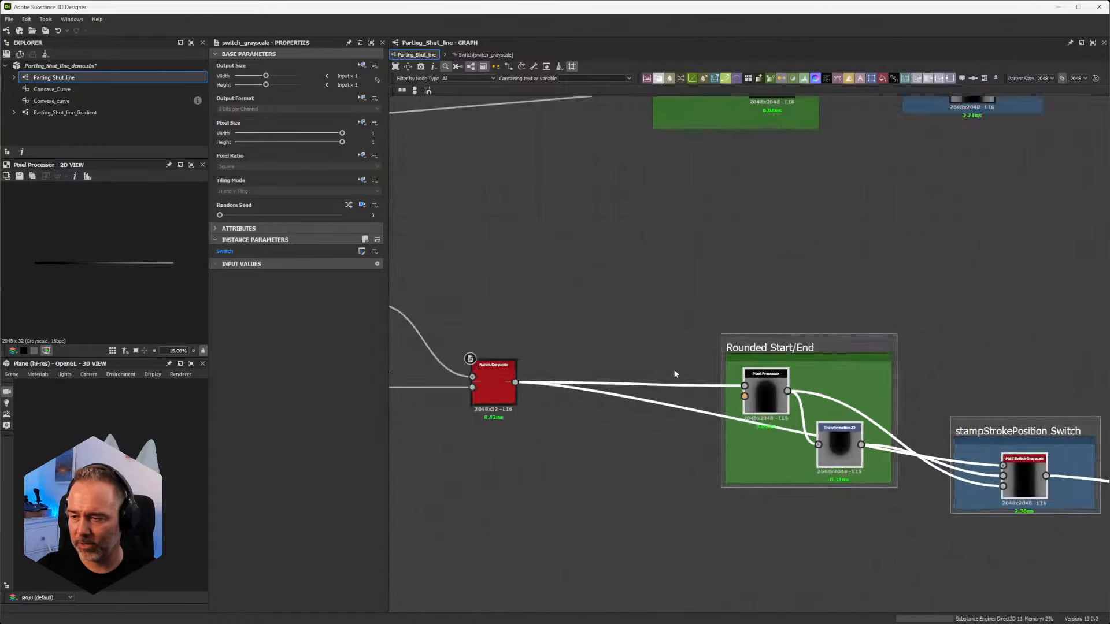
Step: Follow the lower stampStrokePosition Switch output through the final Switch Grayscale to the Histogram Range and Ambient Occlusion nodes
{"action": "middle_click_drag", "start_coordinate": [902, 353], "coordinate": [479, 212]}
{"action": "scroll", "coordinate": [959, 351], "scroll_direction": "down", "scroll_amount": 3}
{"action": "middle_click_drag", "start_coordinate": [1034, 357], "coordinate": [857, 352]}
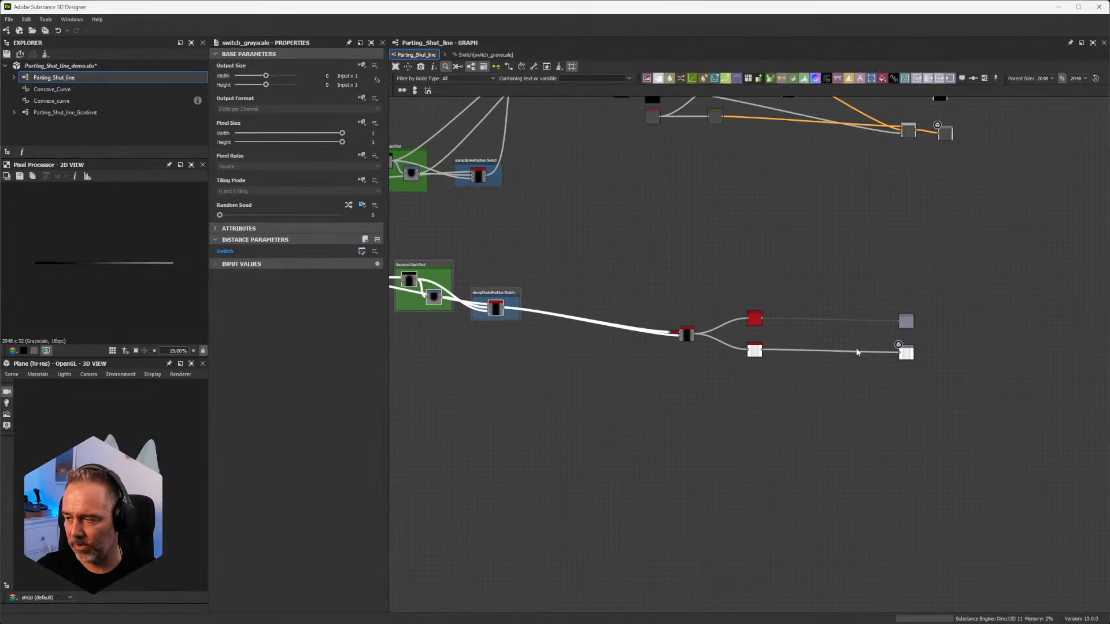
{"action": "scroll", "coordinate": [941, 349], "scroll_direction": "up", "scroll_amount": 7}
{"action": "scroll", "coordinate": [812, 378], "scroll_direction": "up", "scroll_amount": 2}
{"action": "scroll", "coordinate": [807, 378], "scroll_direction": "down", "scroll_amount": 6}
{"action": "middle_click_drag", "start_coordinate": [621, 374], "coordinate": [855, 380]}
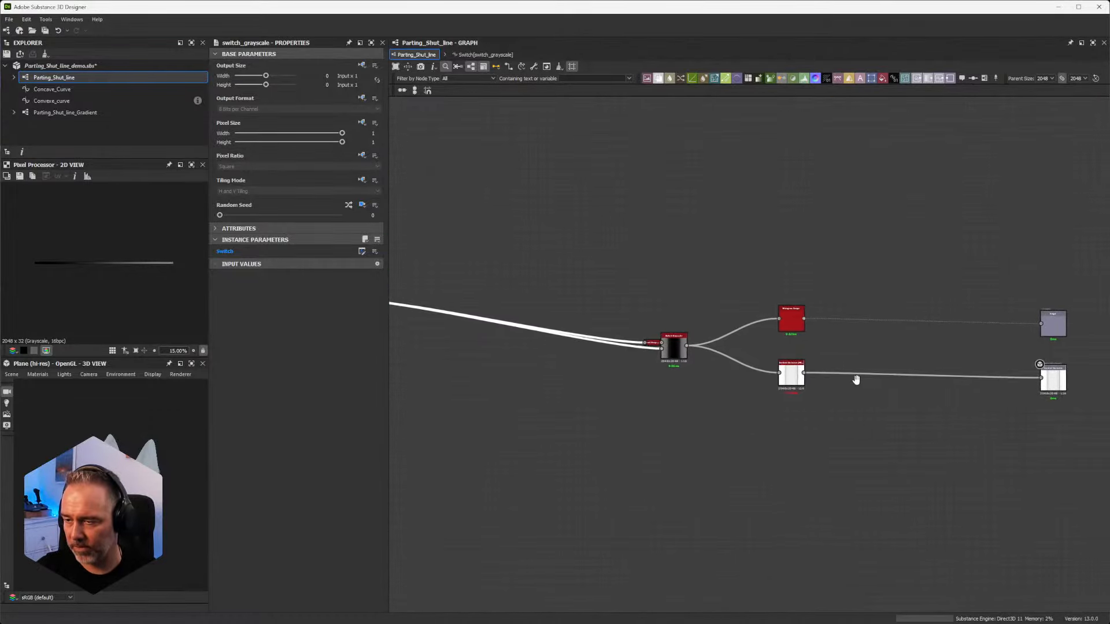
{"action": "scroll", "coordinate": [625, 369], "scroll_direction": "down", "scroll_amount": 5}
{"action": "middle_click_drag", "start_coordinate": [625, 369], "coordinate": [743, 352]}
{"action": "scroll", "coordinate": [736, 351], "scroll_direction": "up", "scroll_amount": 5}
{"action": "scroll", "coordinate": [736, 352], "scroll_direction": "up", "scroll_amount": 3}
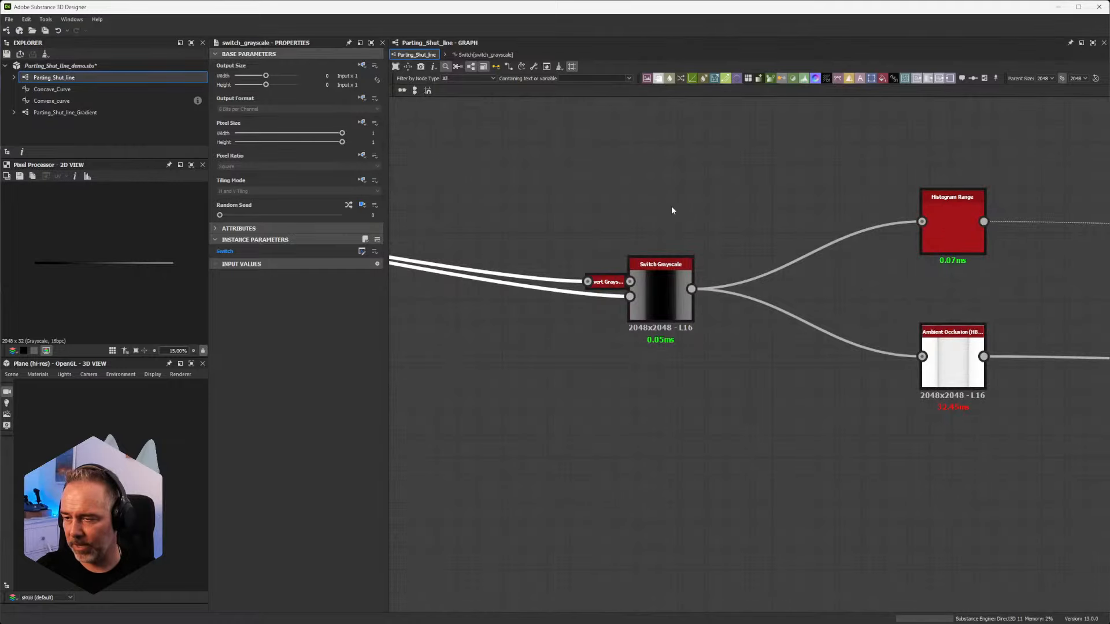
{"action": "scroll", "coordinate": [657, 375], "scroll_direction": "down", "scroll_amount": 5}
{"action": "scroll", "coordinate": [553, 356], "scroll_direction": "down", "scroll_amount": 3}
Step: Review the upper branch from its Rounded Start/End frame through Mask generation to the Diffuse, Metallic and Roughness outputs
{"action": "middle_click_drag", "start_coordinate": [526, 358], "coordinate": [919, 384]}
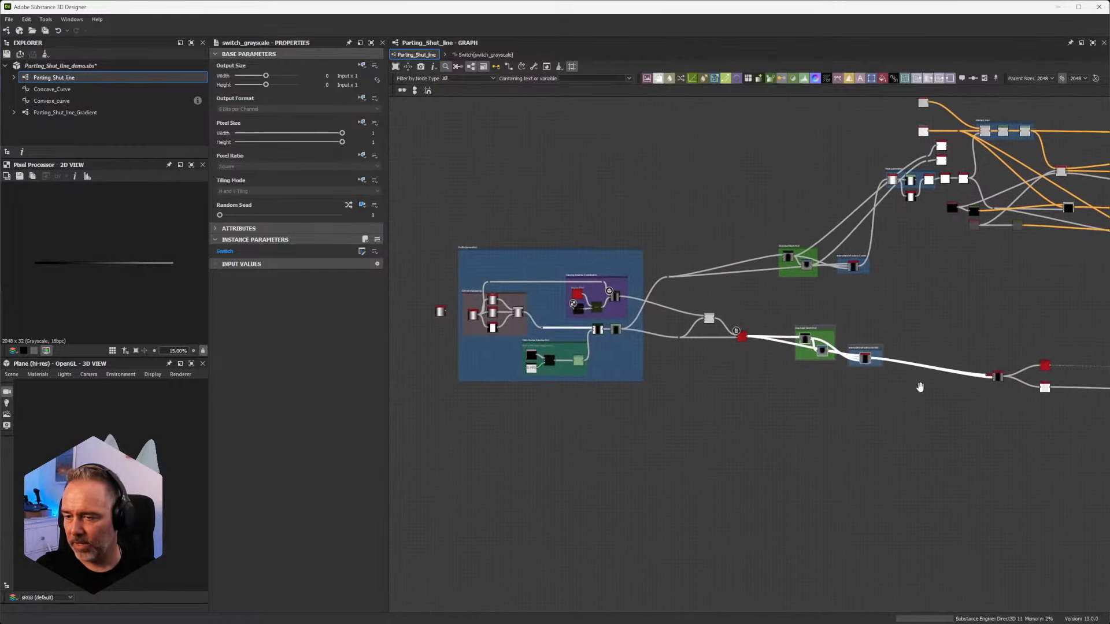
{"action": "scroll", "coordinate": [795, 362], "scroll_direction": "up", "scroll_amount": 2}
{"action": "scroll", "coordinate": [794, 362], "scroll_direction": "up", "scroll_amount": 3}
{"action": "middle_click_drag", "start_coordinate": [929, 166], "coordinate": [681, 449]}
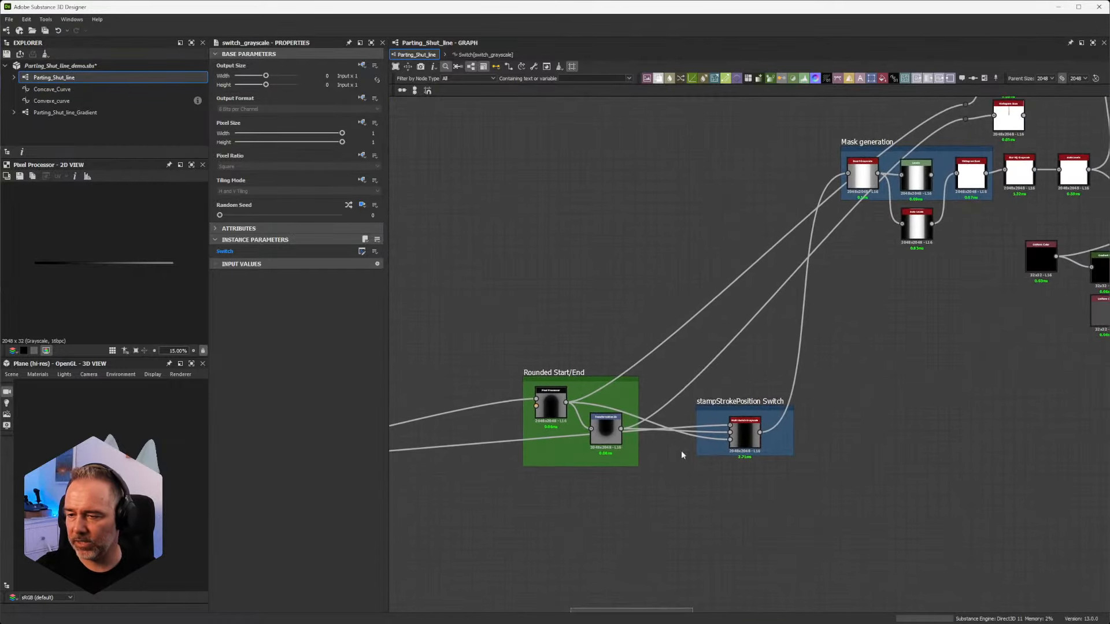
{"action": "left_click_drag", "start_coordinate": [514, 348], "coordinate": [831, 488]}
{"action": "scroll", "coordinate": [918, 396], "scroll_direction": "down", "scroll_amount": 4}
{"action": "middle_click_drag", "start_coordinate": [929, 374], "coordinate": [569, 403]}
{"action": "left_click_drag", "start_coordinate": [947, 203], "coordinate": [818, 453]}
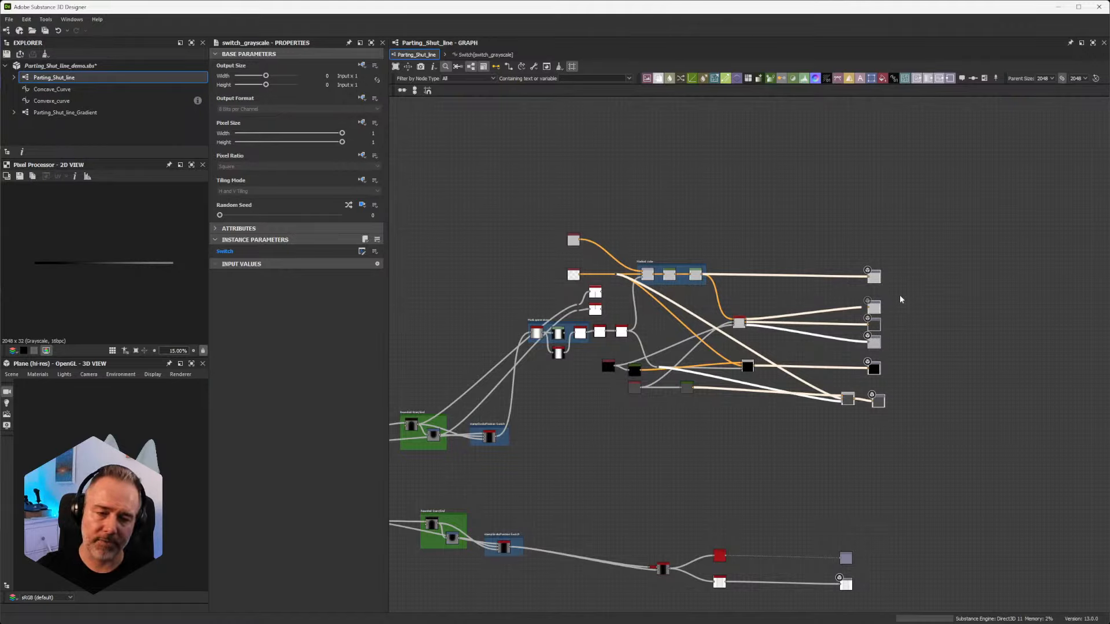
{"action": "scroll", "coordinate": [900, 296], "scroll_direction": "up", "scroll_amount": 10}
{"action": "middle_click_drag", "start_coordinate": [837, 317], "coordinate": [1106, 160]}
{"action": "scroll", "coordinate": [1107, 160], "scroll_direction": "down", "scroll_amount": 3}
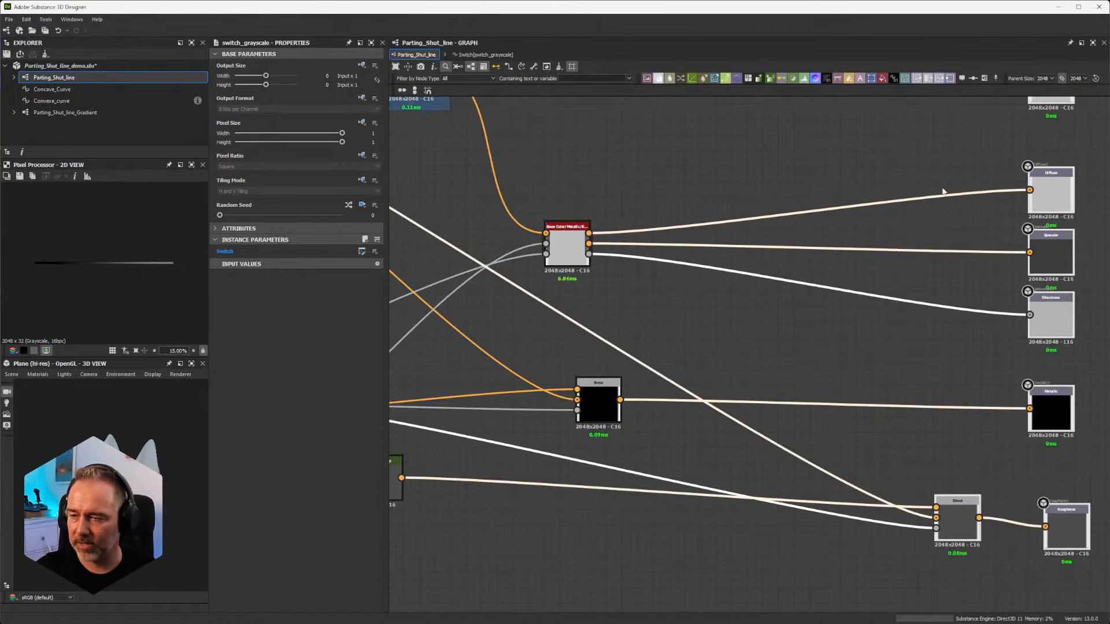
{"action": "middle_click_drag", "start_coordinate": [741, 203], "coordinate": [817, 205]}
{"action": "scroll", "coordinate": [663, 234], "scroll_direction": "down", "scroll_amount": 2}
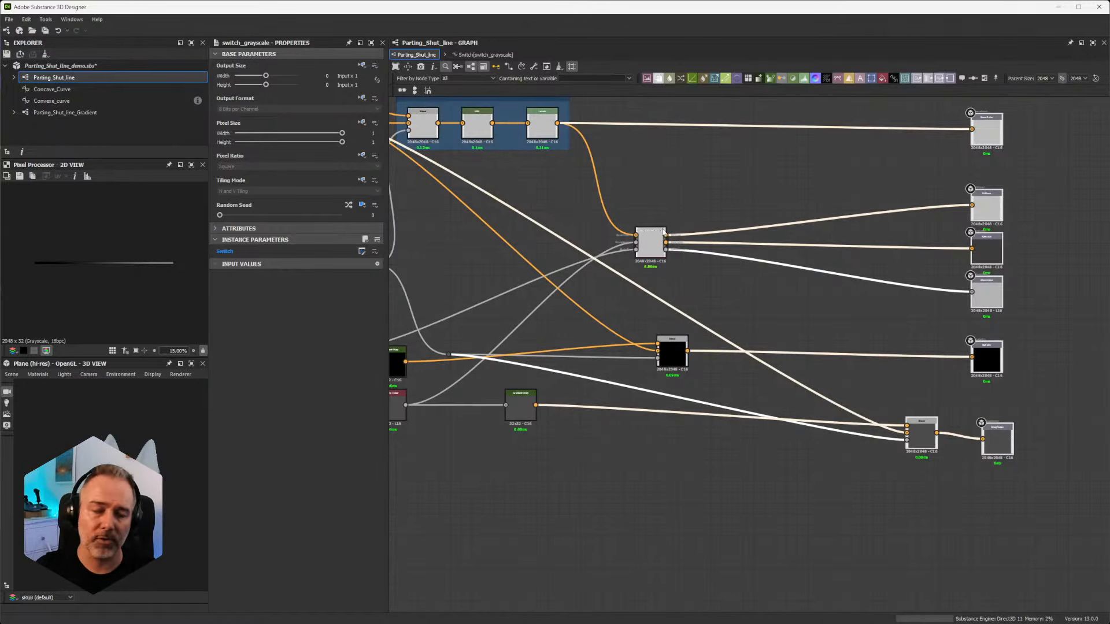
{"action": "scroll", "coordinate": [596, 243], "scroll_direction": "down", "scroll_amount": 5}
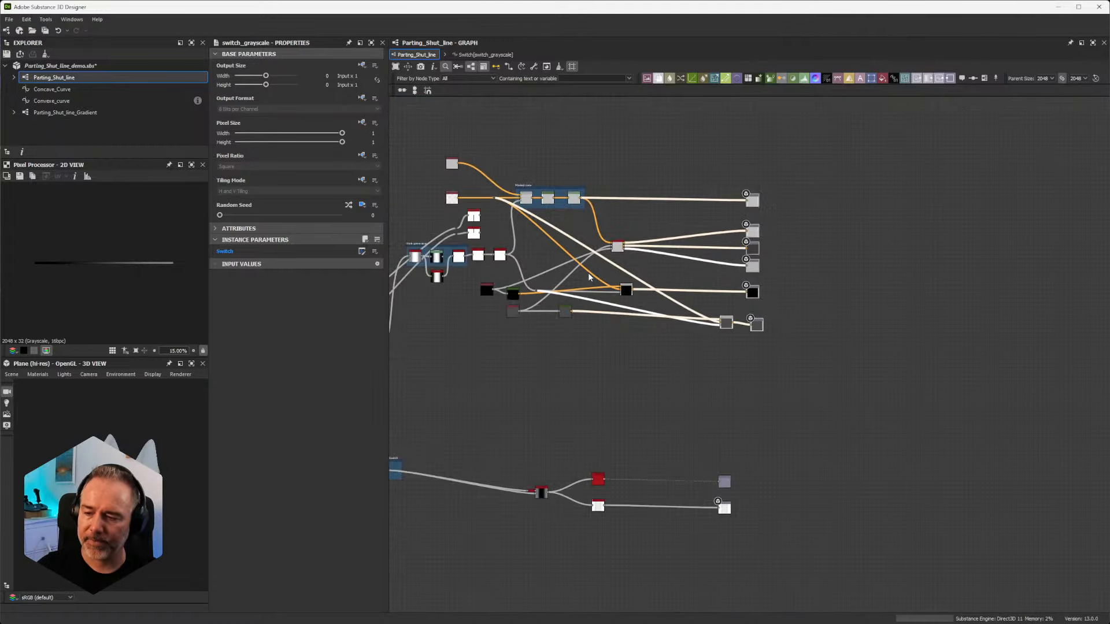
Step: Compare the two Rounded Start/End branches and select the lower Rounded Start/End and stampStrokePosition Switch frames
{"action": "middle_click_drag", "start_coordinate": [555, 379], "coordinate": [929, 195]}
{"action": "scroll", "coordinate": [807, 234], "scroll_direction": "up", "scroll_amount": 5}
{"action": "scroll", "coordinate": [731, 237], "scroll_direction": "up", "scroll_amount": 2}
{"action": "scroll", "coordinate": [710, 233], "scroll_direction": "down", "scroll_amount": 4}
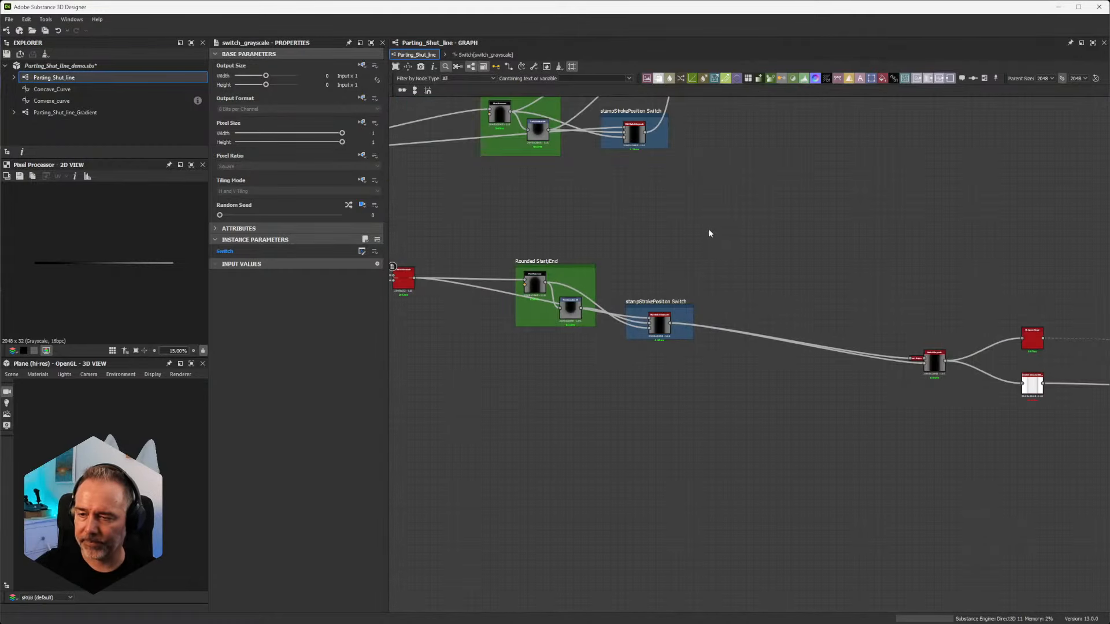
{"action": "middle_click_drag", "start_coordinate": [615, 249], "coordinate": [830, 355]}
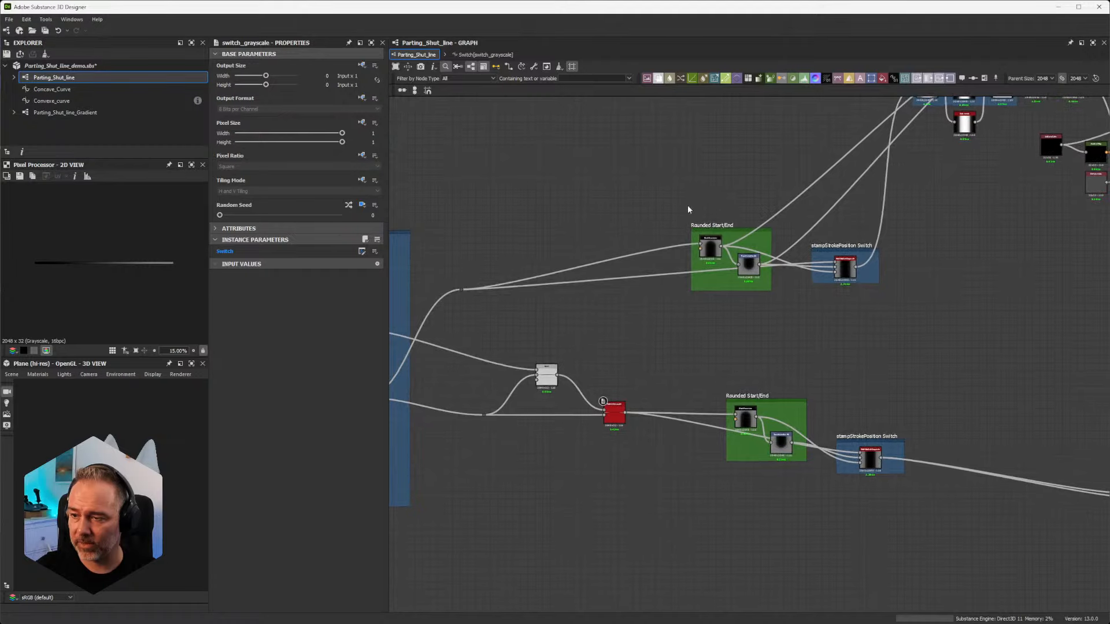
{"action": "left_click_drag", "start_coordinate": [656, 190], "coordinate": [918, 362]}
{"action": "left_click_drag", "start_coordinate": [727, 341], "coordinate": [1034, 560]}
{"action": "scroll", "coordinate": [758, 416], "scroll_direction": "up", "scroll_amount": 10}
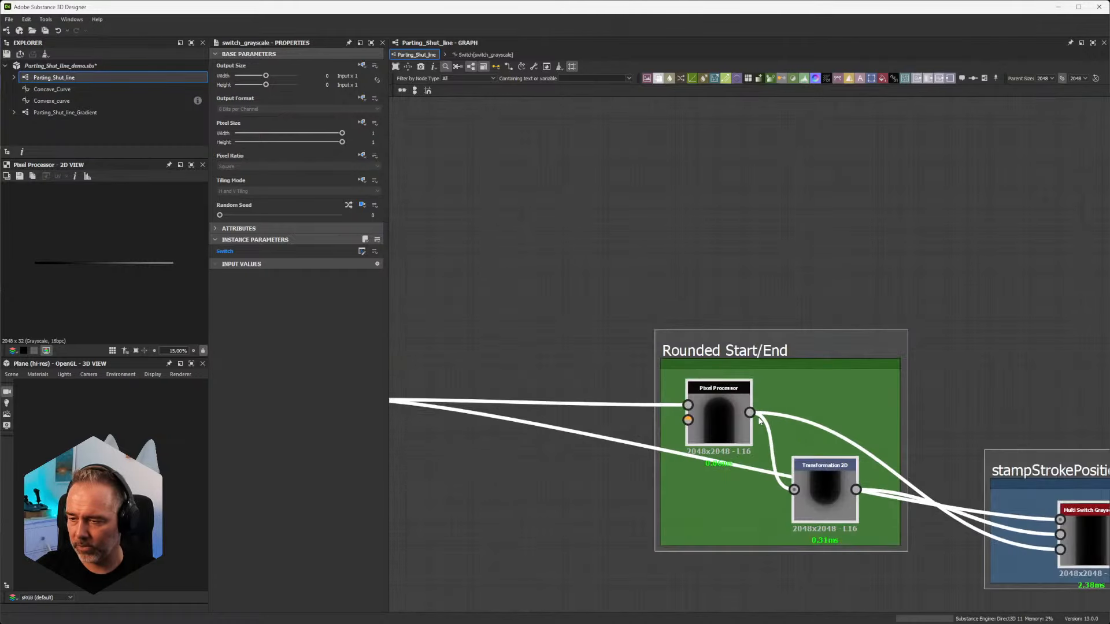
Step: Examine the Pixel Processor in the lower Rounded Start/End frame and its links to the Transformation 2D and Multi Switch nodes
{"action": "scroll", "coordinate": [757, 416], "scroll_direction": "down", "scroll_amount": 2}
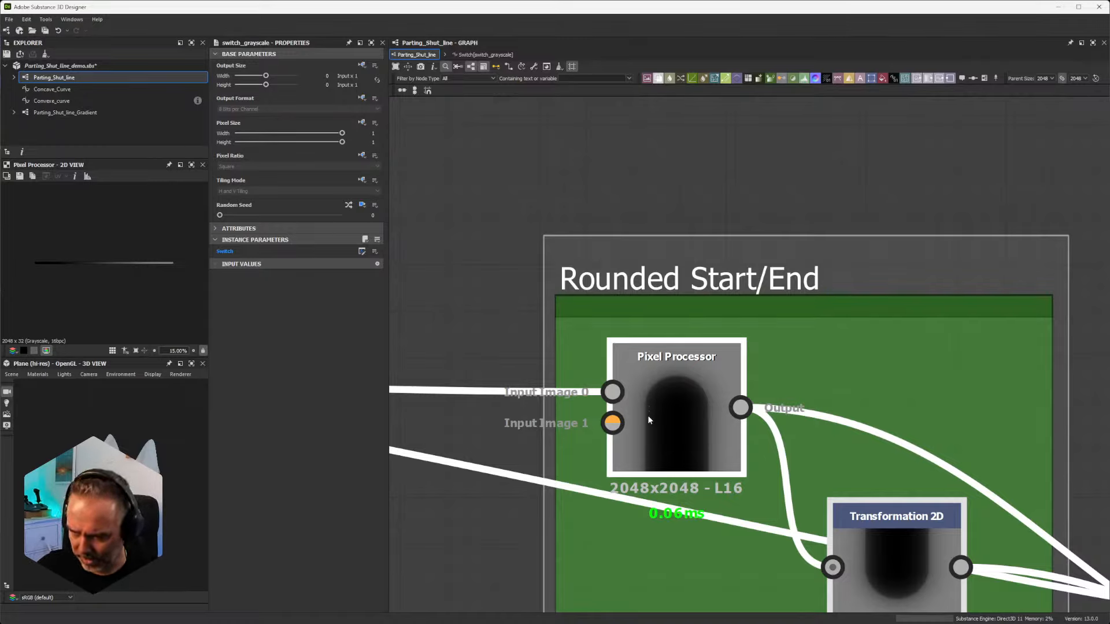
{"action": "scroll", "coordinate": [669, 403], "scroll_direction": "down", "scroll_amount": 6}
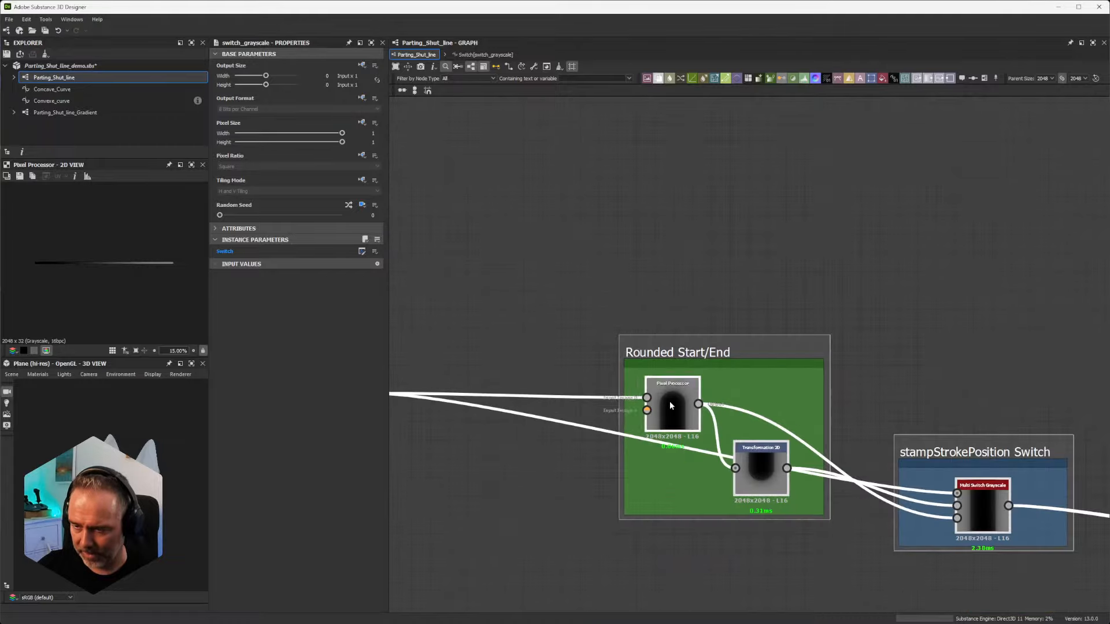
{"action": "middle_click_drag", "start_coordinate": [615, 387], "coordinate": [796, 399]}
{"action": "scroll", "coordinate": [516, 398], "scroll_direction": "up", "scroll_amount": 6}
{"action": "scroll", "coordinate": [549, 403], "scroll_direction": "down", "scroll_amount": 1}
{"action": "scroll", "coordinate": [548, 405], "scroll_direction": "down", "scroll_amount": 2}
{"action": "middle_click_drag", "start_coordinate": [925, 419], "coordinate": [665, 368]}
{"action": "scroll", "coordinate": [819, 385], "scroll_direction": "up", "scroll_amount": 4}
{"action": "scroll", "coordinate": [735, 379], "scroll_direction": "down", "scroll_amount": 4}
{"action": "scroll", "coordinate": [734, 378], "scroll_direction": "up", "scroll_amount": 4}
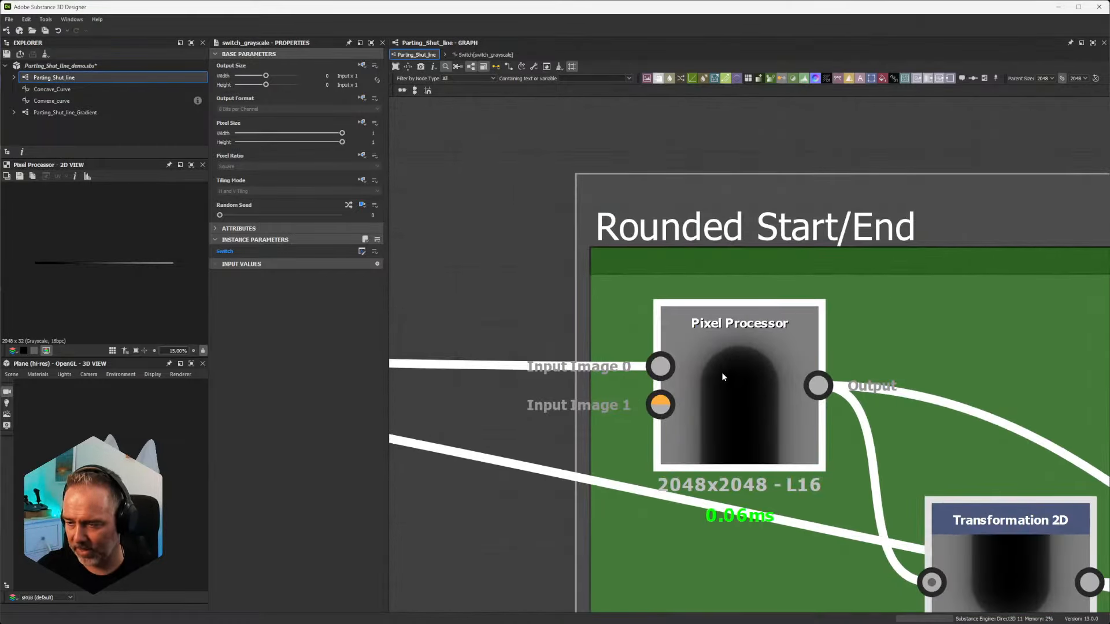
{"action": "scroll", "coordinate": [588, 376], "scroll_direction": "down", "scroll_amount": 4}
{"action": "middle_click_drag", "start_coordinate": [491, 365], "coordinate": [745, 374]}
{"action": "scroll", "coordinate": [745, 375], "scroll_direction": "up", "scroll_amount": 4}
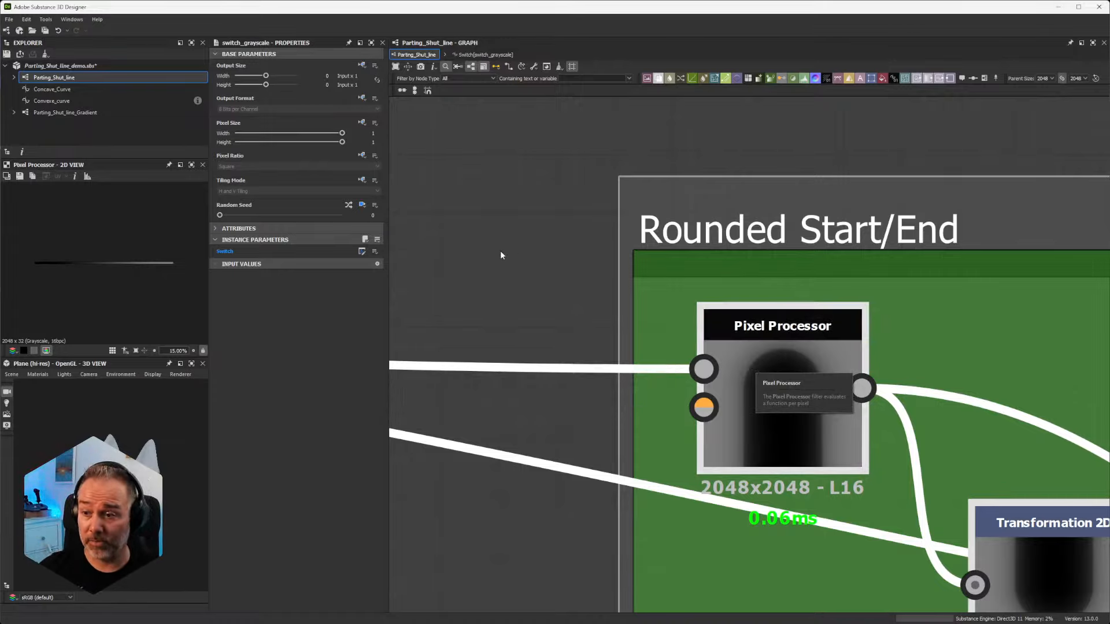
Step: Add a Cartesian To Polar Grayscale node in the empty area between Switch Grayscale and the lower Rounded Start/End frame
{"action": "middle_click_drag", "start_coordinate": [501, 254], "coordinate": [1107, 317]}
{"action": "scroll", "coordinate": [781, 260], "scroll_direction": "down", "scroll_amount": 5}
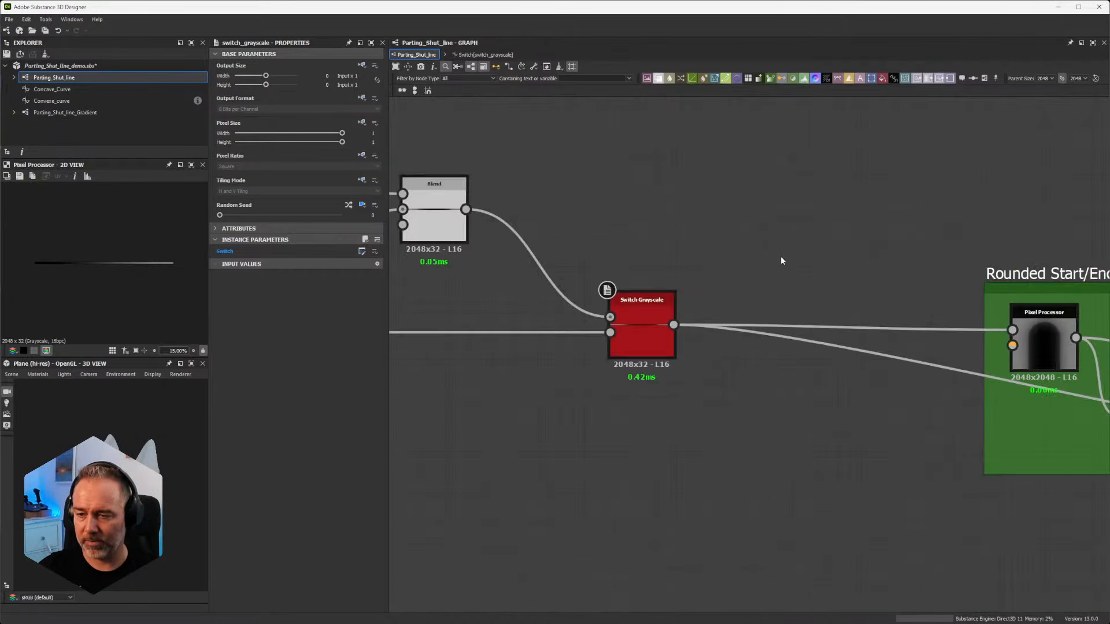
{"action": "middle_click_drag", "start_coordinate": [782, 261], "coordinate": [797, 310]}
{"action": "key", "text": "space"}
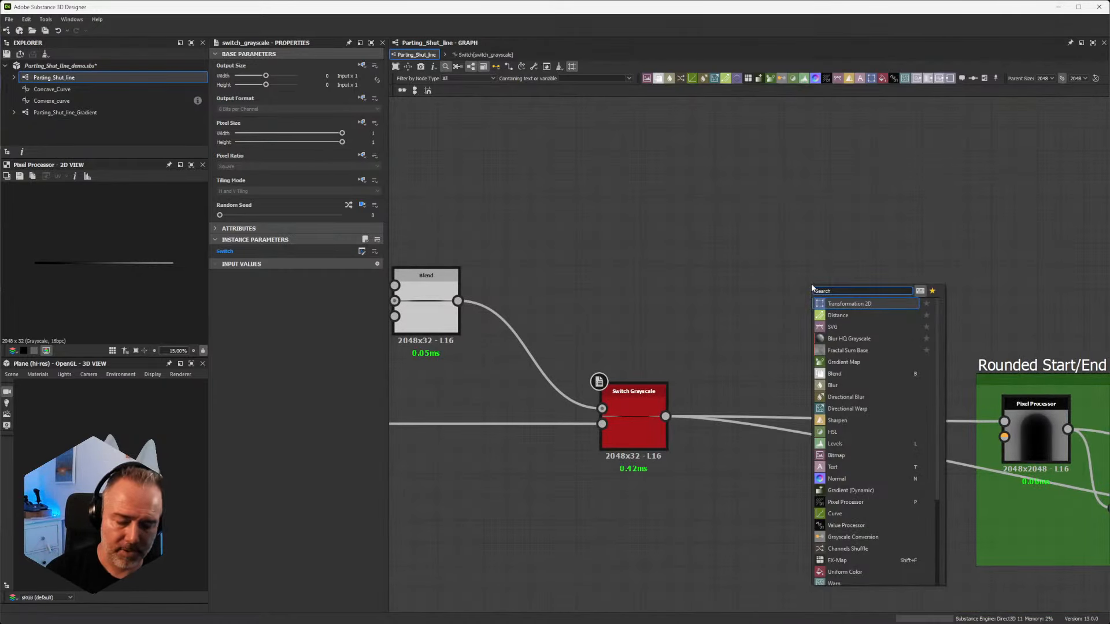
{"action": "type", "text": "cart"}
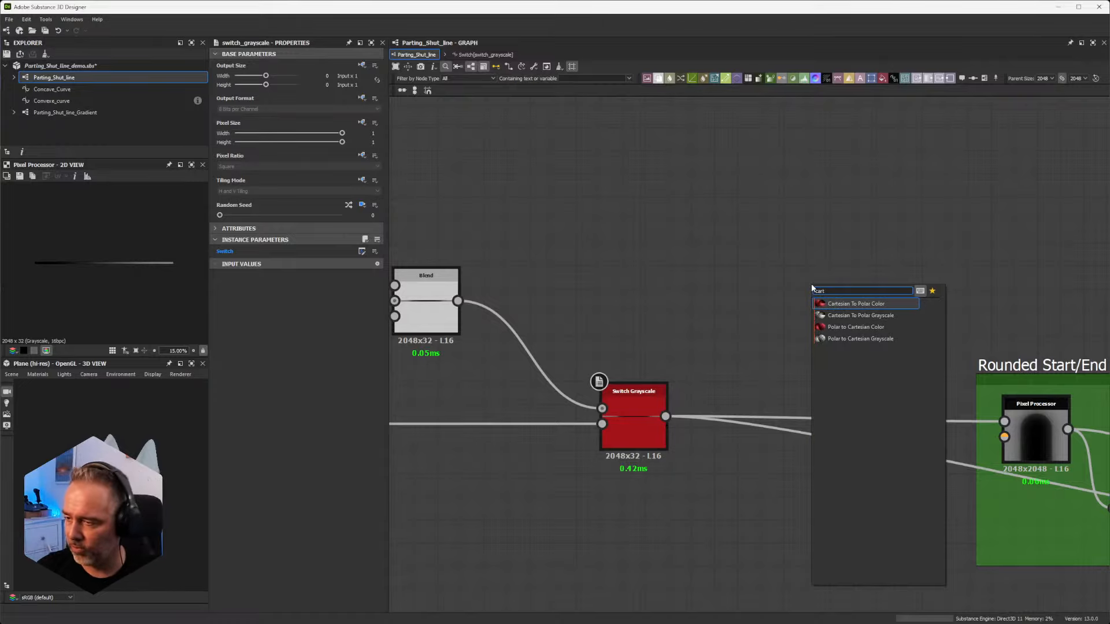
{"action": "left_click", "coordinate": [857, 316]}
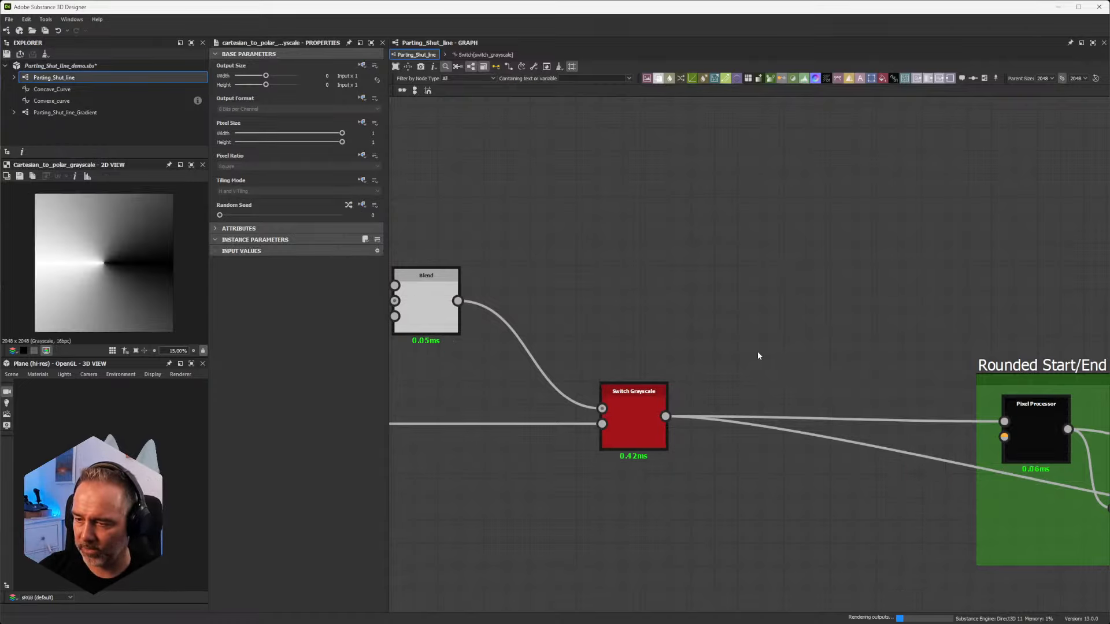
Step: Add a Cartesian To Polar Grayscale node in the empty area above the Blend and Switch Grayscale nodes
{"action": "scroll", "coordinate": [1010, 347], "scroll_direction": "down", "scroll_amount": 6}
{"action": "middle_click_drag", "start_coordinate": [1032, 340], "coordinate": [758, 305]}
{"action": "left_click", "coordinate": [757, 304]}
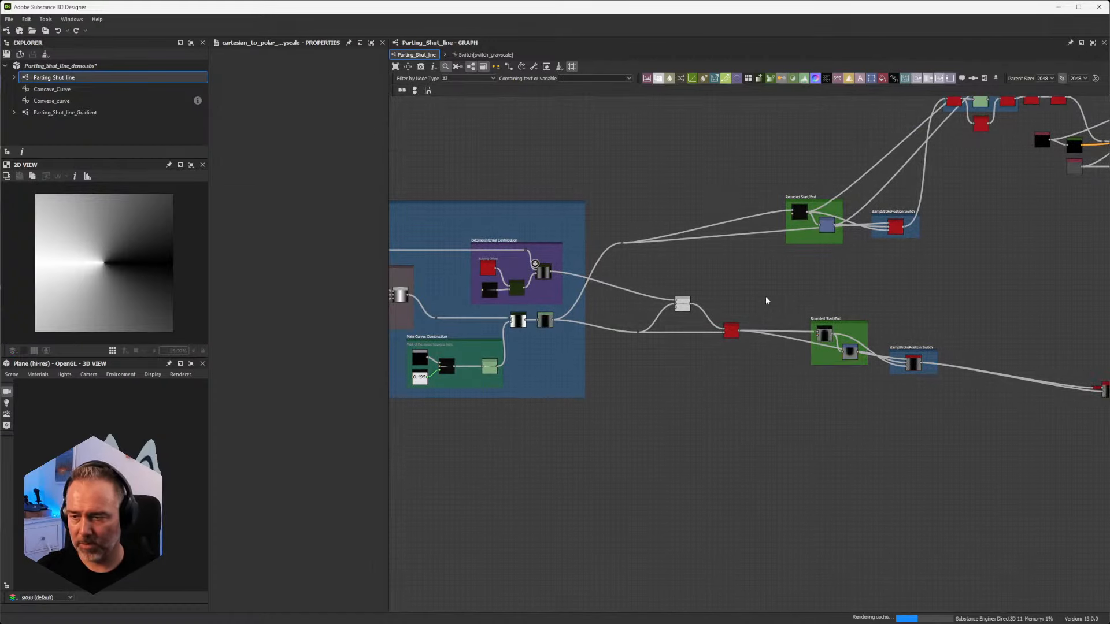
{"action": "scroll", "coordinate": [765, 318], "scroll_direction": "up", "scroll_amount": 2}
{"action": "scroll", "coordinate": [769, 321], "scroll_direction": "up", "scroll_amount": 2}
{"action": "scroll", "coordinate": [715, 316], "scroll_direction": "up", "scroll_amount": 1}
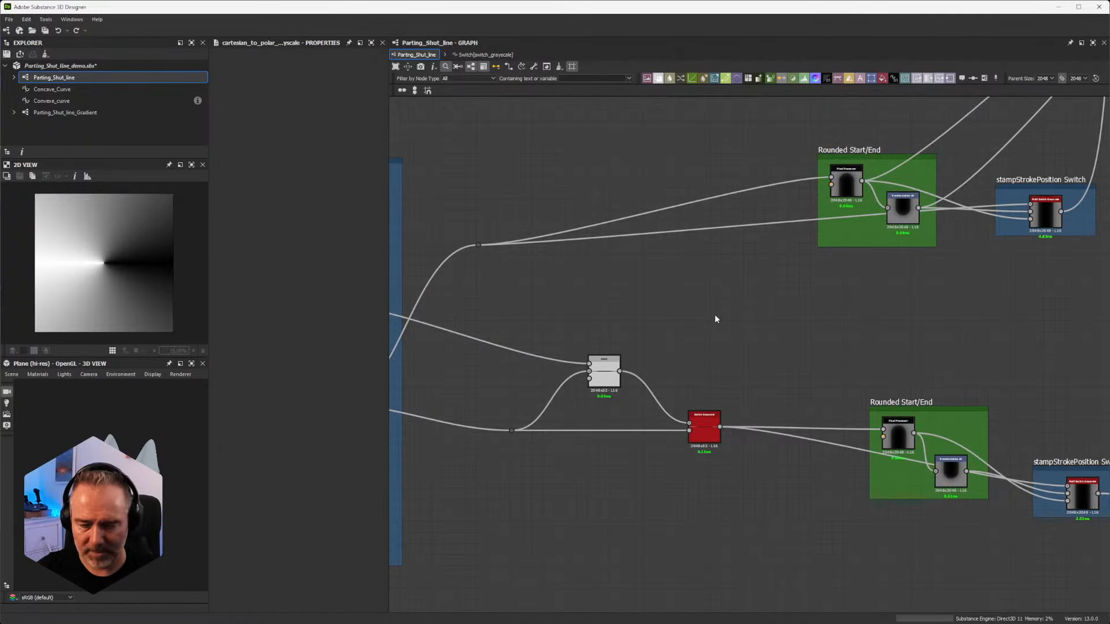
{"action": "right_click", "coordinate": [714, 314]}
{"action": "key", "text": "space"}
{"action": "type", "text": "cart"}
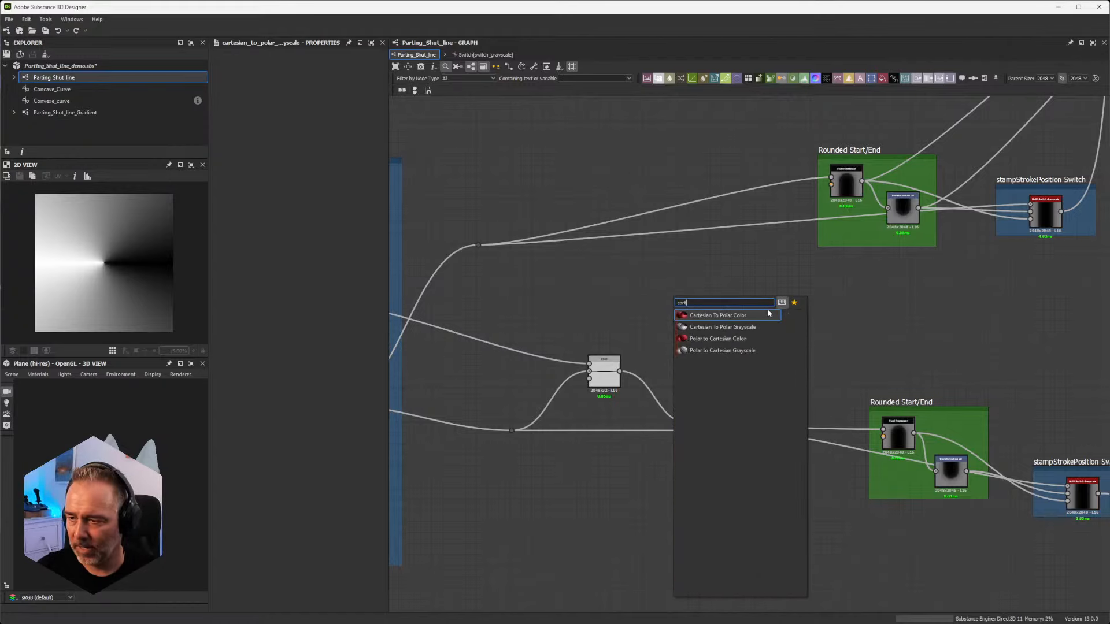
{"action": "left_click", "coordinate": [743, 327]}
{"action": "scroll", "coordinate": [737, 328], "scroll_direction": "up", "scroll_amount": 3}
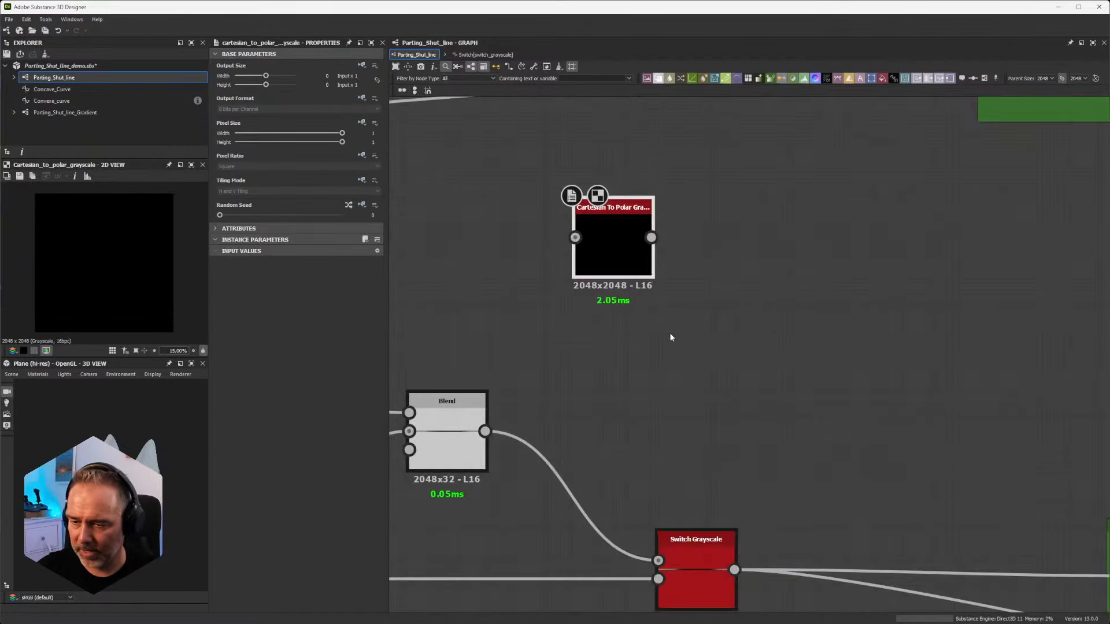
Step: Move the Cartesian To Polar Grayscale node beyond the Blend node and connect Blend's output to its input
{"action": "middle_click_drag", "start_coordinate": [613, 269], "coordinate": [795, 295]}
{"action": "left_click_drag", "start_coordinate": [795, 295], "coordinate": [895, 306]}
{"action": "left_click_drag", "start_coordinate": [672, 453], "coordinate": [883, 276]}
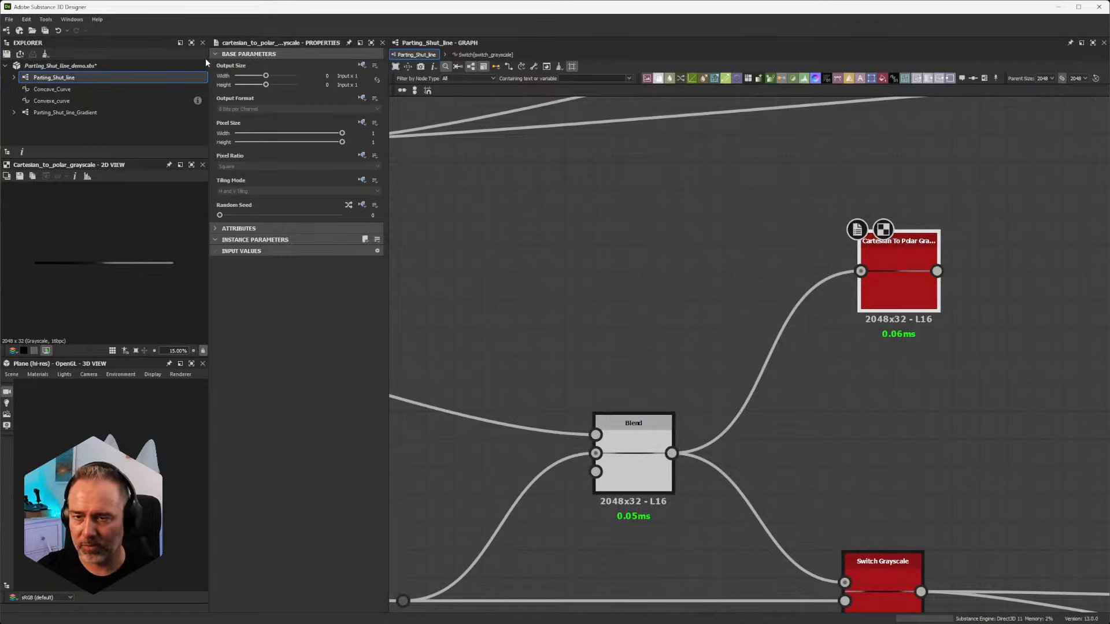
Step: Set the Cartesian To Polar Grayscale node's output size to Relative to Parent
{"action": "left_click", "coordinate": [363, 66]}
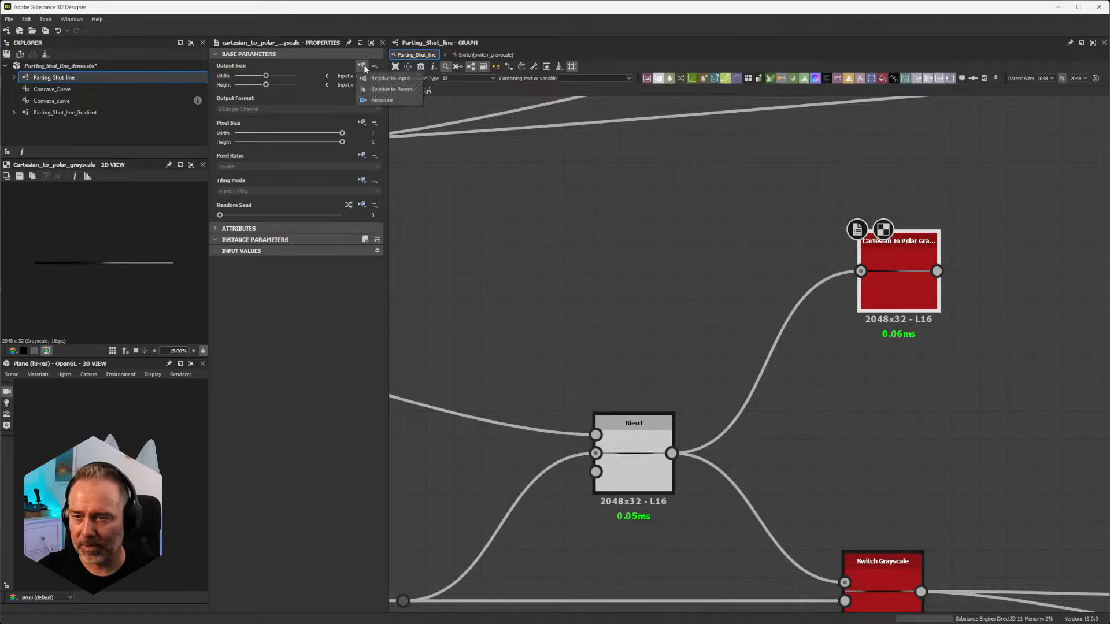
{"action": "left_click", "coordinate": [391, 90]}
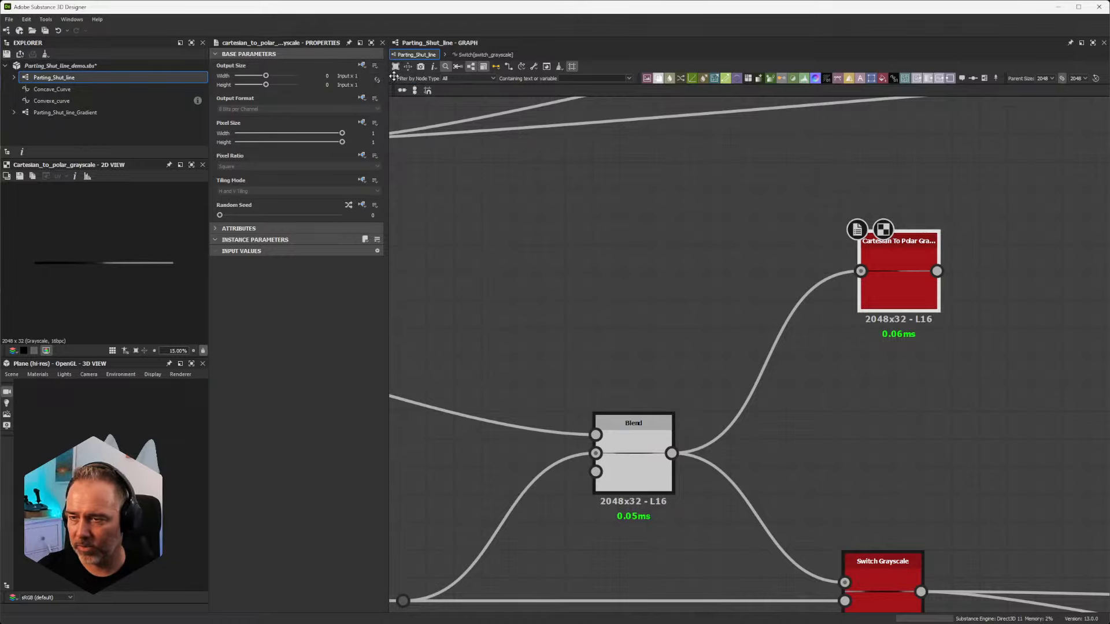
{"action": "left_click", "coordinate": [363, 66]}
{"action": "left_click", "coordinate": [369, 92]}
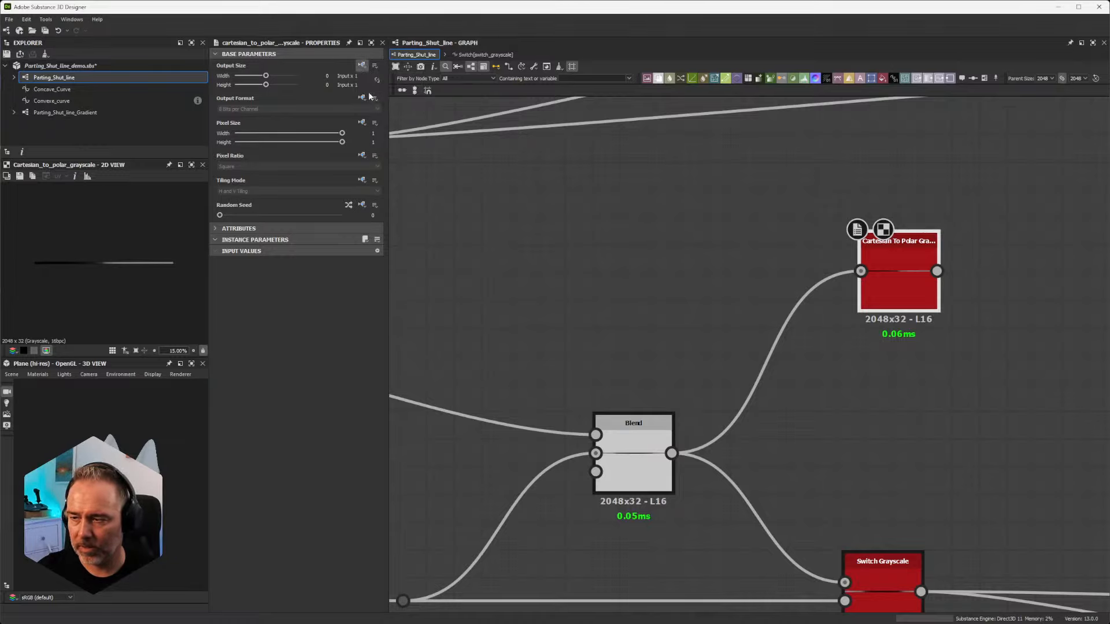
{"action": "scroll", "coordinate": [900, 279], "scroll_direction": "up", "scroll_amount": 1}
{"action": "scroll", "coordinate": [900, 279], "scroll_direction": "down", "scroll_amount": 2}
{"action": "scroll", "coordinate": [789, 312], "scroll_direction": "up", "scroll_amount": 2}
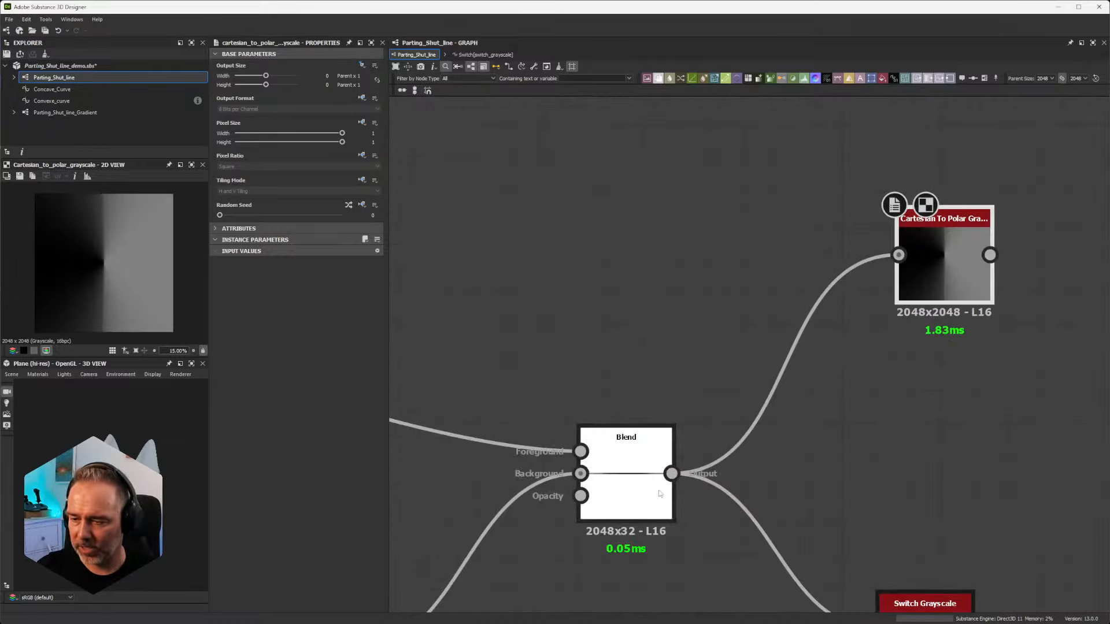
Step: Set the Blend node's output size to Absolute at 256 x 256 px
{"action": "left_click", "coordinate": [791, 318]}
{"action": "key", "text": "space"}
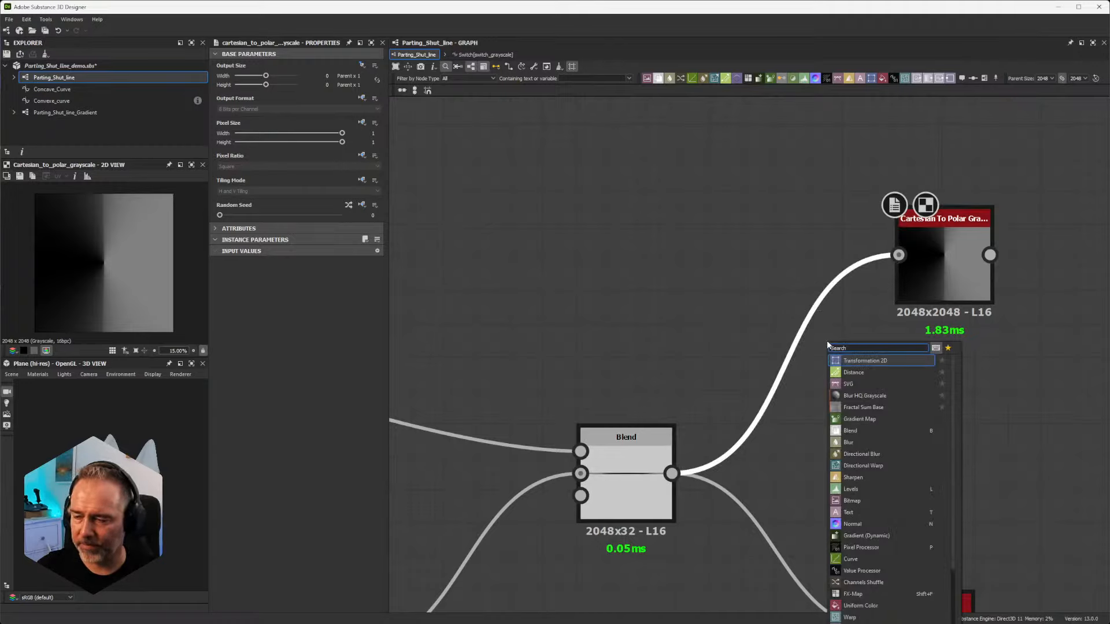
{"action": "left_click", "coordinate": [735, 199]}
{"action": "left_click", "coordinate": [633, 442]}
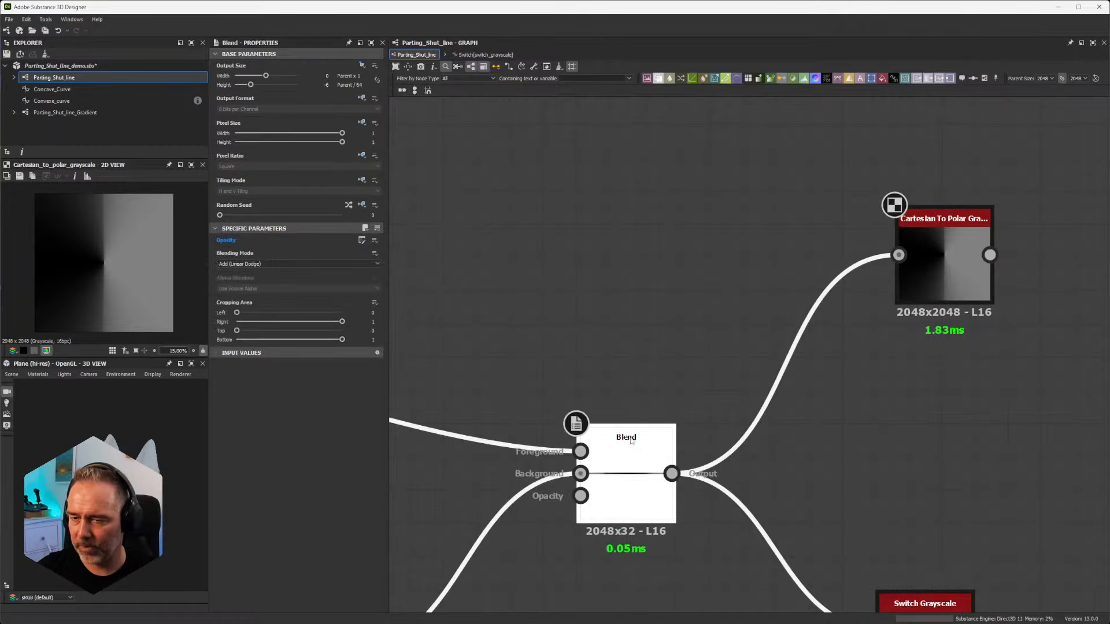
{"action": "left_click", "coordinate": [361, 65]}
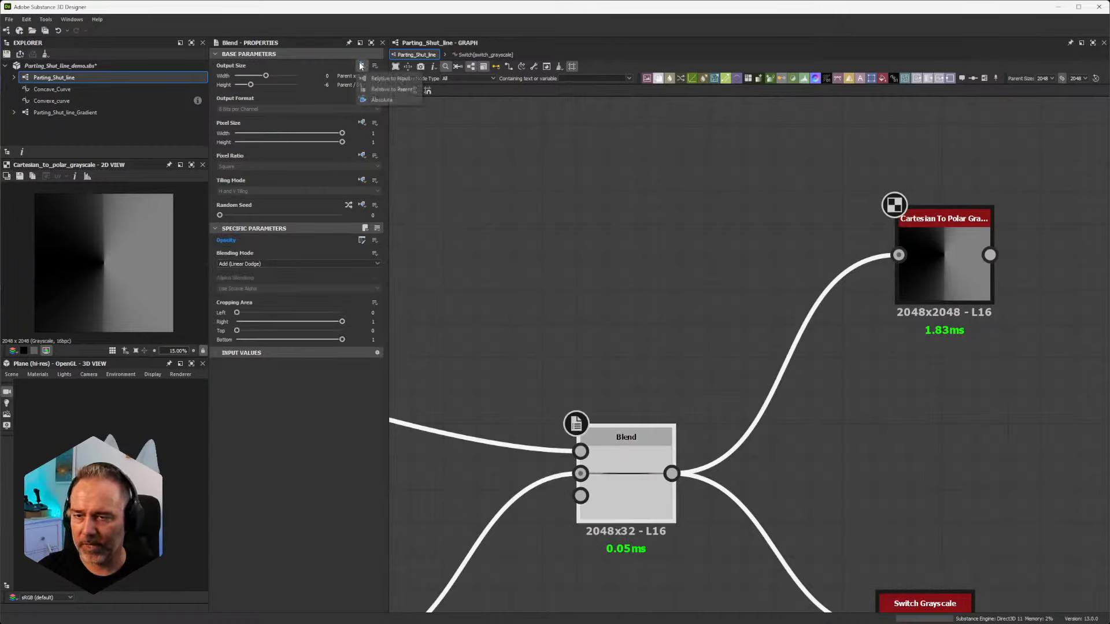
{"action": "left_click", "coordinate": [390, 90]}
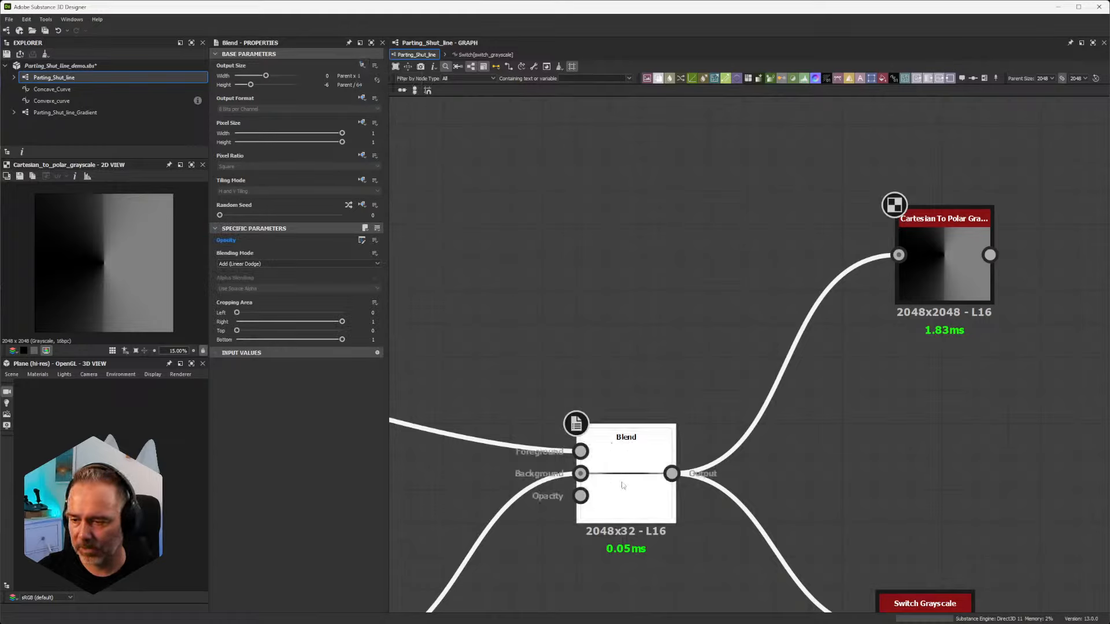
{"action": "left_click", "coordinate": [362, 65]}
{"action": "left_click", "coordinate": [391, 101]}
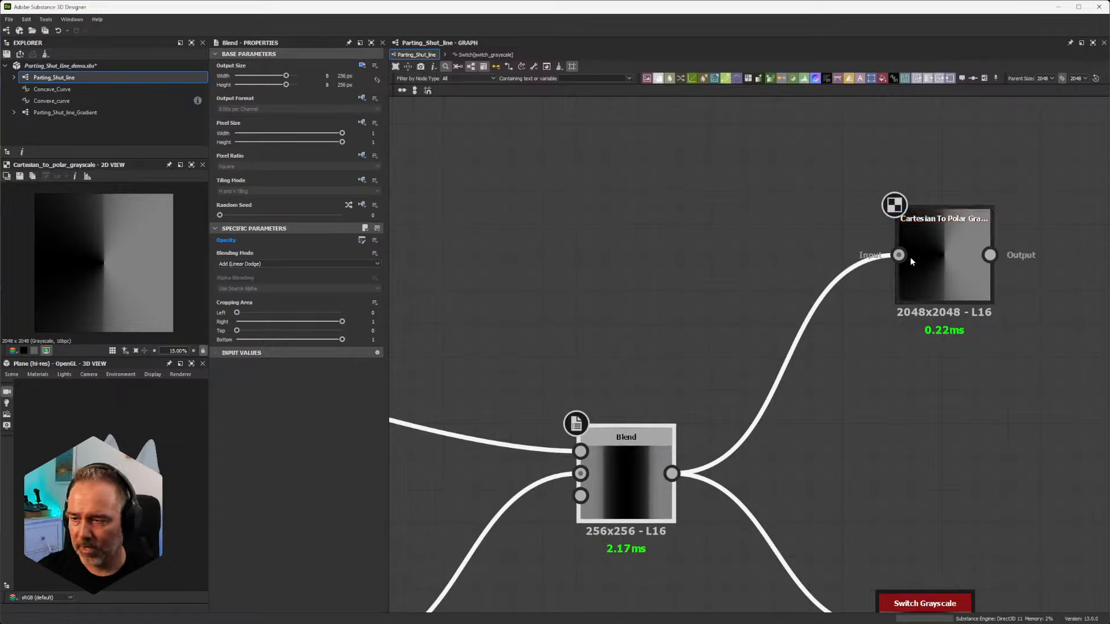
Step: Insert a Transformation 2D node rotated 90 degrees between Blend and Cartesian To Polar Grayscale, and preview the polar result
{"action": "key", "text": "space"}
{"action": "type", "text": "tran"}
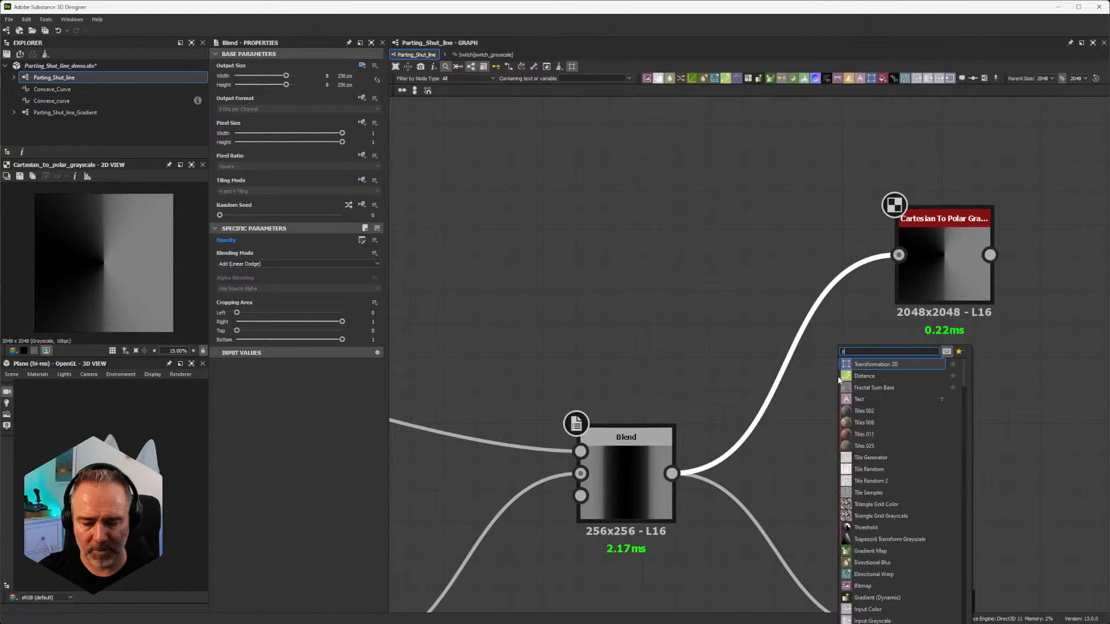
{"action": "left_click", "coordinate": [876, 363]}
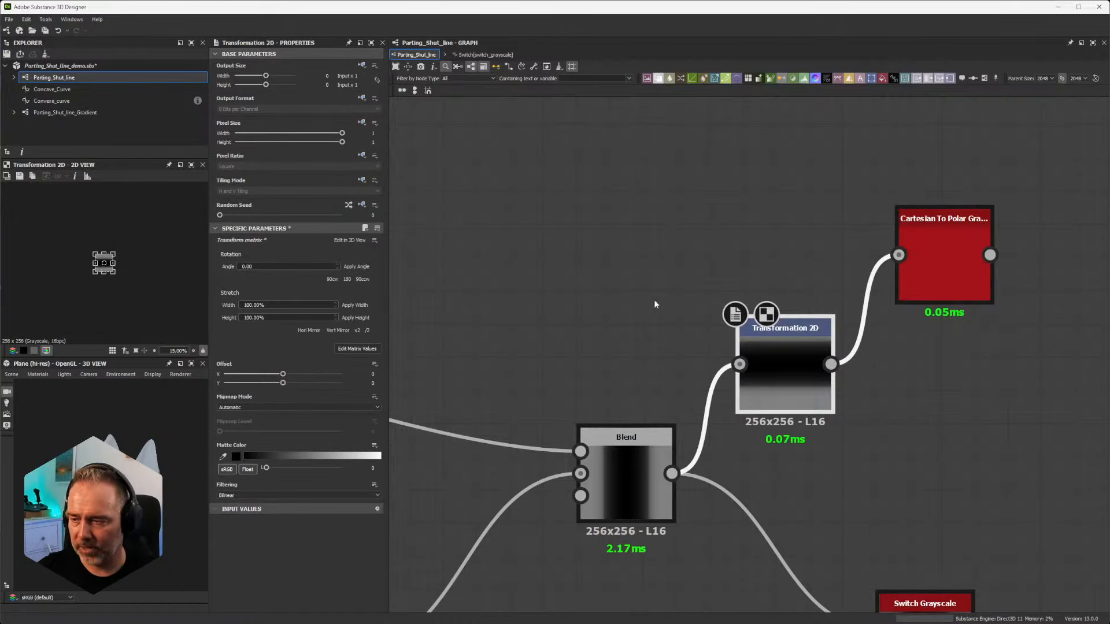
{"action": "double_click", "coordinate": [945, 233]}
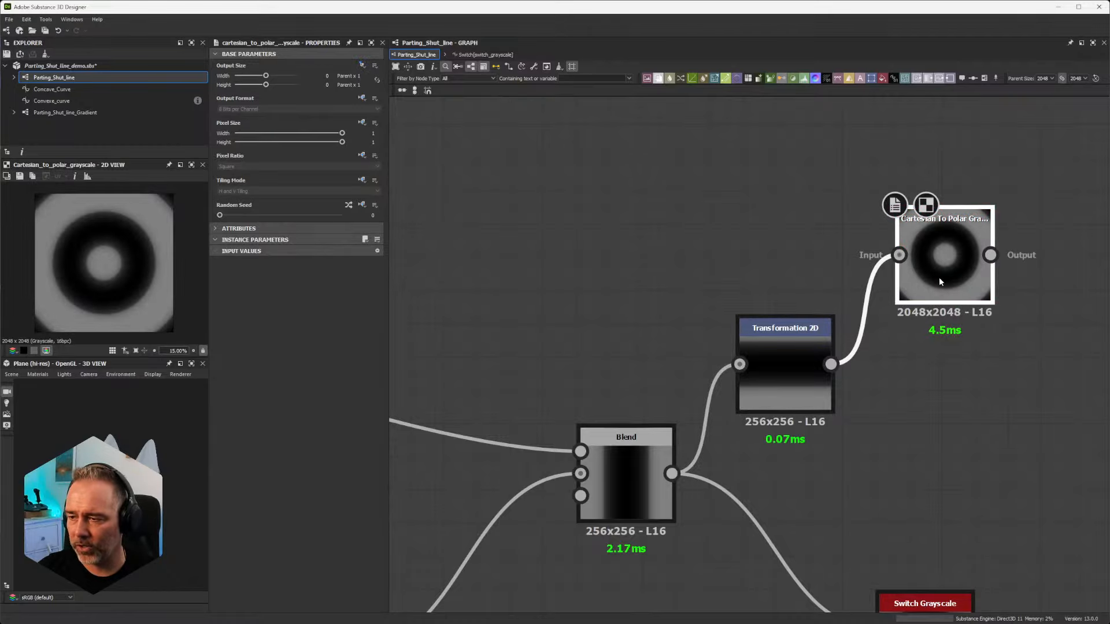
{"action": "scroll", "coordinate": [939, 278], "scroll_direction": "down", "scroll_amount": 4}
{"action": "middle_click_drag", "start_coordinate": [1009, 366], "coordinate": [833, 332]}
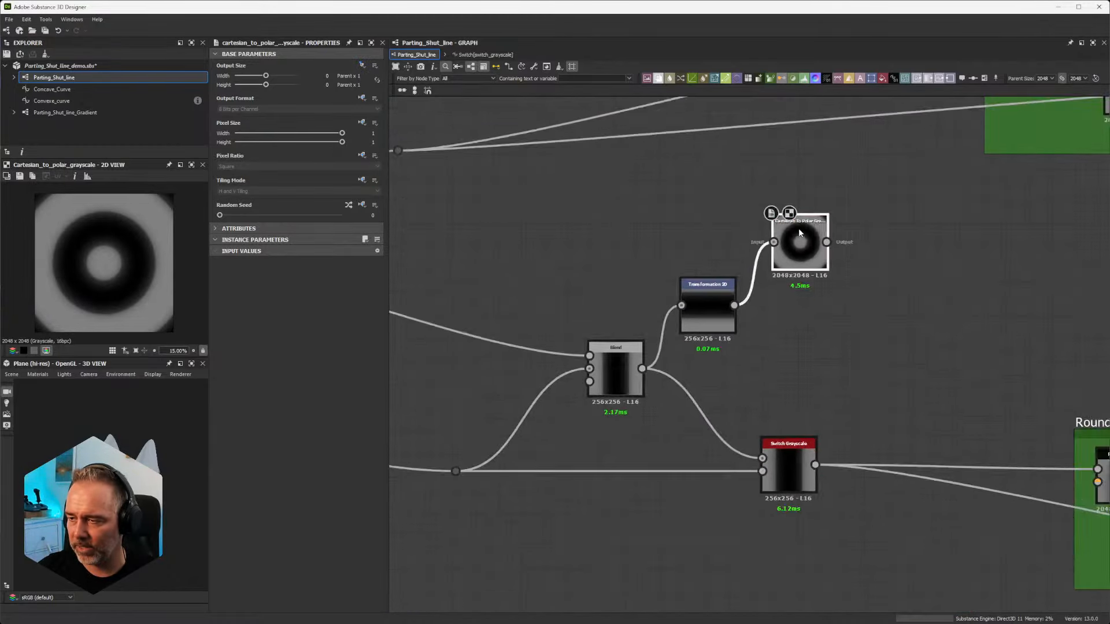
{"action": "scroll", "coordinate": [800, 233], "scroll_direction": "up", "scroll_amount": 3}
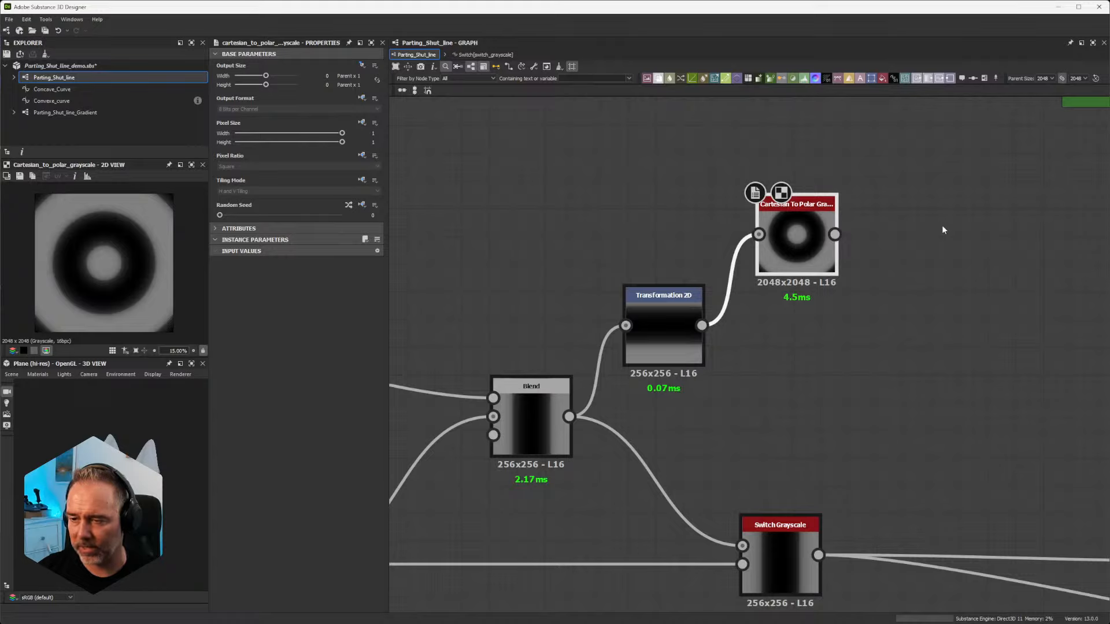
{"action": "left_click_drag", "start_coordinate": [955, 163], "coordinate": [615, 370]}
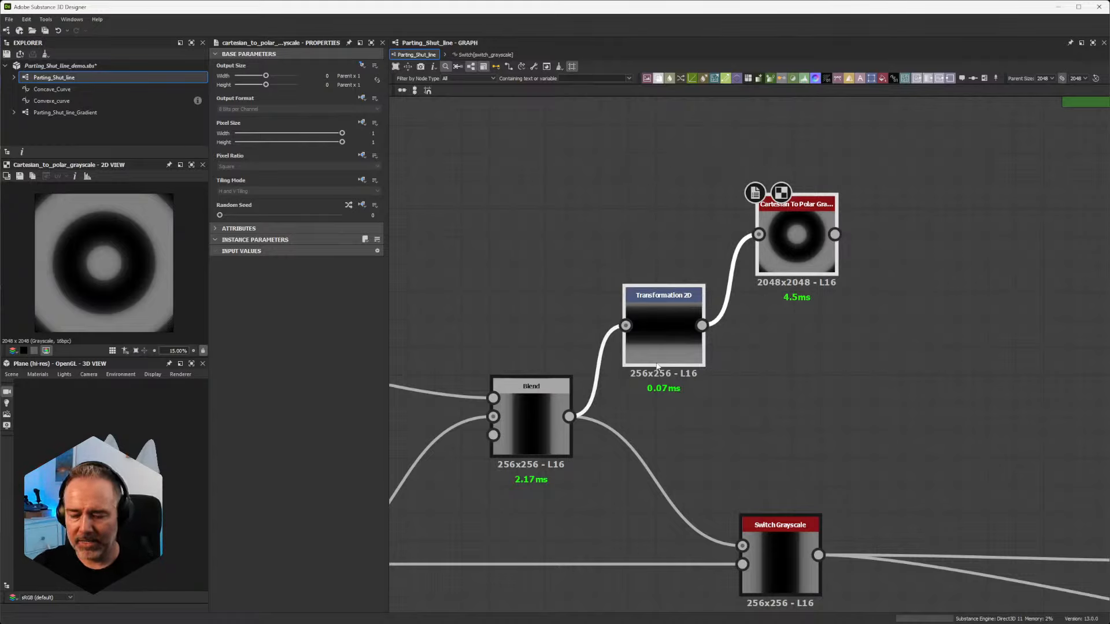
Step: Undo the Transformation 2D insertion, Blend's absolute output size and the link to Cartesian To Polar Grayscale
{"action": "key", "text": "ctrl+z"}
{"action": "key", "text": "ctrl+z"}
{"action": "key", "text": "ctrl+z"}
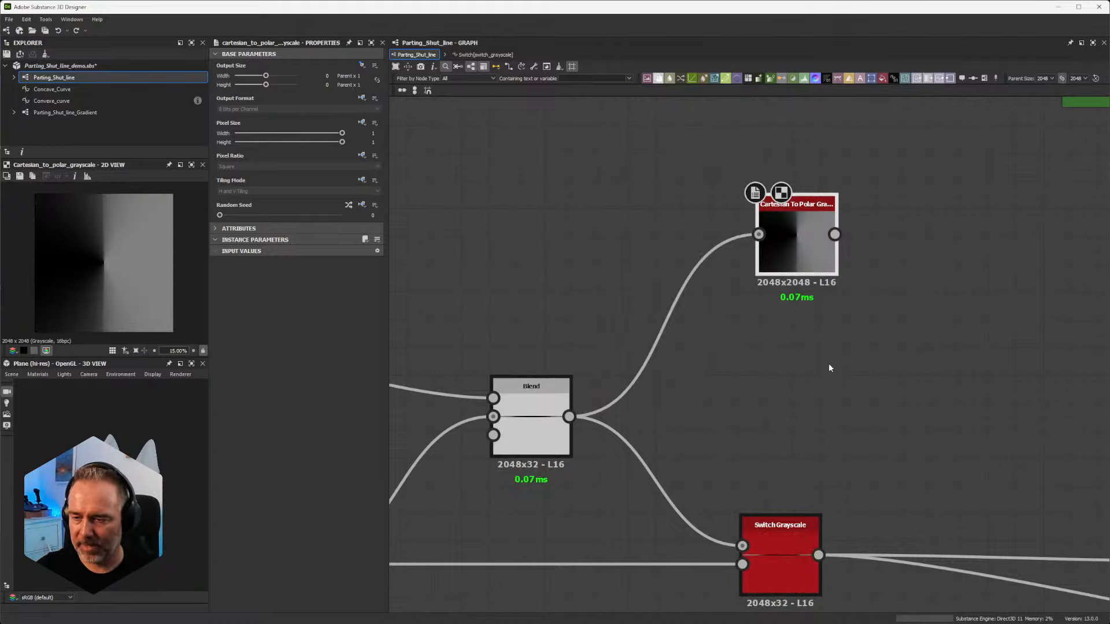
Step: Open the per-pixel function of the Pixel Processor in the lower Rounded Start/End frame and examine its Carthesian to Polar section
{"action": "middle_click_drag", "start_coordinate": [804, 450], "coordinate": [873, 288]}
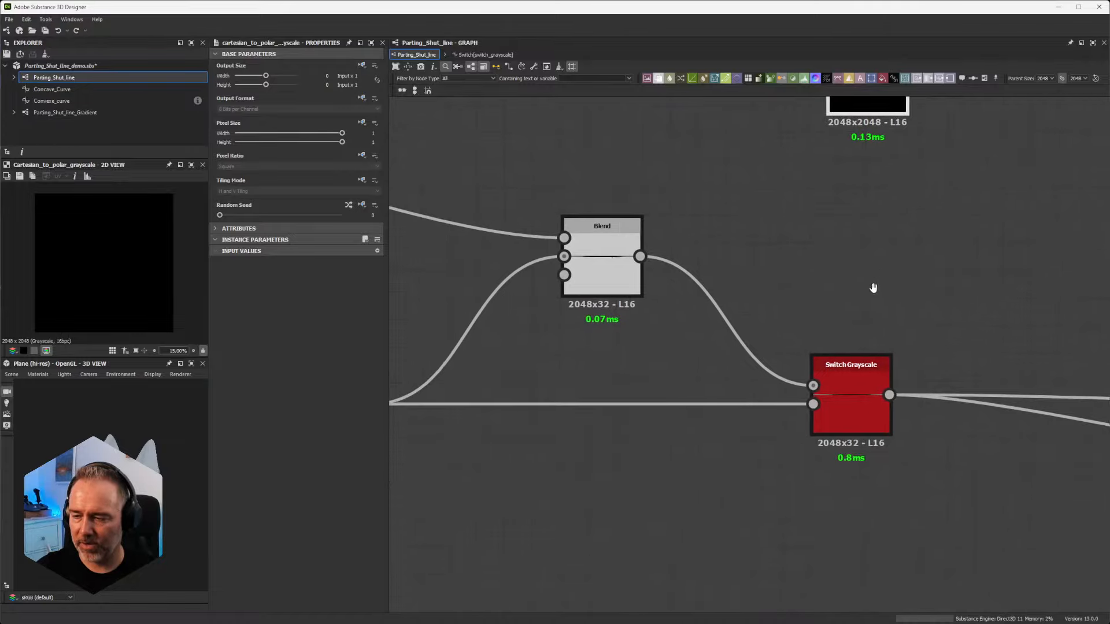
{"action": "scroll", "coordinate": [873, 317], "scroll_direction": "up", "scroll_amount": 4}
{"action": "scroll", "coordinate": [873, 317], "scroll_direction": "down", "scroll_amount": 4}
{"action": "middle_click_drag", "start_coordinate": [995, 330], "coordinate": [490, 256]}
{"action": "scroll", "coordinate": [491, 256], "scroll_direction": "down", "scroll_amount": 3}
{"action": "middle_click_drag", "start_coordinate": [718, 290], "coordinate": [818, 292]}
{"action": "scroll", "coordinate": [697, 305], "scroll_direction": "up", "scroll_amount": 5}
{"action": "left_click", "coordinate": [791, 314]}
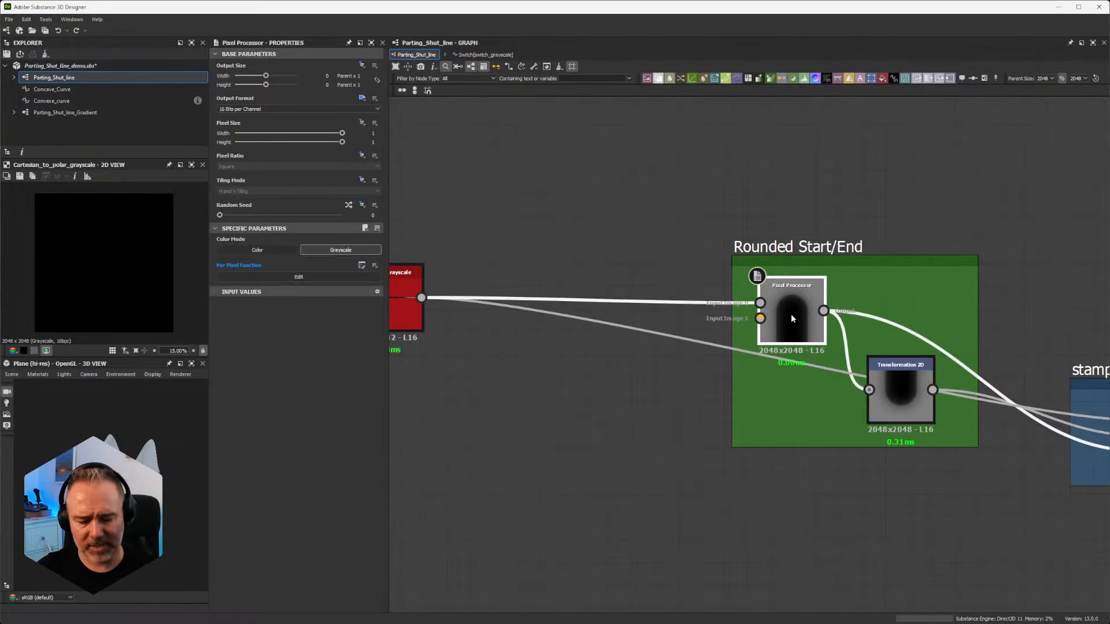
{"action": "double_click", "coordinate": [791, 314]}
{"action": "scroll", "coordinate": [647, 230], "scroll_direction": "up", "scroll_amount": 2}
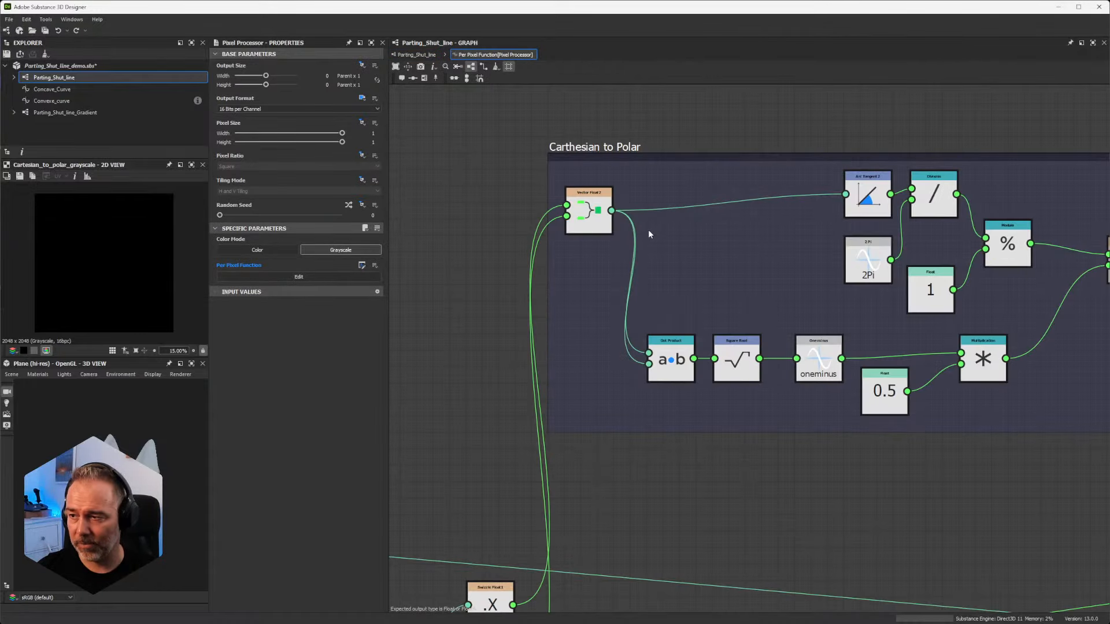
{"action": "scroll", "coordinate": [771, 384], "scroll_direction": "down", "scroll_amount": 4}
{"action": "scroll", "coordinate": [733, 391], "scroll_direction": "up", "scroll_amount": 2}
Step: Search the function nodes for "carth" and "cart", and close the search without adding a node
{"action": "key", "text": "space"}
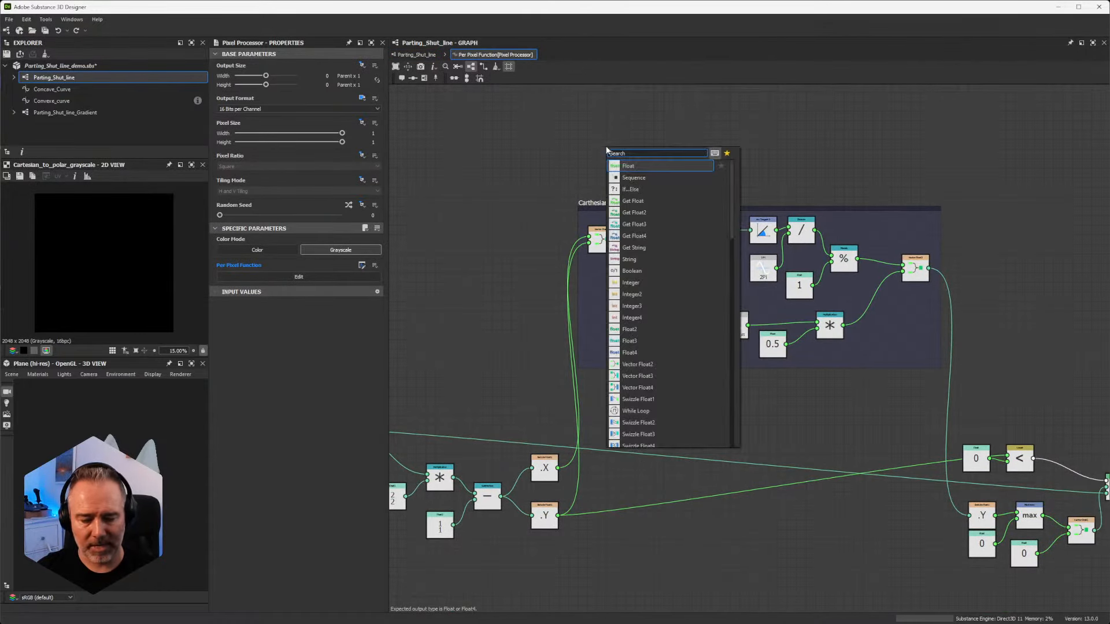
{"action": "type", "text": "carth"}
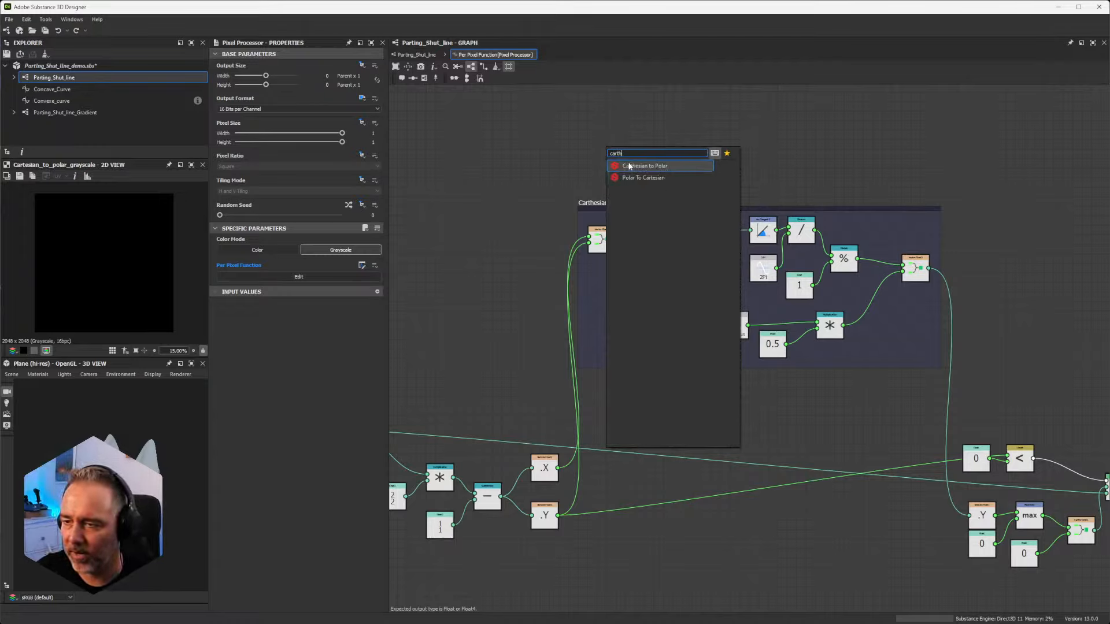
{"action": "key", "text": "BackSpace"}
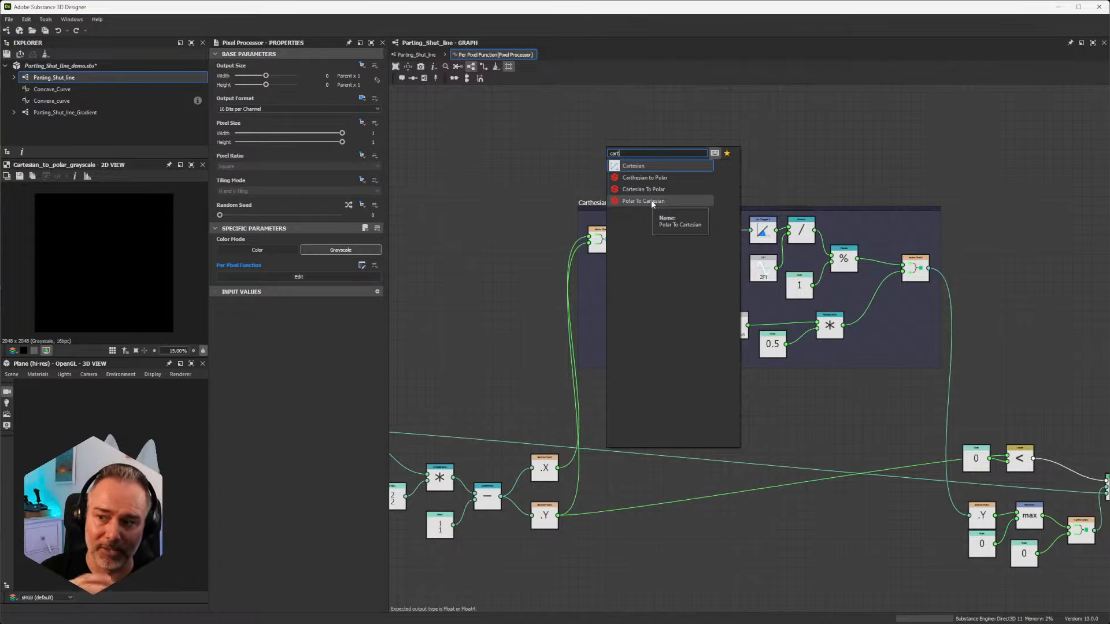
{"action": "left_click", "coordinate": [798, 165]}
Step: Select the Carthesian to Polar frame's nodes, and examine the $pos, multiply, subtract, .X and .Y nodes that feed it
{"action": "left_click_drag", "start_coordinate": [533, 141], "coordinate": [969, 384]}
{"action": "middle_click_drag", "start_coordinate": [672, 363], "coordinate": [959, 312]}
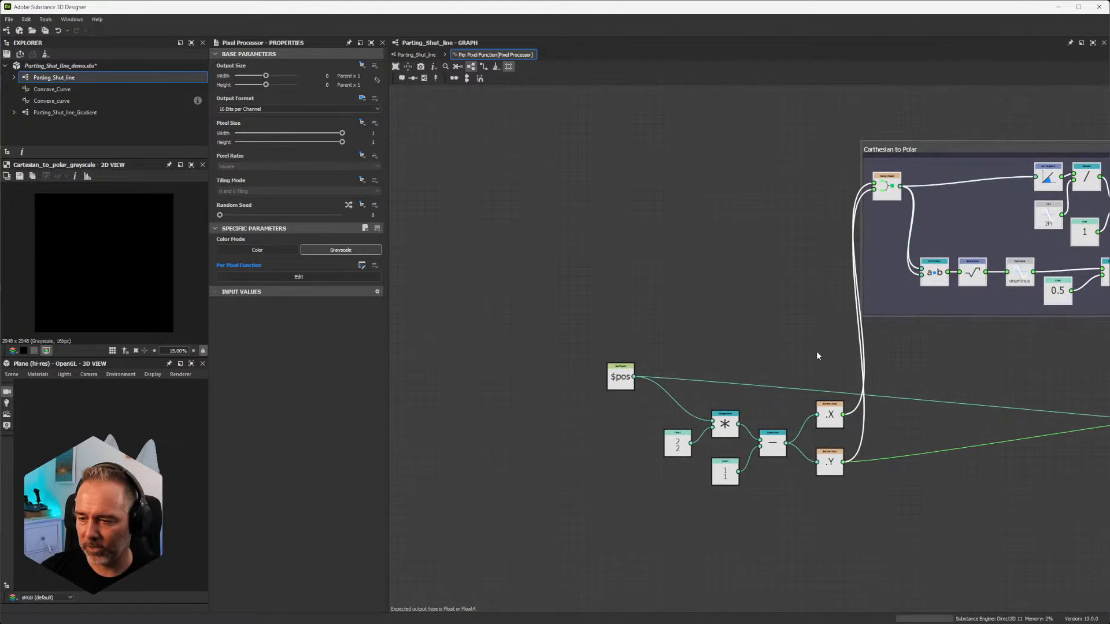
{"action": "scroll", "coordinate": [815, 353], "scroll_direction": "up", "scroll_amount": 3}
{"action": "middle_click_drag", "start_coordinate": [838, 403], "coordinate": [805, 304]}
{"action": "left_click_drag", "start_coordinate": [878, 560], "coordinate": [541, 316]}
{"action": "scroll", "coordinate": [541, 316], "scroll_direction": "down", "scroll_amount": 3}
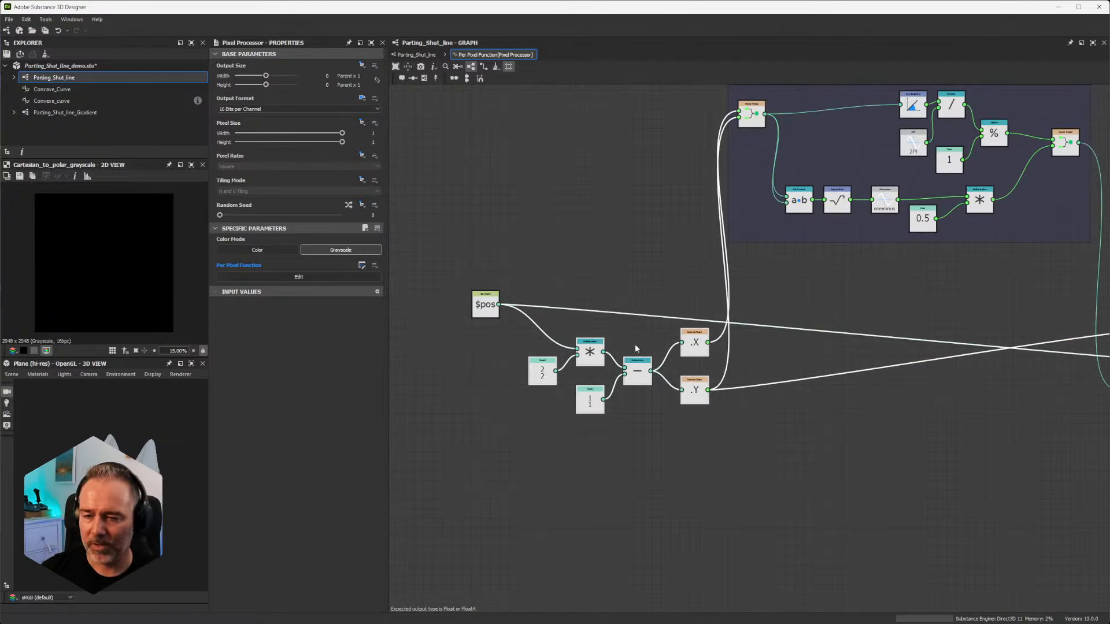
Step: Move the $pos node up and away from the multiply node it feeds
{"action": "left_click_drag", "start_coordinate": [479, 306], "coordinate": [450, 268]}
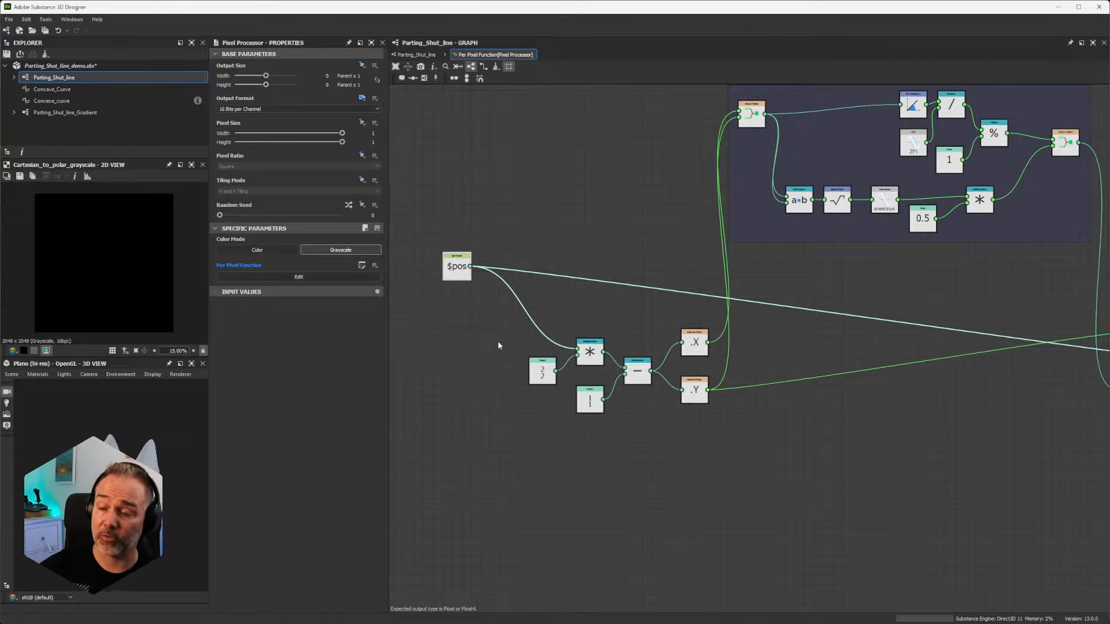
{"action": "middle_click_drag", "start_coordinate": [791, 512], "coordinate": [612, 558]}
{"action": "scroll", "coordinate": [828, 287], "scroll_direction": "down", "scroll_amount": 3}
{"action": "middle_click_drag", "start_coordinate": [842, 281], "coordinate": [796, 353]}
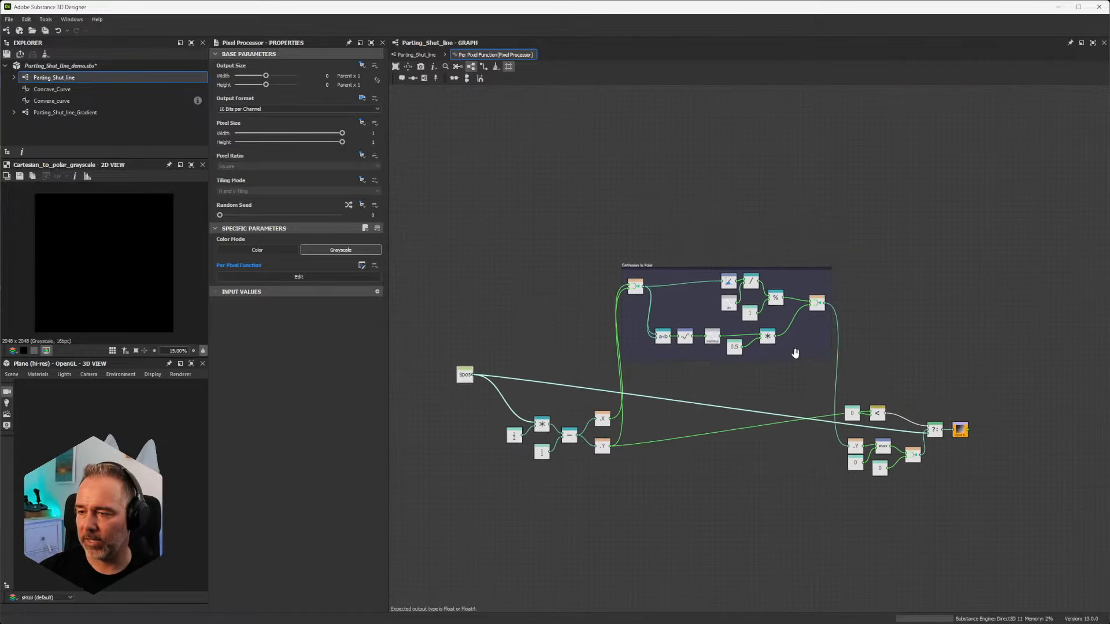
Step: Examine the less-than comparison, If...Else and Sample Gray nodes, and select the .Y, max, zero floats and Vector Float2 nodes
{"action": "scroll", "coordinate": [696, 267], "scroll_direction": "up", "scroll_amount": 3}
{"action": "middle_click_drag", "start_coordinate": [1004, 449], "coordinate": [698, 230]}
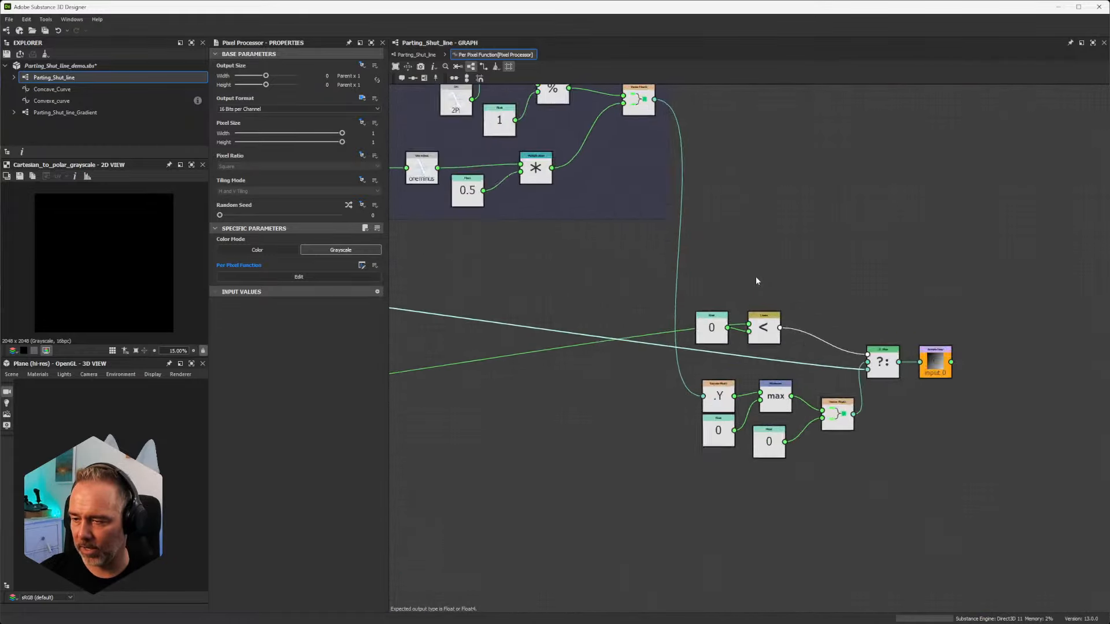
{"action": "scroll", "coordinate": [755, 276], "scroll_direction": "up", "scroll_amount": 3}
{"action": "middle_click_drag", "start_coordinate": [804, 369], "coordinate": [796, 238]}
{"action": "scroll", "coordinate": [796, 238], "scroll_direction": "down", "scroll_amount": 1}
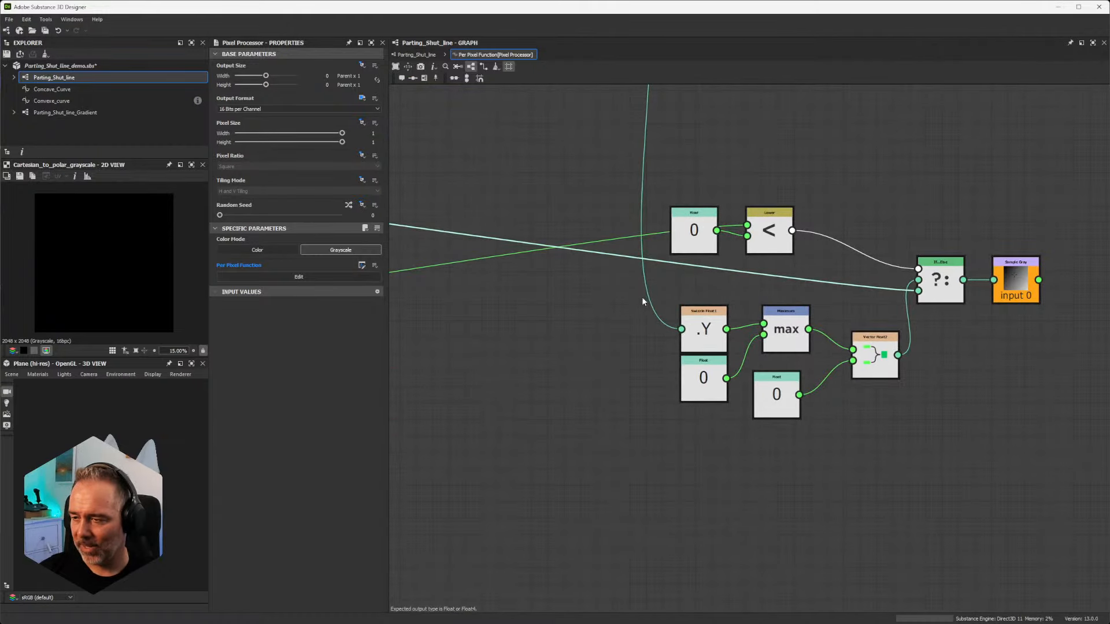
{"action": "left_click_drag", "start_coordinate": [641, 297], "coordinate": [894, 442]}
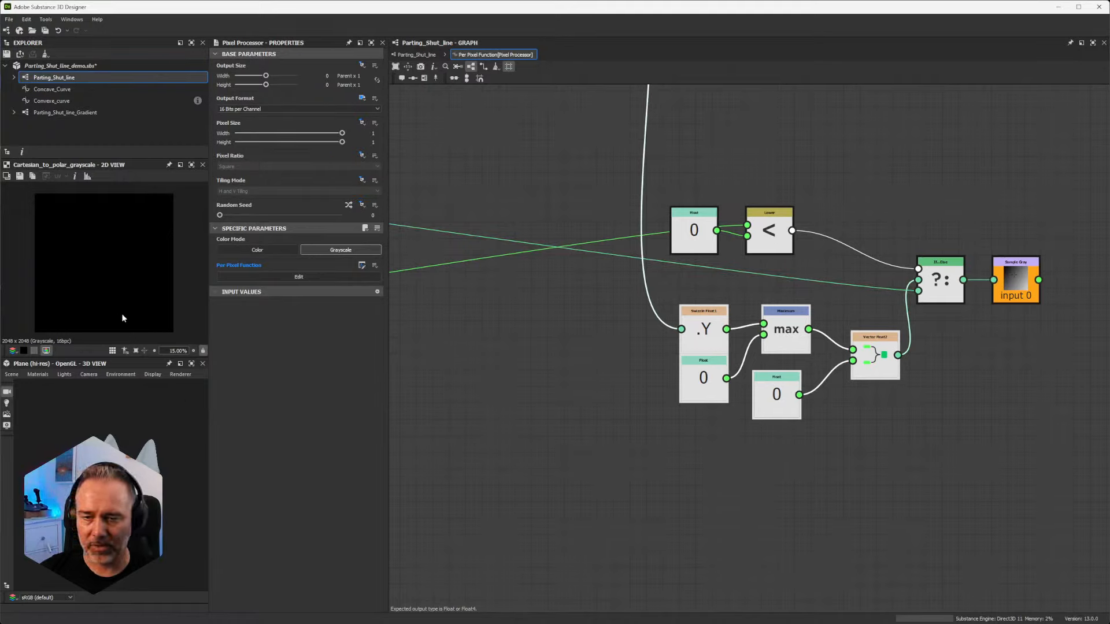
Step: Return to the Parting_Shut_line graph and preview the output of the Pixel Processor in the Rounded Start/End frame
{"action": "left_click", "coordinate": [415, 55]}
{"action": "double_click", "coordinate": [783, 318]}
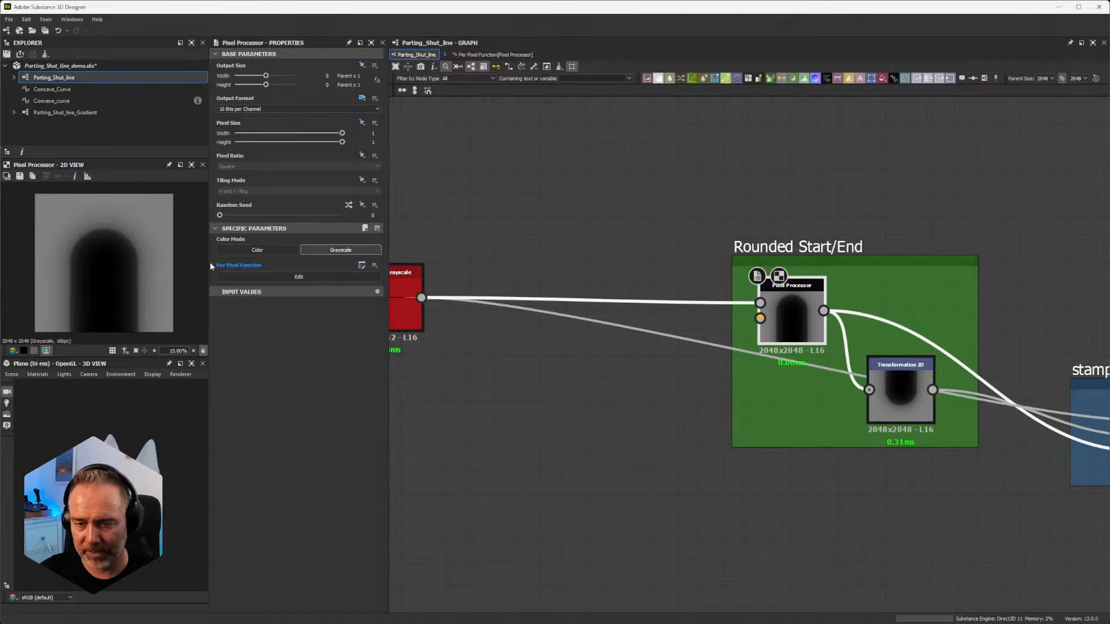
Step: Examine the Pixel Processor and the Transformation 2D node it feeds in the Rounded Start/End frame
{"action": "scroll", "coordinate": [720, 441], "scroll_direction": "down", "scroll_amount": 3}
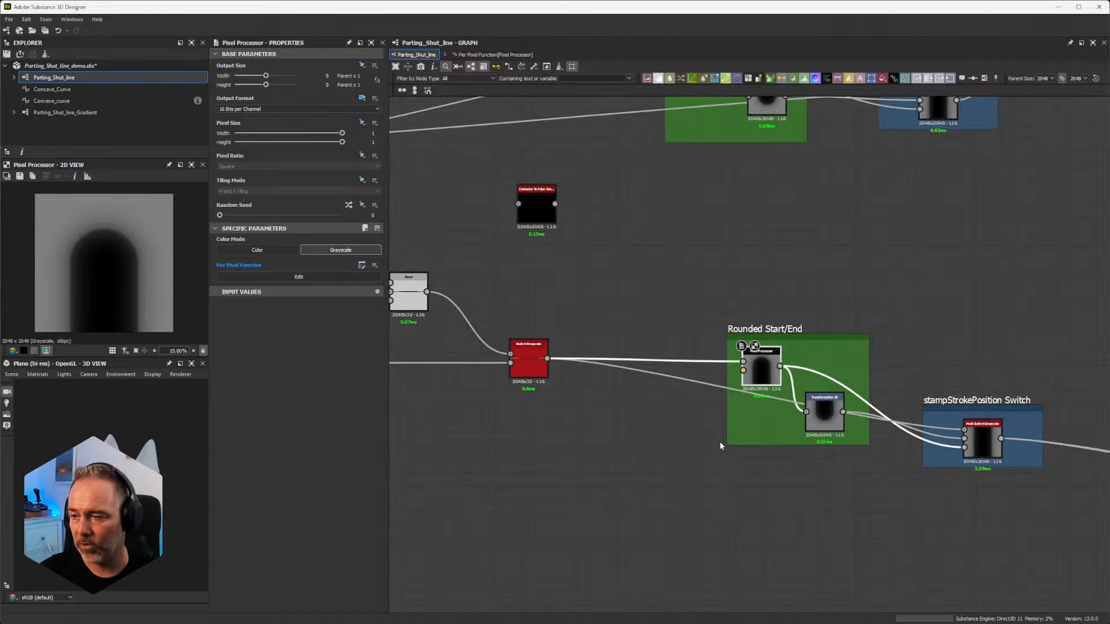
{"action": "scroll", "coordinate": [720, 442], "scroll_direction": "up", "scroll_amount": 1}
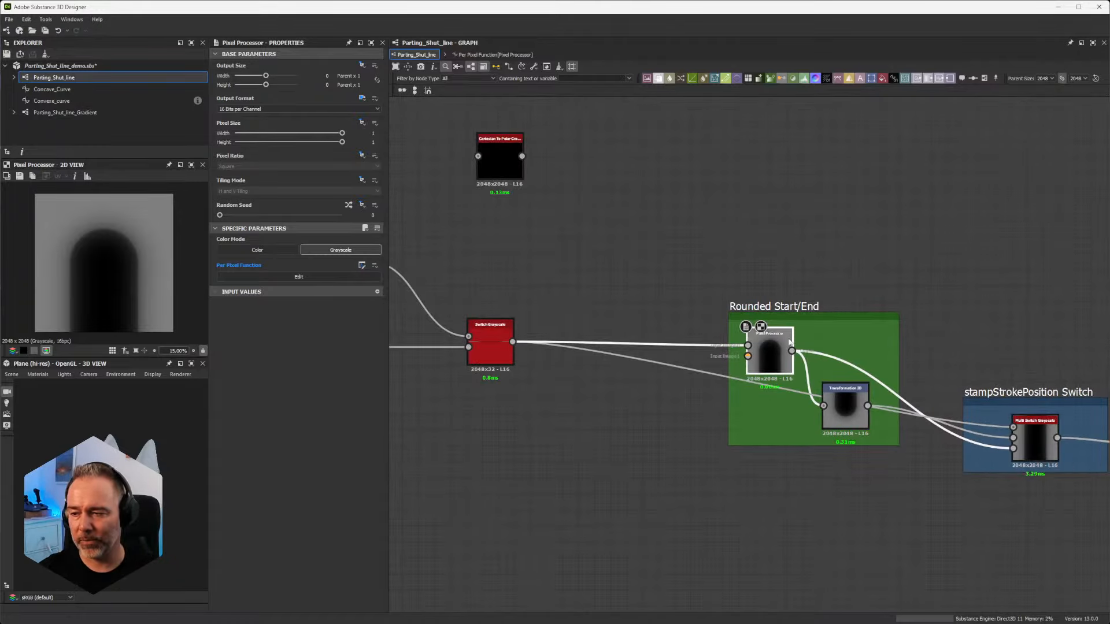
{"action": "scroll", "coordinate": [773, 347], "scroll_direction": "up", "scroll_amount": 2}
{"action": "scroll", "coordinate": [778, 364], "scroll_direction": "down", "scroll_amount": 2}
{"action": "middle_click_drag", "start_coordinate": [779, 364], "coordinate": [717, 355]}
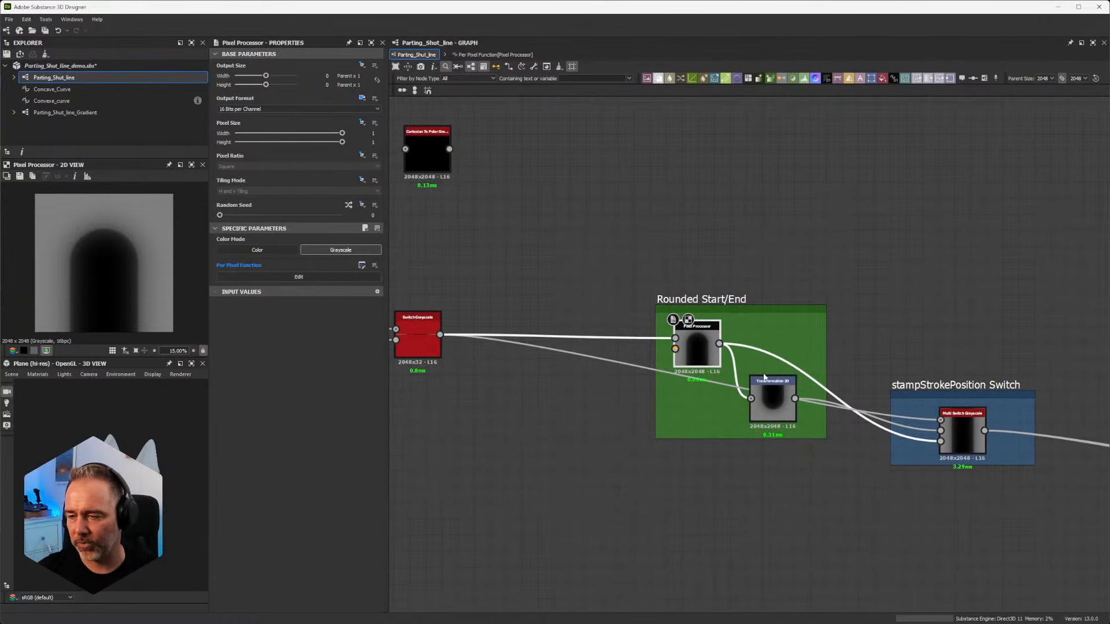
{"action": "scroll", "coordinate": [764, 377], "scroll_direction": "up", "scroll_amount": 4}
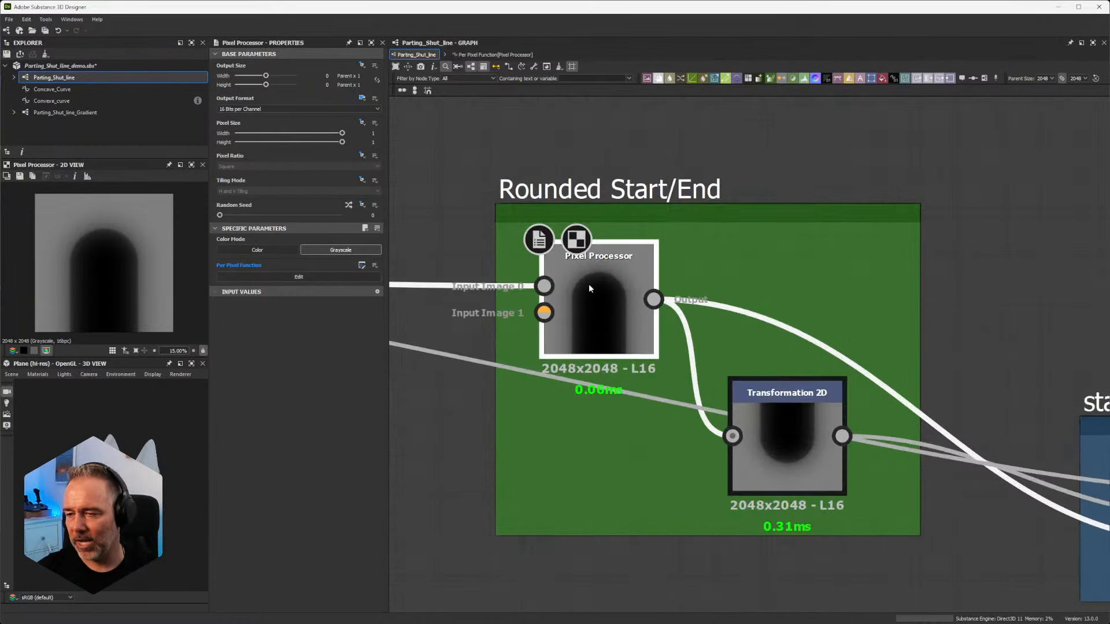
{"action": "left_click", "coordinate": [796, 431]}
{"action": "left_click", "coordinate": [590, 332]}
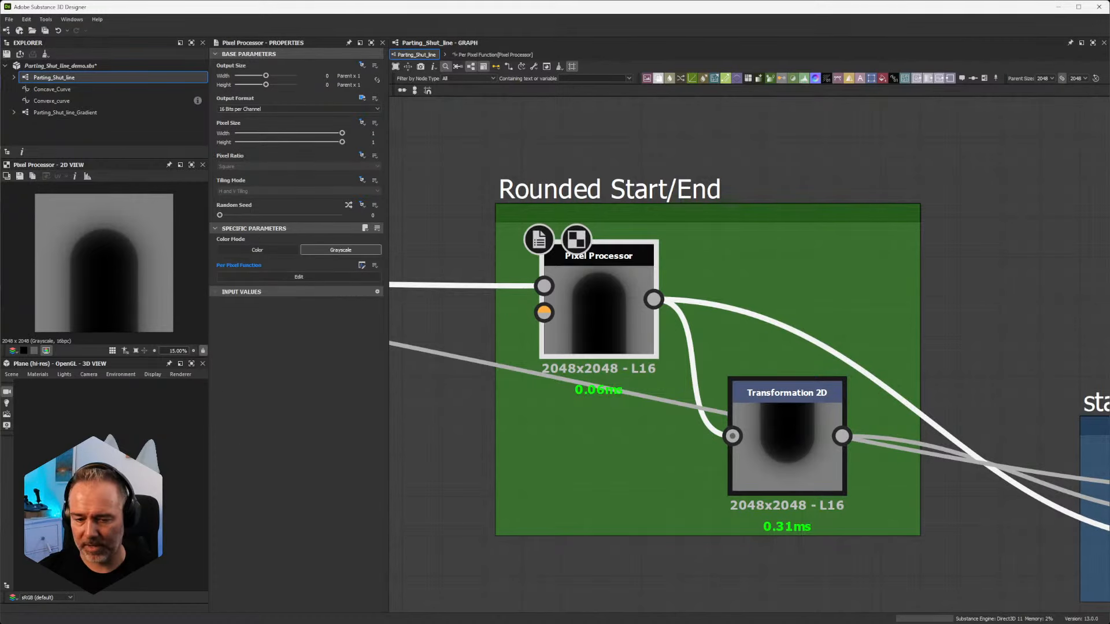
Step: Switch to Substance 3D Painter, turn on Round Start/End for the Parting Shut Line stroke, and inspect the stroke's ends on the car
{"action": "key", "text": "alt+Tab"}
{"action": "mouse_move", "coordinate": [220, 525]}
{"action": "left_mouse_down", "text": "alt"}
{"action": "mouse_move", "coordinate": [537, 379]}
{"action": "mouse_move", "coordinate": [508, 451]}
{"action": "left_mouse_up", "text": "alt"}
{"action": "left_click_drag", "start_coordinate": [508, 500], "coordinate": [515, 404], "text": "alt"}
{"action": "left_click", "coordinate": [915, 387]}
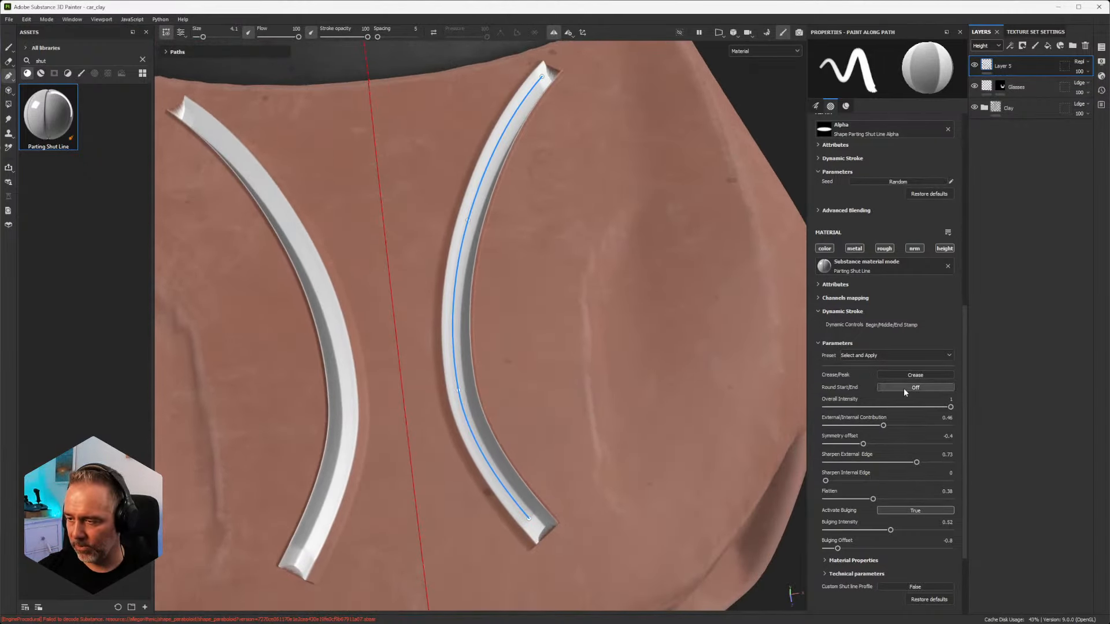
{"action": "scroll", "coordinate": [542, 158], "scroll_direction": "up", "scroll_amount": 3}
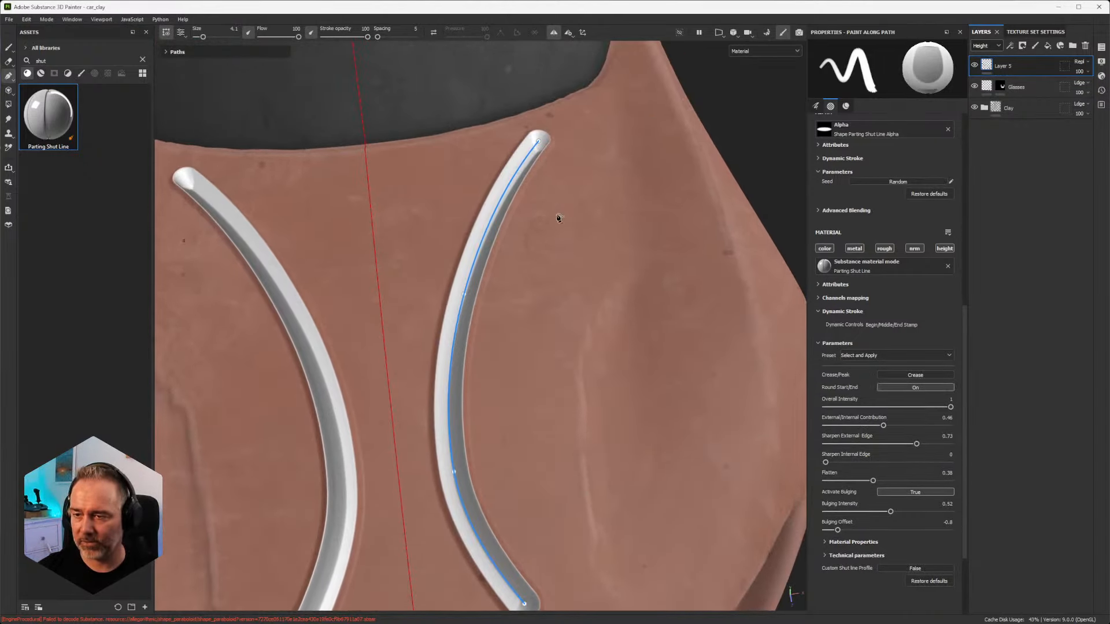
{"action": "scroll", "coordinate": [573, 540], "scroll_direction": "down", "scroll_amount": 5}
{"action": "scroll", "coordinate": [572, 527], "scroll_direction": "up", "scroll_amount": 4}
{"action": "scroll", "coordinate": [569, 534], "scroll_direction": "down", "scroll_amount": 2}
{"action": "middle_click_drag", "start_coordinate": [569, 534], "coordinate": [552, 480], "text": "alt"}
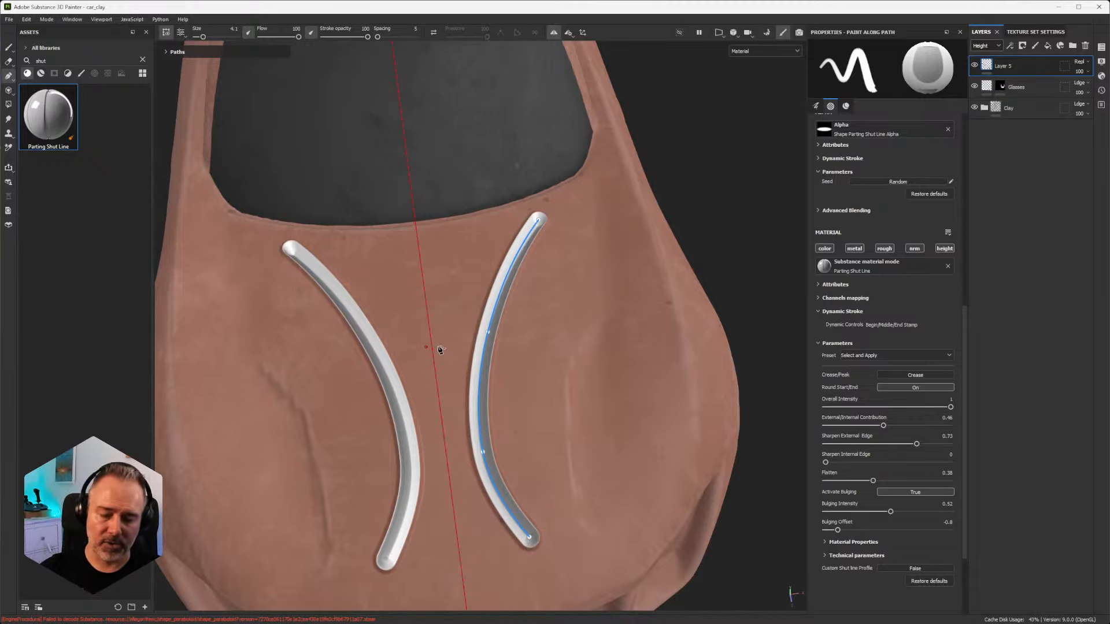
Step: Switch back to Substance 3D Designer and examine the stampStrokePosition Switch frame fed by the lower Rounded Start/End nodes
{"action": "mouse_move", "coordinate": [22, 623]}
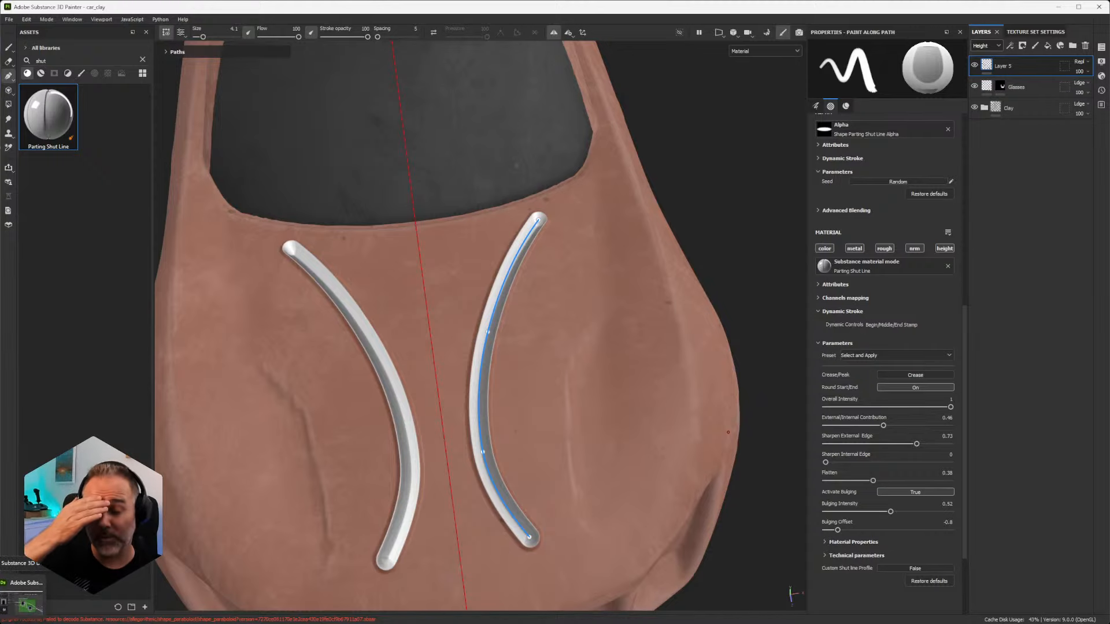
{"action": "left_click", "coordinate": [23, 598]}
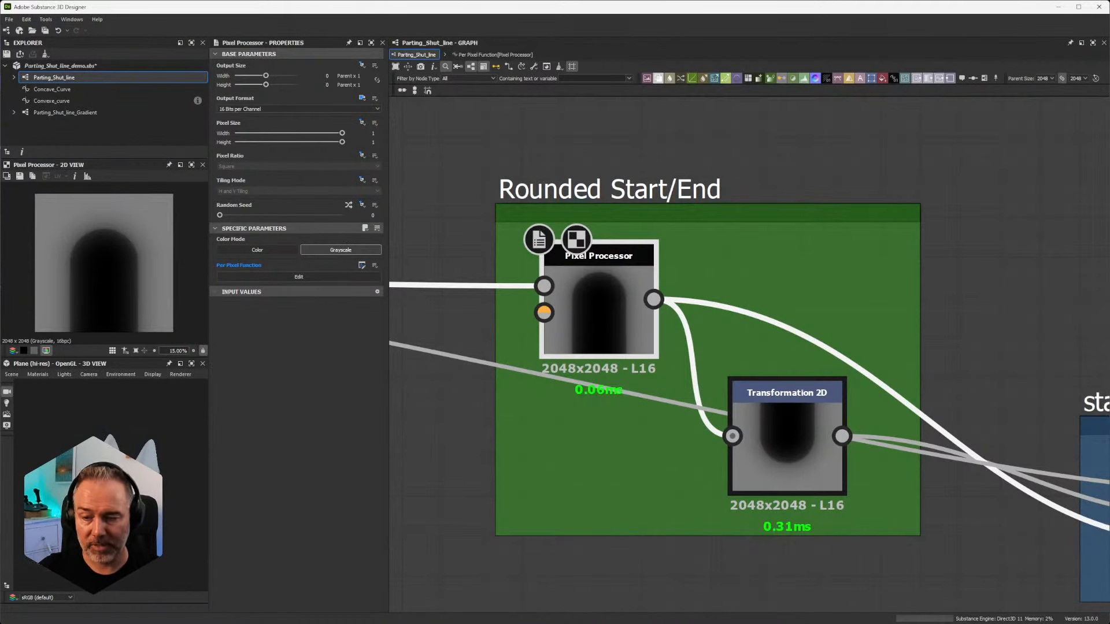
{"action": "scroll", "coordinate": [529, 508], "scroll_direction": "down", "scroll_amount": 8}
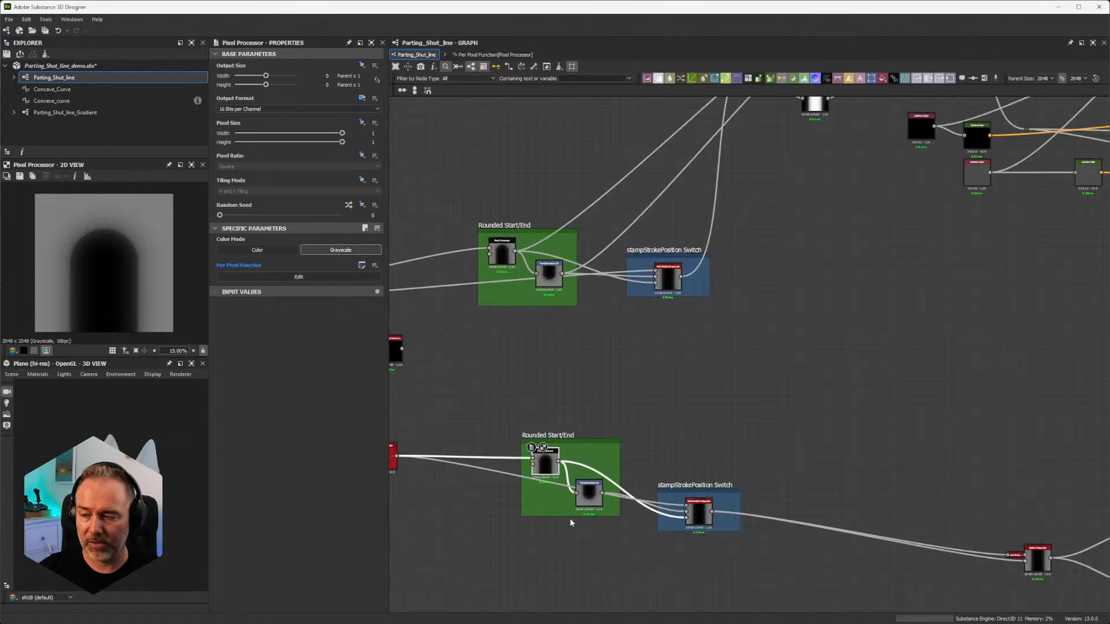
{"action": "scroll", "coordinate": [697, 479], "scroll_direction": "up", "scroll_amount": 3}
{"action": "scroll", "coordinate": [800, 508], "scroll_direction": "down", "scroll_amount": 4}
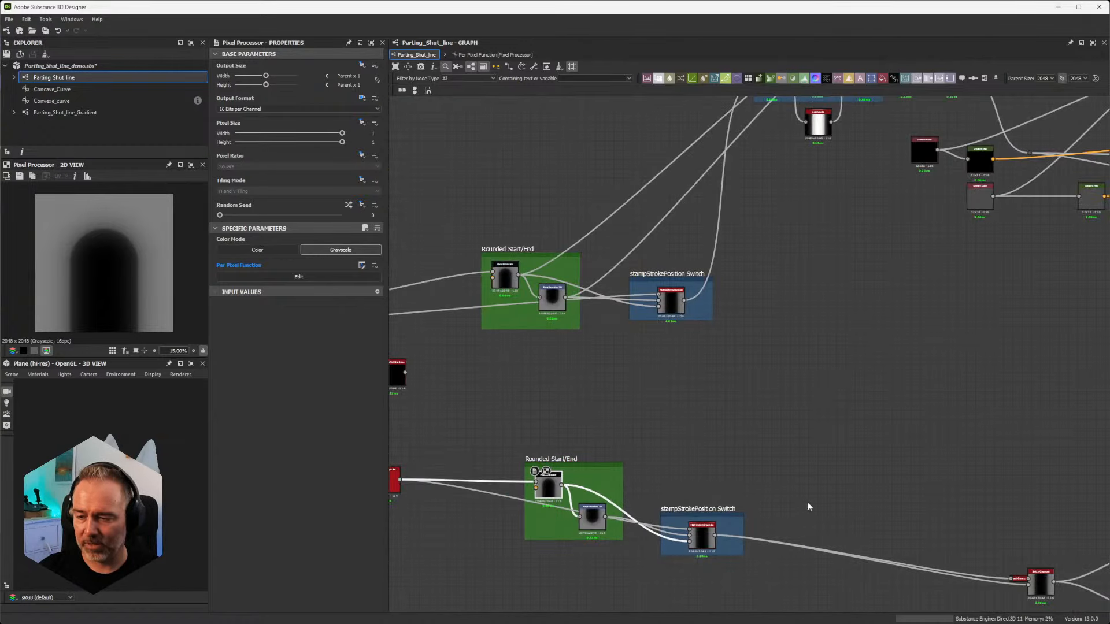
{"action": "scroll", "coordinate": [807, 501], "scroll_direction": "up", "scroll_amount": 8}
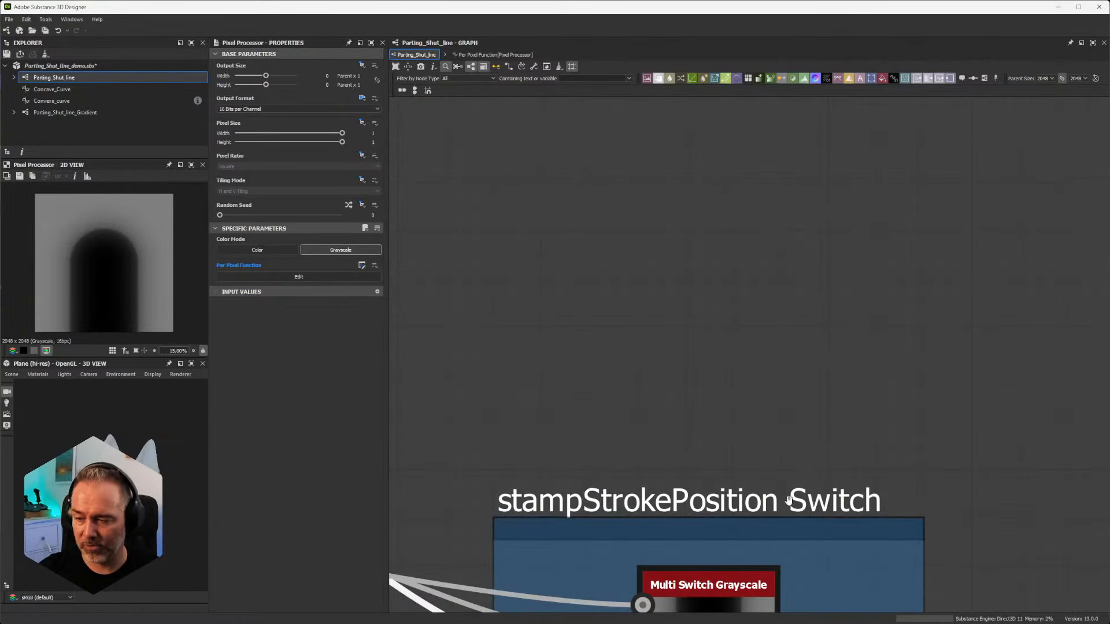
{"action": "scroll", "coordinate": [761, 505], "scroll_direction": "down", "scroll_amount": 3}
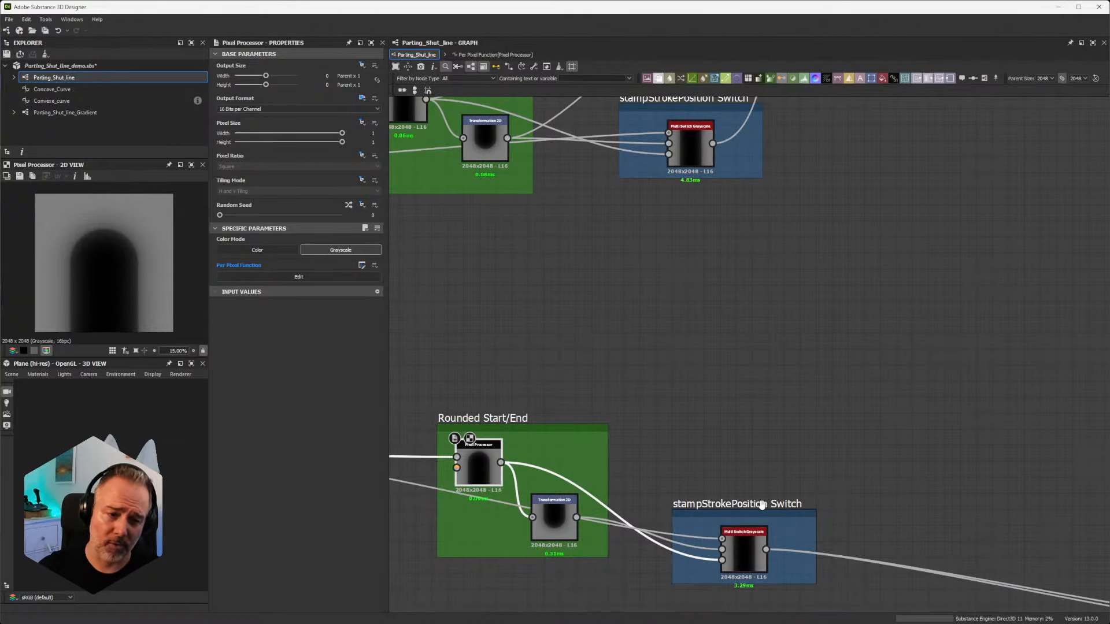
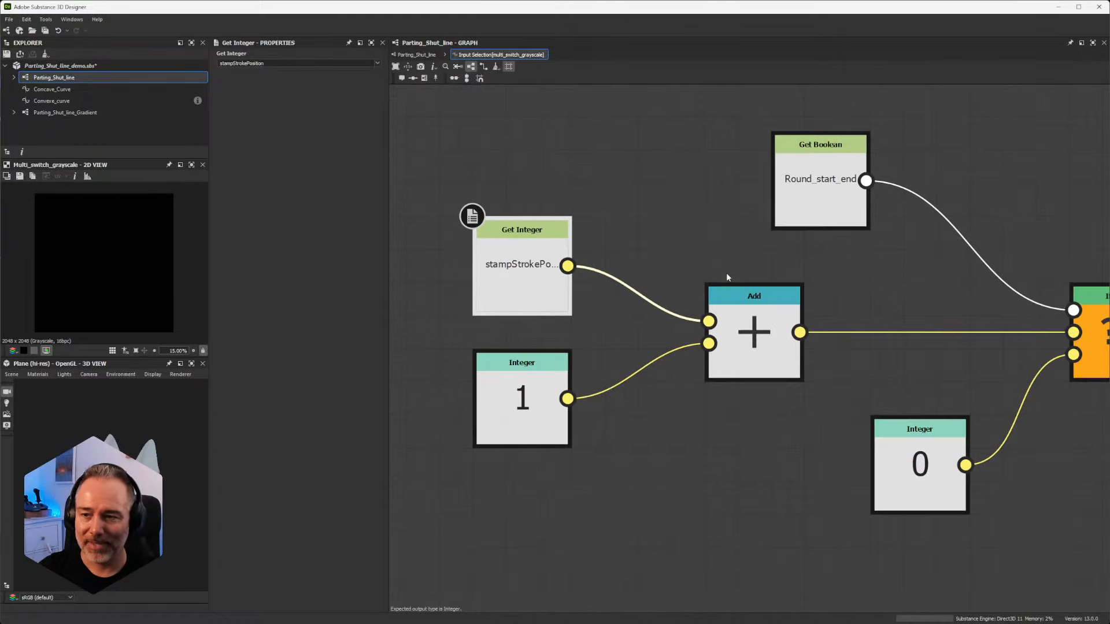
Step: Return to the Parting_Shut_line graph and compare the properties of the unconnected Multi Switch Grayscale node with those of the stampStrokePosition Switch one
{"action": "left_click", "coordinate": [416, 55]}
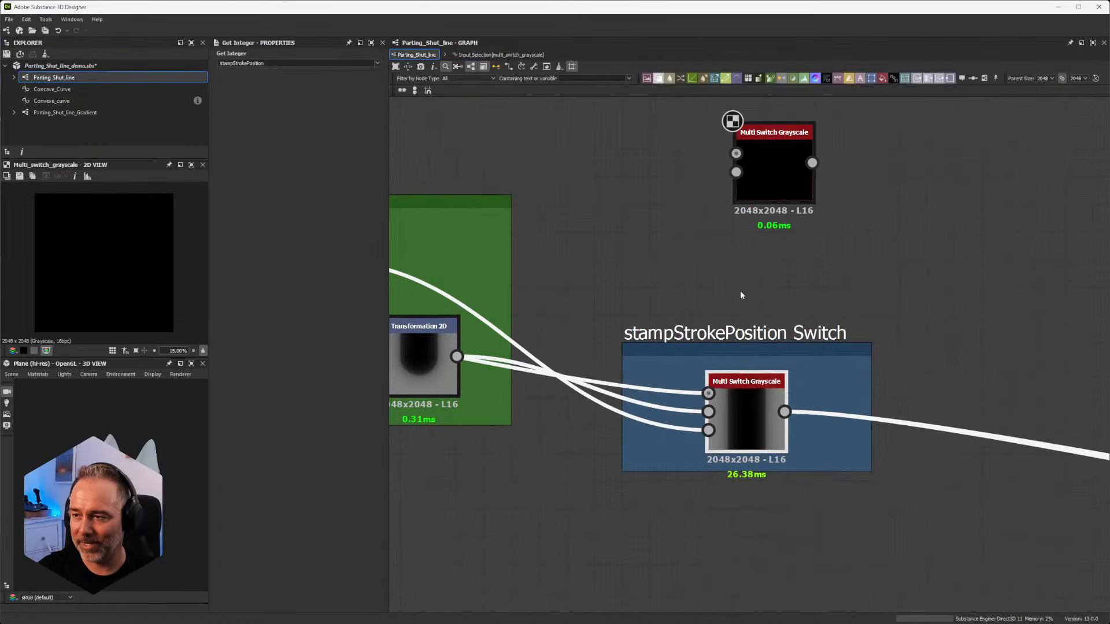
{"action": "left_click", "coordinate": [768, 183]}
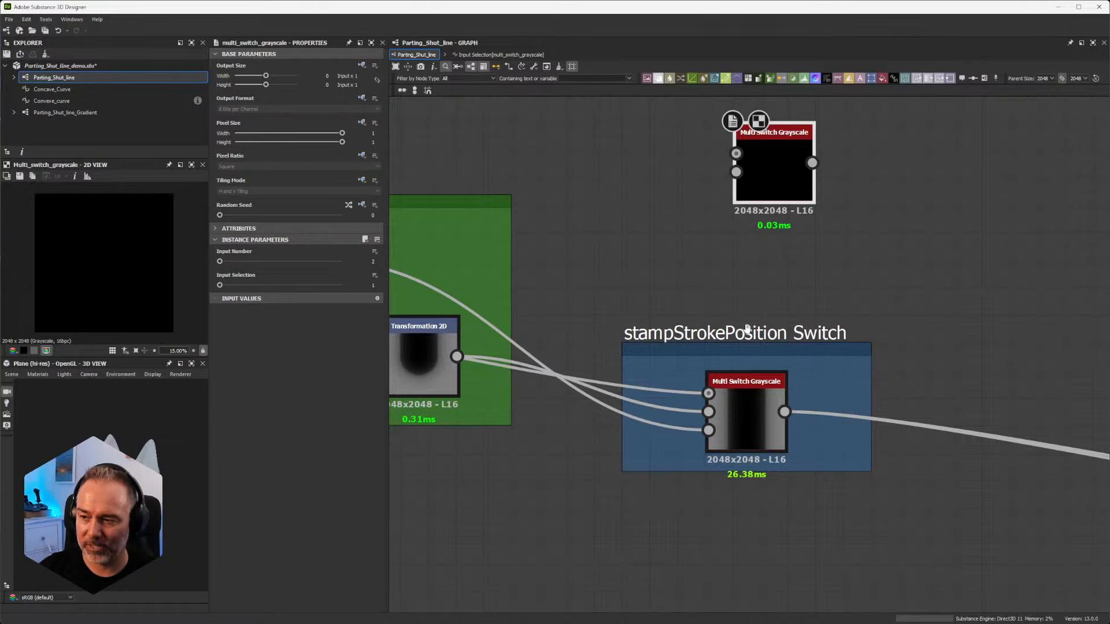
{"action": "left_click", "coordinate": [744, 407]}
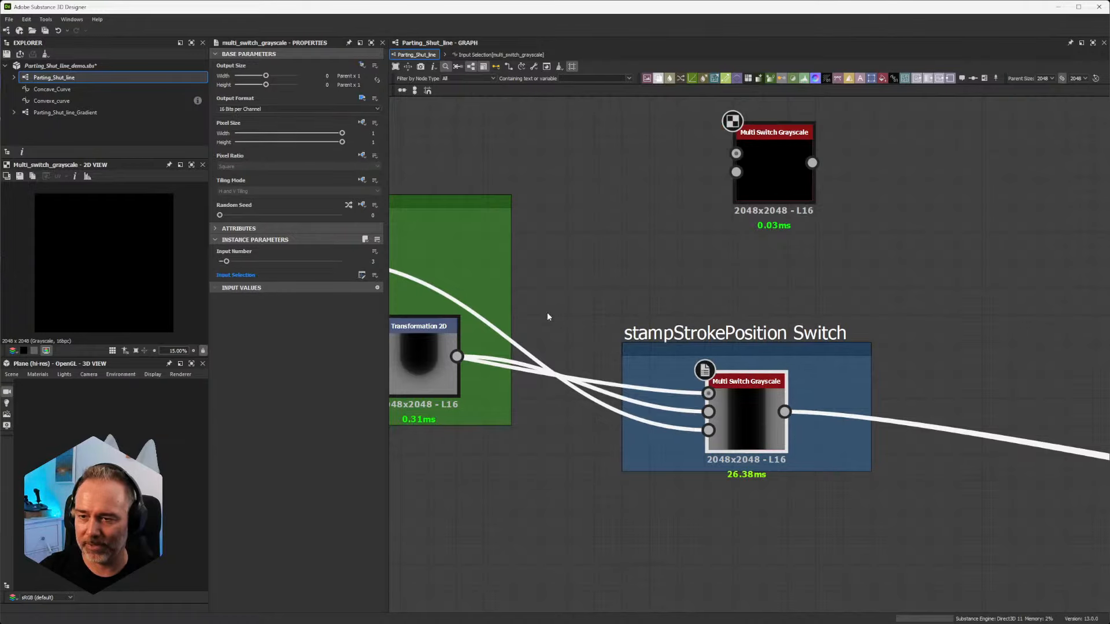
Step: Reopen the Multi Switch Grayscale's Input Selection function and examine how Round_start_end, stampStrokePosition plus 1, and the integer 0 feed the If...Else node
{"action": "left_click", "coordinate": [490, 55]}
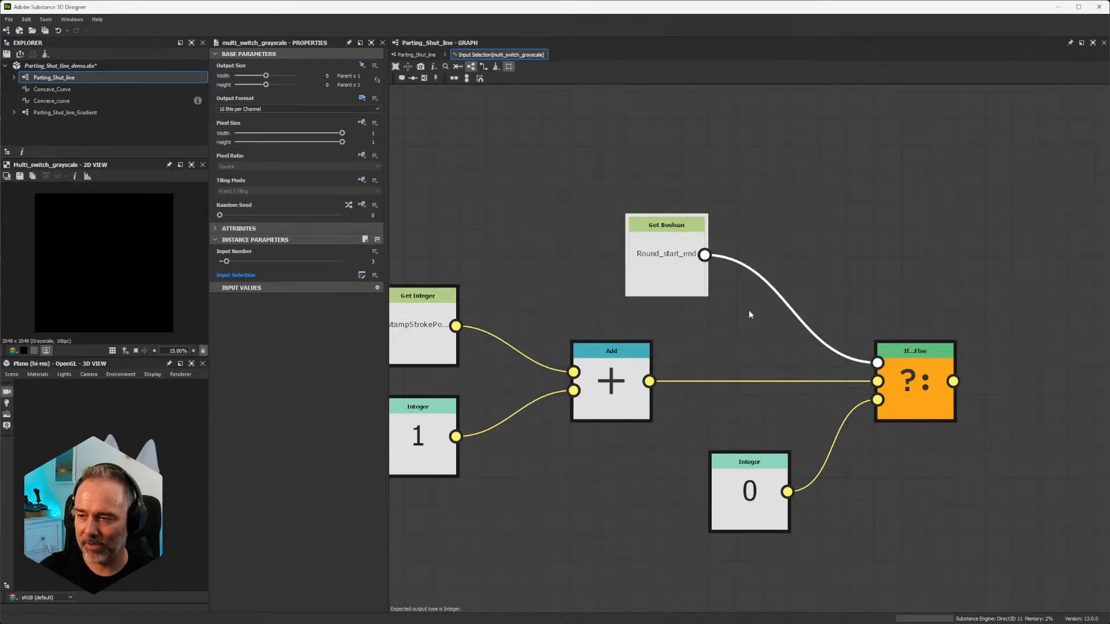
{"action": "left_click", "coordinate": [684, 268]}
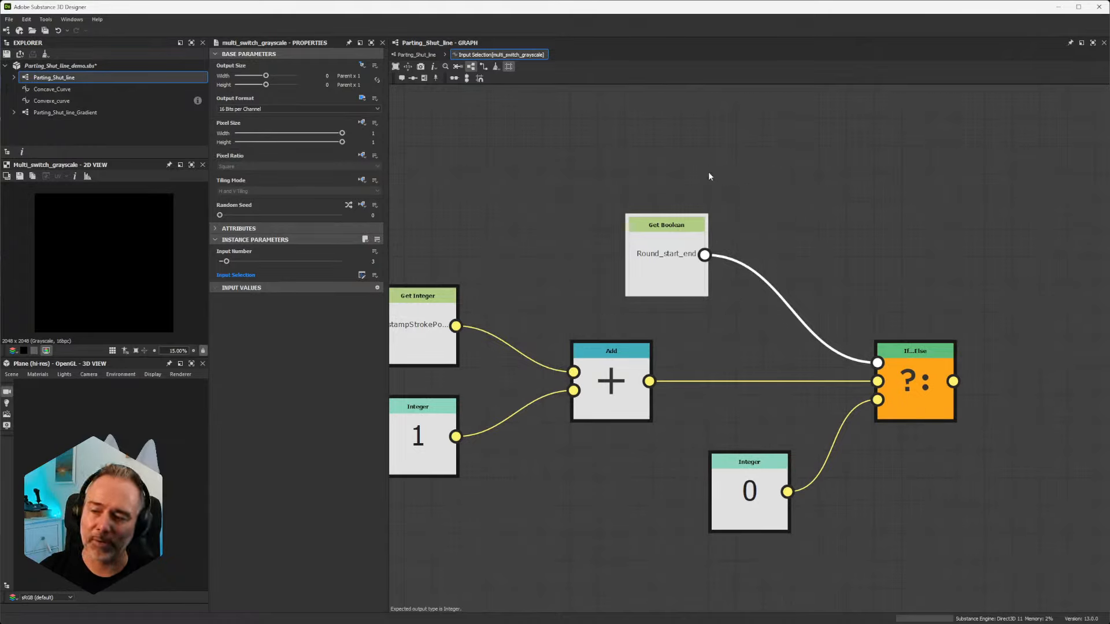
{"action": "middle_click_drag", "start_coordinate": [598, 358], "coordinate": [763, 291]}
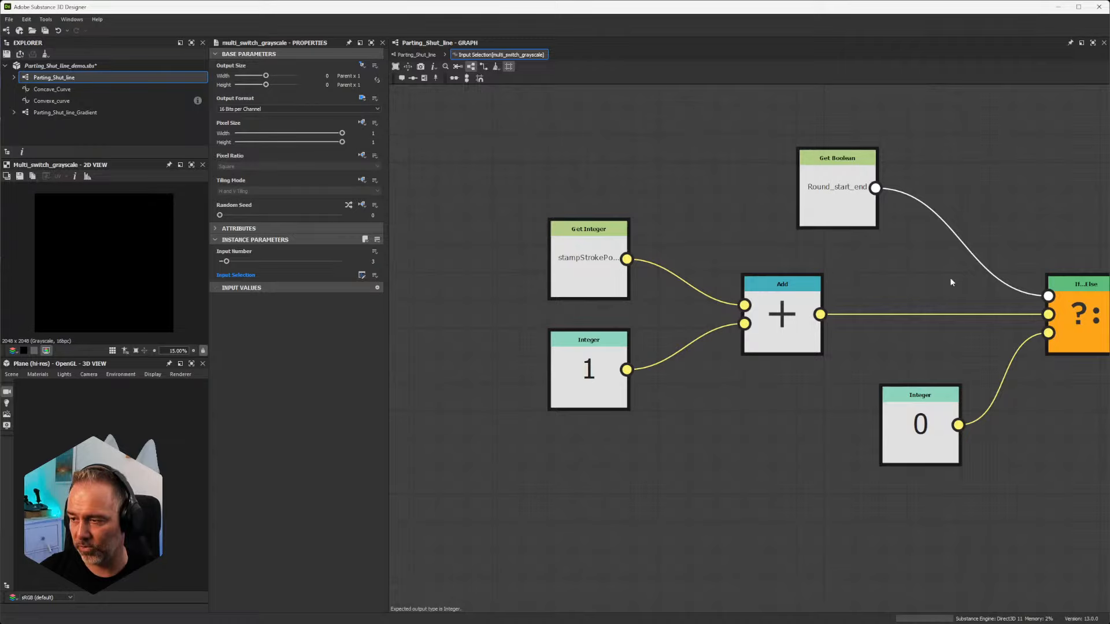
{"action": "middle_click_drag", "start_coordinate": [1014, 434], "coordinate": [876, 425]}
{"action": "left_click", "coordinate": [791, 400]}
{"action": "left_click", "coordinate": [710, 152]}
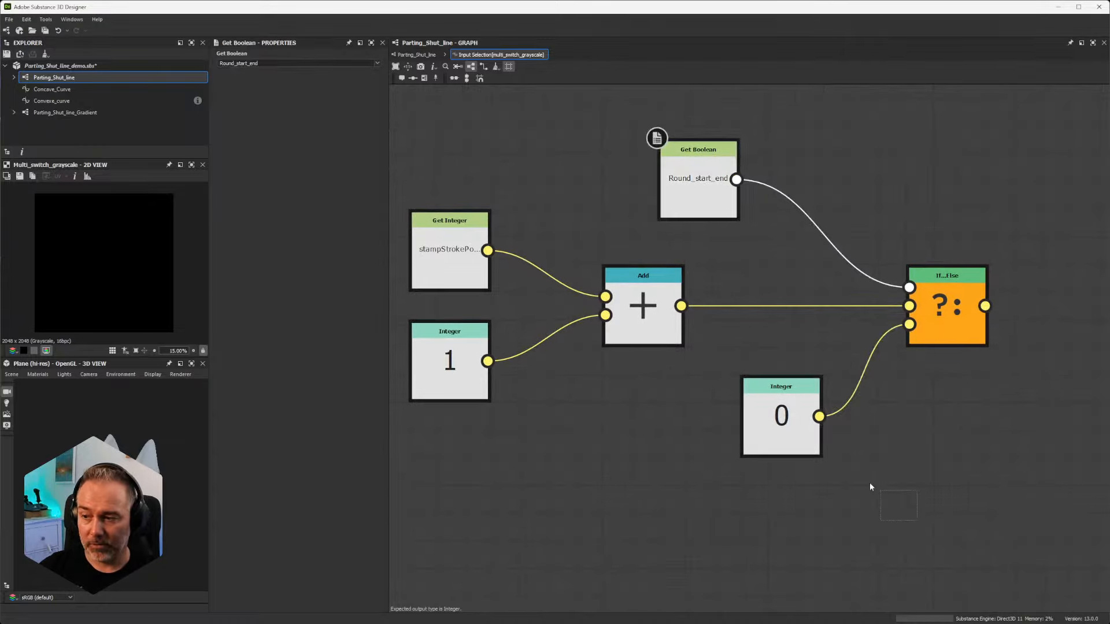
{"action": "left_click", "coordinate": [790, 408]}
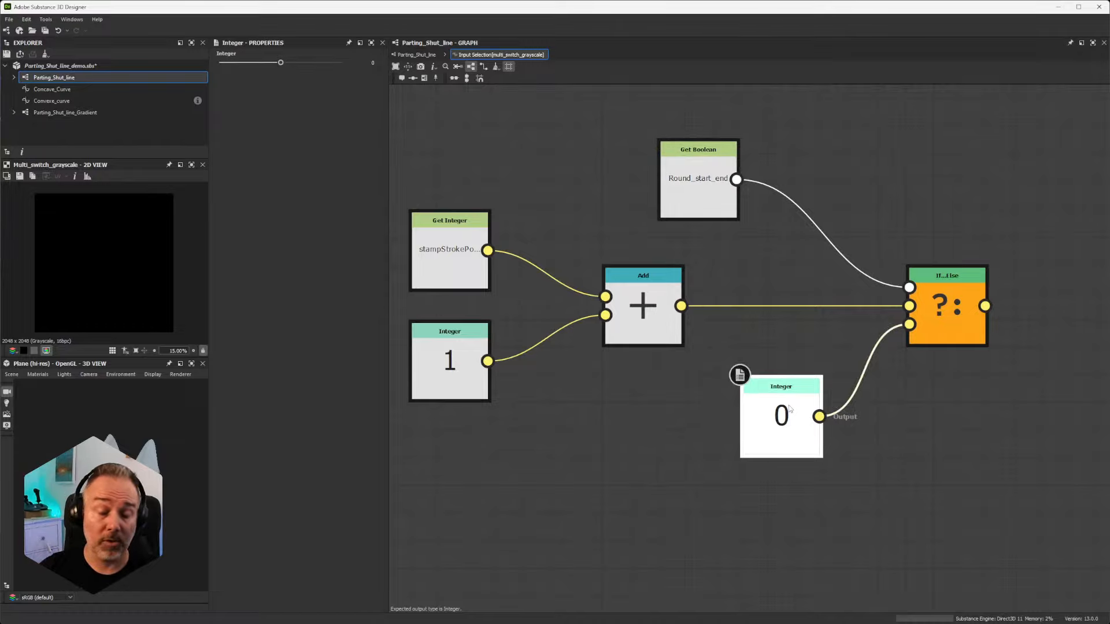
Step: Return to the Parting_Shut_line graph and preview what feeds each of the three inputs of the lower stampStrokePosition Multi Switch Grayscale
{"action": "left_click", "coordinate": [417, 55]}
{"action": "scroll", "coordinate": [697, 325], "scroll_direction": "down", "scroll_amount": 3}
{"action": "scroll", "coordinate": [701, 353], "scroll_direction": "up", "scroll_amount": 3}
{"action": "middle_click_drag", "start_coordinate": [596, 329], "coordinate": [718, 287]}
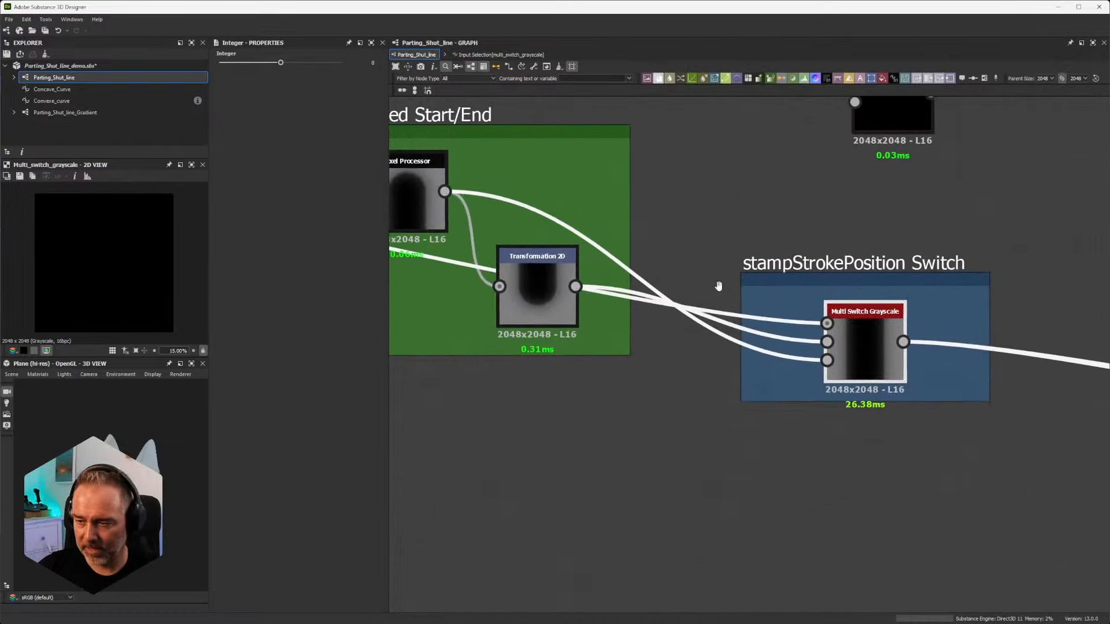
{"action": "scroll", "coordinate": [759, 281], "scroll_direction": "down", "scroll_amount": 3}
{"action": "scroll", "coordinate": [795, 255], "scroll_direction": "up", "scroll_amount": 3}
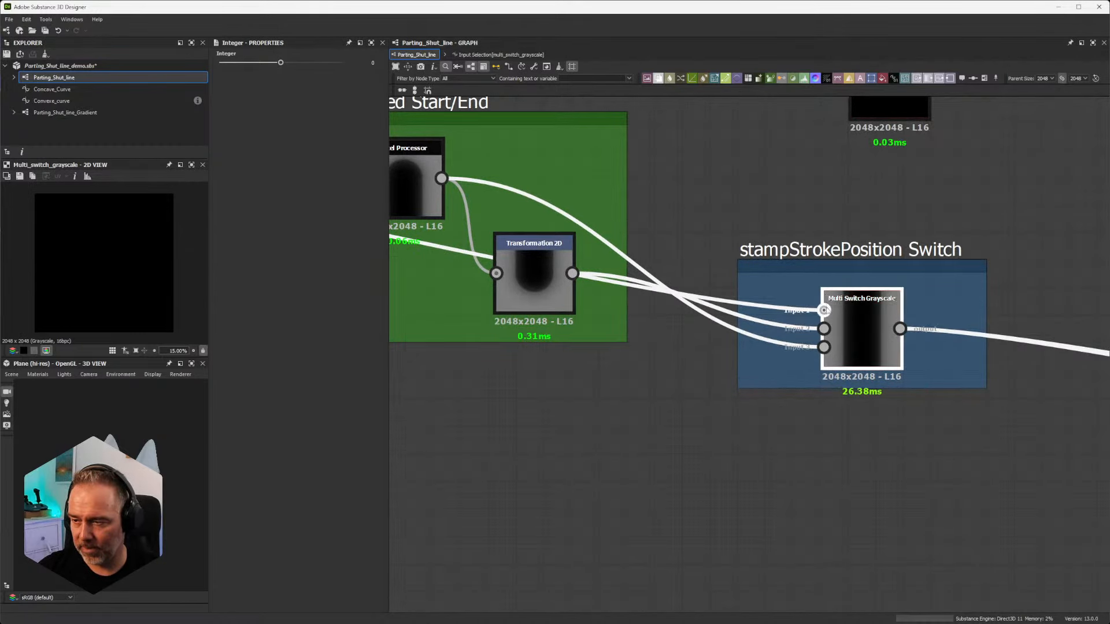
{"action": "left_click", "coordinate": [835, 316]}
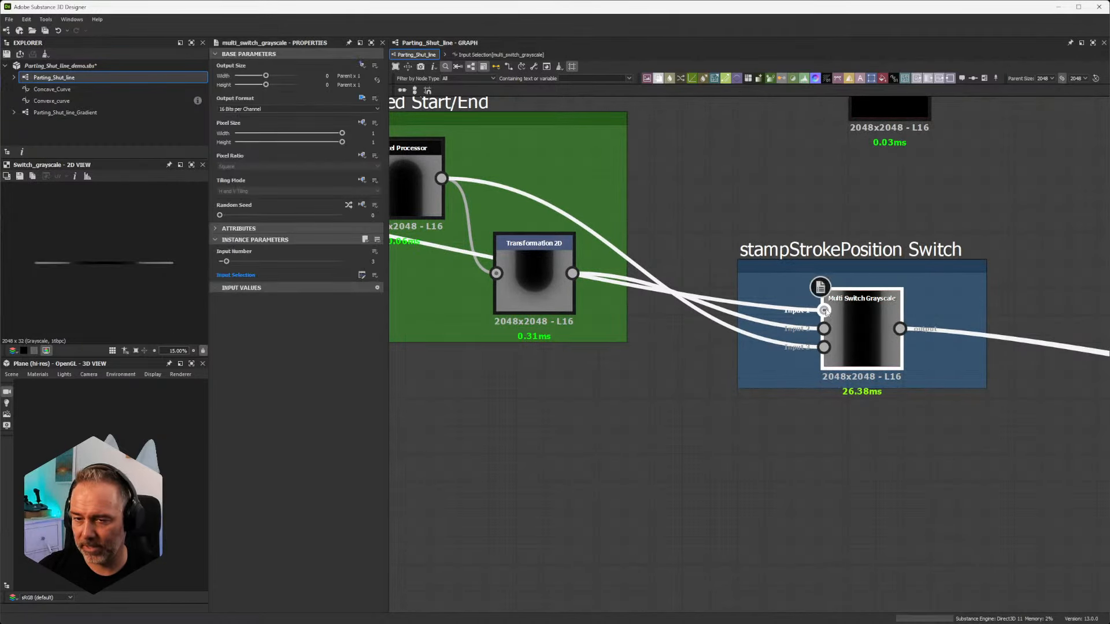
{"action": "scroll", "coordinate": [877, 321], "scroll_direction": "up", "scroll_amount": 5}
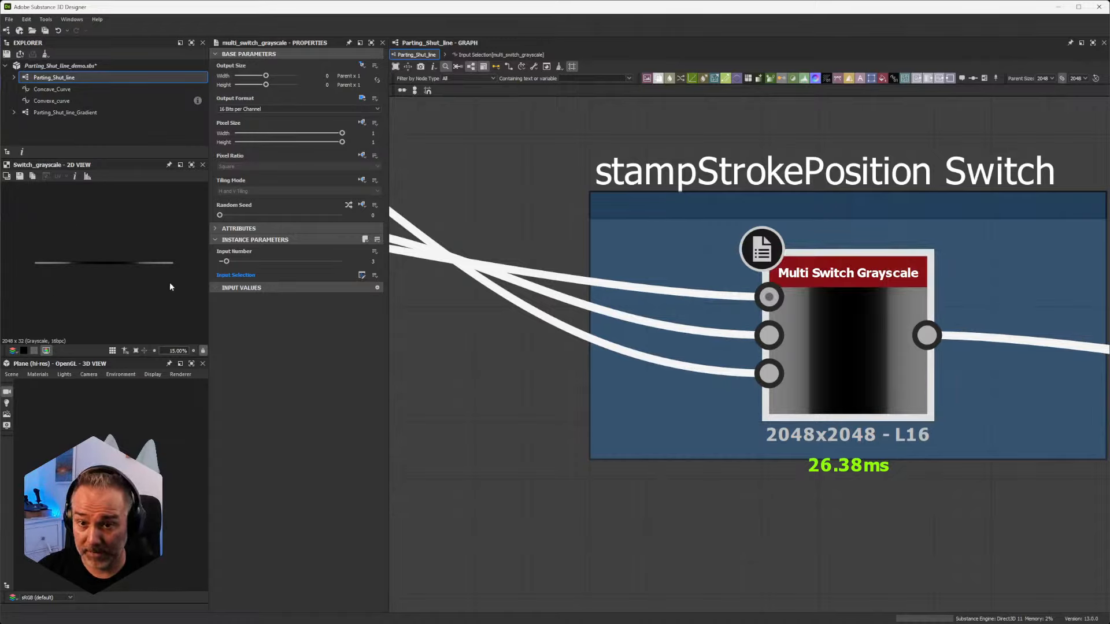
{"action": "left_click", "coordinate": [767, 335]}
{"action": "left_click", "coordinate": [770, 374]}
{"action": "scroll", "coordinate": [770, 374], "scroll_direction": "down", "scroll_amount": 10}
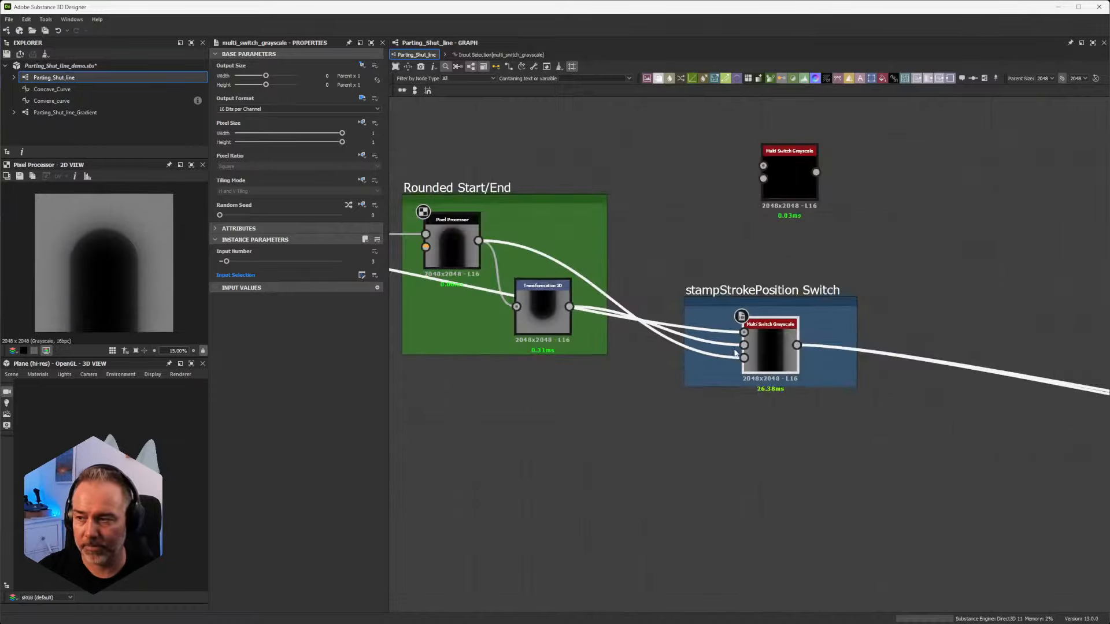
Step: Move the lower stampStrokePosition Switch frame closer to the Switch Grayscale node and line it up with that node's inputs
{"action": "left_click_drag", "start_coordinate": [727, 340], "coordinate": [880, 383]}
{"action": "middle_click_drag", "start_coordinate": [953, 355], "coordinate": [761, 341]}
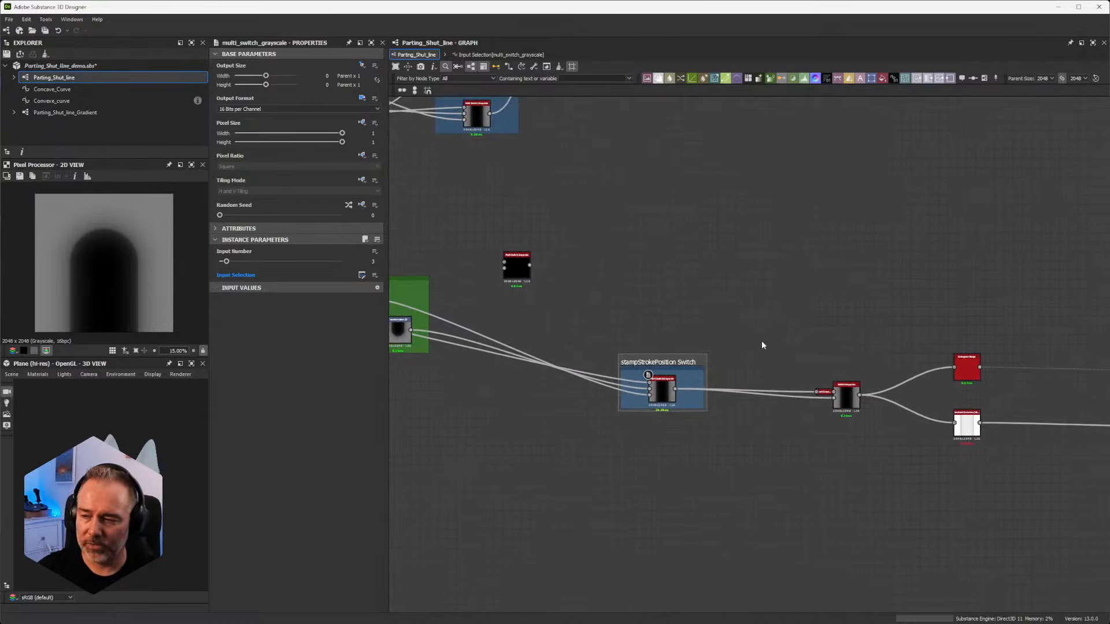
{"action": "scroll", "coordinate": [801, 361], "scroll_direction": "up", "scroll_amount": 3}
{"action": "scroll", "coordinate": [801, 361], "scroll_direction": "down", "scroll_amount": 3}
{"action": "scroll", "coordinate": [802, 360], "scroll_direction": "up", "scroll_amount": 2}
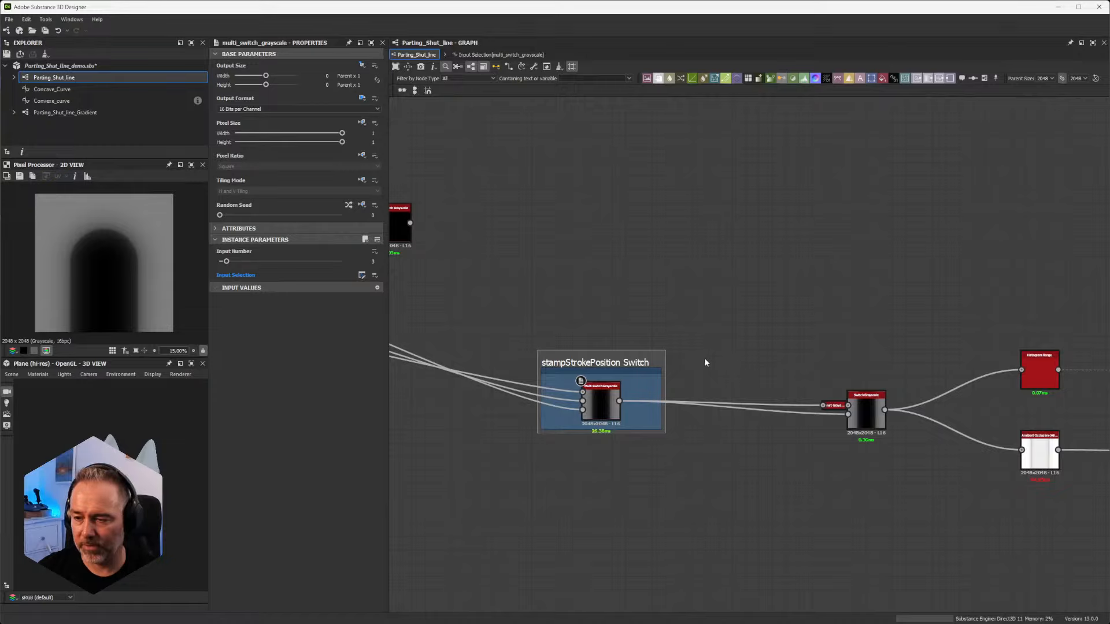
{"action": "left_click_drag", "start_coordinate": [627, 363], "coordinate": [641, 372]}
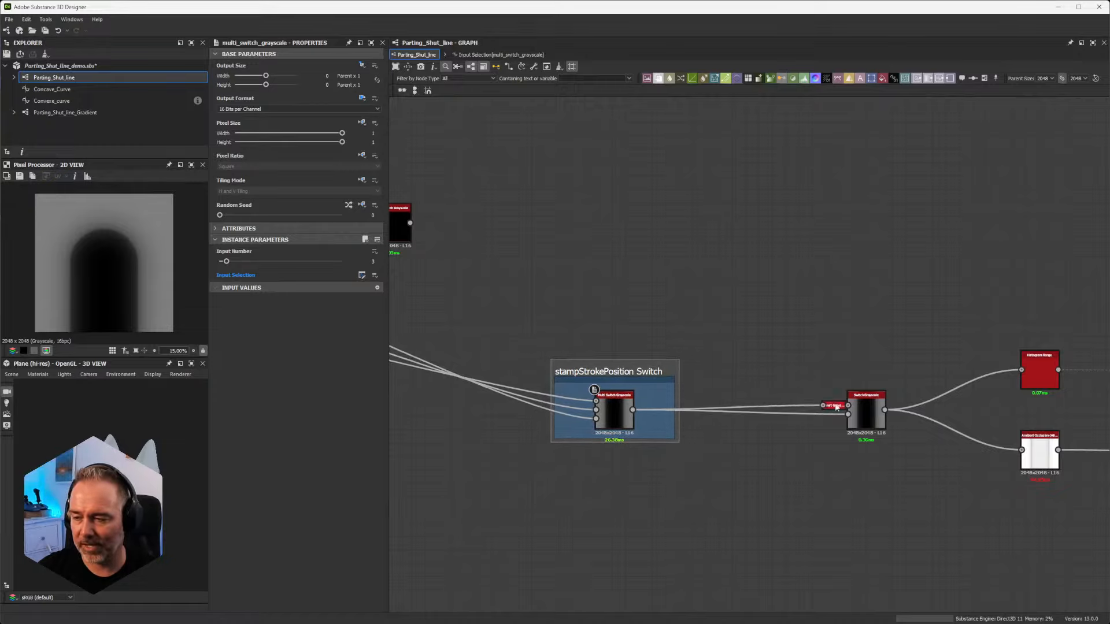
Step: Inspect the Switch Grayscale node with its docked Invert Grayscale input and open the function driving its Switch parameter
{"action": "middle_click_drag", "start_coordinate": [936, 434], "coordinate": [719, 389]}
{"action": "scroll", "coordinate": [652, 376], "scroll_direction": "up", "scroll_amount": 3}
{"action": "scroll", "coordinate": [650, 373], "scroll_direction": "up", "scroll_amount": 4}
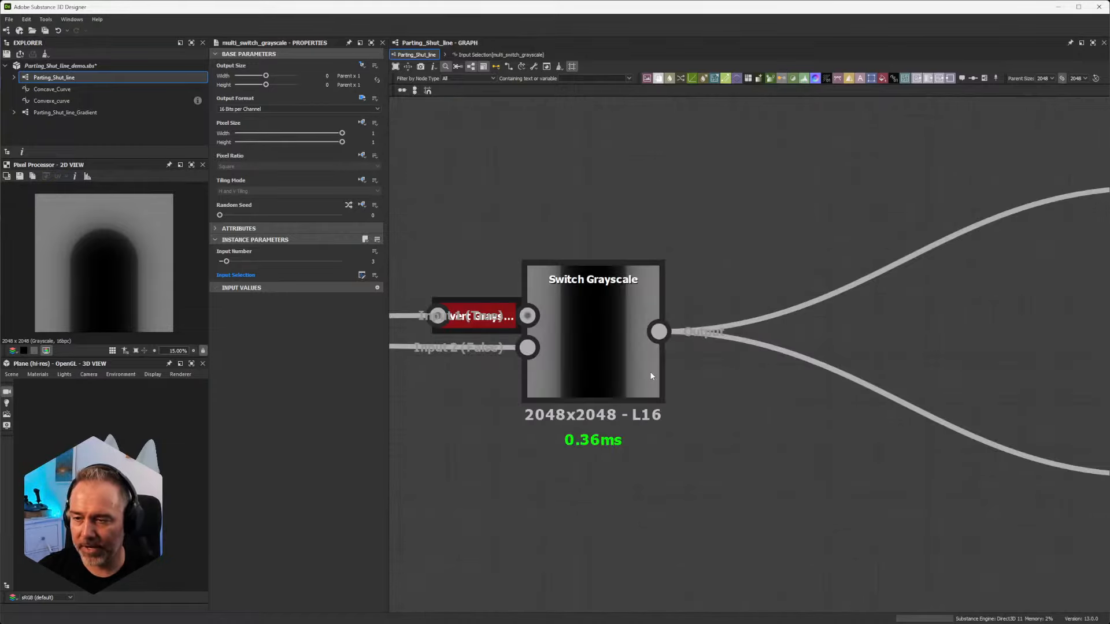
{"action": "scroll", "coordinate": [497, 263], "scroll_direction": "down", "scroll_amount": 2}
{"action": "middle_click_drag", "start_coordinate": [494, 290], "coordinate": [616, 289]}
{"action": "left_click_drag", "start_coordinate": [532, 199], "coordinate": [697, 389]}
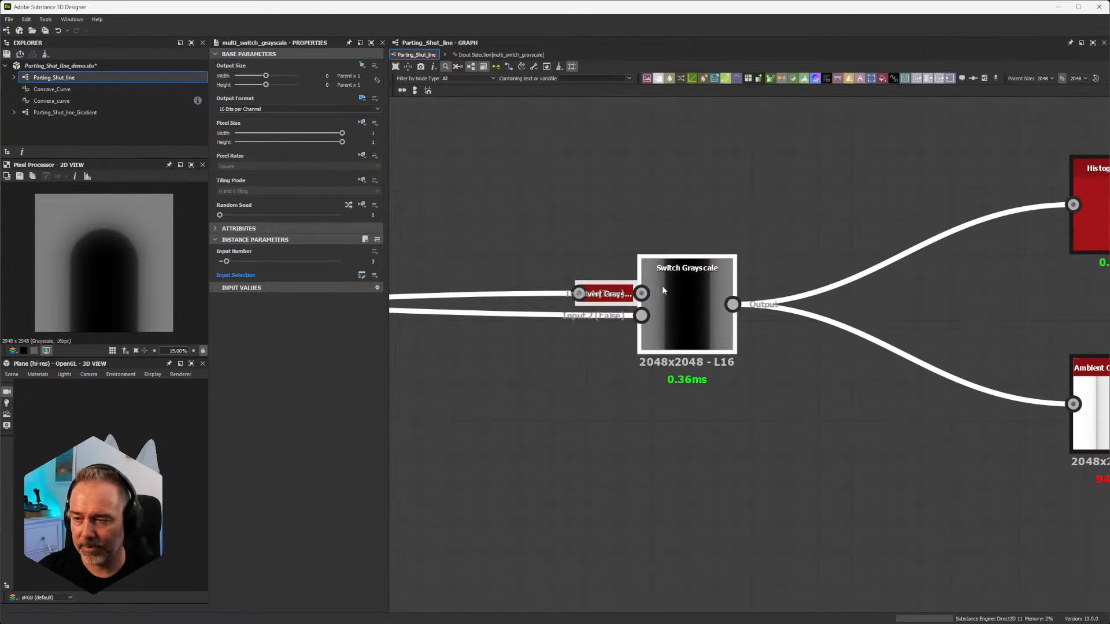
{"action": "left_click", "coordinate": [682, 285]}
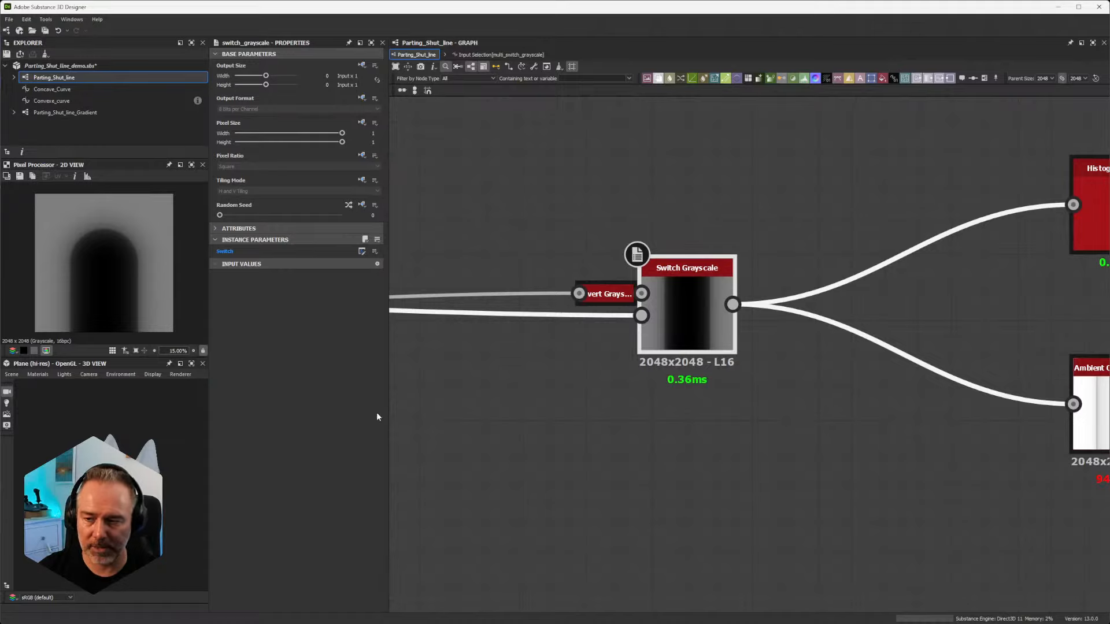
{"action": "left_click", "coordinate": [361, 251]}
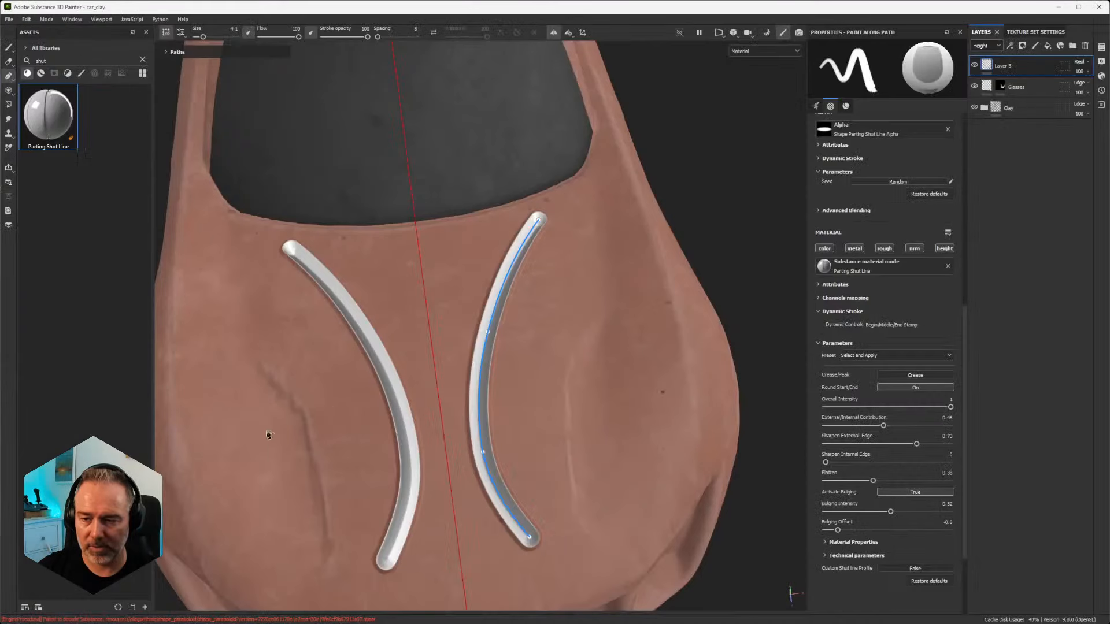
Step: Switch to Substance 3D Painter and toggle the stroke's Crease/Peak setting between Peak and Crease to inspect it on the car's hood
{"action": "scroll", "coordinate": [518, 352], "scroll_direction": "down", "scroll_amount": 2}
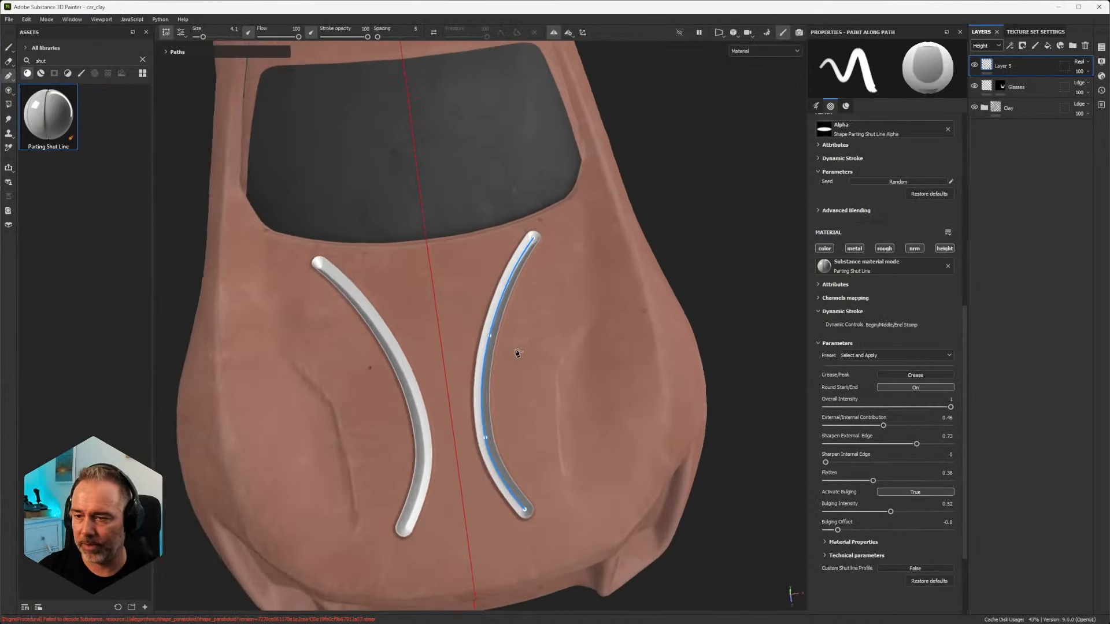
{"action": "scroll", "coordinate": [520, 352], "scroll_direction": "up", "scroll_amount": 5}
{"action": "left_click_drag", "start_coordinate": [468, 349], "coordinate": [488, 268], "text": "alt"}
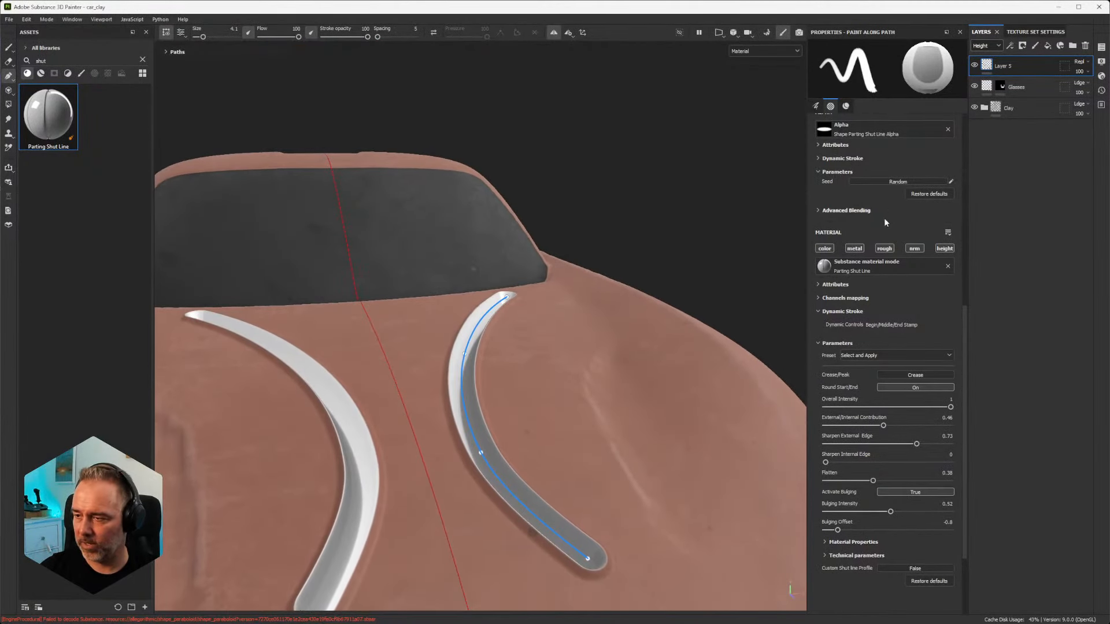
{"action": "scroll", "coordinate": [887, 393], "scroll_direction": "up", "scroll_amount": 2}
{"action": "left_click", "coordinate": [916, 429]}
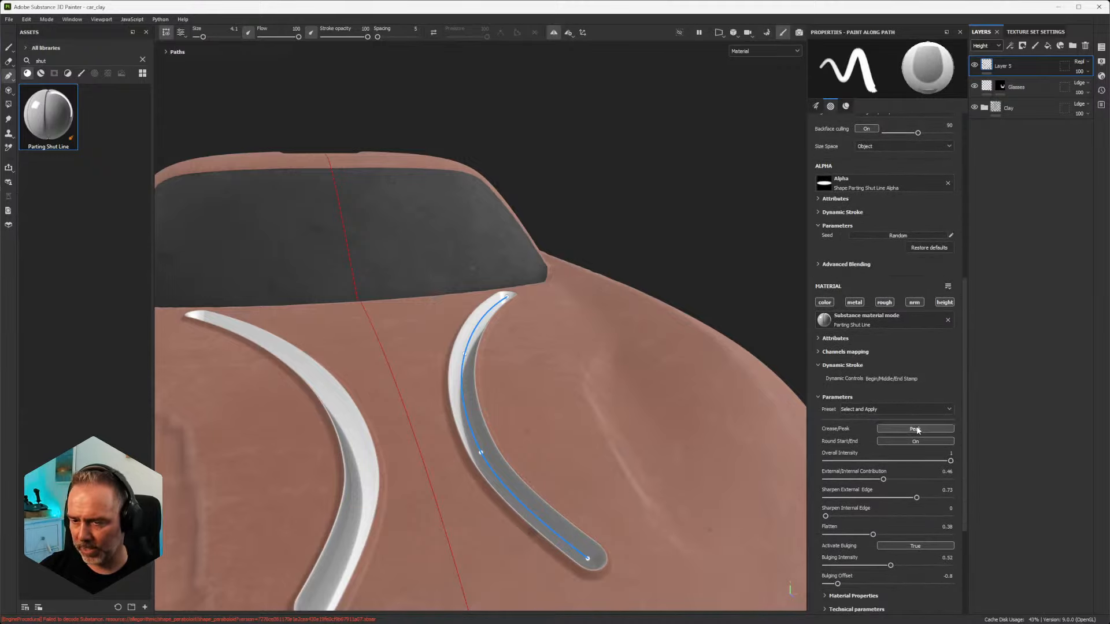
{"action": "scroll", "coordinate": [569, 399], "scroll_direction": "down", "scroll_amount": 3}
{"action": "left_click_drag", "start_coordinate": [570, 399], "coordinate": [510, 431], "text": "alt"}
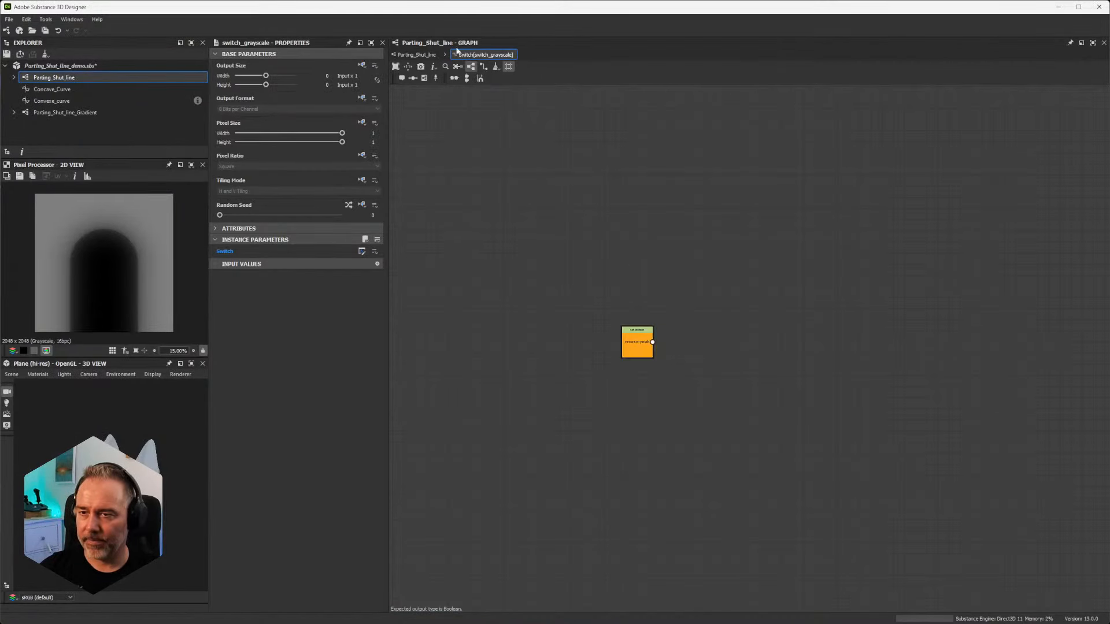
Step: Switch back to Substance 3D Designer, return to the Parting_Shut_line graph, and preview the Histogram Range node fed by the Switch Grayscale
{"action": "left_click", "coordinate": [416, 54]}
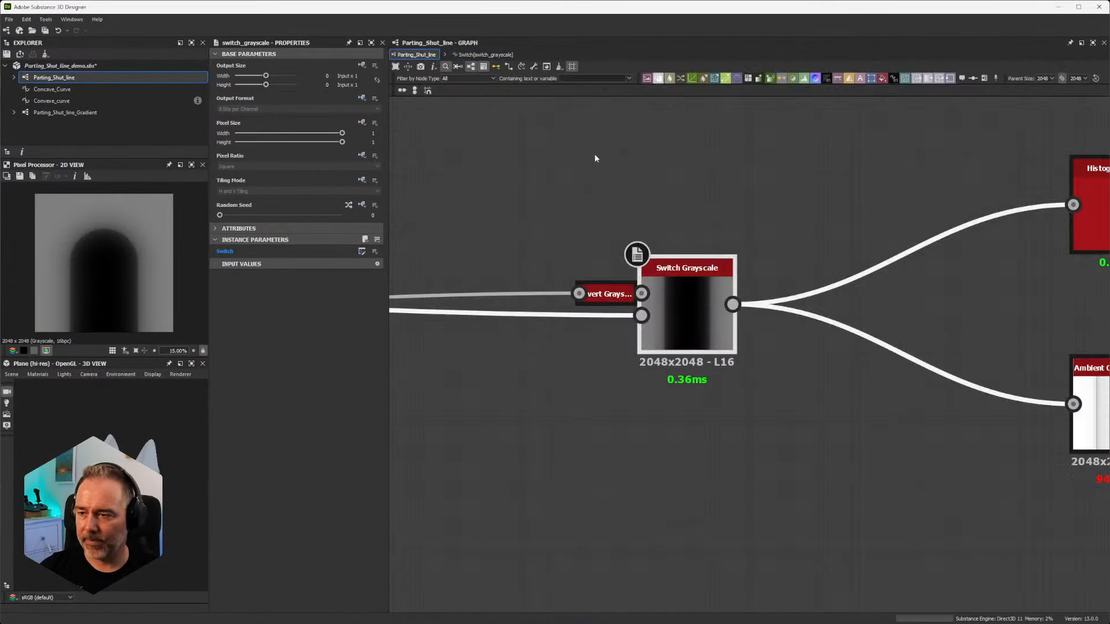
{"action": "scroll", "coordinate": [775, 231], "scroll_direction": "down", "scroll_amount": 4}
{"action": "middle_click_drag", "start_coordinate": [890, 218], "coordinate": [799, 276]}
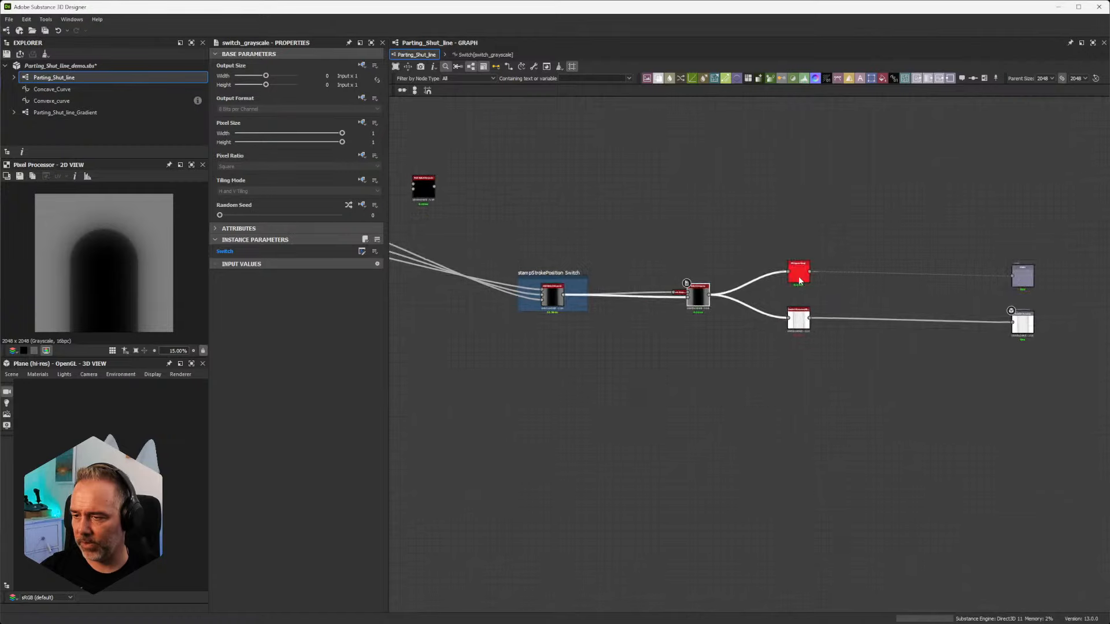
{"action": "scroll", "coordinate": [800, 279], "scroll_direction": "up", "scroll_amount": 5}
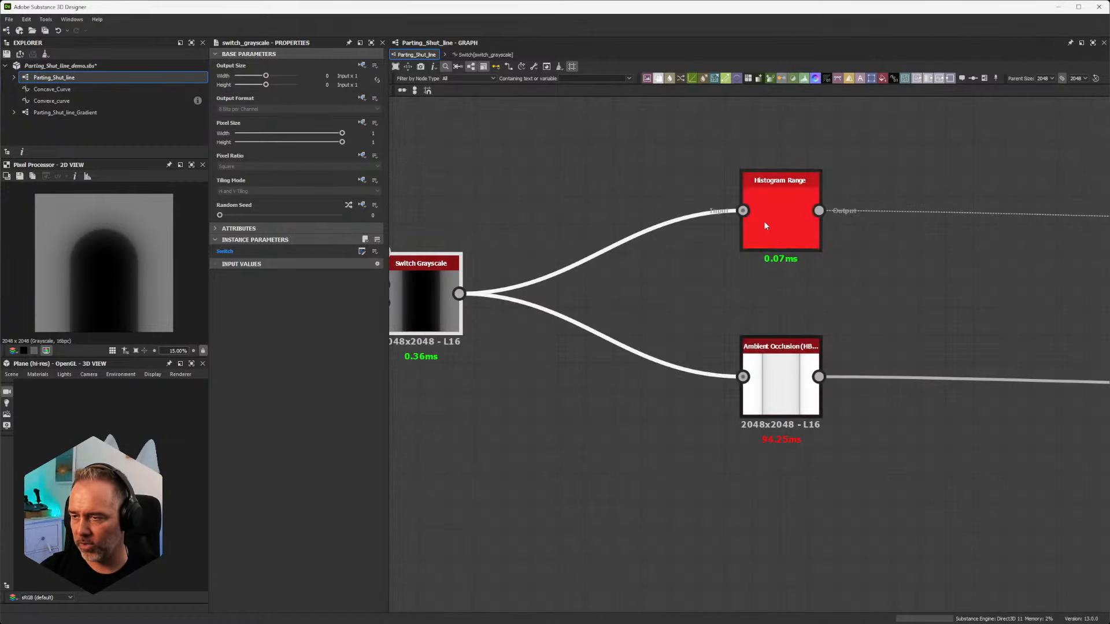
{"action": "left_click", "coordinate": [788, 220]}
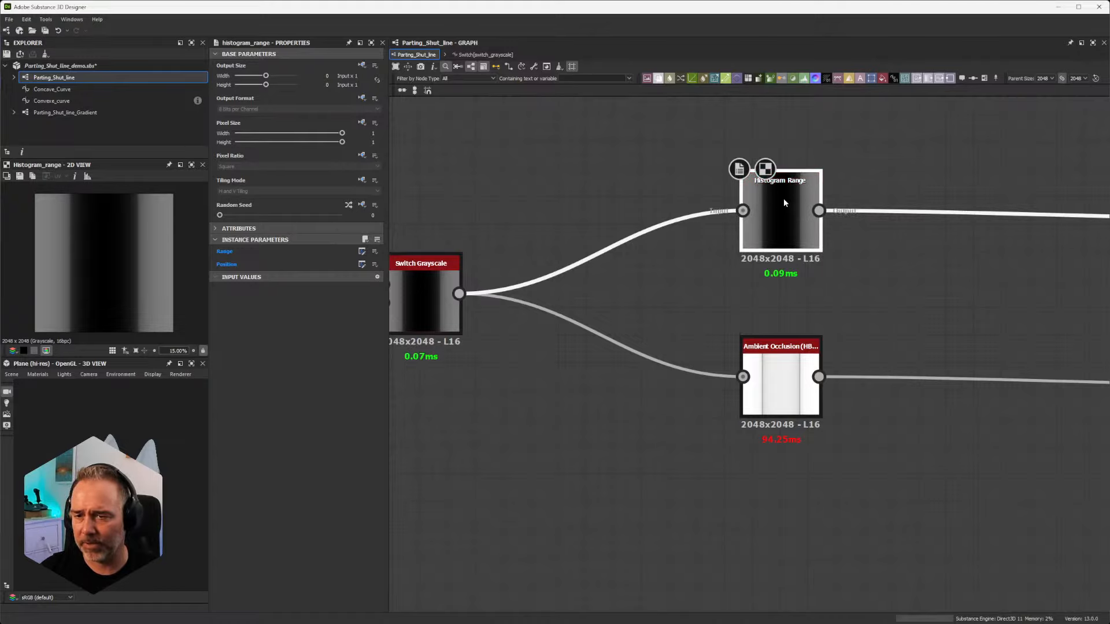
Step: Examine the functions driving the Histogram Range node's Range and Position parameters and return to the Parting_Shut_line graph
{"action": "left_click", "coordinate": [362, 252]}
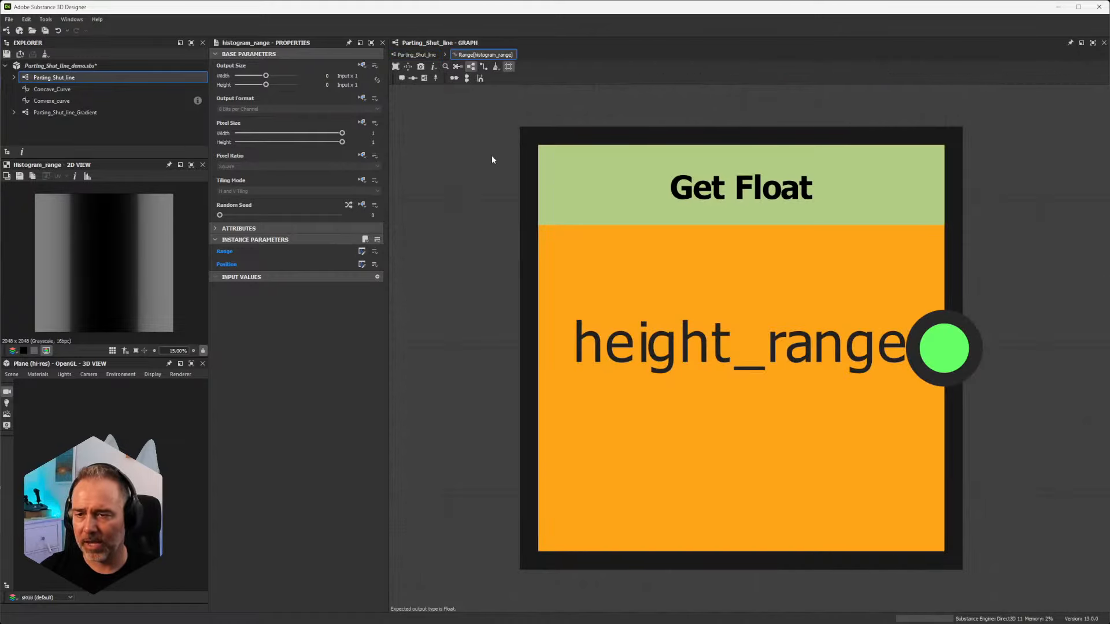
{"action": "scroll", "coordinate": [618, 236], "scroll_direction": "down", "scroll_amount": 9}
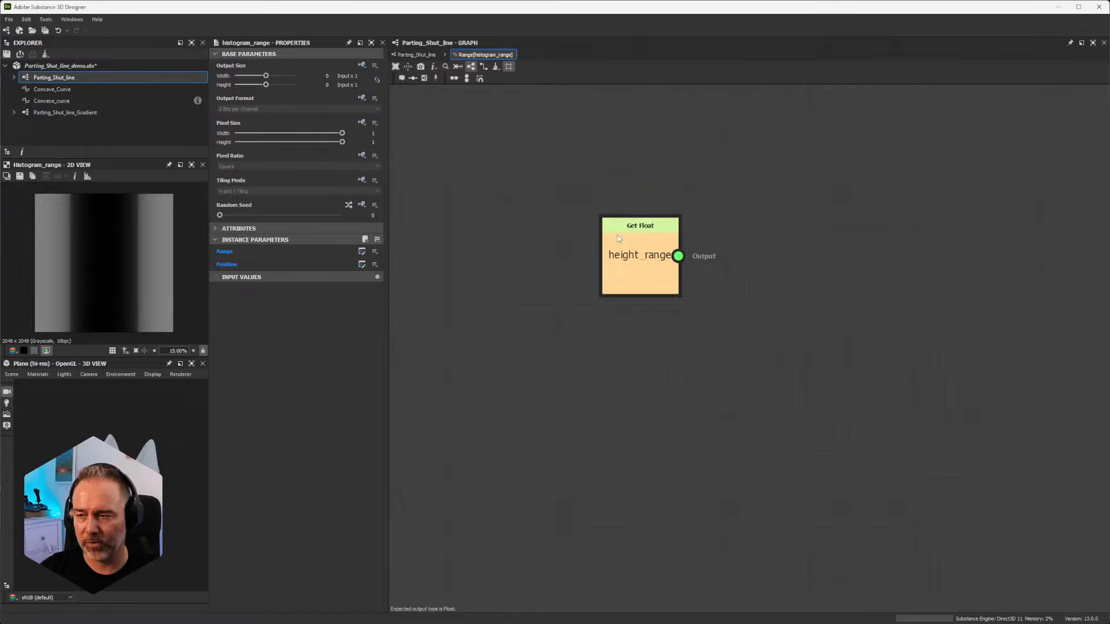
{"action": "scroll", "coordinate": [618, 236], "scroll_direction": "up", "scroll_amount": 4}
{"action": "left_click", "coordinate": [415, 55]}
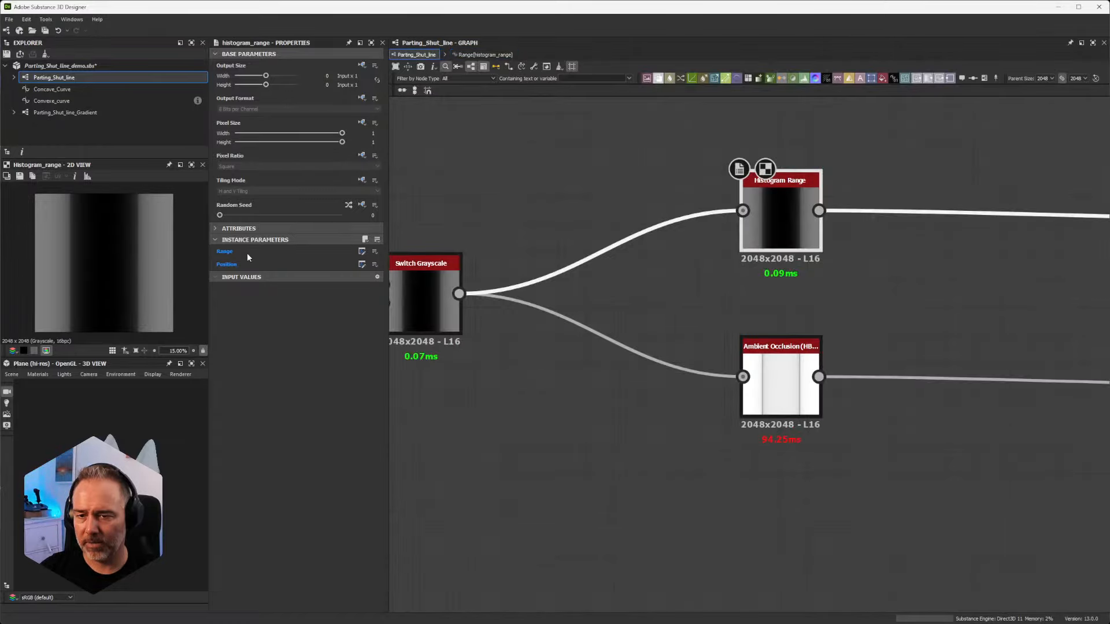
{"action": "left_click", "coordinate": [362, 265]}
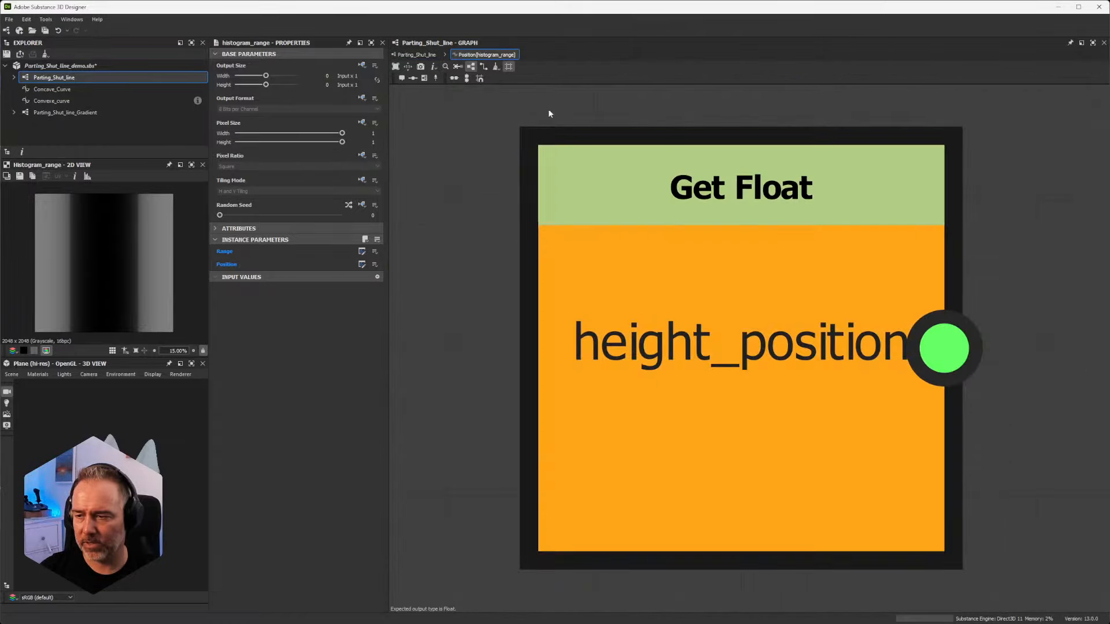
{"action": "left_click", "coordinate": [415, 55]}
Step: Display the Parting_Shut_line graph's exposed input parameters and look over the upper Rounded Start/End and stampStrokePosition Switch frames
{"action": "scroll", "coordinate": [580, 214], "scroll_direction": "down", "scroll_amount": 8}
{"action": "middle_click_drag", "start_coordinate": [574, 233], "coordinate": [657, 329]}
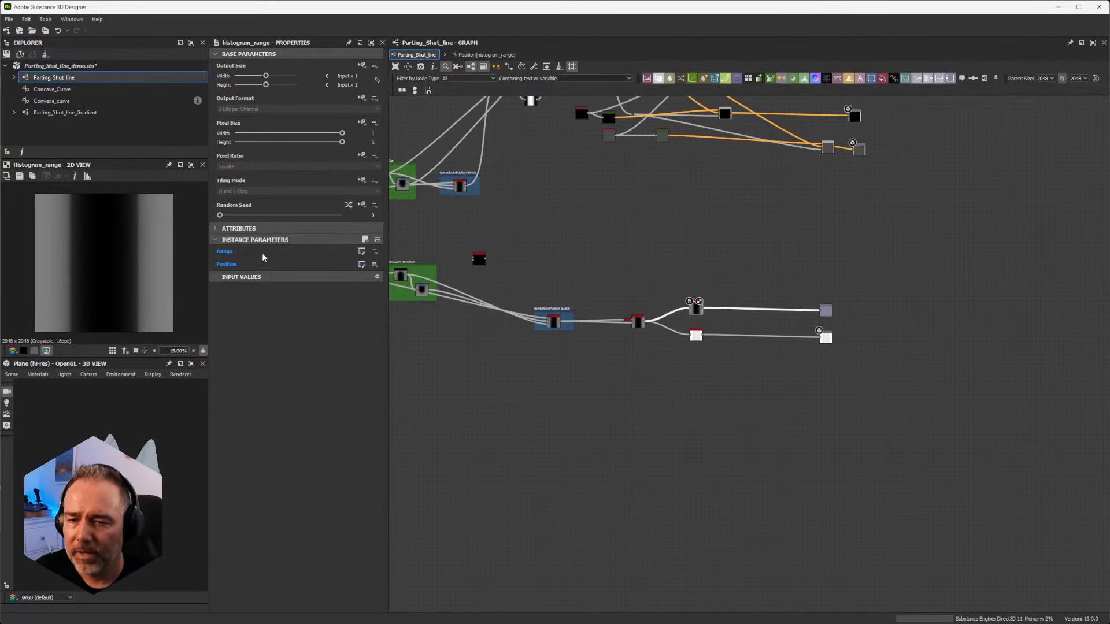
{"action": "left_click", "coordinate": [454, 377]}
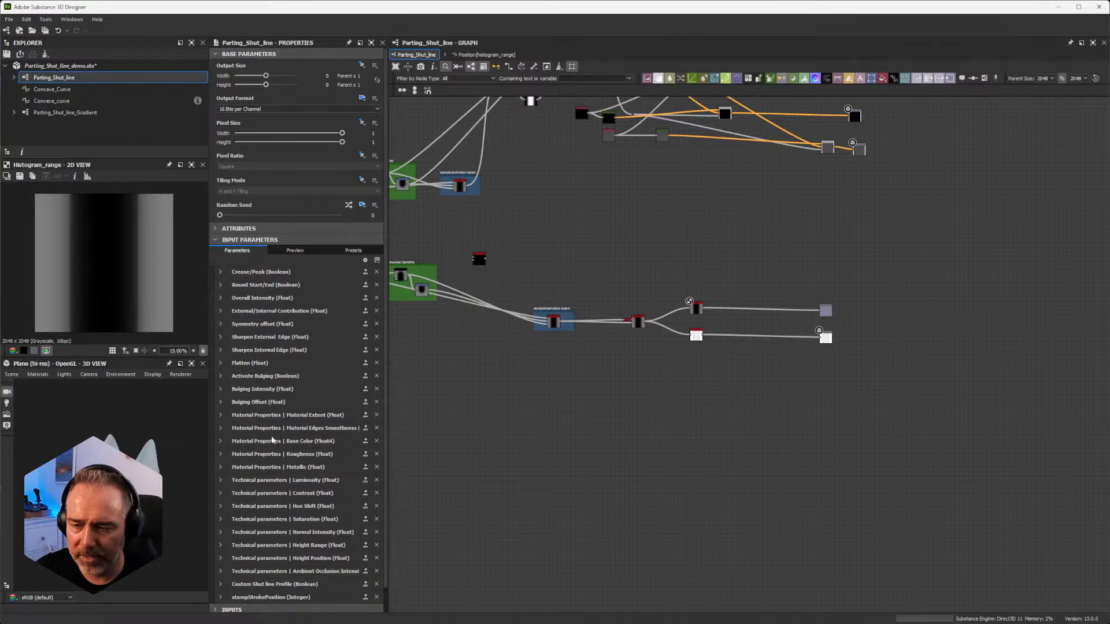
{"action": "scroll", "coordinate": [578, 376], "scroll_direction": "down", "scroll_amount": 3}
{"action": "scroll", "coordinate": [737, 341], "scroll_direction": "up", "scroll_amount": 8}
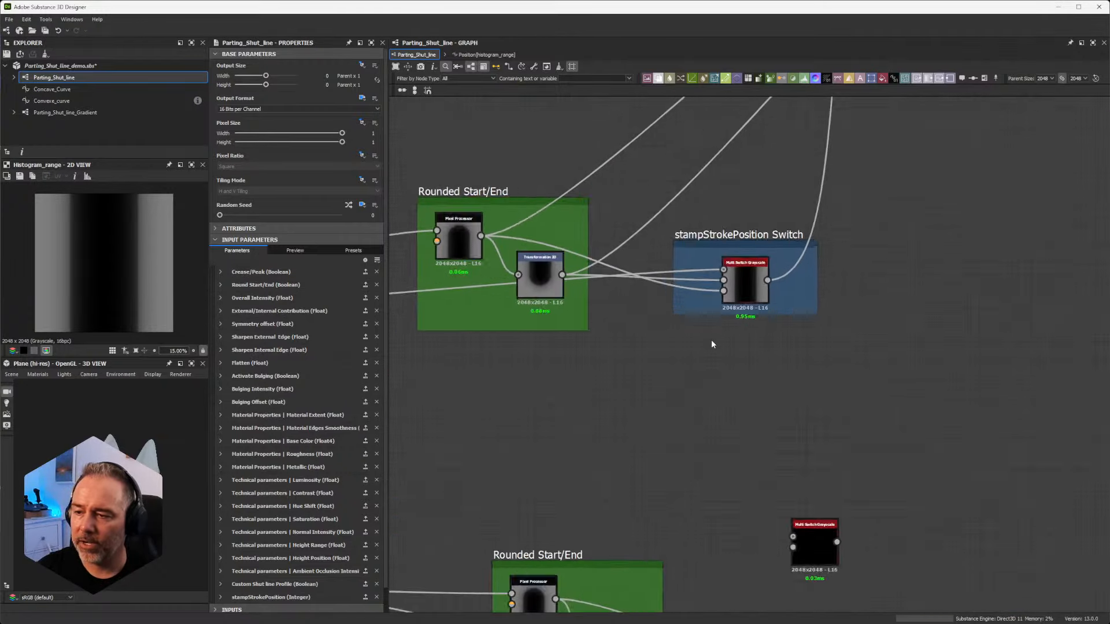
Step: Examine the nodes of the Mask generation frame in the Parting_Shut_line graph
{"action": "scroll", "coordinate": [671, 271], "scroll_direction": "down", "scroll_amount": 3}
{"action": "middle_click_drag", "start_coordinate": [784, 279], "coordinate": [707, 597]}
{"action": "middle_click_drag", "start_coordinate": [745, 426], "coordinate": [641, 433]}
{"action": "scroll", "coordinate": [665, 419], "scroll_direction": "up", "scroll_amount": 4}
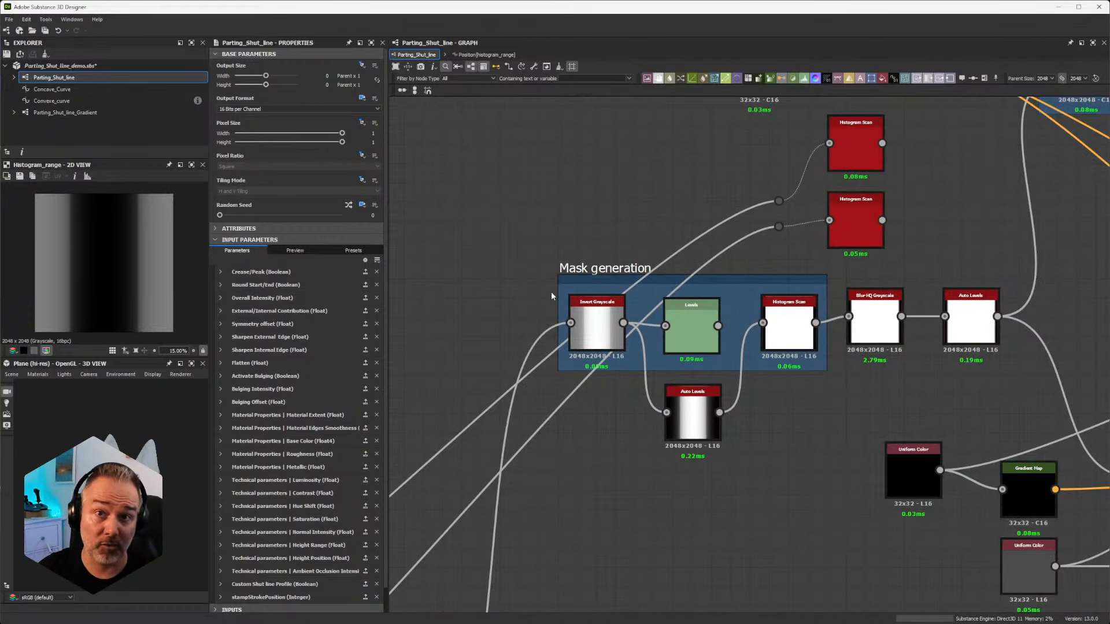
{"action": "middle_click_drag", "start_coordinate": [695, 297], "coordinate": [580, 318]}
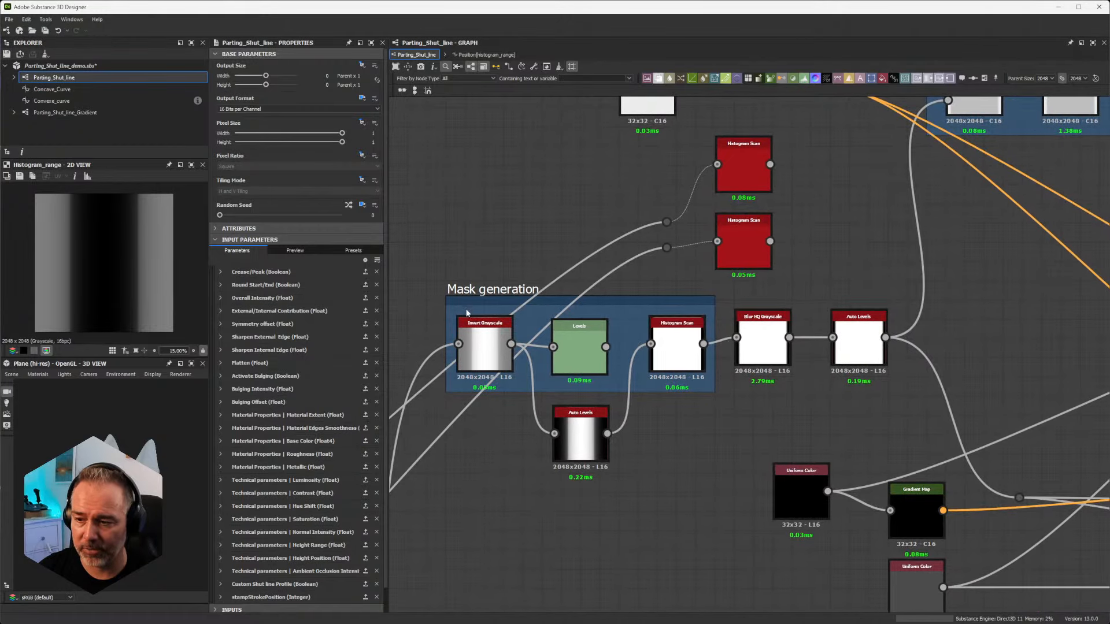
{"action": "scroll", "coordinate": [604, 373], "scroll_direction": "up", "scroll_amount": 3}
{"action": "mouse_move", "coordinate": [728, 363]}
{"action": "middle_mouse_down"}
{"action": "mouse_move", "coordinate": [837, 362]}
{"action": "mouse_move", "coordinate": [711, 363]}
{"action": "middle_mouse_up"}
{"action": "scroll", "coordinate": [723, 363], "scroll_direction": "down", "scroll_amount": 2}
{"action": "scroll", "coordinate": [734, 331], "scroll_direction": "up", "scroll_amount": 2}
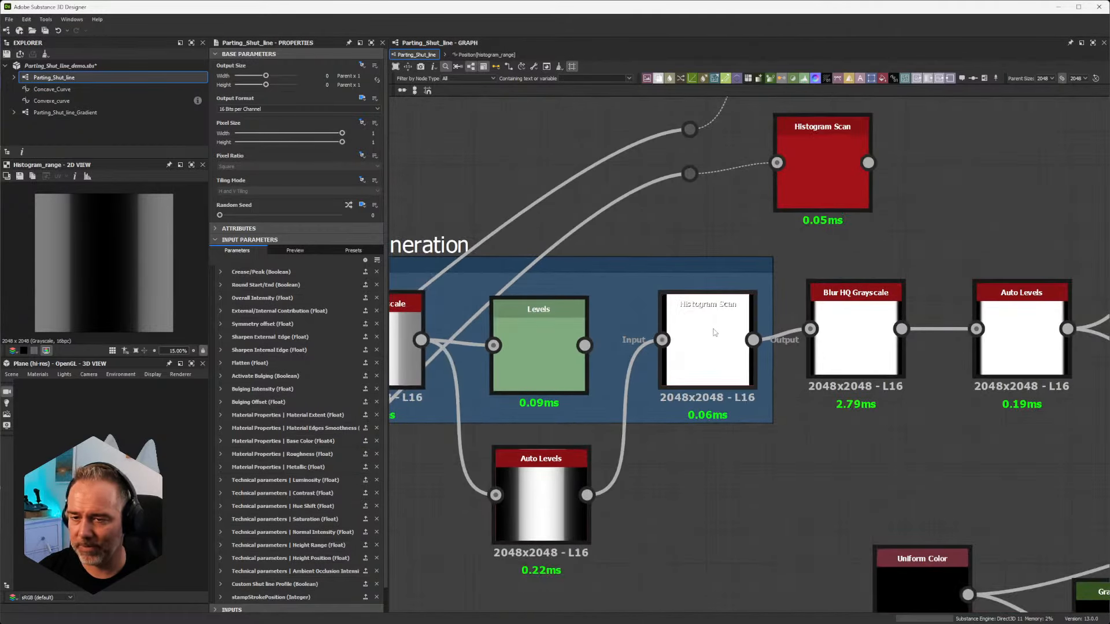
Step: Display the parameters of the mask's Histogram Scan node and of the Blur HQ Grayscale node it feeds
{"action": "left_click", "coordinate": [715, 333]}
{"action": "scroll", "coordinate": [715, 341], "scroll_direction": "down", "scroll_amount": 4}
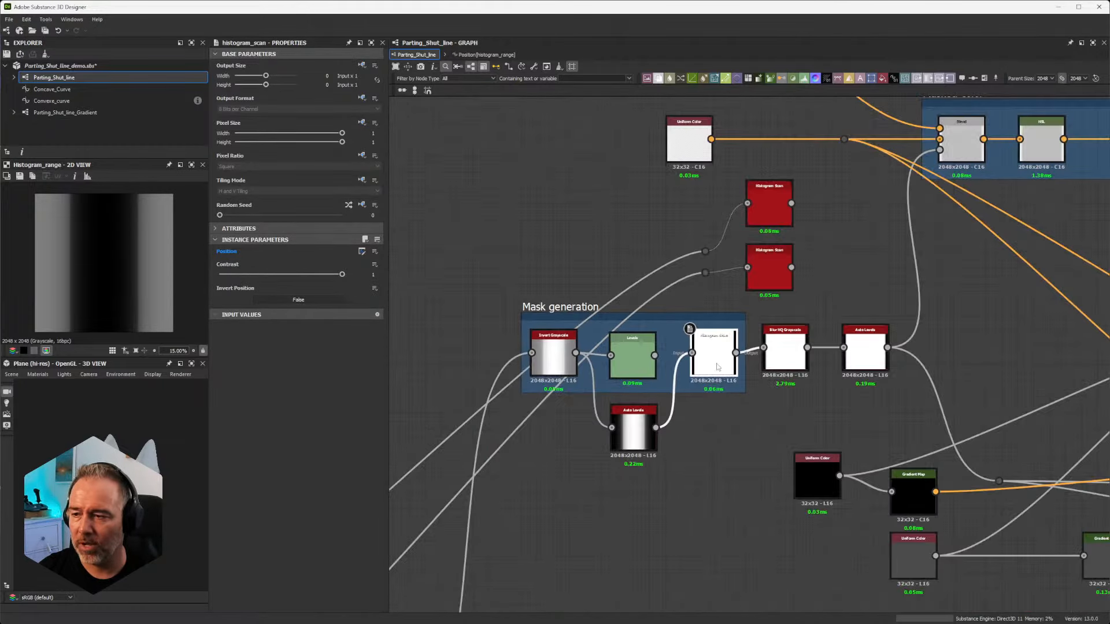
{"action": "scroll", "coordinate": [774, 360], "scroll_direction": "up", "scroll_amount": 3}
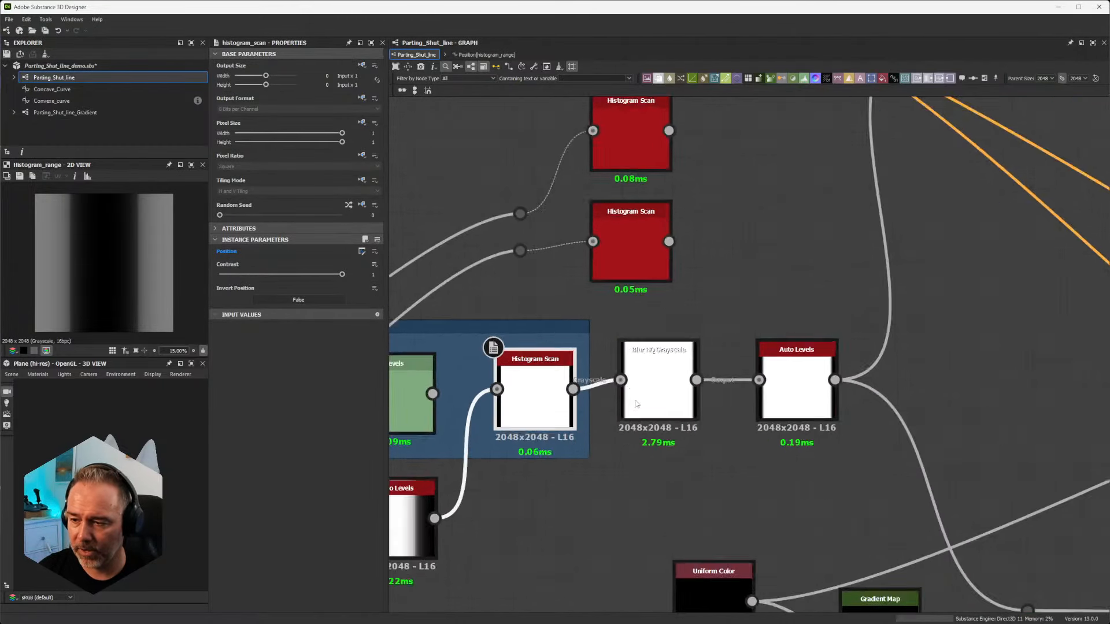
{"action": "left_click", "coordinate": [660, 365]}
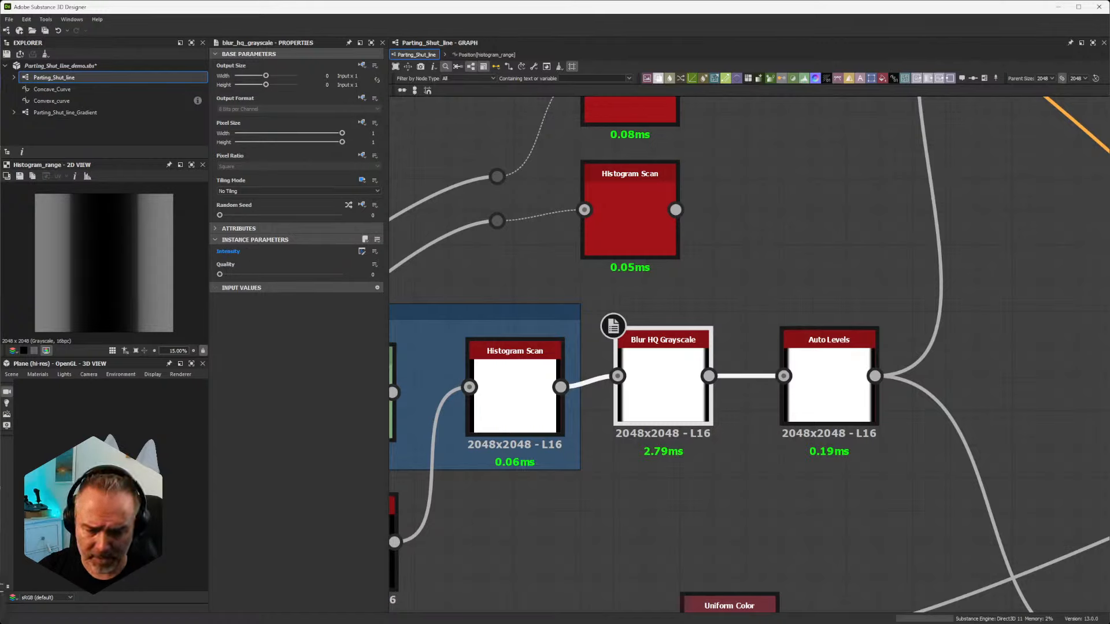
Step: Switch to Substance 3D Painter and expand the stroke's Material Properties to see the extent and edge smoothness parameters
{"action": "key", "text": "alt+Tab"}
{"action": "scroll", "coordinate": [847, 557], "scroll_direction": "down", "scroll_amount": 3}
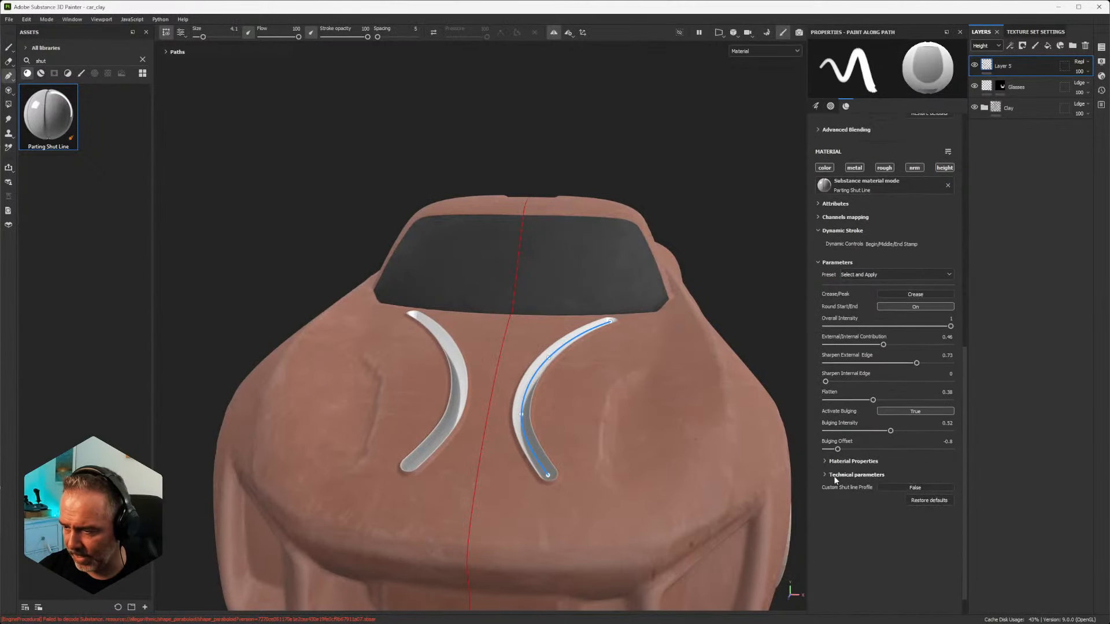
{"action": "left_click", "coordinate": [832, 461]}
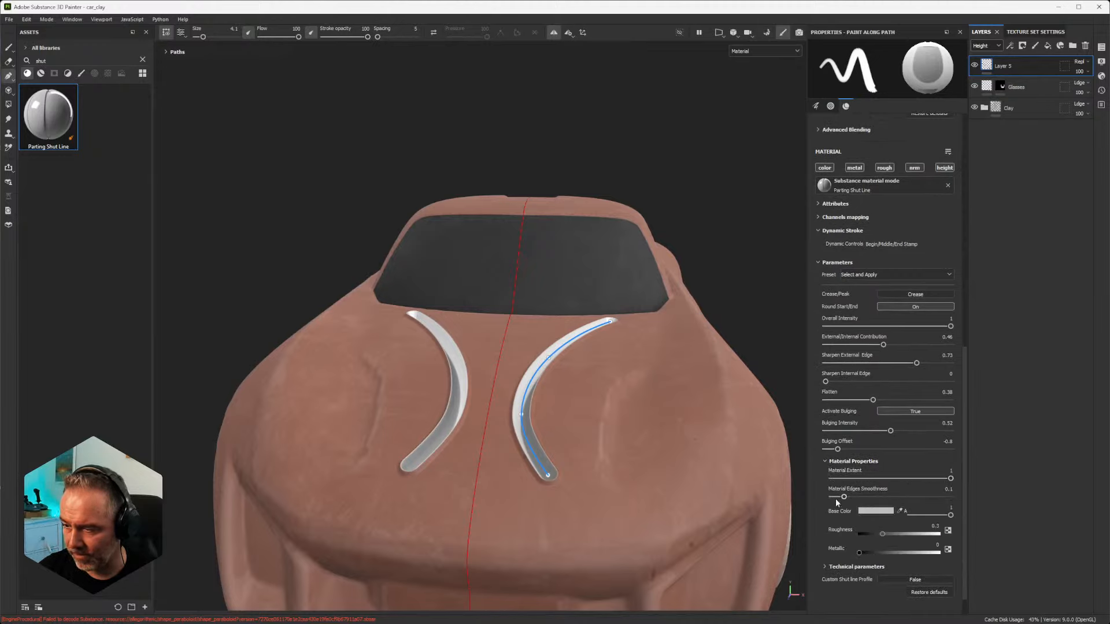
Step: Switch back to Substance 3D Designer and examine the Auto Levels node following the Blur HQ Grayscale node
{"action": "left_click", "coordinate": [1058, 7]}
{"action": "scroll", "coordinate": [653, 333], "scroll_direction": "up", "scroll_amount": 3}
{"action": "scroll", "coordinate": [655, 334], "scroll_direction": "down", "scroll_amount": 6}
{"action": "scroll", "coordinate": [783, 353], "scroll_direction": "up", "scroll_amount": 3}
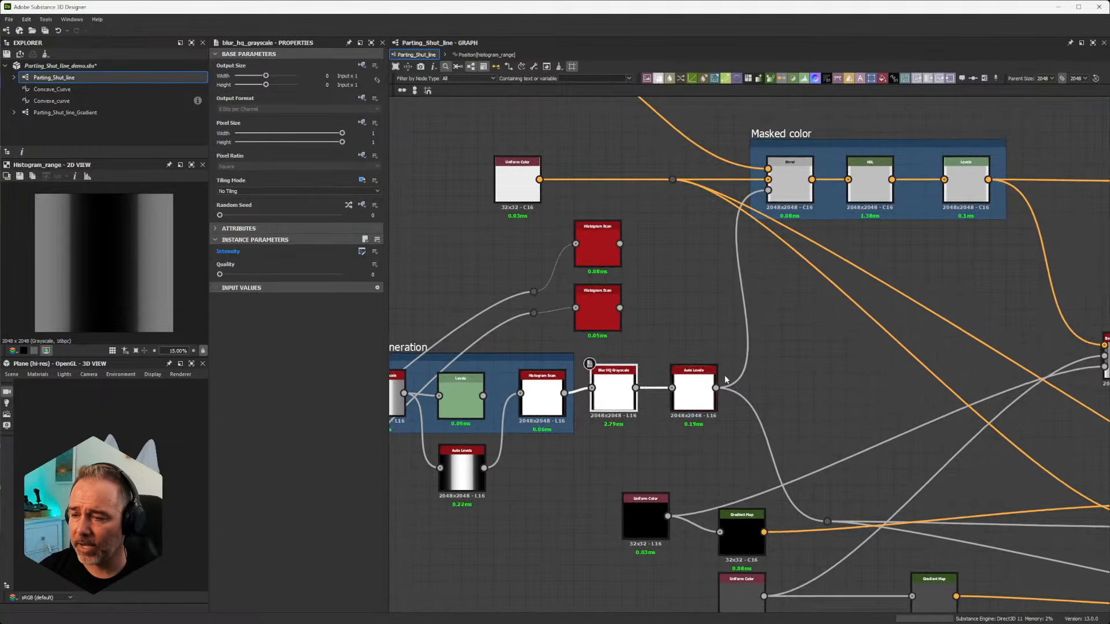
{"action": "scroll", "coordinate": [651, 390], "scroll_direction": "up", "scroll_amount": 2}
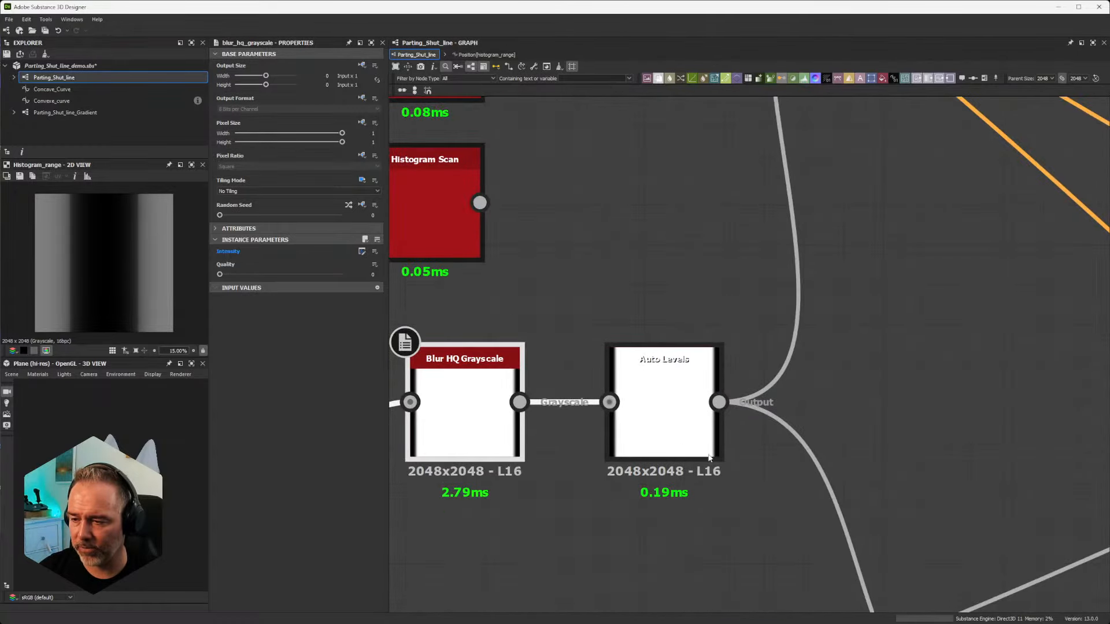
{"action": "scroll", "coordinate": [748, 338], "scroll_direction": "down", "scroll_amount": 5}
{"action": "scroll", "coordinate": [778, 332], "scroll_direction": "up", "scroll_amount": 1}
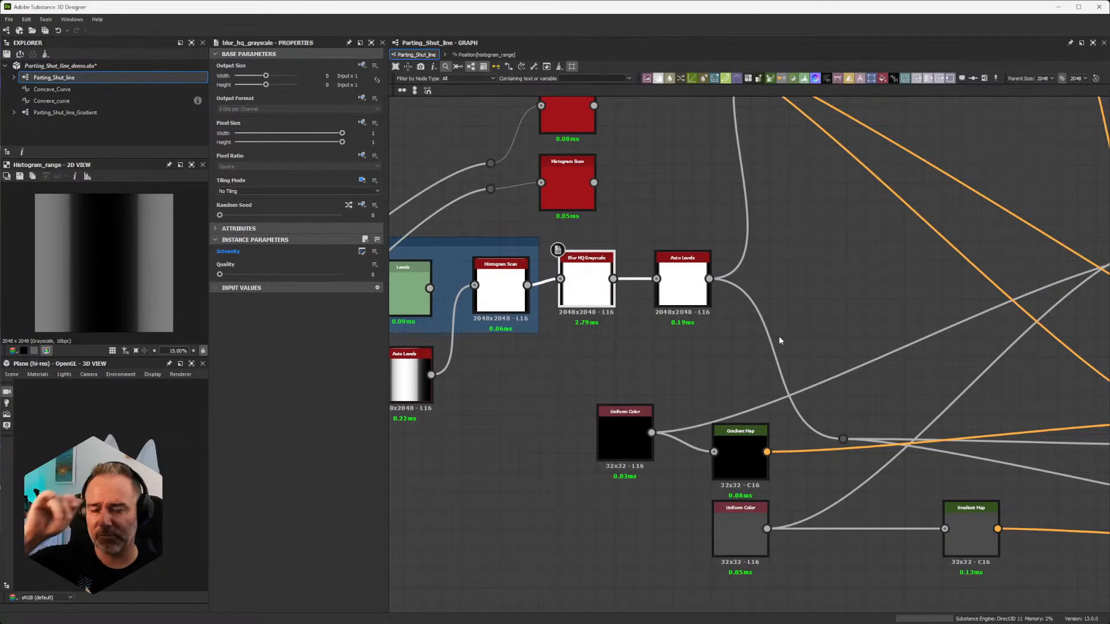
Step: Display the properties of the two color-mode Uniform Color nodes that feed the Masked color frame
{"action": "scroll", "coordinate": [842, 379], "scroll_direction": "down", "scroll_amount": 1}
{"action": "scroll", "coordinate": [843, 383], "scroll_direction": "down", "scroll_amount": 1}
{"action": "middle_click_drag", "start_coordinate": [862, 389], "coordinate": [829, 351]}
{"action": "middle_click_drag", "start_coordinate": [729, 222], "coordinate": [759, 455]}
{"action": "scroll", "coordinate": [719, 349], "scroll_direction": "up", "scroll_amount": 2}
{"action": "left_click", "coordinate": [554, 205]}
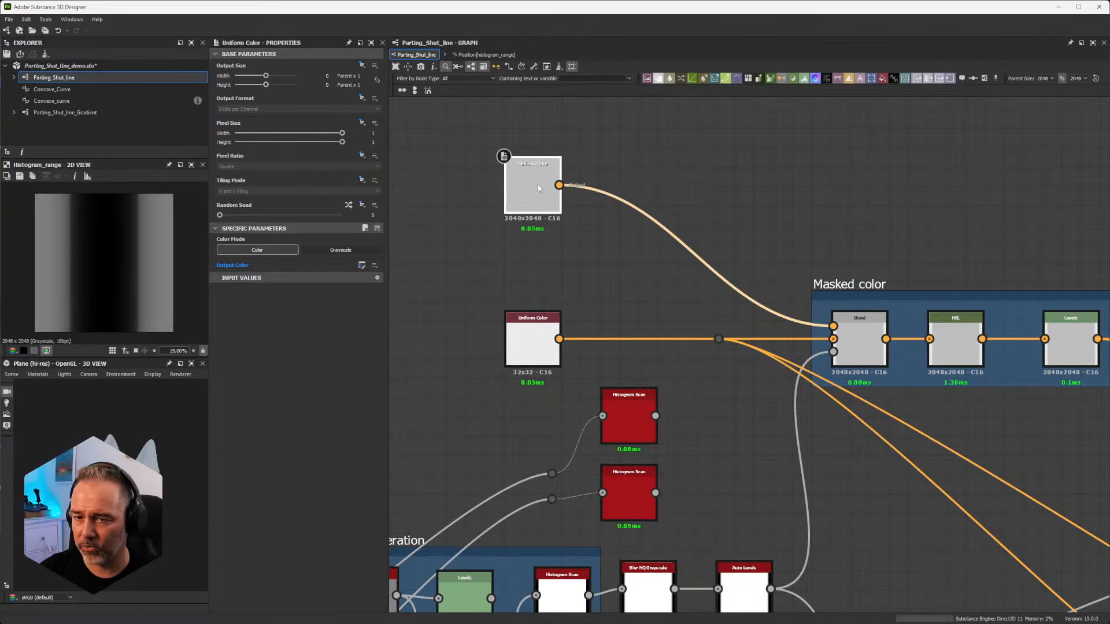
{"action": "middle_click_drag", "start_coordinate": [721, 354], "coordinate": [724, 290]}
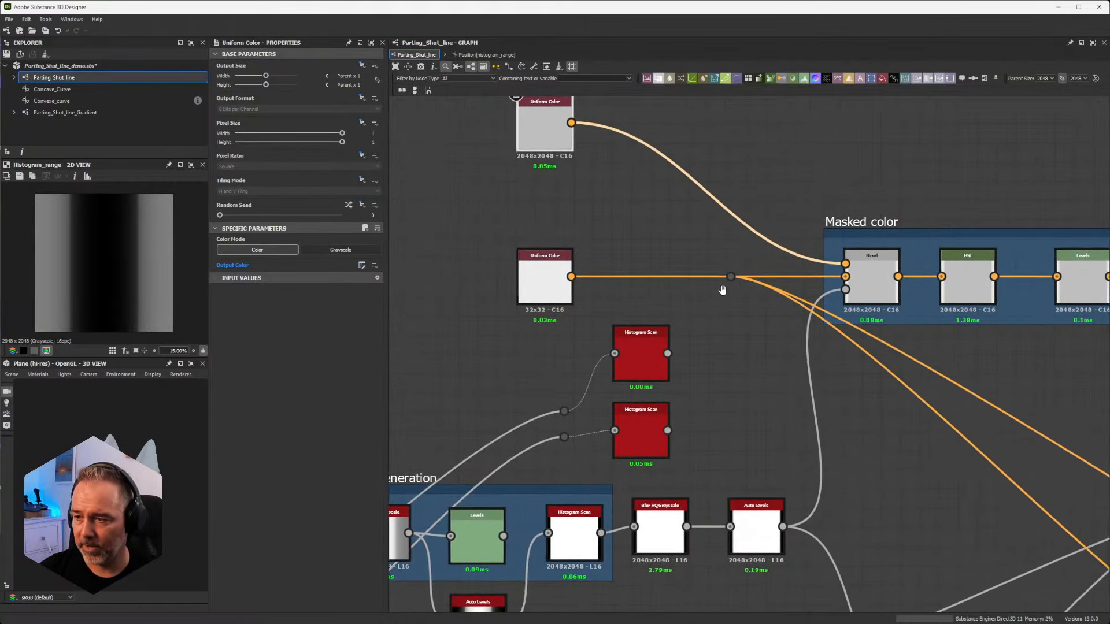
{"action": "scroll", "coordinate": [723, 290], "scroll_direction": "down", "scroll_amount": 3}
{"action": "scroll", "coordinate": [597, 291], "scroll_direction": "up", "scroll_amount": 3}
{"action": "left_click", "coordinate": [599, 290]}
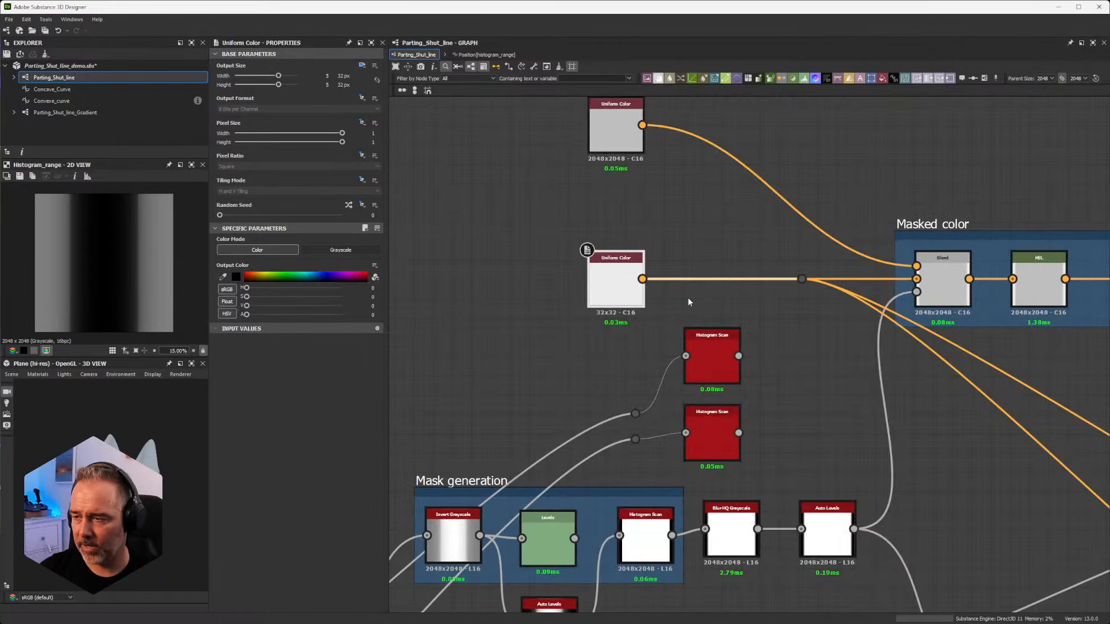
Step: Preview the Masked color frame's Blend node in the 2D view and show its properties
{"action": "scroll", "coordinate": [688, 297], "scroll_direction": "down", "scroll_amount": 2}
{"action": "scroll", "coordinate": [910, 322], "scroll_direction": "up", "scroll_amount": 5}
{"action": "left_click", "coordinate": [797, 234]}
{"action": "scroll", "coordinate": [796, 250], "scroll_direction": "down", "scroll_amount": 5}
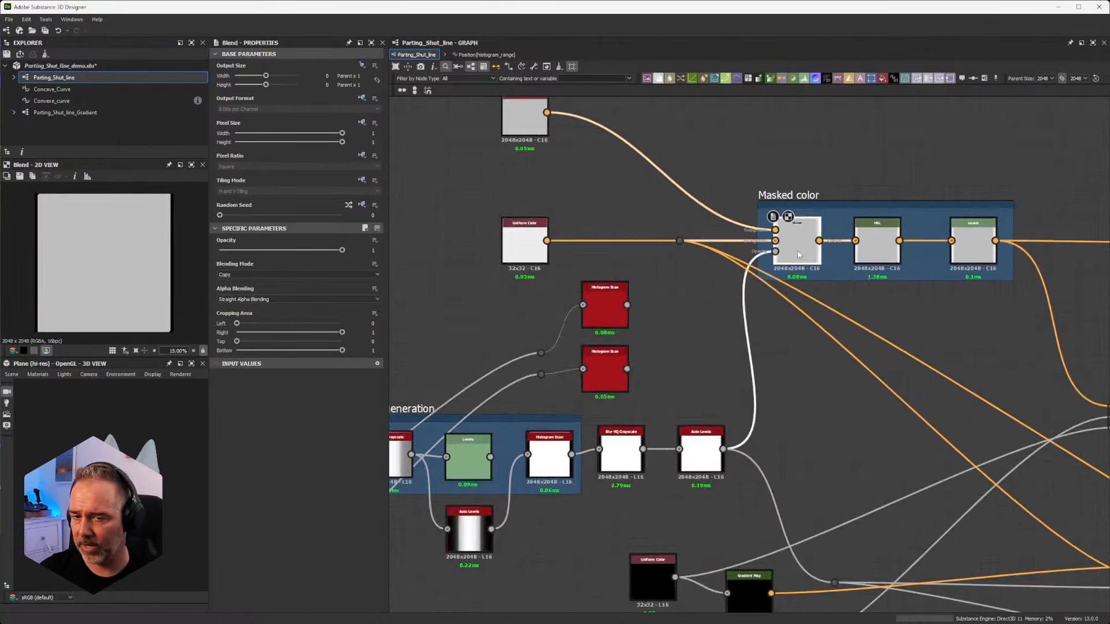
Step: Show the Base Color/Metallic converter node's properties and examine its connections to the graph's output nodes
{"action": "middle_click_drag", "start_coordinate": [903, 334], "coordinate": [684, 298]}
{"action": "left_click", "coordinate": [619, 270]}
{"action": "scroll", "coordinate": [619, 270], "scroll_direction": "up", "scroll_amount": 5}
{"action": "scroll", "coordinate": [629, 300], "scroll_direction": "down", "scroll_amount": 3}
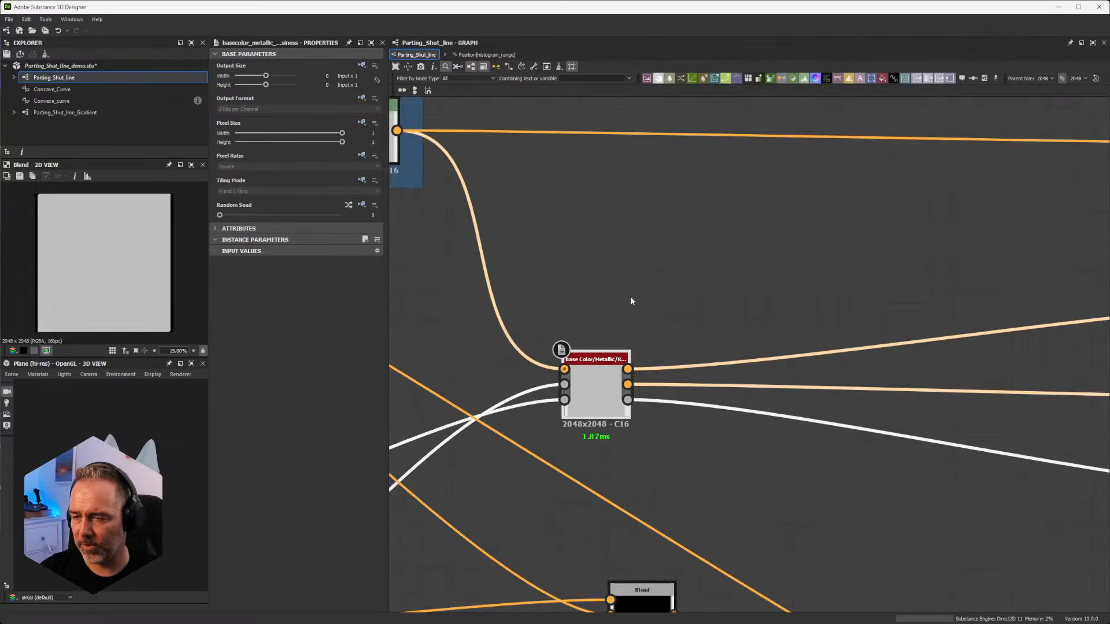
{"action": "middle_click_drag", "start_coordinate": [686, 478], "coordinate": [741, 316]}
{"action": "scroll", "coordinate": [636, 250], "scroll_direction": "down", "scroll_amount": 5}
{"action": "scroll", "coordinate": [923, 297], "scroll_direction": "up", "scroll_amount": 6}
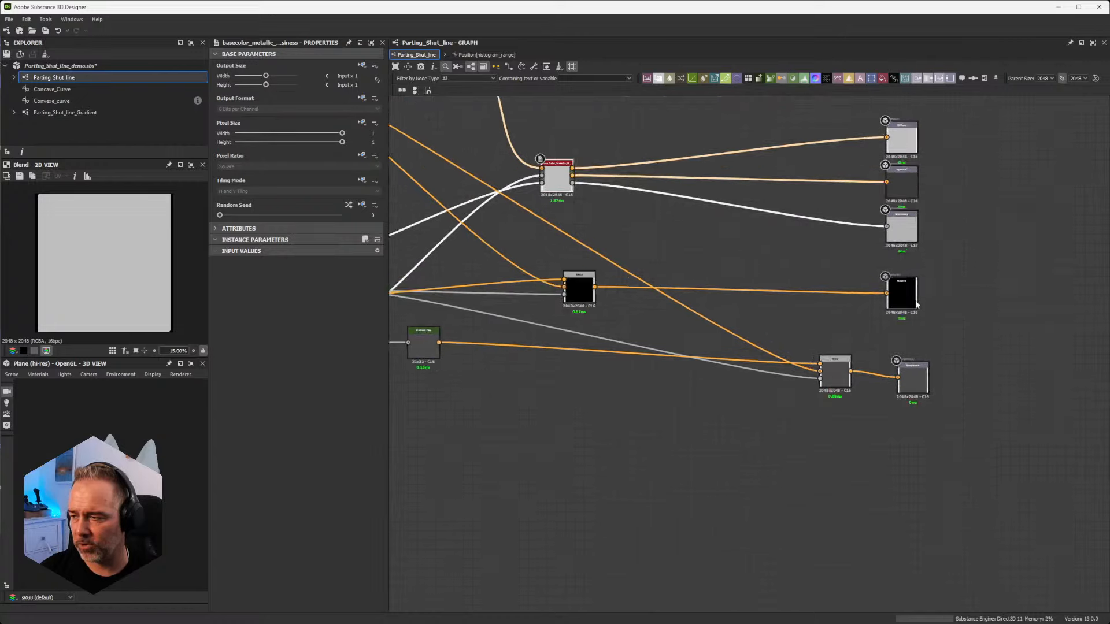
{"action": "scroll", "coordinate": [608, 289], "scroll_direction": "down", "scroll_amount": 3}
Step: Trace the lower Blend's inputs back and display the properties of the two grayscale Uniform Color nodes feeding the Gradient Maps
{"action": "middle_click_drag", "start_coordinate": [600, 301], "coordinate": [1109, 312]}
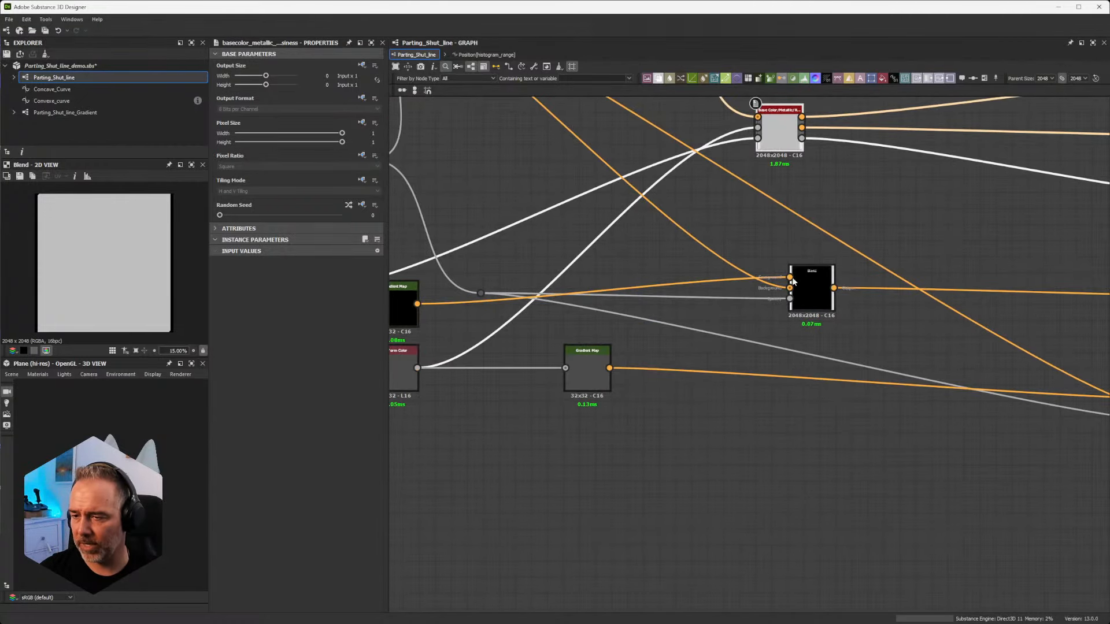
{"action": "middle_click_drag", "start_coordinate": [677, 292], "coordinate": [971, 296]}
{"action": "left_click", "coordinate": [596, 284]}
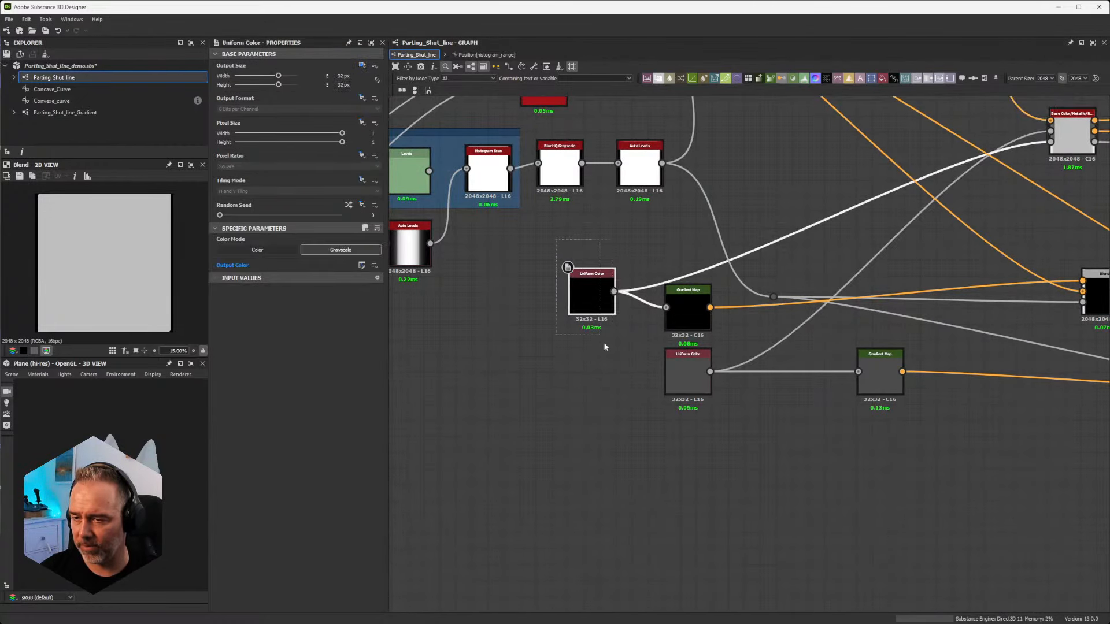
{"action": "scroll", "coordinate": [676, 368], "scroll_direction": "up", "scroll_amount": 2}
{"action": "middle_click_drag", "start_coordinate": [675, 368], "coordinate": [602, 361]}
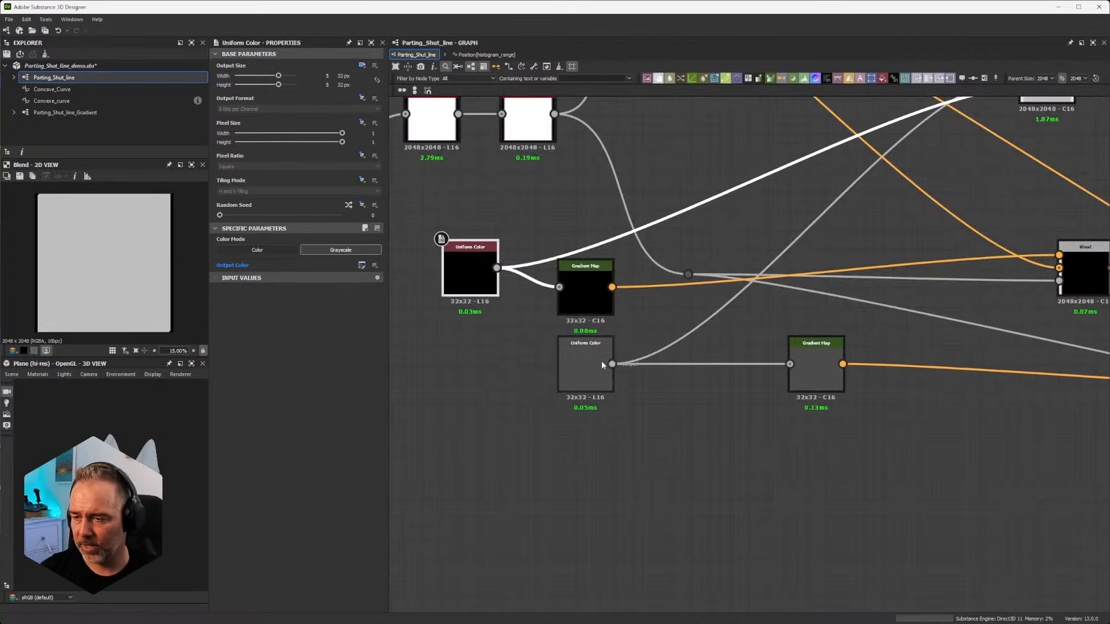
{"action": "left_click", "coordinate": [602, 359]}
{"action": "scroll", "coordinate": [506, 317], "scroll_direction": "down", "scroll_amount": 7}
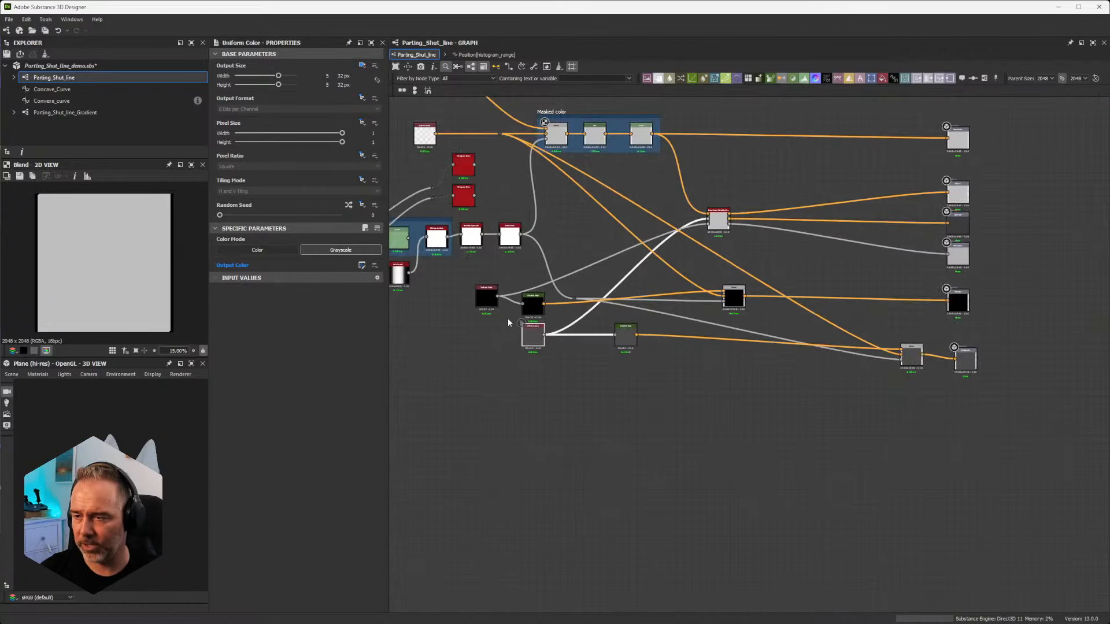
Step: Bring the entire Parting_Shut_line graph into view for an overview
{"action": "middle_click_drag", "start_coordinate": [523, 346], "coordinate": [774, 349]}
{"action": "scroll", "coordinate": [764, 347], "scroll_direction": "down", "scroll_amount": 4}
{"action": "scroll", "coordinate": [751, 352], "scroll_direction": "up", "scroll_amount": 3}
{"action": "scroll", "coordinate": [750, 352], "scroll_direction": "down", "scroll_amount": 2}
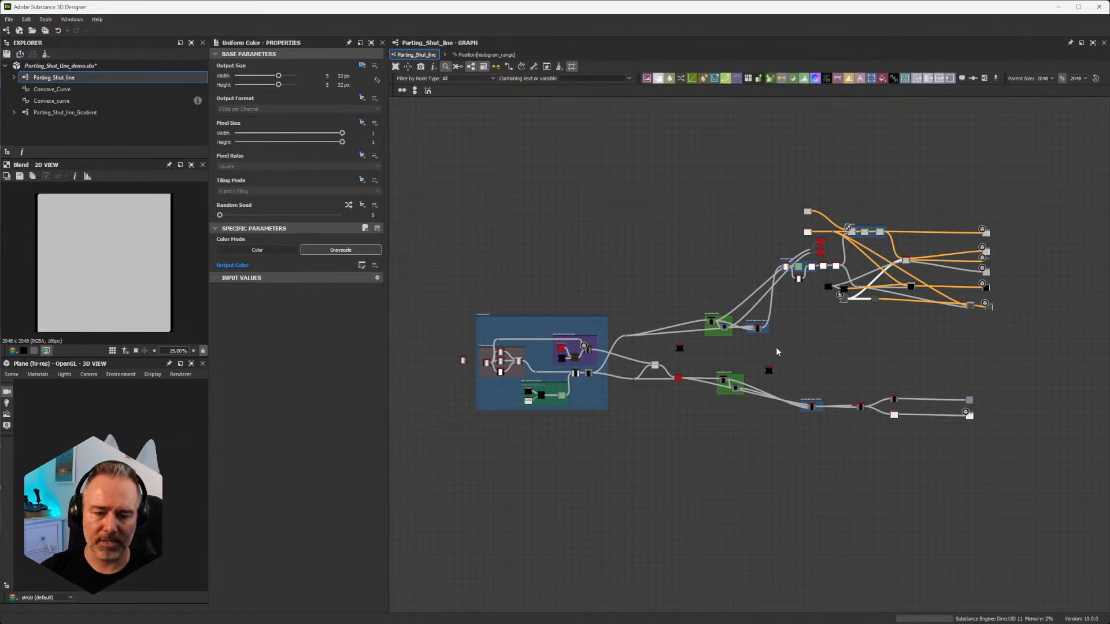